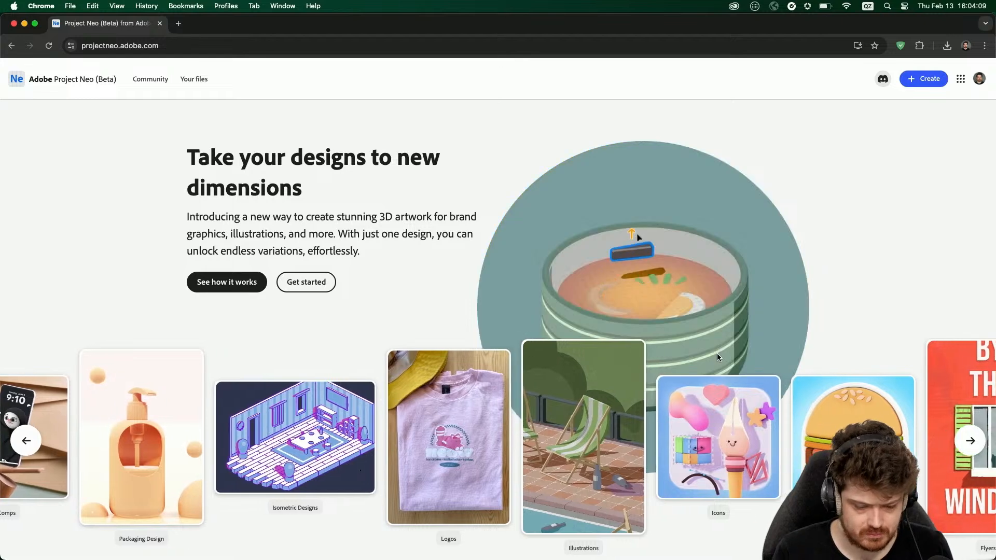
- Look through the Project Neo home page, including the Refine, Collaborate and Deliver previews and the feature cards
scroll(721, 326, down, 2)
scroll(721, 328, down, 5)
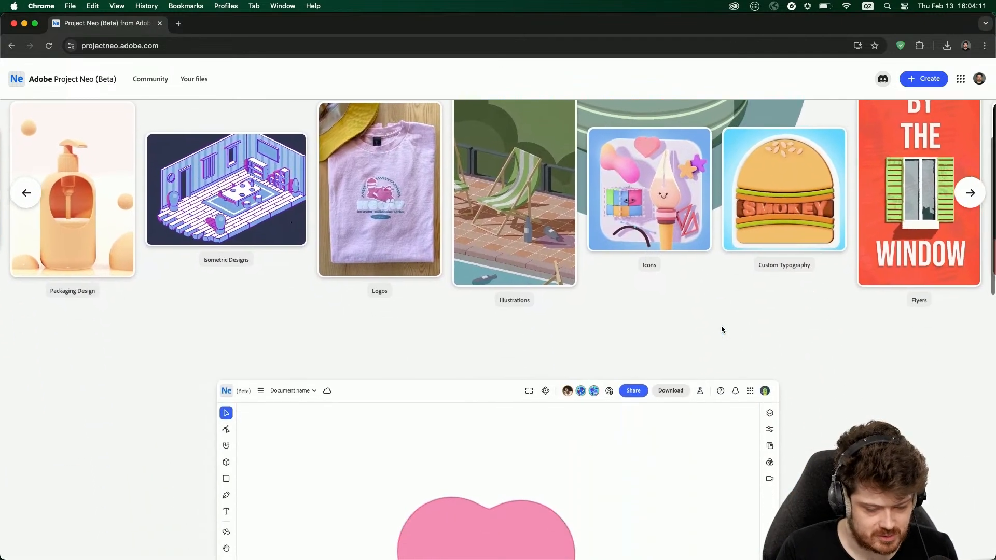
scroll(722, 329, down, 5)
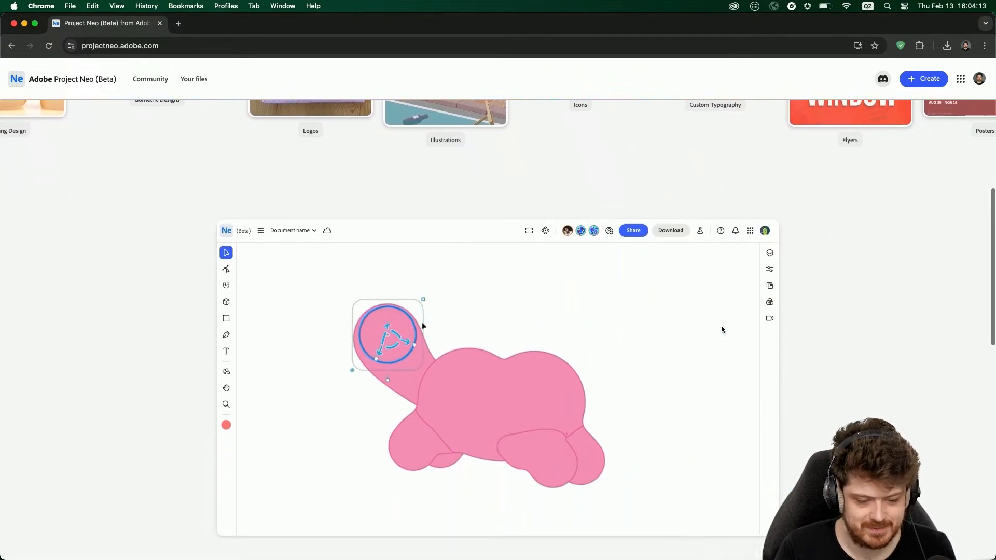
scroll(721, 329, down, 2)
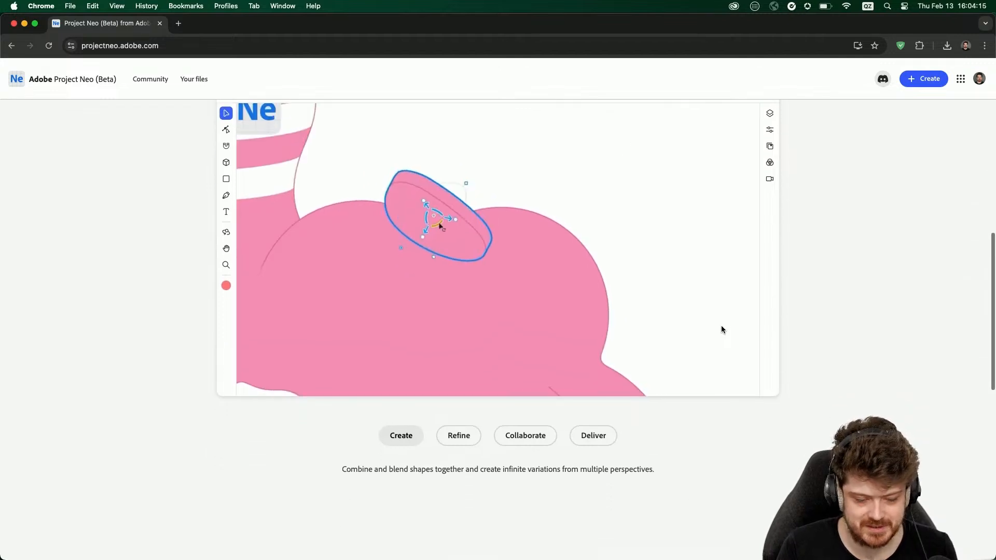
click(460, 445)
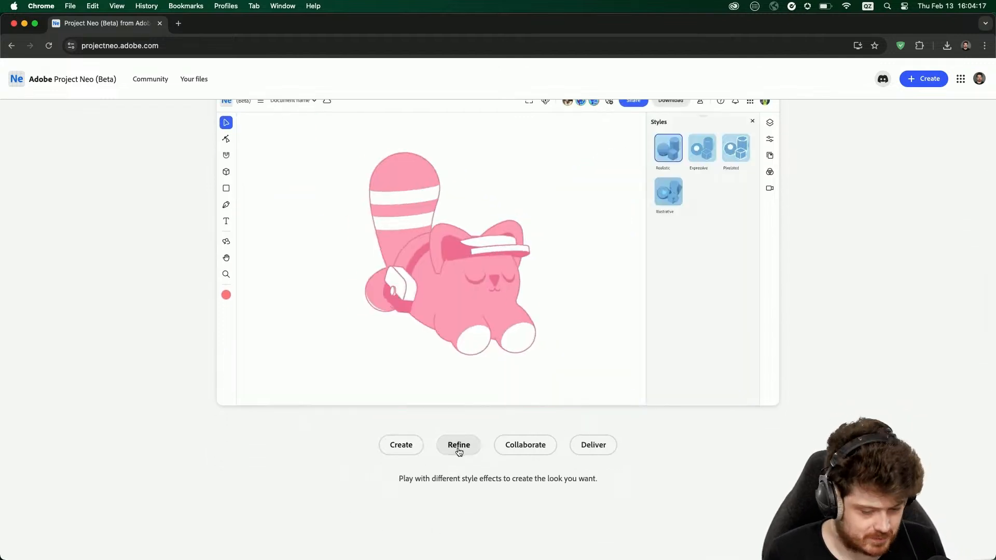
click(509, 446)
click(592, 446)
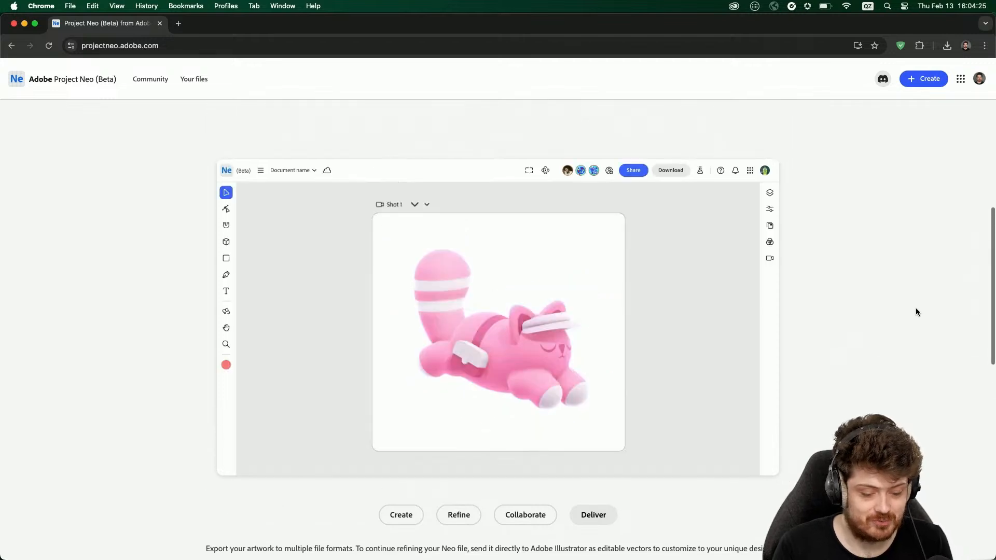
scroll(916, 312, down, 1)
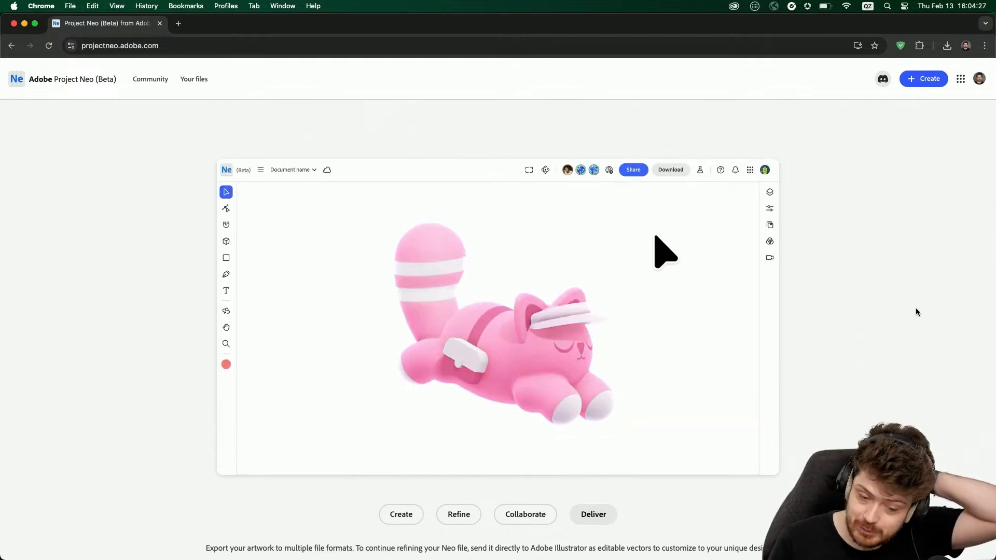
scroll(916, 312, down, 1)
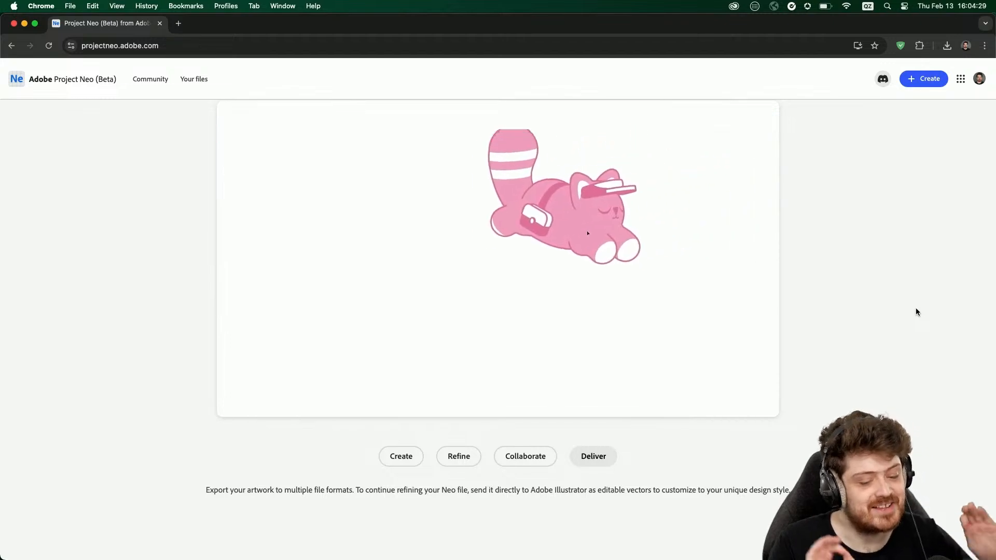
scroll(916, 312, down, 6)
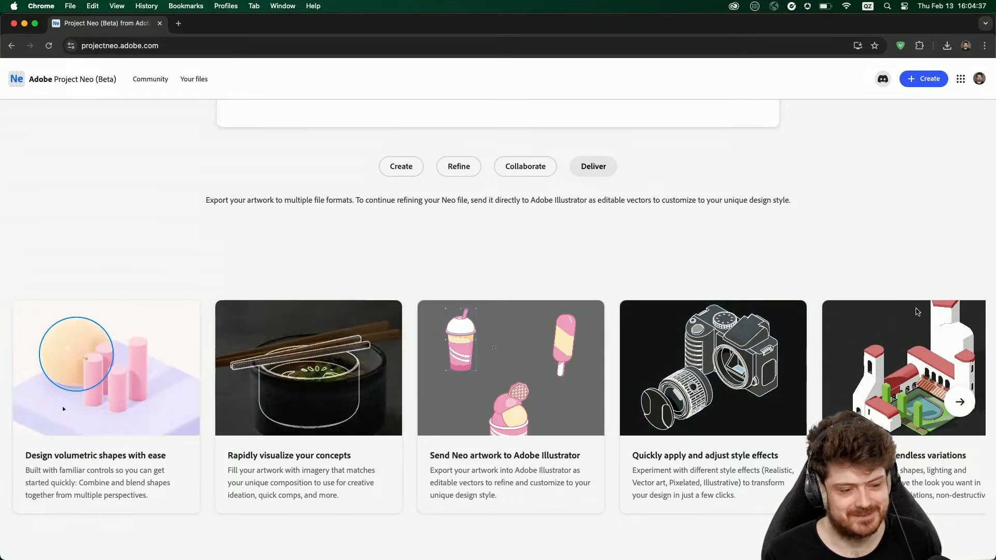
scroll(917, 312, up, 1)
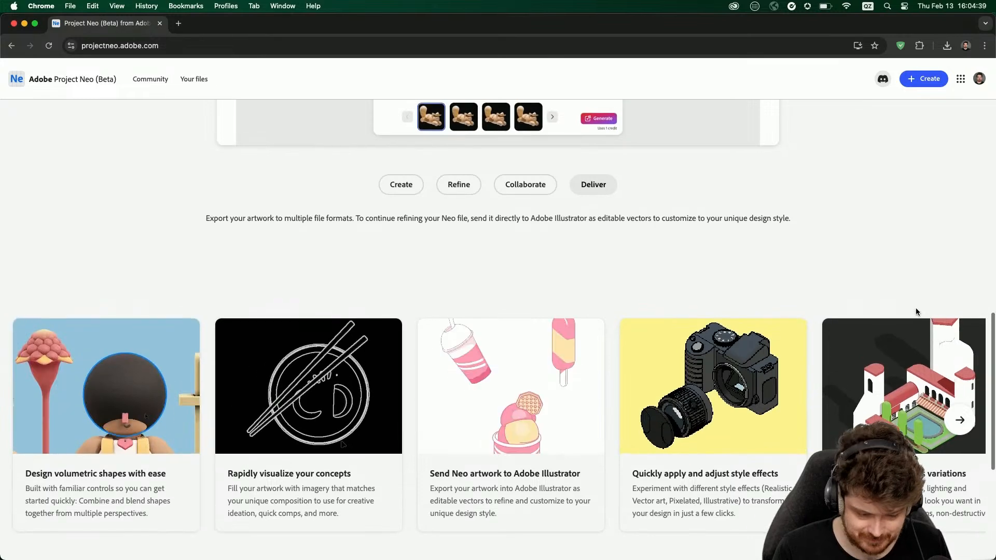
scroll(916, 312, up, 4)
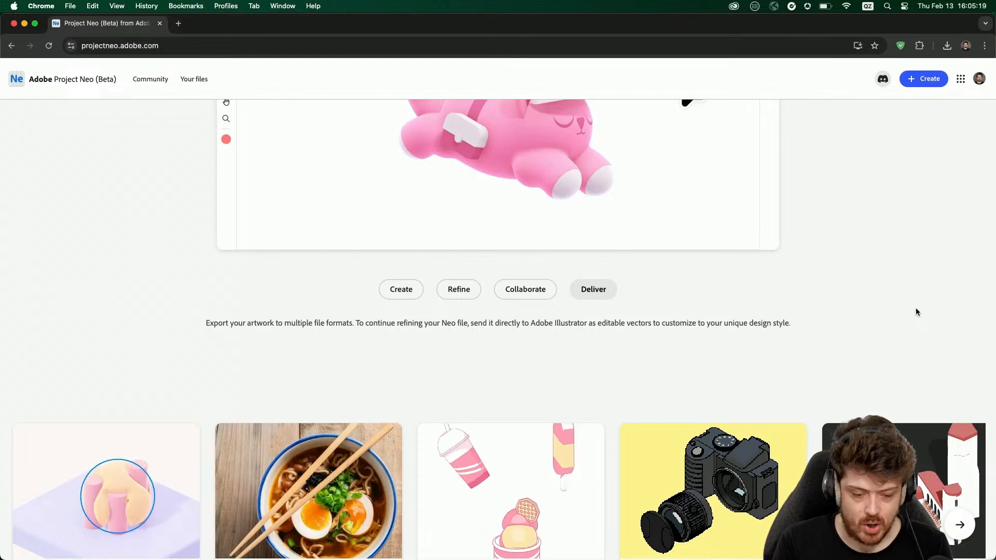
scroll(916, 308, up, 10)
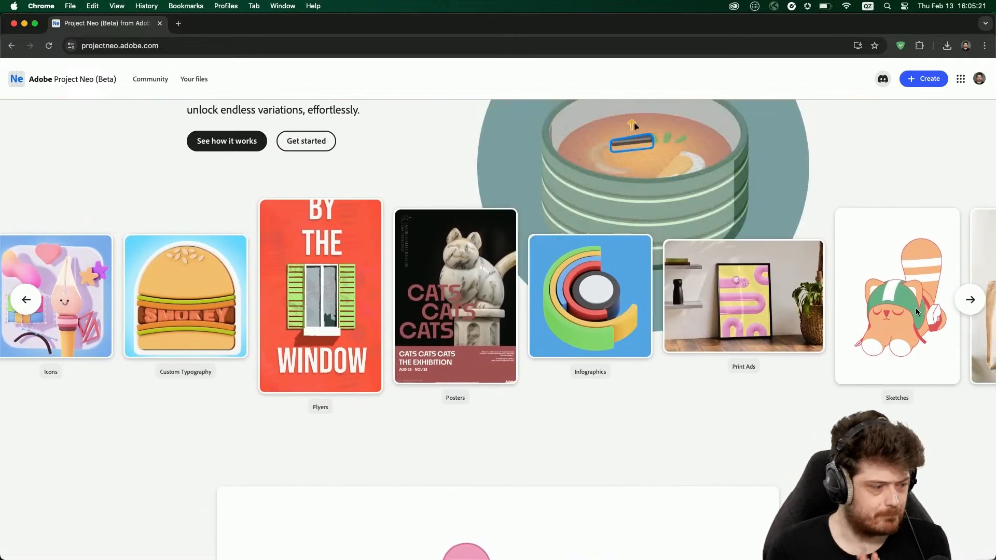
scroll(916, 307, up, 3)
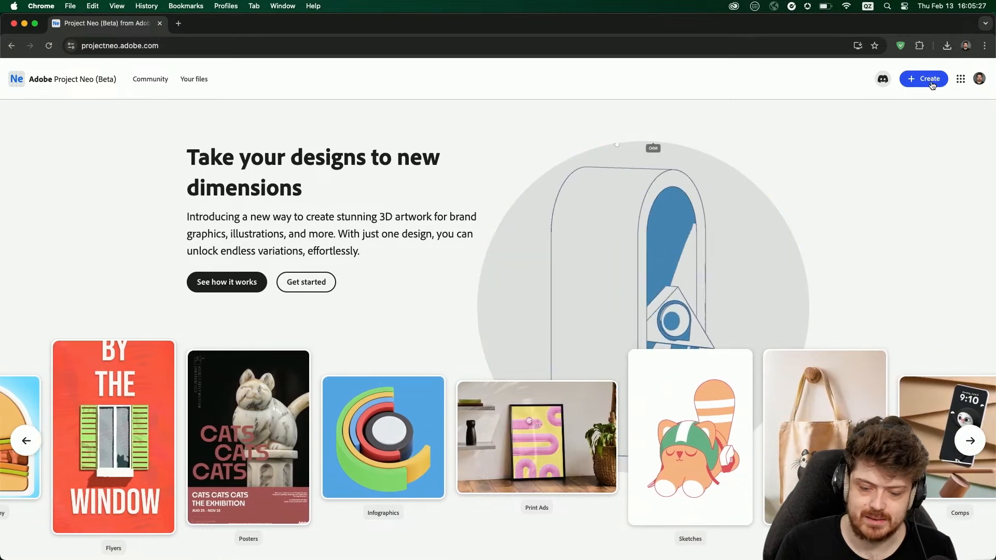
- Create a new project and check the input device options for mouse and trackpad navigation
click(929, 80)
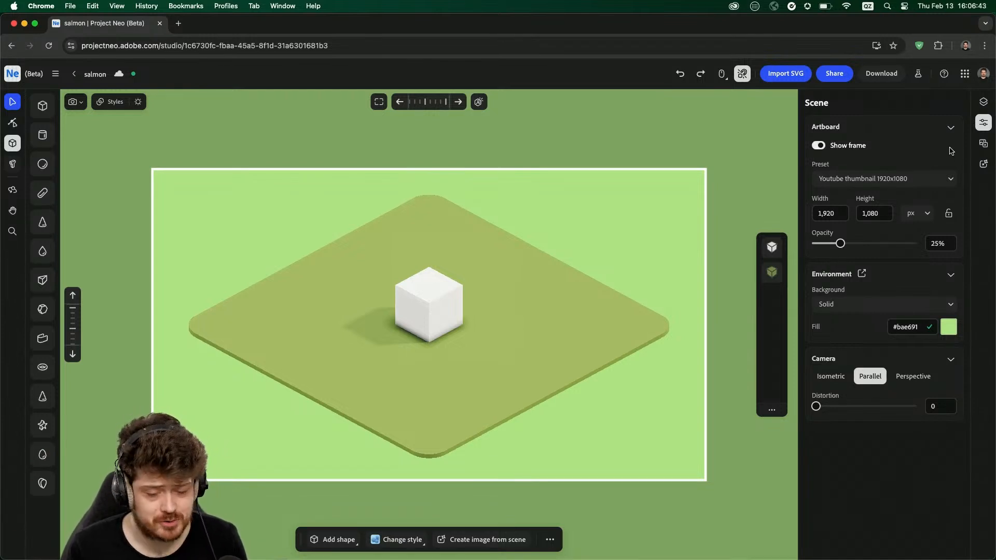
click(723, 73)
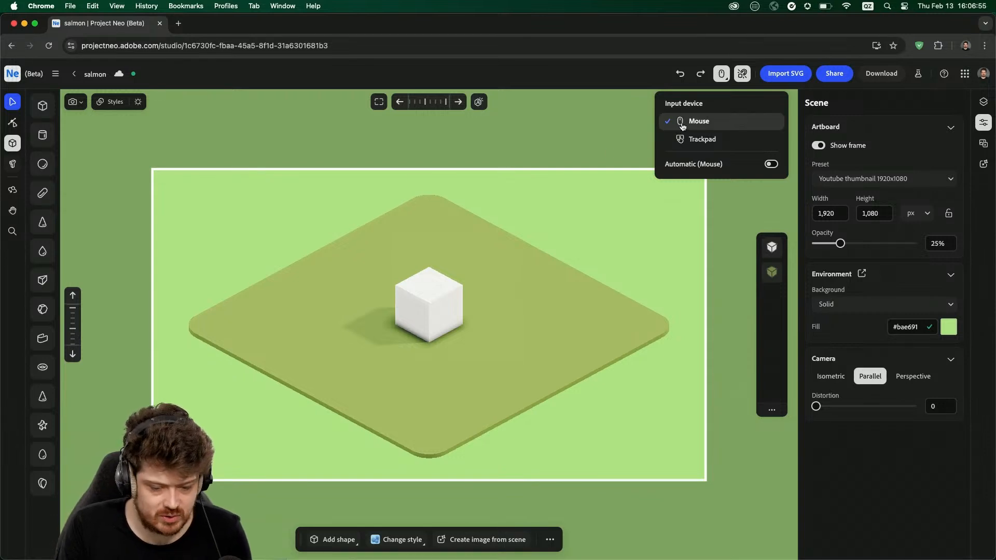
click(644, 227)
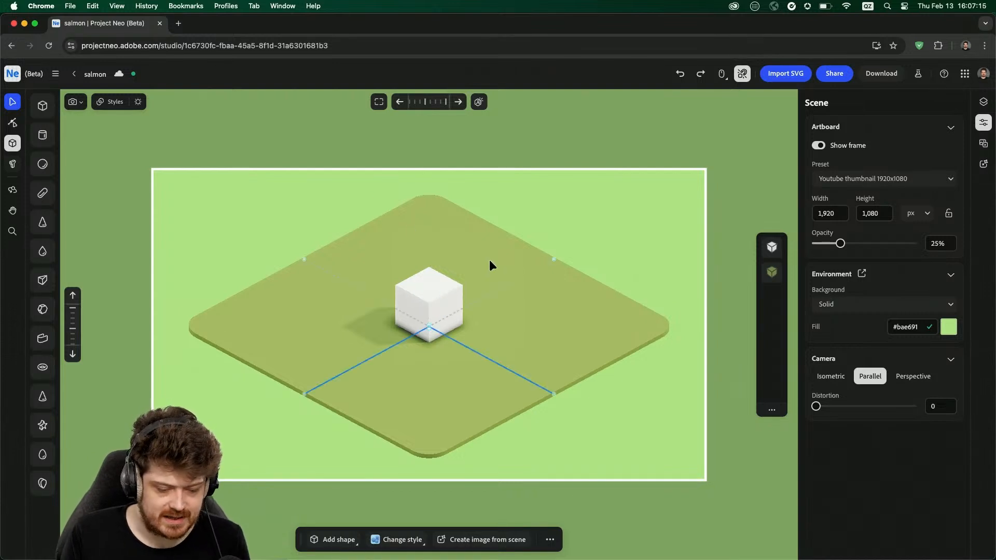
- Examine the cube and base plate from different angles and distances by orbiting, panning and zooming the view
drag(589, 235, 512, 289)
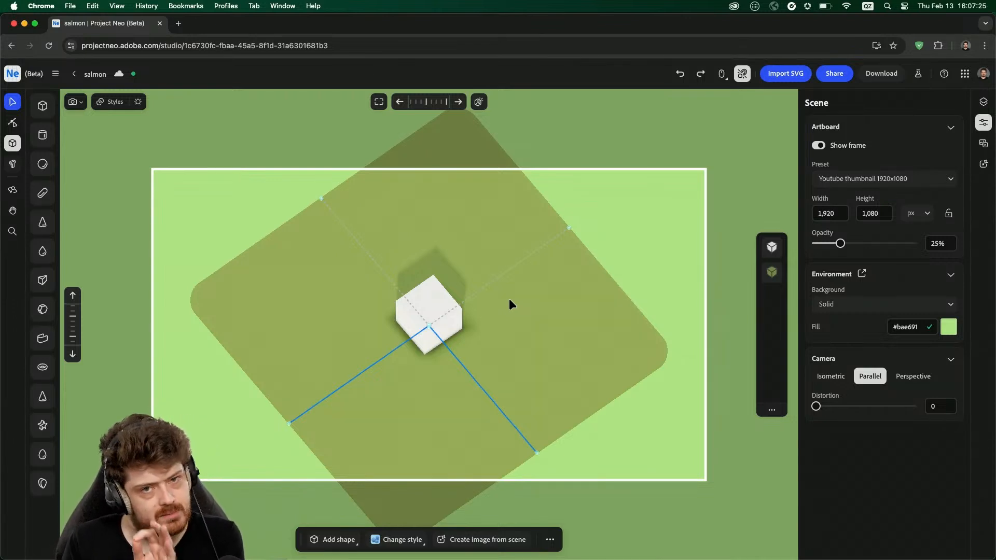
drag(509, 302, 539, 295)
drag(347, 327, 330, 328)
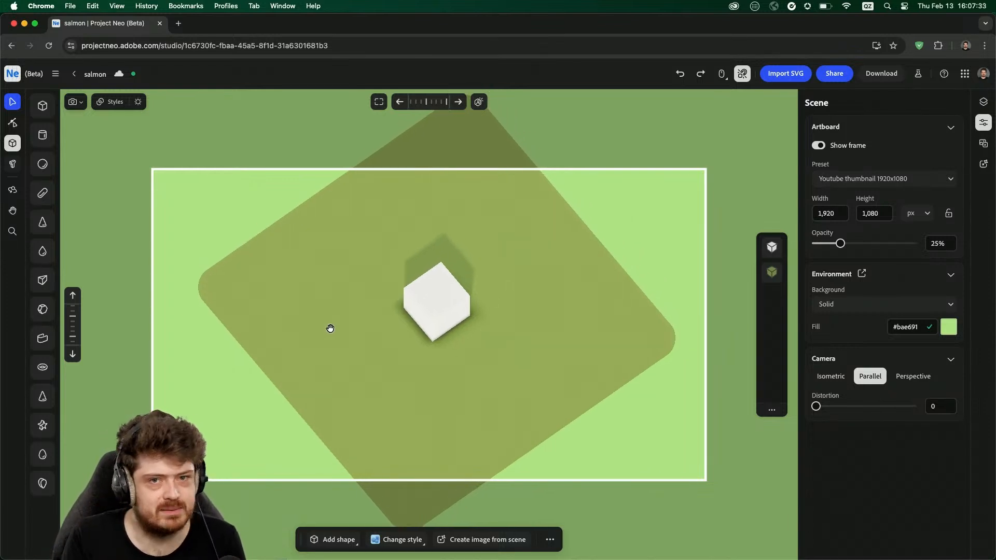
drag(330, 328, 344, 294)
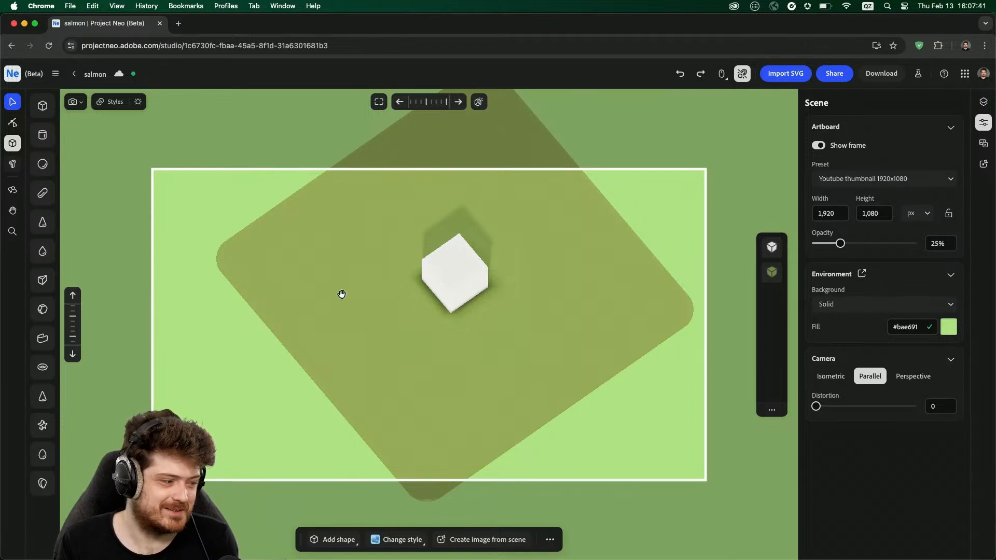
drag(341, 294, 337, 294)
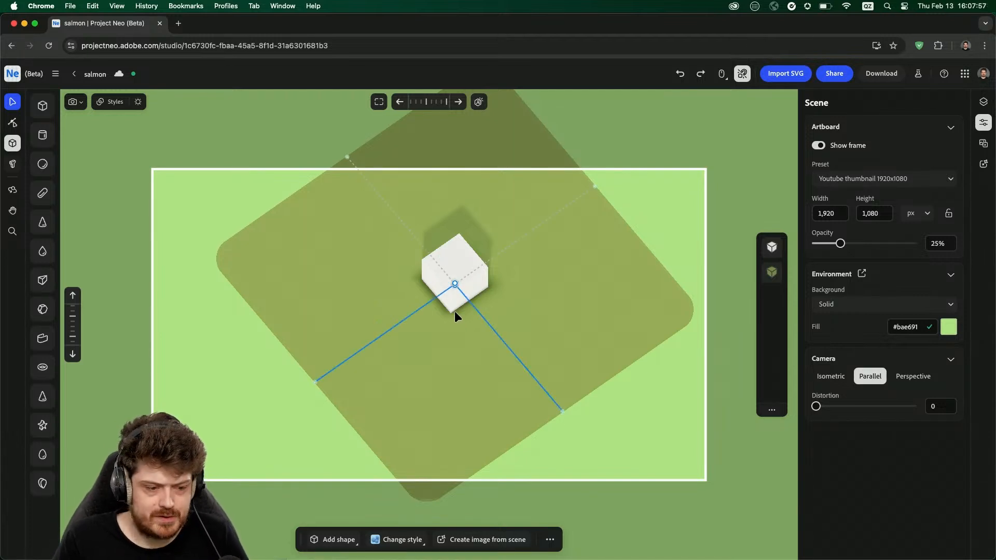
drag(560, 310, 465, 280)
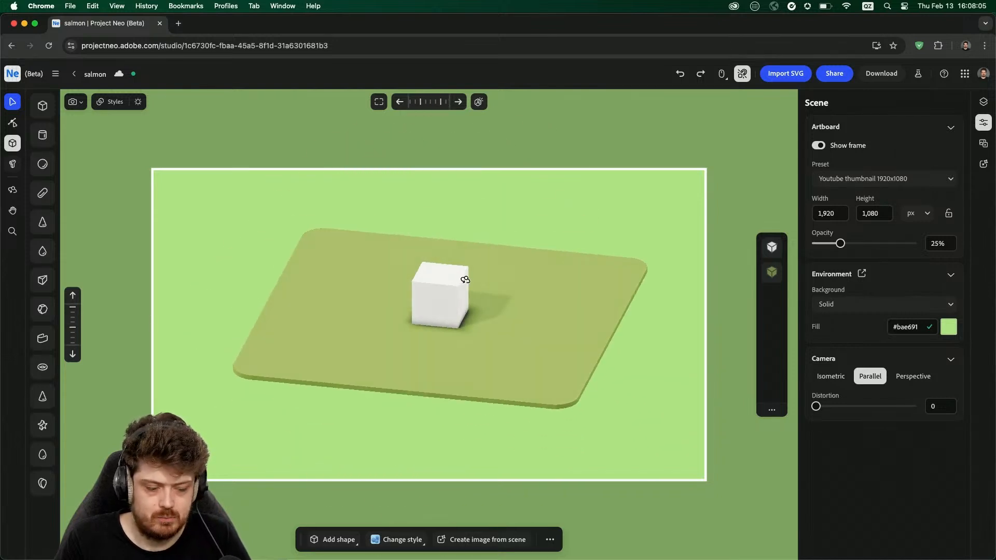
click(431, 273)
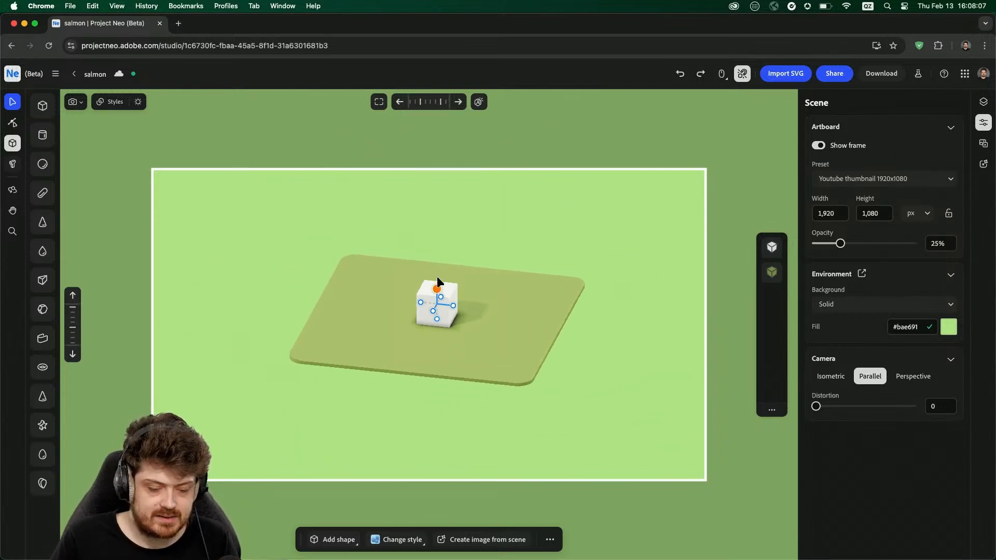
scroll(438, 279, up, 5)
scroll(438, 279, down, 5)
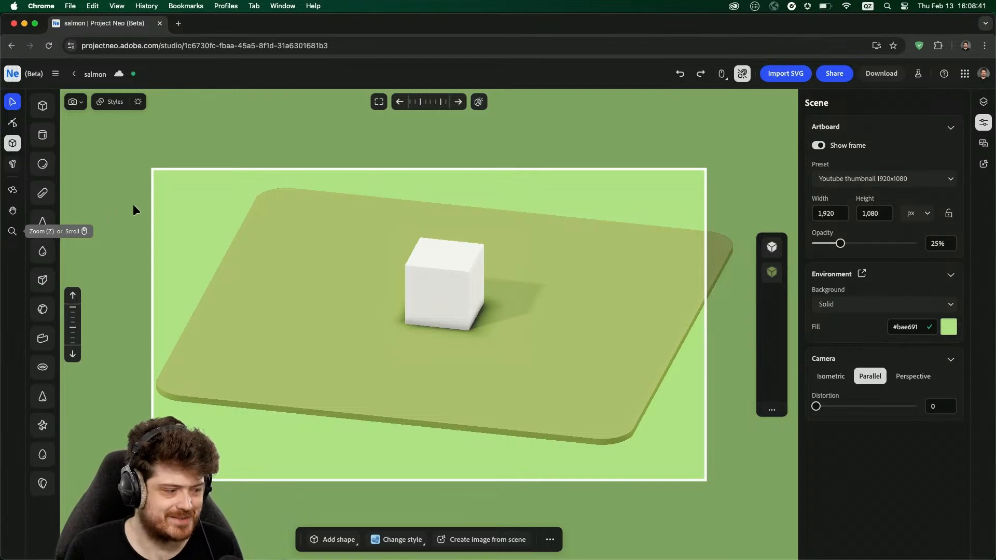
- Delete the white cube and the green base plate so the scene is empty
click(457, 267)
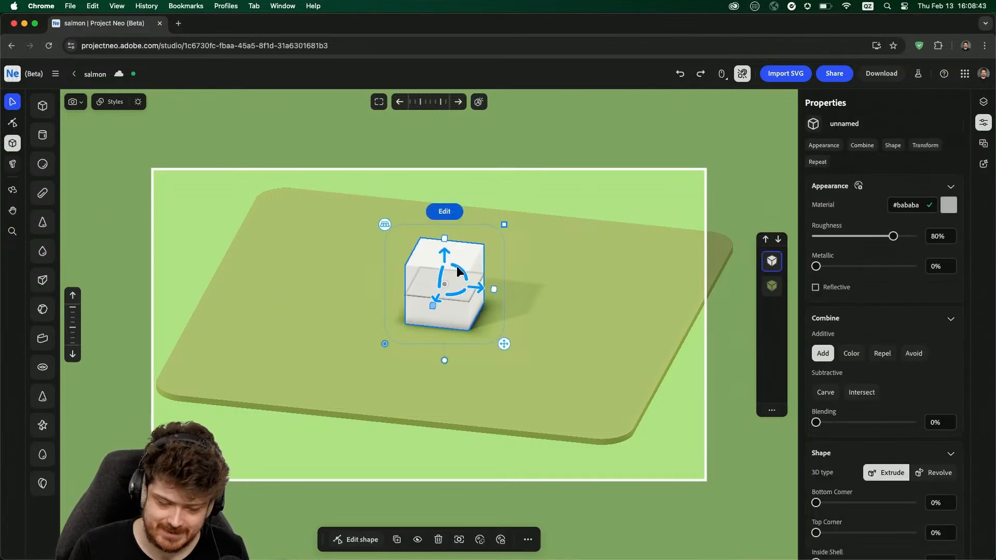
key(Delete)
click(456, 266)
key(Delete)
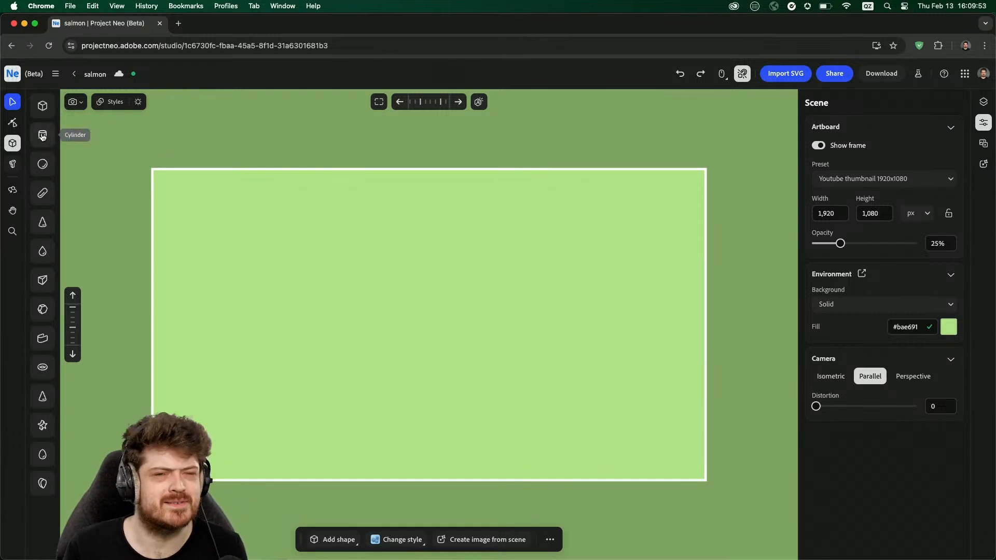
- Draw a cylinder near the middle of the artboard and return to the Select tool
click(43, 135)
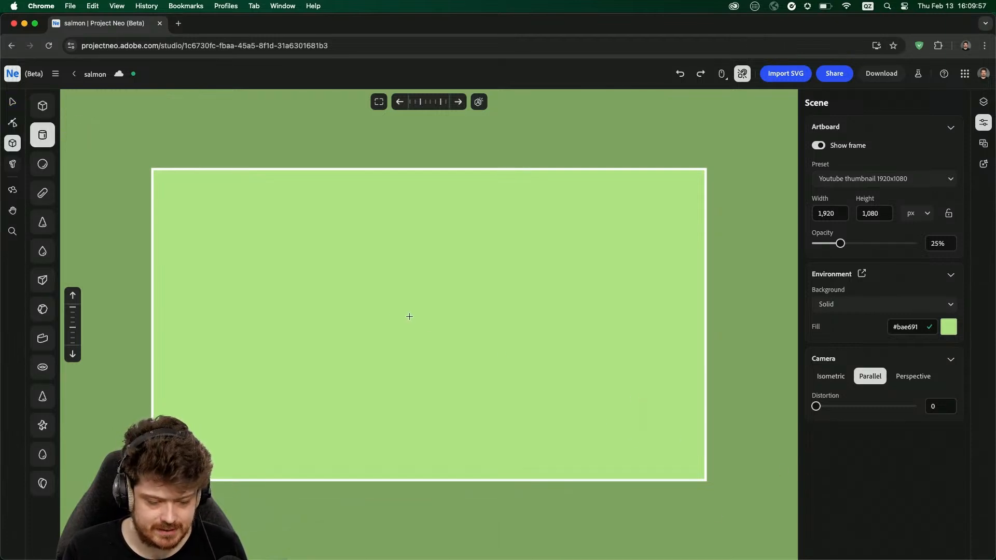
drag(382, 316, 489, 352)
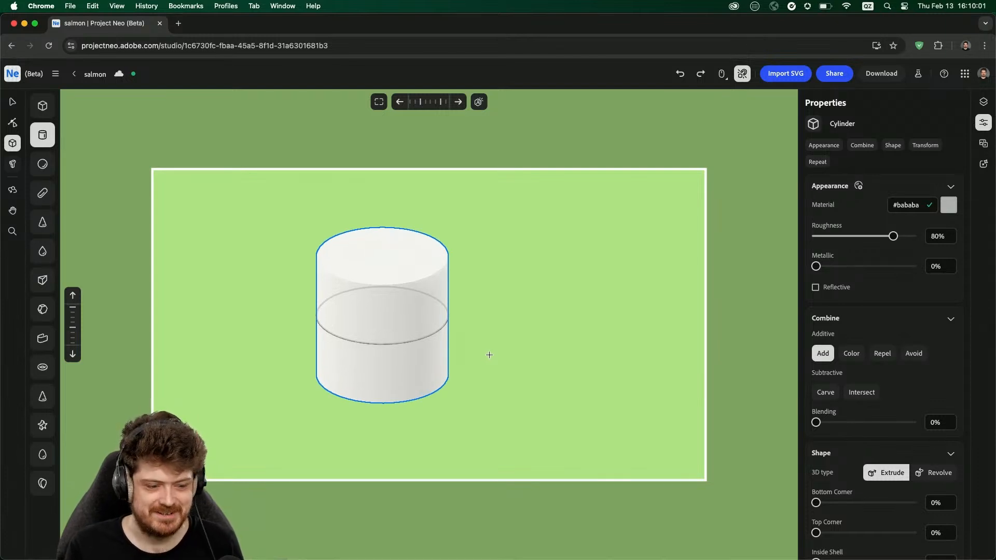
click(489, 355)
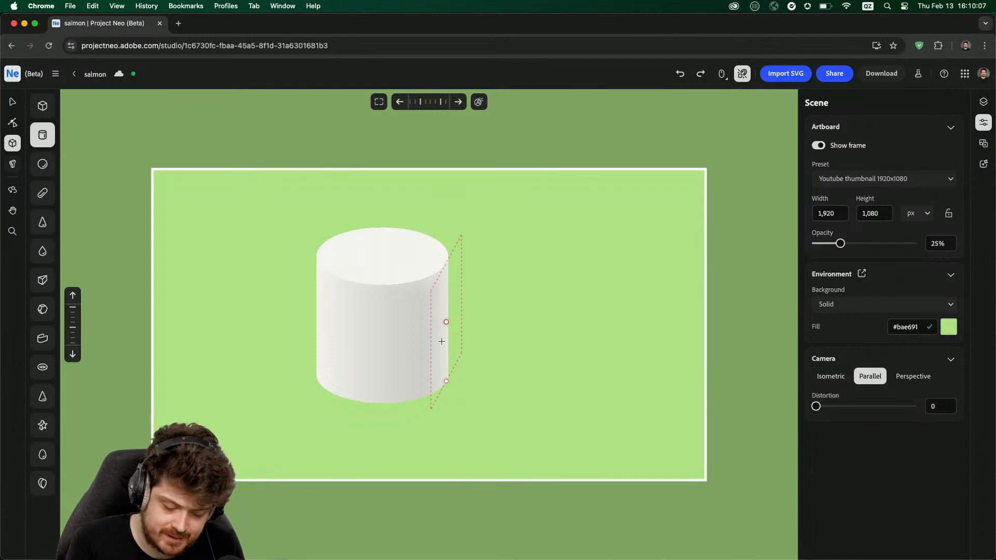
key(v)
click(442, 342)
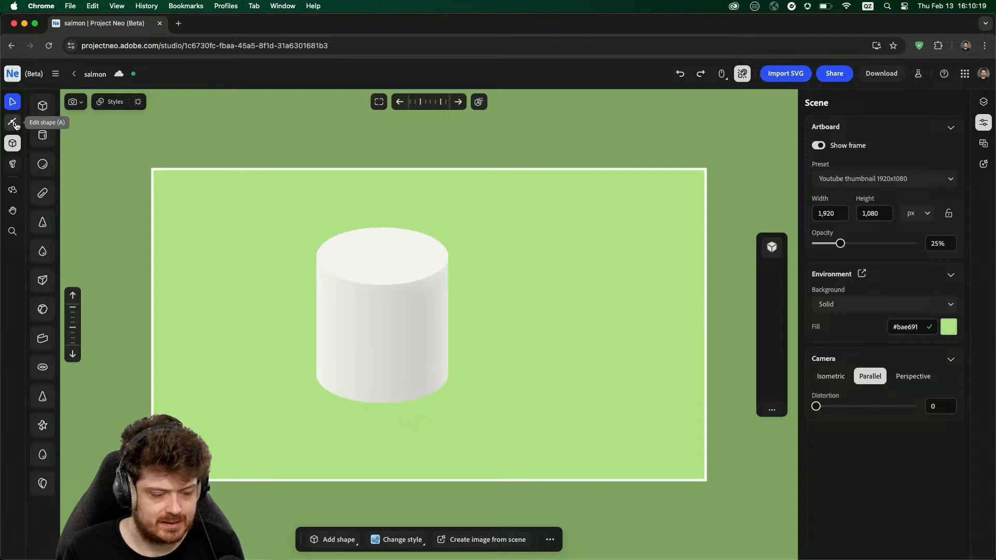
- Select the cylinder and shift it slightly along its vertical and horizontal axes
click(398, 347)
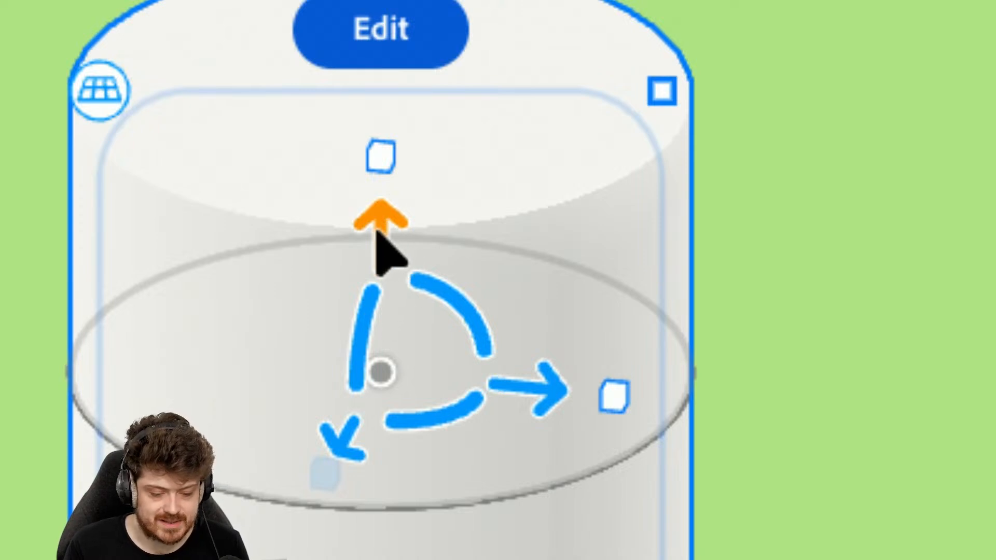
drag(390, 254, 390, 229)
mouse_move(534, 371)
mouse_down()
mouse_move(600, 378)
mouse_move(522, 383)
mouse_up()
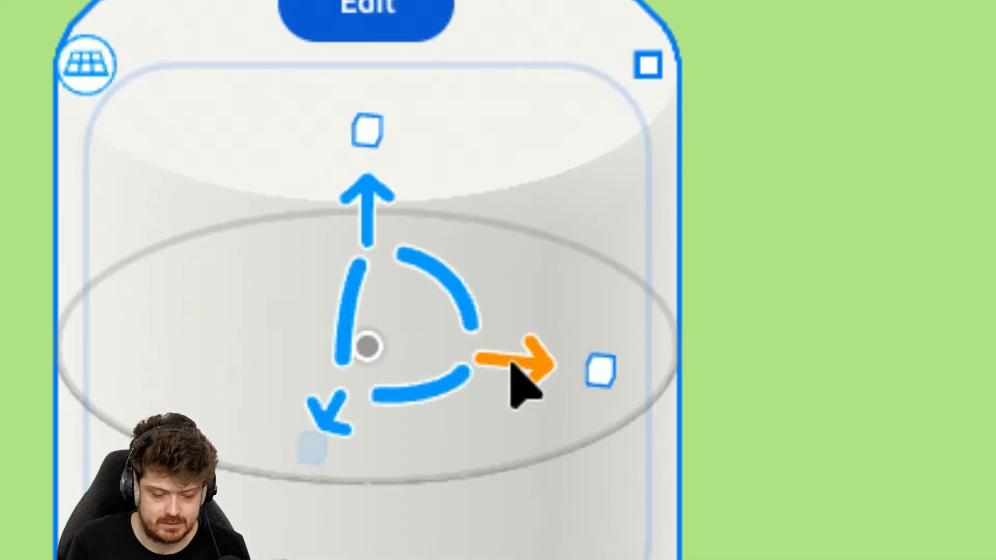
drag(379, 422, 396, 434)
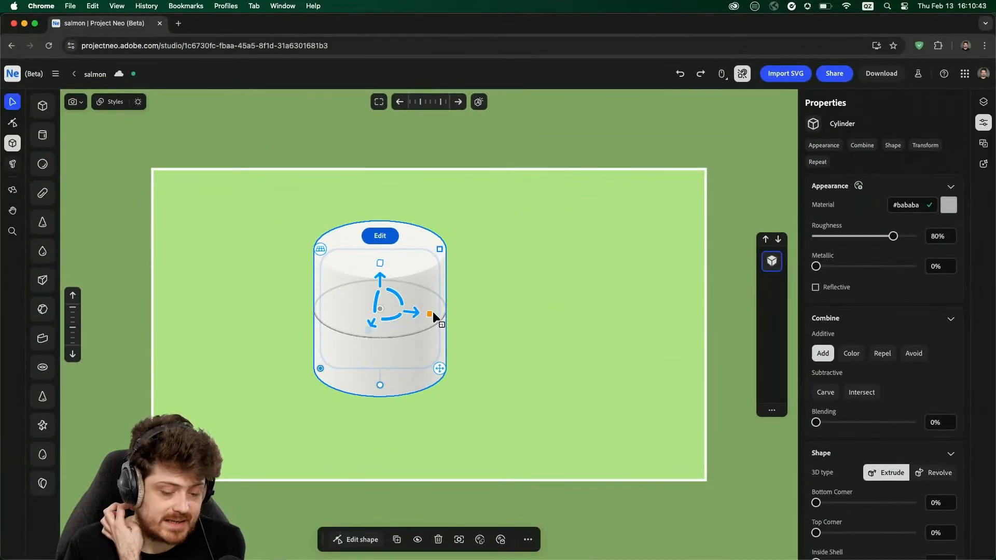
- Undo a trial sideways stretch of the cylinder, flatten it into a thin disc and enlarge the disc proportionally
drag(431, 314, 541, 331)
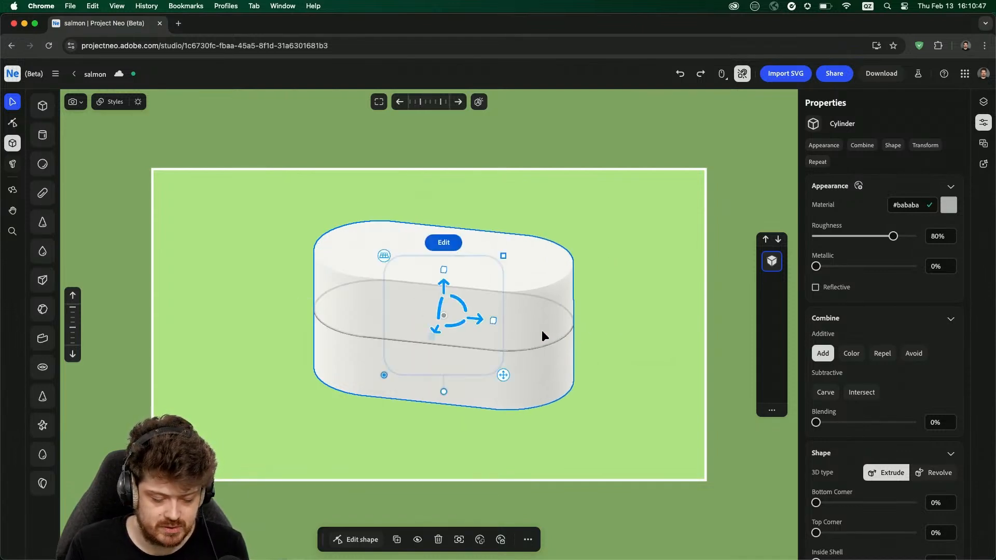
key(super+z)
drag(388, 267, 385, 361)
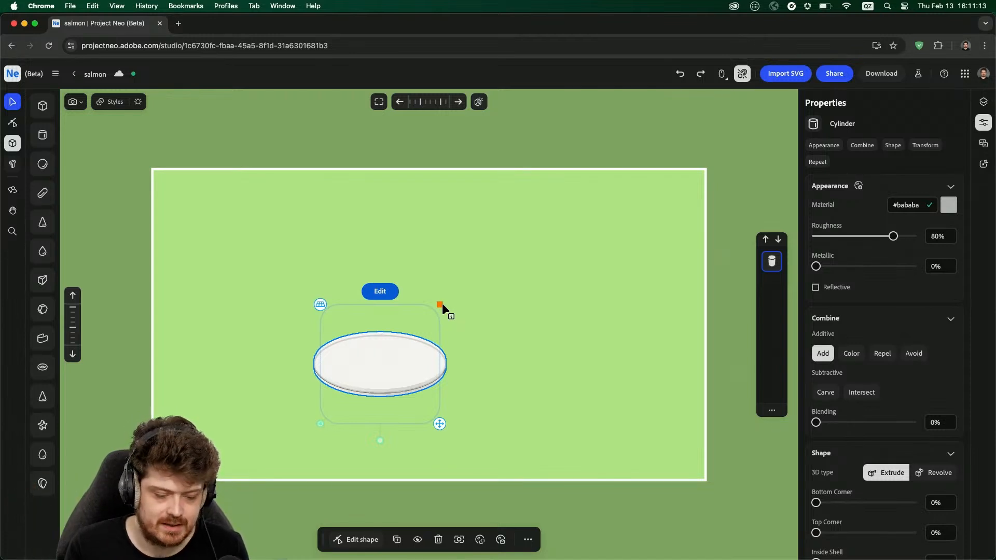
drag(441, 303, 506, 280)
- Move the enlarged disc to the centre of the artboard
drag(378, 326, 379, 334)
drag(413, 381, 447, 368)
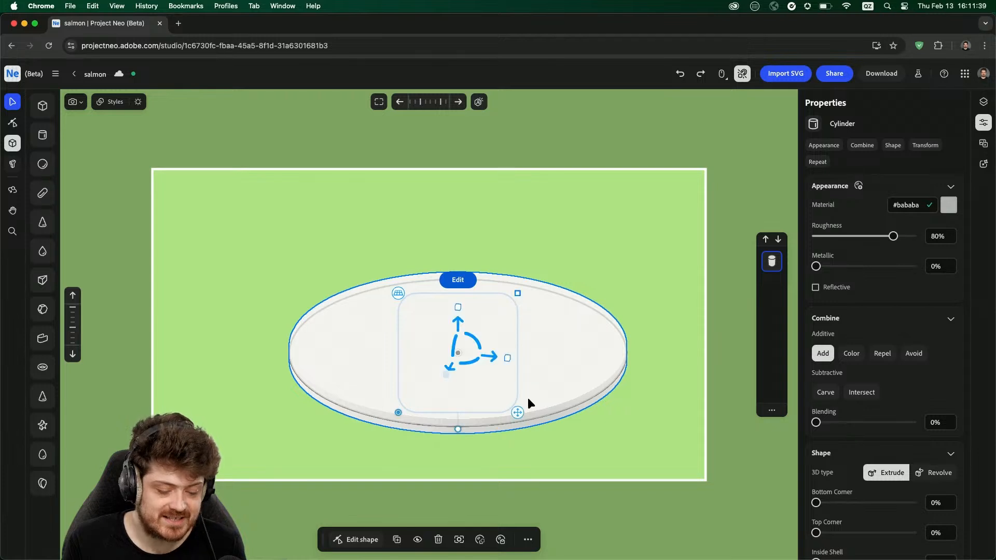
drag(518, 413, 476, 374)
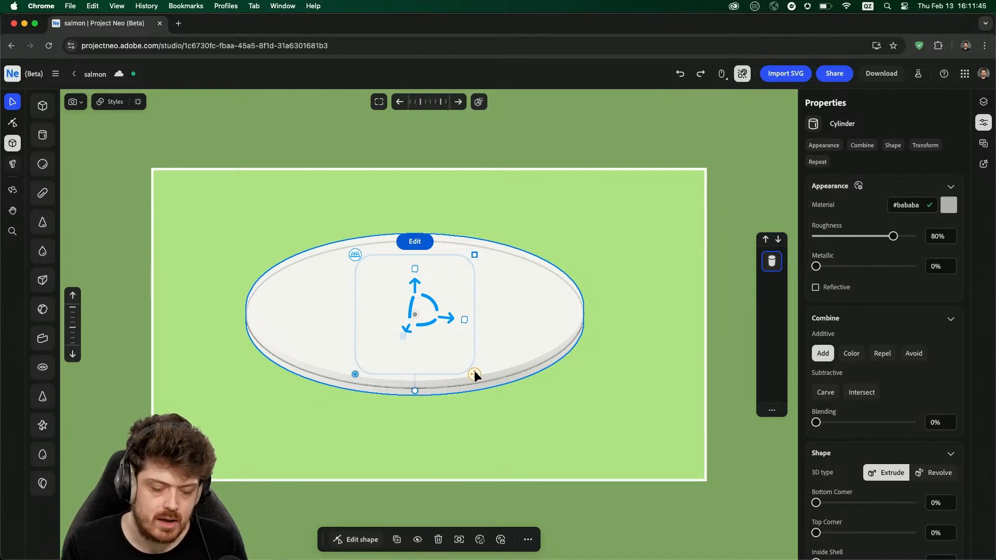
- Slide the disc along the ground plane, undo a trial change of its shape into a box and deselect it
drag(358, 253, 384, 274)
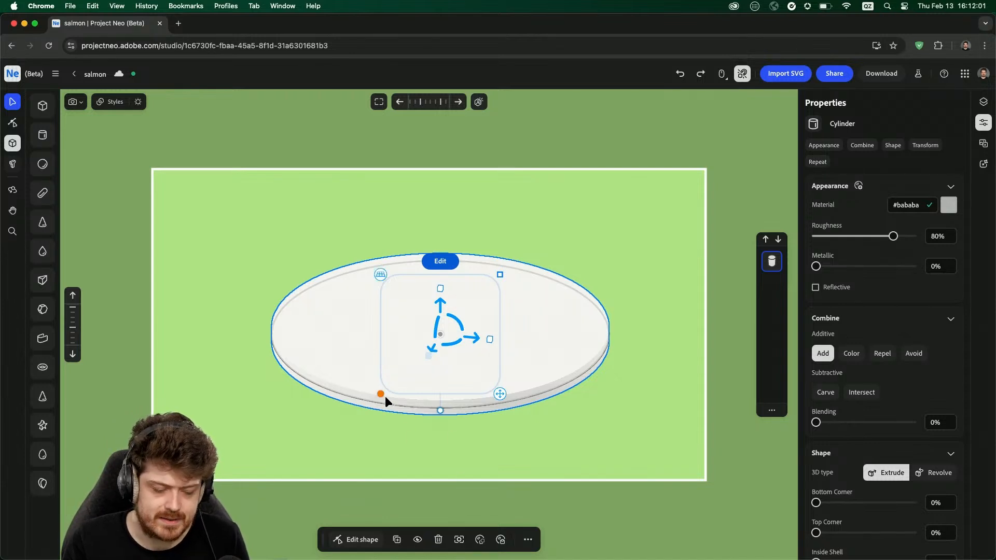
drag(381, 395, 350, 413)
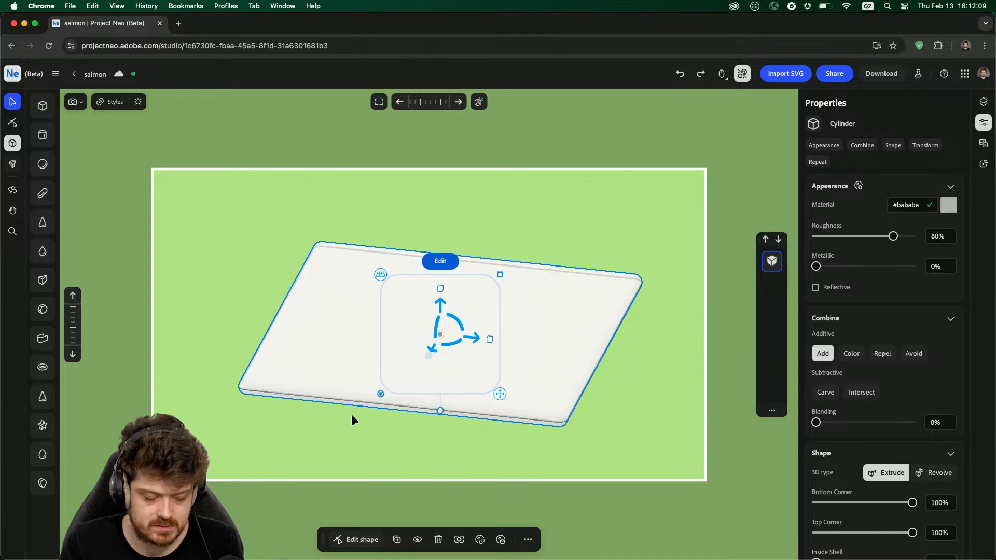
key(super+z)
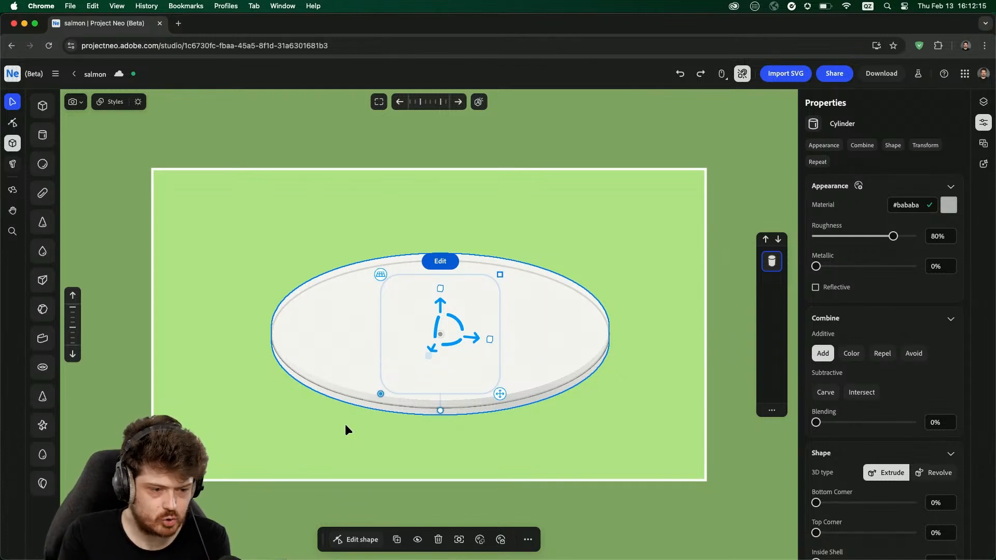
click(341, 425)
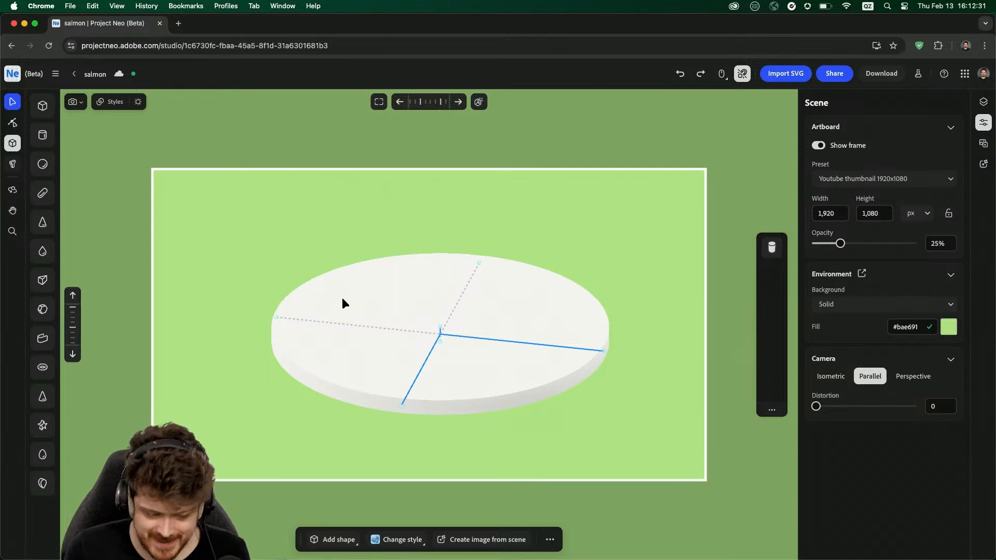
- Duplicate the disc in place and shrink the copy proportionally to about three quarters of the original's size
click(200, 191)
click(437, 337)
click(437, 338)
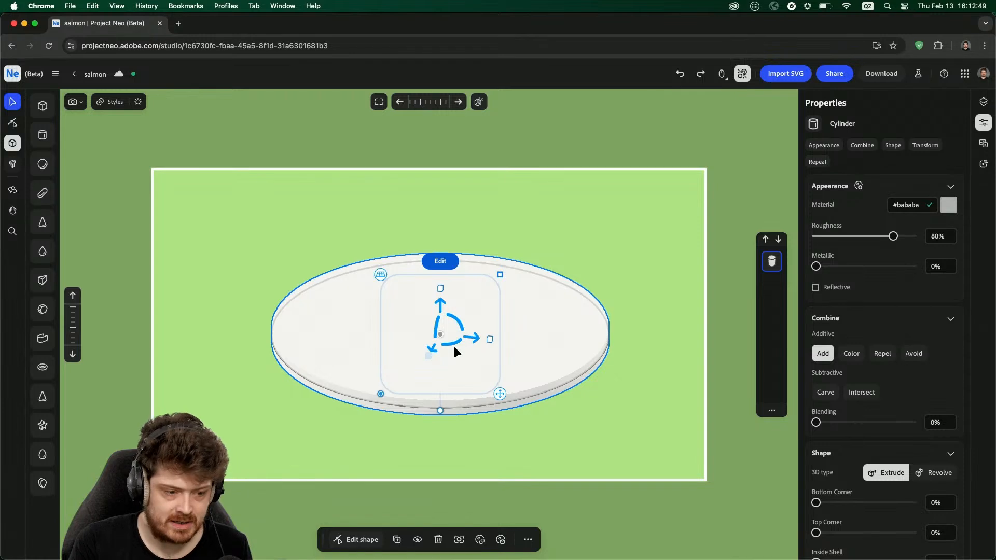
key(super+d)
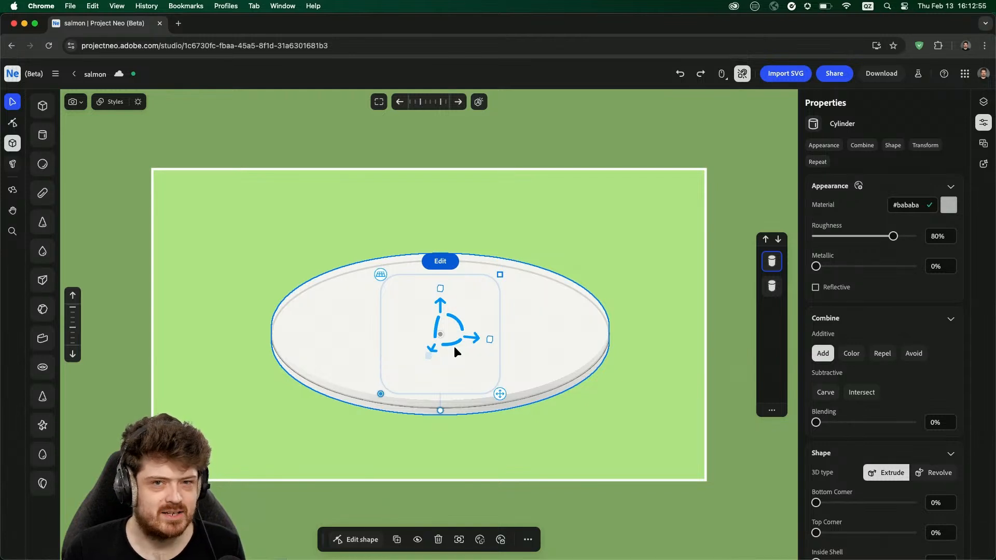
drag(500, 275, 485, 285)
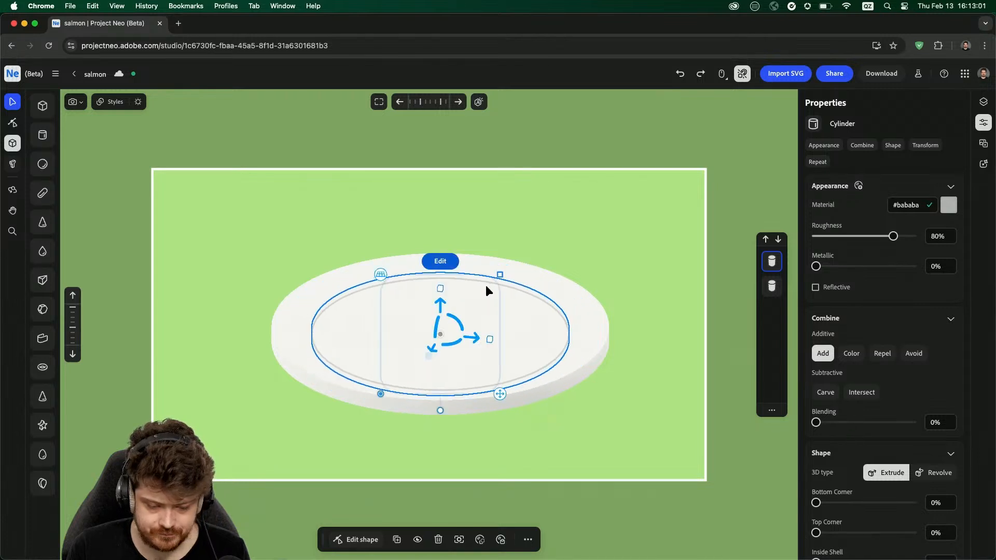
- Colour the larger disc's material a warm tan, #b58974
click(574, 349)
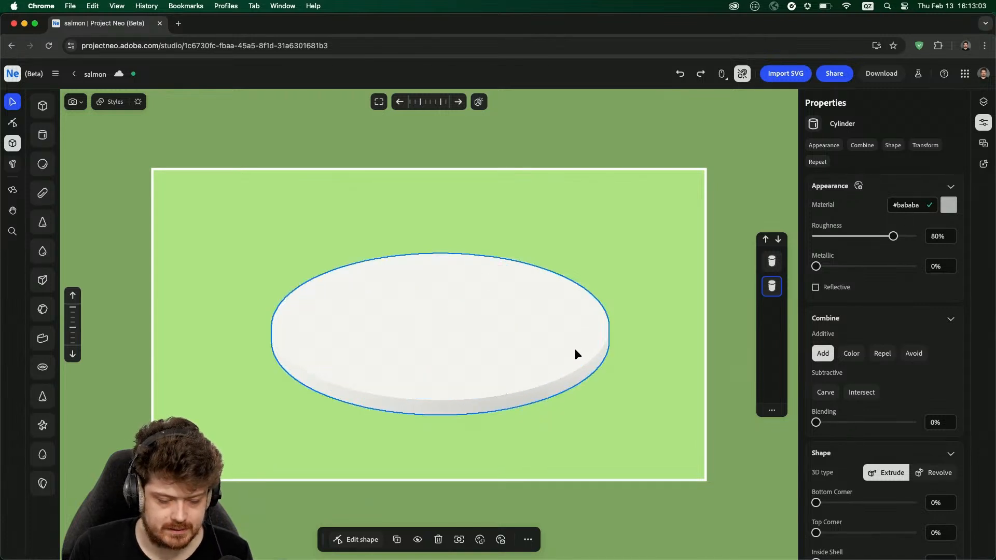
click(952, 204)
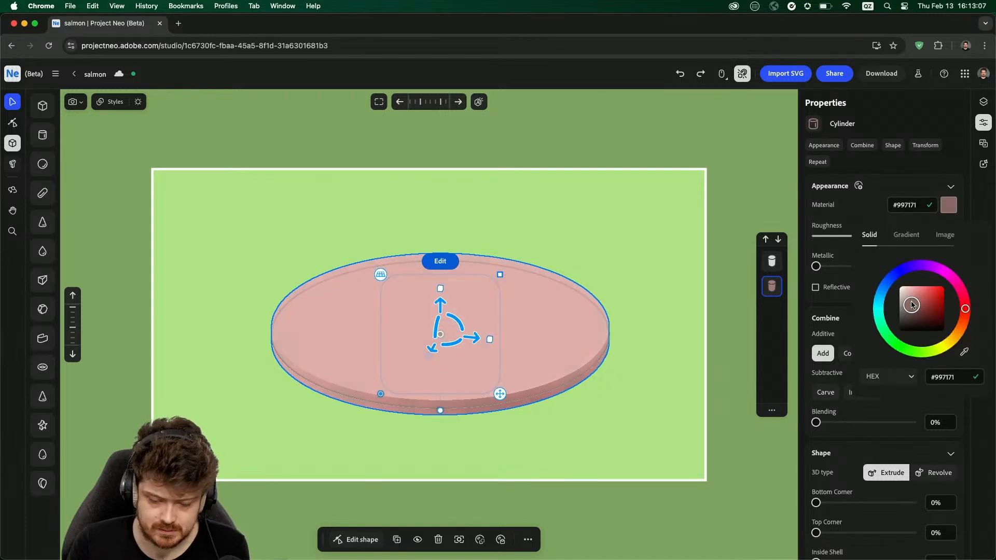
mouse_move(907, 310)
mouse_down()
mouse_move(918, 298)
mouse_move(963, 322)
mouse_up()
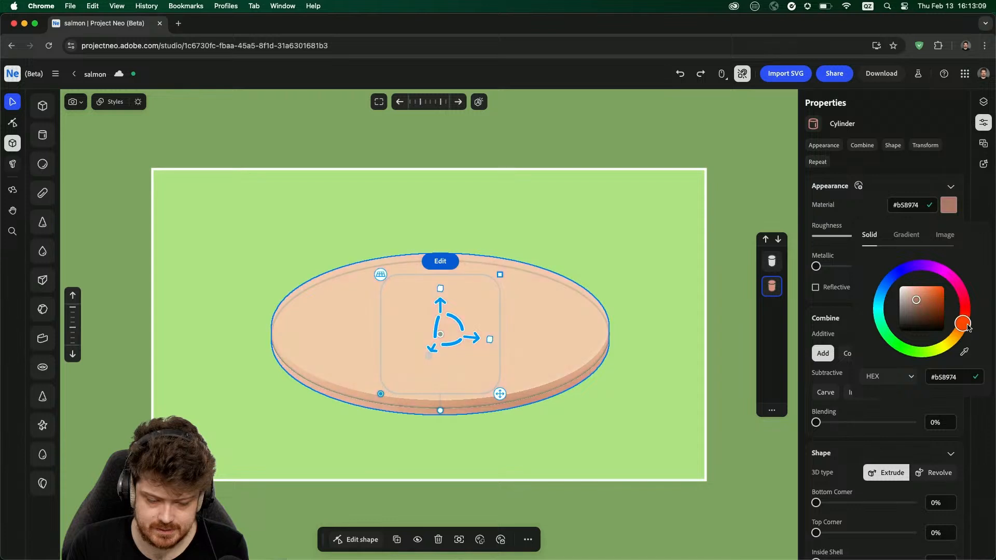
- Raise the smaller disc slightly along the vertical axis so it protrudes from the larger disc's top face
click(773, 262)
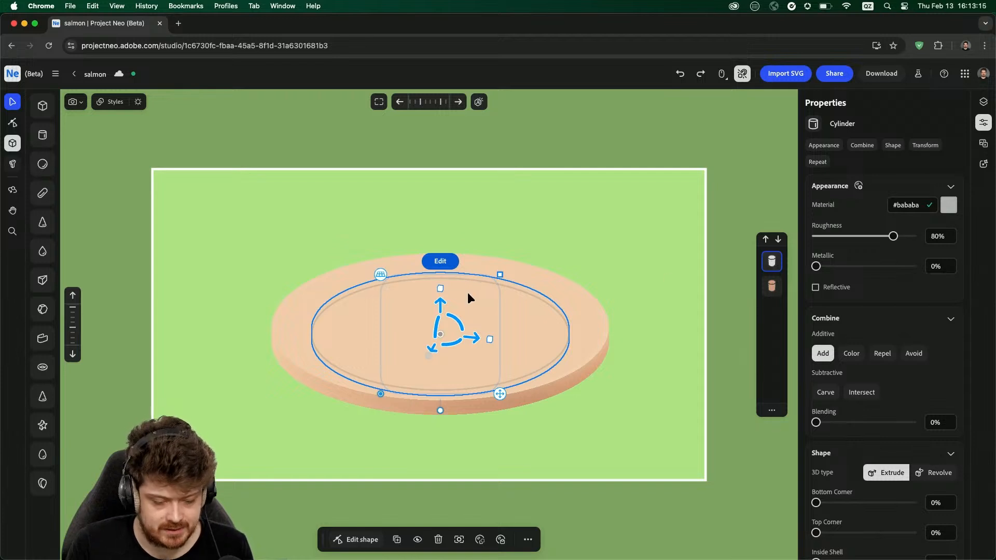
drag(441, 303, 444, 293)
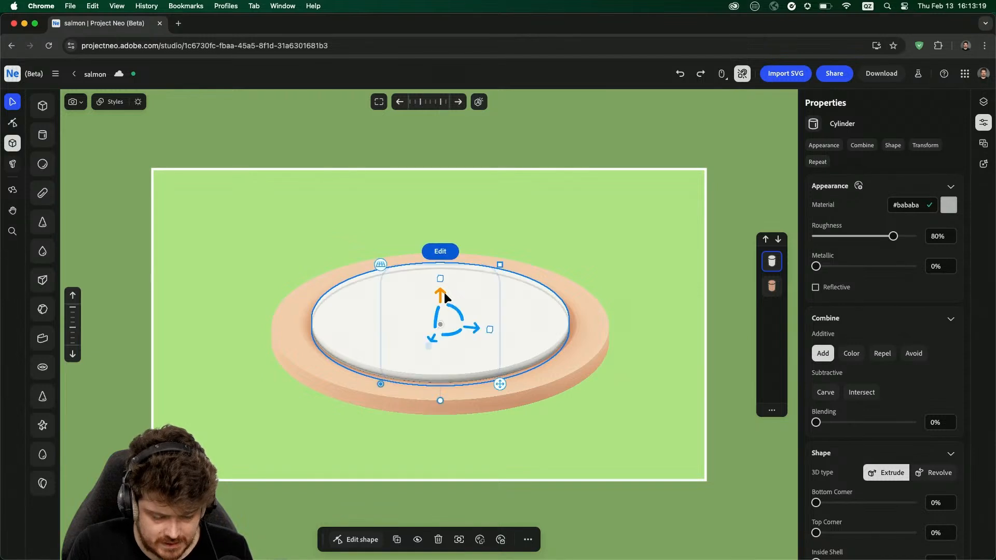
scroll(506, 365, down, 2)
scroll(506, 368, up, 5)
scroll(506, 369, up, 2)
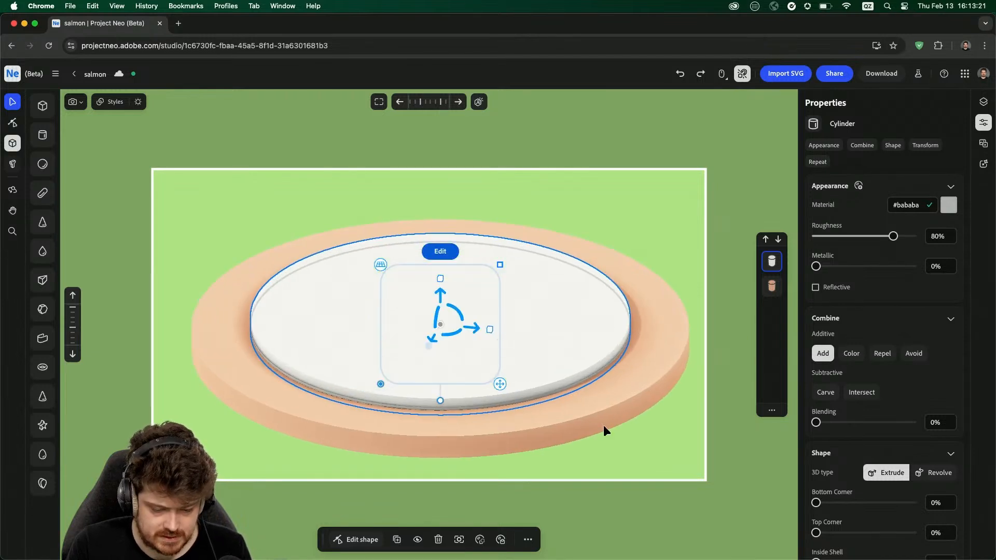
- Try the Color, Repel and Avoid combine modes on the smaller disc and settle on Carve
right_drag(626, 444, 628, 416)
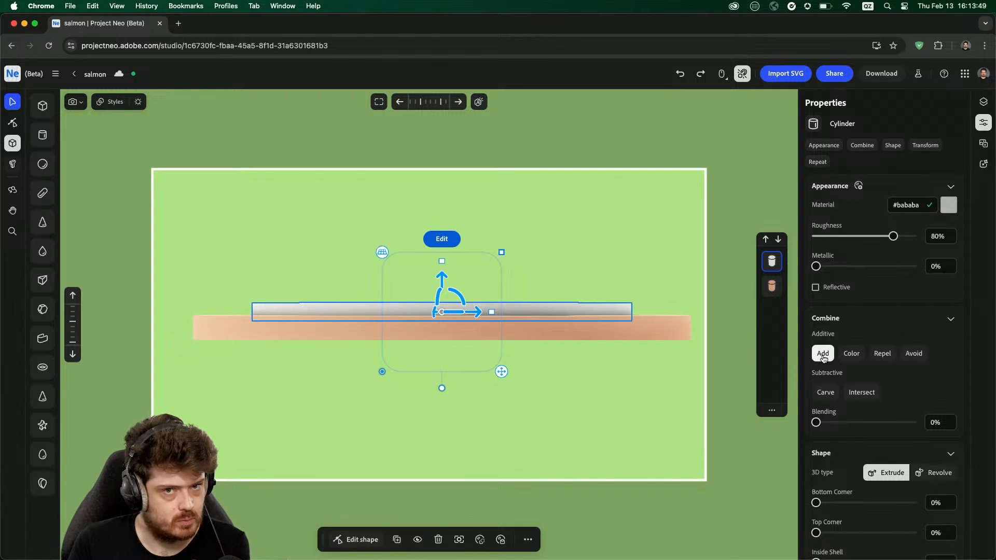
click(851, 358)
right_drag(669, 274, 673, 302)
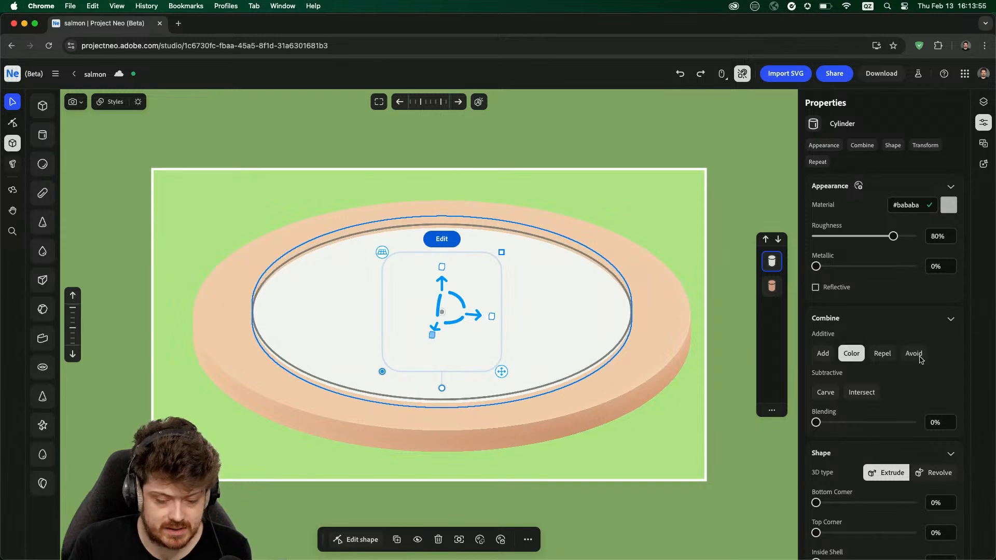
click(882, 355)
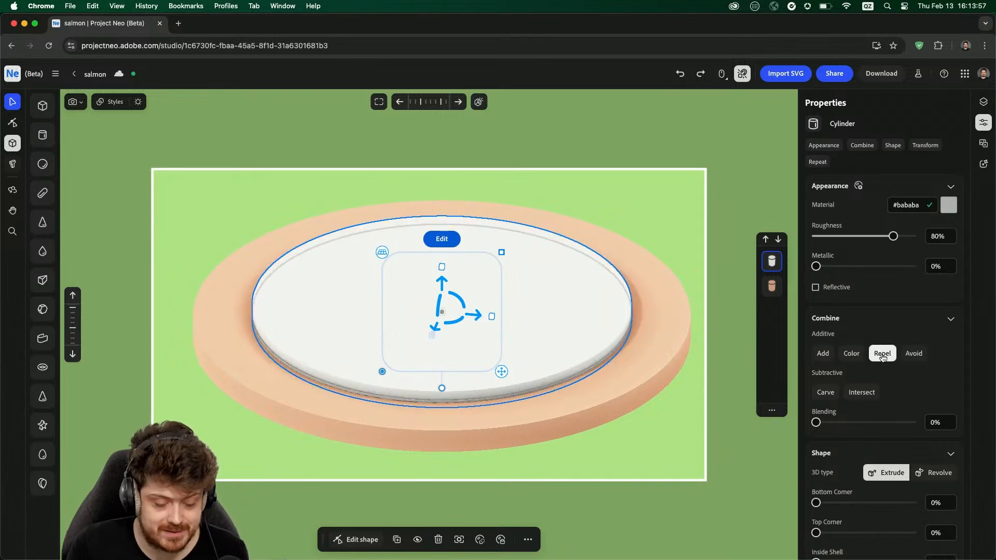
click(912, 355)
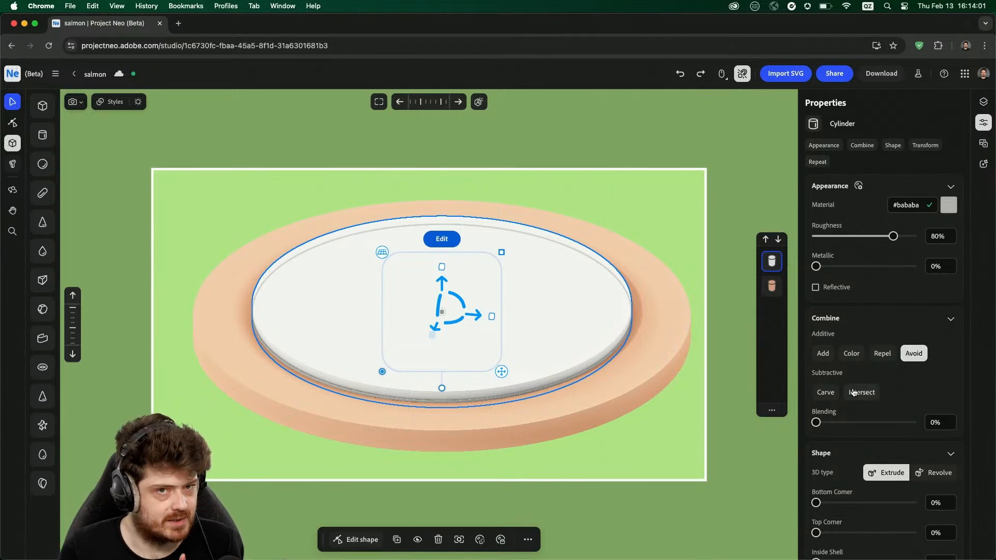
click(828, 396)
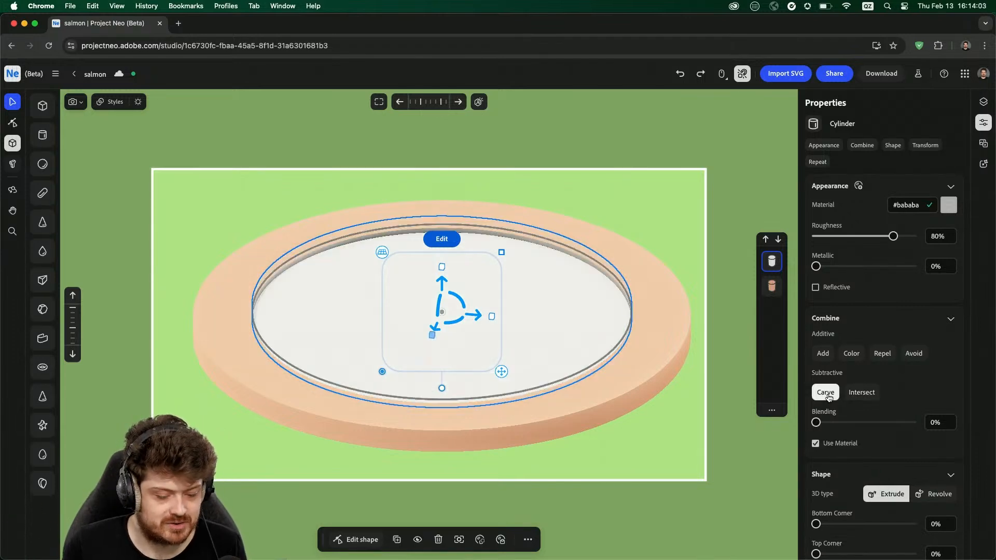
- Try lowering the carving disc along the vertical axis through the larger disc and undo the move
scroll(554, 272, up, 5)
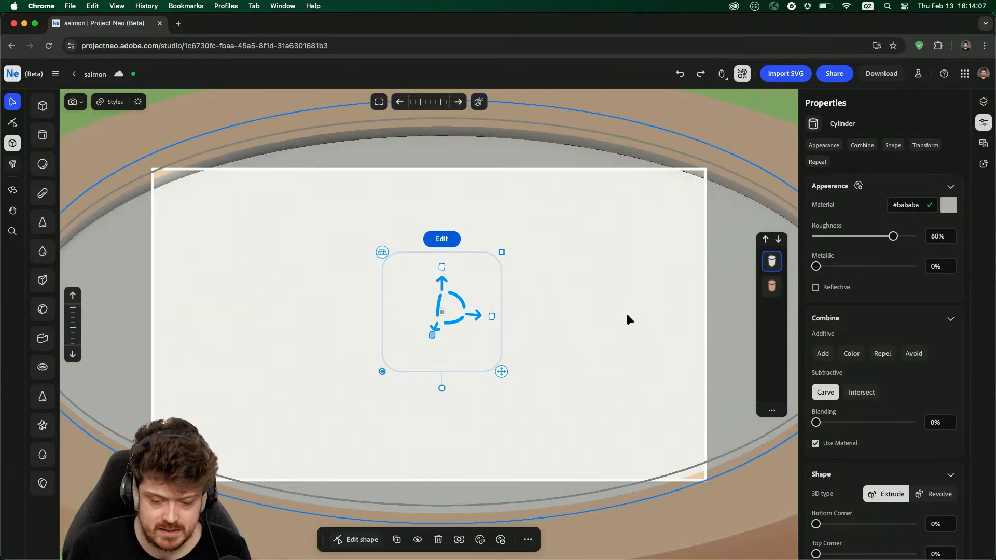
middle_drag(617, 322, 618, 313)
right_drag(614, 317, 613, 309)
drag(447, 266, 443, 303)
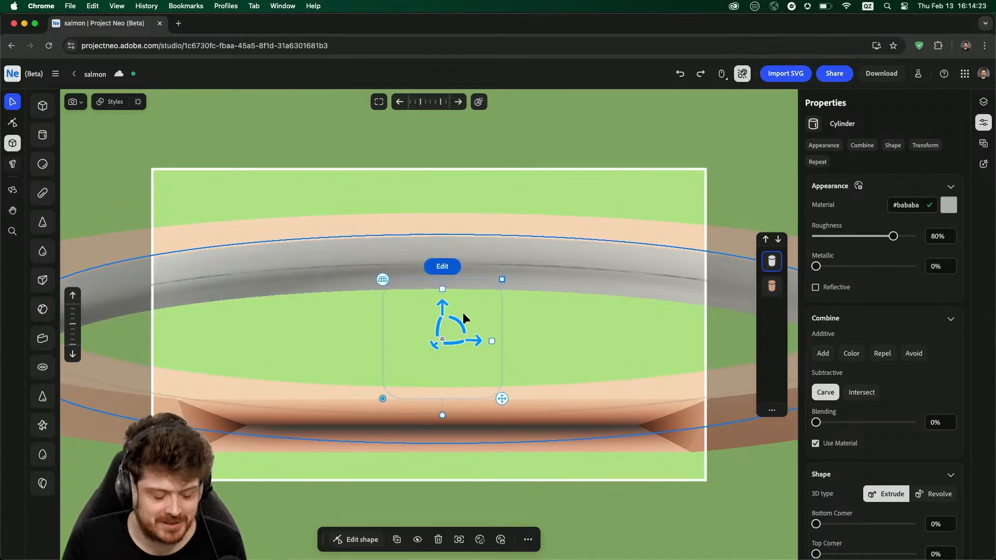
key(super+z)
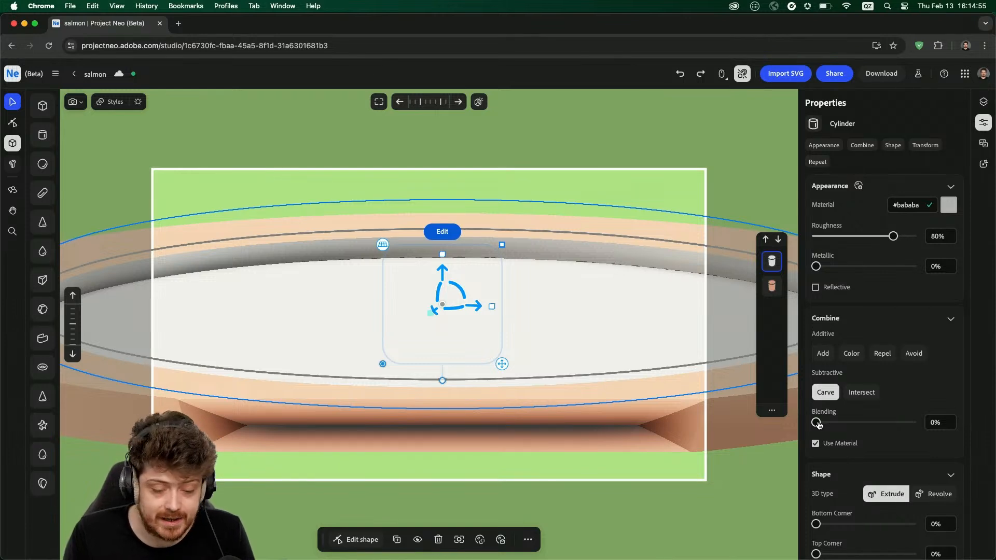
- Set the carving disc's blending to 14.6% to soften the edge of the recess
drag(818, 423, 829, 425)
mouse_move(511, 327)
middle_down()
mouse_move(501, 347)
mouse_move(505, 321)
middle_up()
scroll(534, 307, up, 2)
scroll(533, 307, down, 2)
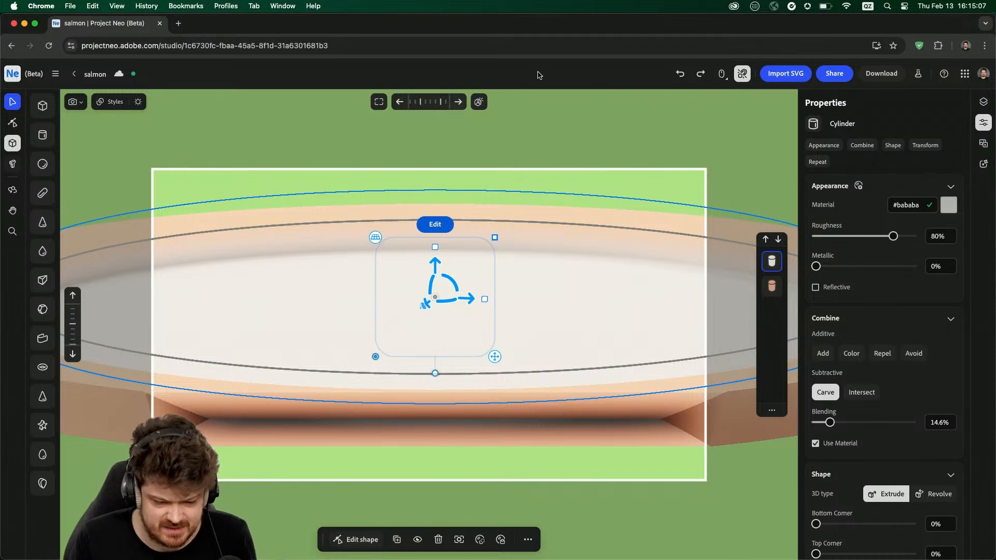
- Deselect the disc and turn off the artboard frame in the scene settings
click(691, 109)
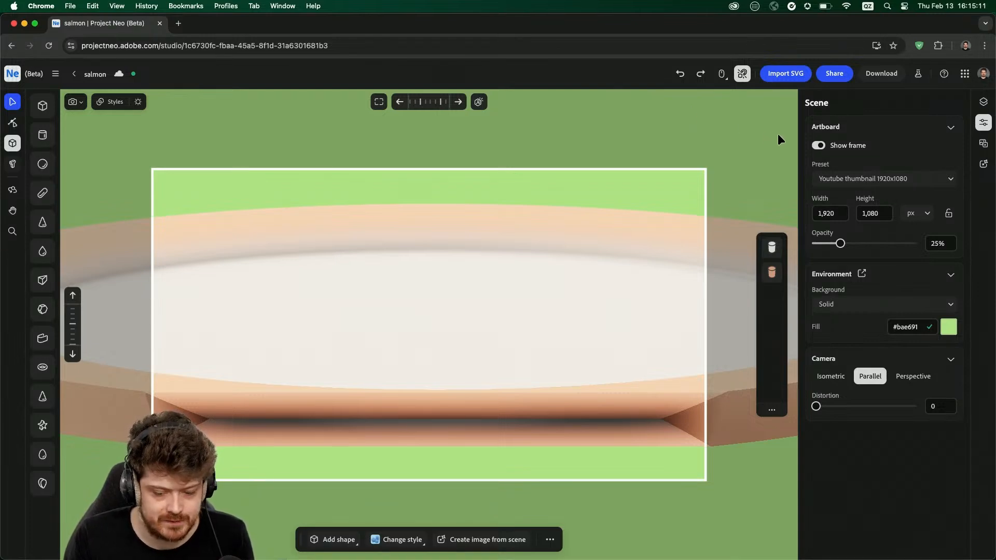
click(819, 146)
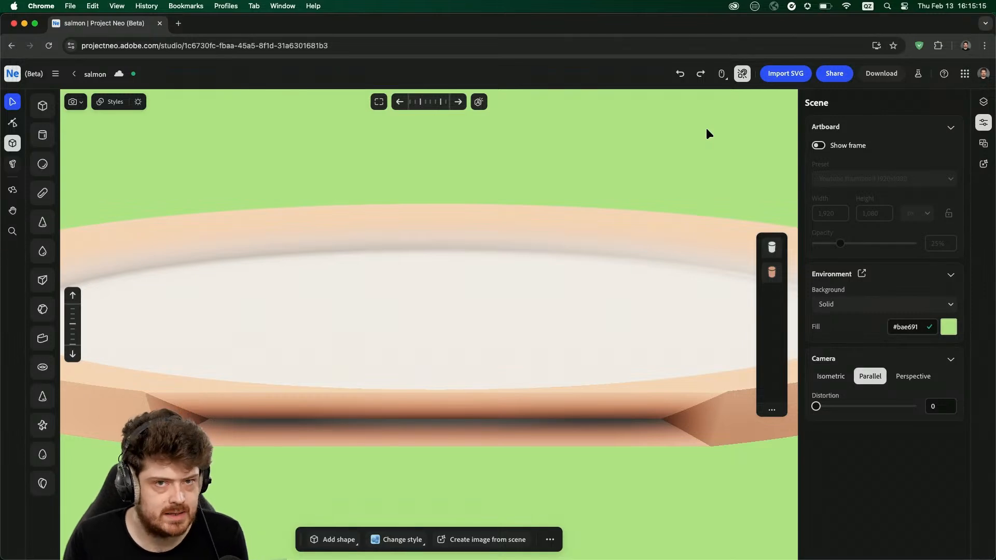
click(819, 146)
click(820, 146)
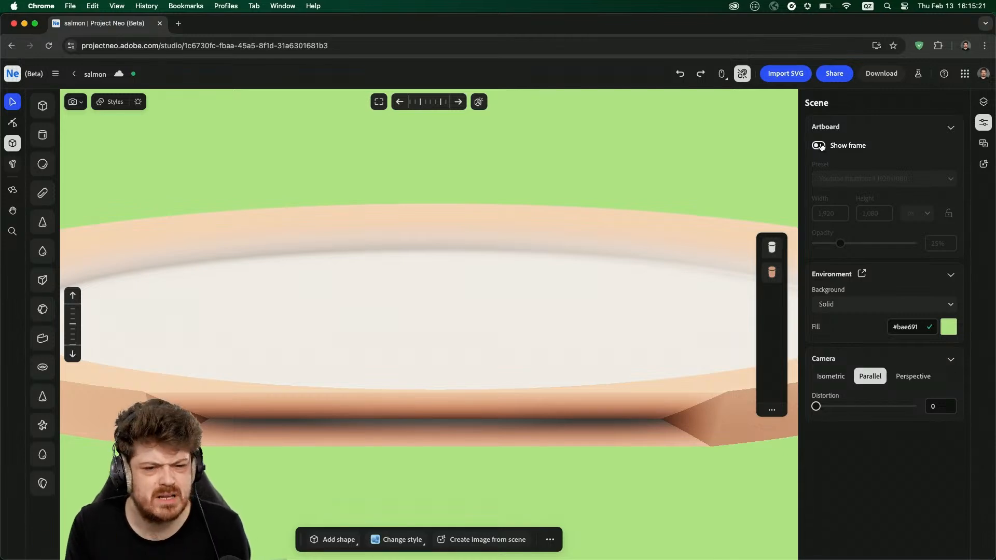
- Examine the carved recess and its blended rim from several distances and angles
click(513, 226)
scroll(507, 238, down, 5)
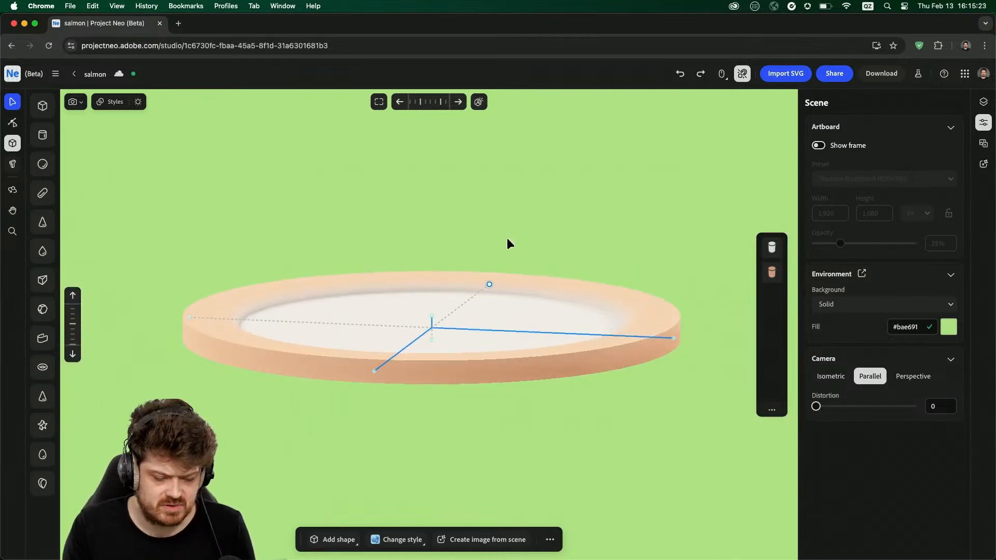
click(506, 238)
scroll(510, 239, up, 8)
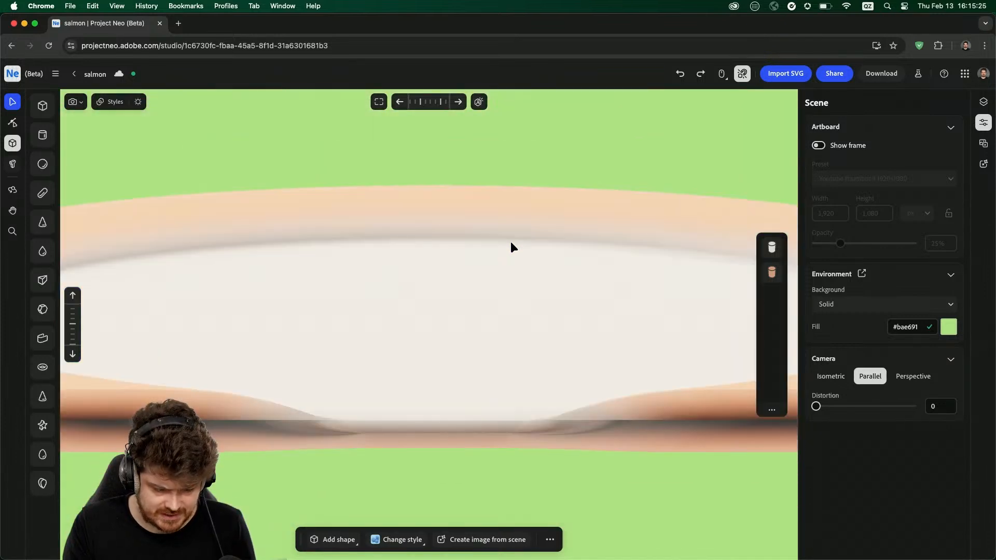
scroll(511, 243, down, 5)
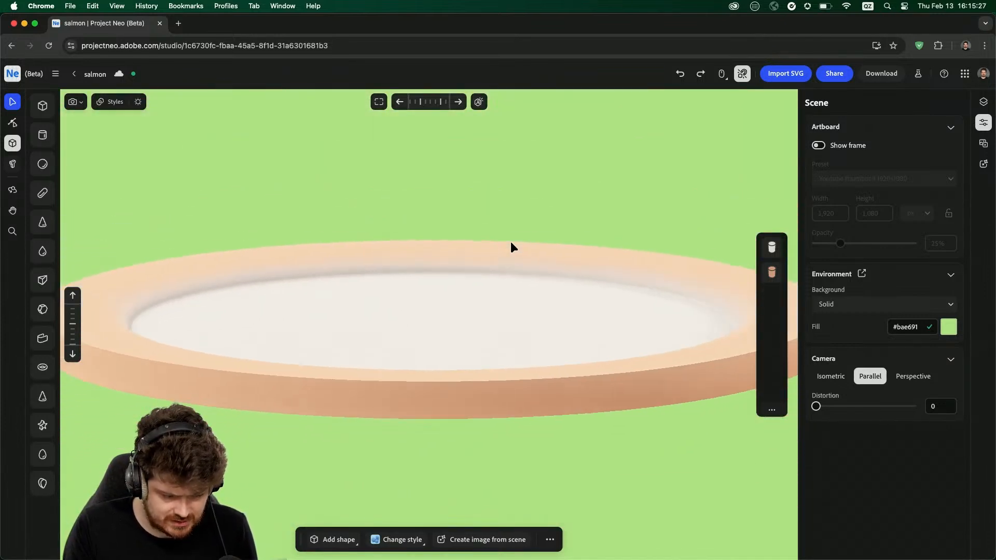
scroll(511, 242, down, 2)
middle_drag(551, 229, 475, 255)
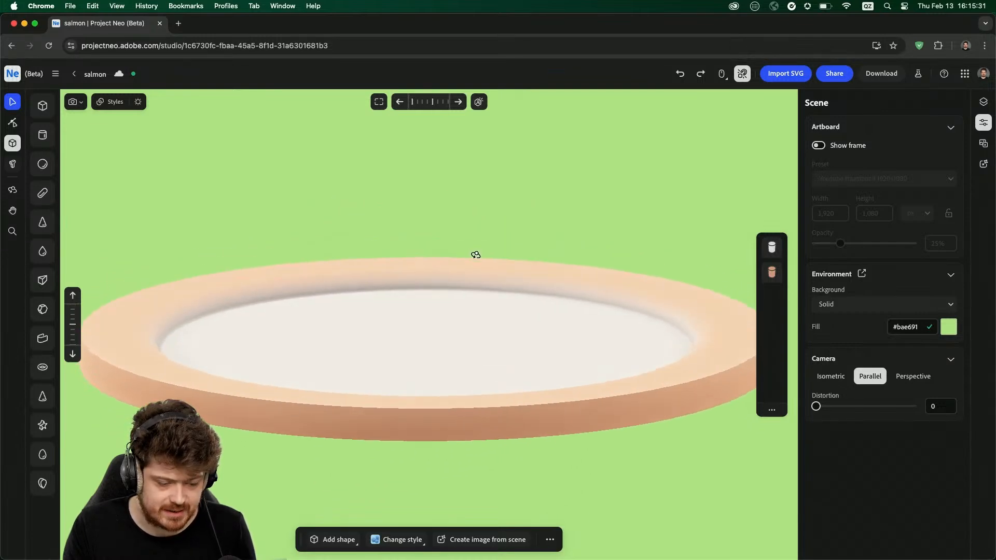
- Adjust the outer disc's material colour to a slightly yellower tan, #ba8e72
click(151, 384)
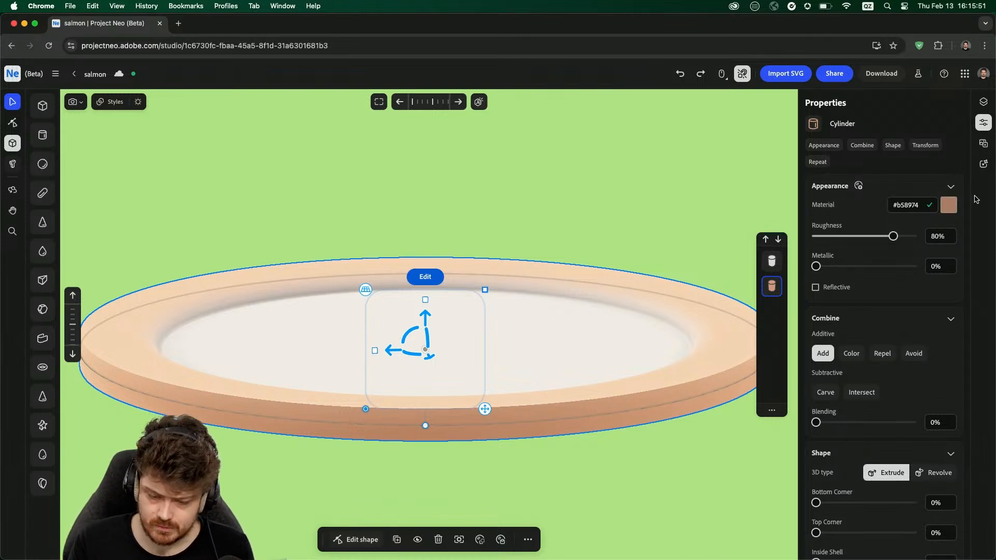
click(948, 205)
mouse_move(916, 313)
mouse_down()
mouse_move(889, 280)
mouse_move(917, 300)
mouse_up()
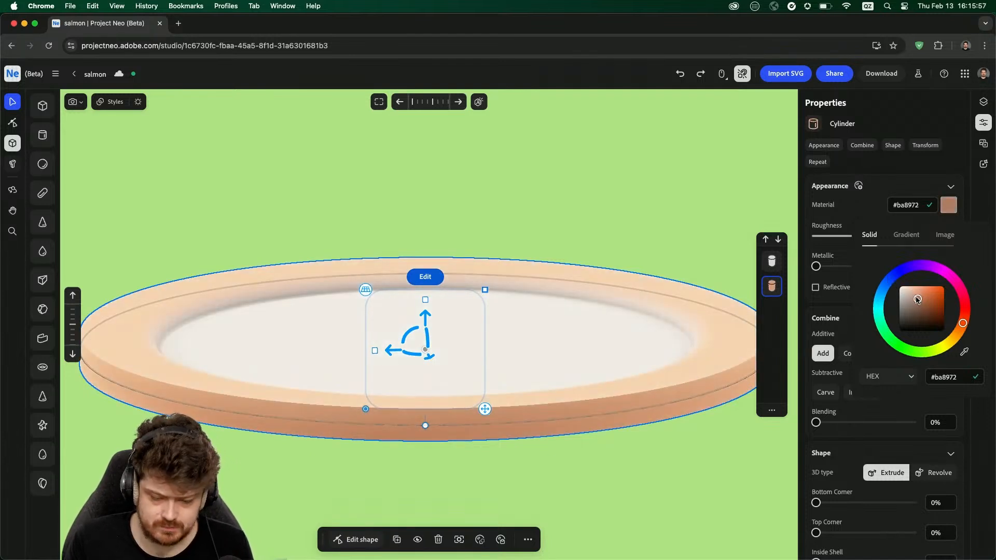
mouse_move(963, 323)
mouse_down()
mouse_move(940, 348)
mouse_move(873, 291)
mouse_move(923, 261)
mouse_move(969, 304)
mouse_move(972, 333)
mouse_up()
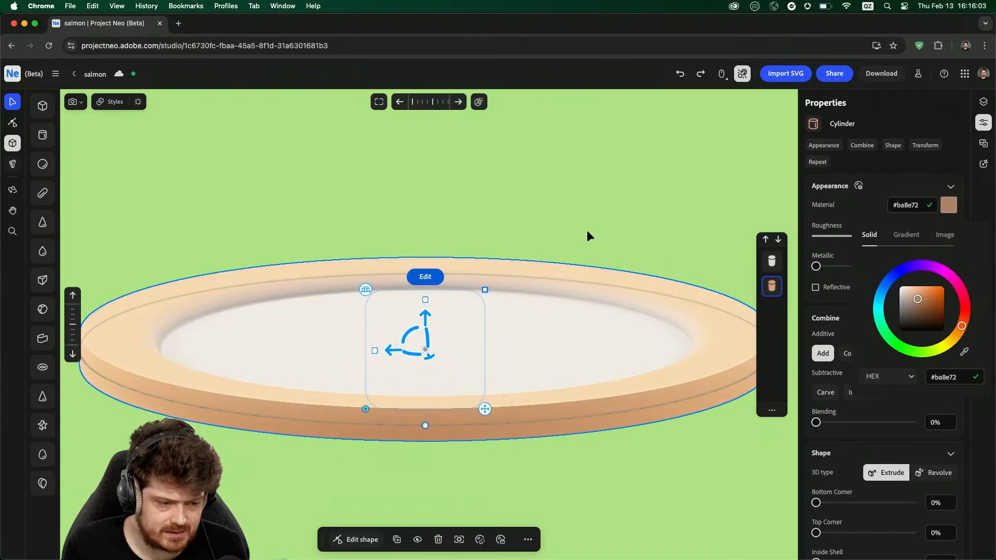
- Set the carving disc's material colour to light grey, #c2c2c2
drag(593, 220, 571, 234)
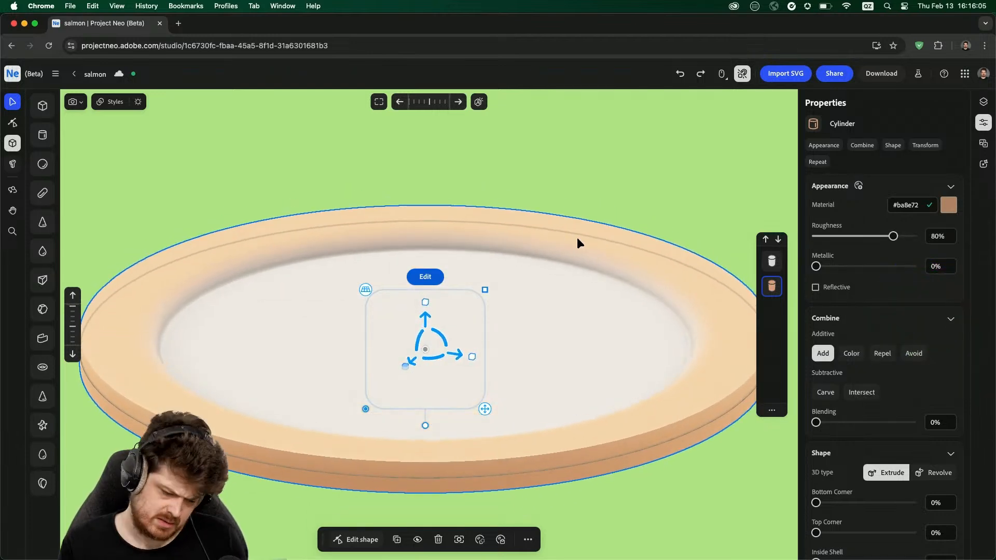
click(266, 342)
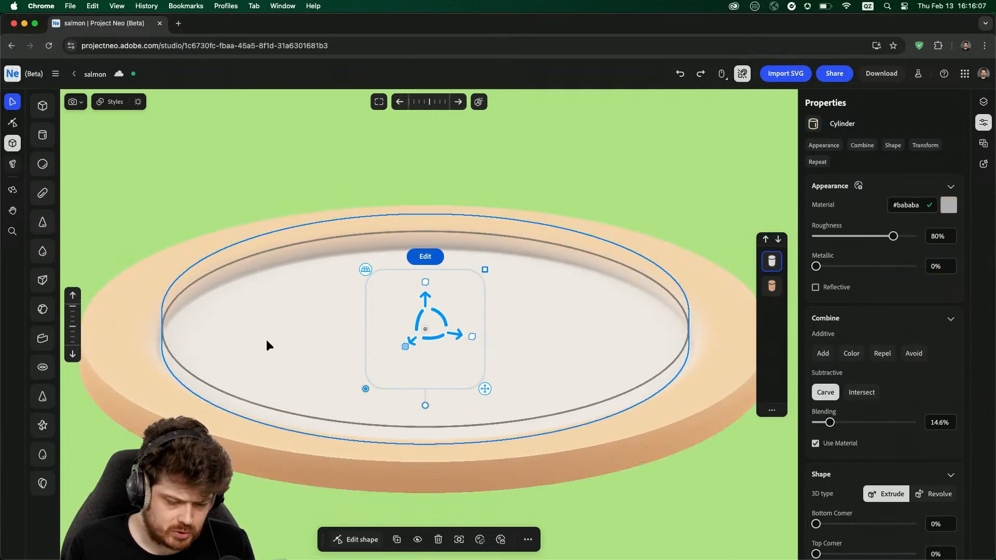
click(948, 205)
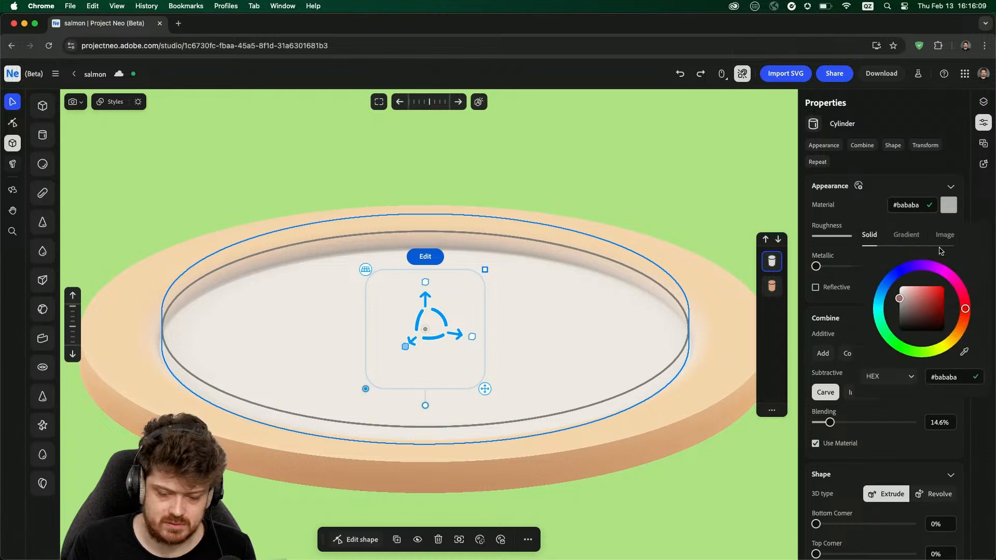
click(916, 265)
click(927, 297)
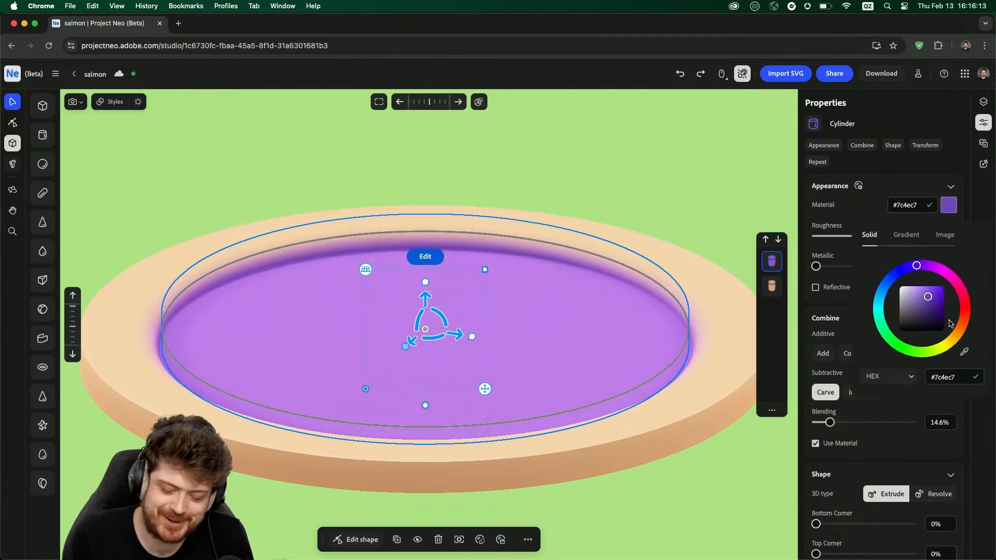
mouse_move(922, 305)
mouse_down()
mouse_move(908, 293)
mouse_move(893, 300)
mouse_up()
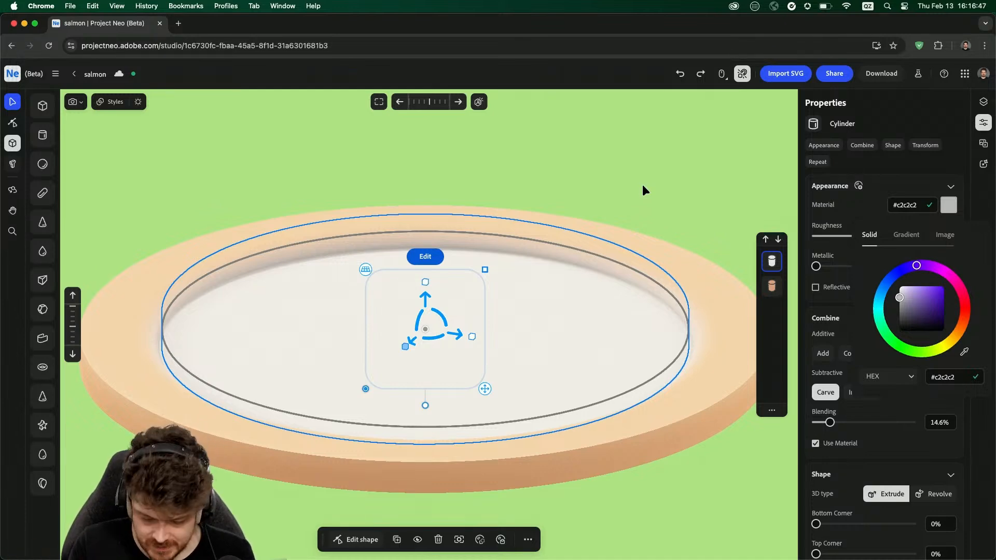
- Lower the carving disc's roughness to 0% and check the shine on the recess rim
click(916, 171)
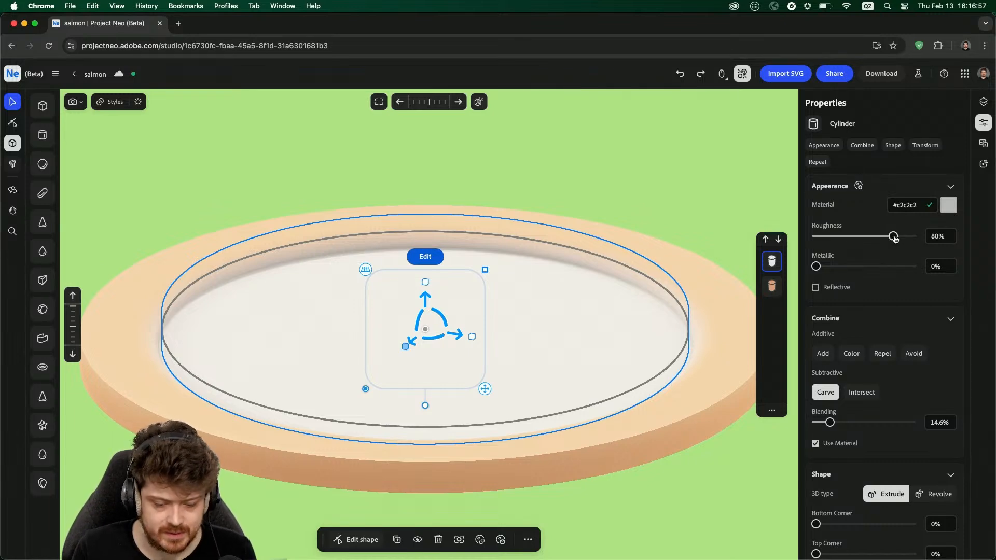
drag(894, 238, 781, 242)
scroll(652, 291, down, 5)
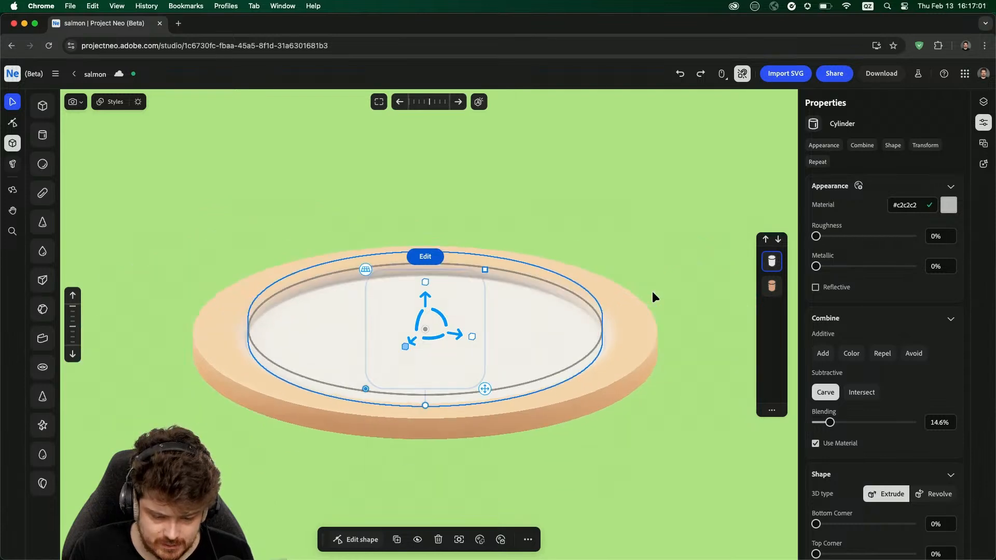
scroll(651, 291, up, 10)
scroll(650, 292, down, 3)
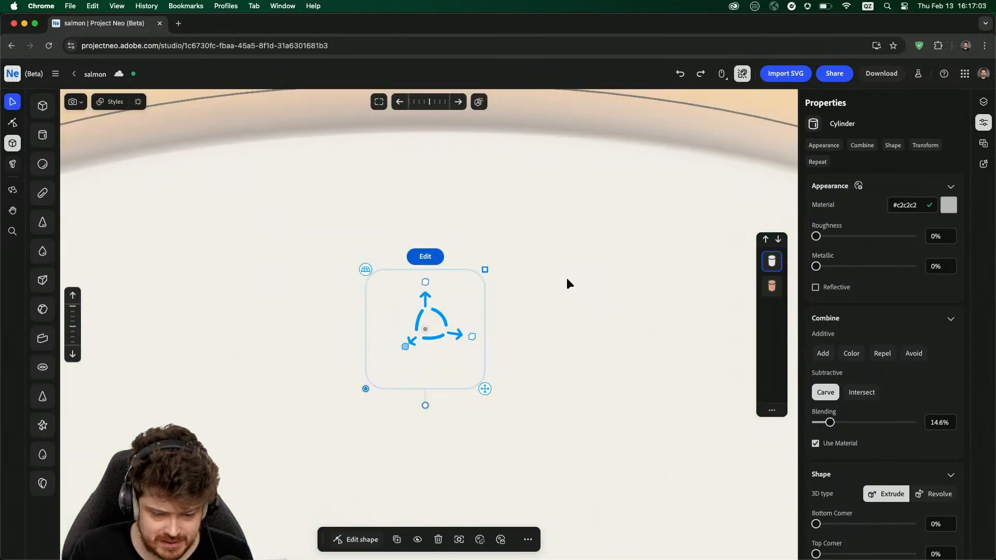
scroll(567, 278, up, 3)
scroll(551, 288, down, 3)
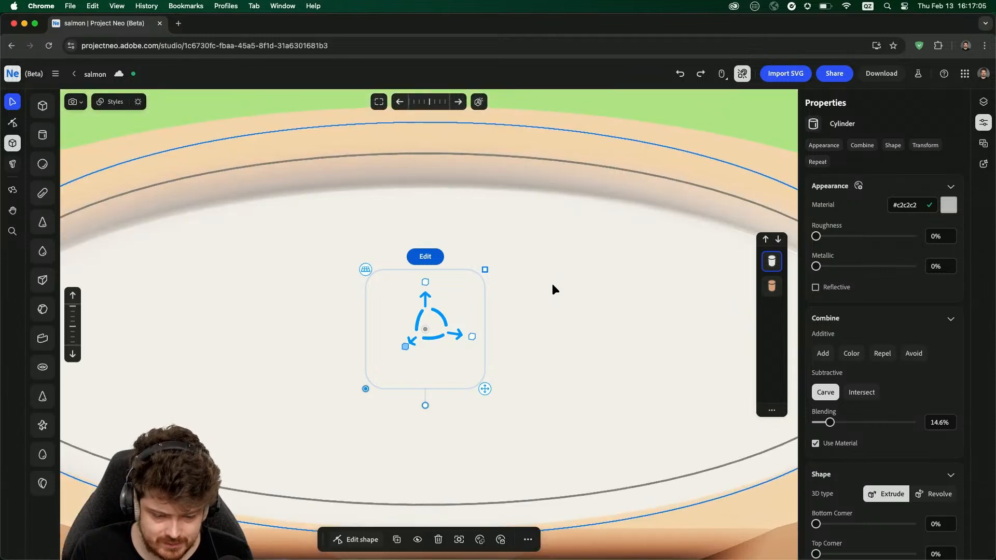
right_drag(568, 292, 625, 298)
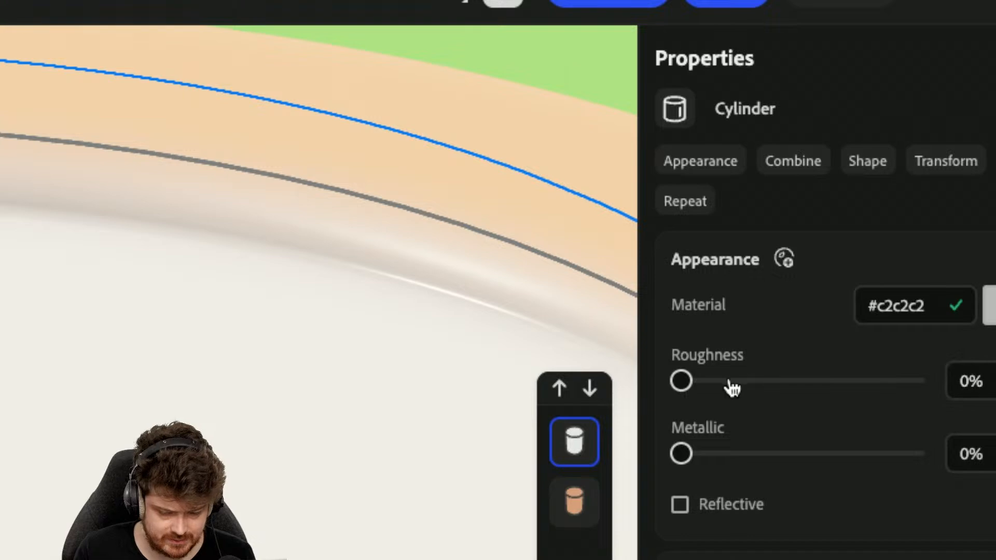
drag(681, 381, 661, 371)
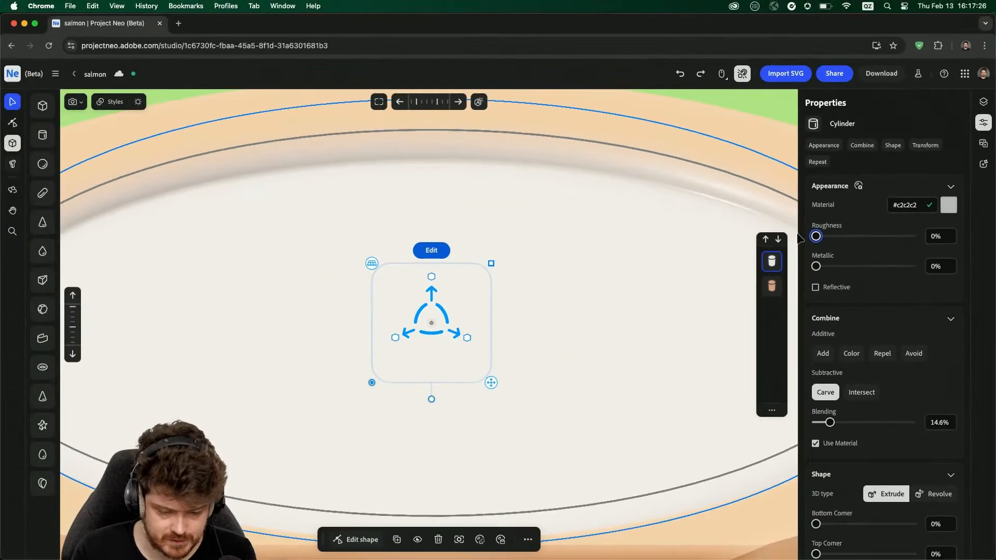
- Lower the tan outer disc's roughness to 0% and view the whole plate
click(725, 119)
drag(893, 236, 790, 239)
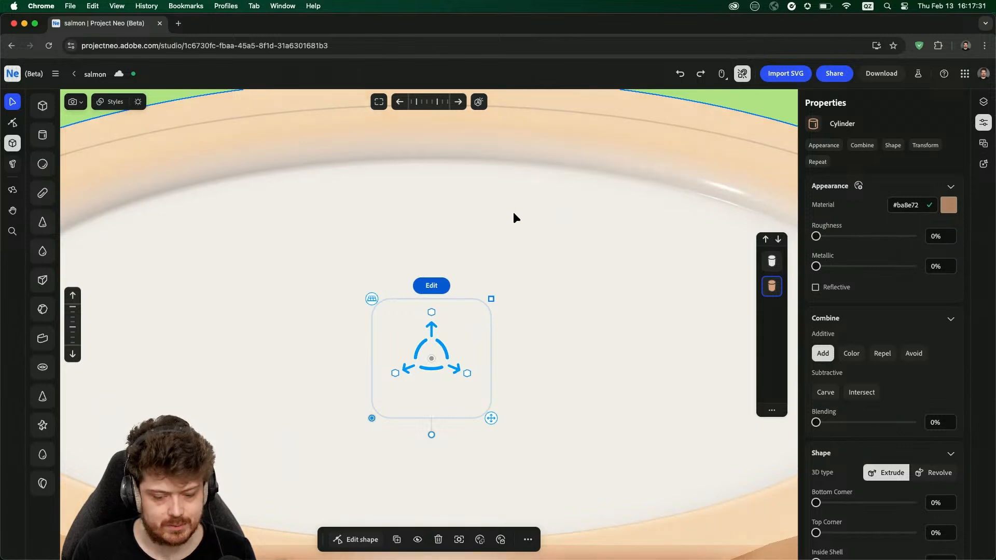
scroll(512, 217, down, 5)
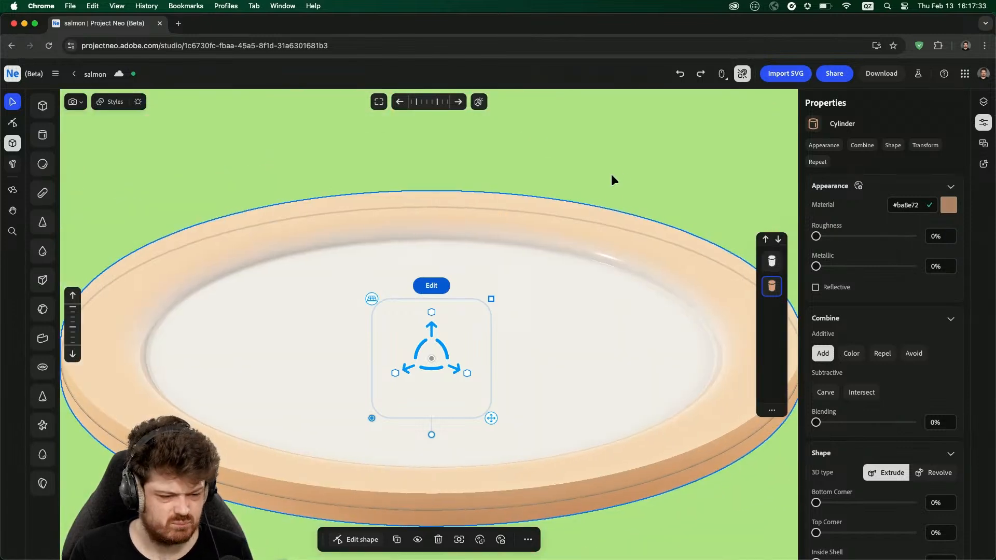
scroll(611, 197, down, 1)
mouse_move(609, 170)
right_down()
mouse_move(598, 178)
mouse_move(601, 162)
mouse_move(605, 182)
right_up()
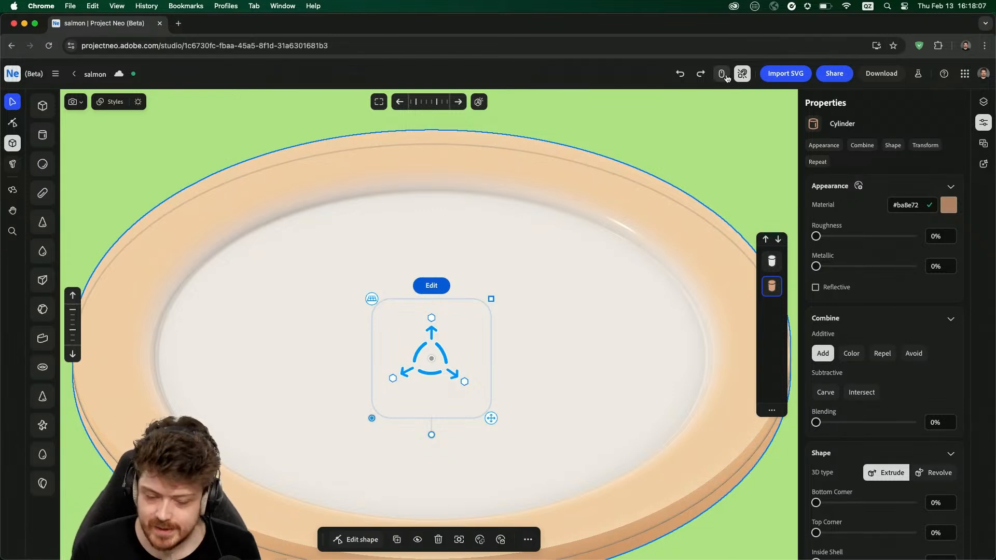
- Make the outer disc slightly thinner by lowering its top face
click(680, 149)
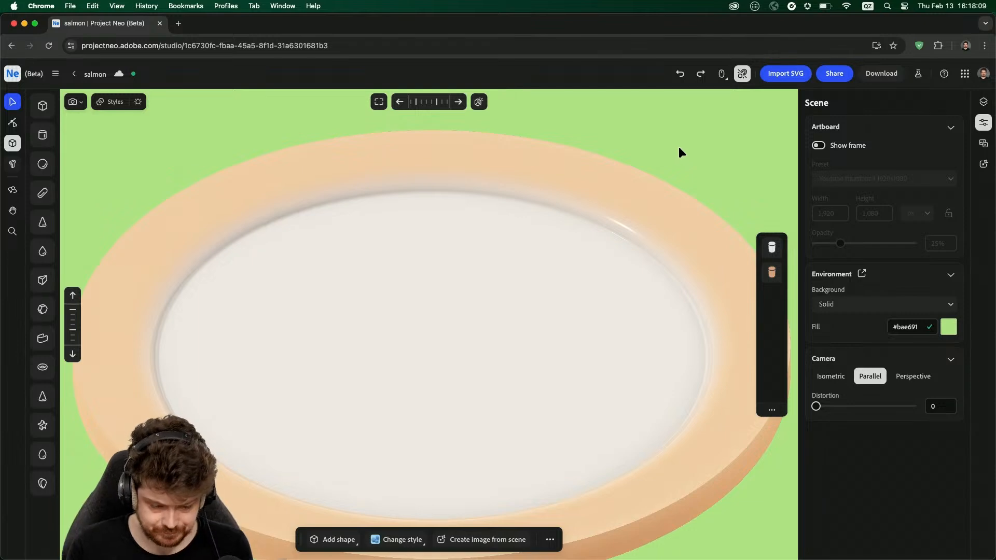
scroll(422, 234, down, 8)
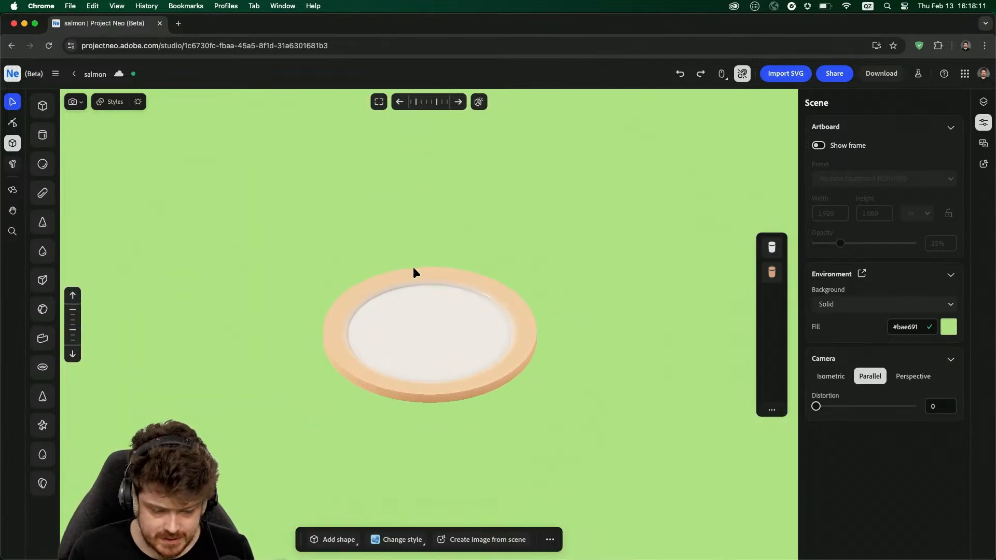
scroll(414, 270, up, 10)
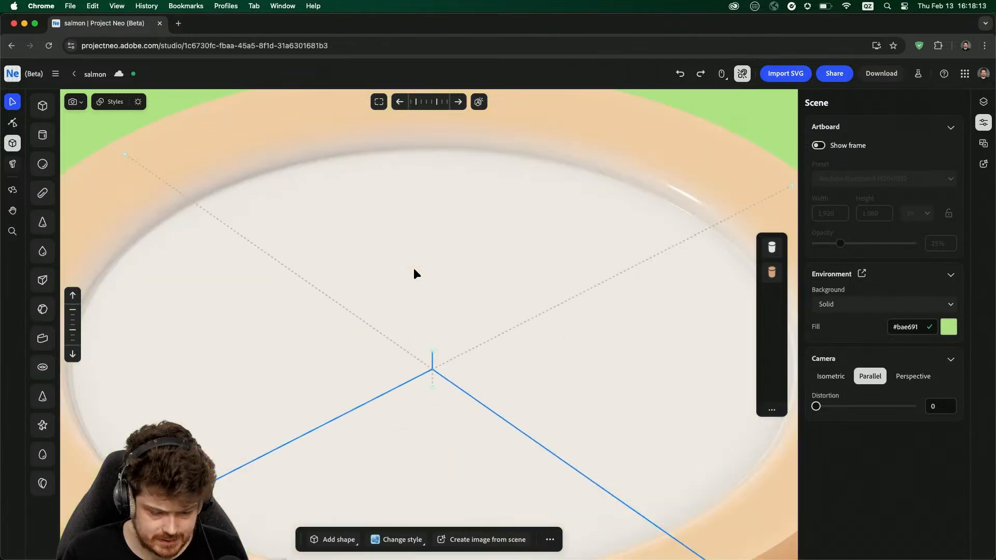
scroll(414, 270, down, 6)
right_drag(425, 260, 541, 205)
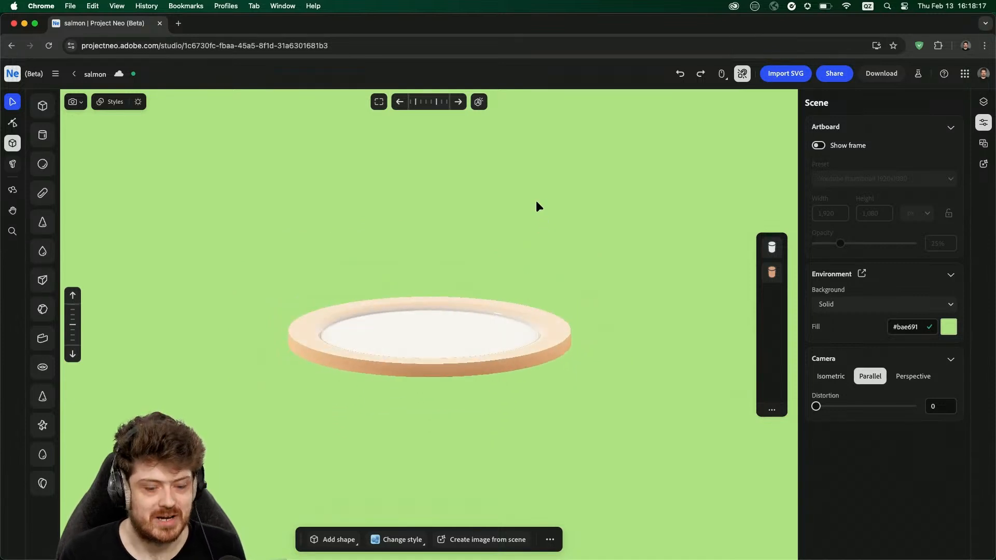
scroll(569, 334, up, 6)
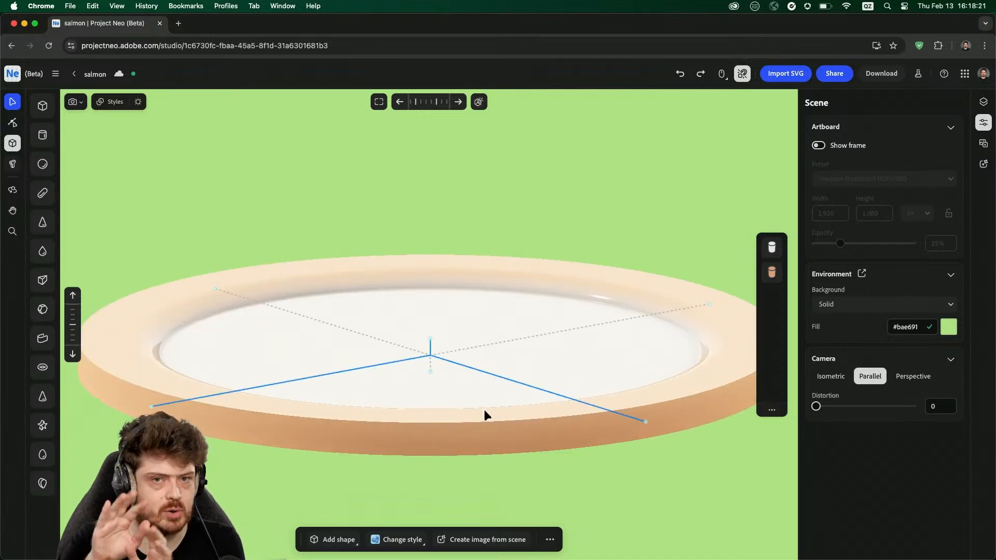
click(500, 430)
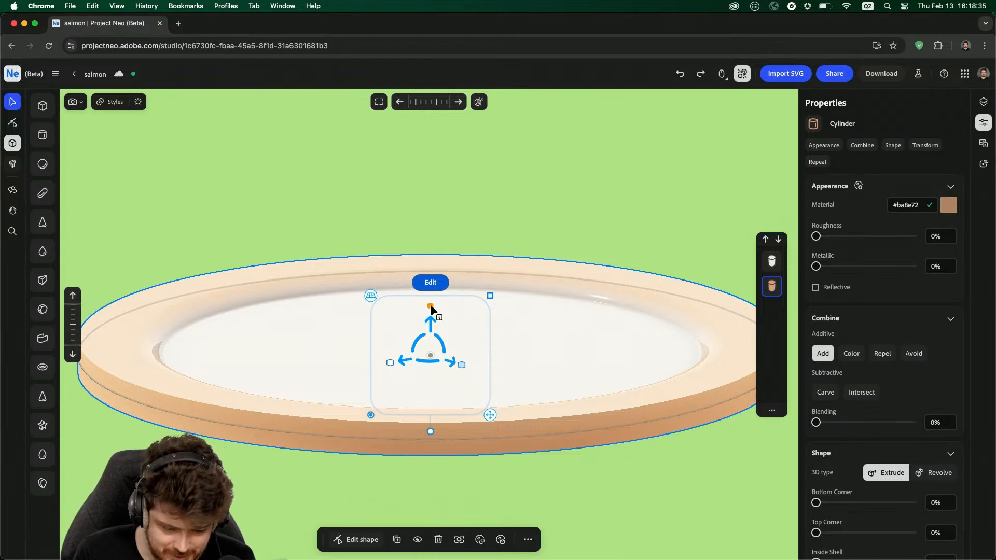
drag(430, 306, 430, 320)
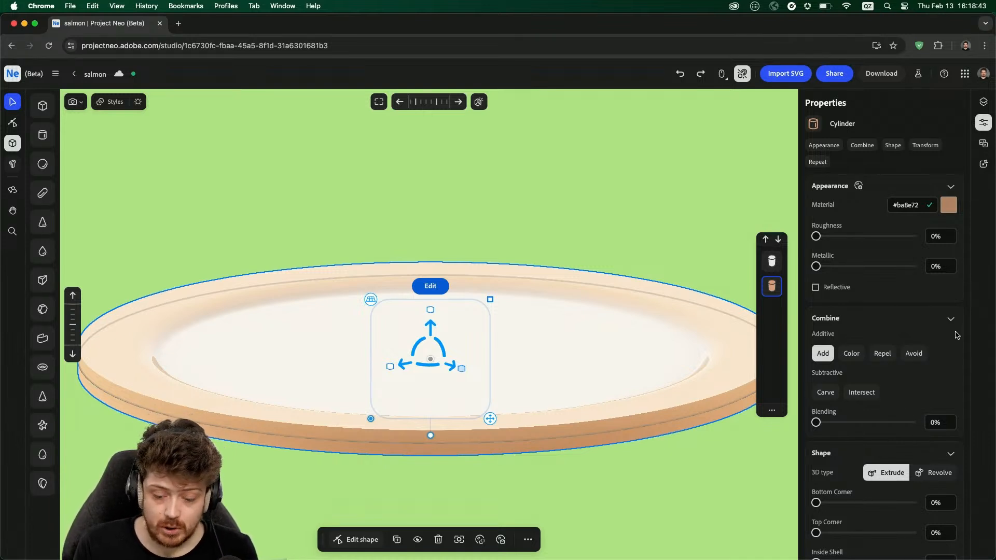
- Round the outer disc's edges with a bottom corner of 72% and a top corner of 85.2%
scroll(940, 368, down, 3)
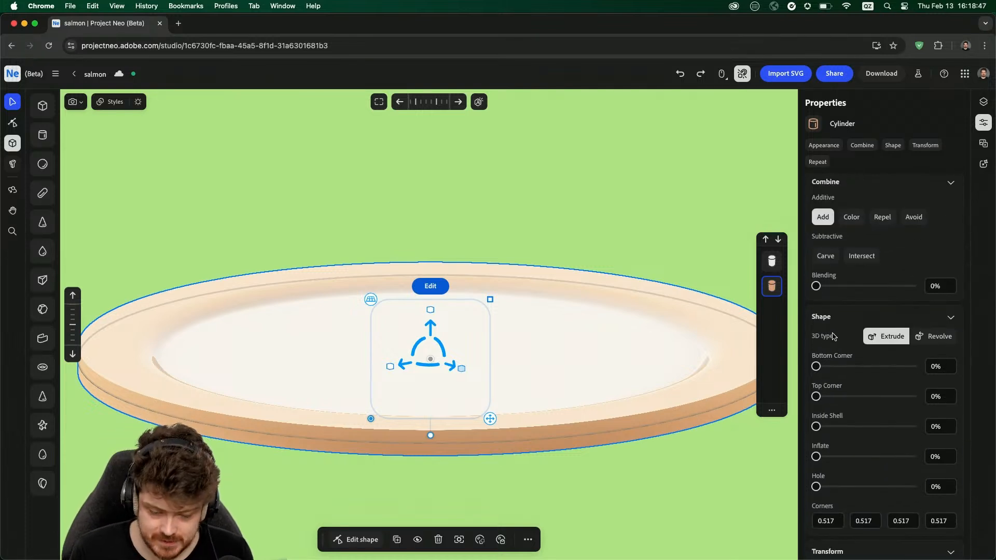
drag(816, 396, 926, 398)
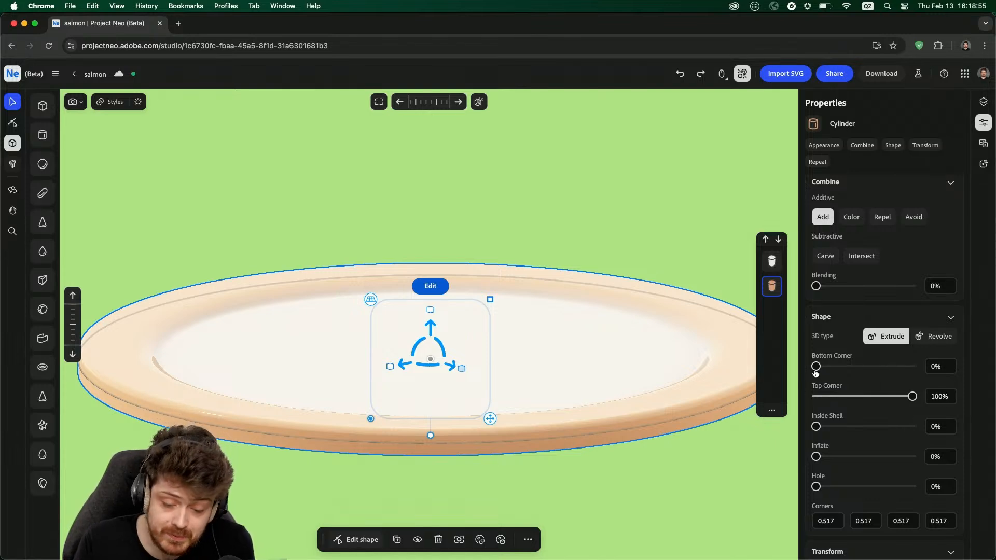
drag(816, 367, 879, 368)
right_drag(689, 512, 696, 504)
middle_drag(300, 470, 528, 473)
scroll(348, 393, down, 5)
scroll(347, 393, up, 5)
middle_drag(285, 412, 580, 418)
scroll(398, 389, up, 1)
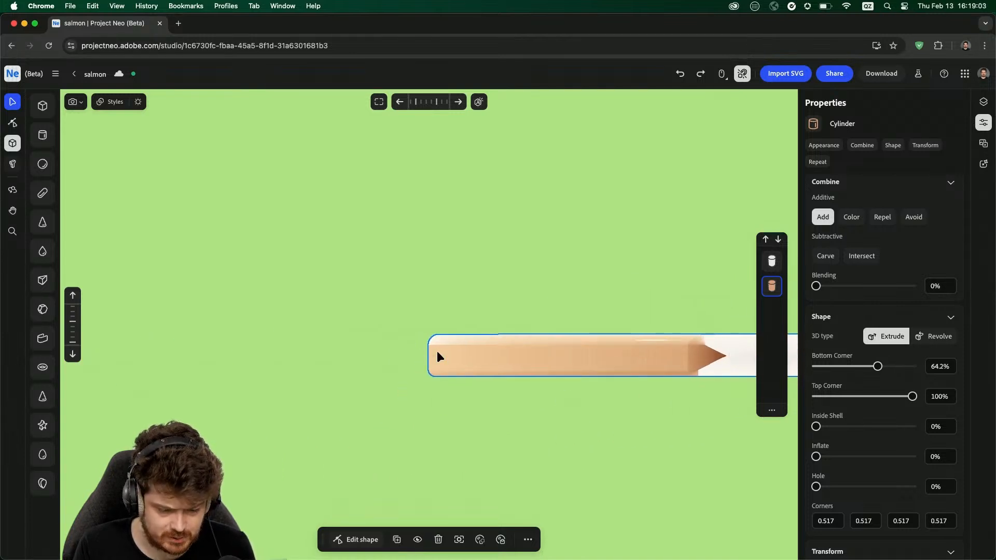
mouse_move(913, 397)
mouse_down()
mouse_move(819, 397)
mouse_move(912, 397)
mouse_move(881, 397)
mouse_move(900, 394)
mouse_move(861, 367)
mouse_move(912, 367)
mouse_move(826, 369)
mouse_move(885, 366)
mouse_up()
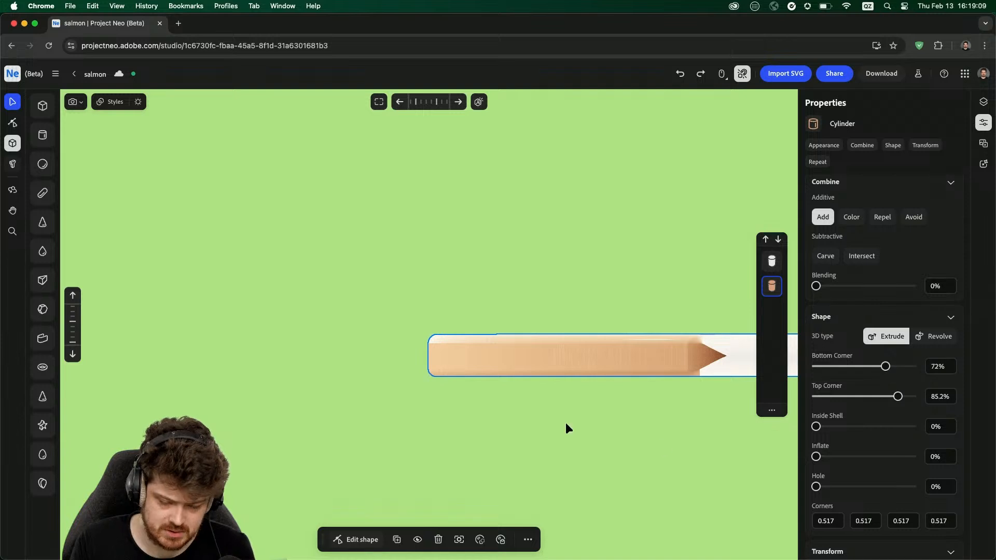
- Deselect the outer disc and examine the rounded plate from several angles and distances
click(537, 434)
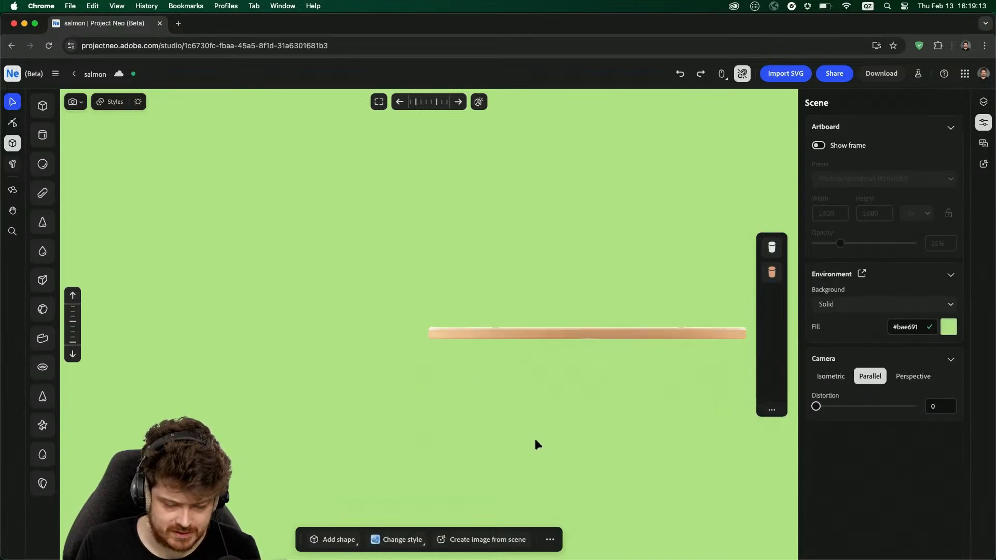
middle_drag(553, 385, 452, 402)
right_drag(452, 403, 446, 438)
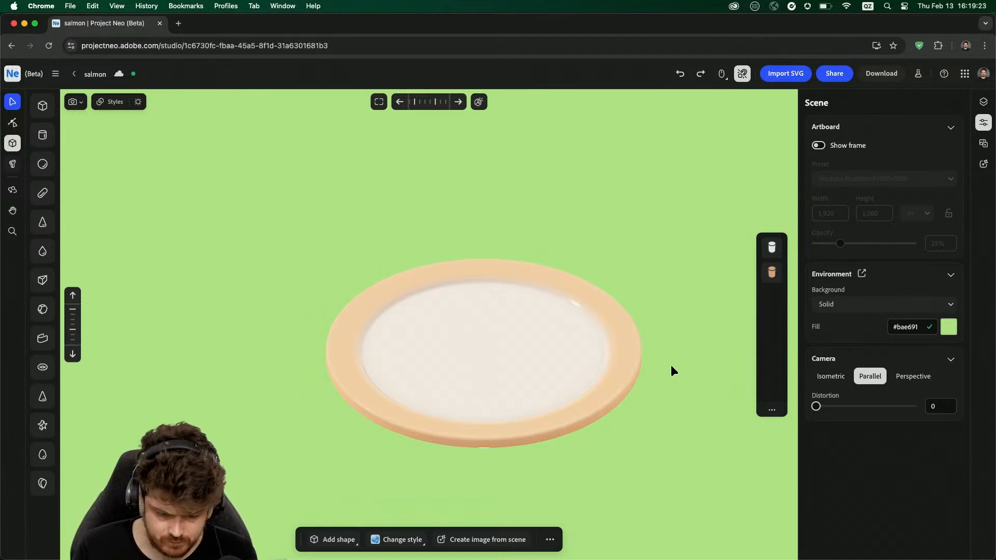
right_drag(688, 384, 673, 370)
scroll(513, 342, down, 3)
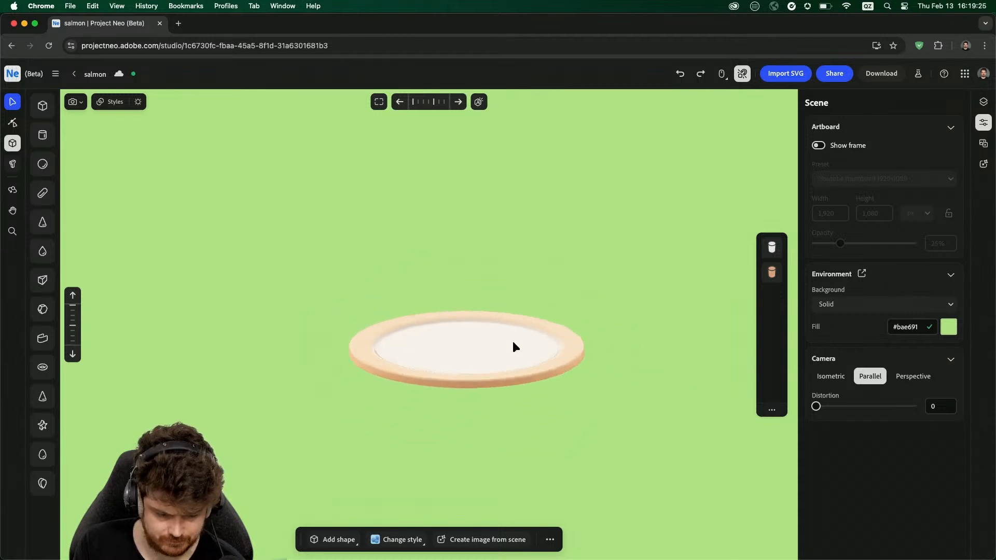
scroll(513, 344, up, 6)
middle_drag(513, 344, 472, 351)
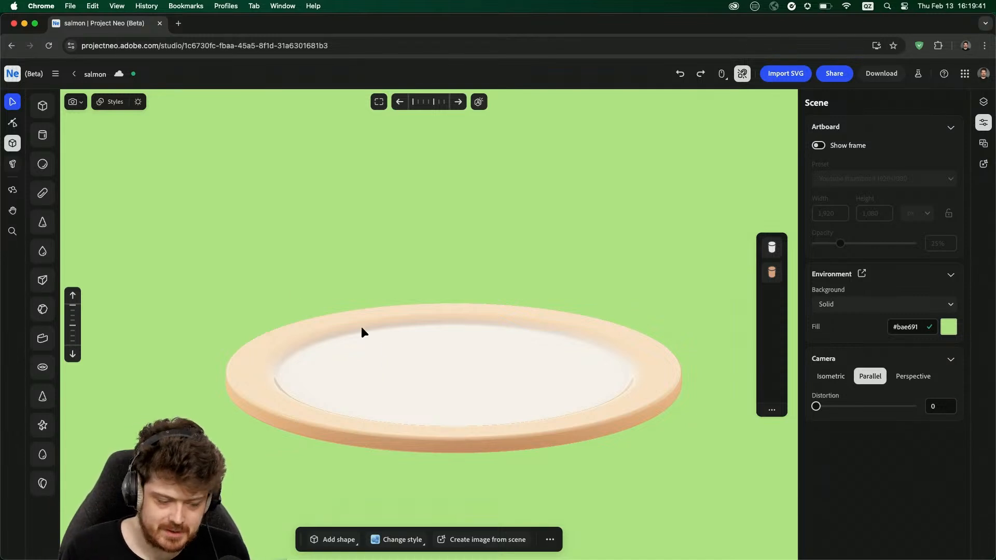
click(44, 455)
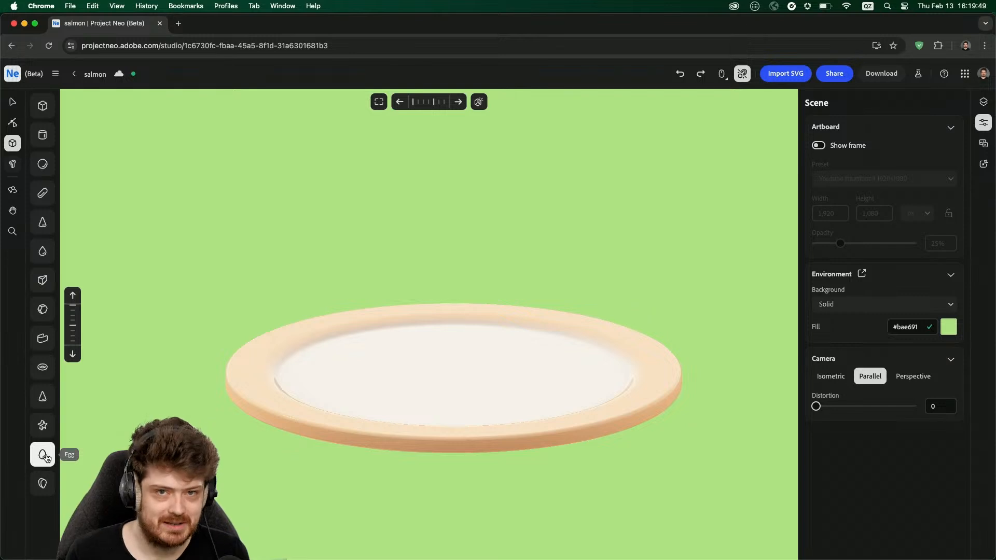
click(362, 167)
click(387, 224)
drag(387, 224, 443, 176)
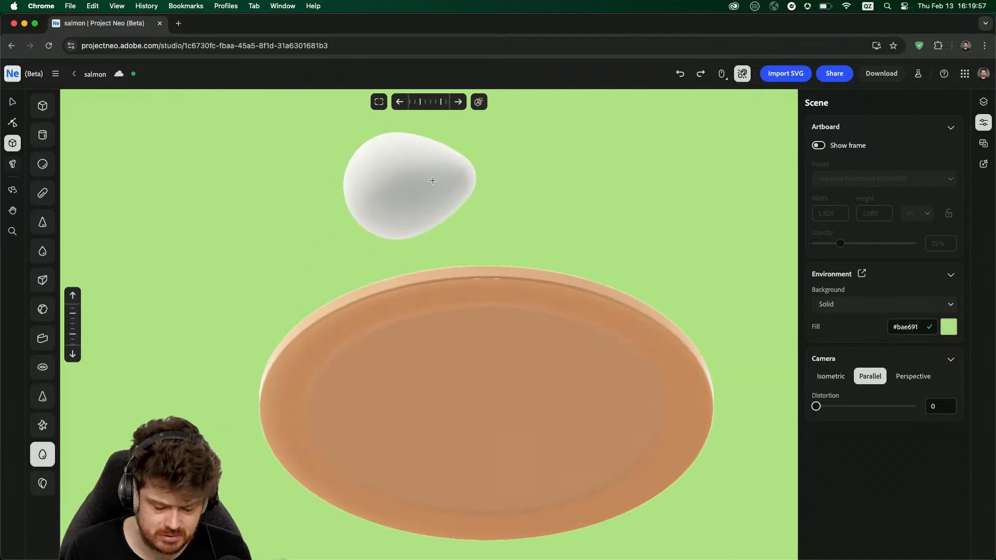
right_drag(554, 221, 514, 262)
key(v)
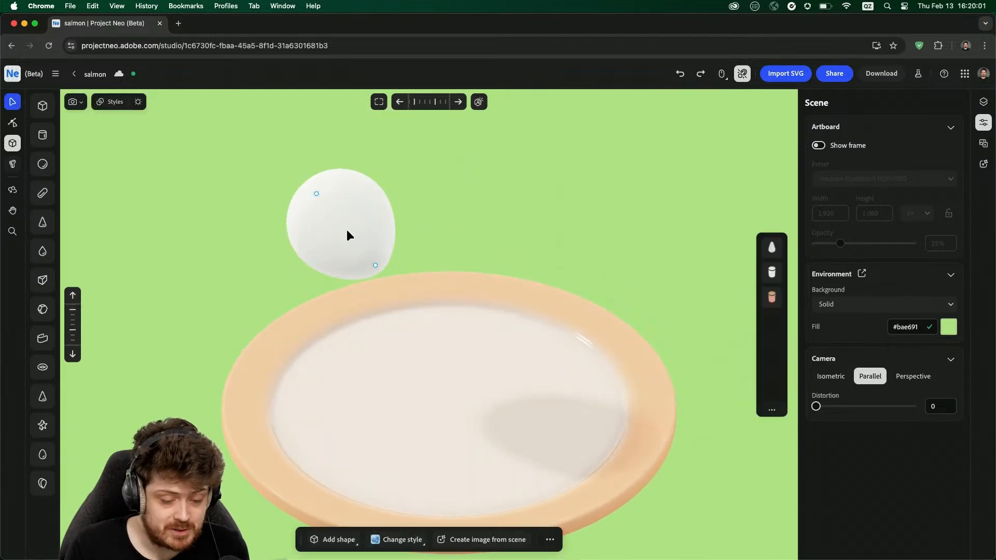
click(346, 229)
key(BackSpace)
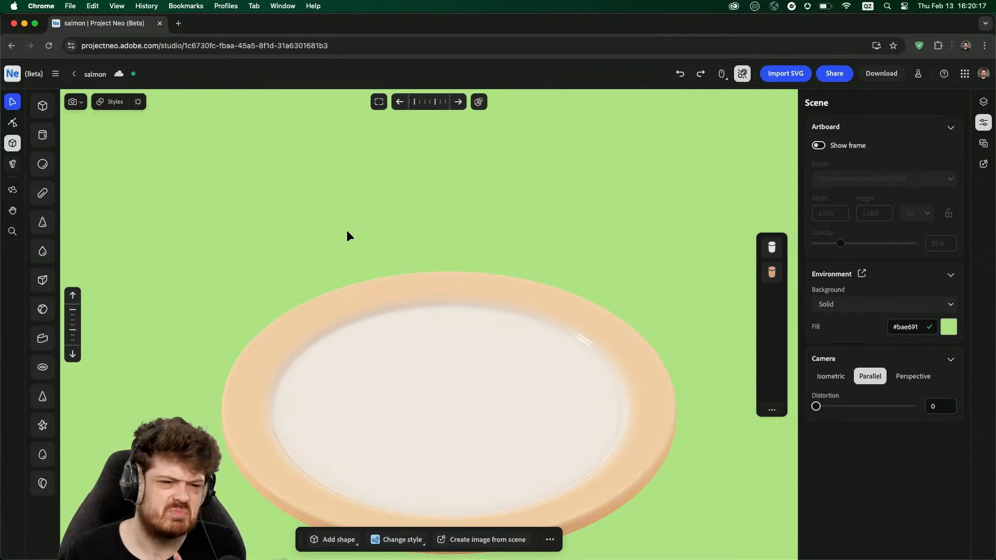
- Add a cylinder on the plate's rear inner area and lower its top face to make a thin disc
middle_drag(435, 413, 446, 316)
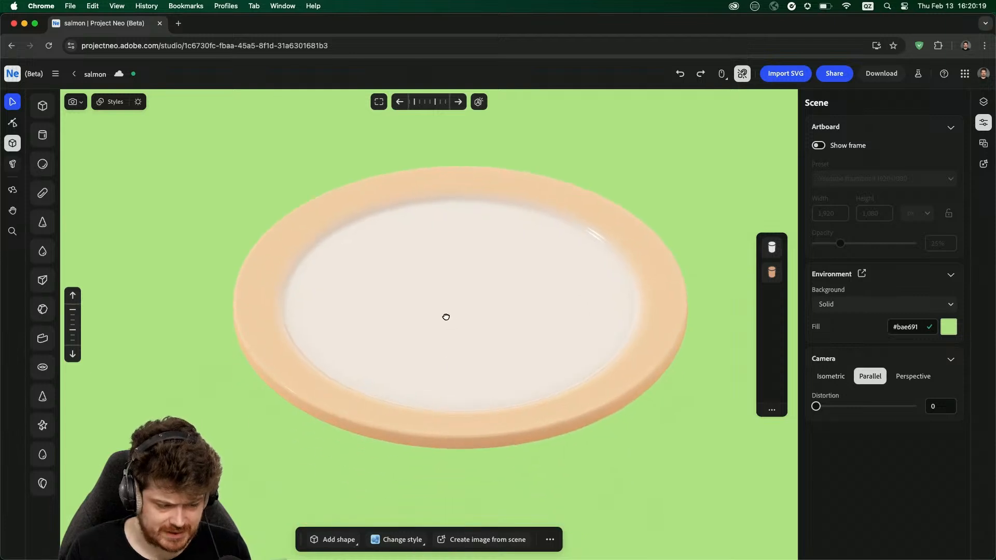
click(44, 136)
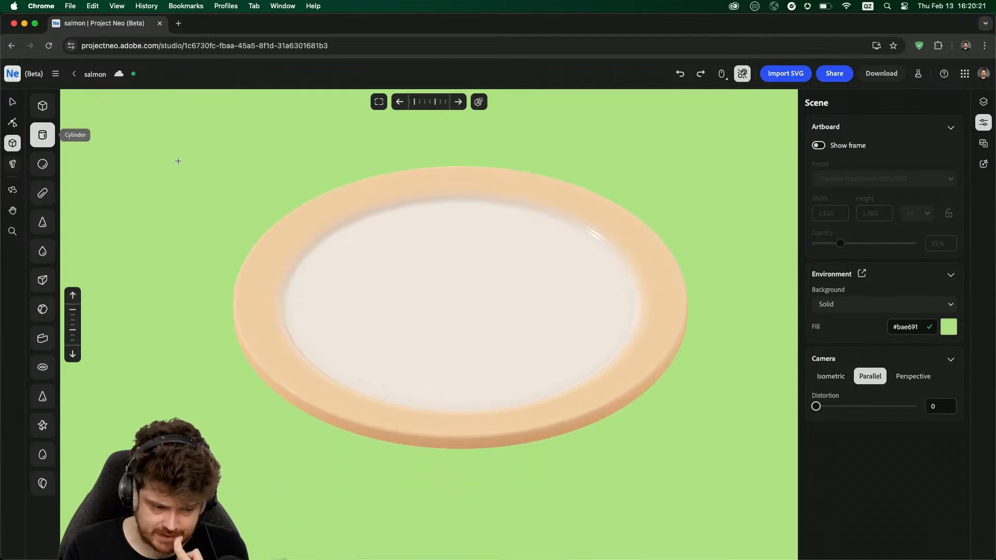
mouse_move(440, 255)
mouse_down()
mouse_move(508, 276)
mouse_move(545, 274)
mouse_move(524, 273)
mouse_move(534, 273)
mouse_up()
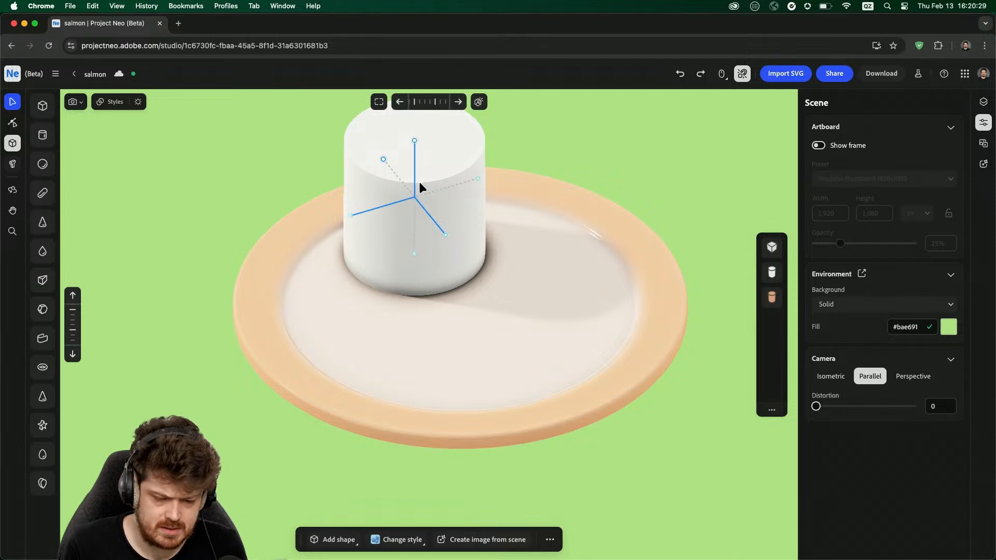
click(418, 166)
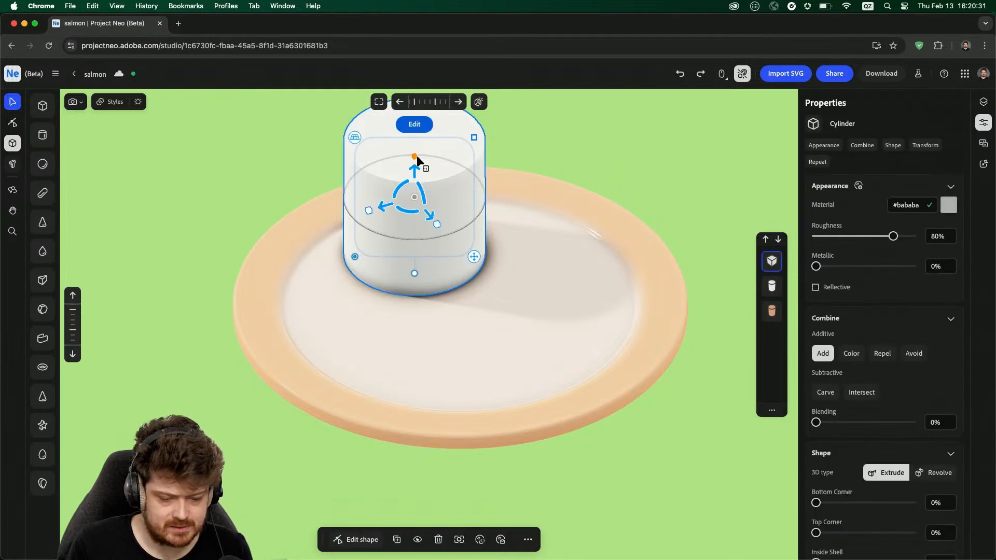
drag(417, 156, 420, 248)
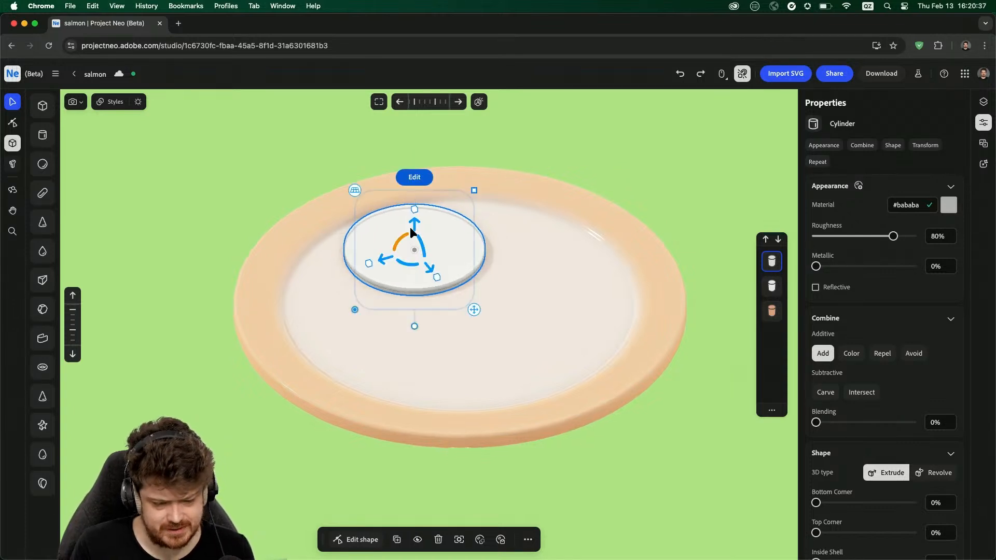
- Round the small disc's edges with top and bottom corners of 100%
scroll(411, 228, up, 5)
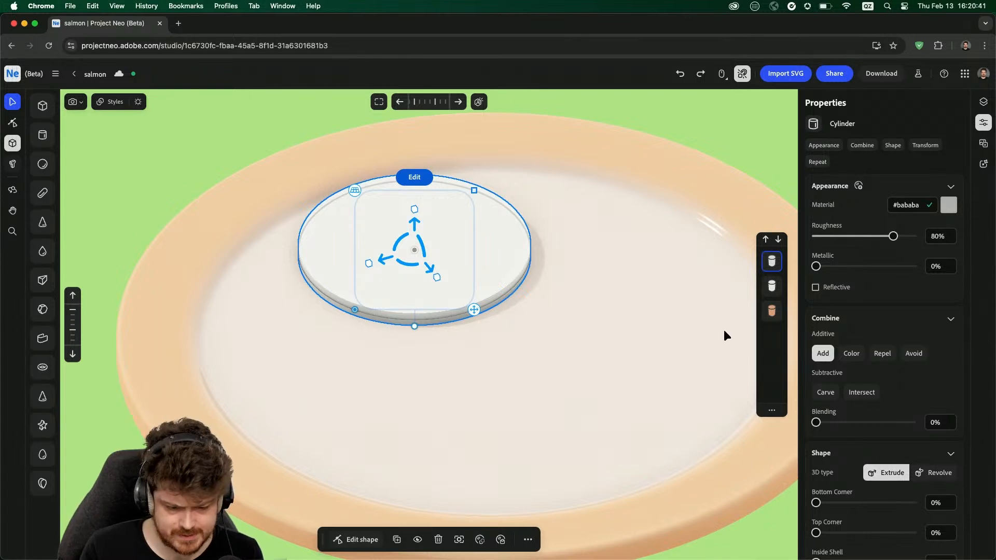
scroll(402, 294, up, 5)
scroll(400, 291, down, 2)
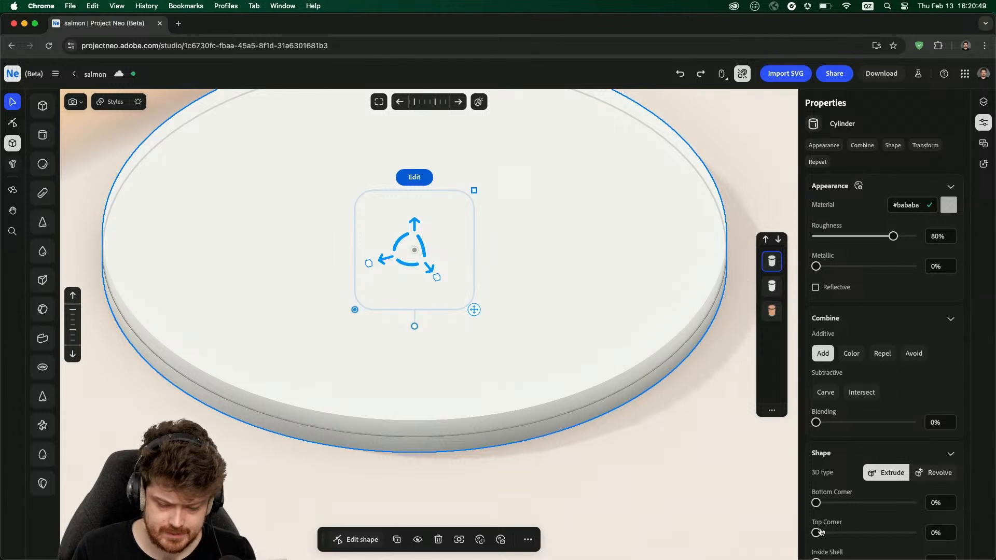
drag(816, 533, 993, 522)
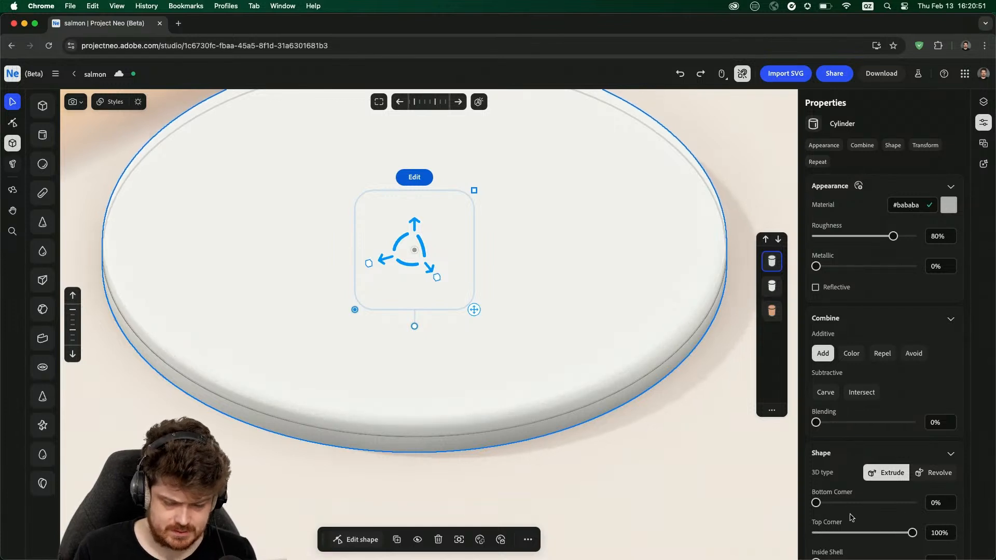
drag(816, 502, 952, 501)
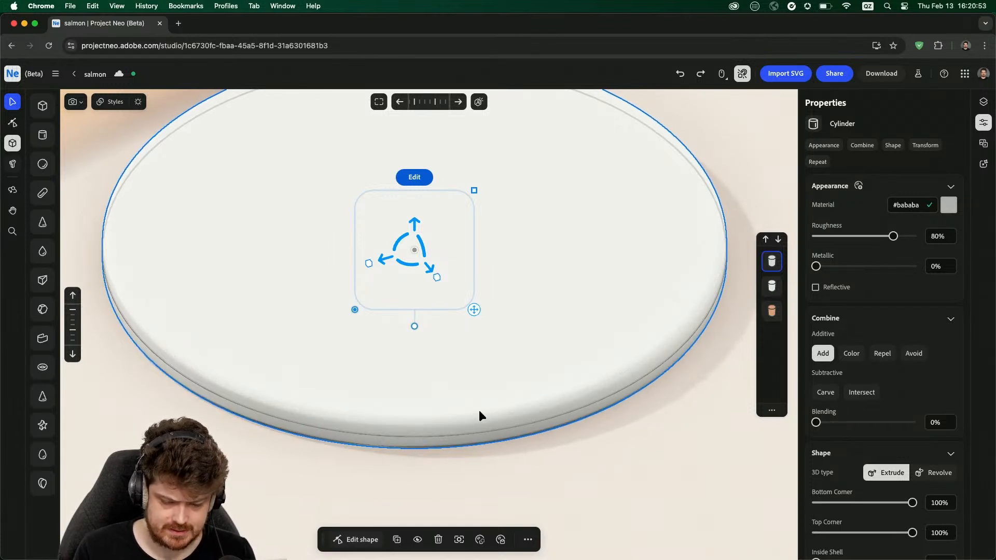
scroll(285, 300, down, 5)
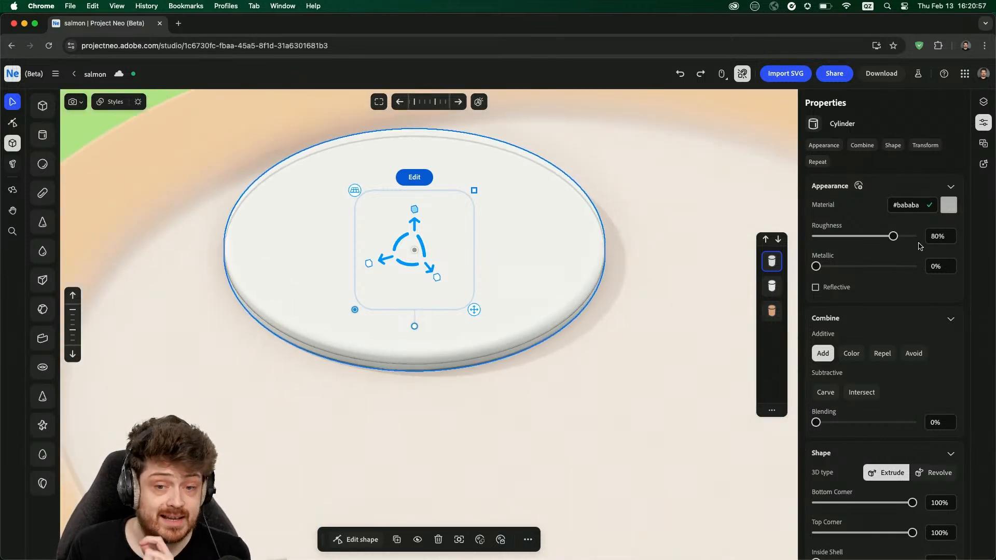
- Lower the small disc's roughness to 0%
drag(899, 241, 818, 249)
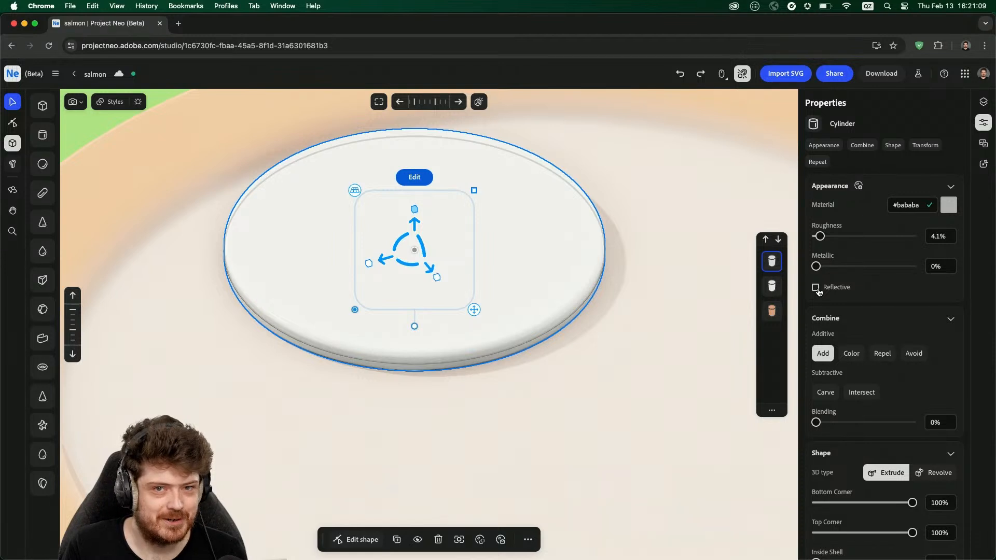
drag(820, 237, 810, 237)
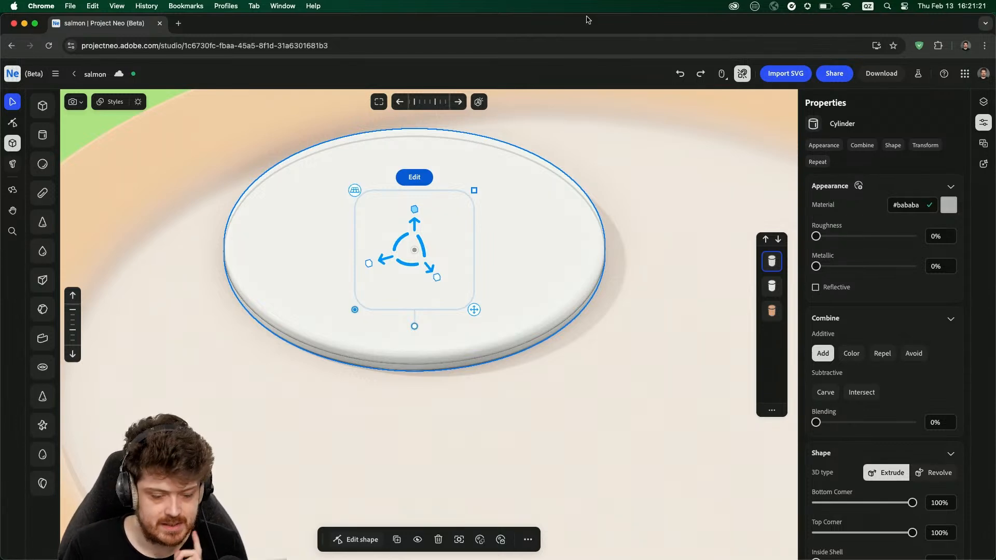
scroll(526, 318, down, 5)
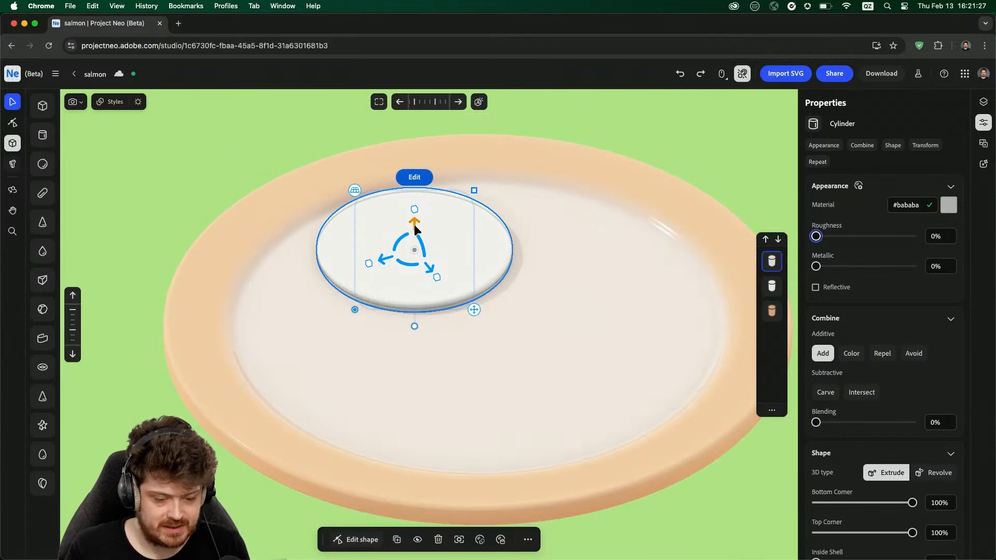
- Duplicate the small disc, raise the copy and stand it upright on the original disc
drag(415, 226, 421, 176)
key(super+z)
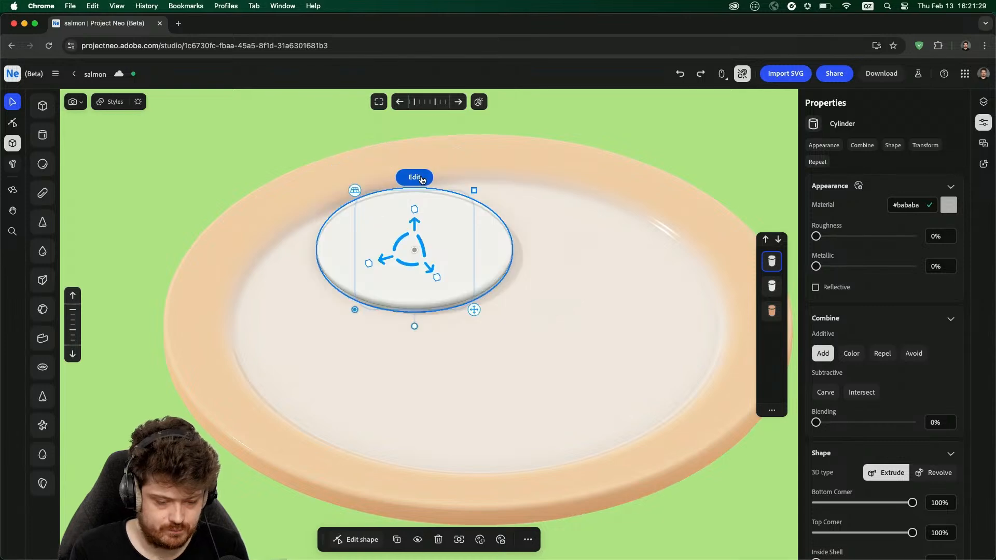
key(super+c)
key(super+v)
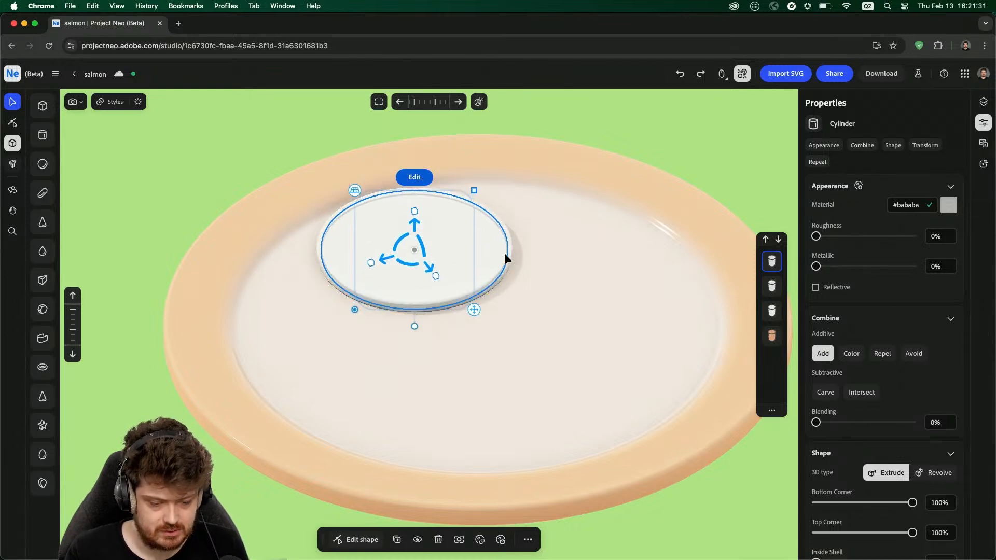
drag(419, 226, 423, 194)
scroll(424, 196, up, 2)
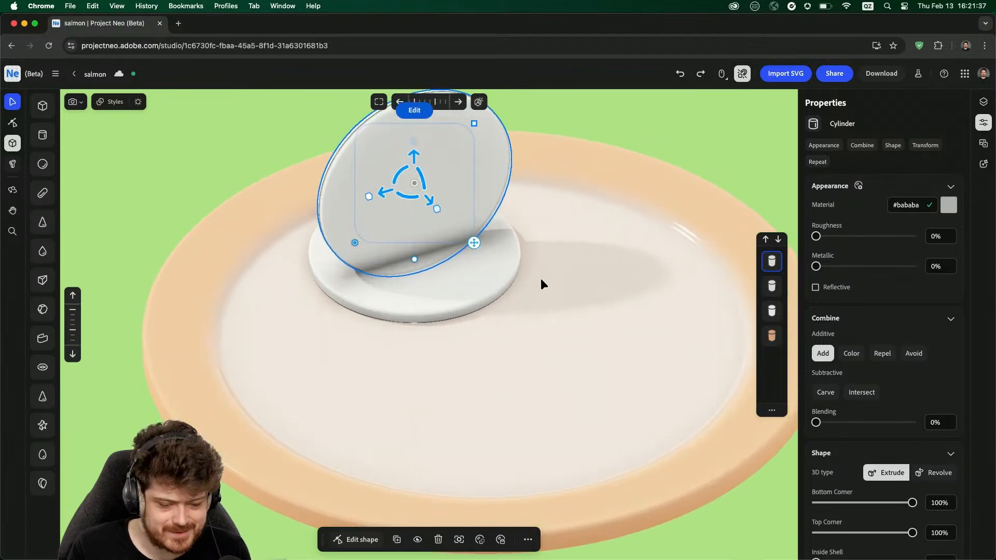
- Make the upright disc reflective and examine it from several angles
mouse_move(541, 280)
right_down()
mouse_move(490, 236)
mouse_move(534, 278)
right_up()
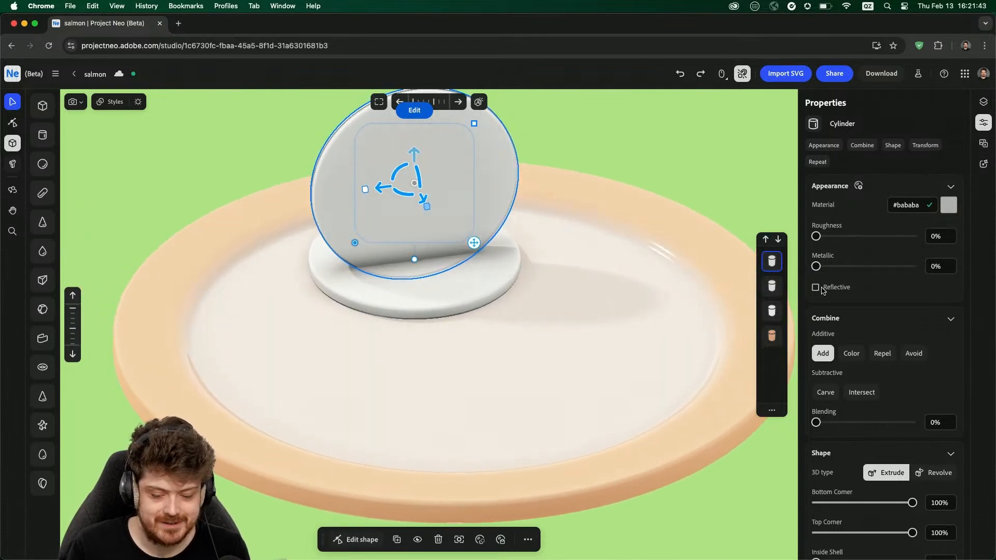
right_drag(516, 267, 502, 260)
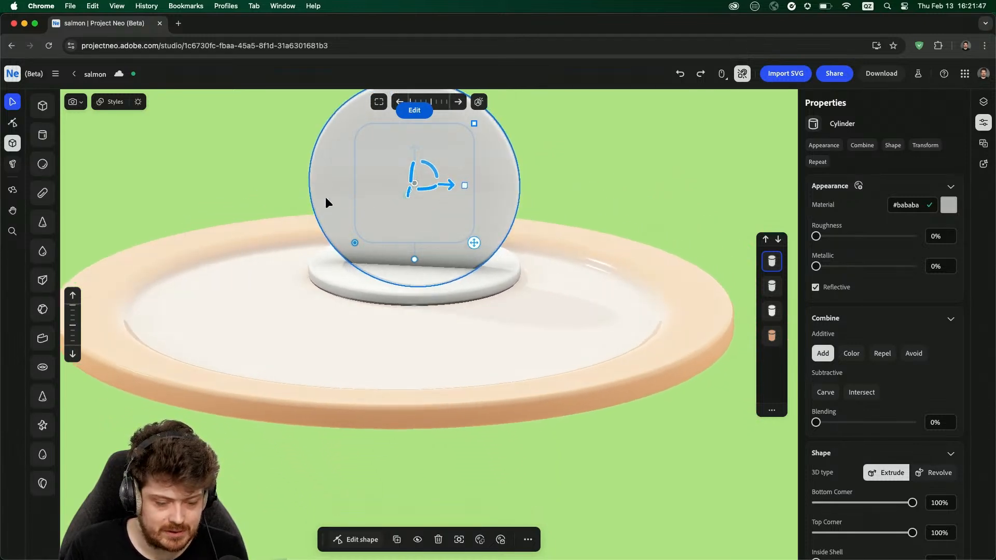
scroll(341, 195, down, 3)
scroll(339, 195, up, 2)
right_drag(540, 242, 700, 252)
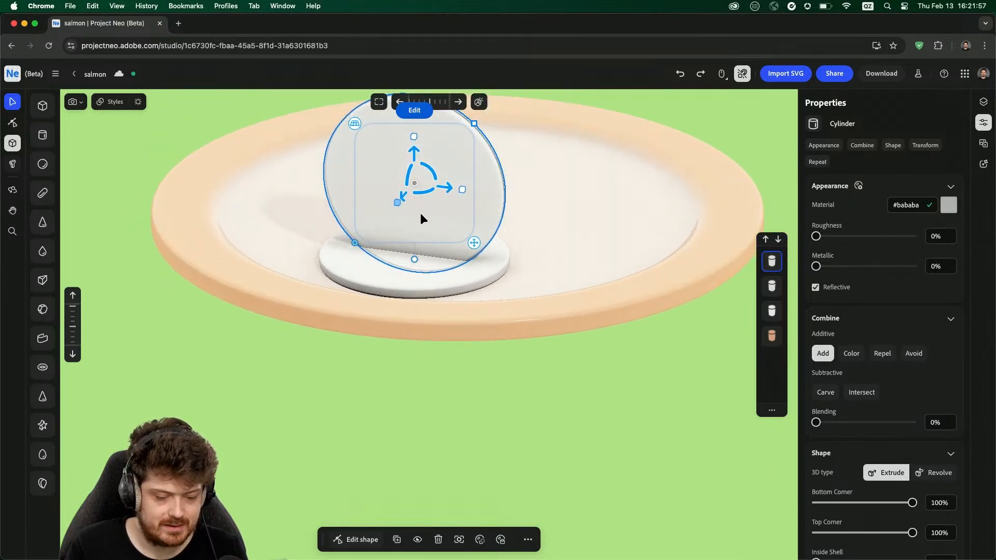
- Color the small flat disc black (#000000)
click(421, 275)
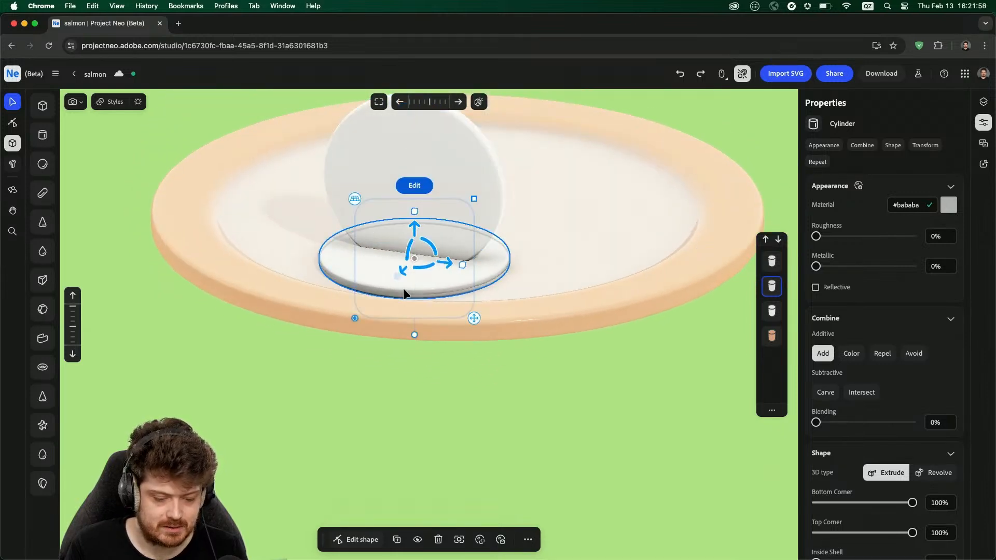
click(950, 207)
drag(916, 317, 888, 343)
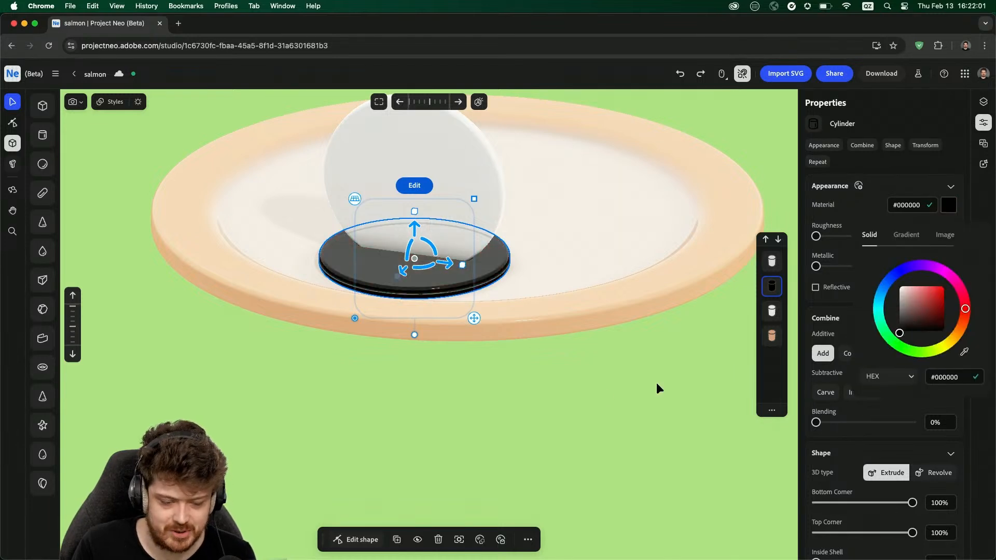
click(656, 384)
- Make the flat black disc reflective, deselect it and examine its reflections up close
click(460, 176)
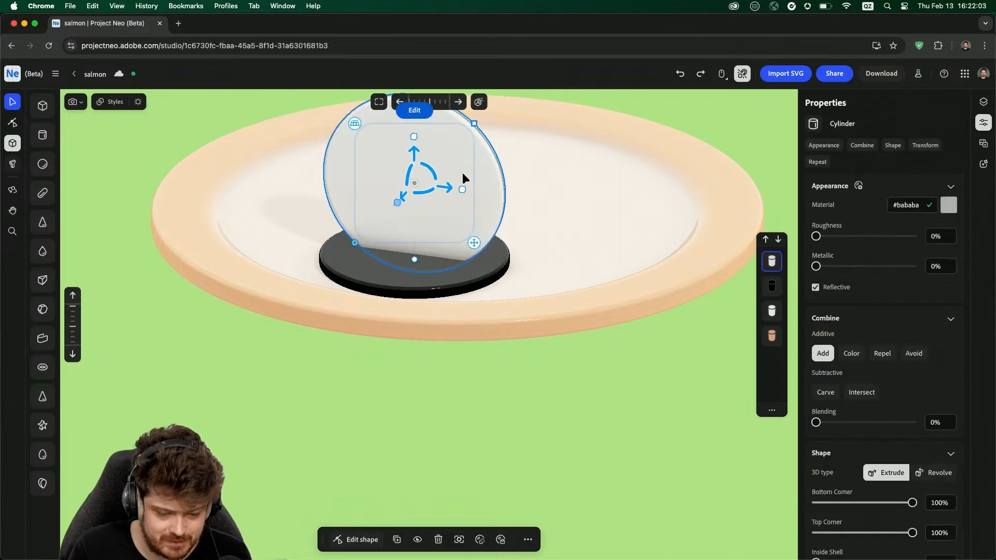
click(401, 285)
click(815, 287)
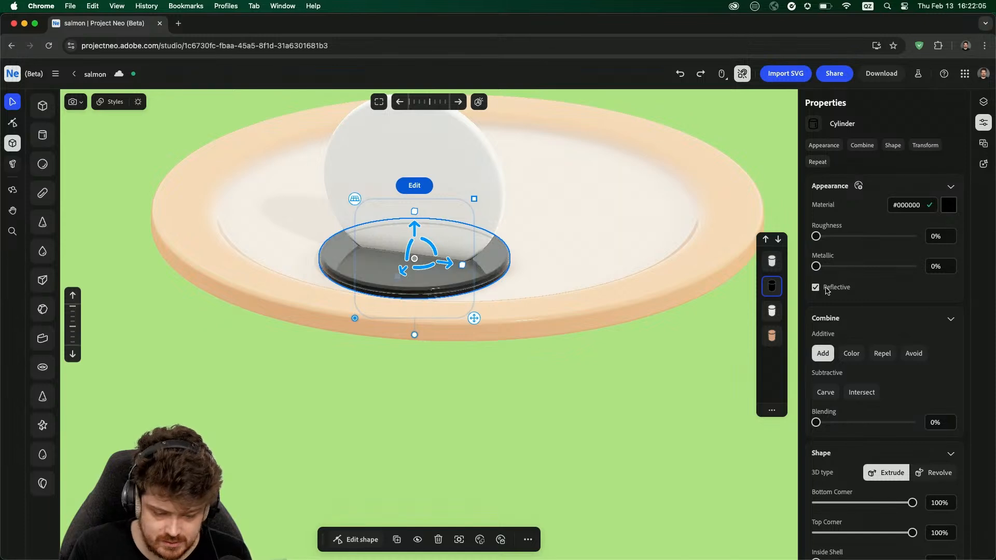
click(499, 393)
scroll(349, 247, up, 10)
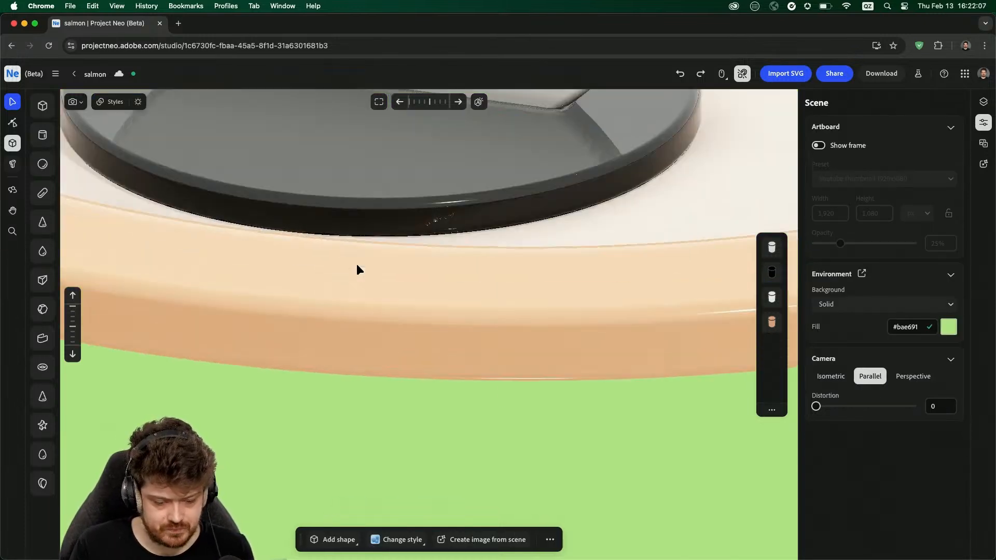
scroll(356, 260, down, 10)
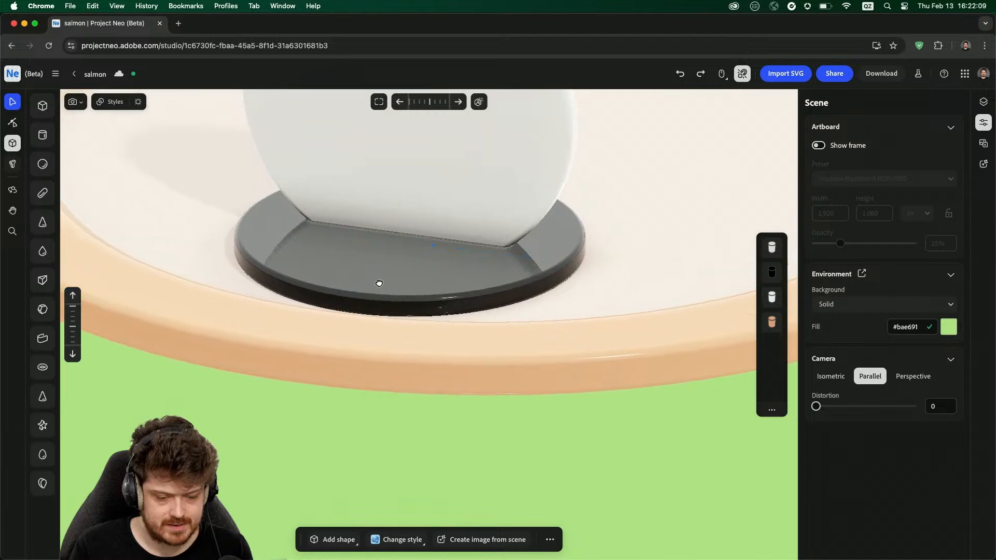
- Turn the flat black disc's reflectivity off and back on to compare the two looks
click(397, 323)
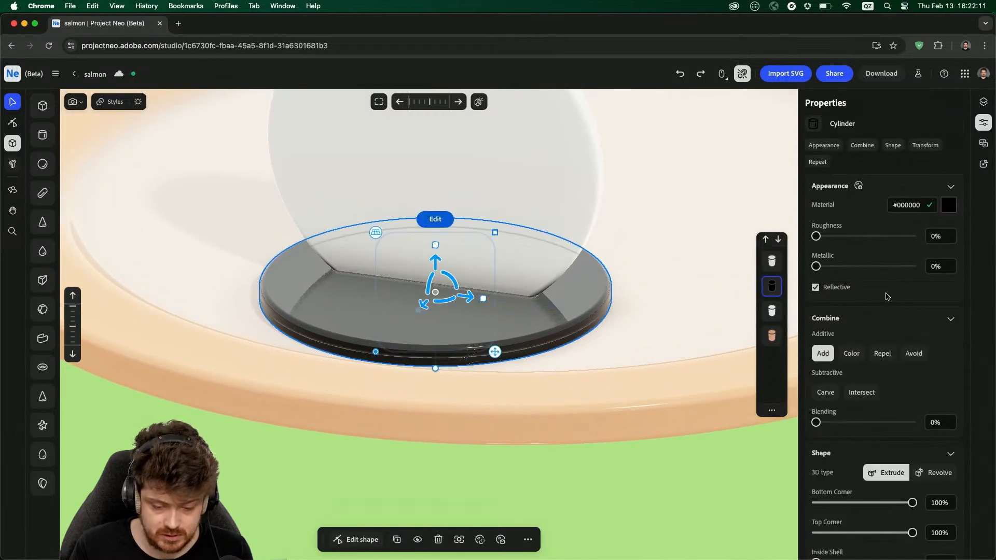
click(815, 288)
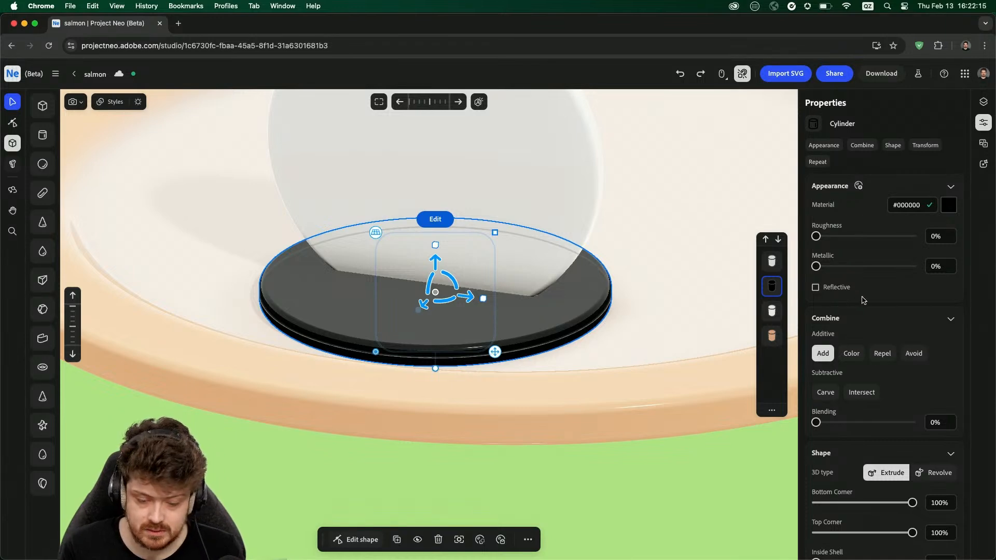
click(815, 289)
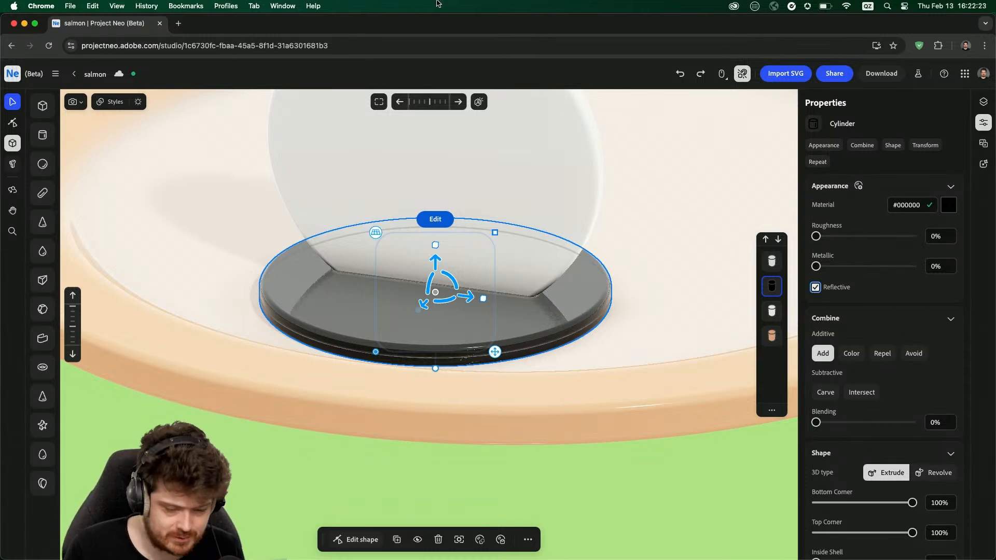
- Delete the upright disc and recolor the flat black disc to grey #9e9e9e
click(449, 182)
key(Delete)
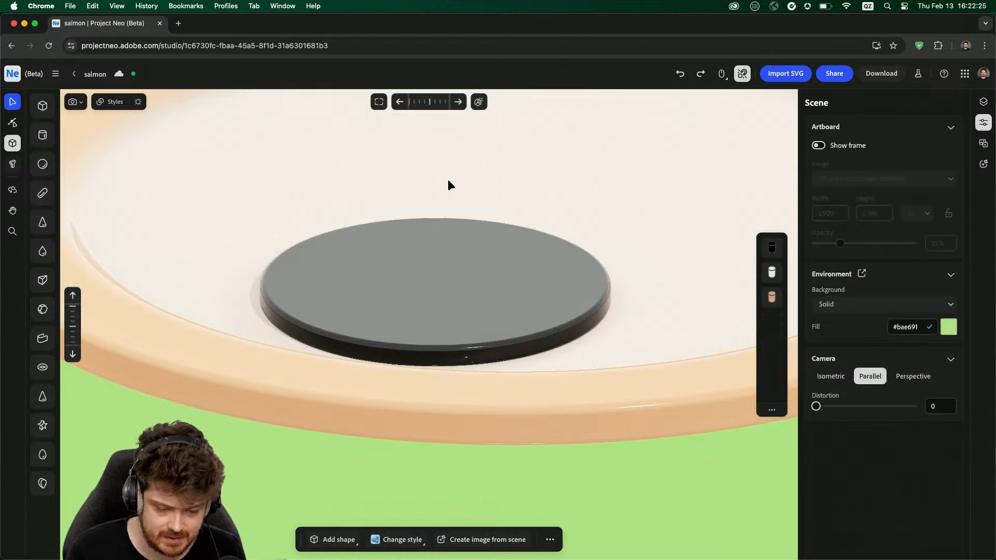
click(437, 239)
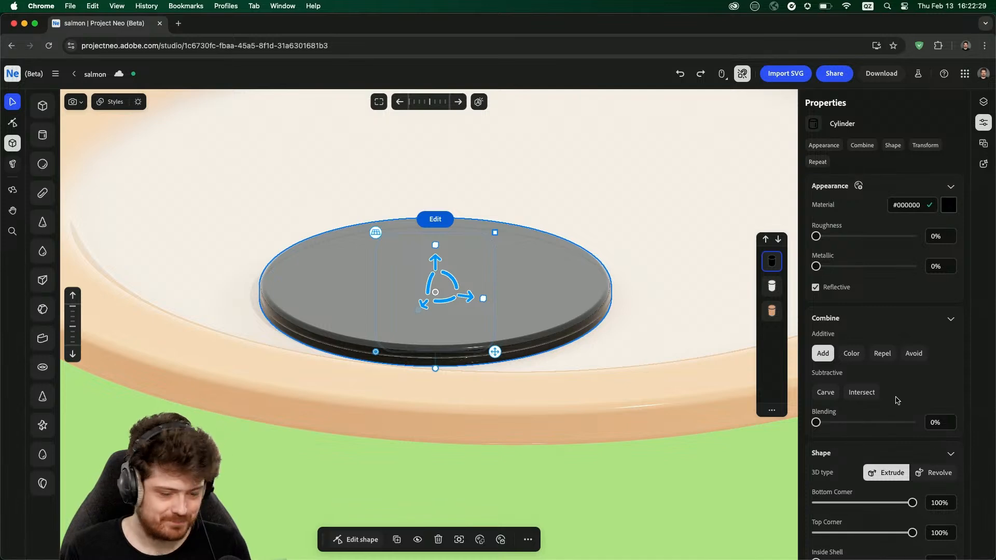
click(948, 207)
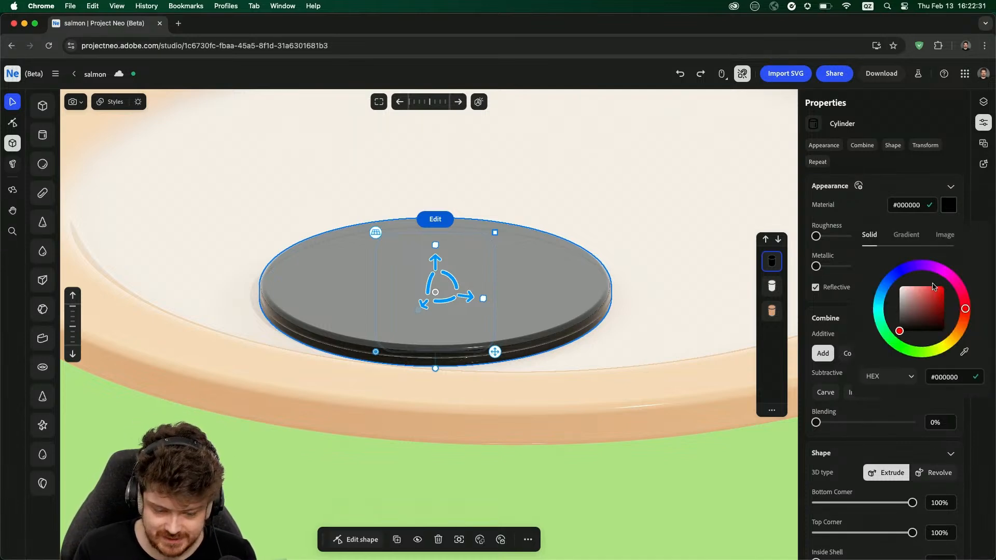
drag(921, 319, 877, 309)
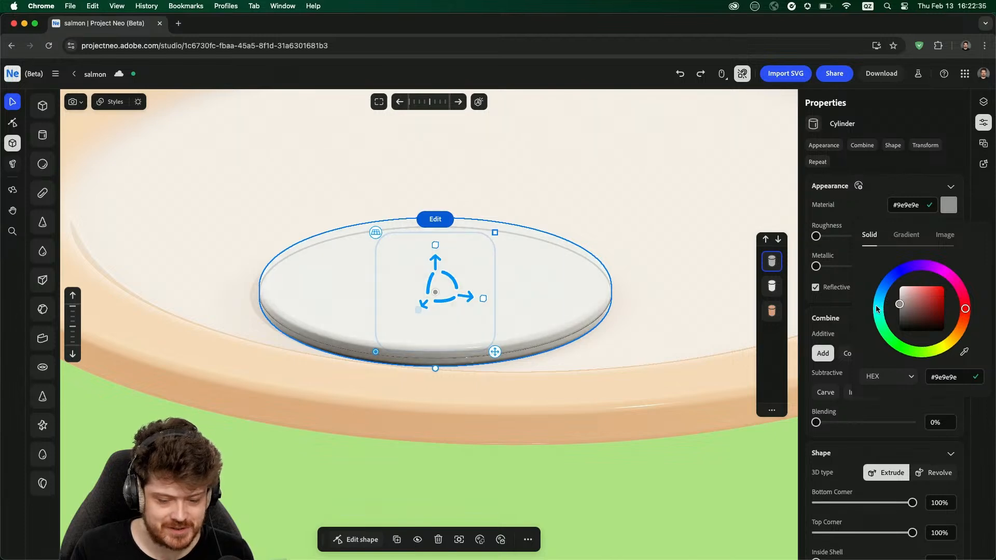
click(627, 485)
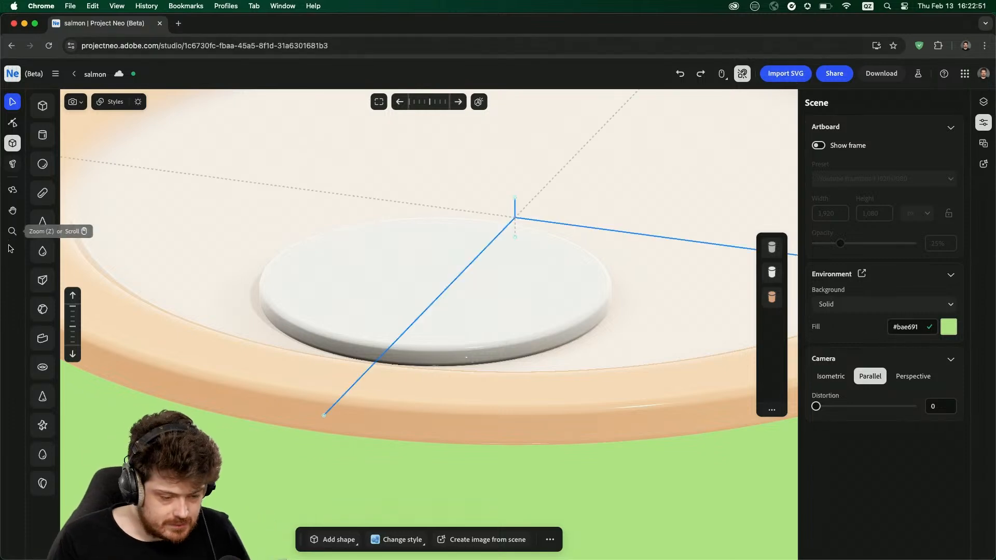
- Place a sphere centered on top of the small grey disc
click(43, 163)
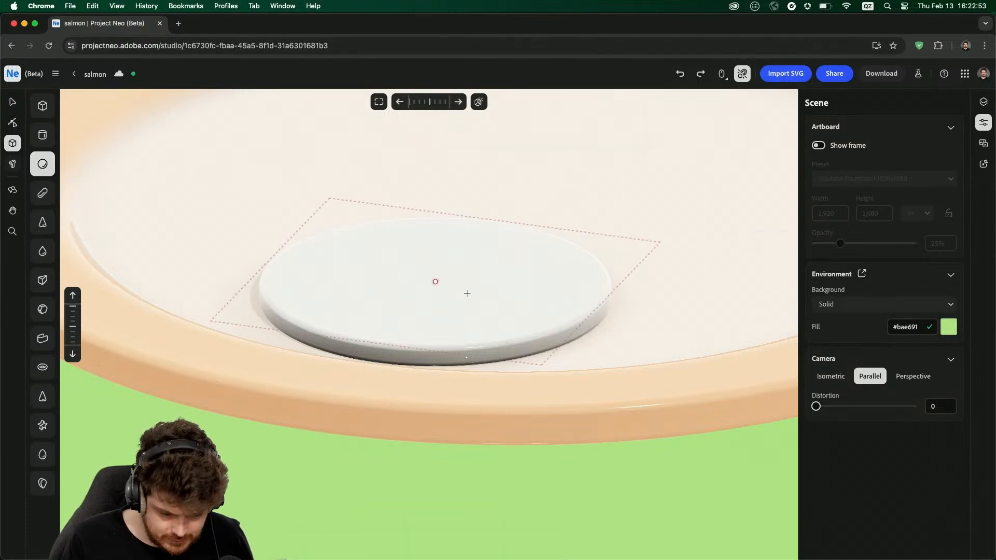
drag(436, 283, 566, 305)
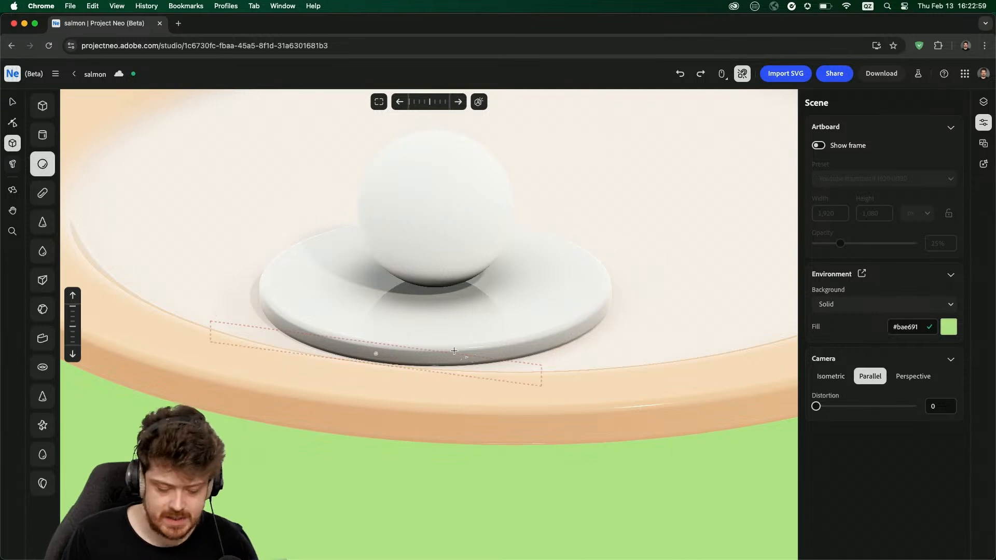
- Select the sphere and flatten it into a thin rounded yolk shape resting on the grey disc
key(v)
click(440, 186)
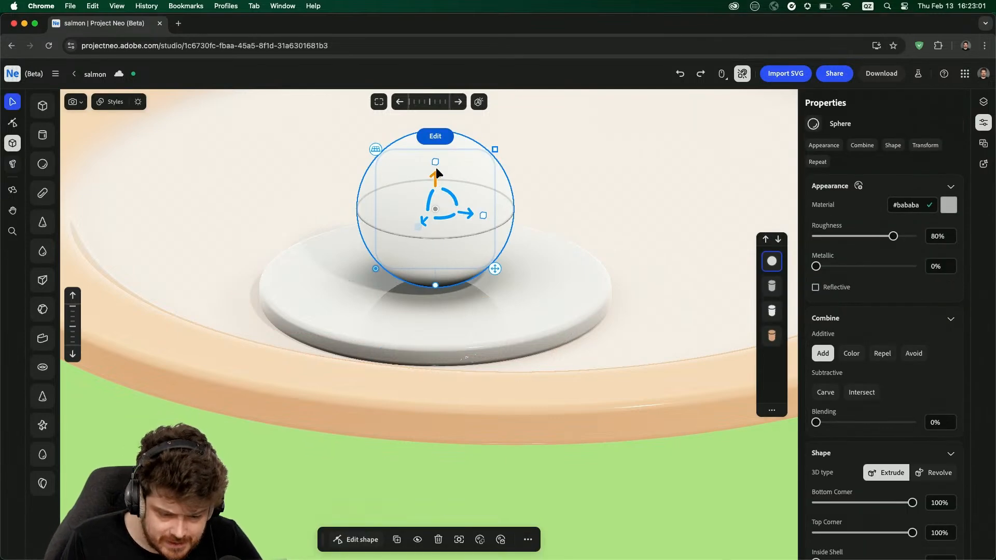
drag(435, 168, 441, 264)
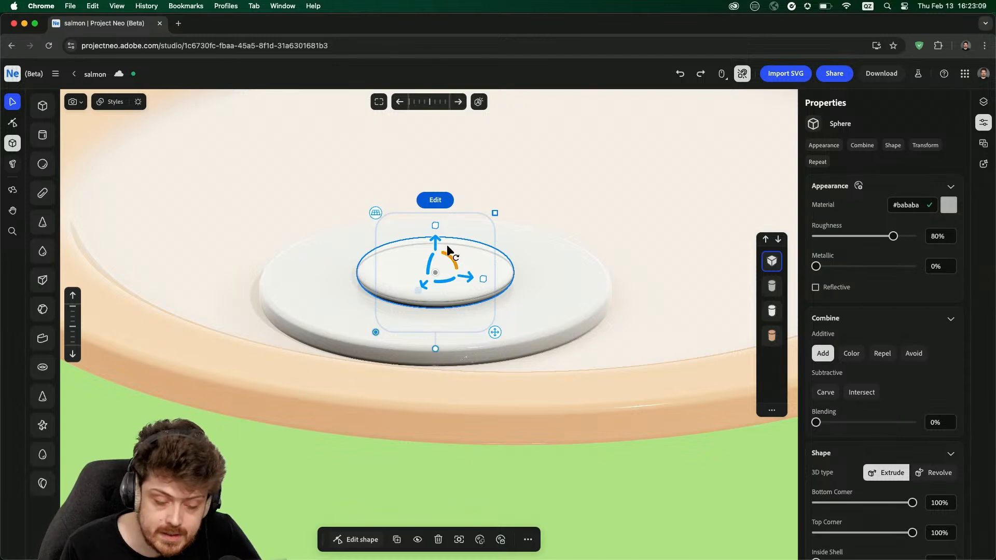
- Recolor the flattened sphere to orange #d45f24 and deselect it
click(948, 206)
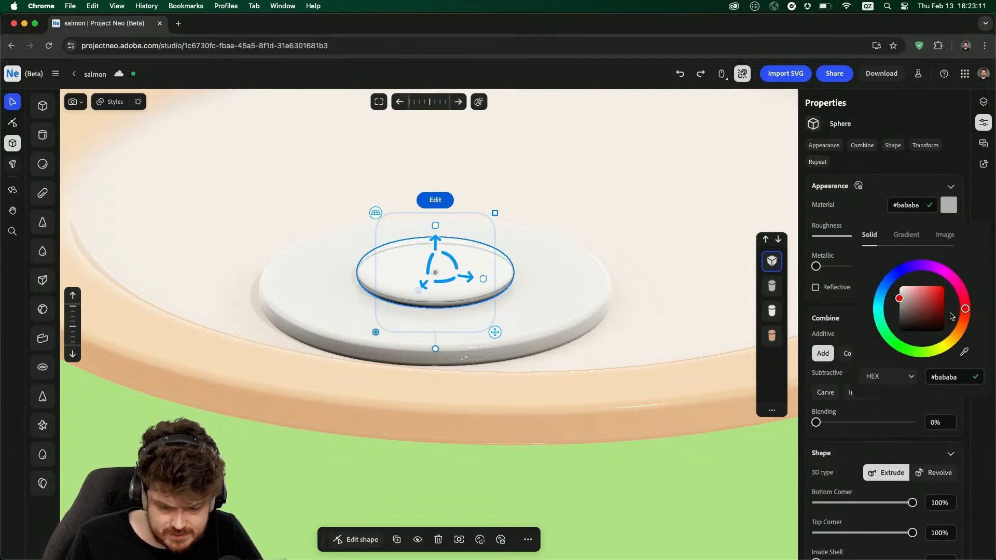
drag(965, 310, 938, 294)
click(940, 300)
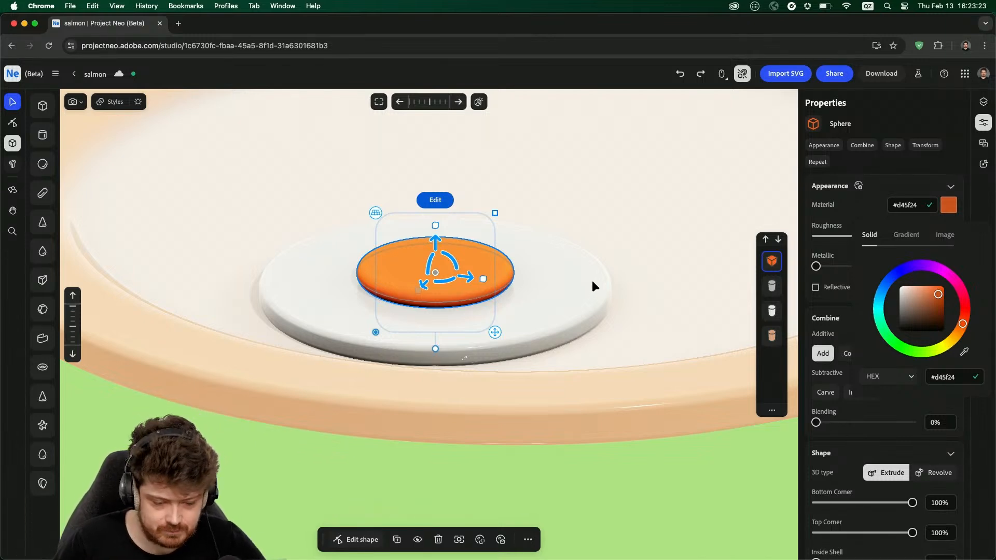
click(693, 211)
- Set the orange yolk's roughness to 0% and make it reflective
click(504, 257)
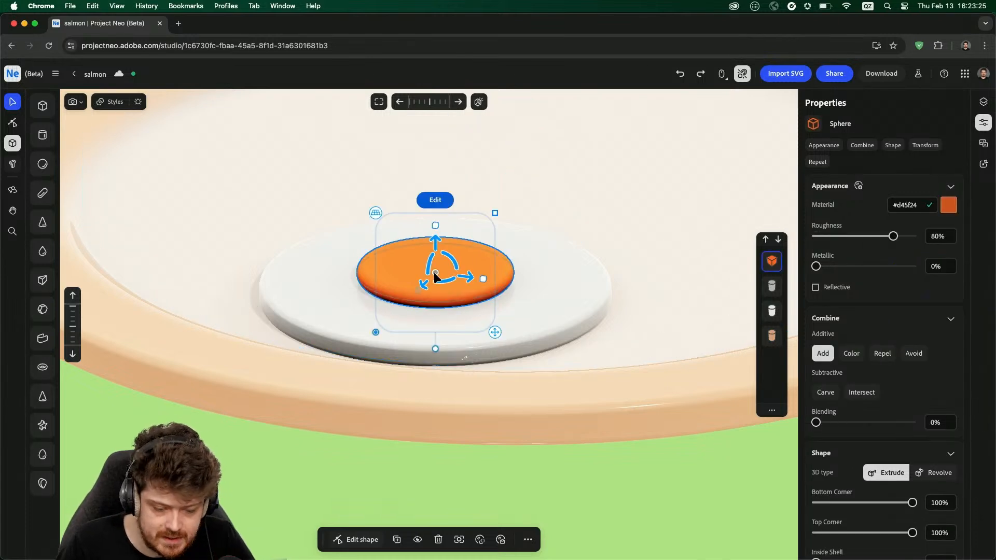
drag(892, 236, 779, 241)
click(816, 288)
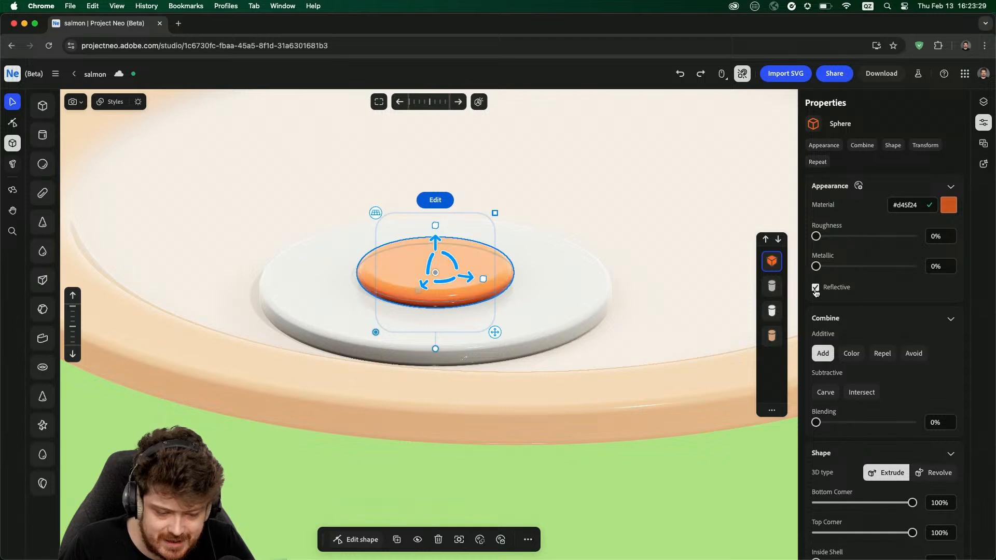
- Sink the orange yolk slightly into the grey disc and add some blending so their edges merge softly
right_drag(535, 255, 449, 262)
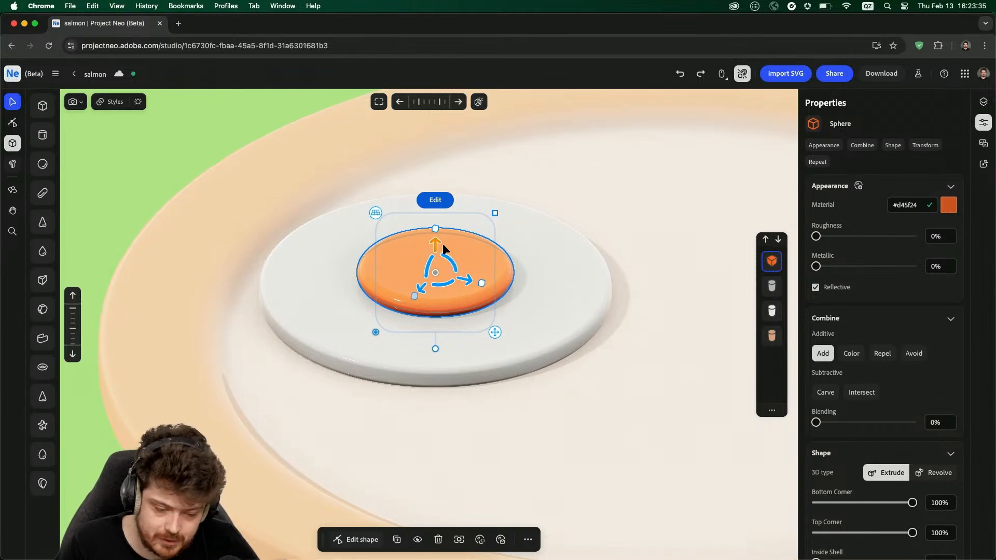
scroll(438, 301, down, 3)
scroll(437, 304, up, 3)
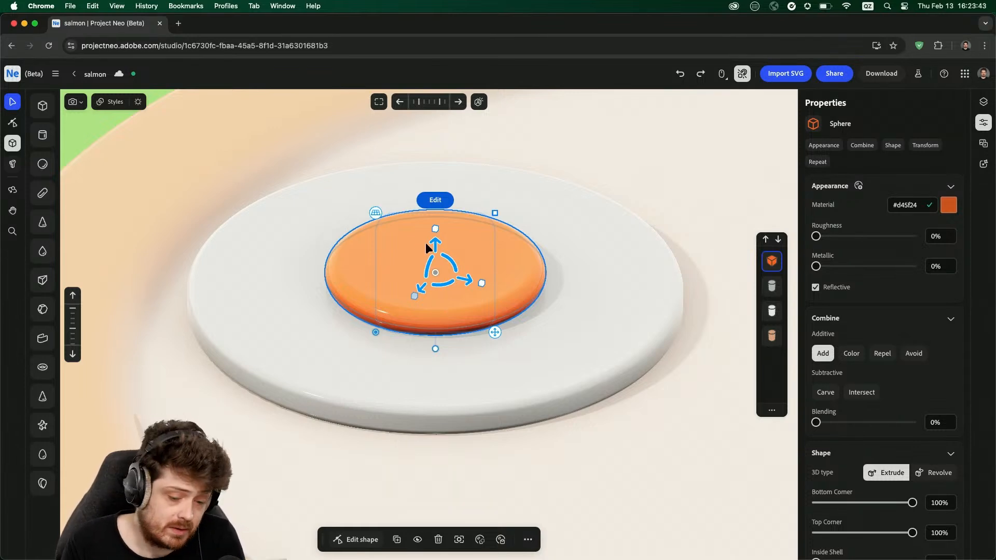
drag(433, 242, 433, 251)
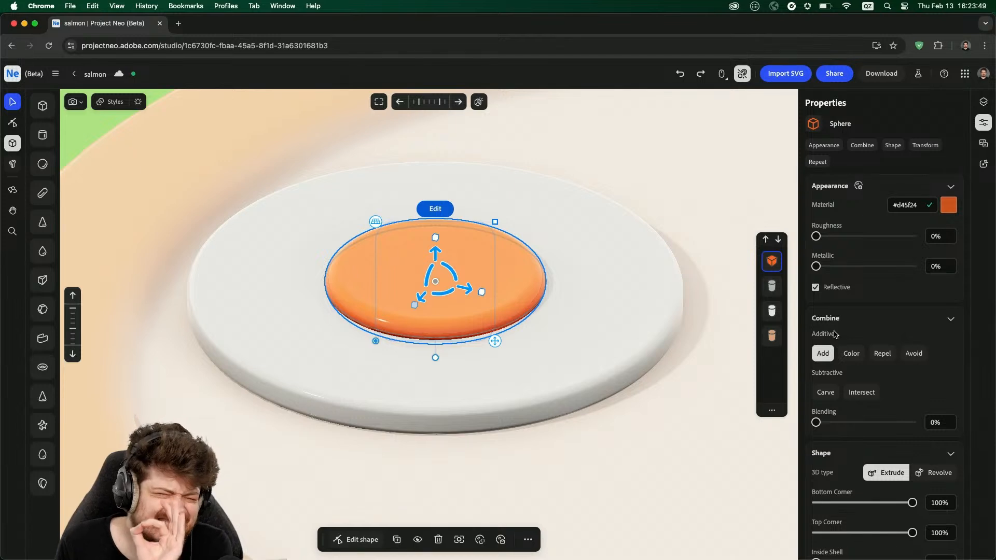
drag(817, 423, 824, 422)
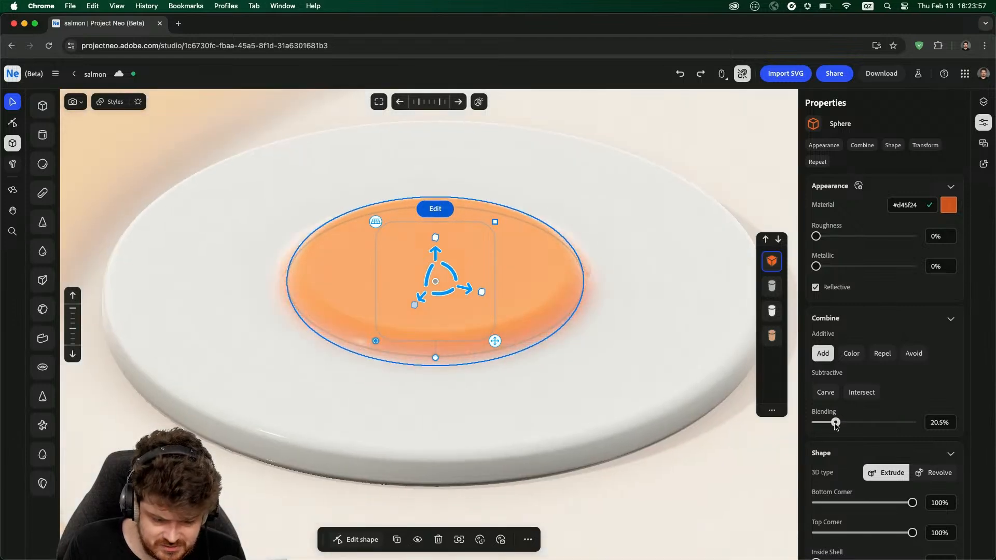
mouse_move(824, 422)
mouse_down()
mouse_move(882, 422)
mouse_move(829, 418)
mouse_up()
click(621, 455)
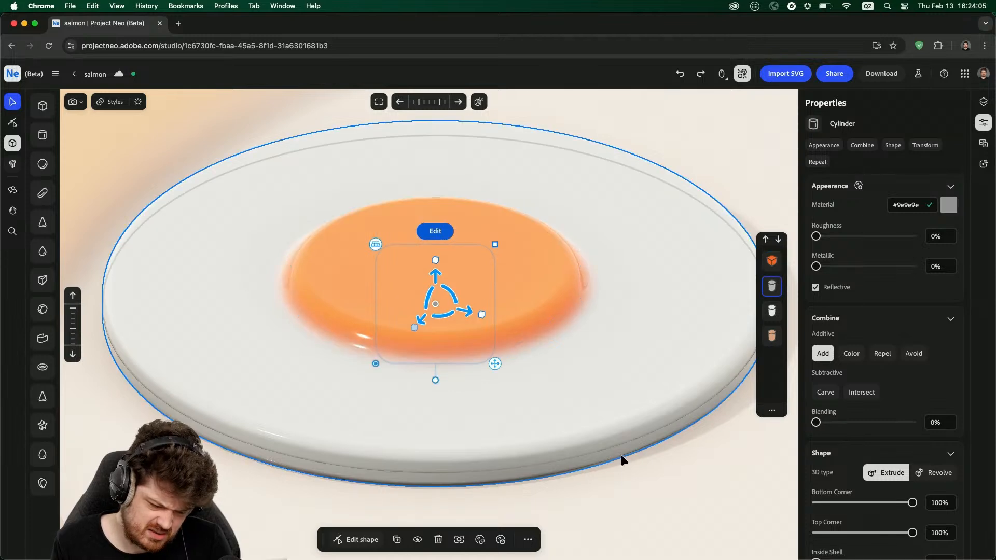
scroll(468, 369, up, 5)
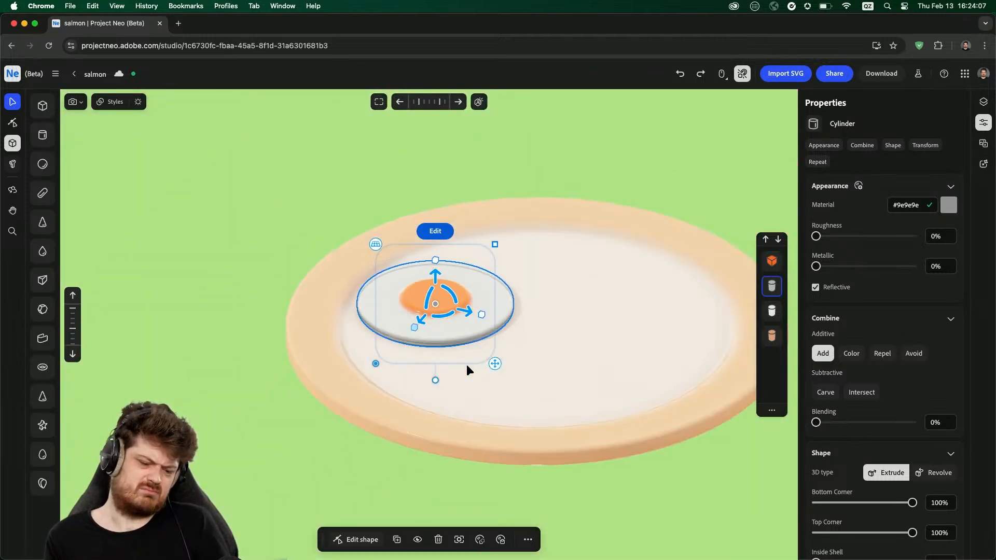
click(253, 179)
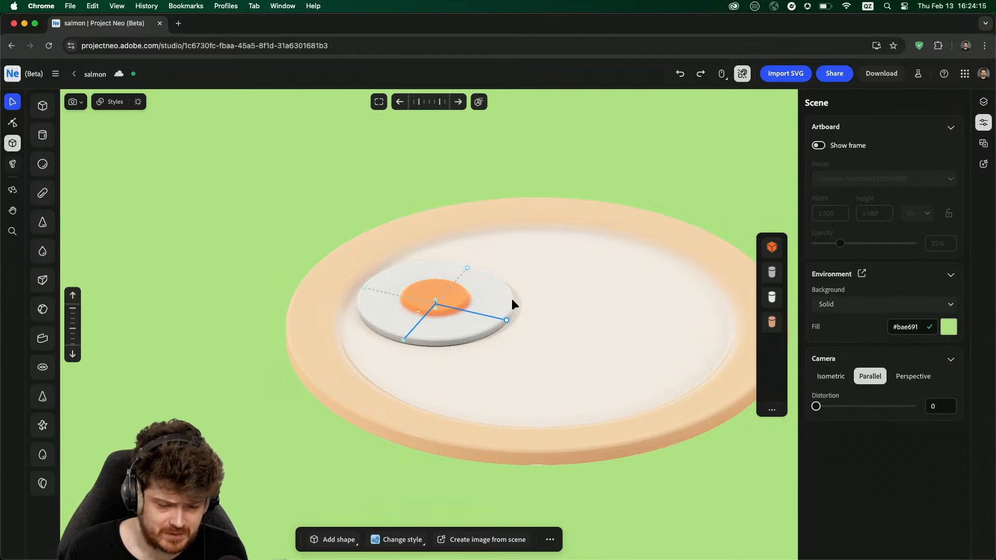
- Move the grey disc on its own toward the plate's center and undo the move
click(512, 298)
drag(467, 311, 564, 321)
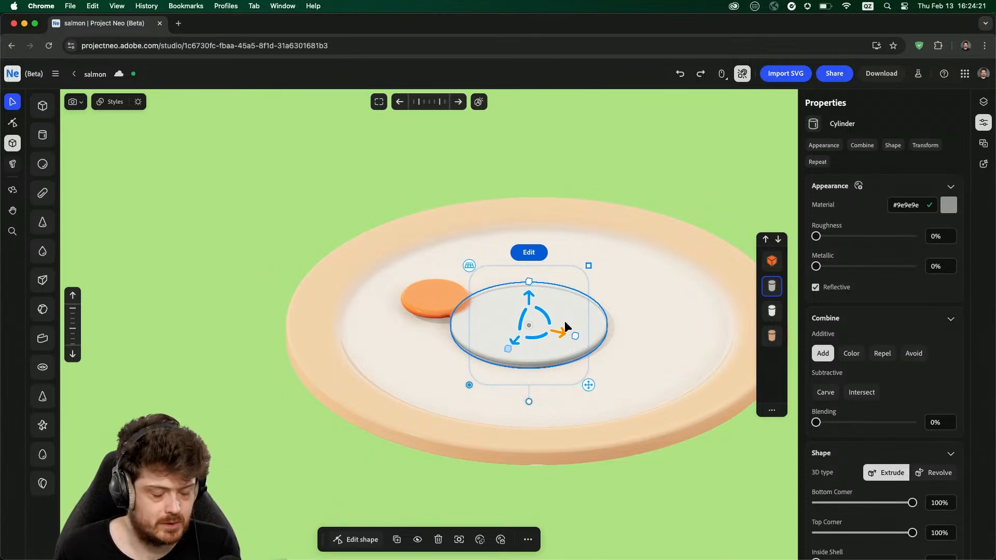
key(super+z)
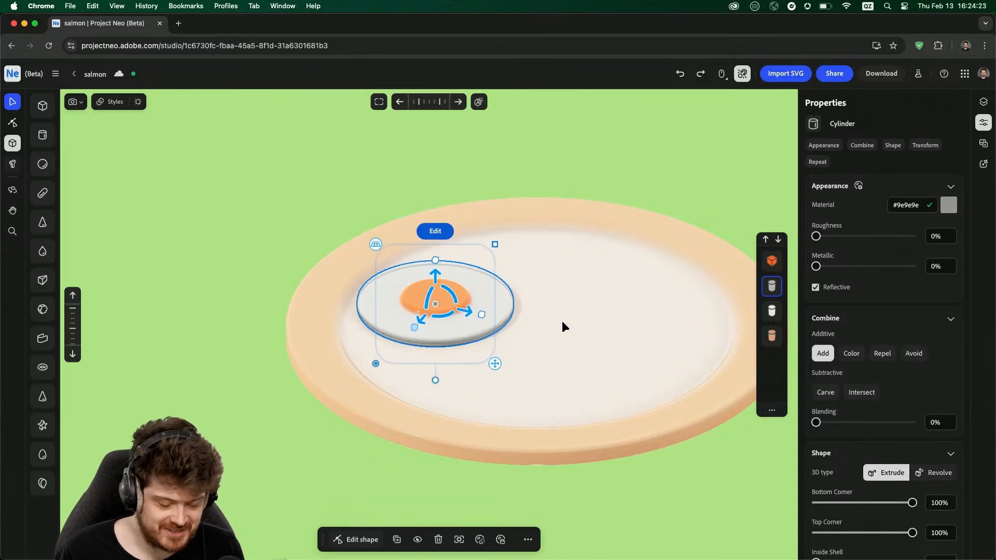
- Group the grey disc with the orange yolk and raise the group above the plate
shift+click(418, 296)
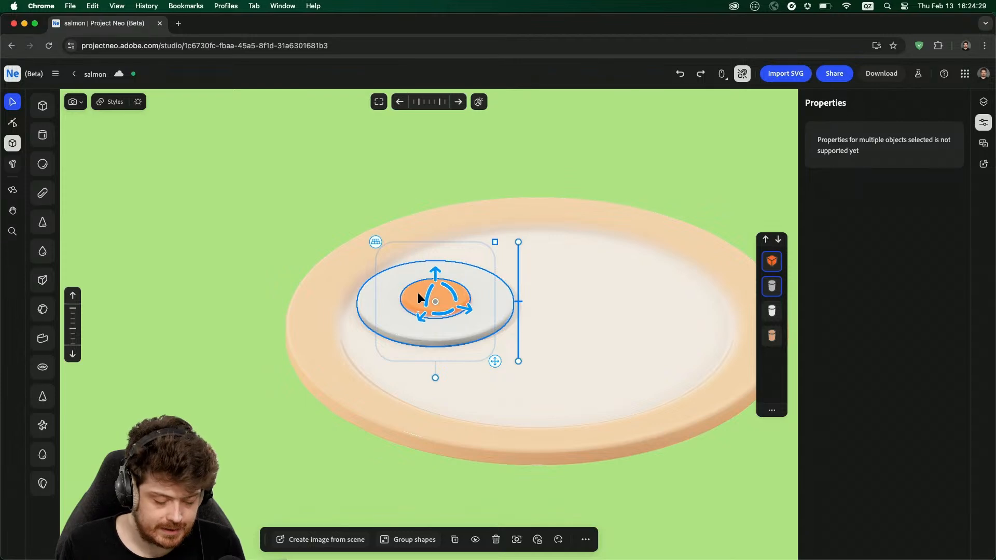
key(super+g)
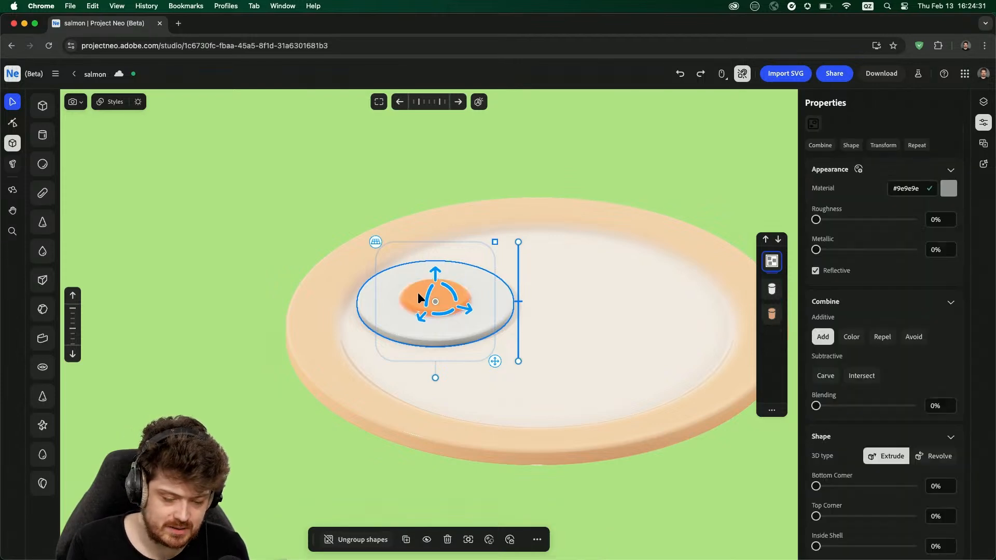
drag(435, 270, 460, 282)
- Try enlarging the egg group well beyond the plate and undo the scaling
drag(517, 253, 770, 46)
key(super+z)
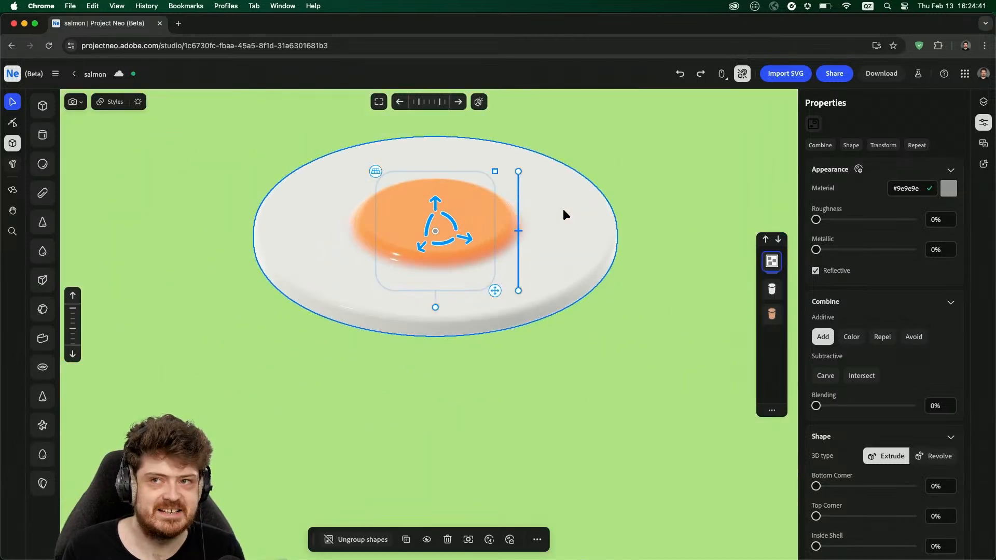
key(super+z)
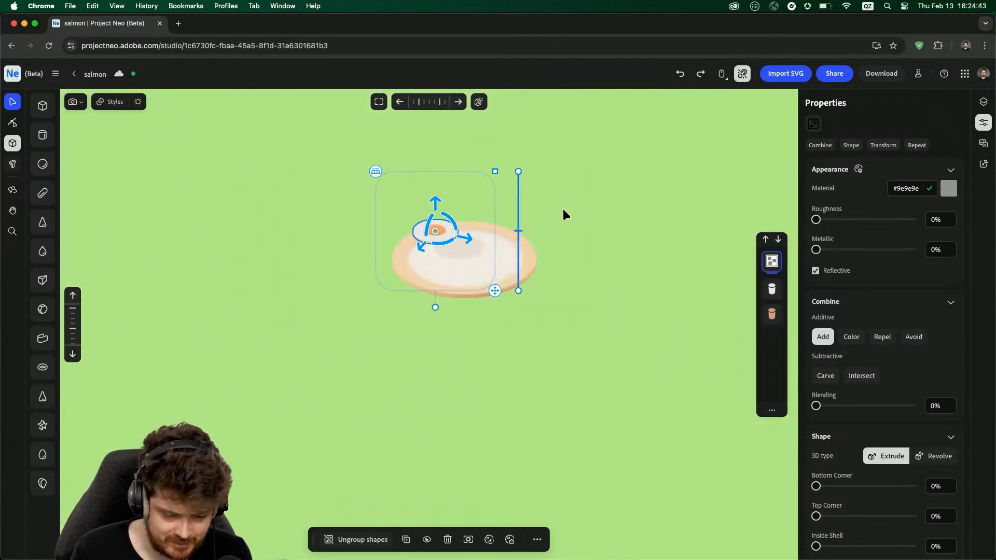
key(super+shift+z)
key(super+shift+z)
key(super+shift+z)
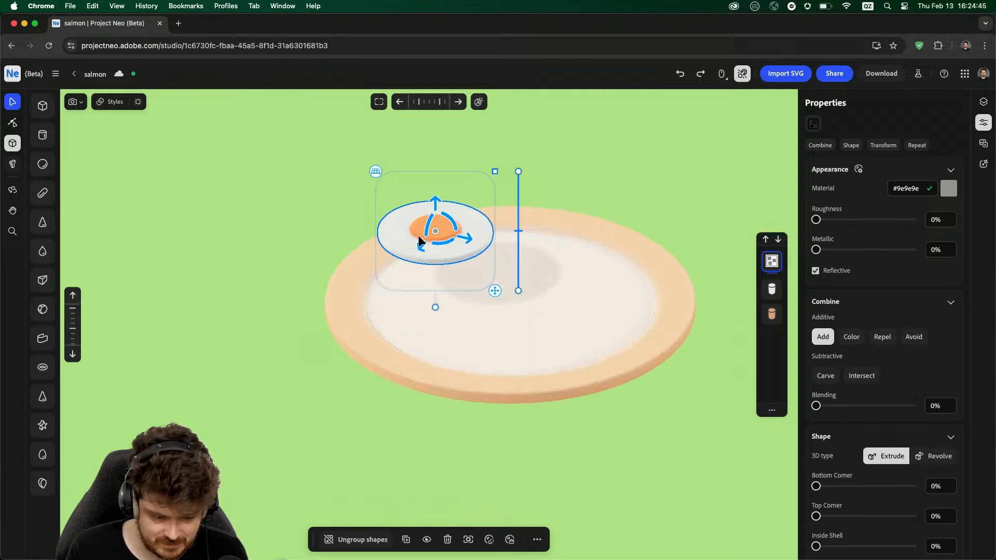
key(super+shift+z)
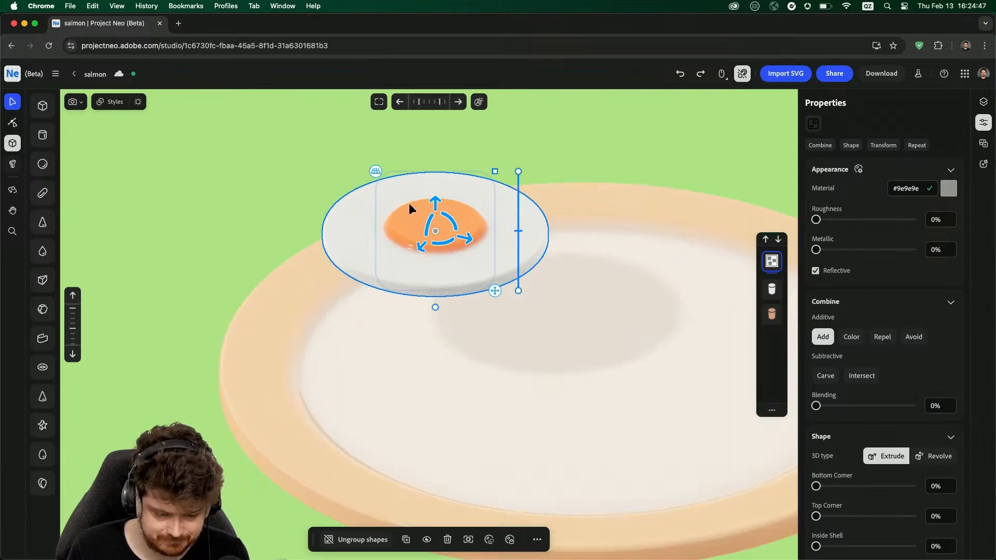
- Reposition the egg group in the air above the plate's rear rim, tilt it steeply and deselect it
drag(376, 171, 544, 241)
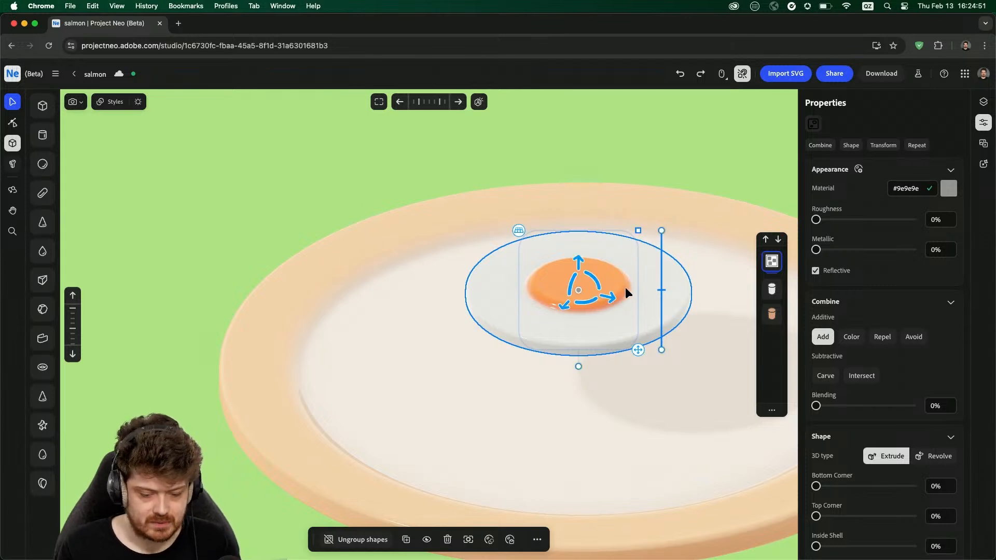
scroll(624, 290, down, 10)
scroll(612, 286, up, 3)
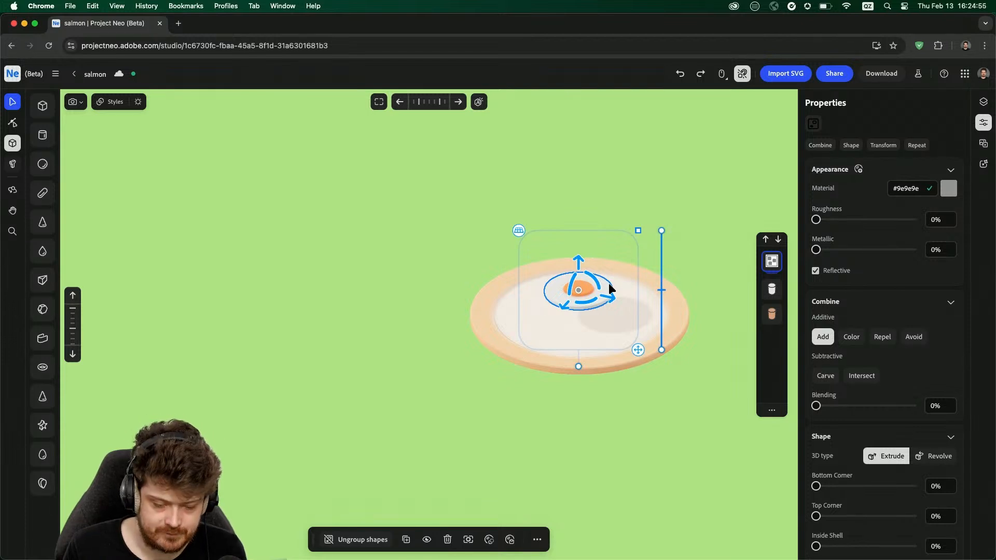
drag(609, 283, 558, 252)
click(659, 241)
scroll(662, 272, down, 5)
scroll(663, 272, up, 5)
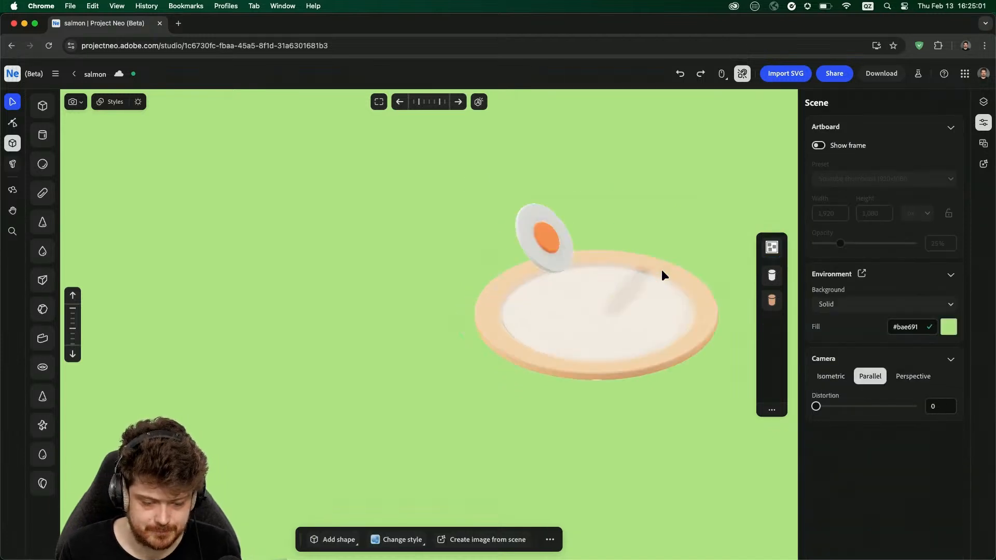
- Place a cylinder upright on the plate near its center
middle_drag(662, 270, 487, 282)
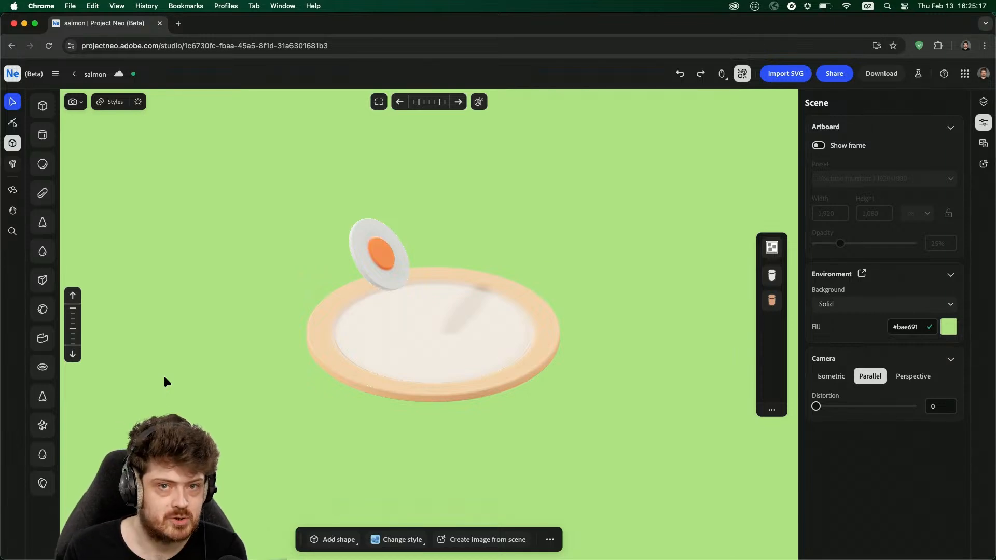
scroll(491, 304, up, 6)
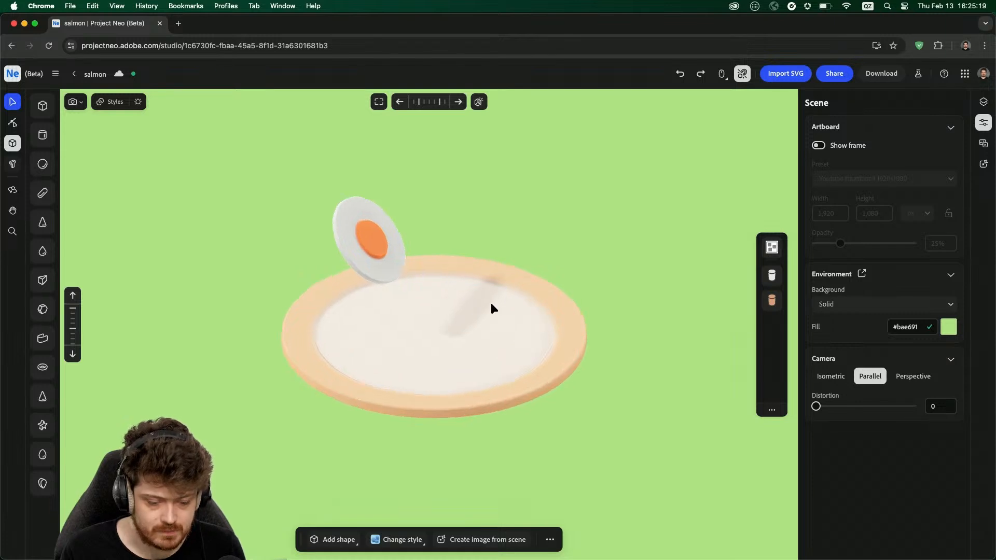
middle_drag(491, 306, 485, 351)
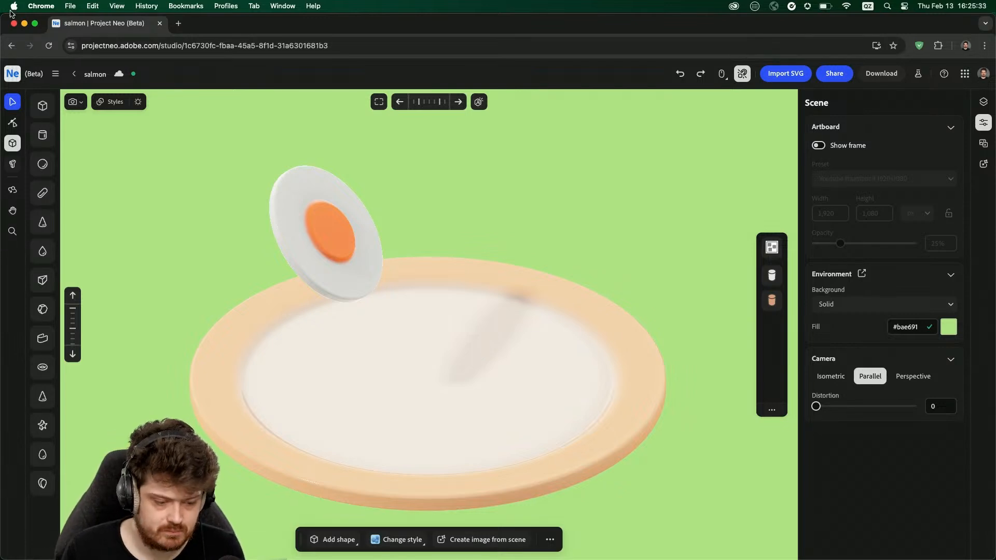
click(42, 134)
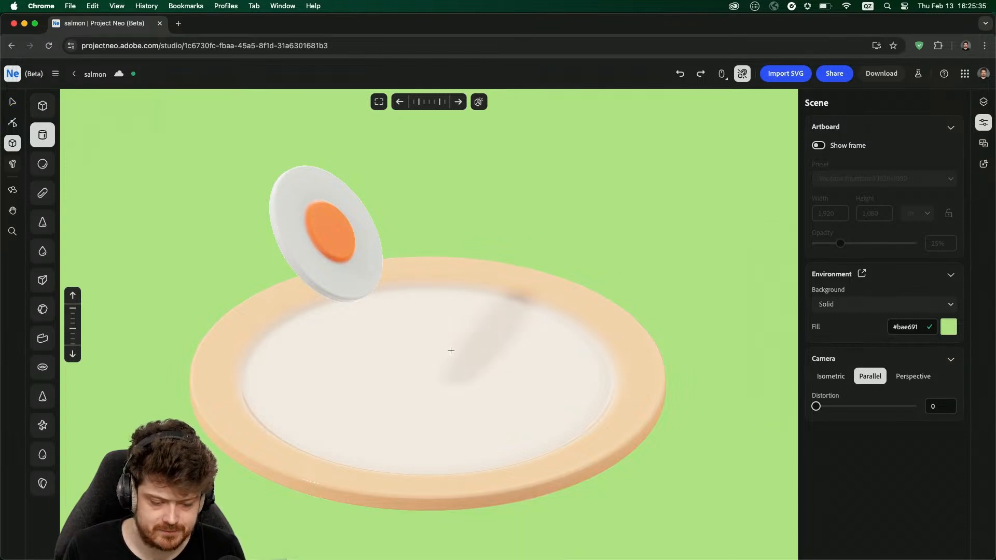
drag(450, 349, 548, 412)
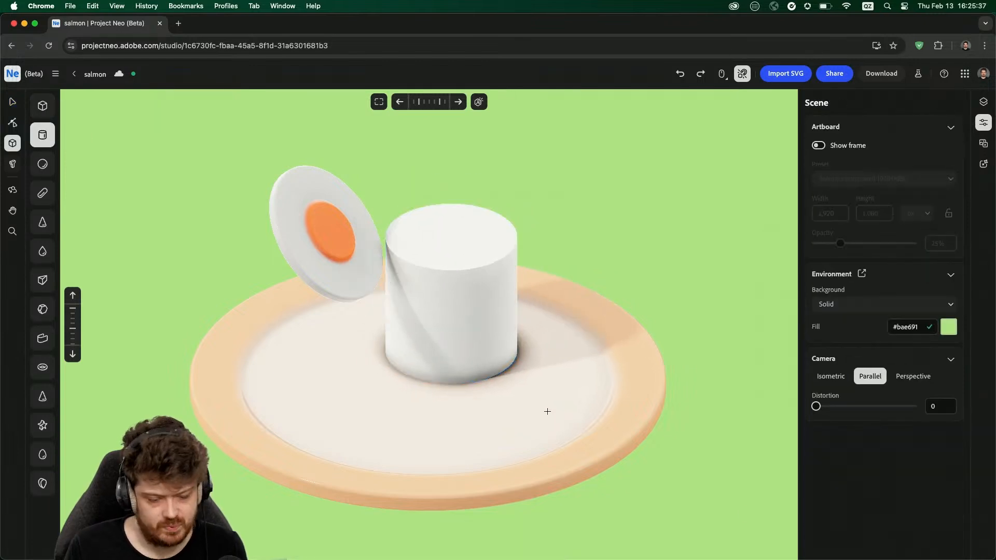
click(503, 328)
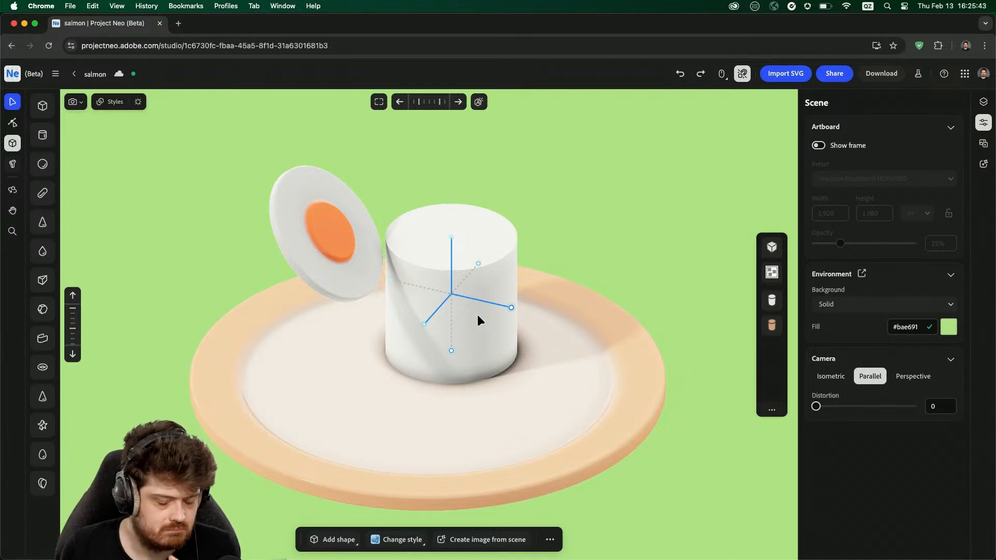
- Lift the new cylinder off the plate toward its rear rim, try tilting it, undo the tilt and deselect it
click(477, 315)
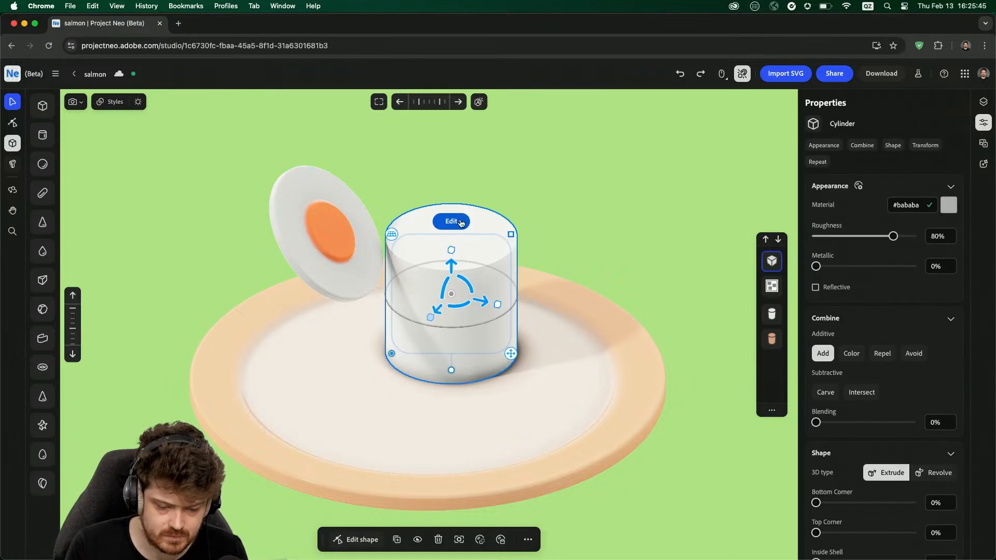
drag(450, 263, 518, 257)
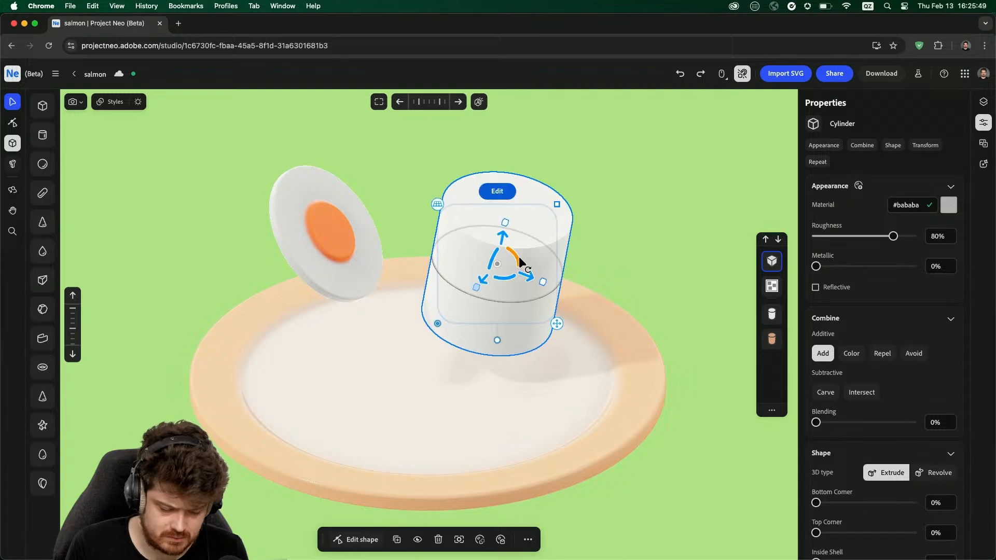
key(super+z)
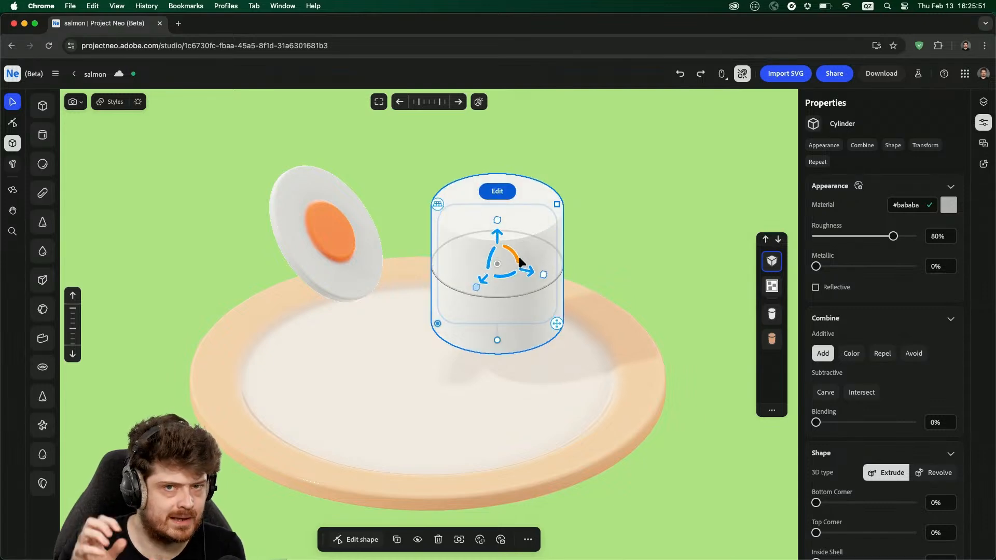
click(706, 267)
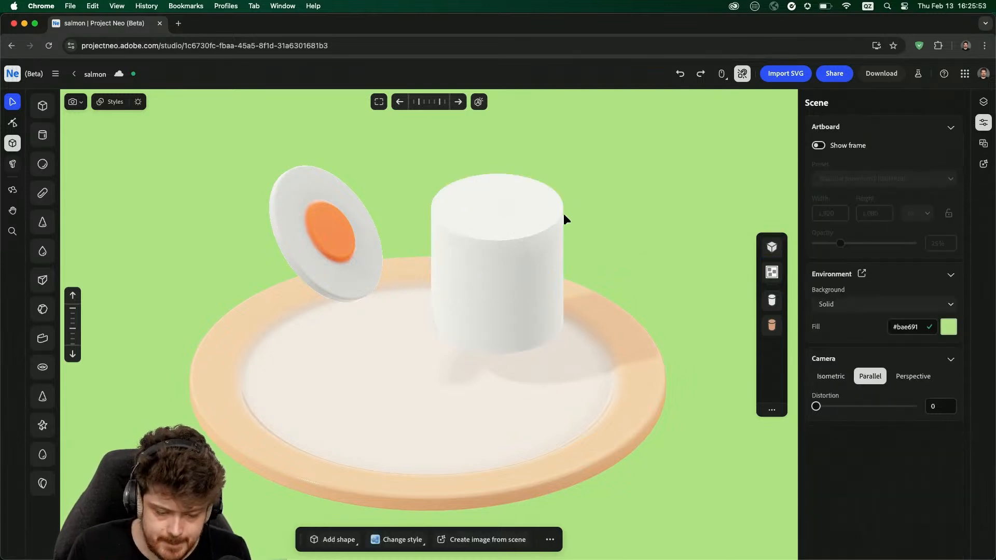
scroll(559, 208, up, 5)
scroll(550, 203, down, 6)
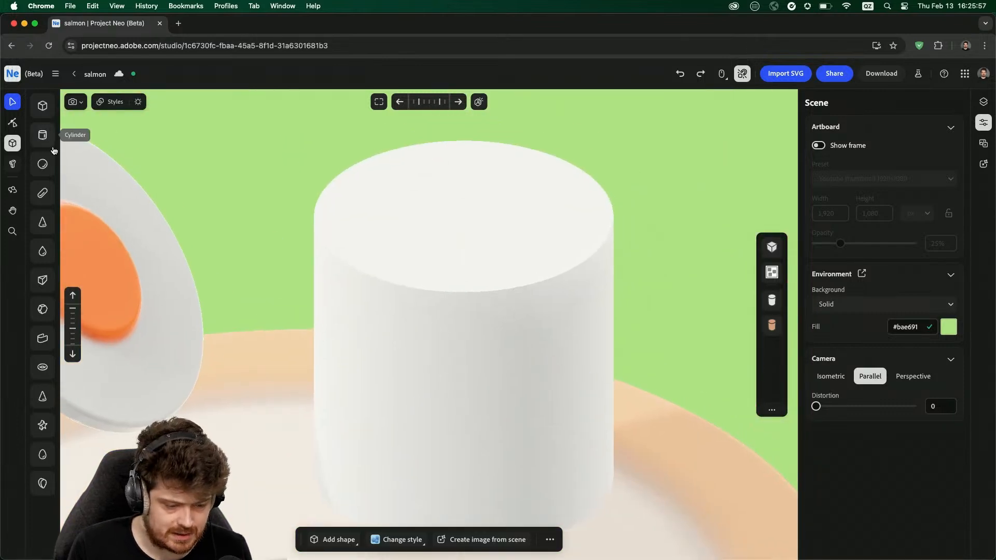
- Duplicate the white cylinder, raise and slightly narrow the copy, and set it to Carve to hollow out the original
click(502, 330)
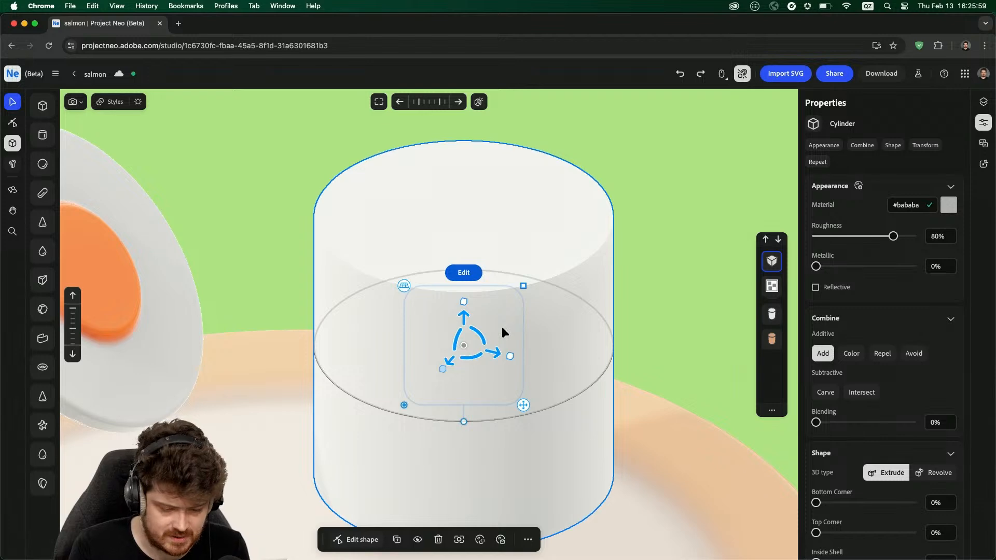
key(super+d)
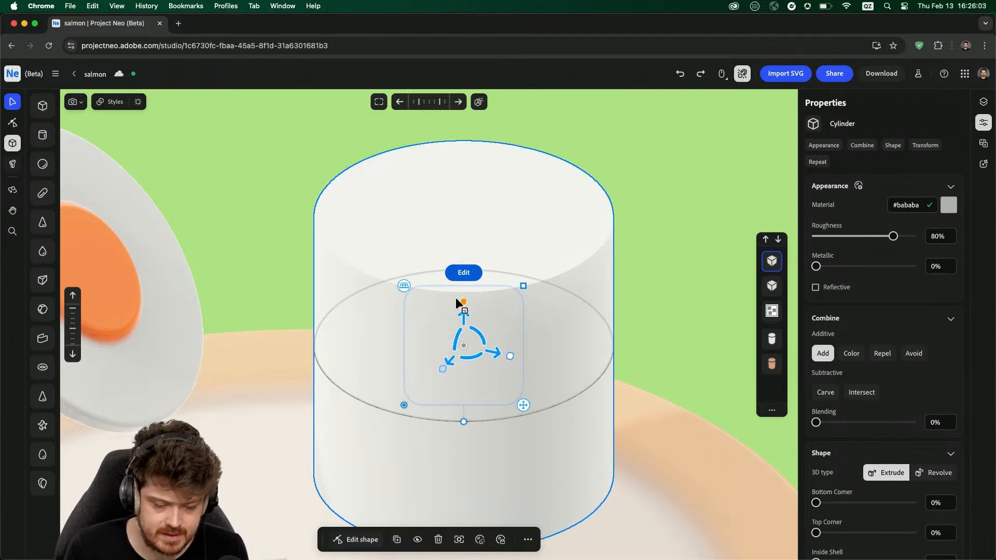
drag(465, 320, 468, 294)
drag(523, 256, 516, 260)
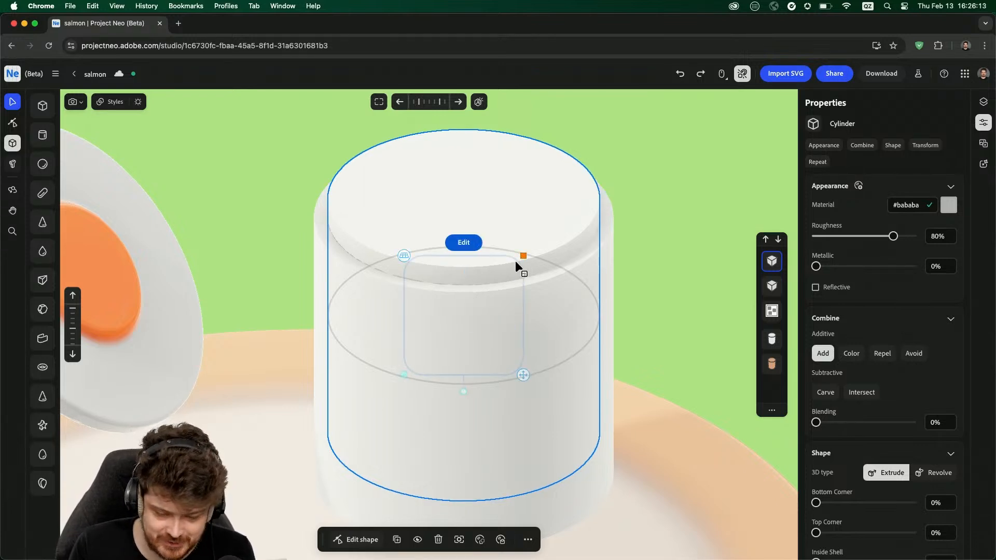
click(826, 392)
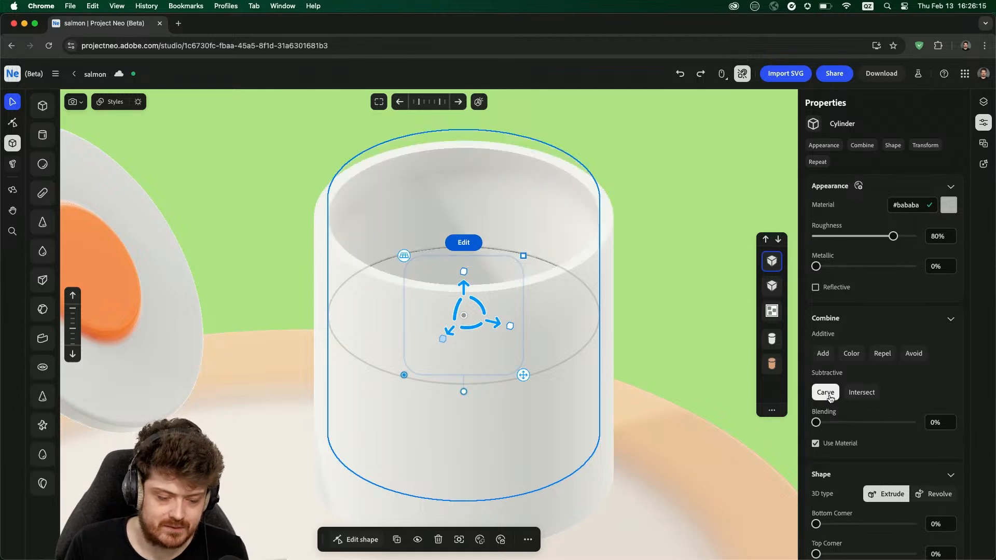
- Duplicate the carving cylinder, lower the copy to the cup's underside and flatten it into a shallow recess in the base
drag(686, 294, 651, 266)
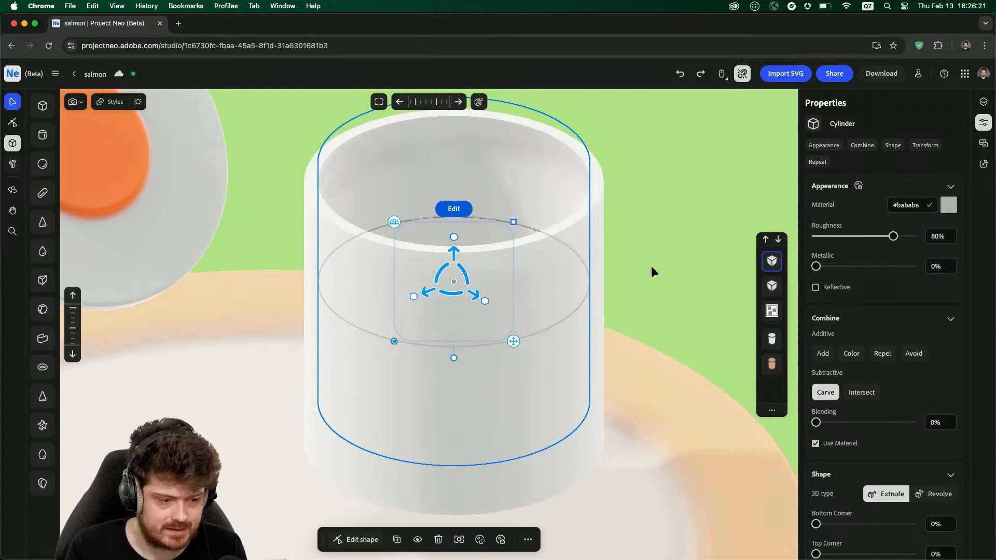
drag(639, 275, 655, 264)
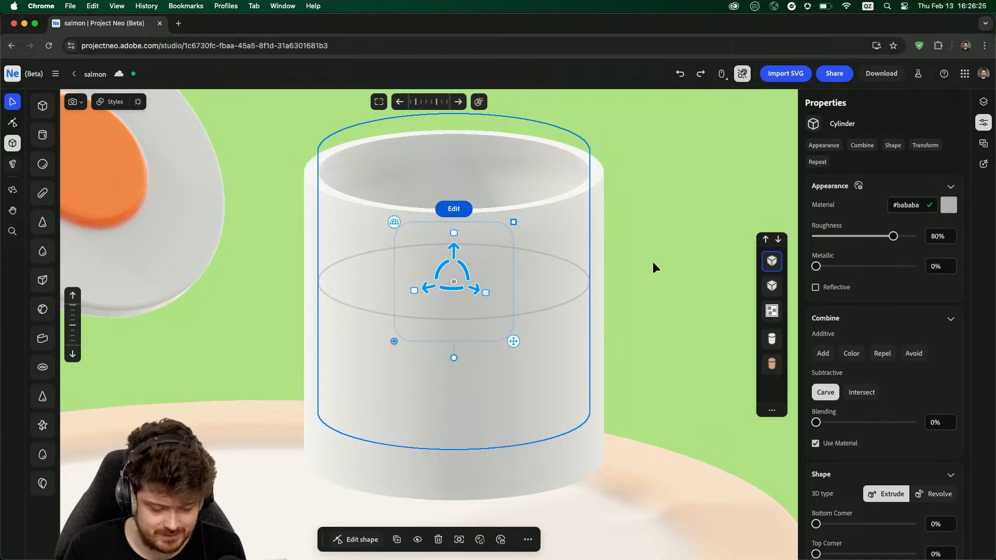
key(super+d)
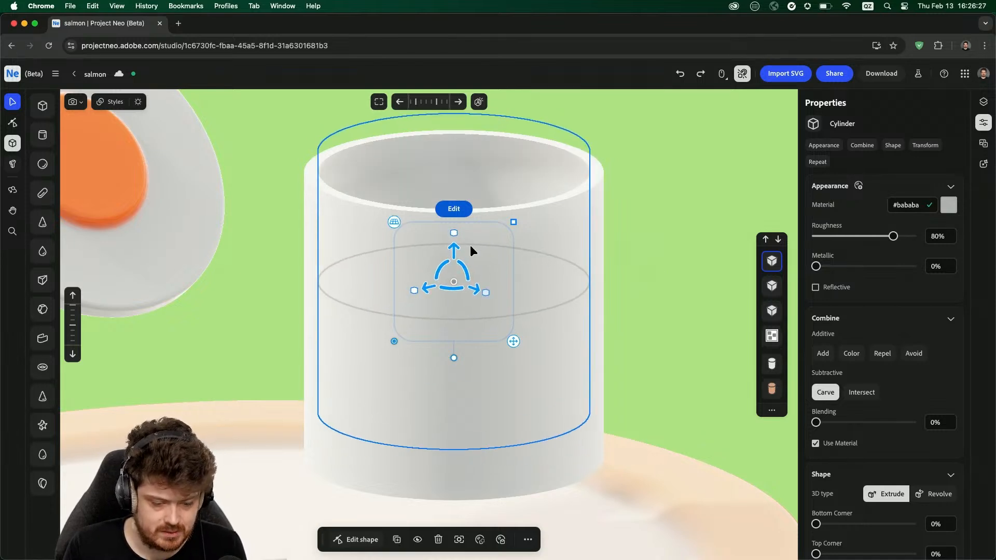
drag(455, 251, 436, 430)
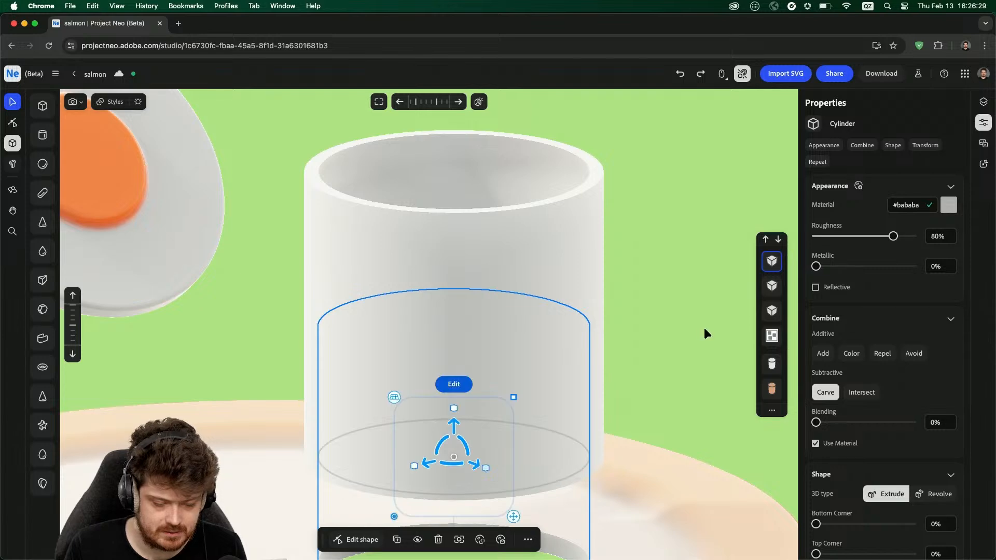
drag(659, 336, 660, 313)
drag(455, 407, 453, 488)
drag(634, 427, 652, 249)
drag(477, 328, 486, 296)
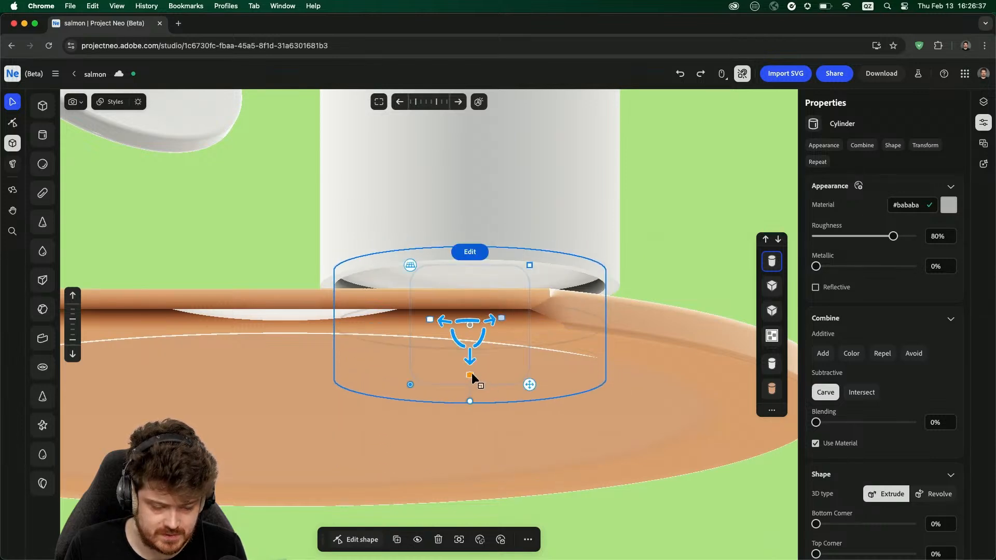
drag(472, 372, 475, 293)
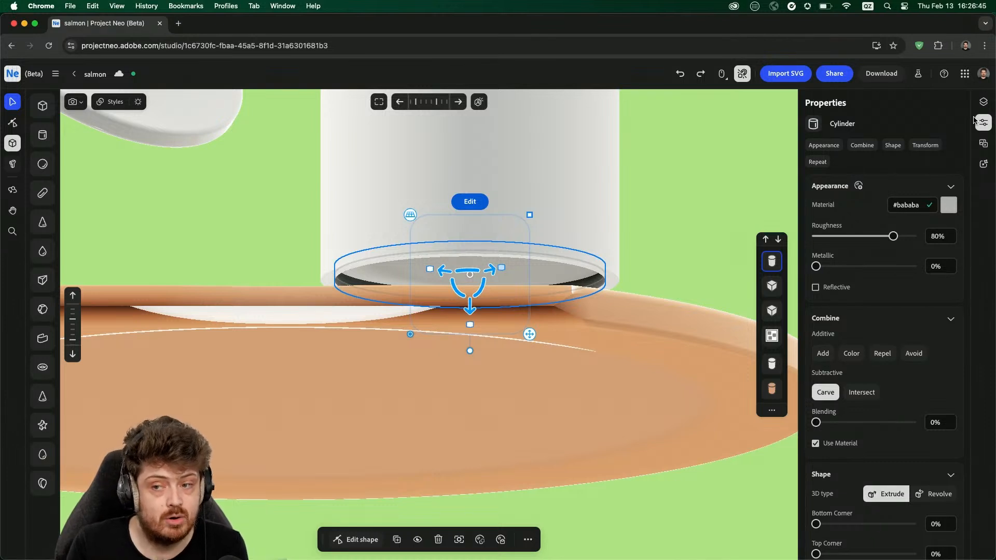
- Hide the plate's base cylinder and its carving cylinder, and show the base cylinder again
click(984, 104)
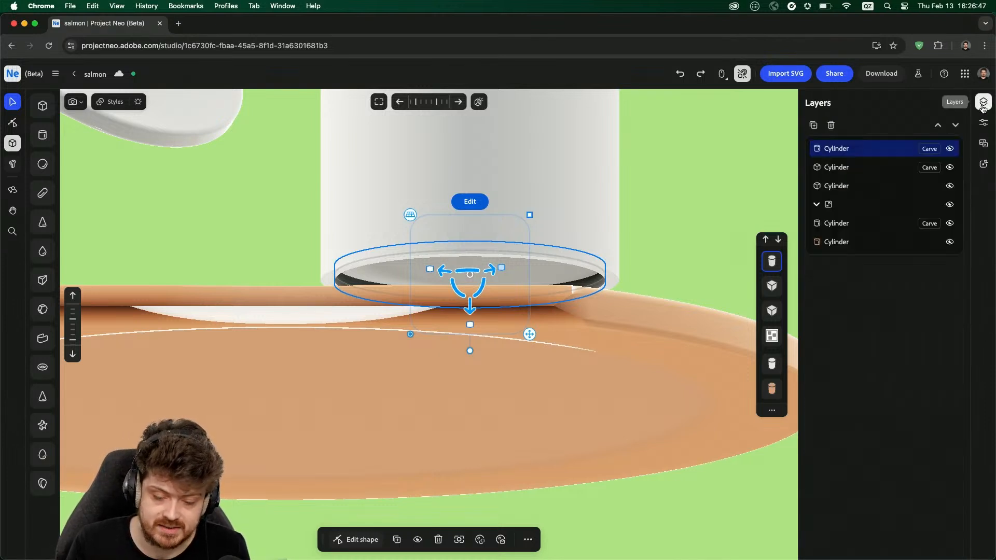
click(950, 243)
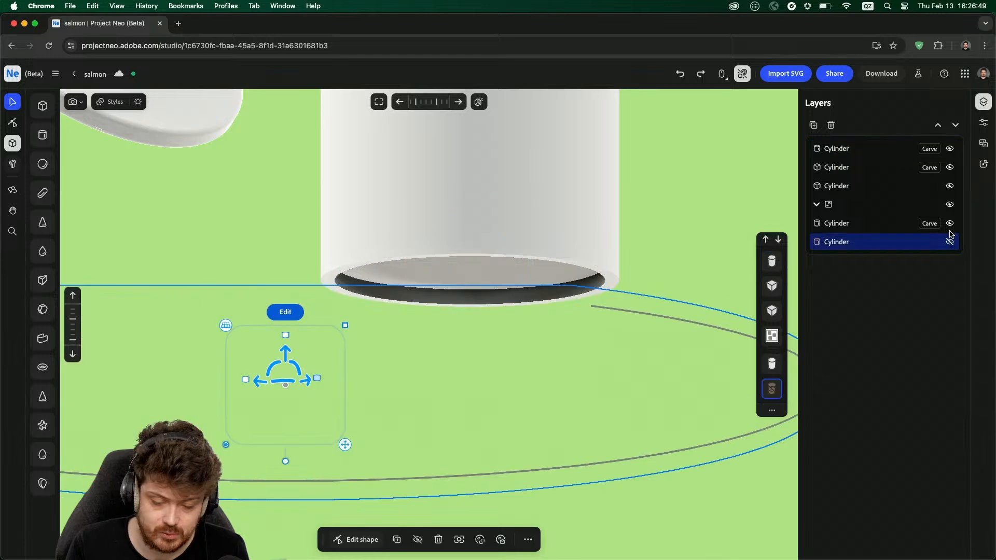
click(950, 228)
click(951, 228)
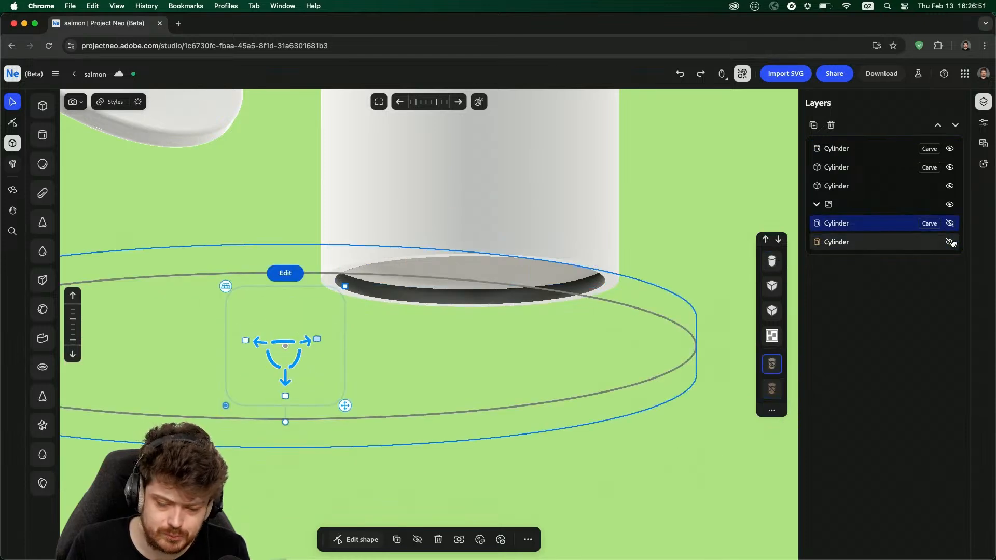
click(951, 243)
- Group the plate's two cylinders as Plate, hide the group and deselect it
click(867, 228)
shift+click(865, 241)
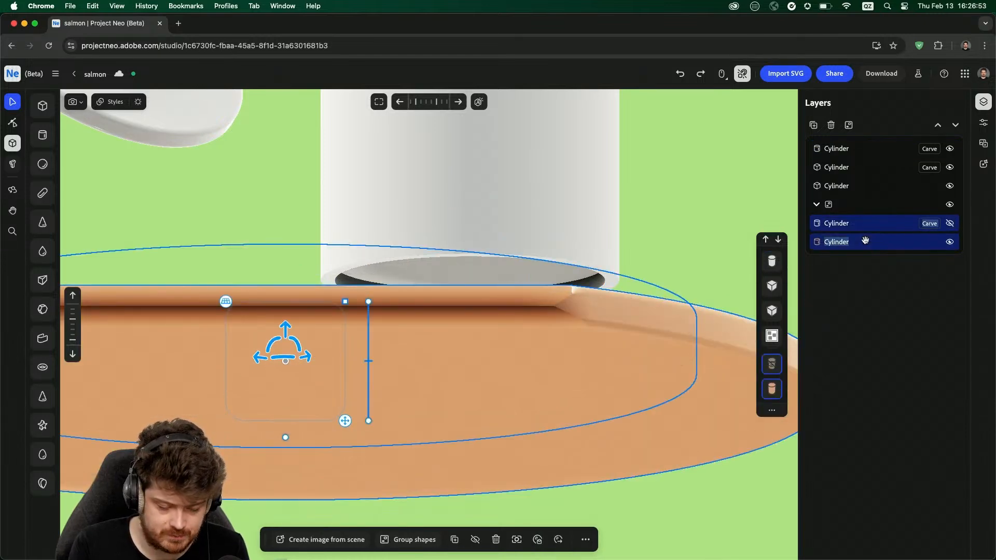
key(super+g)
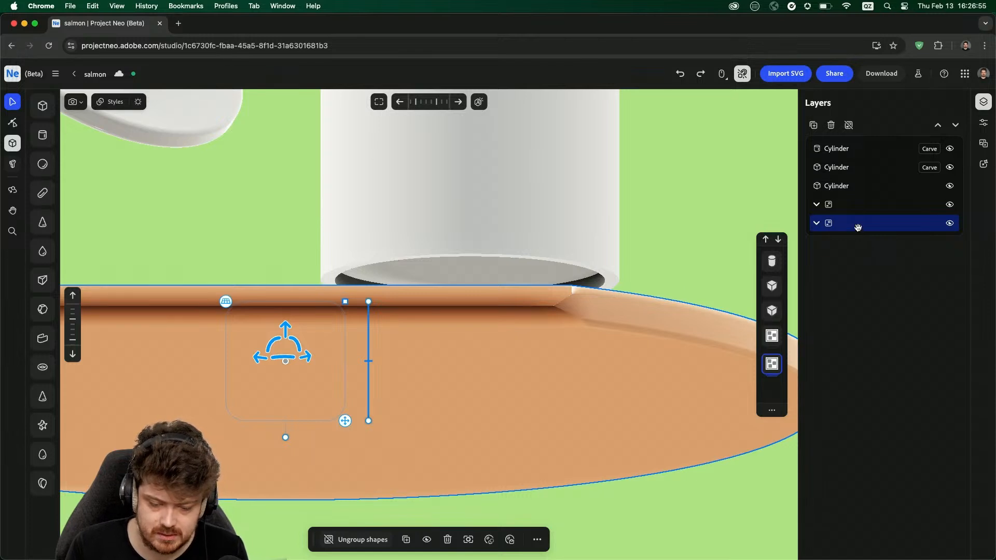
double_click(858, 227)
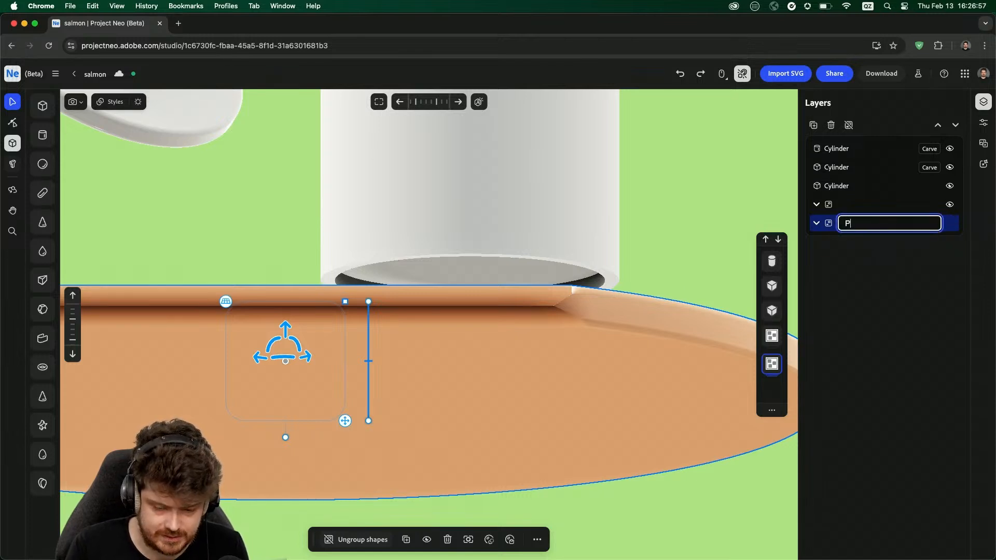
key(Return)
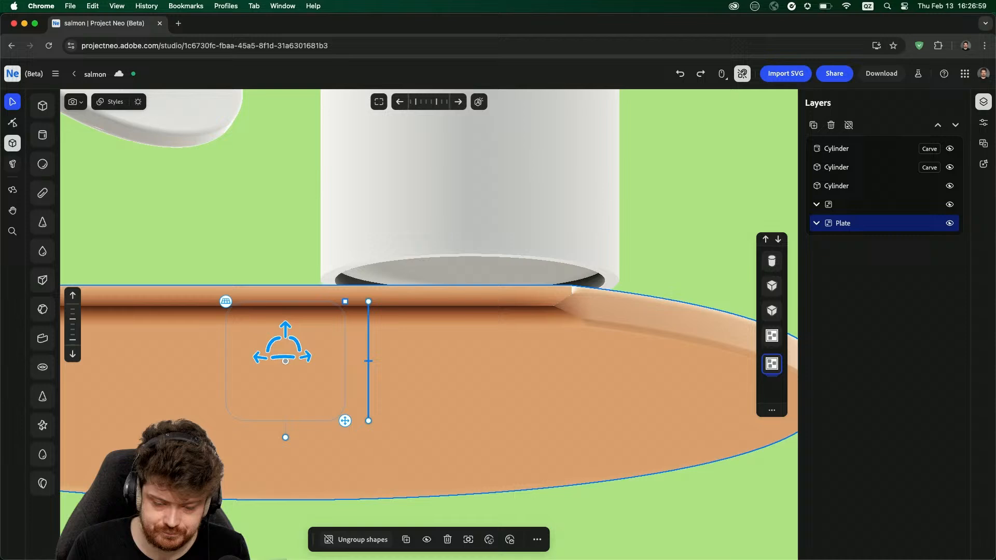
click(949, 225)
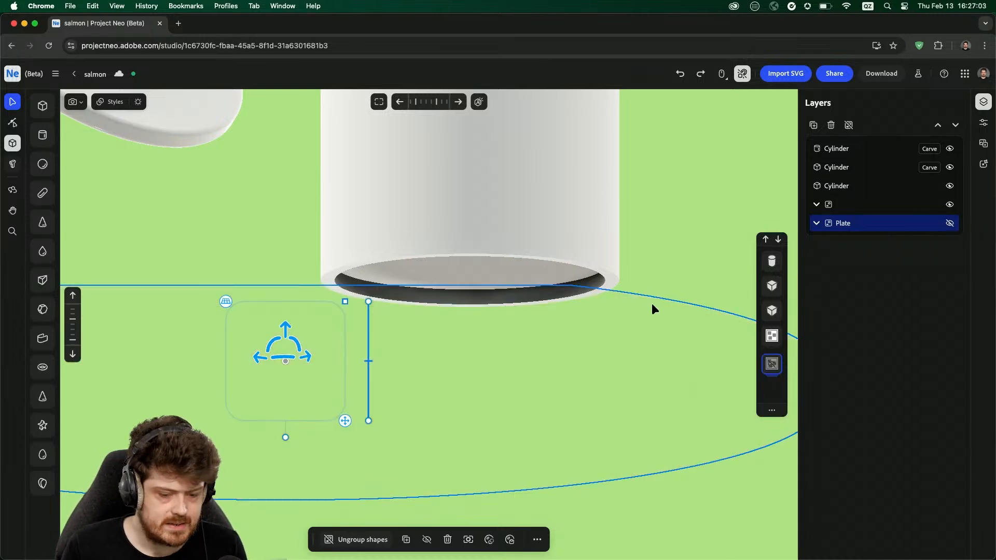
click(664, 246)
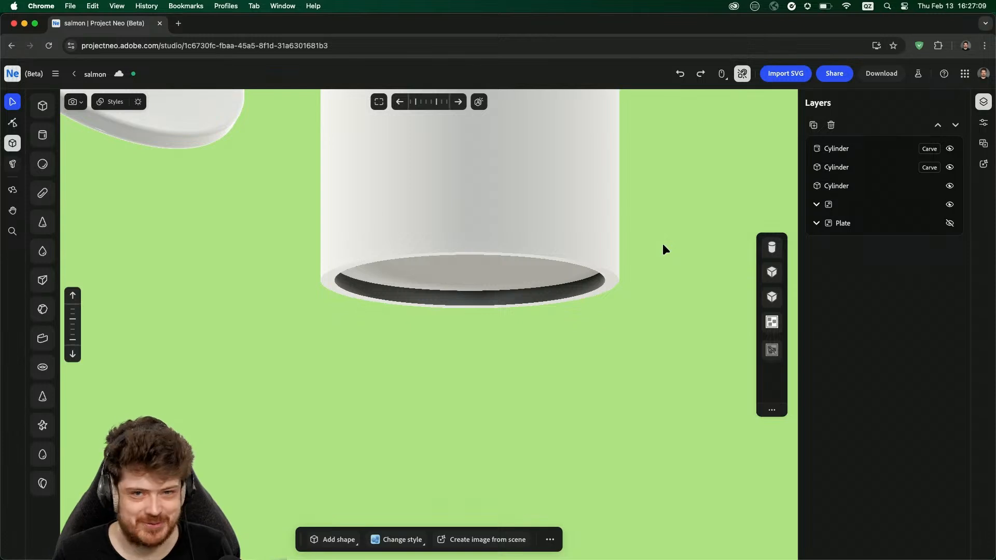
- Set the Blending of the carving cylinder in the cup's underside to 8.7%
click(504, 264)
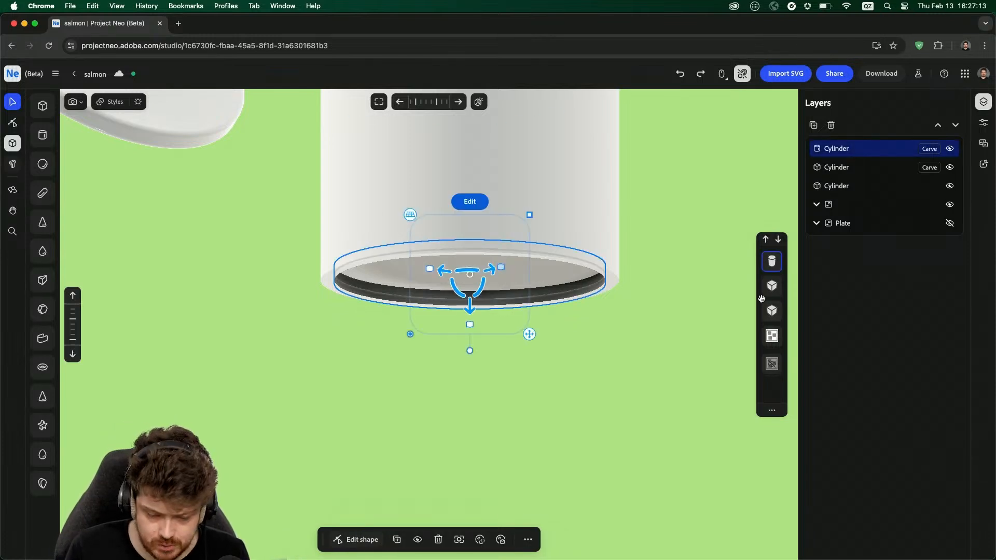
click(983, 123)
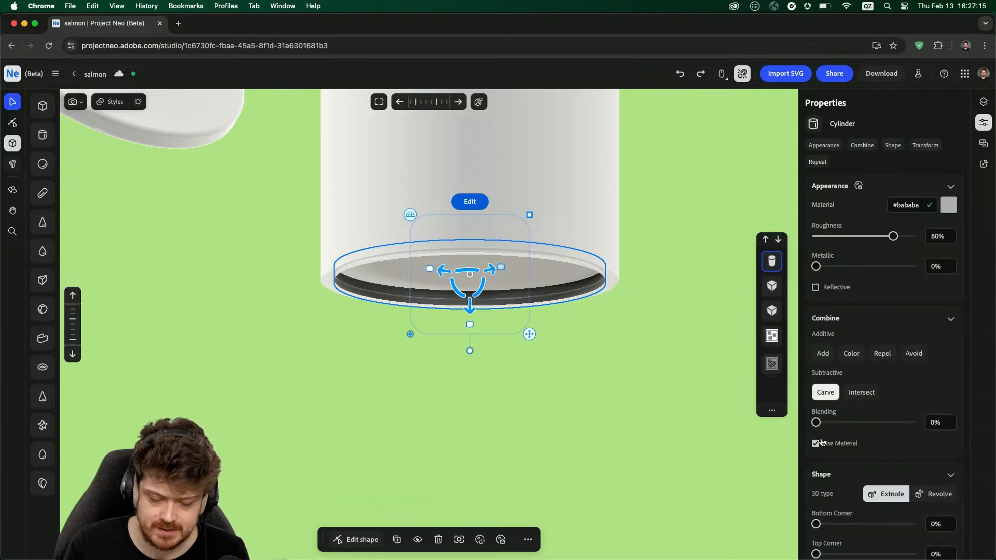
drag(816, 423, 822, 425)
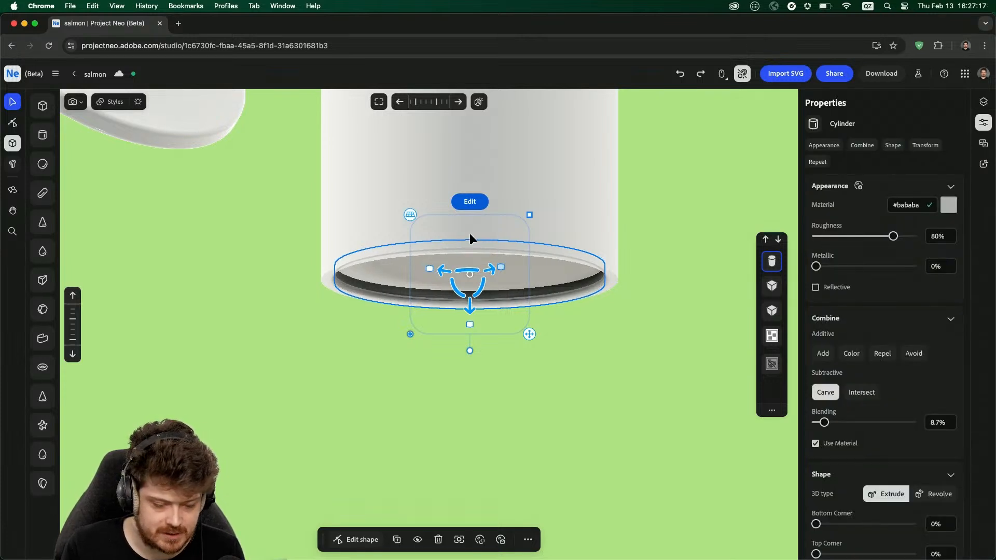
scroll(469, 235, up, 5)
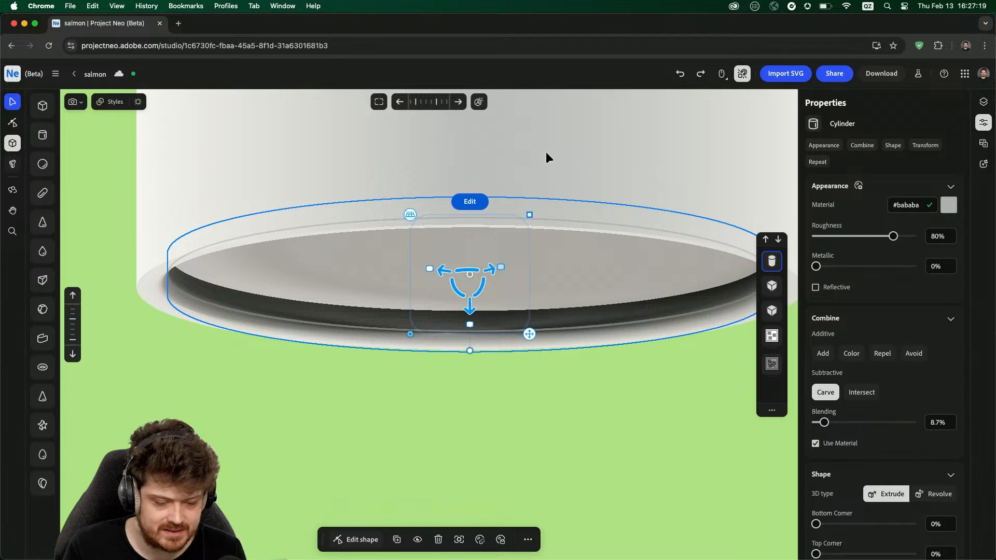
- Round the outer cup cylinder's lower edge with a Bottom Corner value of 6.7% and deselect it
click(772, 310)
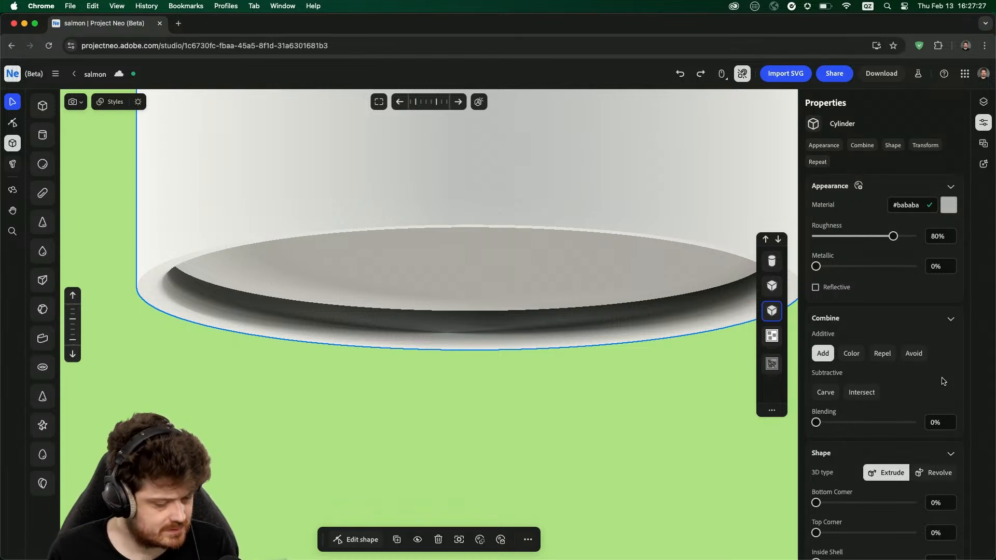
scroll(916, 459, down, 3)
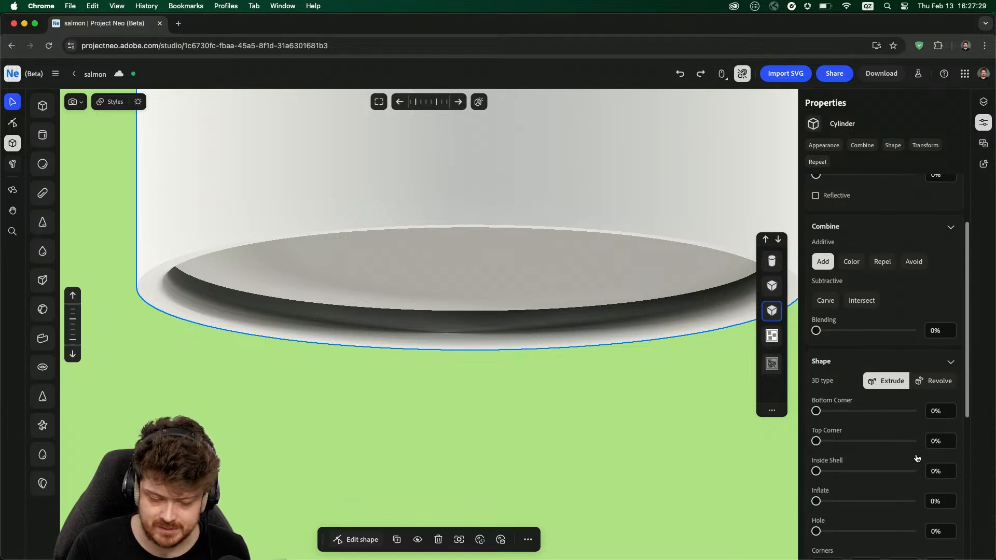
drag(816, 410, 819, 410)
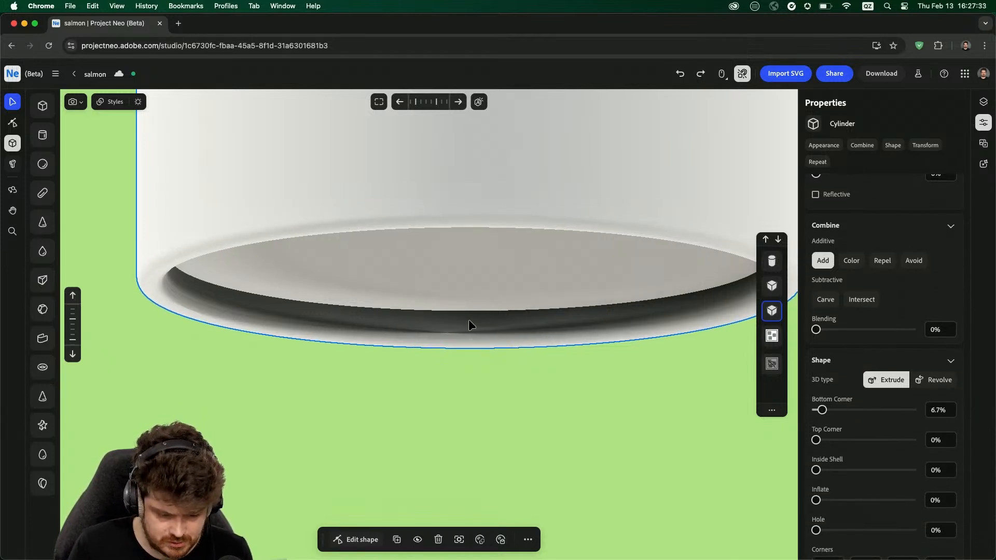
scroll(468, 320, down, 5)
scroll(469, 320, up, 2)
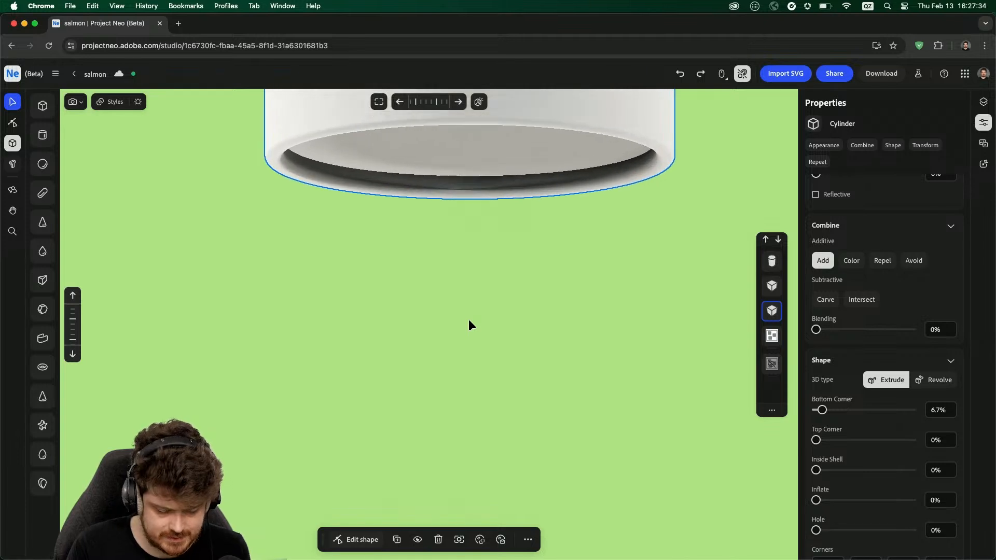
key(space)
click(476, 268)
click(627, 494)
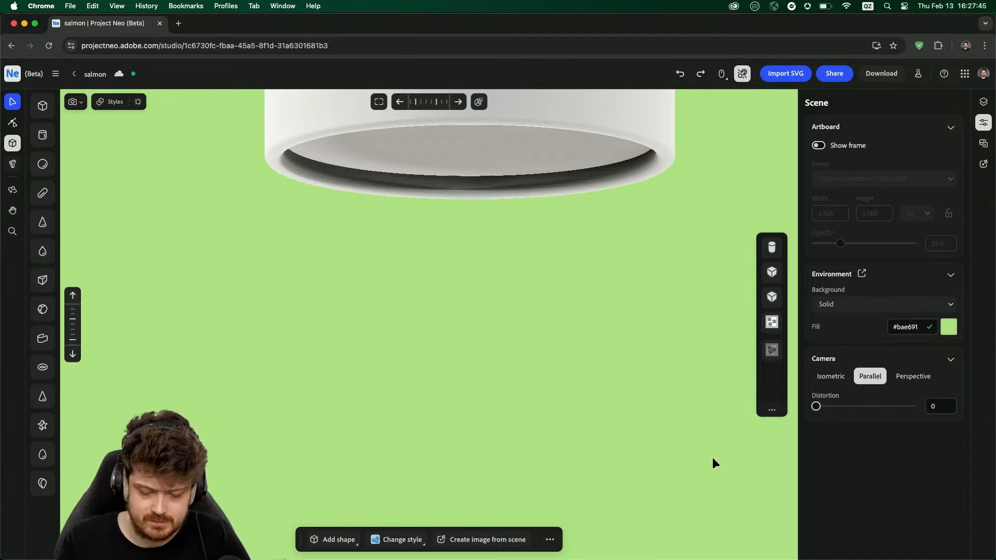
- Round the outer cup cylinder's upper rim with a Top Corner value of 11.9%
middle_drag(483, 237, 475, 552)
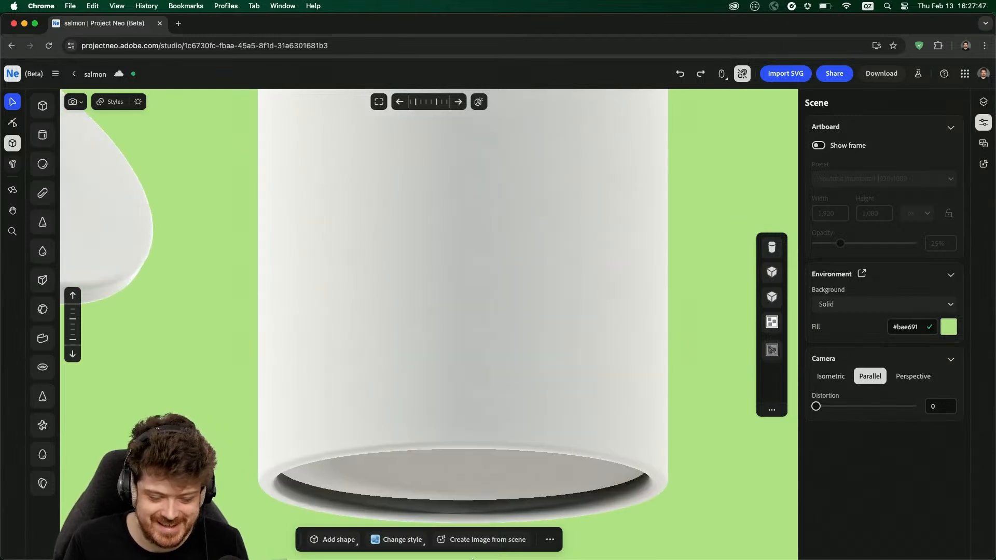
scroll(446, 278, up, 3)
scroll(457, 291, down, 10)
scroll(454, 259, up, 2)
right_drag(454, 258, 490, 258)
click(473, 293)
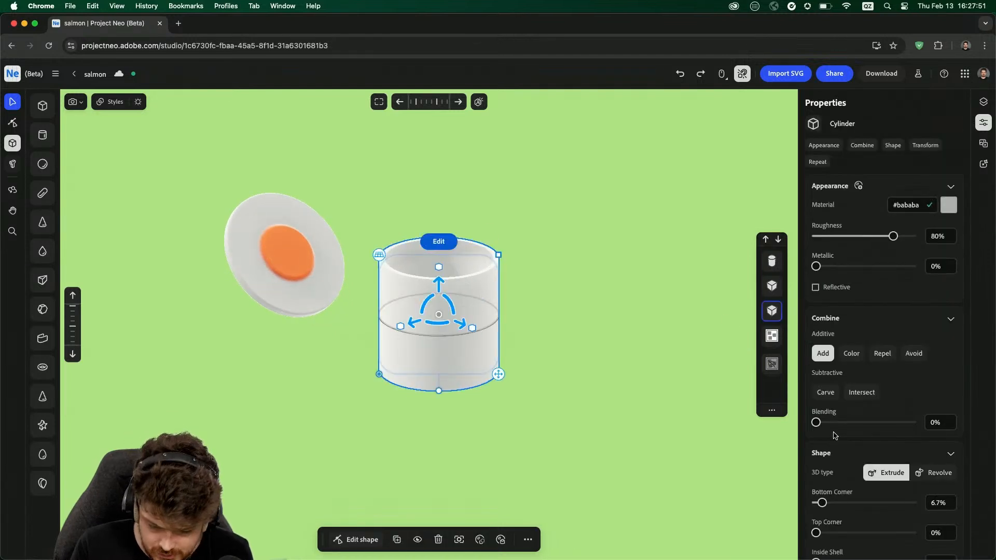
drag(818, 540, 827, 539)
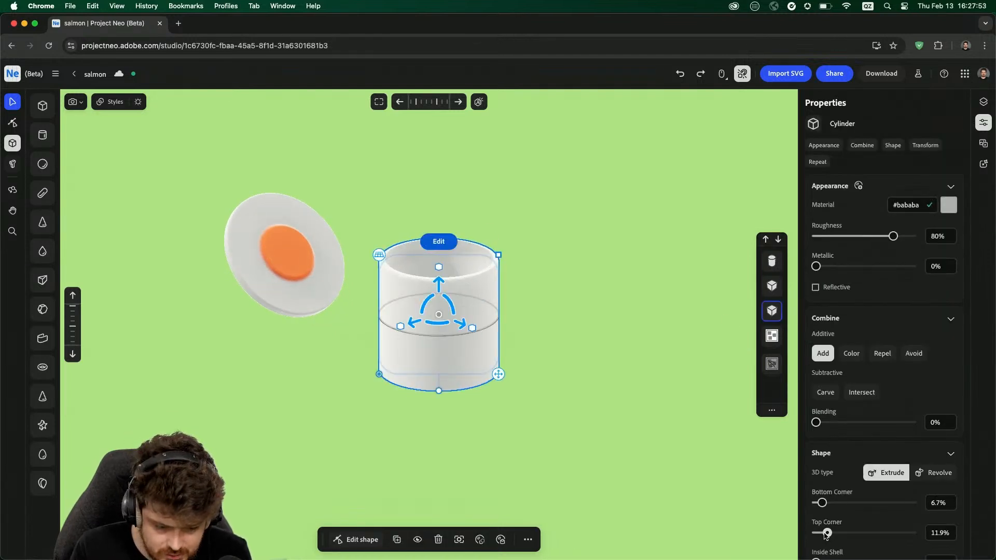
scroll(443, 261, up, 3)
scroll(444, 266, up, 3)
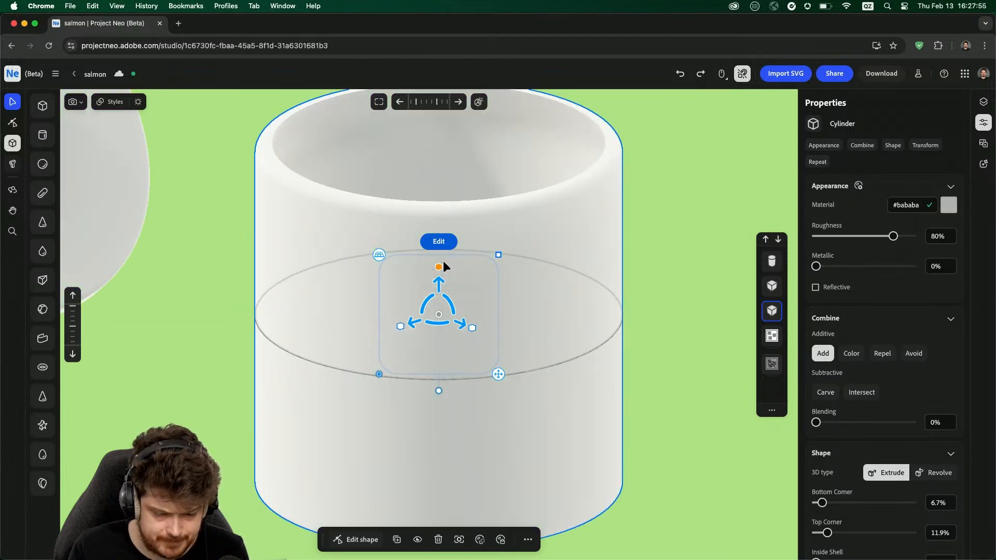
- Set the Blending of the cup's inner carving cylinder to 1.9% and deselect it
click(490, 156)
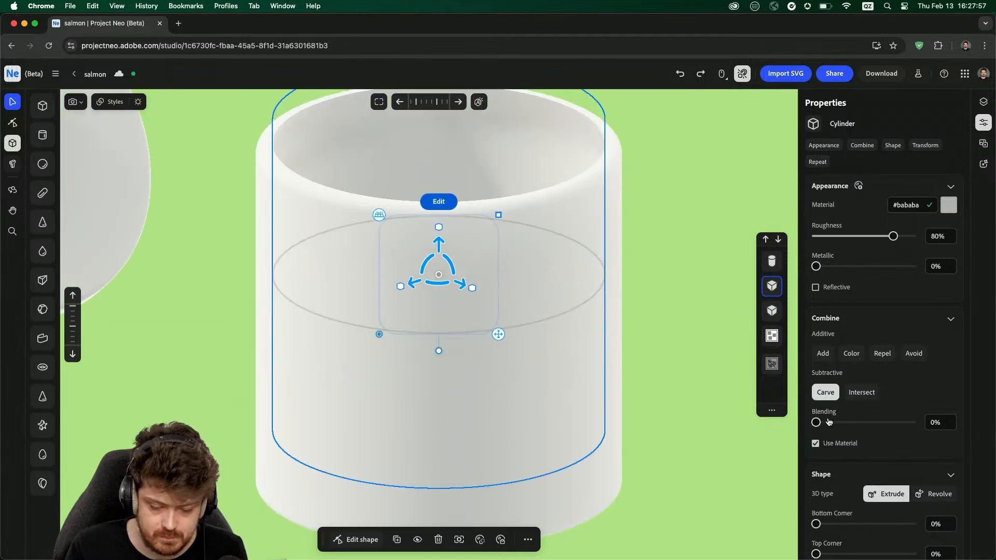
drag(818, 421, 816, 422)
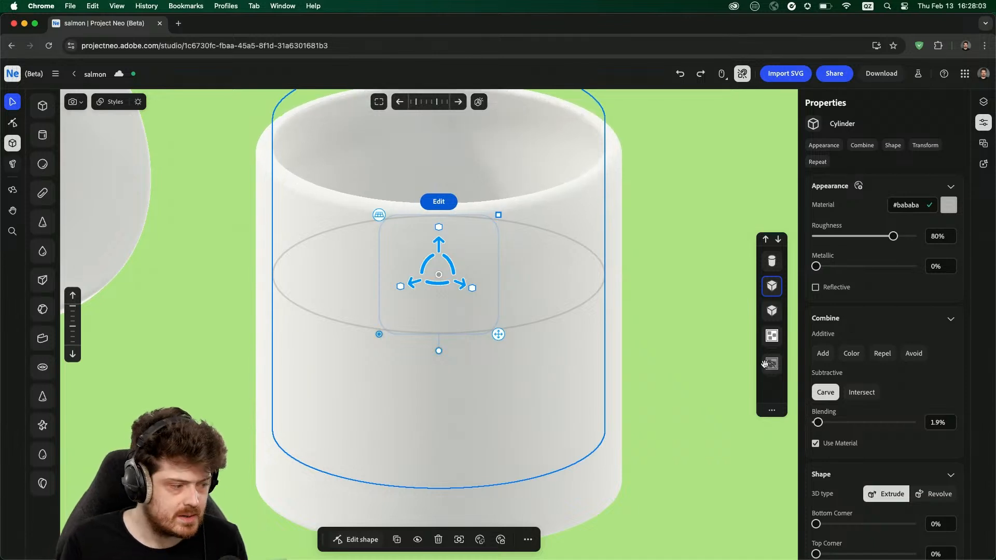
click(711, 308)
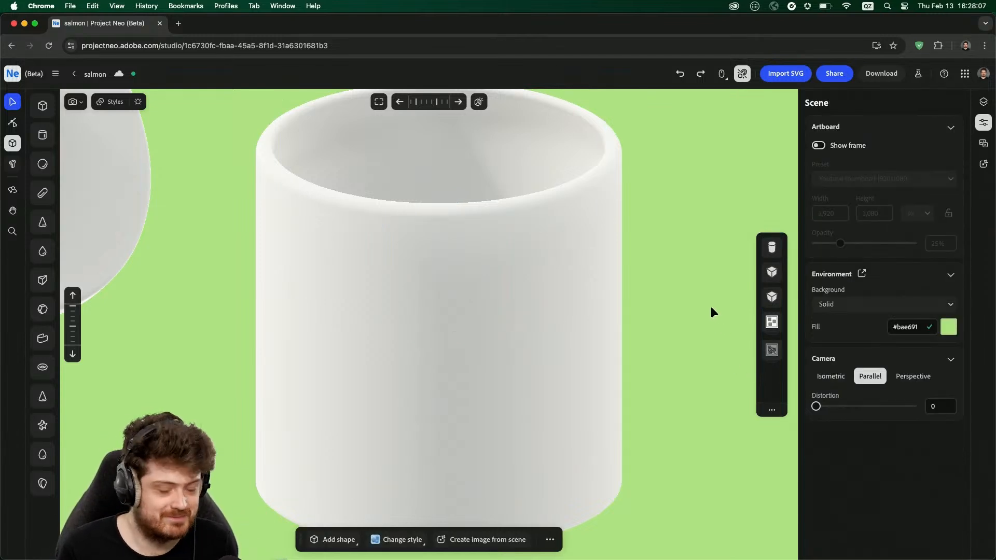
- Add a horseshoe shape to the cup's outer wall and rotate it upright so its open ends face the cup
scroll(622, 310, down, 5)
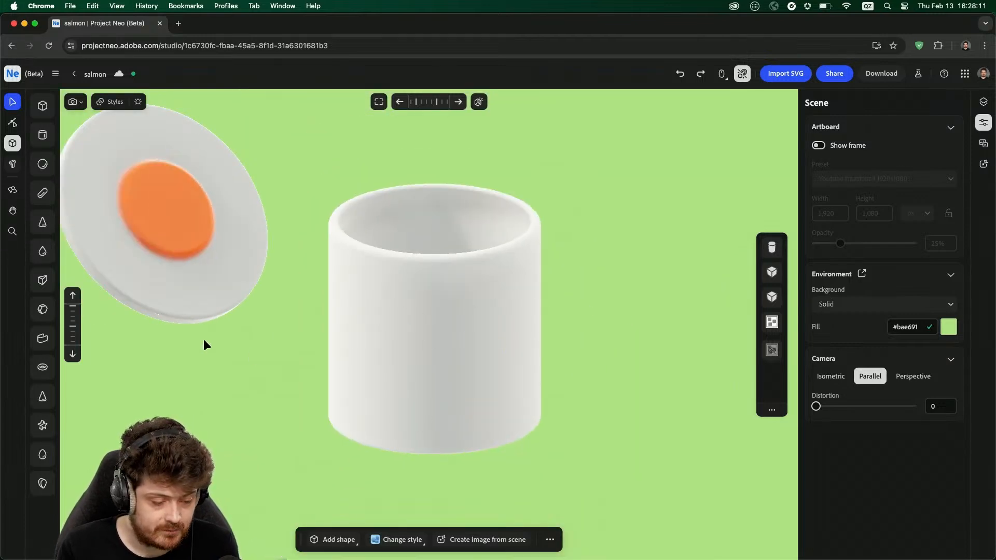
click(43, 338)
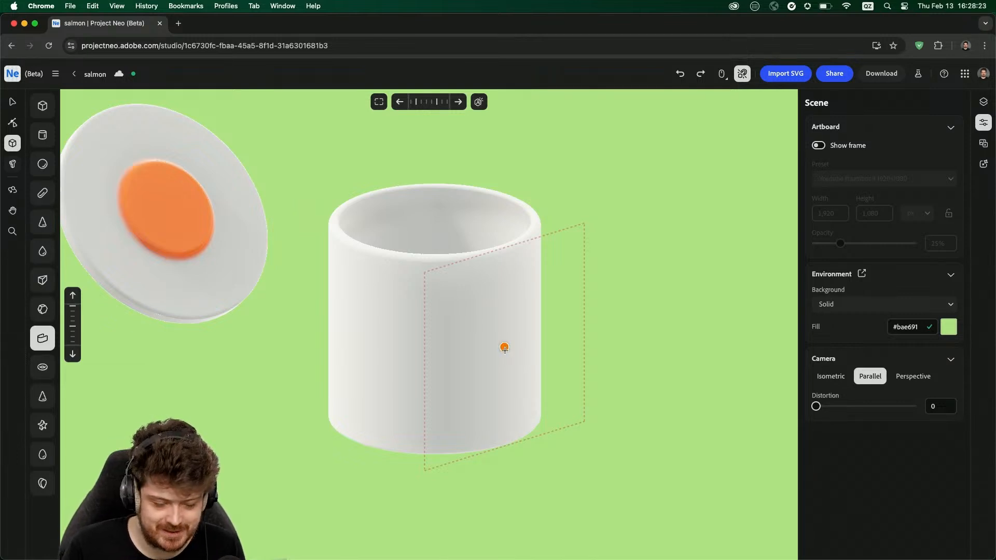
drag(504, 348, 590, 417)
key(v)
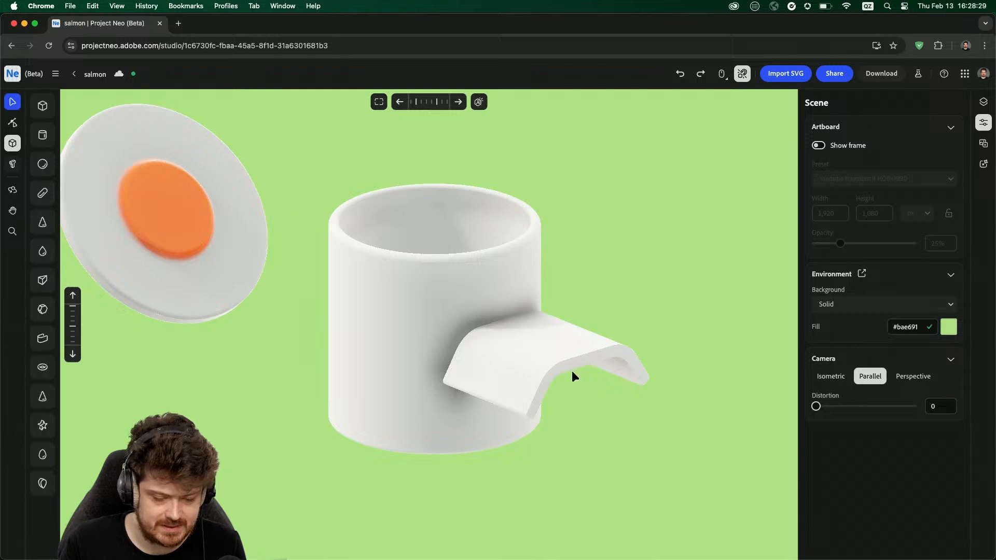
click(561, 359)
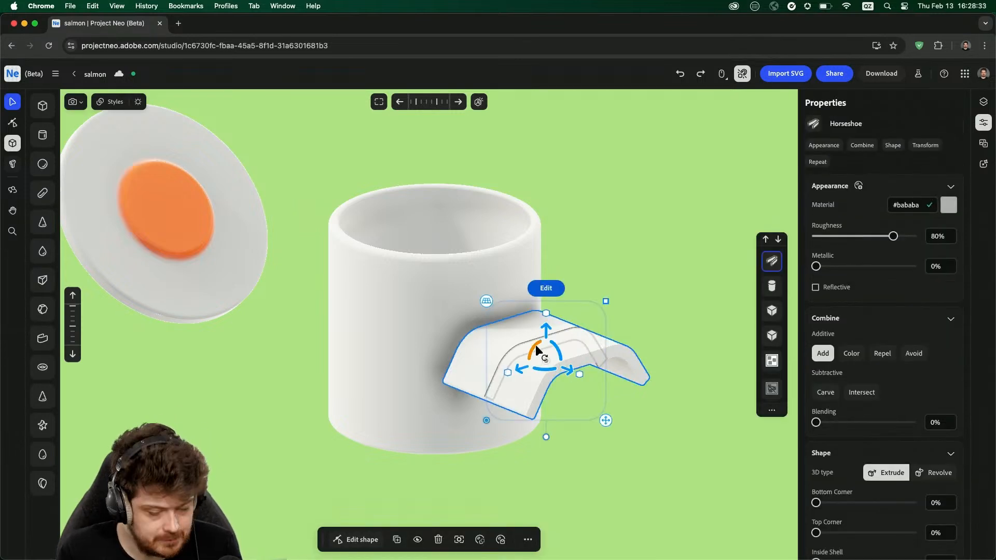
drag(536, 346, 556, 369)
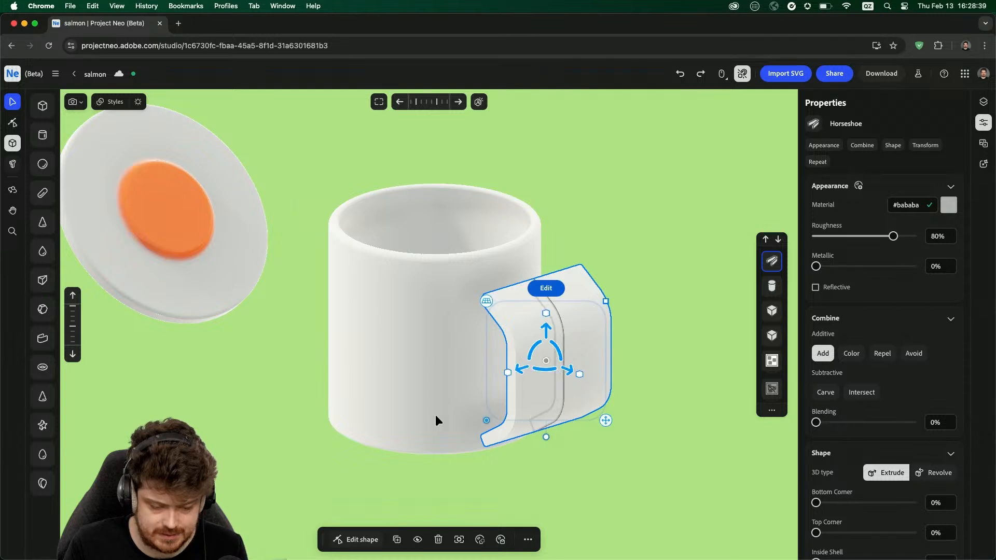
- Move the horseshoe handle sideways in a straight side view until both ends meet the cup's wall
drag(435, 415, 492, 463)
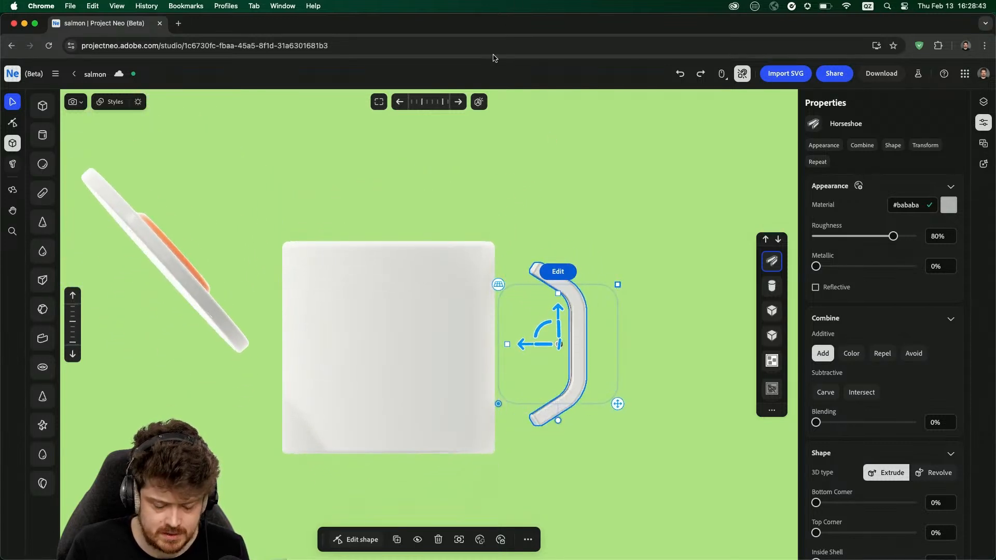
click(482, 106)
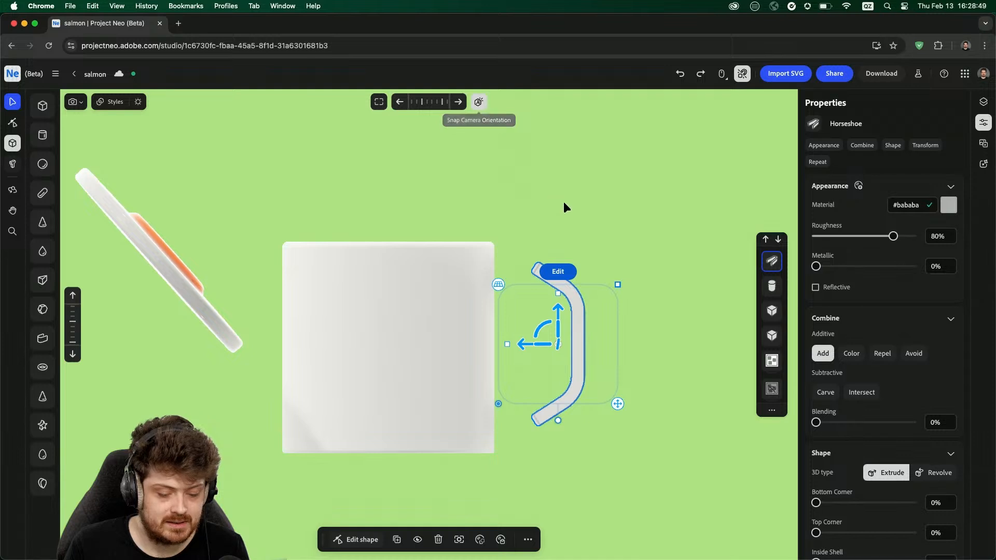
drag(559, 204, 520, 208)
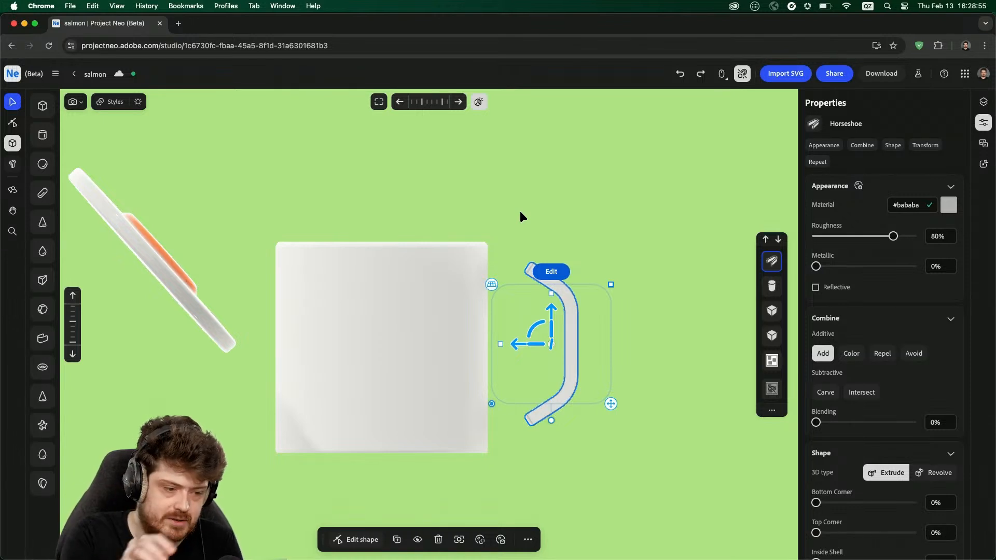
drag(524, 344, 481, 344)
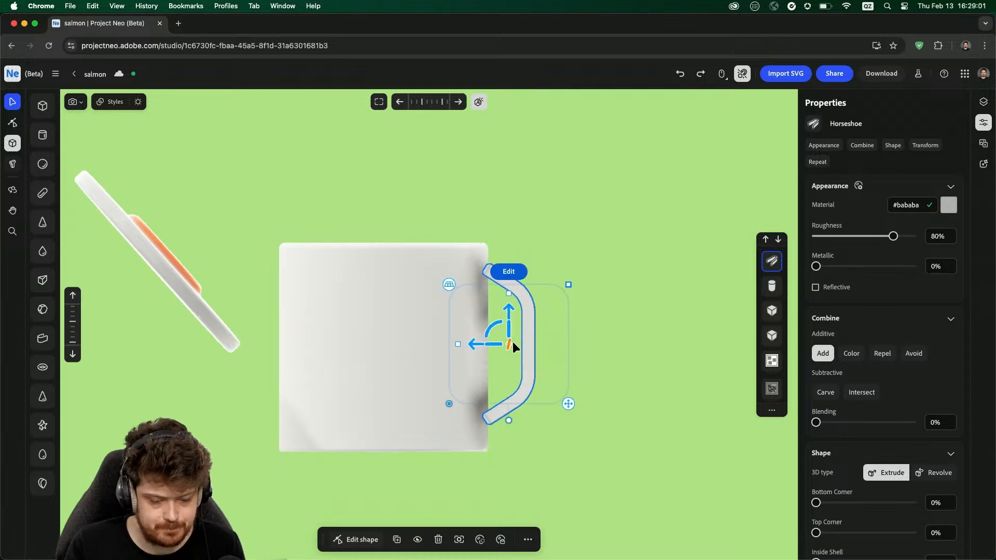
- Narrow the horseshoe handle to a depth of about 0.043 and center it on the cup's side
scroll(512, 342, up, 5)
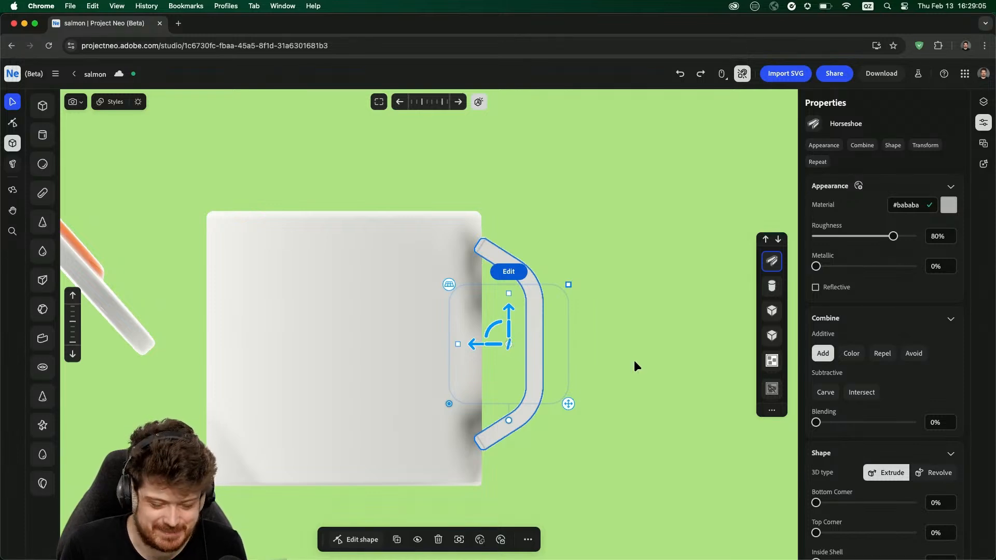
drag(635, 365, 595, 356)
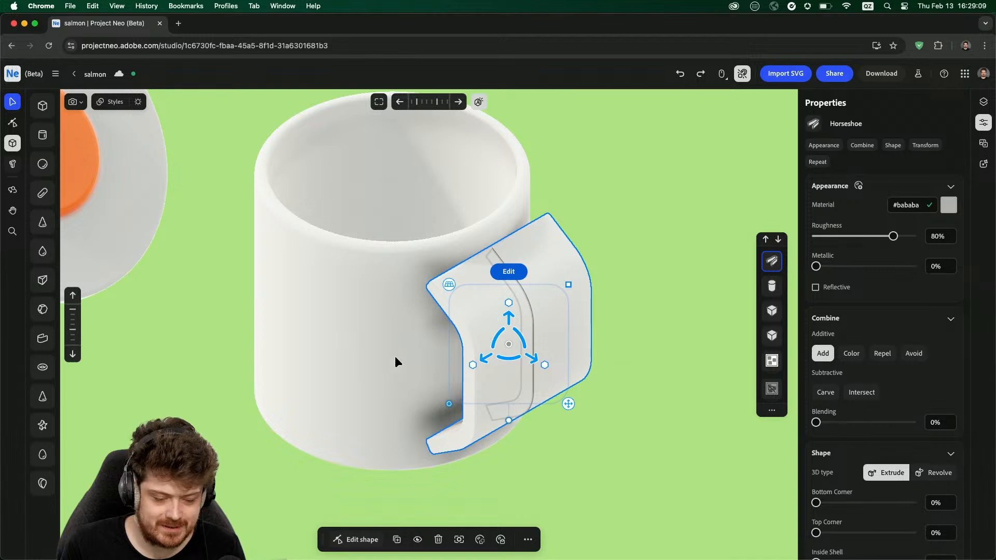
right_drag(396, 358, 414, 325)
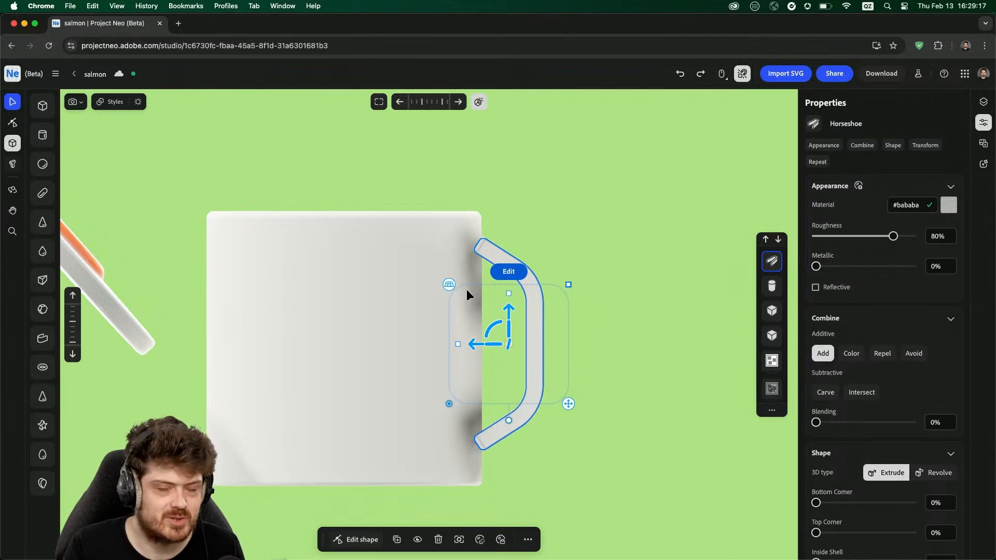
right_drag(622, 347, 573, 348)
mouse_move(464, 343)
mouse_down()
mouse_move(569, 345)
mouse_move(475, 347)
mouse_up()
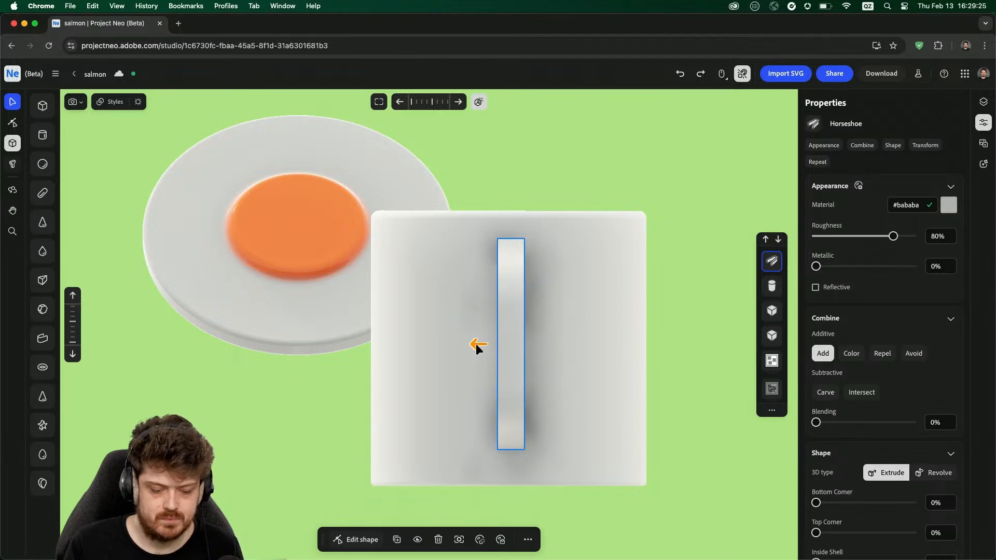
right_drag(670, 333, 693, 344)
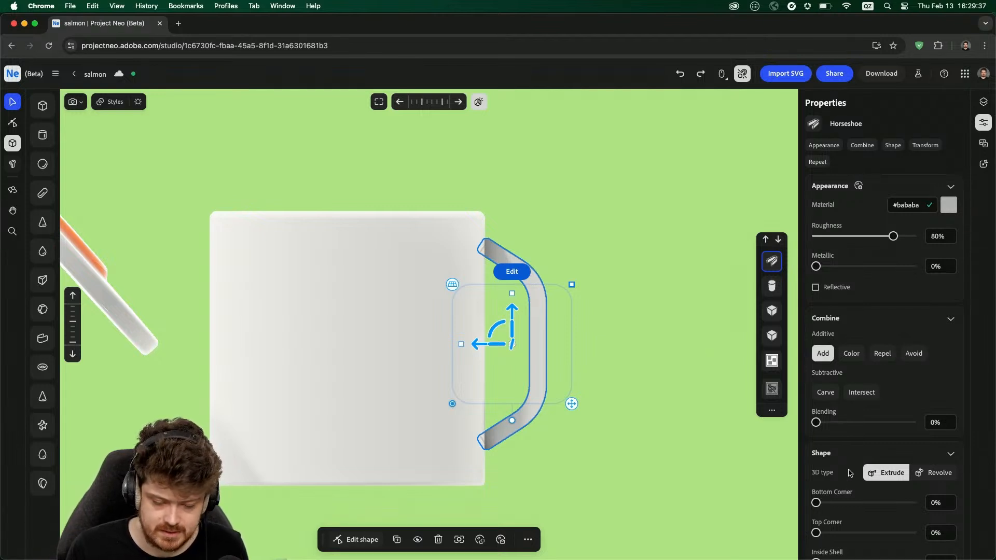
- Thicken the horseshoe handle with an Inflate of 20.3% and round its edge with a Bottom Corner of 14.7%
scroll(887, 443, down, 10)
scroll(884, 421, up, 5)
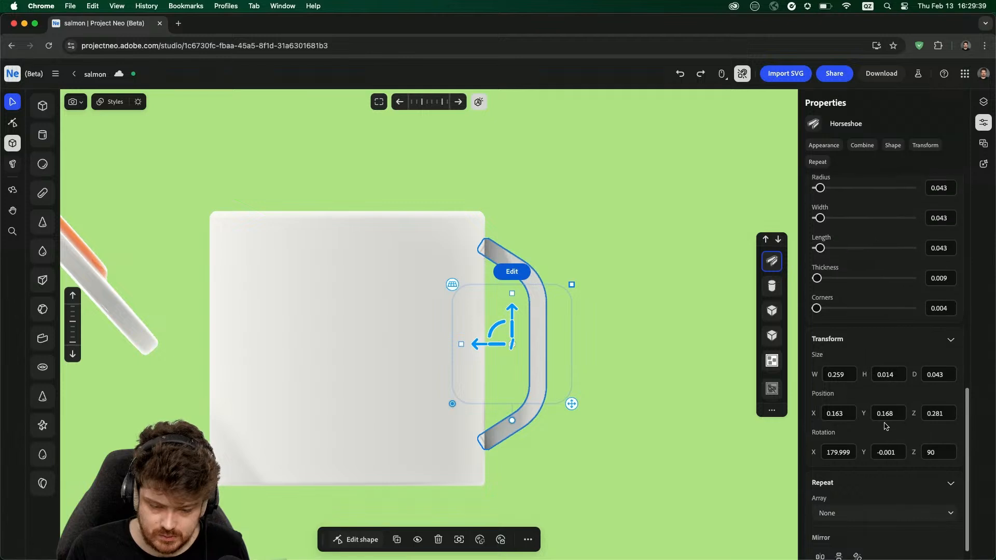
scroll(883, 422, down, 4)
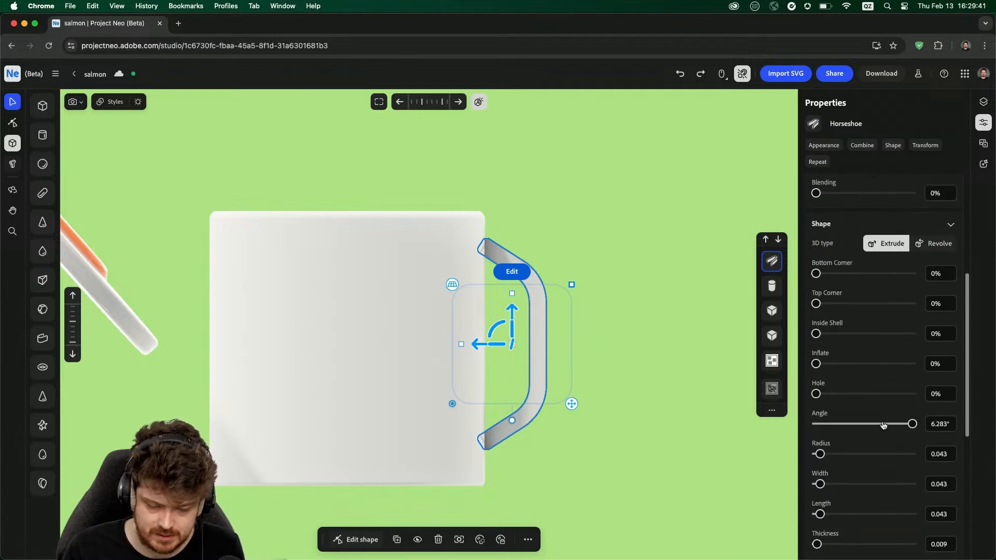
scroll(883, 424, down, 2)
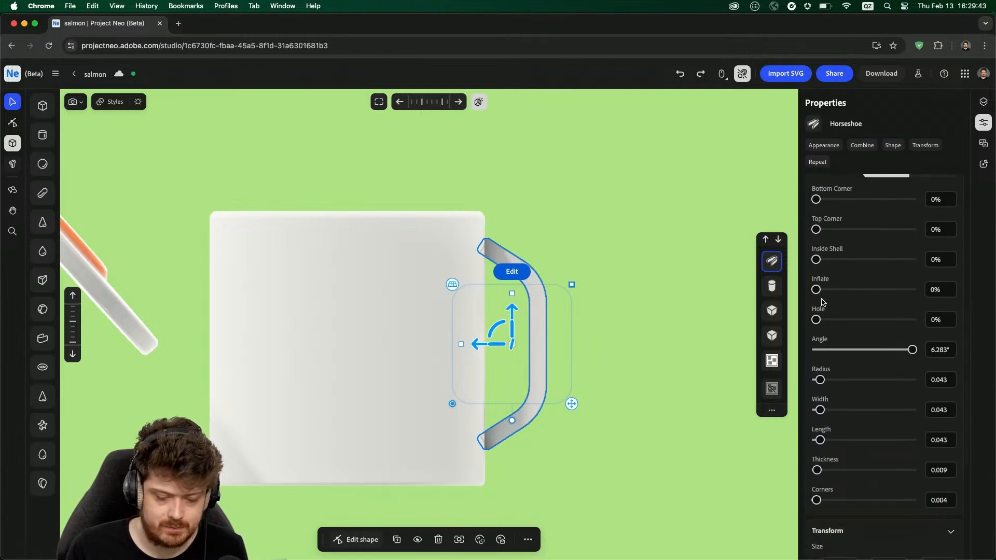
drag(818, 291, 834, 291)
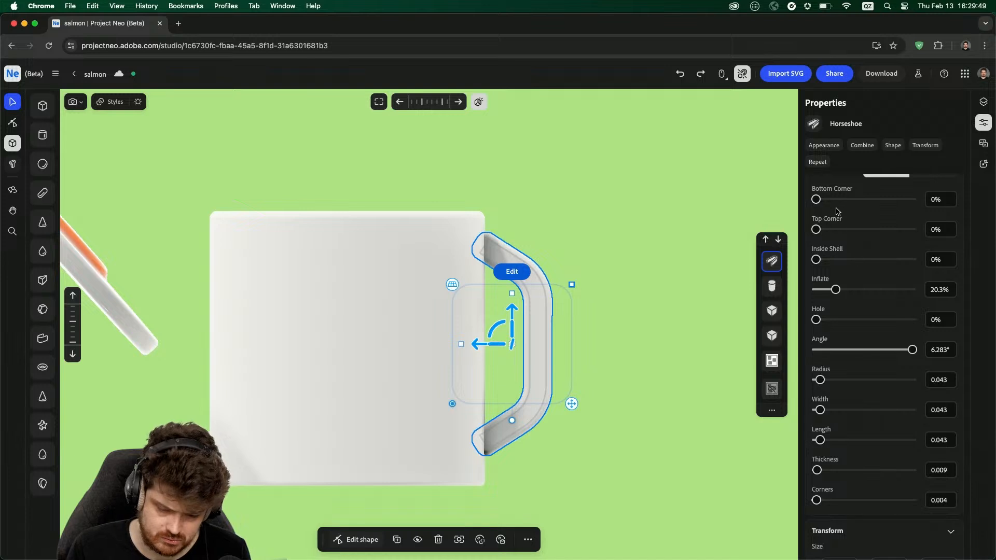
drag(816, 201, 831, 202)
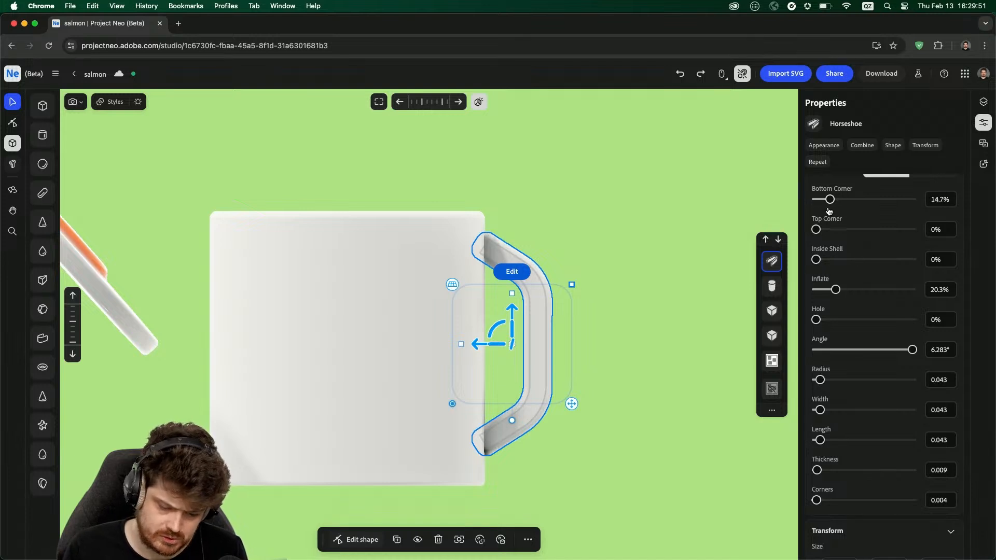
- Set the horseshoe handle's Radius to 0.027, Length to 0.055 and Corners to 0.003
mouse_move(823, 383)
mouse_down()
mouse_move(841, 382)
mouse_move(817, 382)
mouse_up()
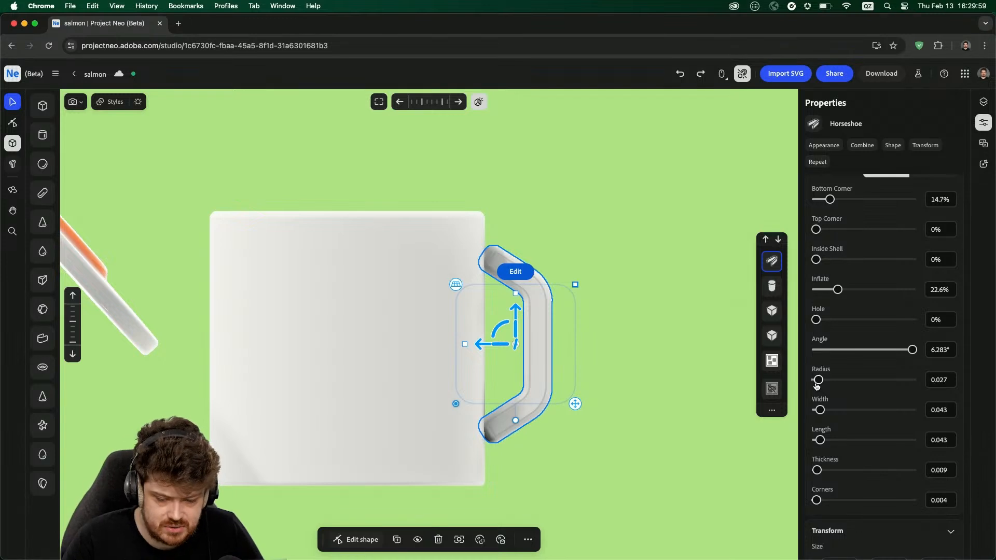
drag(820, 440, 819, 440)
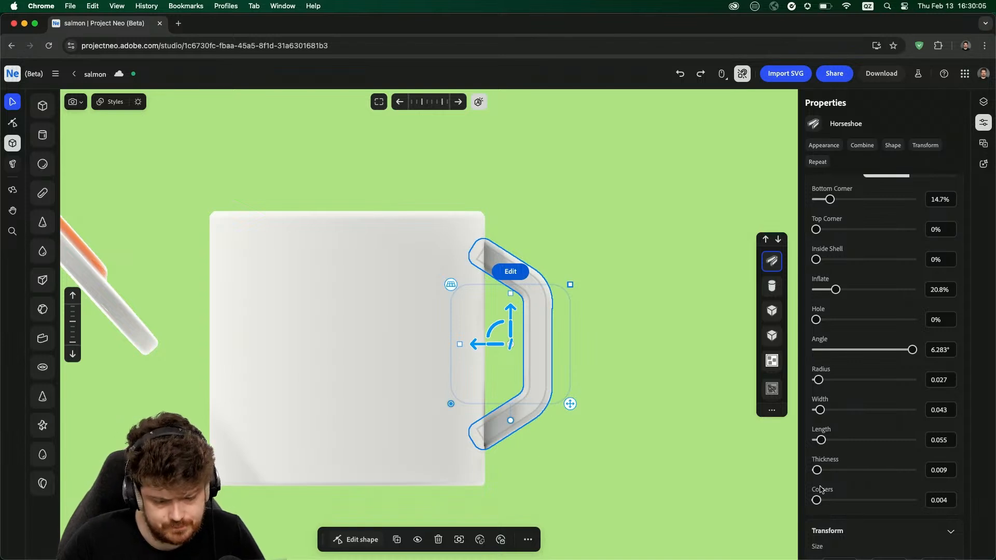
mouse_move(817, 500)
mouse_down()
mouse_move(826, 502)
mouse_move(813, 504)
mouse_up()
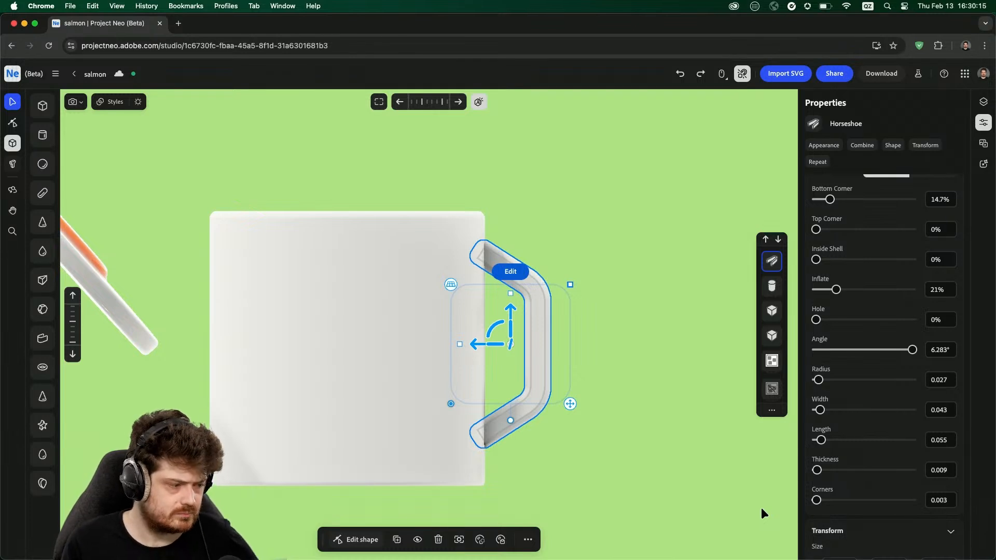
- Reshape the horseshoe into a rounded C with its ends curling into the cup, and raise its Bottom Corner to 67.5%
click(584, 186)
click(535, 304)
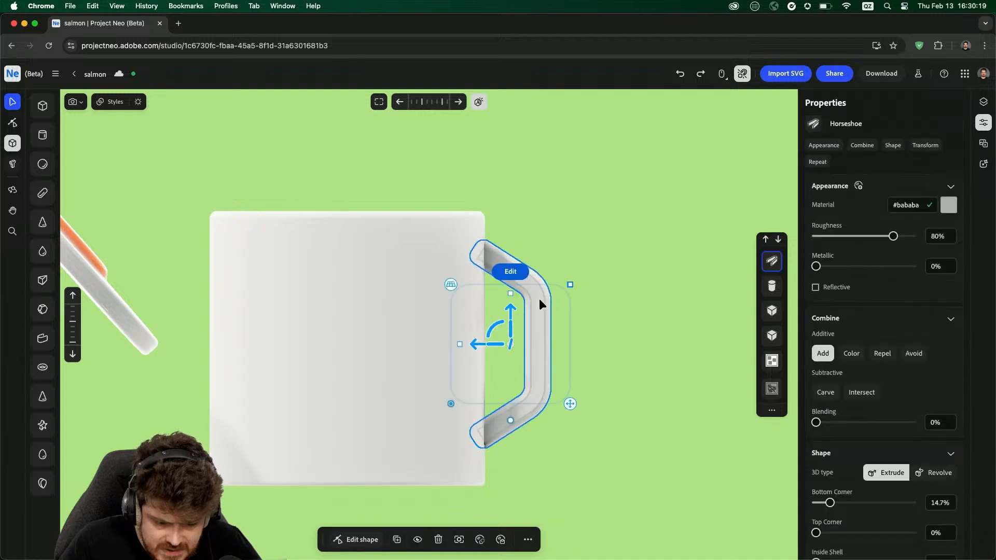
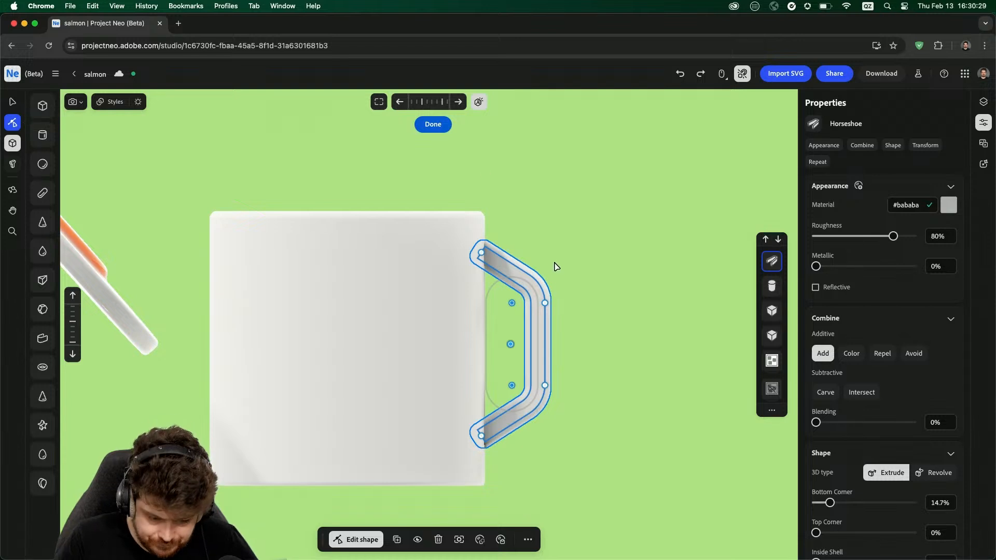
scroll(527, 288, up, 2)
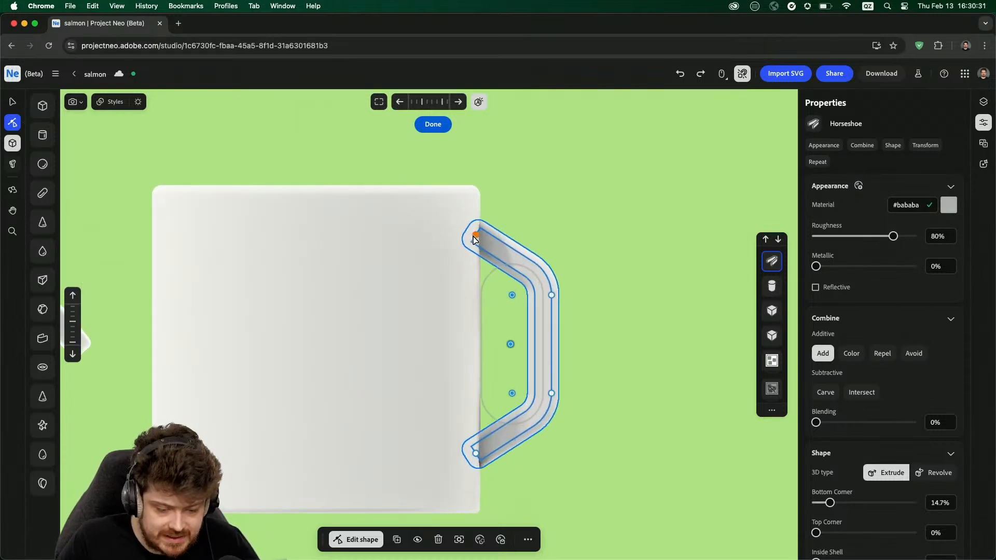
drag(473, 240, 463, 279)
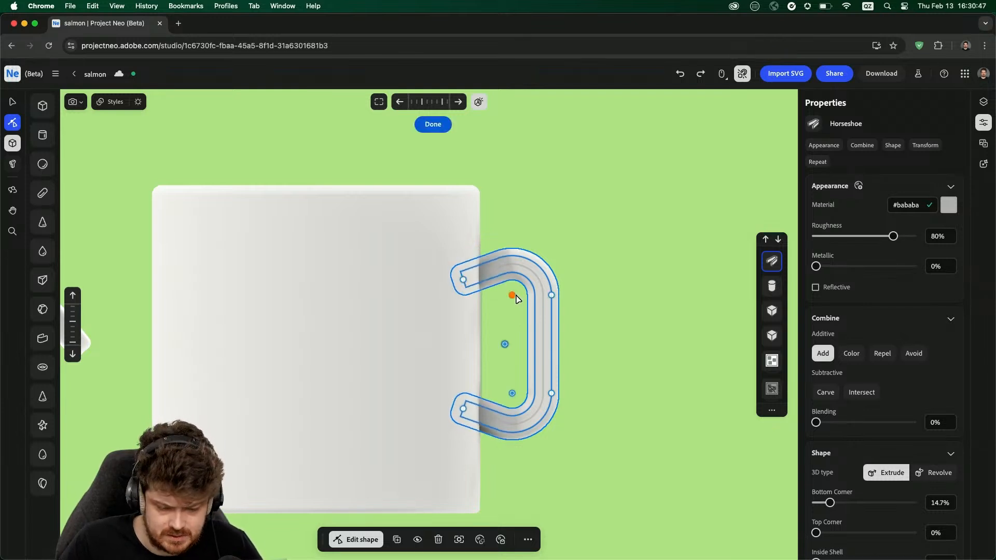
drag(516, 299, 496, 330)
drag(459, 276, 462, 291)
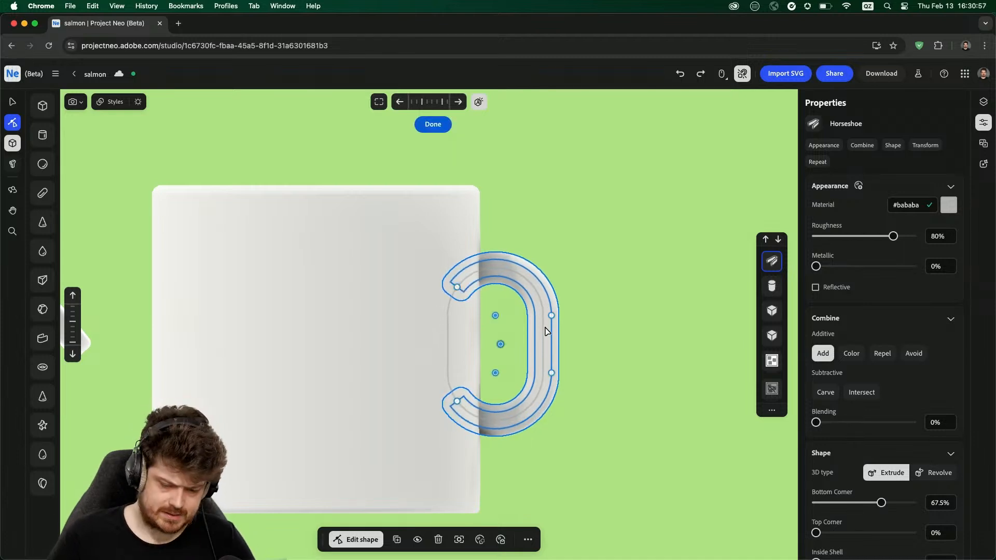
- Finish shape editing, shift the C-shaped handle slightly outward from the cup and deselect it
key(v)
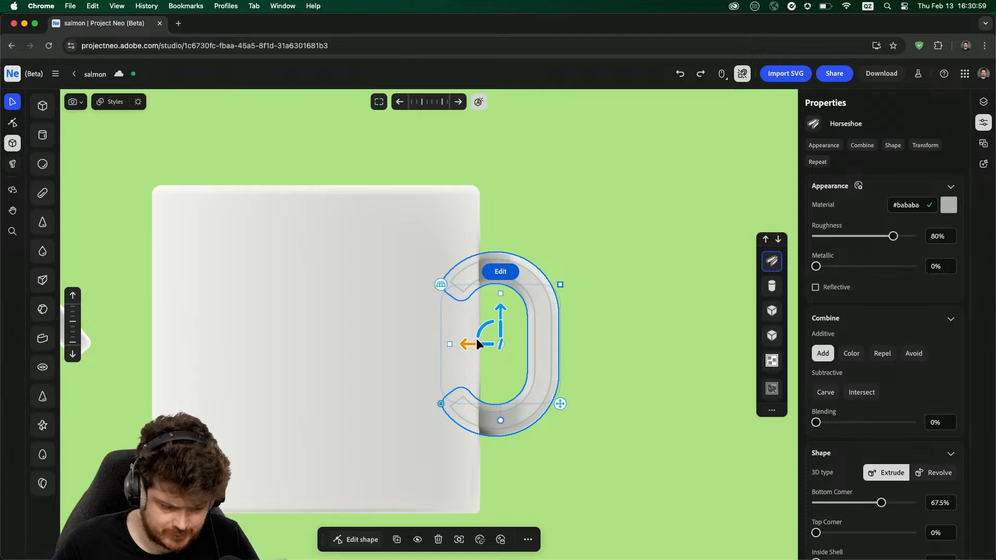
drag(462, 343, 471, 344)
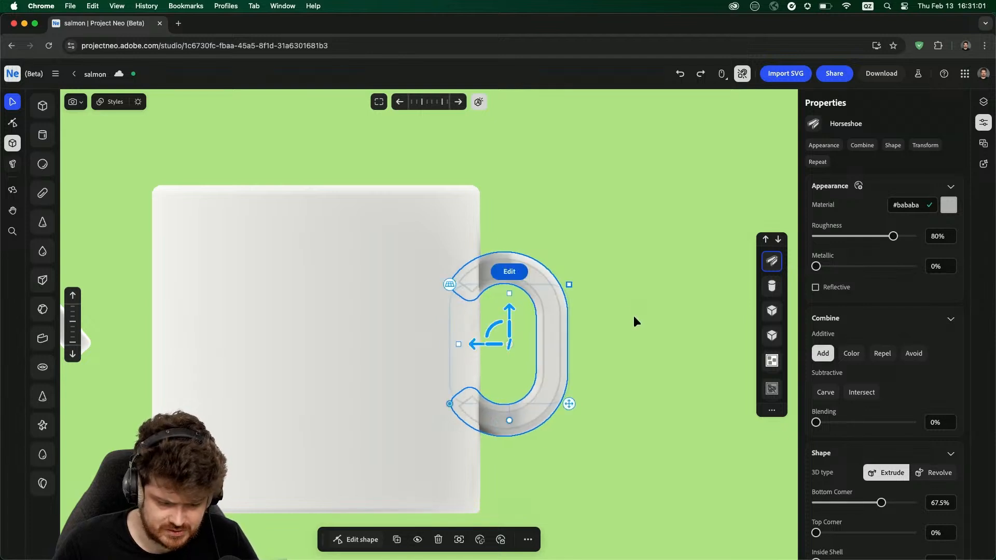
drag(633, 316, 572, 300)
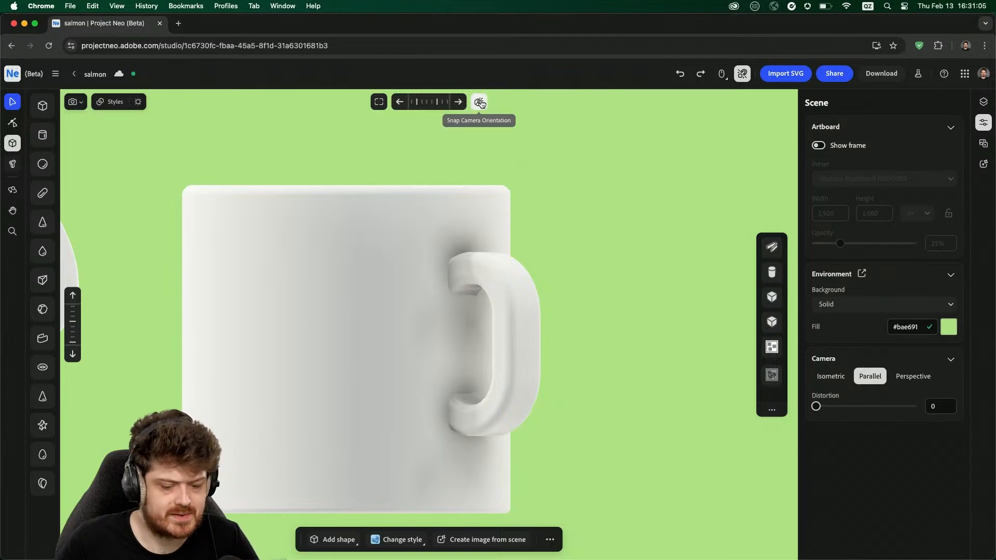
drag(598, 225, 572, 256)
- Merge the handle smoothly into the cup wall with a Blending value of 10.7% and deselect it
click(493, 294)
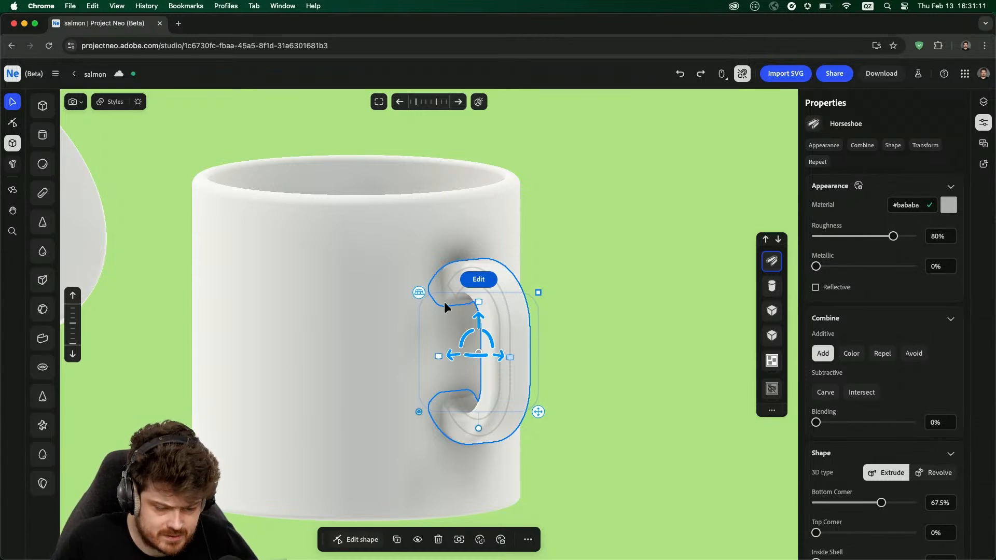
scroll(438, 303, up, 5)
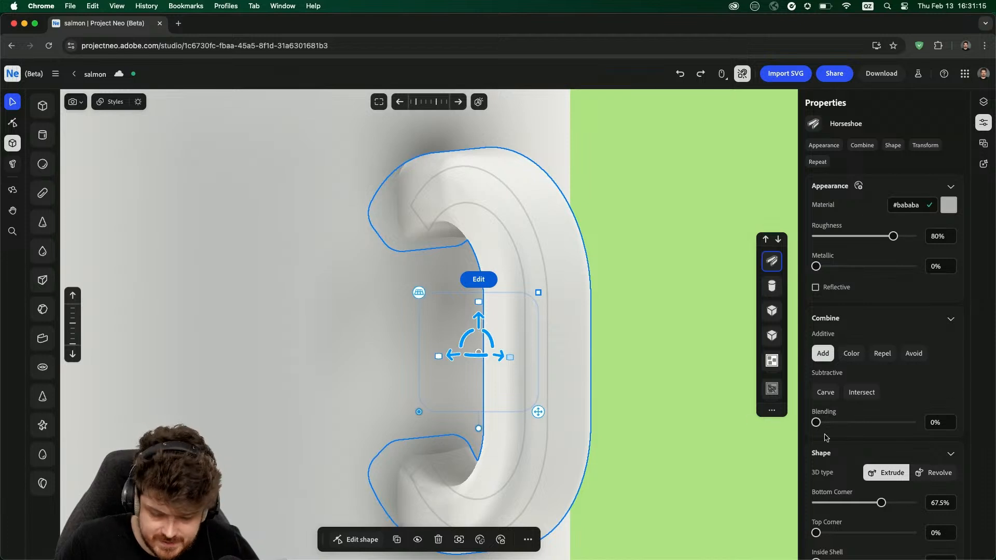
mouse_move(817, 426)
mouse_down()
mouse_move(905, 414)
mouse_move(815, 425)
mouse_move(824, 426)
mouse_up()
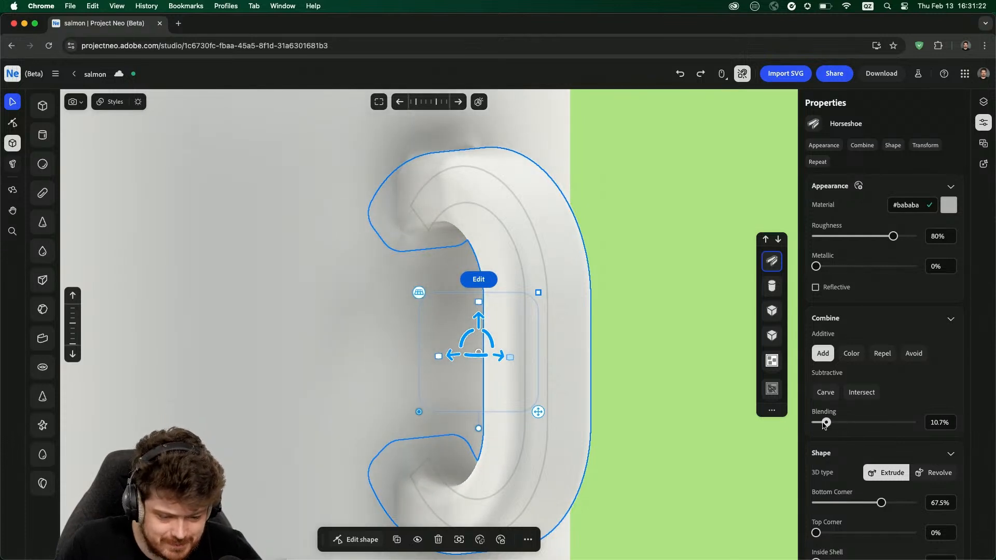
scroll(626, 334, down, 5)
click(623, 338)
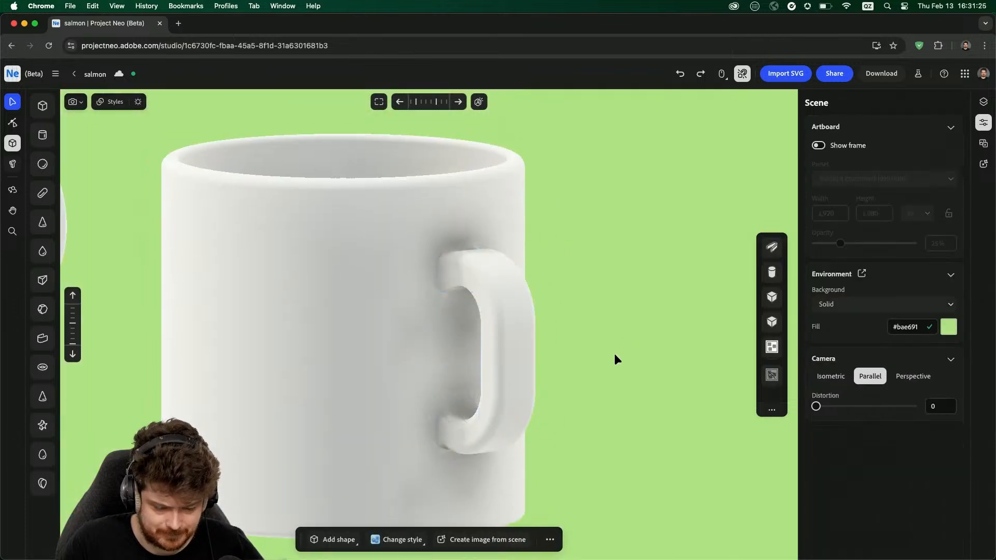
scroll(614, 355, up, 4)
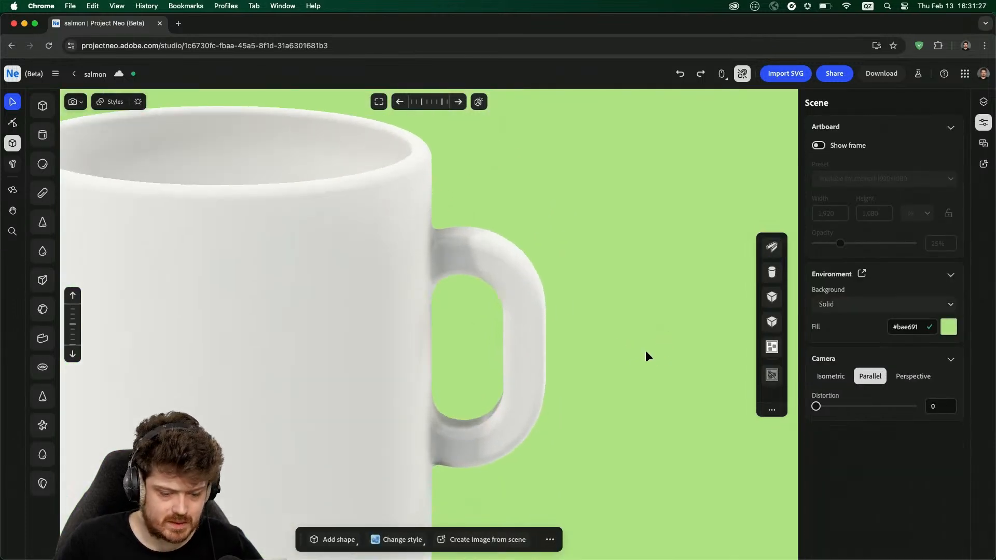
- Give the cup's outer cylinder the pink material #e66cbf with Roughness 5.9% and make it Reflective
scroll(645, 351, down, 4)
click(429, 338)
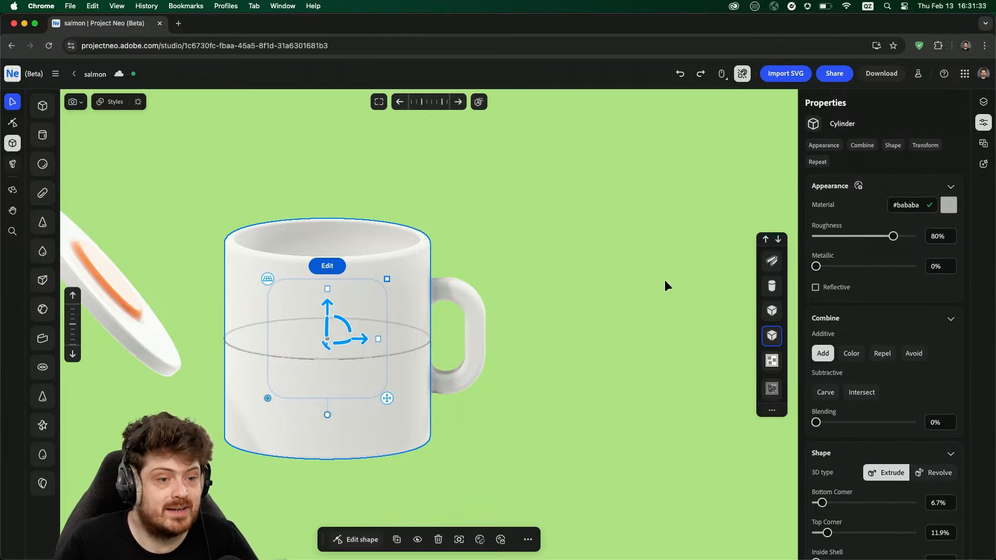
scroll(477, 294, up, 1)
scroll(477, 294, down, 4)
scroll(477, 293, up, 5)
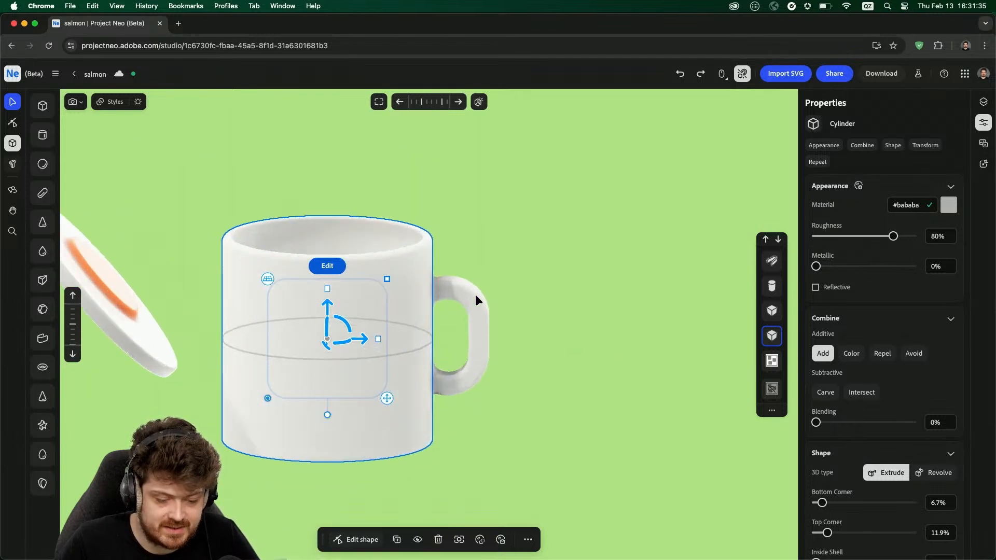
click(949, 205)
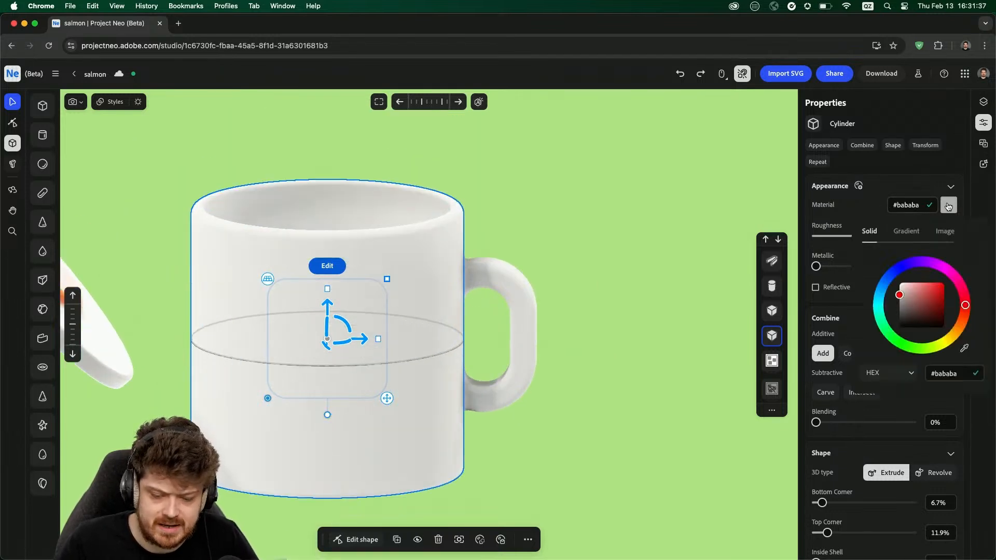
drag(945, 275, 924, 291)
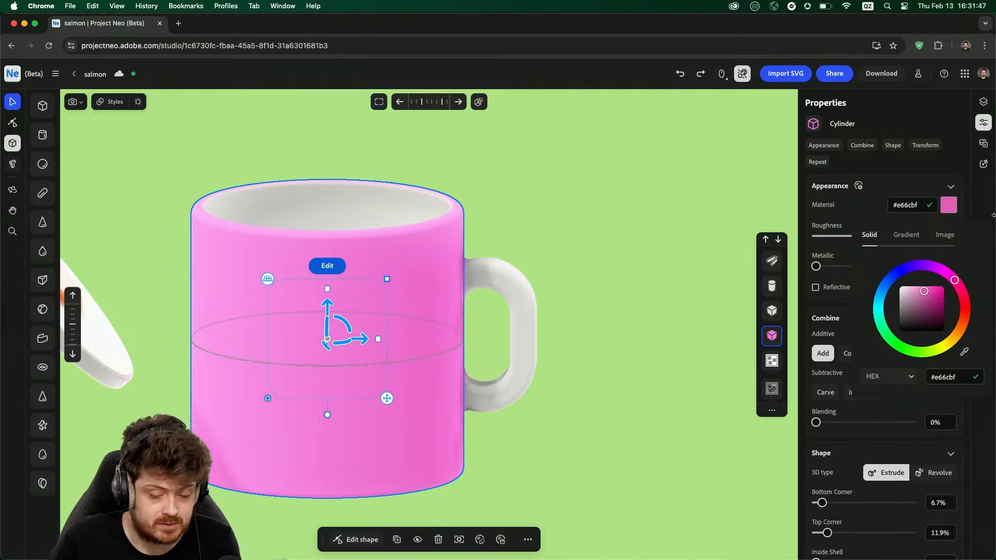
mouse_move(821, 236)
mouse_down()
mouse_move(811, 237)
mouse_move(821, 236)
mouse_up()
click(816, 288)
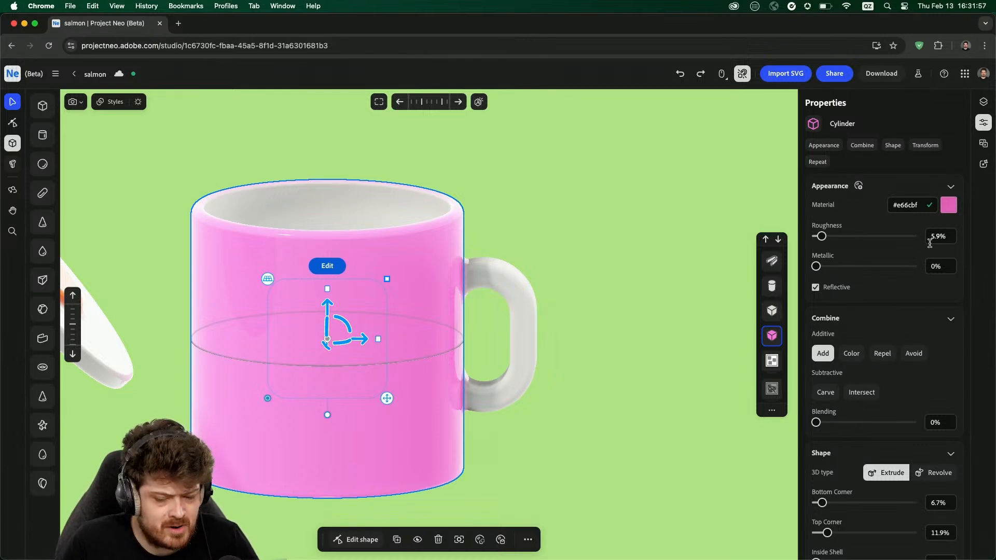
- Copy the pink cup body's material and paste it onto the horseshoe handle
click(524, 347)
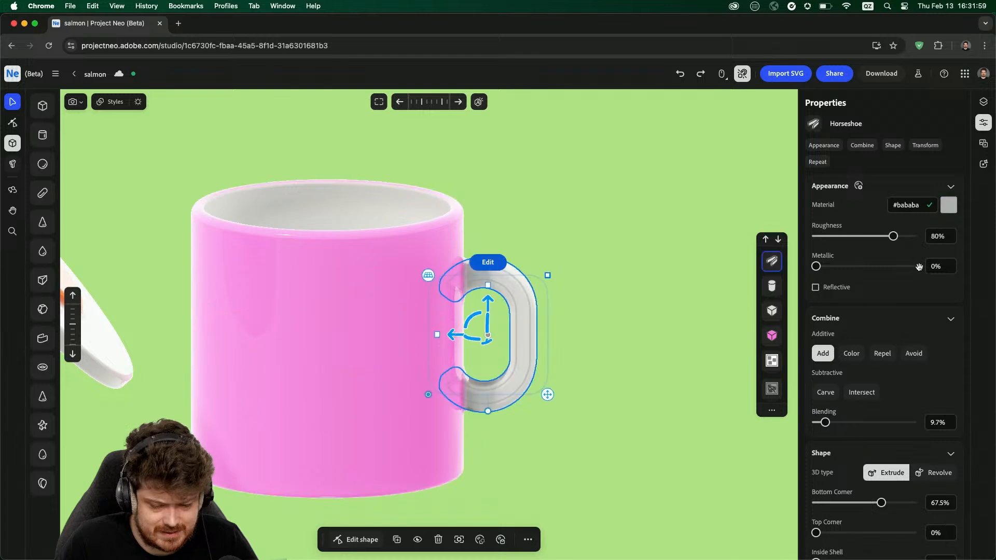
click(307, 306)
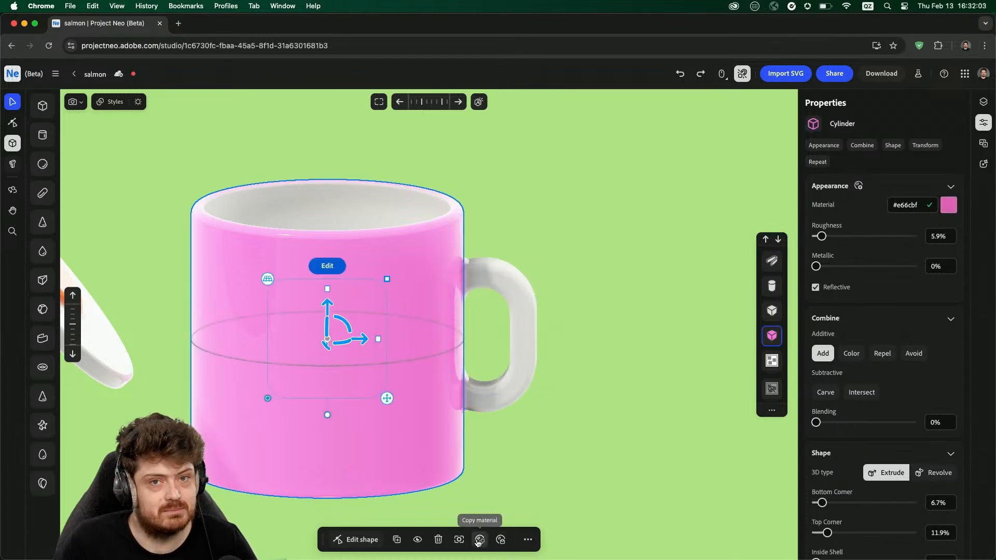
click(505, 379)
click(501, 538)
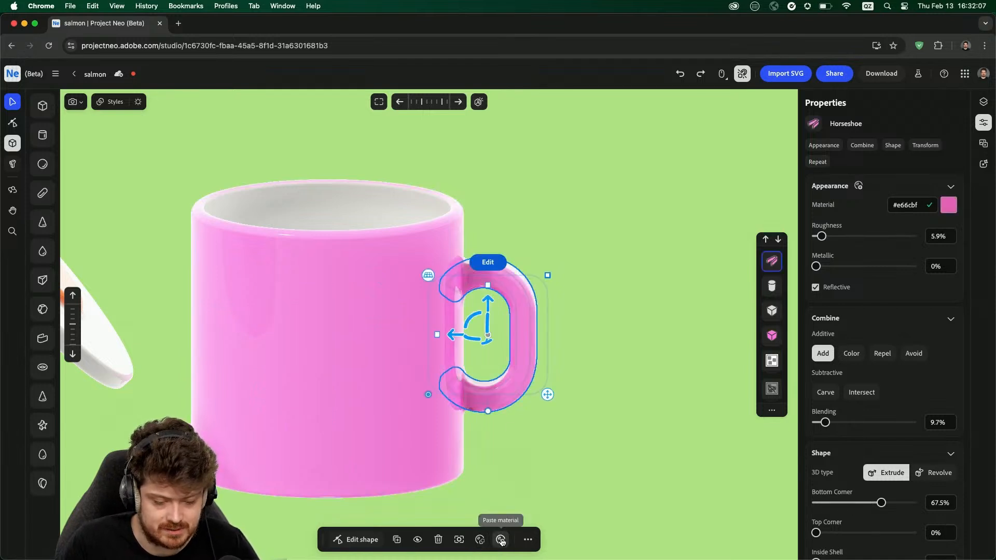
- Paste the copied pink material onto the inner carving cylinder of the cup and deselect it
click(297, 185)
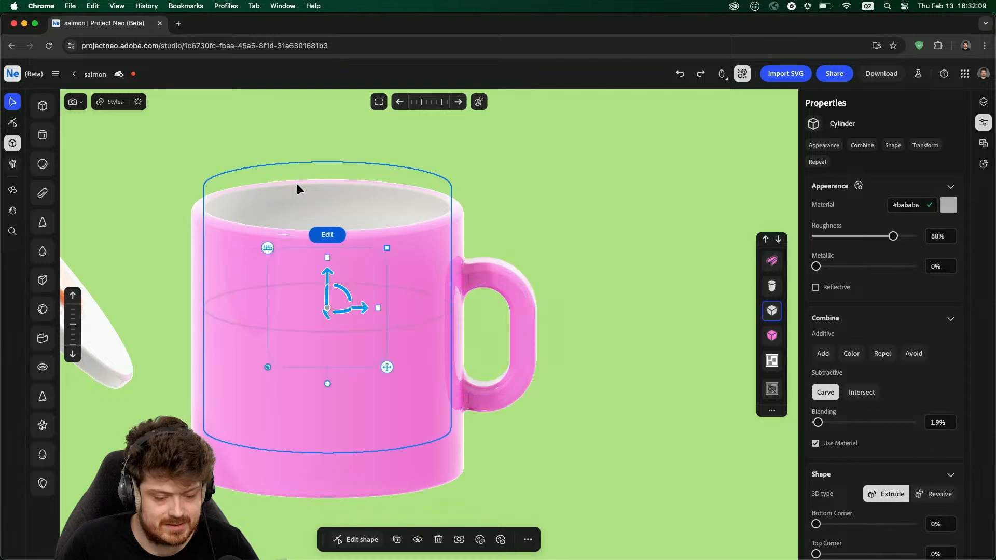
click(502, 541)
click(606, 304)
right_drag(605, 303, 570, 328)
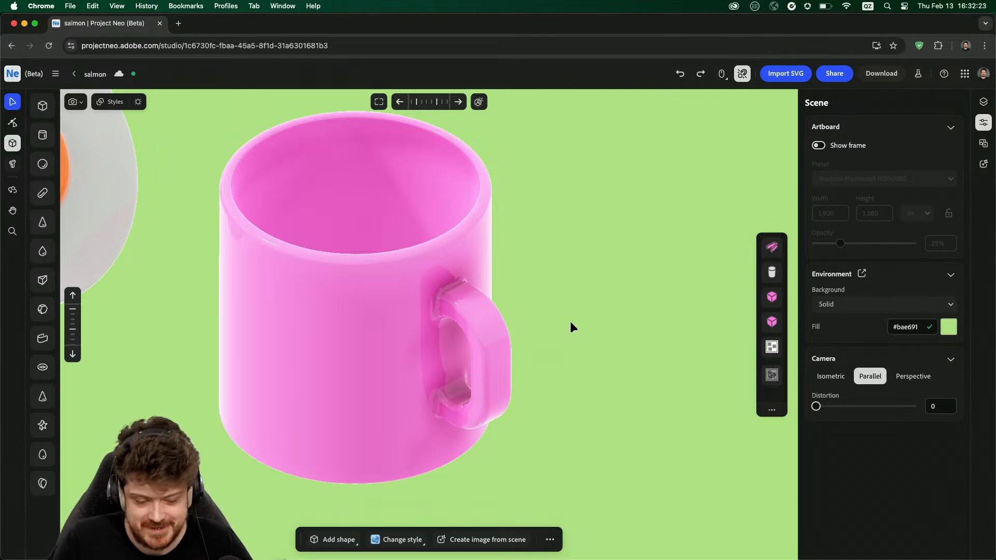
right_drag(569, 328, 593, 293)
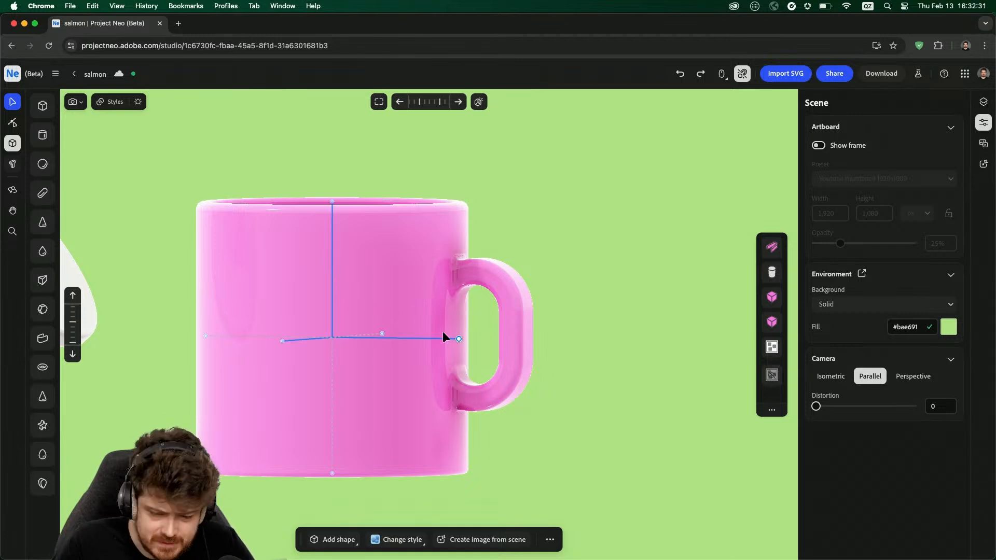
- Draw a hollow cone in the empty space beside the mug's handle and select it
click(52, 228)
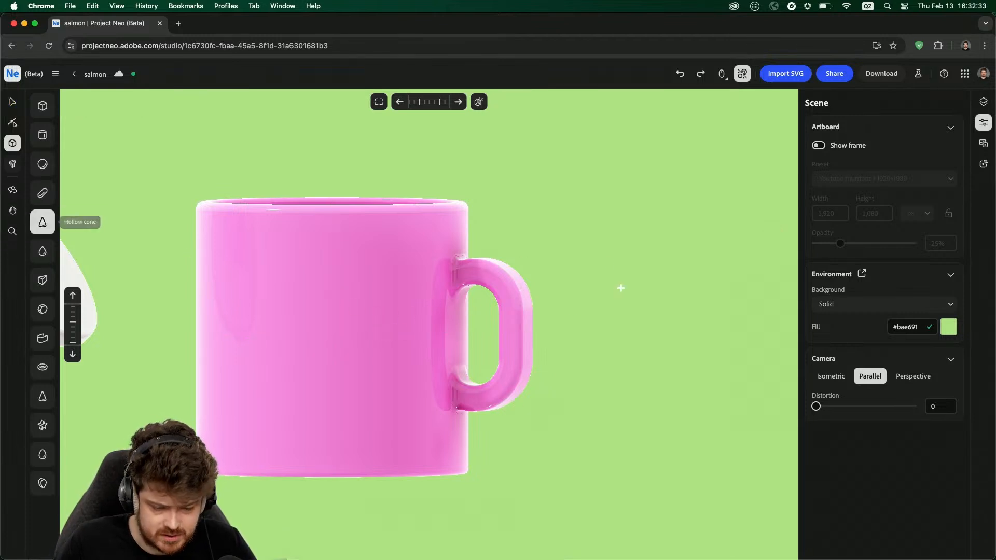
drag(627, 258, 741, 333)
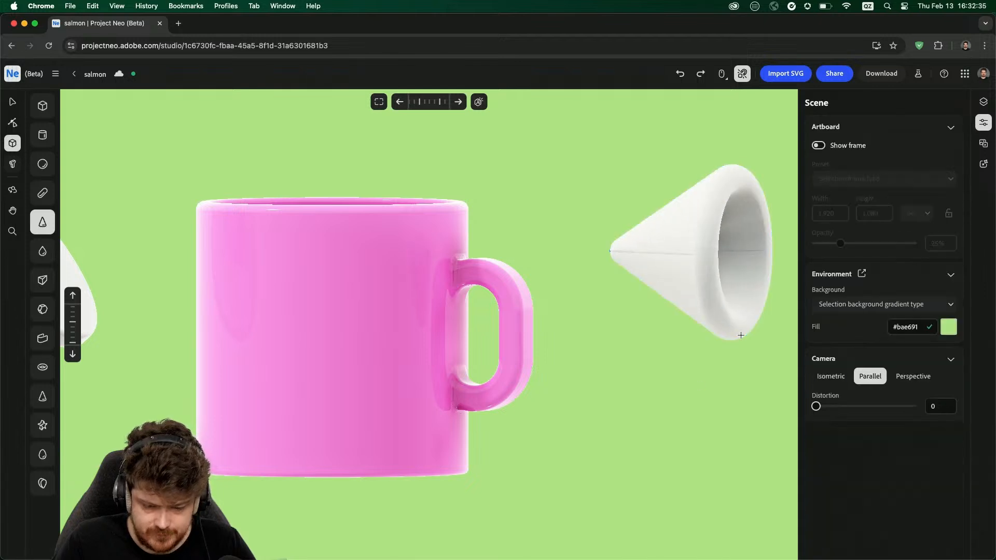
right_drag(690, 388, 681, 406)
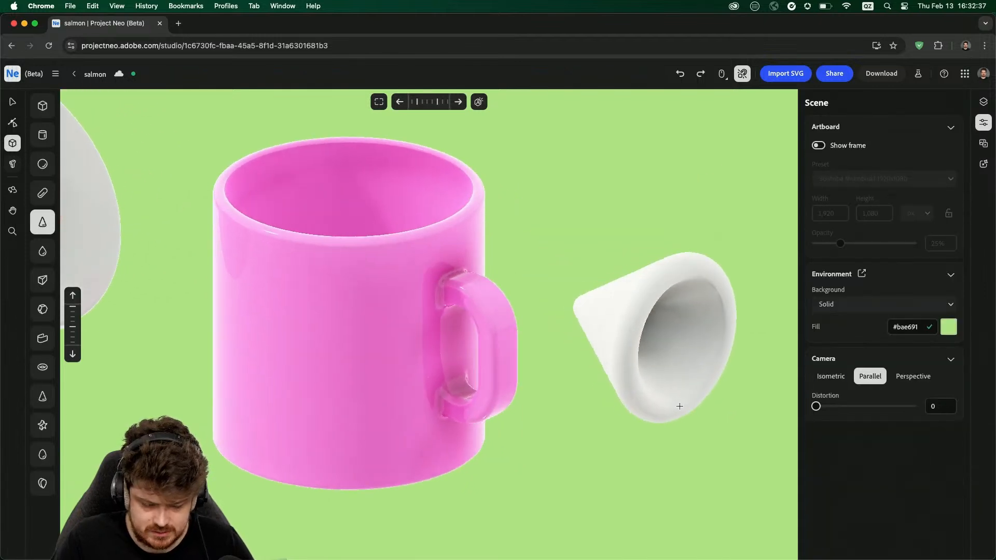
click(671, 351)
right_drag(580, 335, 520, 457)
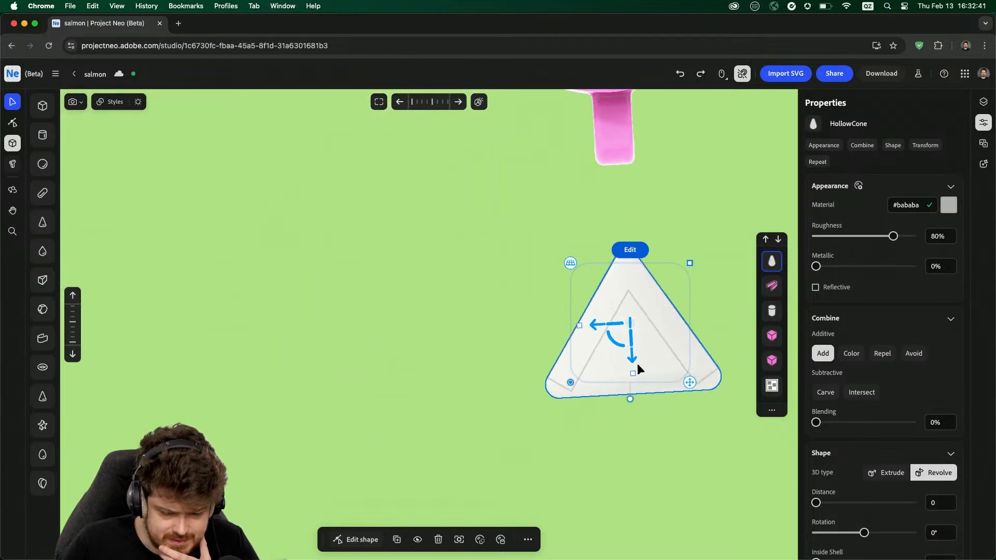
- Reshape the revolved hollow cone into an open cup-like tube with a revolve Distance of 0.056
click(13, 122)
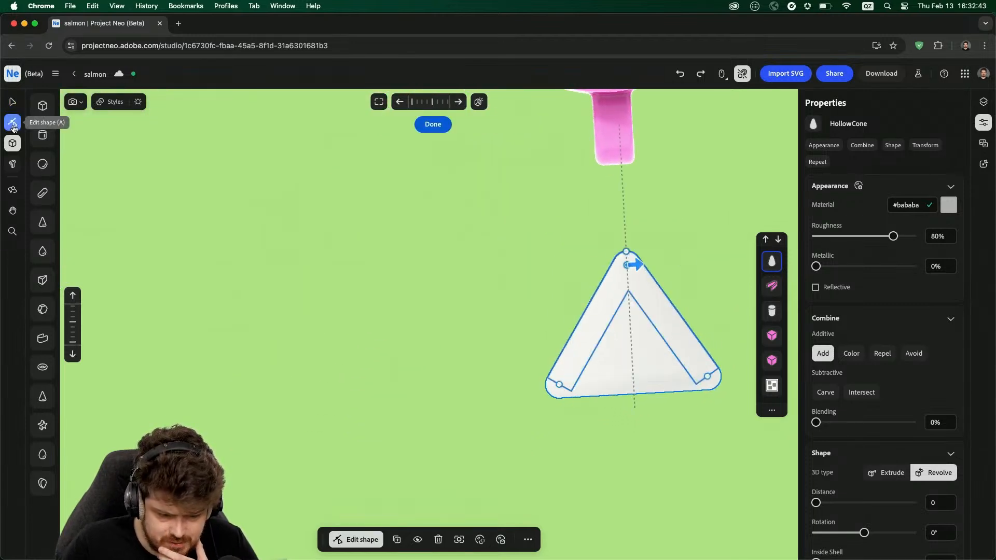
drag(634, 262, 649, 263)
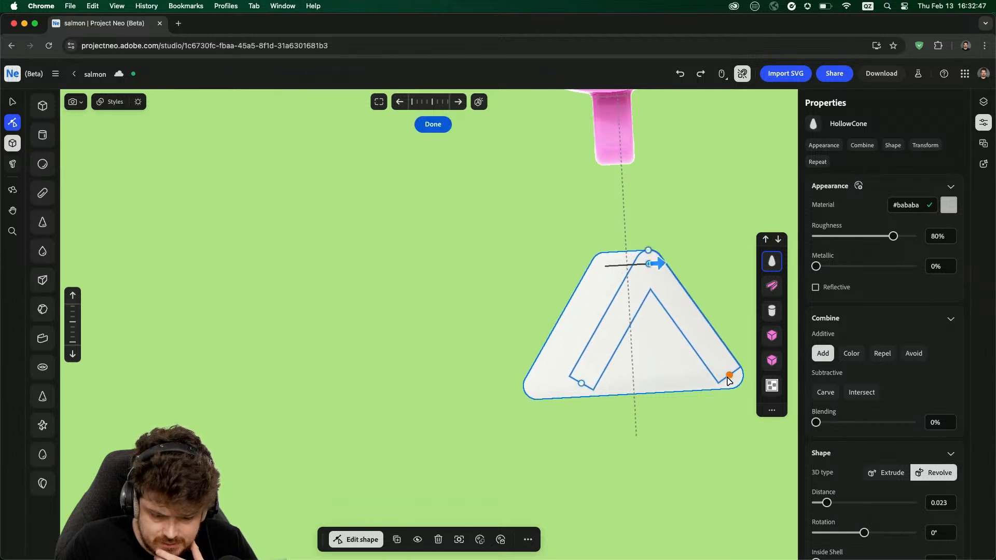
drag(729, 379, 674, 397)
drag(660, 263, 693, 262)
right_drag(694, 480, 626, 414)
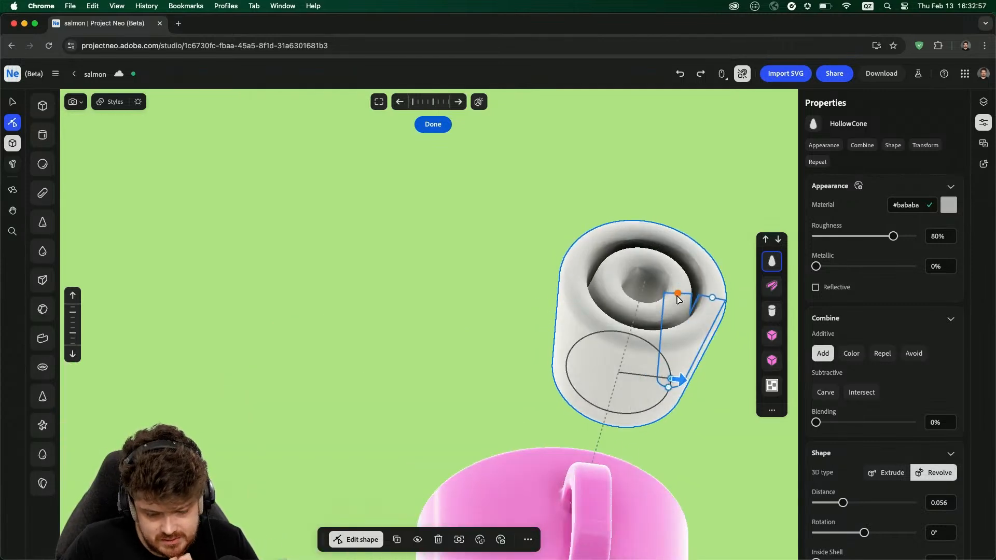
drag(677, 297, 704, 284)
right_drag(512, 313, 583, 338)
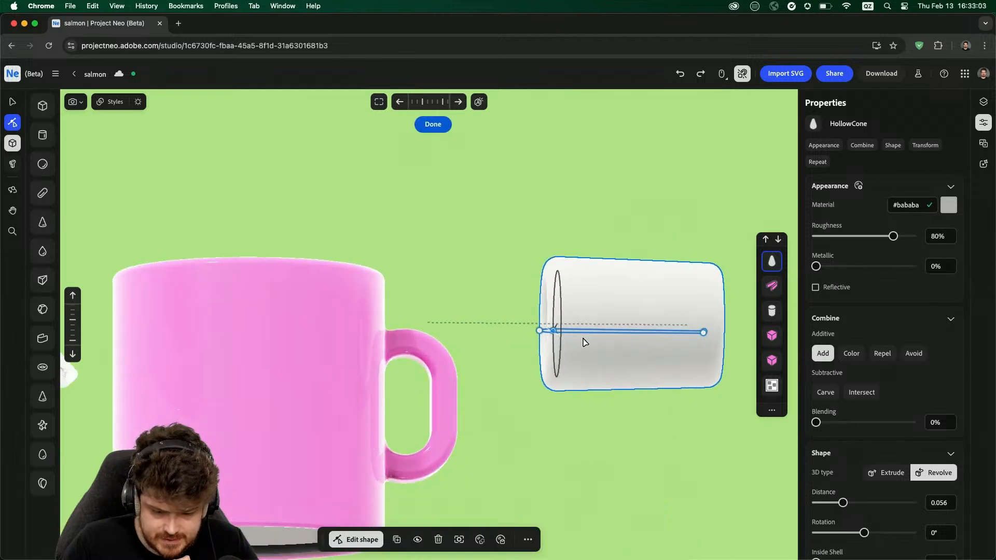
- Finish editing the white hollow cone shape and delete it from the scene
right_click(590, 360)
click(522, 423)
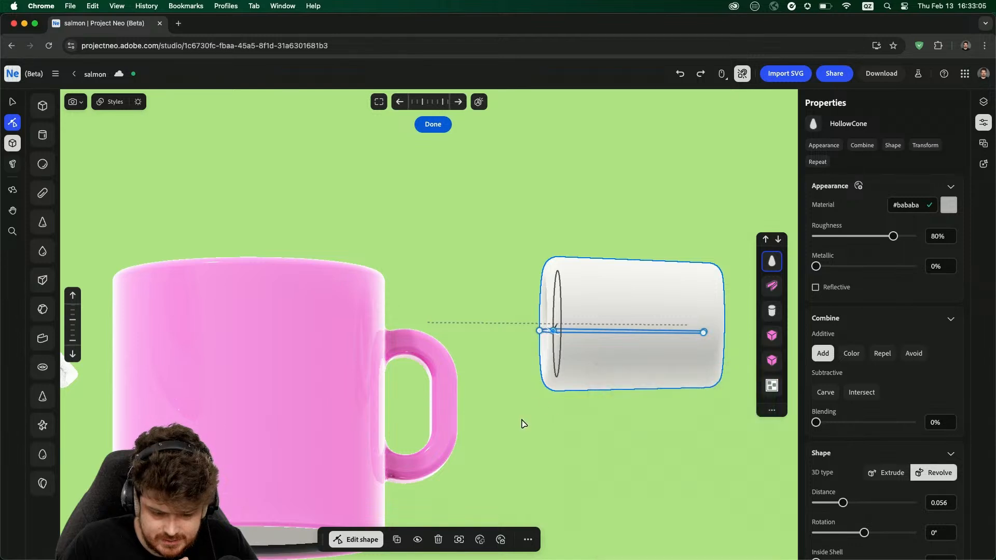
click(534, 380)
right_drag(631, 438, 560, 429)
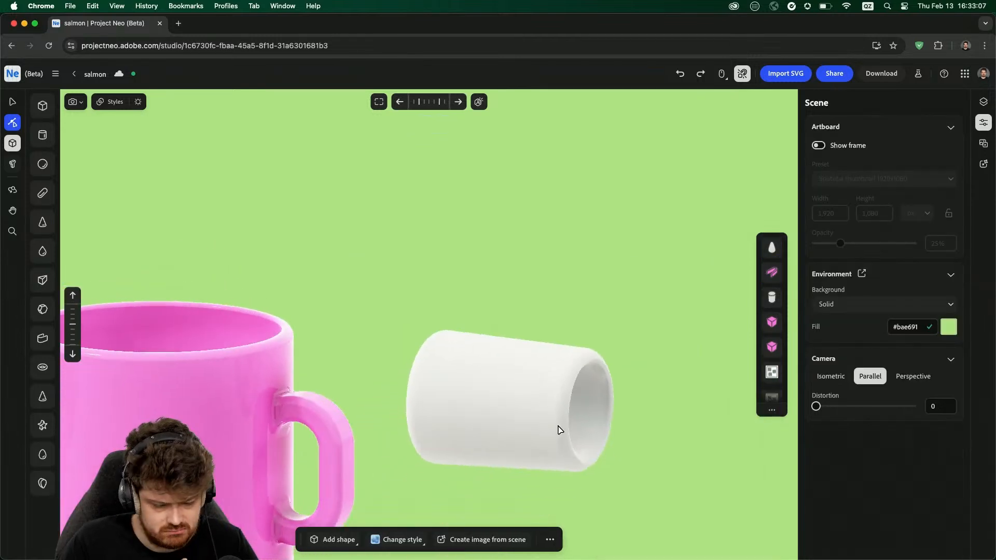
double_click(559, 428)
key(Delete)
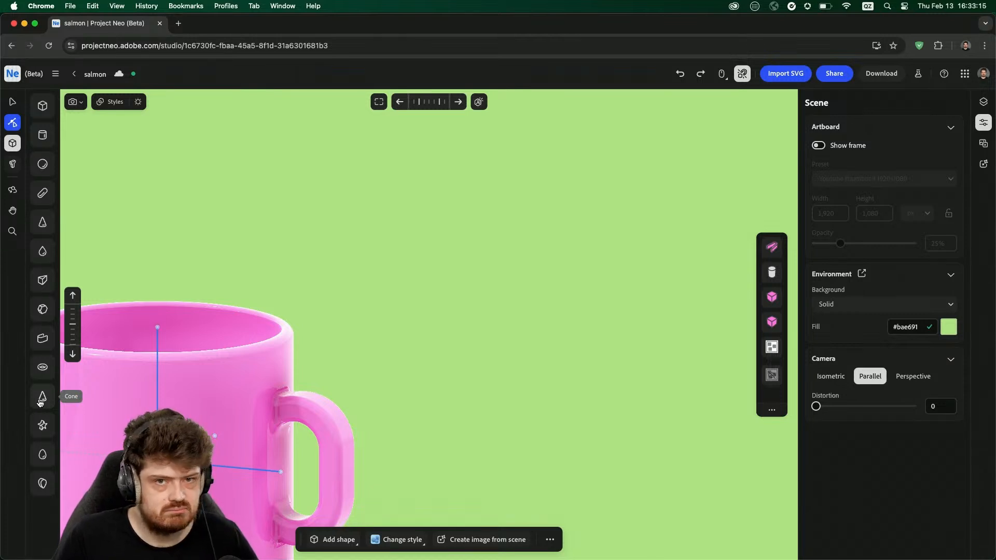
- Duplicate the mug's inner carving cylinder in place and set the copy's Combine mode to Add
drag(353, 325, 572, 218)
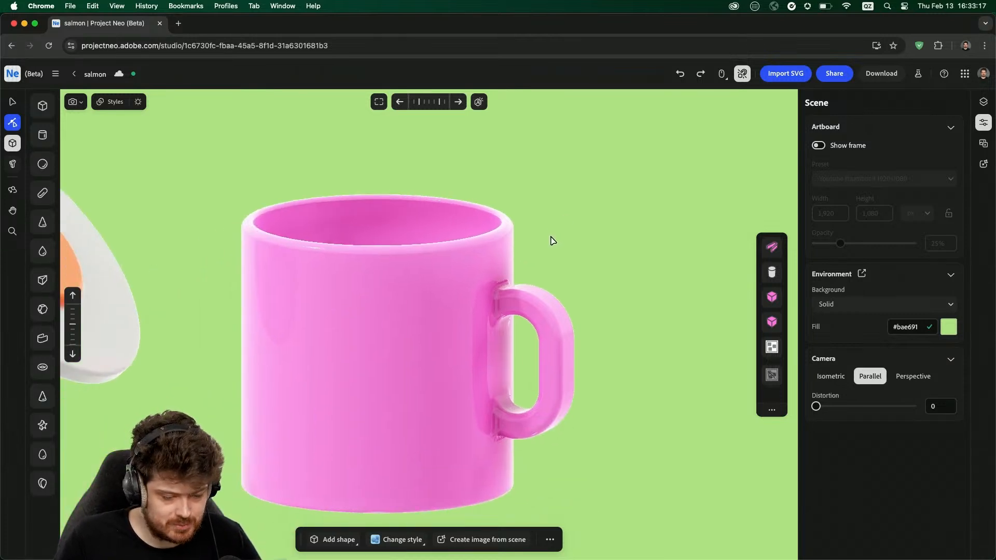
scroll(552, 241, up, 2)
scroll(552, 241, down, 6)
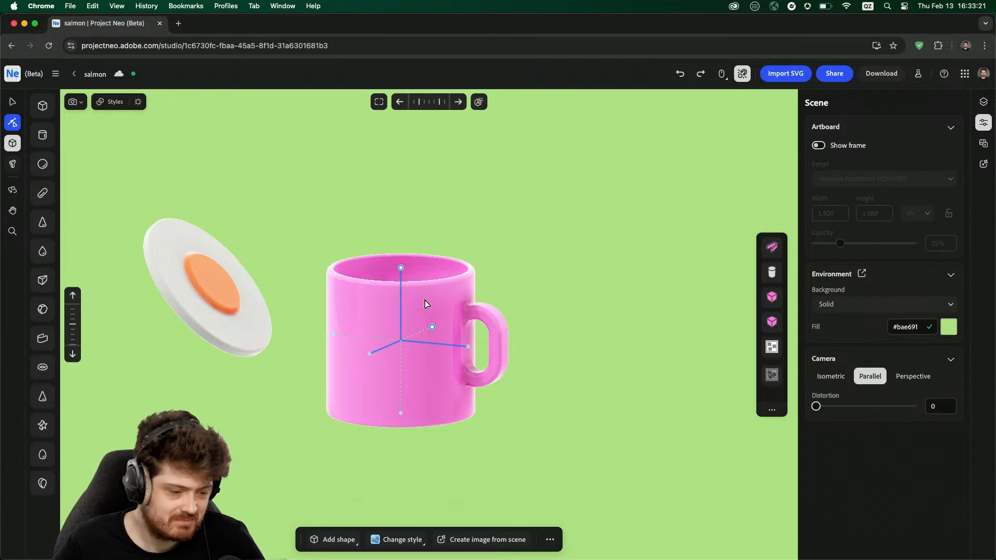
key(v)
right_drag(554, 289, 613, 329)
scroll(518, 313, up, 3)
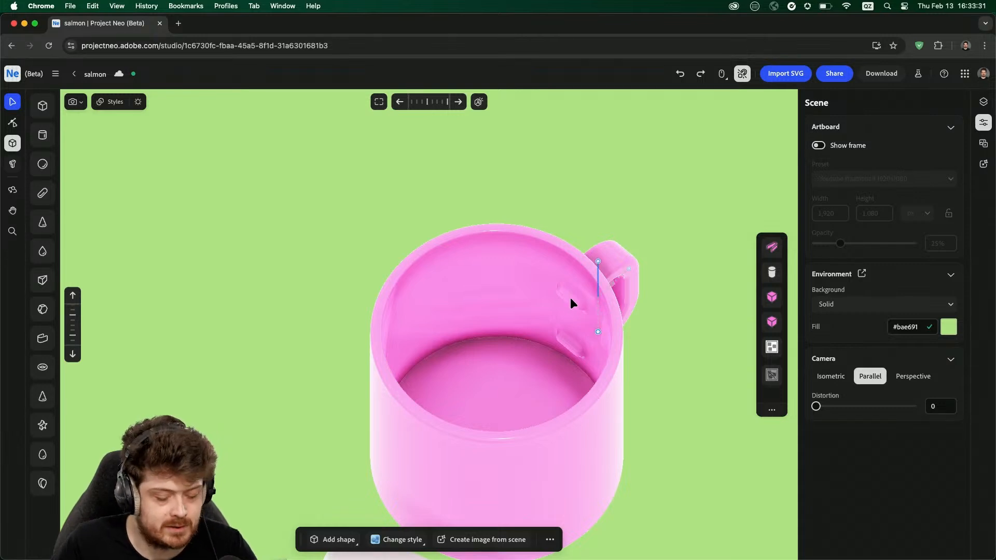
right_drag(589, 280, 591, 237)
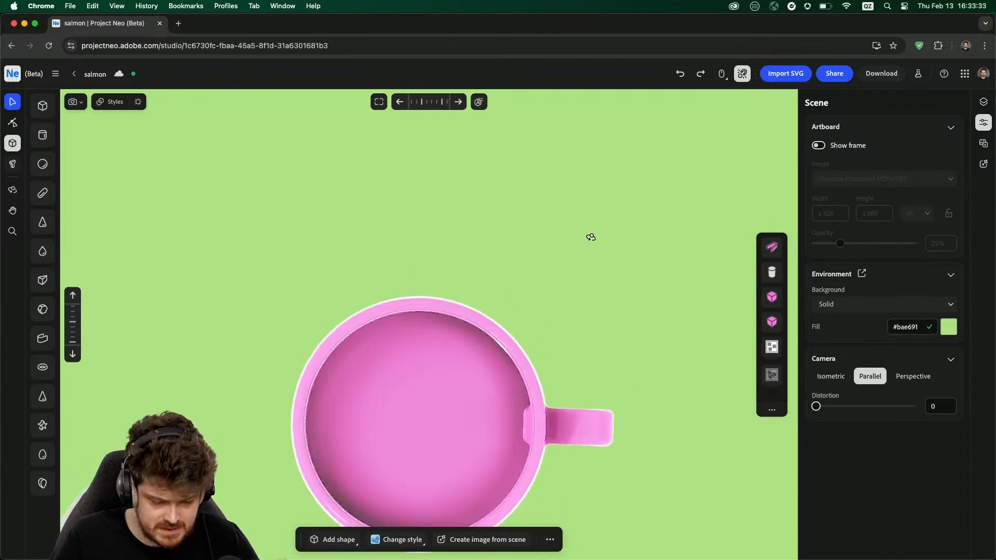
click(434, 402)
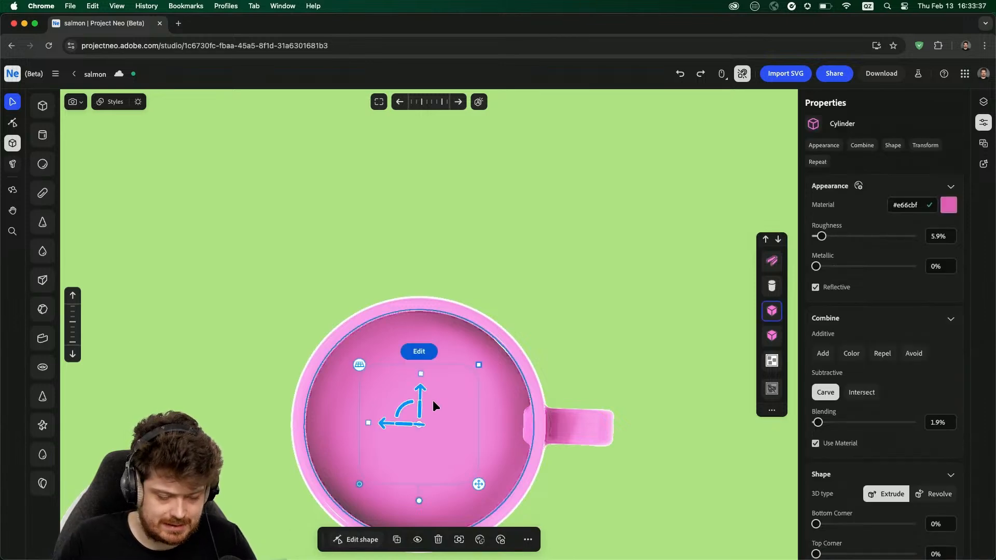
key(super+v)
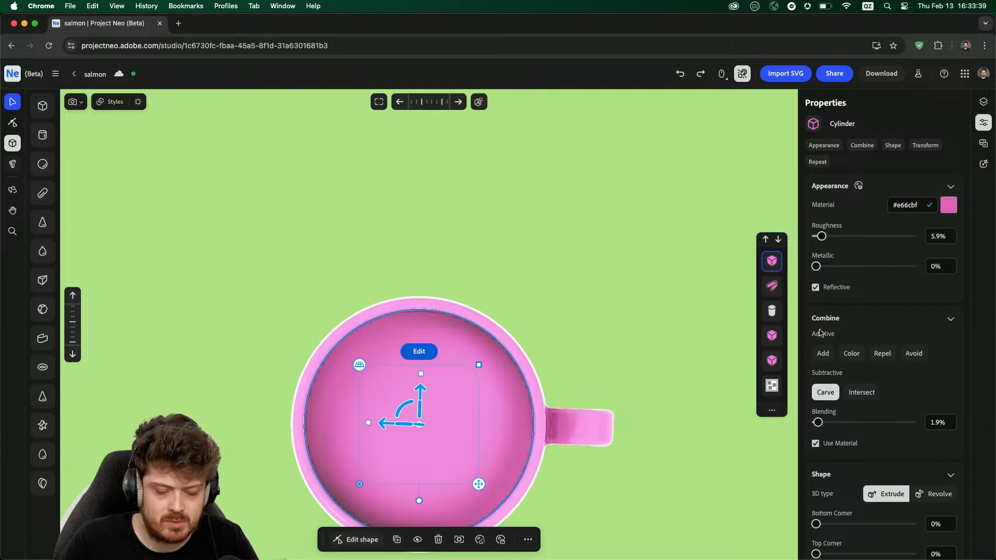
click(824, 354)
- Shorten the duplicated inner cylinder from above so its surface sits below the mug's rim
right_drag(639, 341, 618, 263)
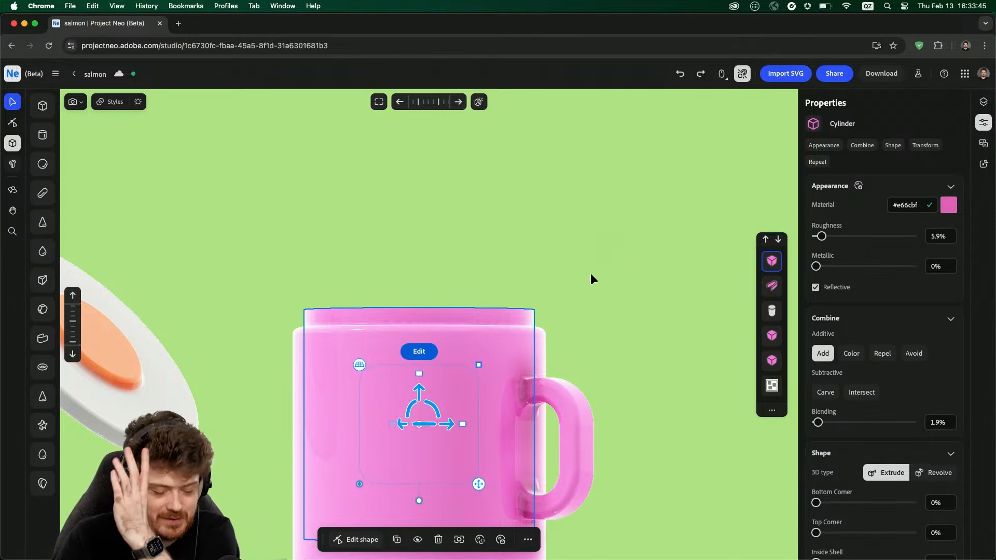
drag(421, 374, 418, 402)
click(418, 414)
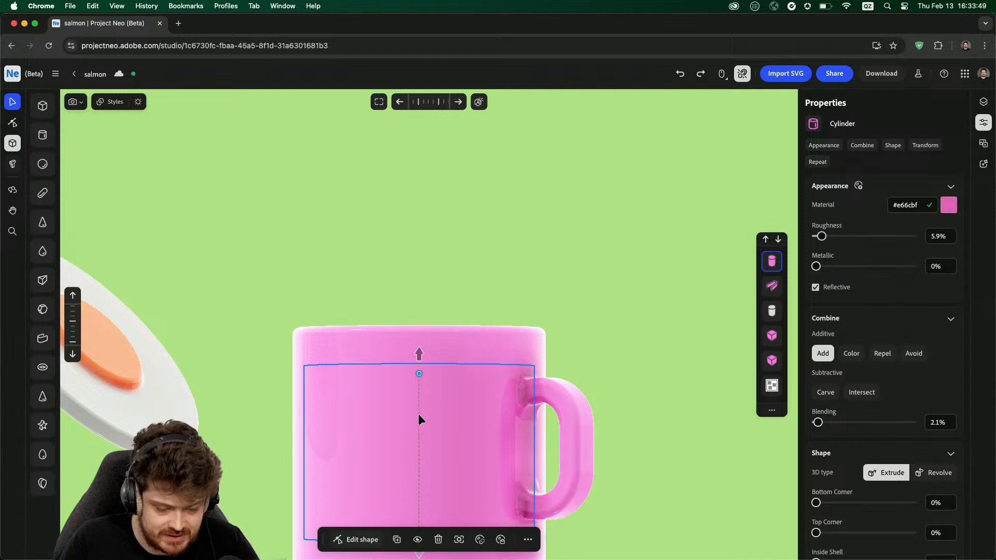
- Recolour the filling cylinder dark coffee brown #5e2d23 and deselect it
drag(573, 304, 574, 333)
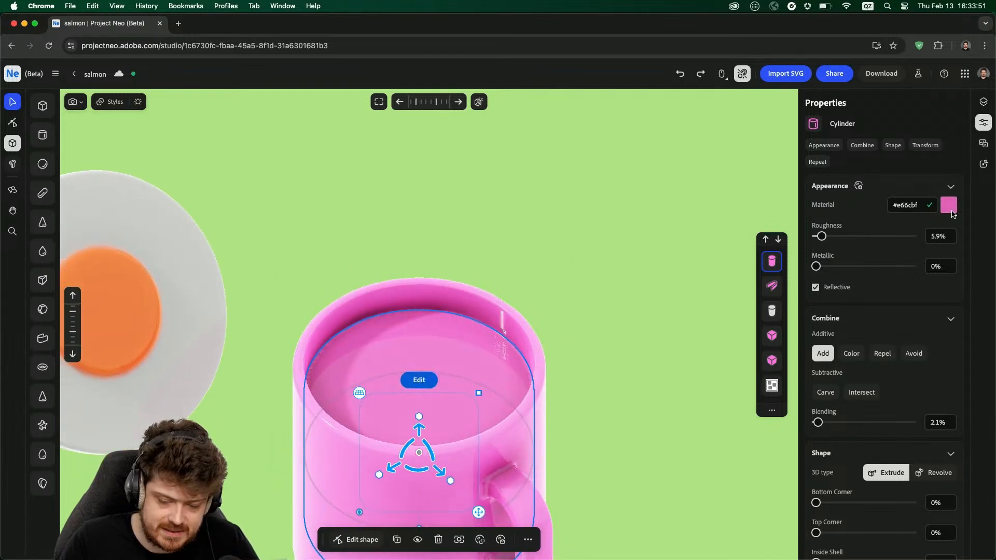
click(951, 208)
drag(946, 314, 947, 333)
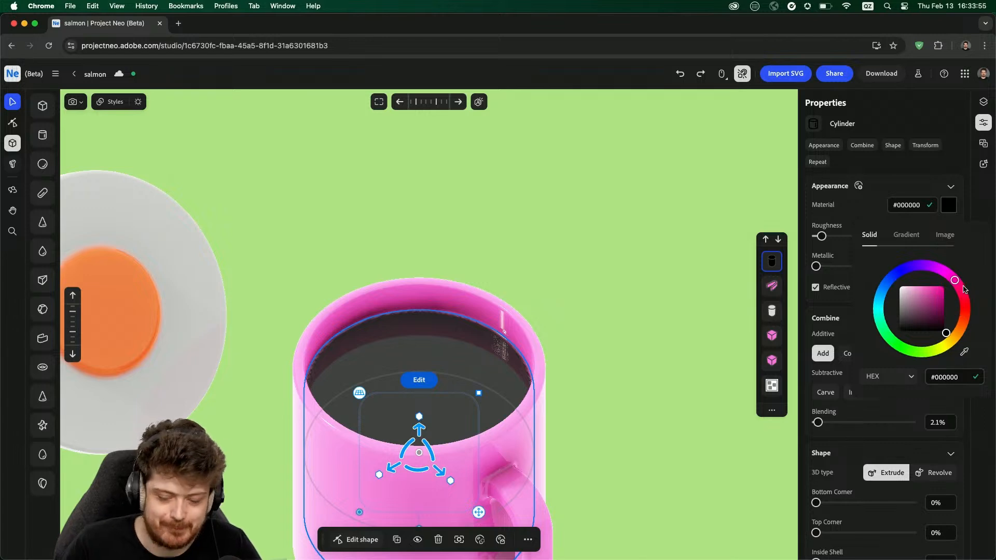
mouse_move(964, 289)
mouse_down()
mouse_move(960, 329)
mouse_move(964, 316)
mouse_move(939, 327)
mouse_move(929, 315)
mouse_up()
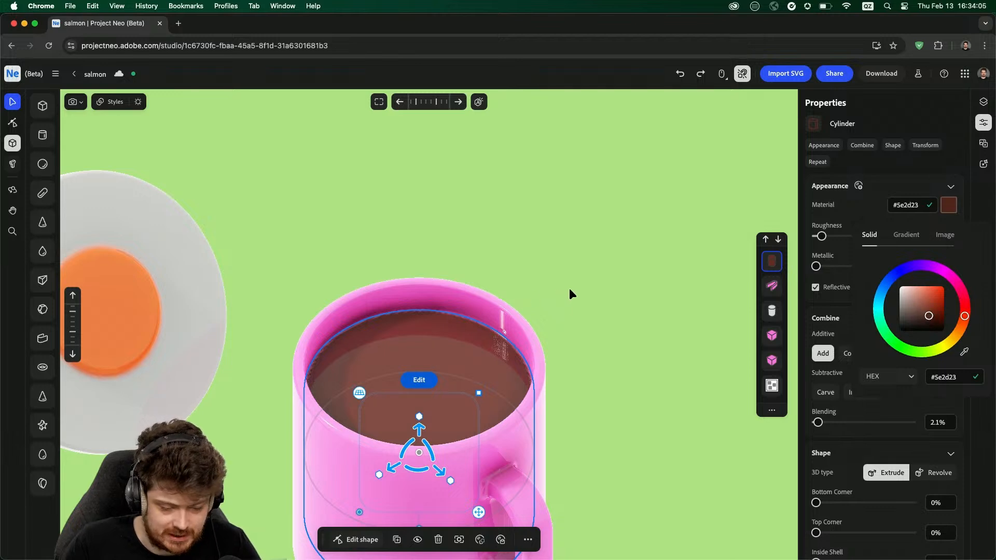
mouse_move(589, 294)
middle_down()
mouse_move(584, 328)
mouse_move(590, 309)
middle_up()
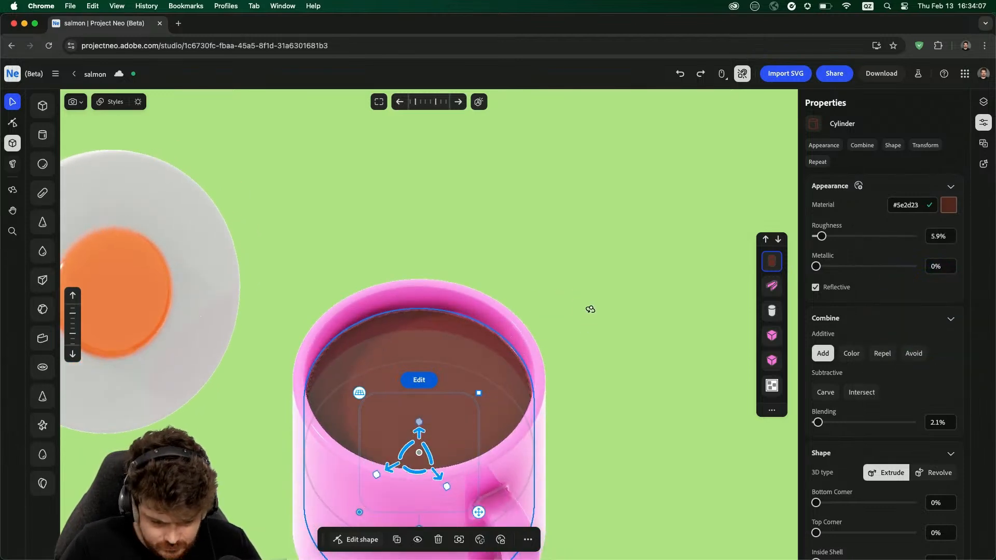
click(578, 307)
- Set the roughness of the coffee cylinder inside the mug to 0%
scroll(578, 304, up, 5)
scroll(577, 304, down, 8)
mouse_move(553, 386)
middle_down()
mouse_move(584, 356)
mouse_move(569, 378)
middle_up()
click(469, 336)
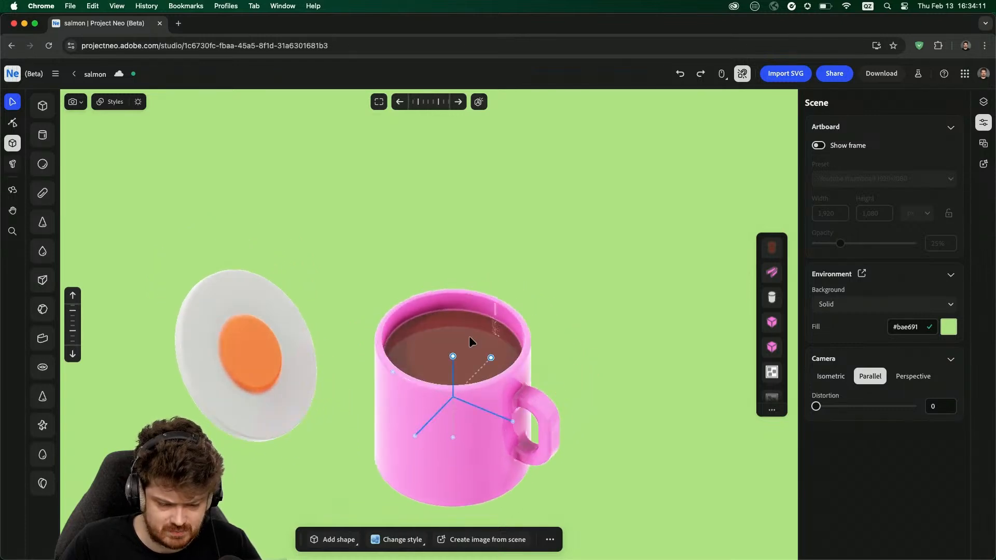
drag(821, 238, 754, 234)
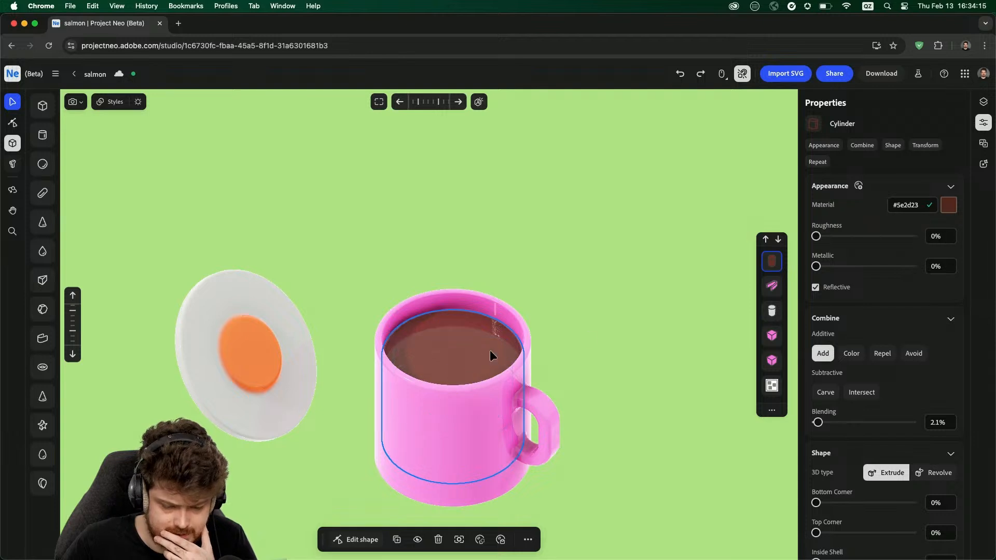
drag(823, 243, 813, 285)
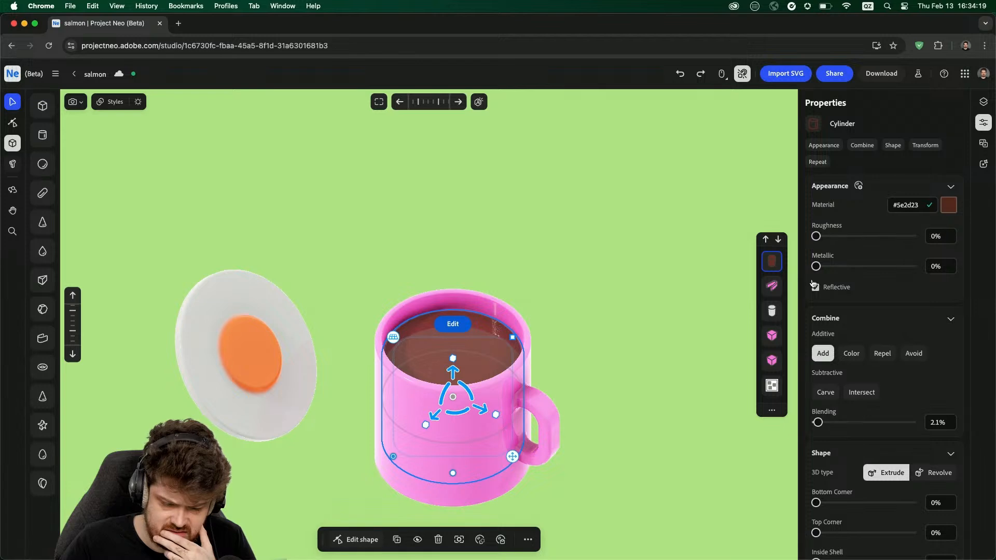
- Turn off the coffee's Reflective option to compare its look, and turn it back on
click(816, 288)
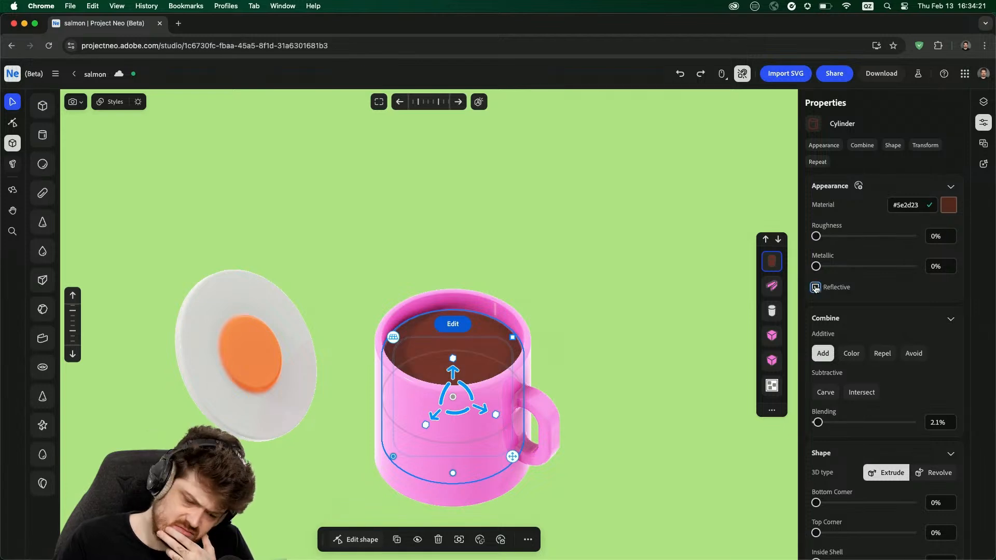
scroll(560, 329, down, 4)
scroll(559, 329, up, 12)
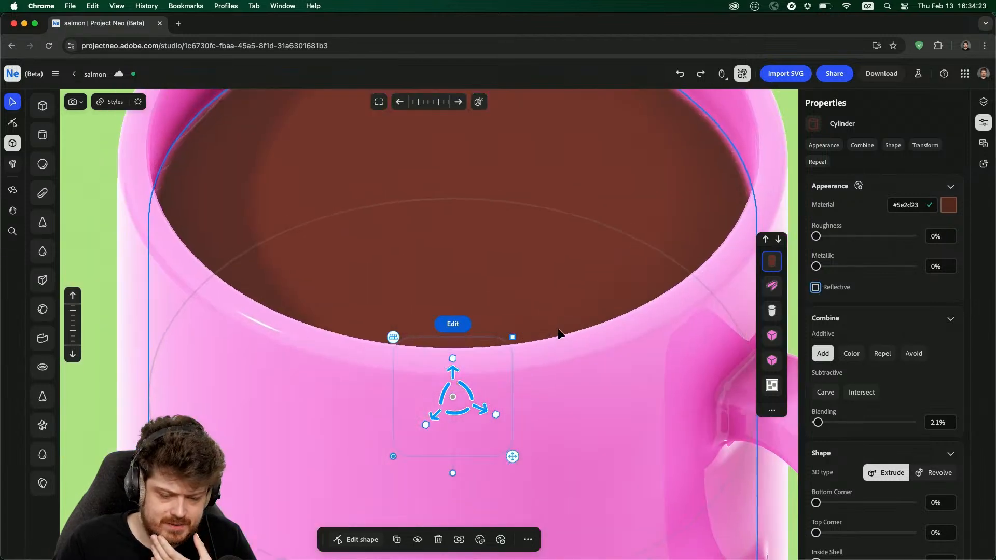
scroll(559, 329, down, 3)
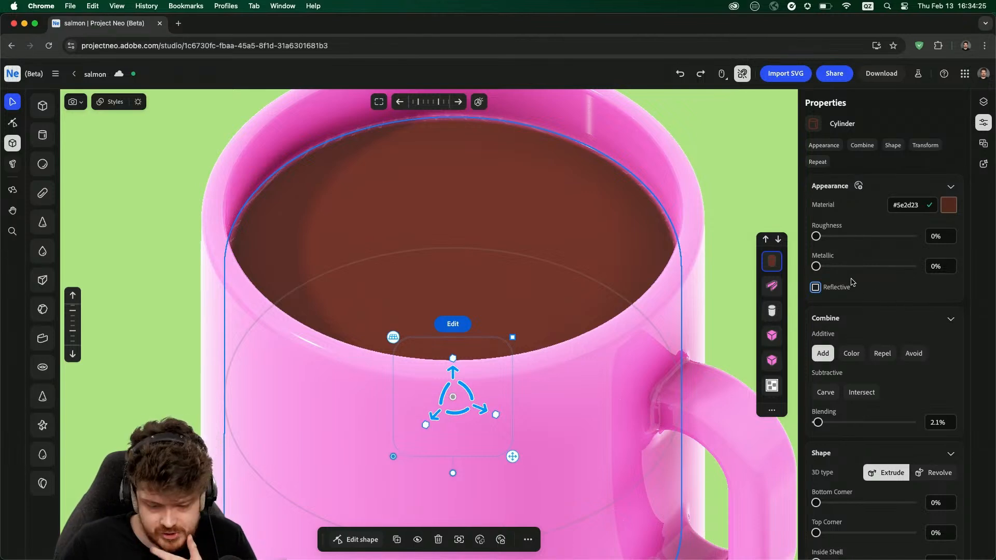
click(814, 291)
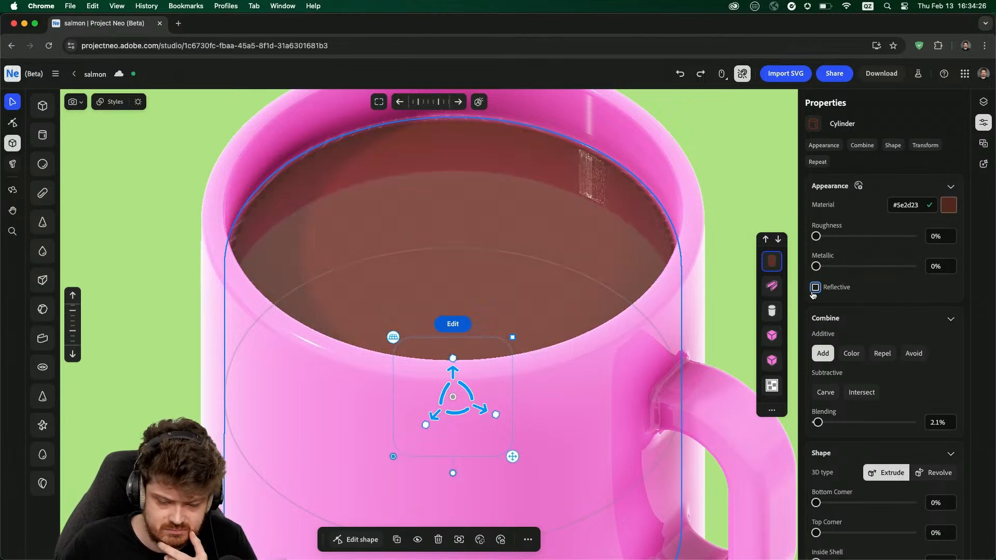
click(709, 118)
scroll(683, 178, down, 5)
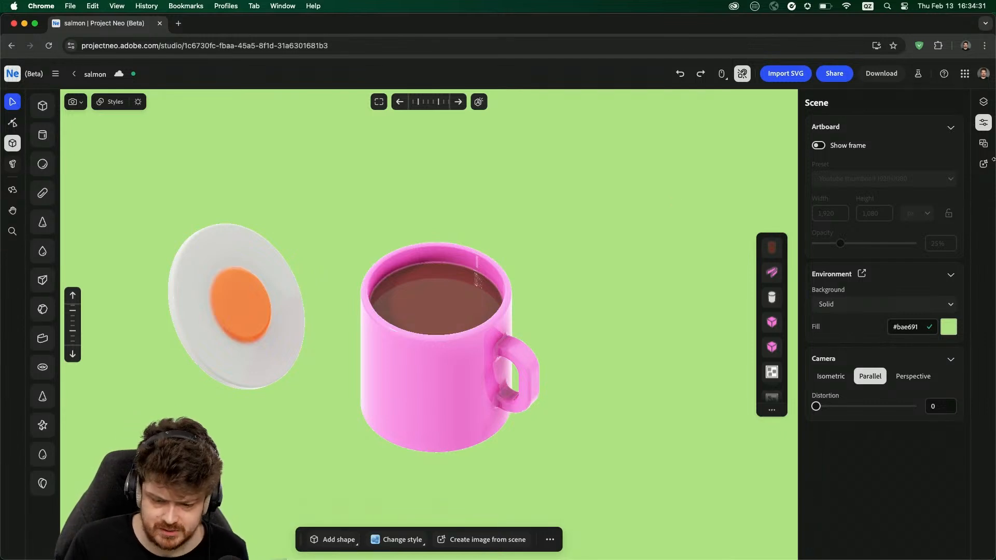
- Make the hidden Plate group visible again along with the carving cylinder inside it
click(984, 103)
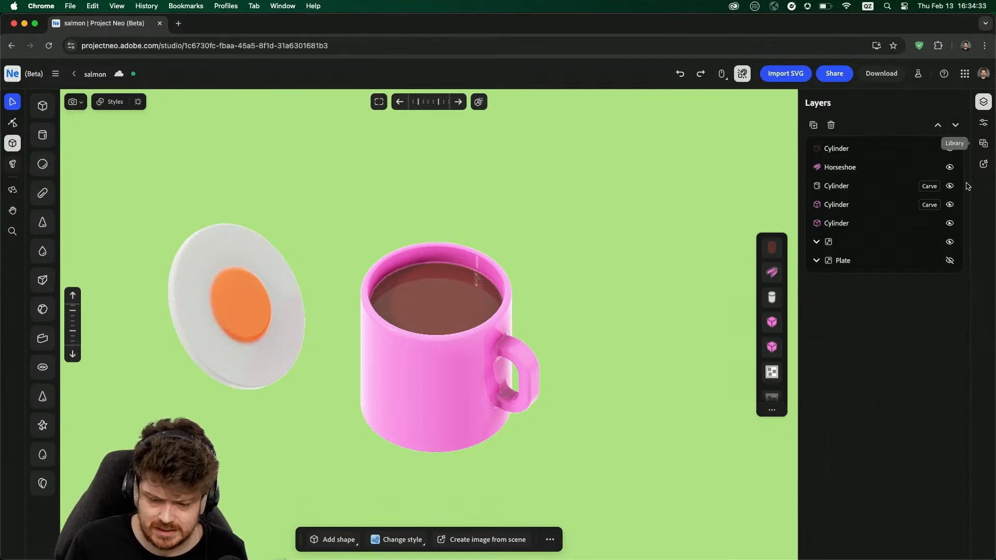
click(952, 266)
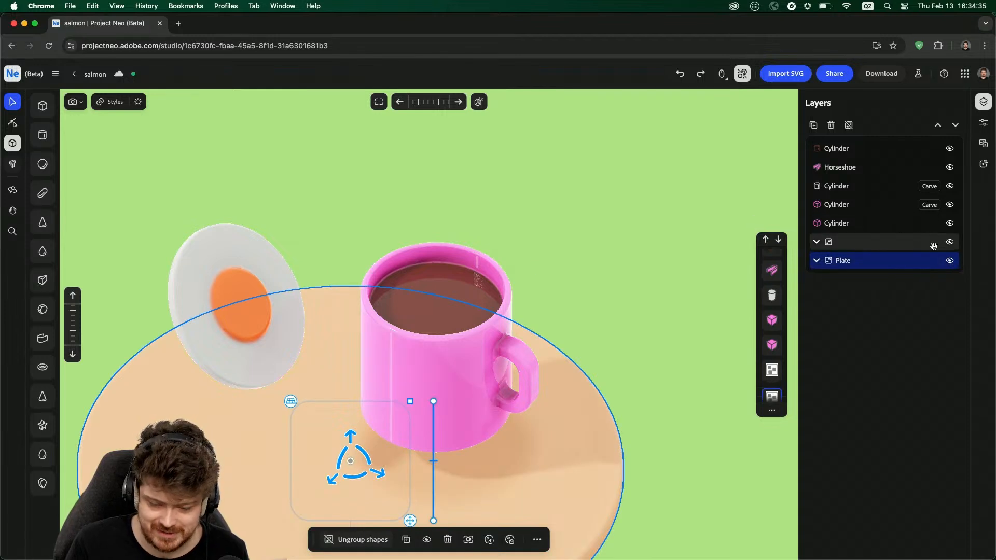
click(813, 263)
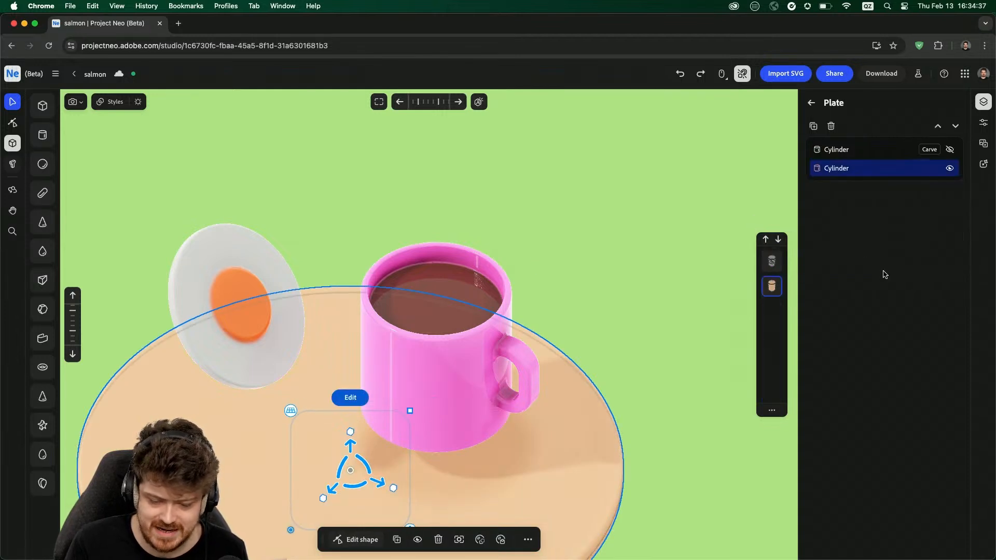
click(949, 150)
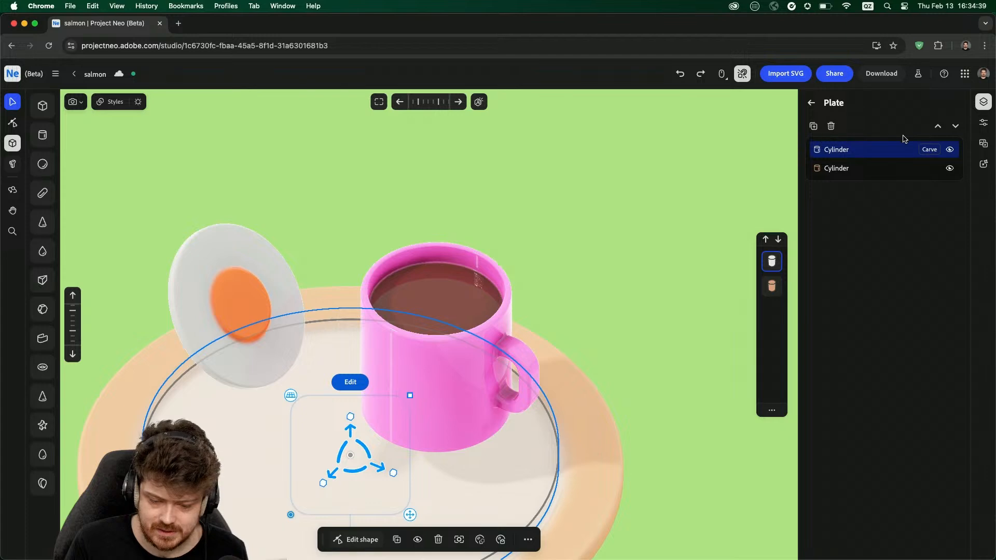
click(808, 103)
click(631, 284)
scroll(631, 284, down, 5)
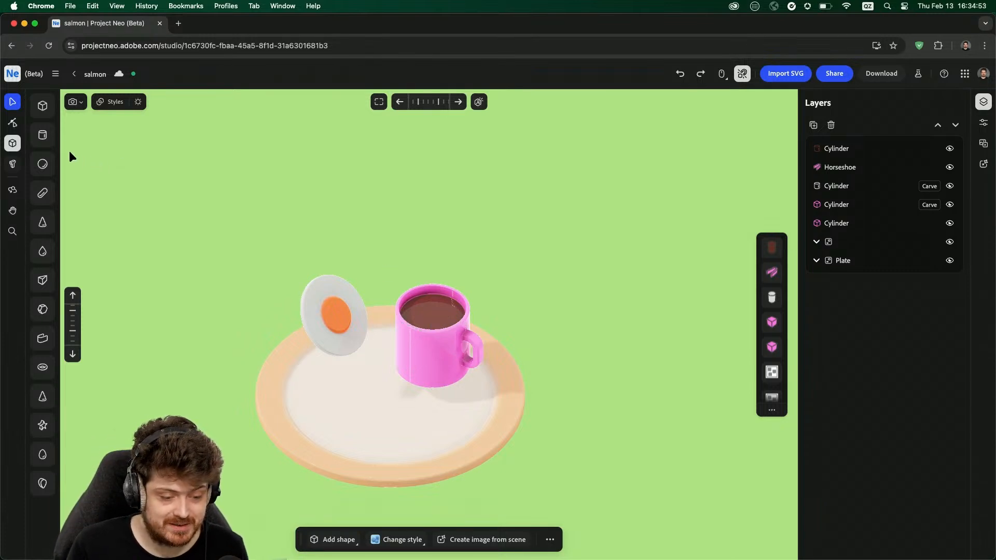
- Draw a small cube beside the mug's rim and round the four corners of its base outline
click(42, 135)
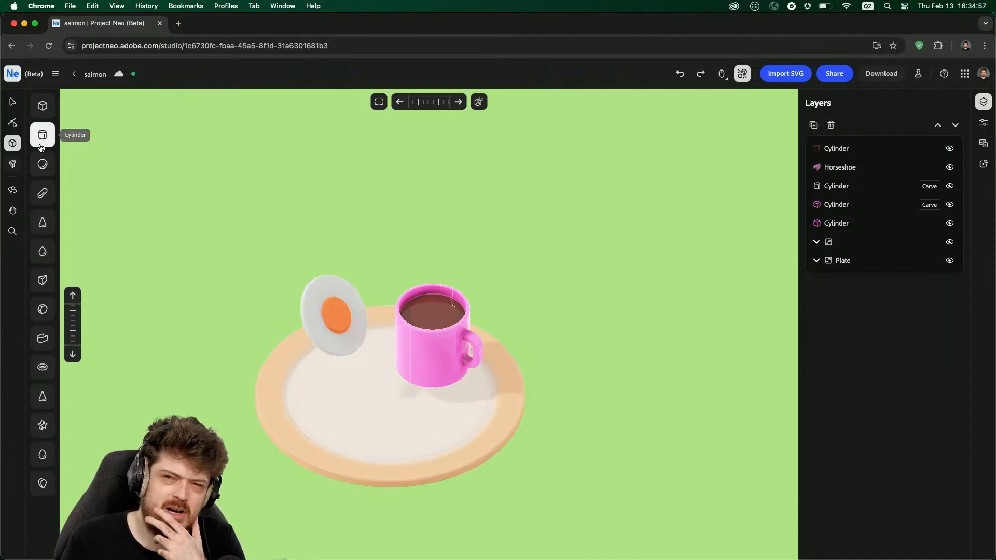
click(42, 105)
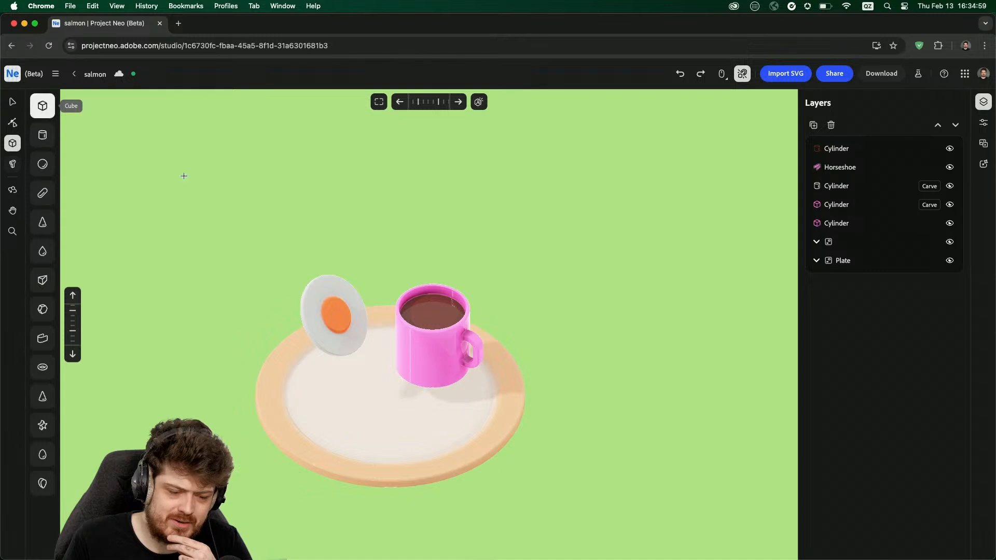
drag(508, 286, 532, 314)
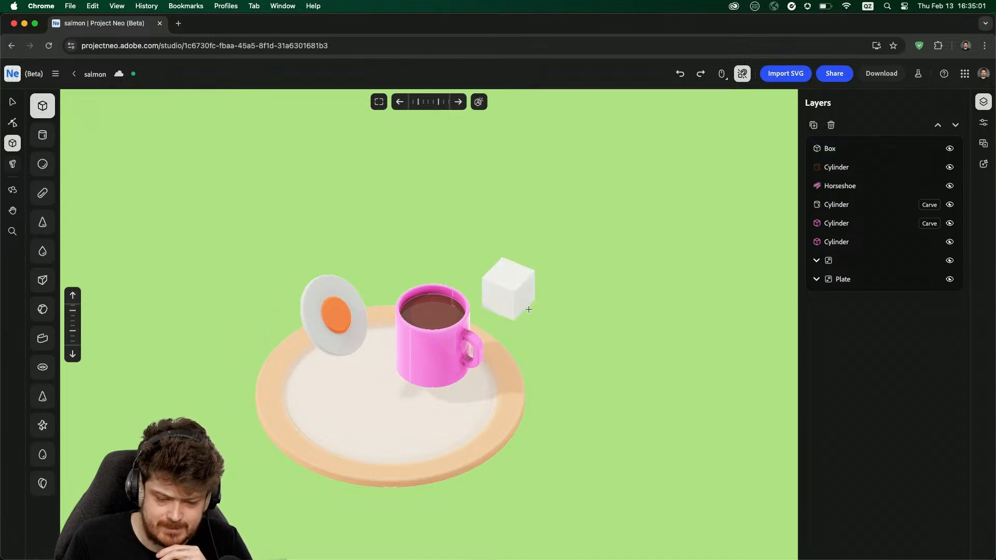
scroll(530, 310, up, 5)
click(546, 272)
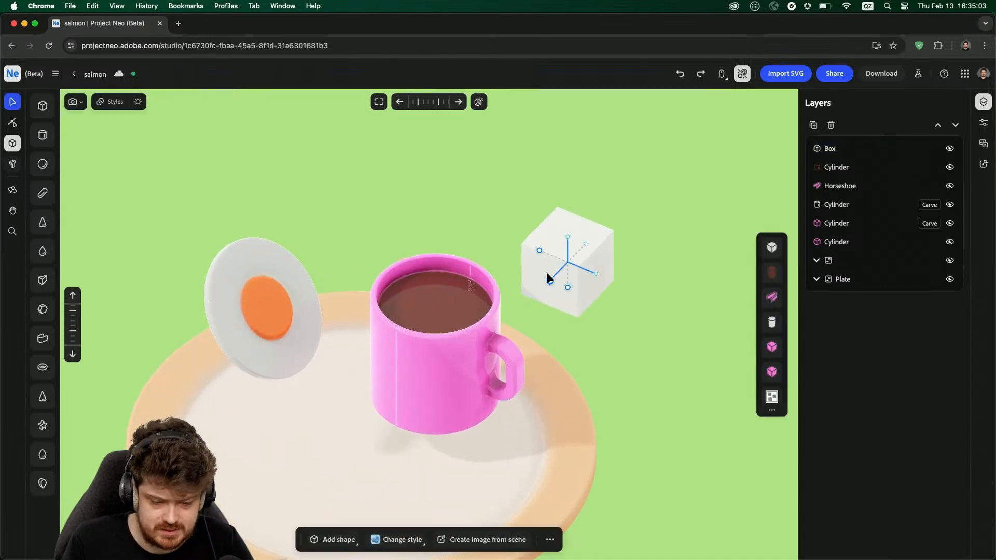
double_click(555, 265)
mouse_move(559, 239)
mouse_down()
mouse_move(571, 254)
mouse_move(557, 232)
mouse_up()
scroll(571, 254, up, 5)
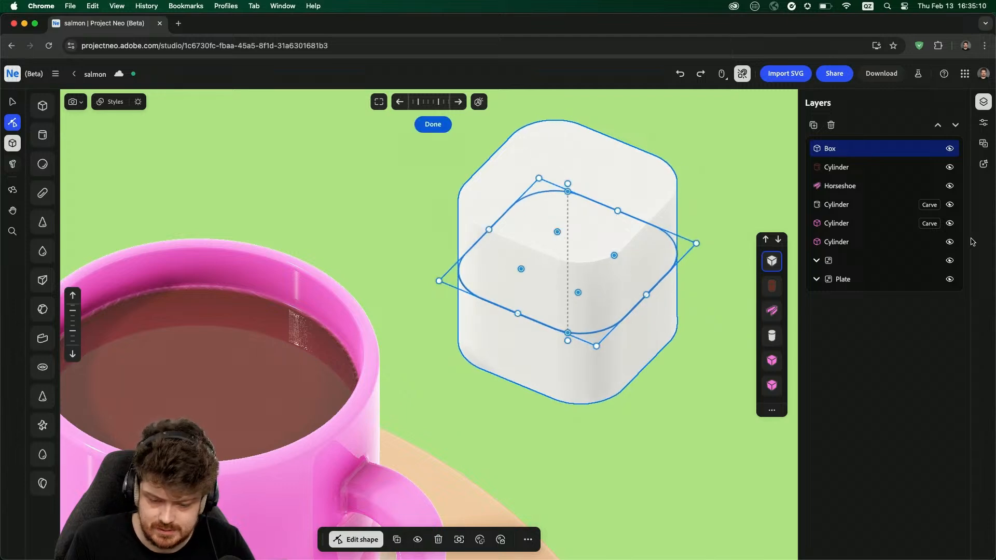
- Set the cube's Bottom Corner rounding to 100% and its Top Corner rounding to about 91%
click(984, 122)
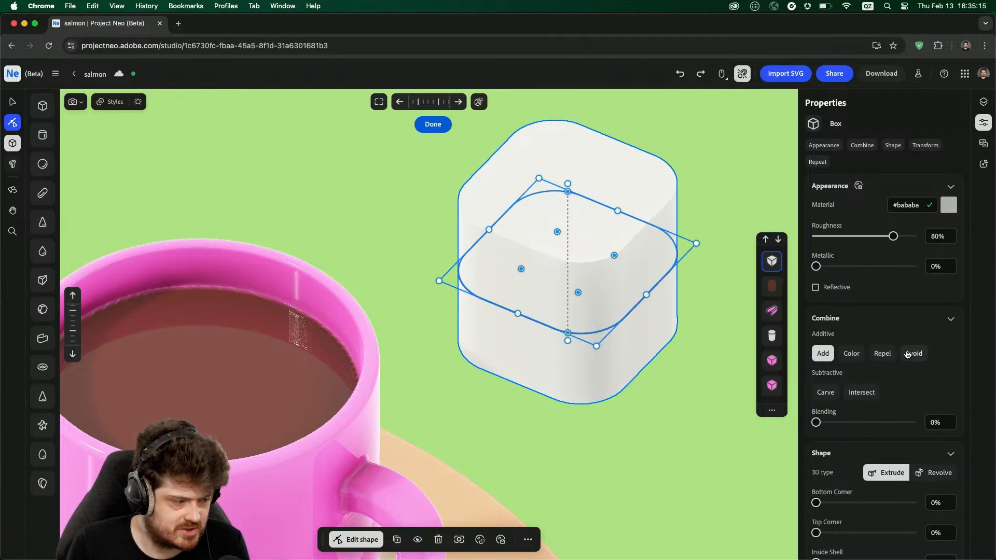
drag(816, 502, 920, 501)
drag(816, 532, 908, 531)
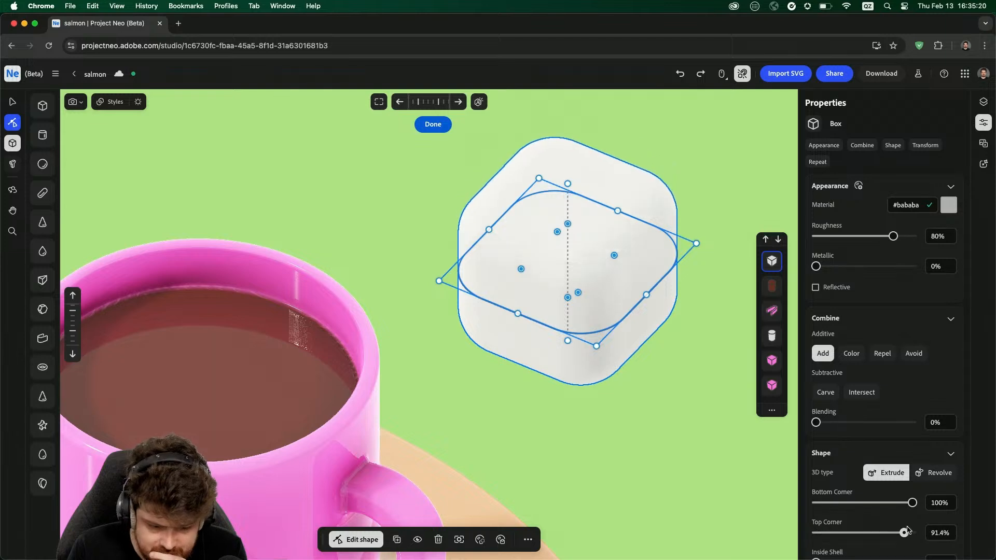
click(683, 186)
click(596, 232)
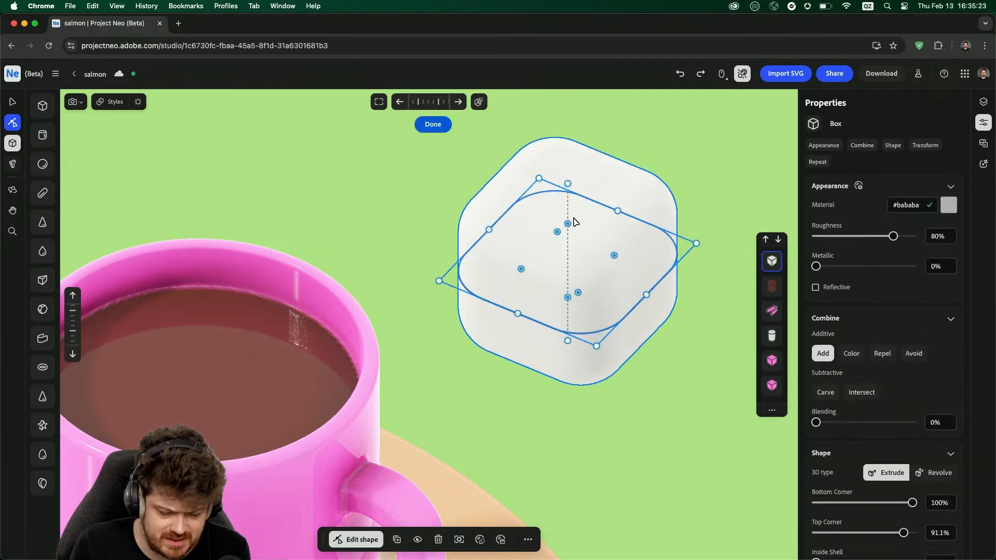
- Finish editing the rounded cube's shape, stretch it slightly taller from above and deselect it
key(Escape)
drag(566, 232, 568, 214)
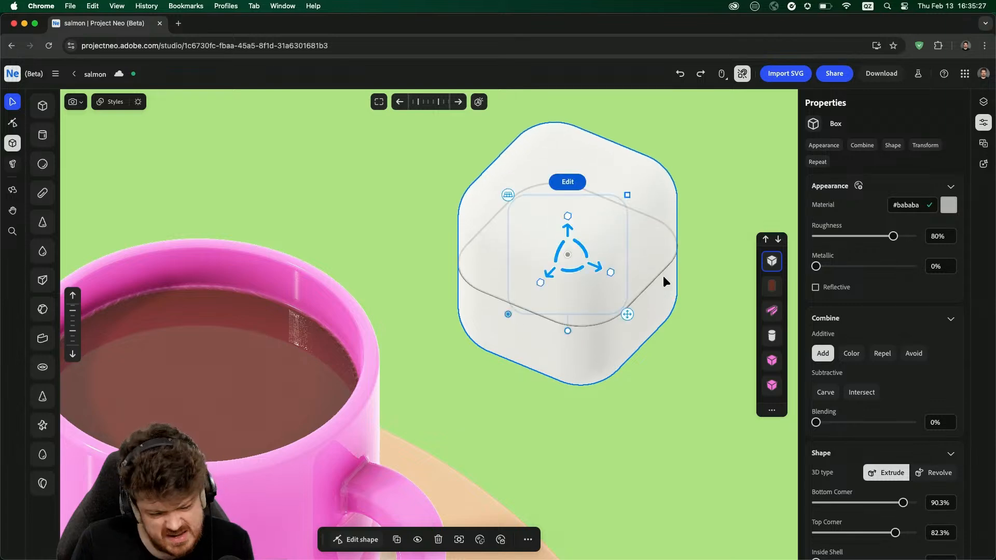
click(685, 334)
mouse_move(685, 335)
right_down()
mouse_move(650, 378)
mouse_move(667, 341)
right_up()
- Raise the rounded cube's roughness to 94.9%
click(631, 318)
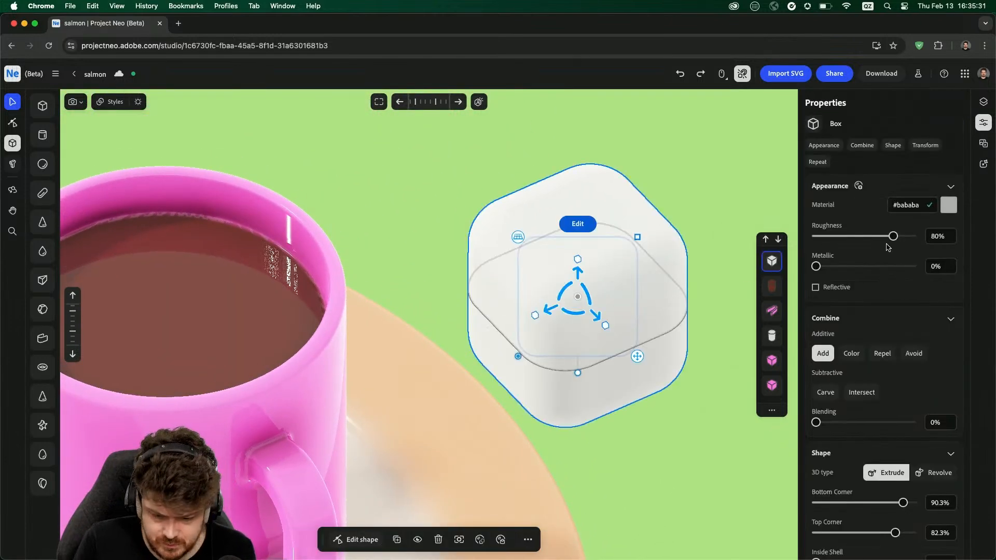
mouse_move(899, 240)
mouse_down()
mouse_move(917, 239)
mouse_move(796, 241)
mouse_move(908, 237)
mouse_up()
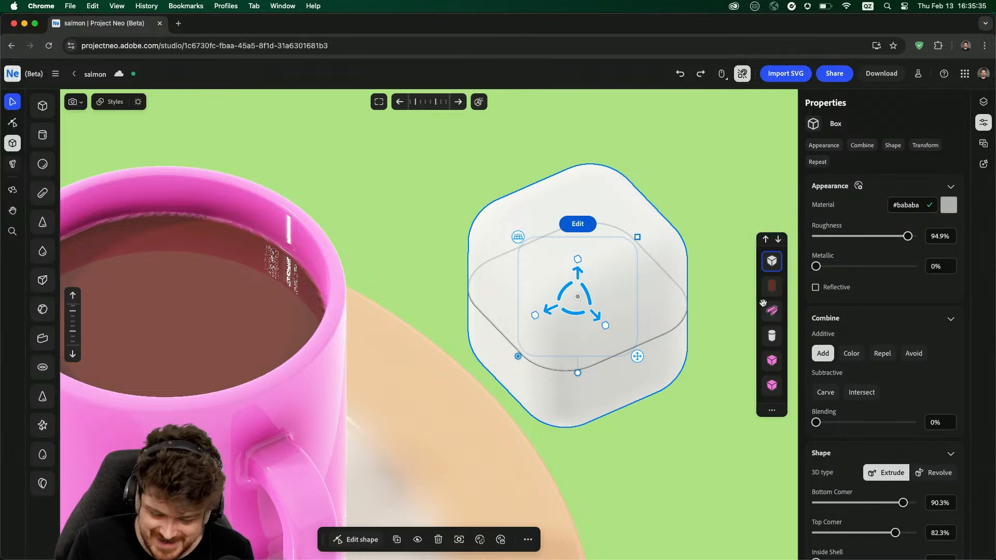
scroll(621, 301, down, 5)
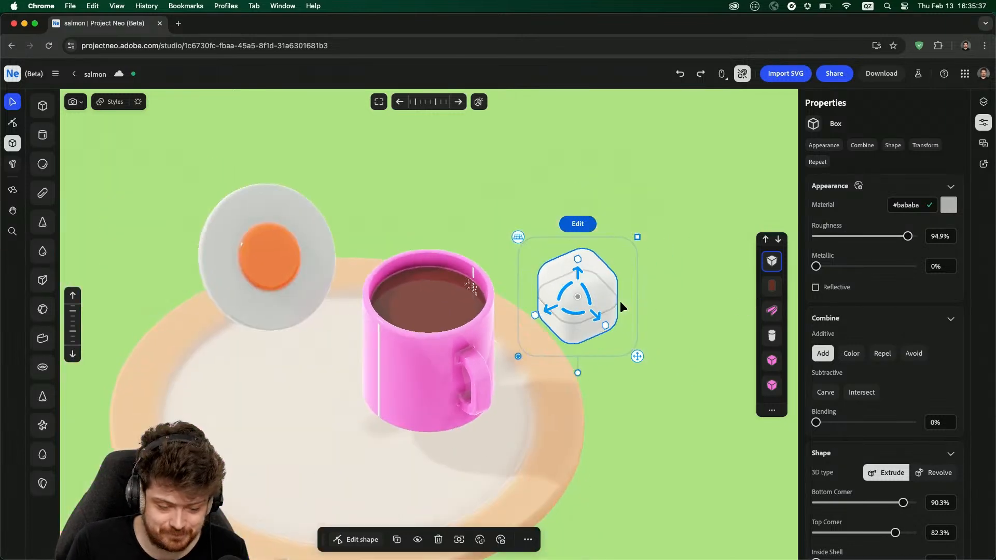
- Shrink the rounded cube into a marshmallow floating in the mug's coffee and put a turned duplicate beside it
scroll(620, 301, up, 3)
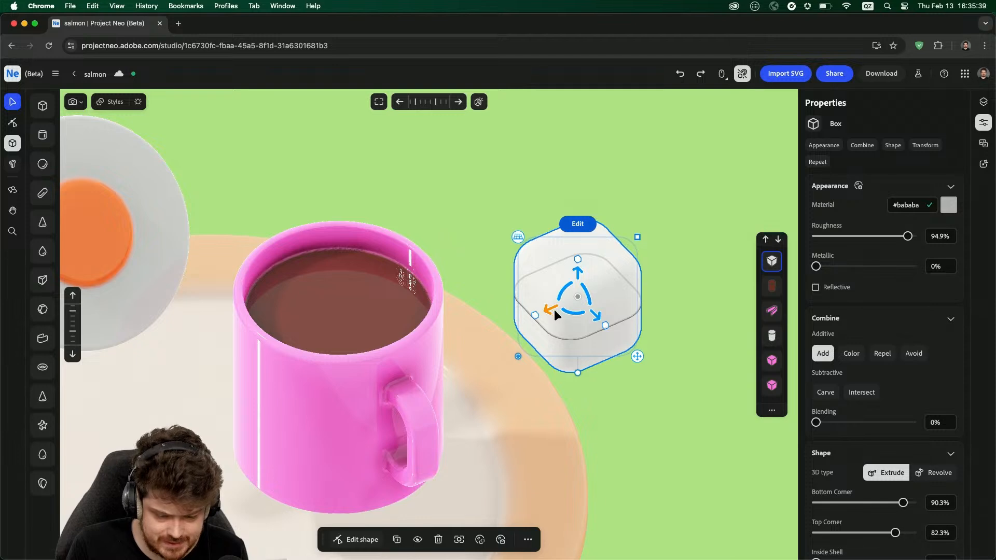
drag(581, 303, 323, 306)
drag(381, 203, 381, 301)
key(super+z)
key(super+d)
click(580, 280)
mouse_move(563, 286)
right_down()
mouse_move(588, 280)
mouse_move(569, 289)
right_up()
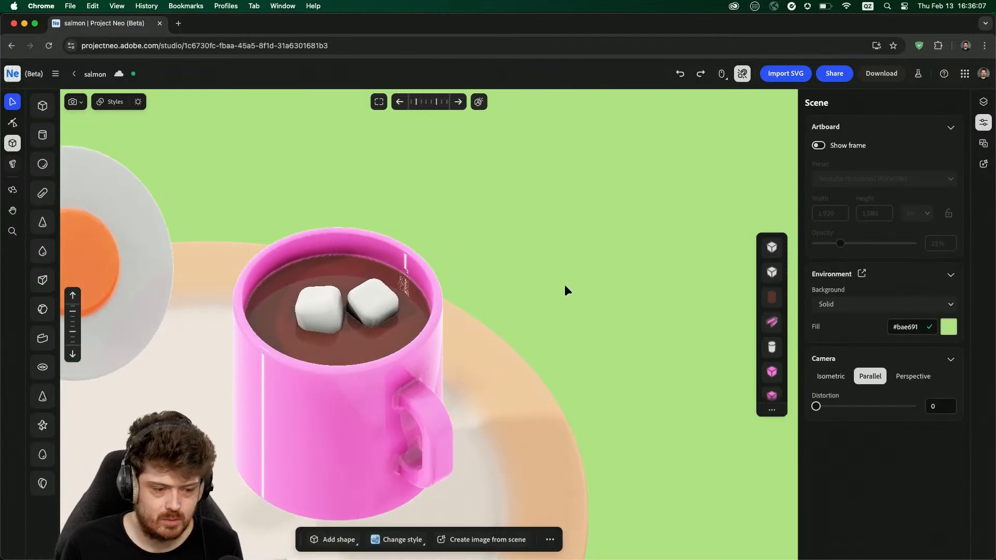
- Group the mug with its handle, coffee and marshmallows, excluding the plate, and tilt the group toward the handle side
scroll(509, 306, up, 3)
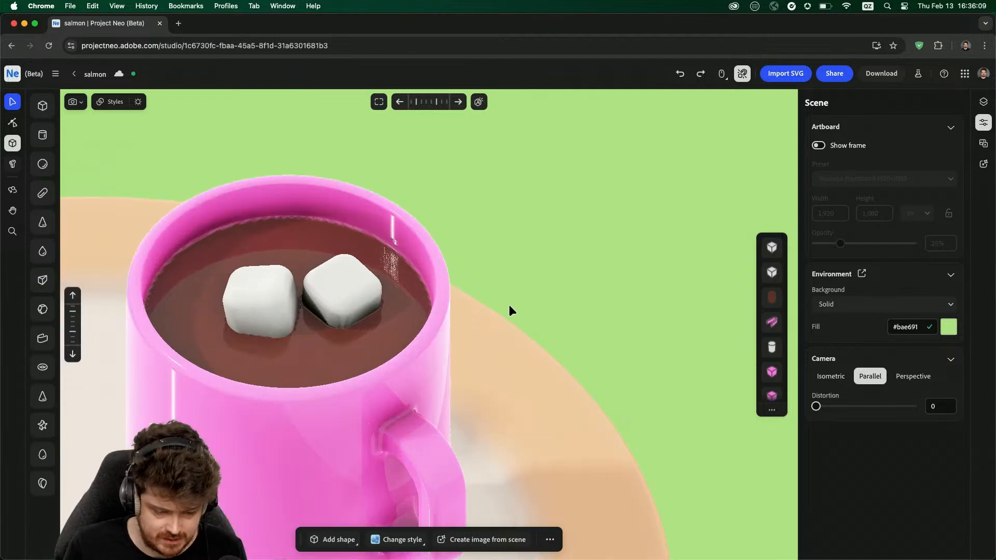
scroll(509, 305, down, 3)
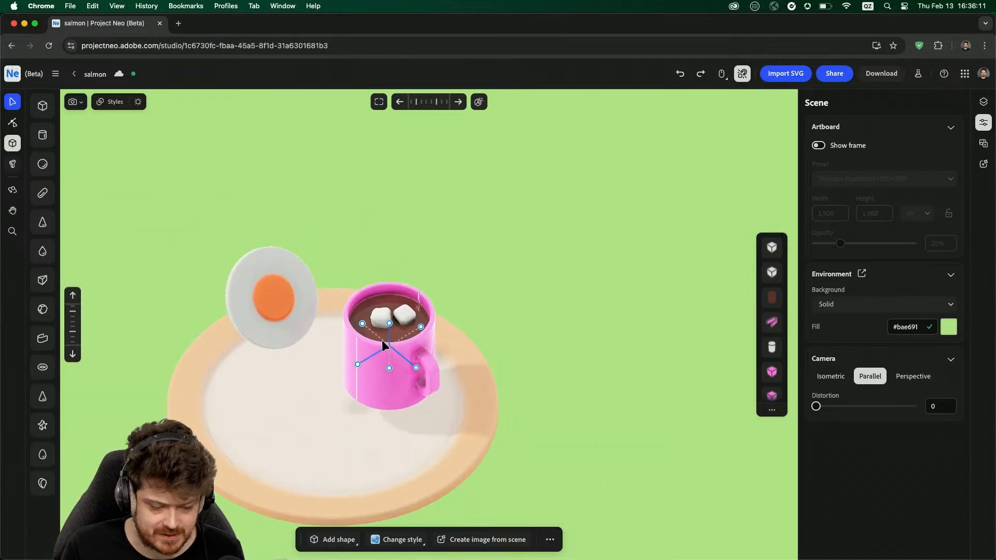
right_drag(554, 330, 585, 287)
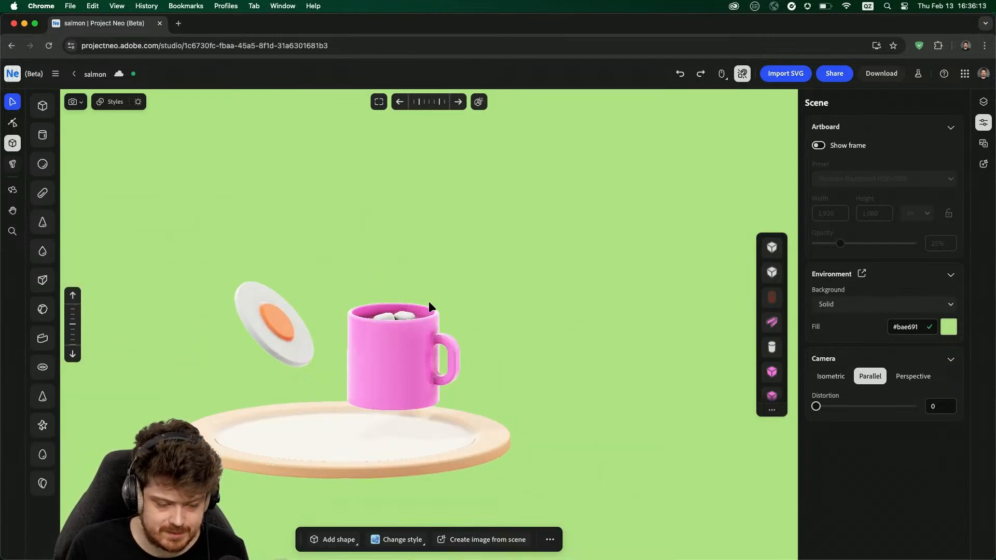
drag(334, 289, 486, 395)
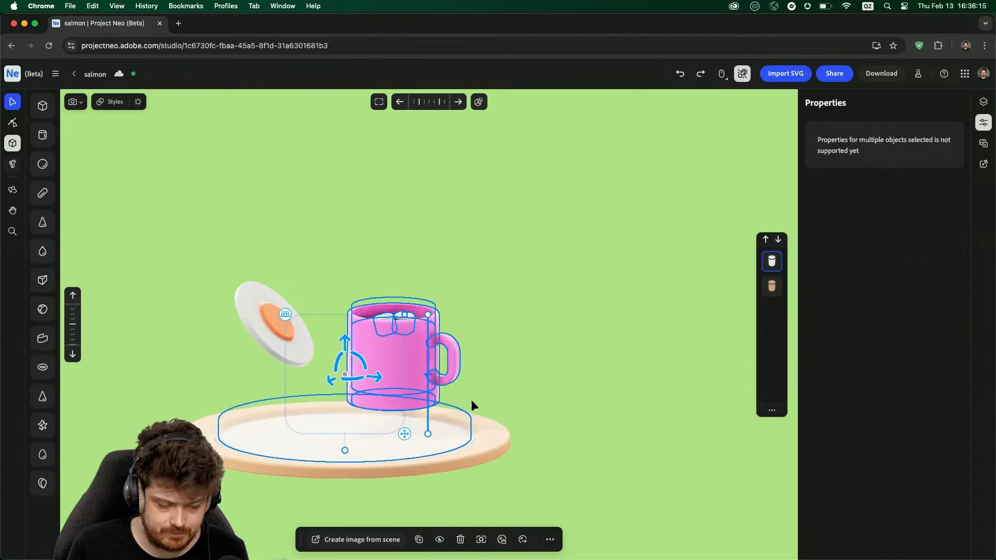
shift+click(256, 434)
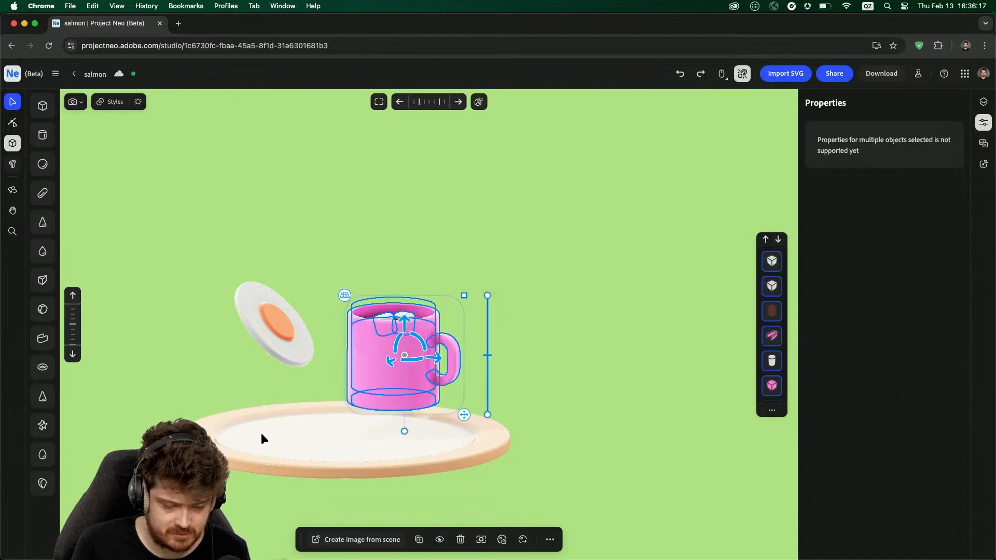
key(super+g)
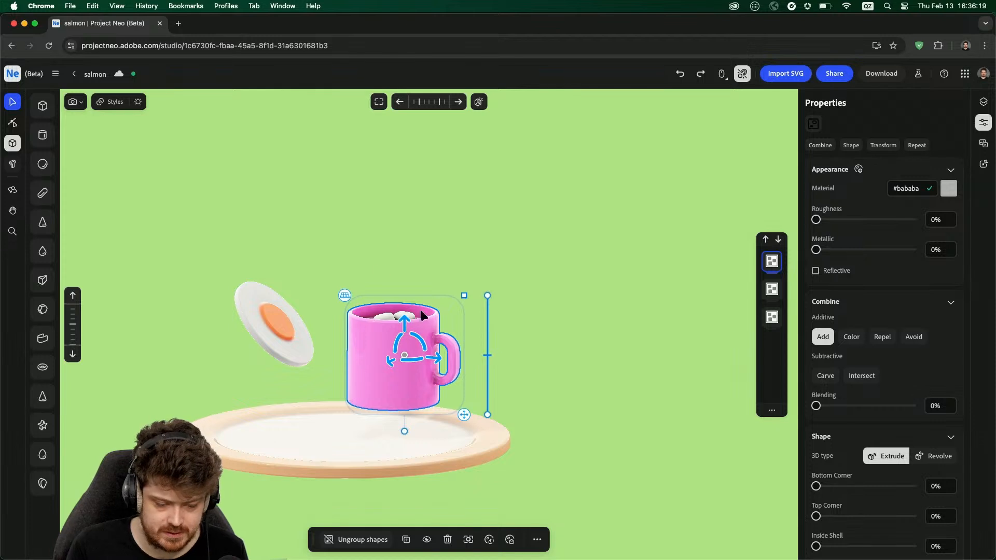
mouse_move(427, 335)
mouse_down()
mouse_move(426, 350)
mouse_move(413, 307)
mouse_move(432, 366)
mouse_move(433, 351)
mouse_up()
click(575, 307)
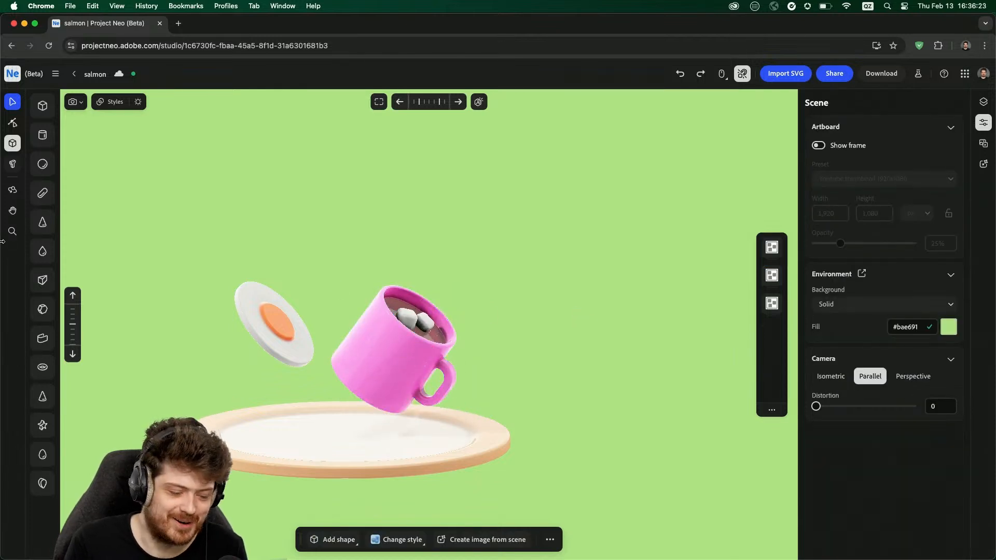
click(42, 251)
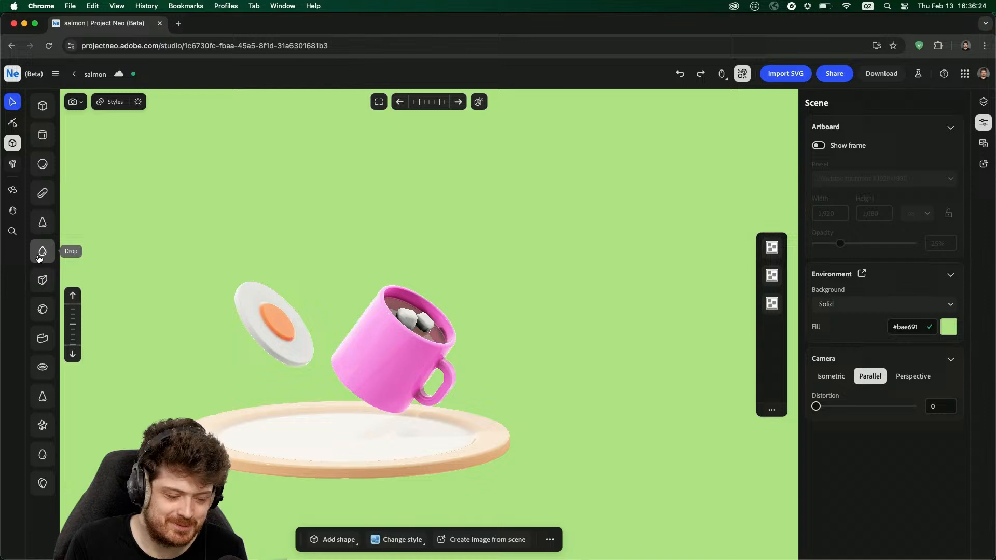
click(470, 362)
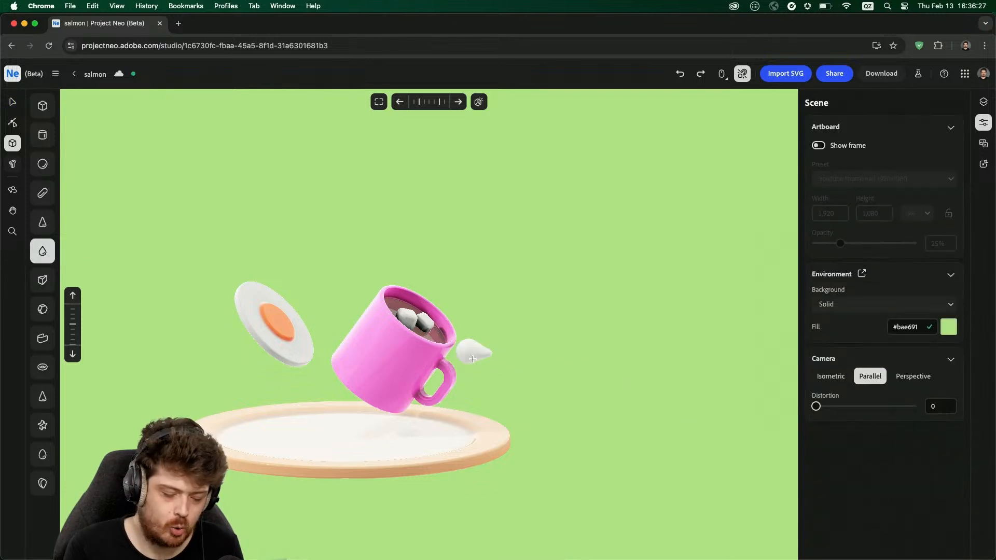
key(Escape)
key(Escape)
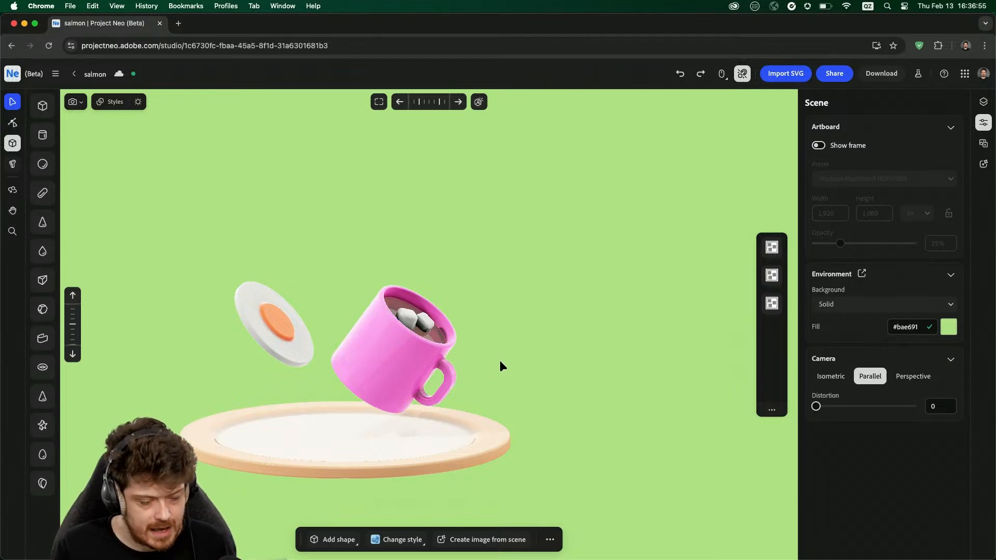
- Add a cylinder above and beyond the mug and flatten it into a thin round slice
right_drag(500, 361, 498, 386)
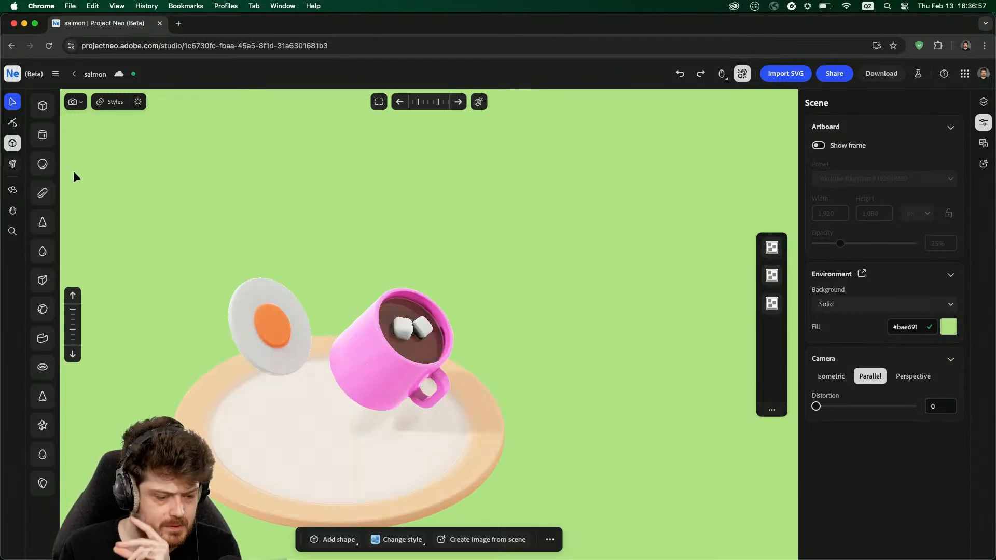
click(43, 135)
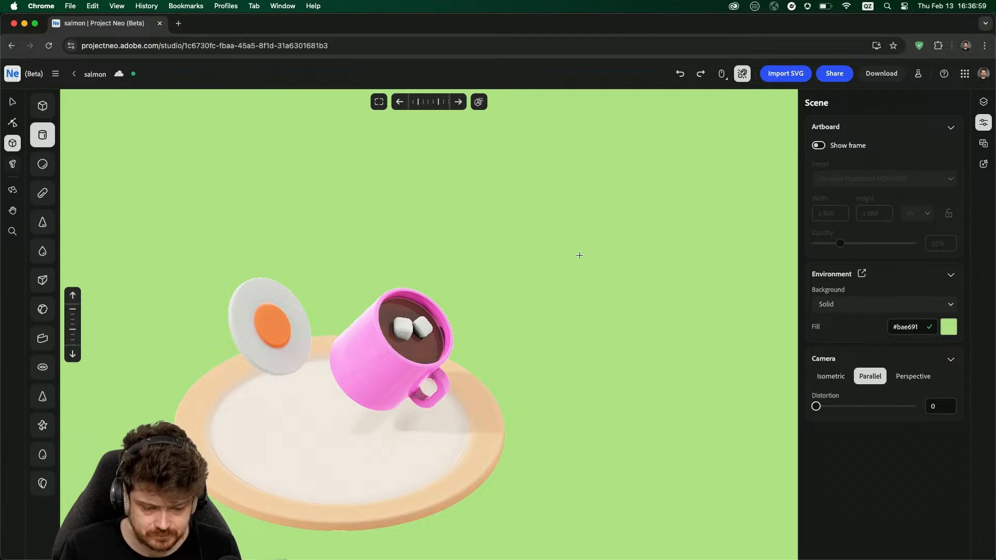
drag(580, 256, 547, 245)
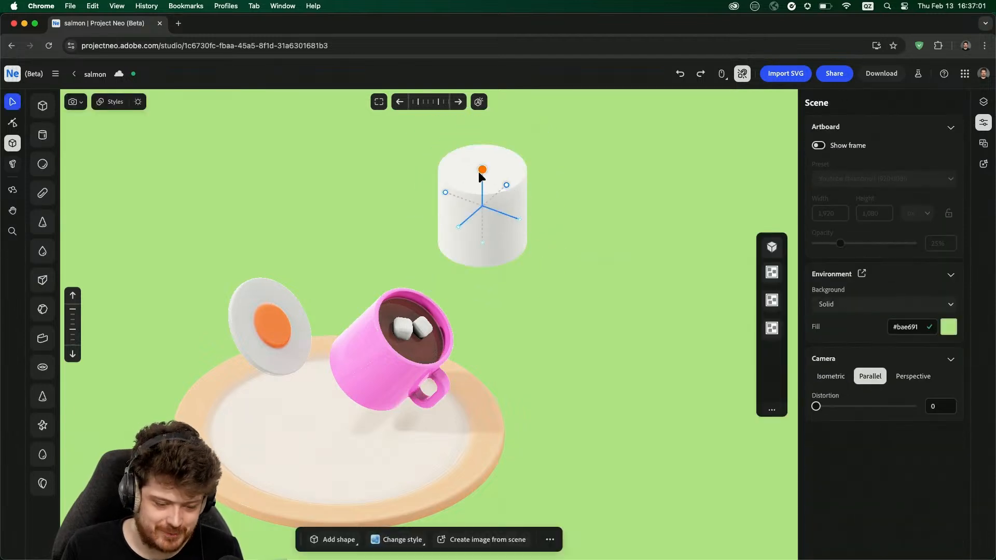
click(502, 174)
drag(484, 174, 487, 231)
scroll(485, 231, up, 5)
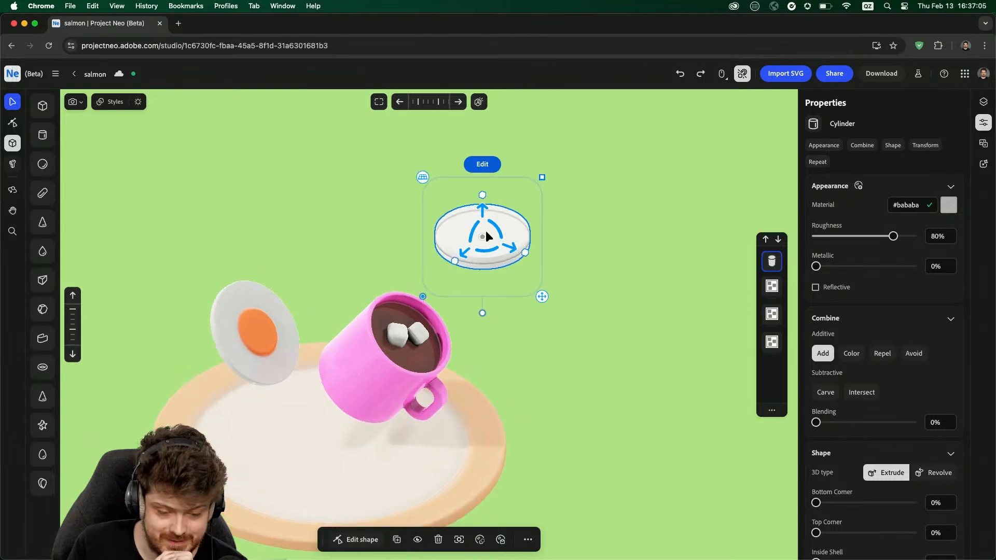
scroll(485, 236, up, 5)
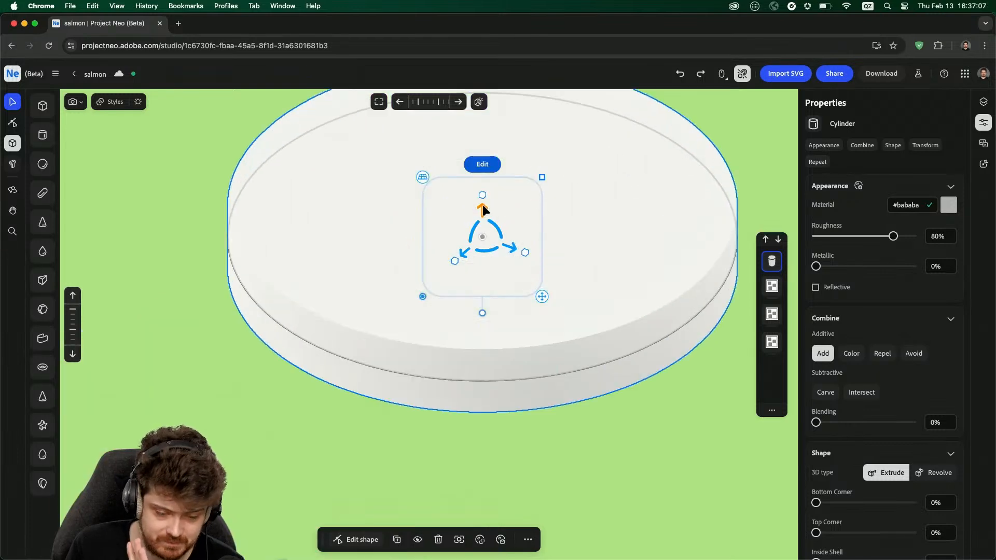
drag(482, 199, 482, 205)
drag(484, 224, 483, 225)
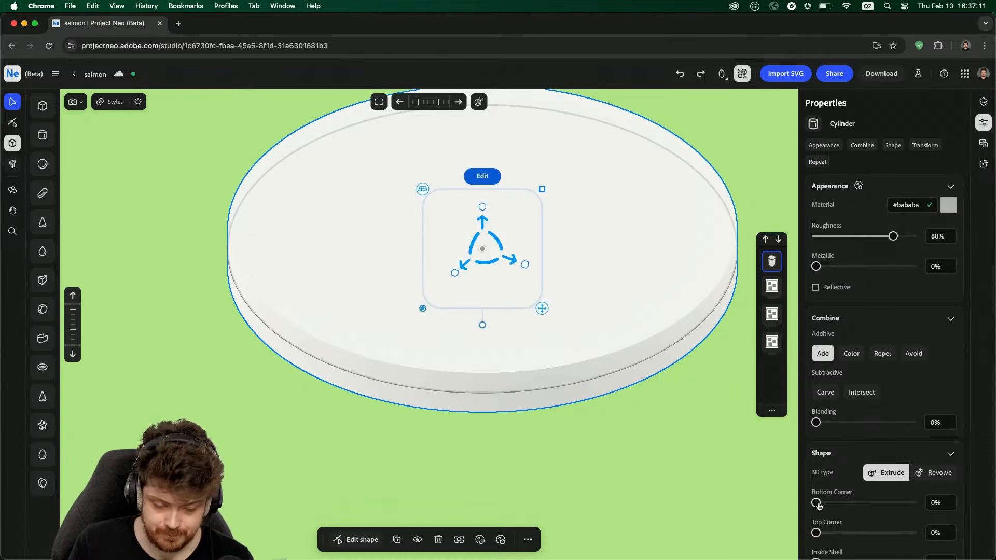
- Round the flat cylinder's edges with a bottom corner of 75.1% and a top corner of 90%
drag(817, 503, 888, 503)
drag(818, 534, 904, 533)
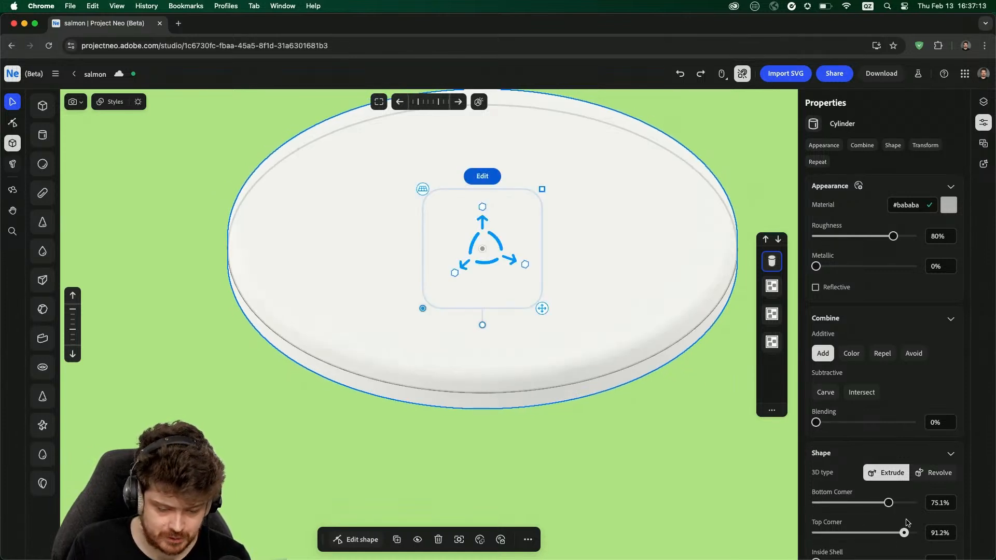
scroll(605, 337, up, 3)
scroll(604, 341, down, 5)
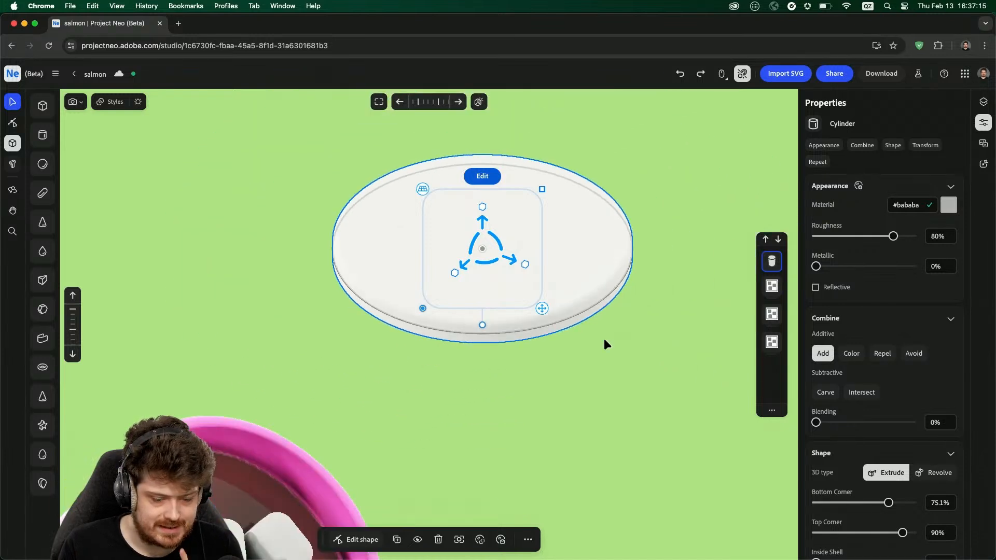
- Colour the flat cylinder dark green, #0c4a15
click(949, 205)
click(908, 349)
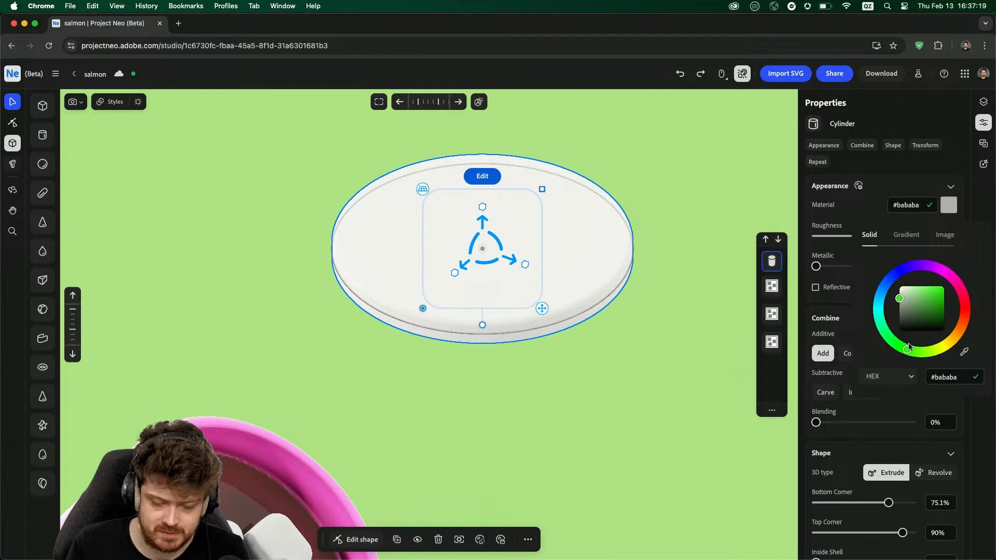
mouse_move(936, 316)
mouse_down()
mouse_move(898, 351)
mouse_move(894, 342)
mouse_up()
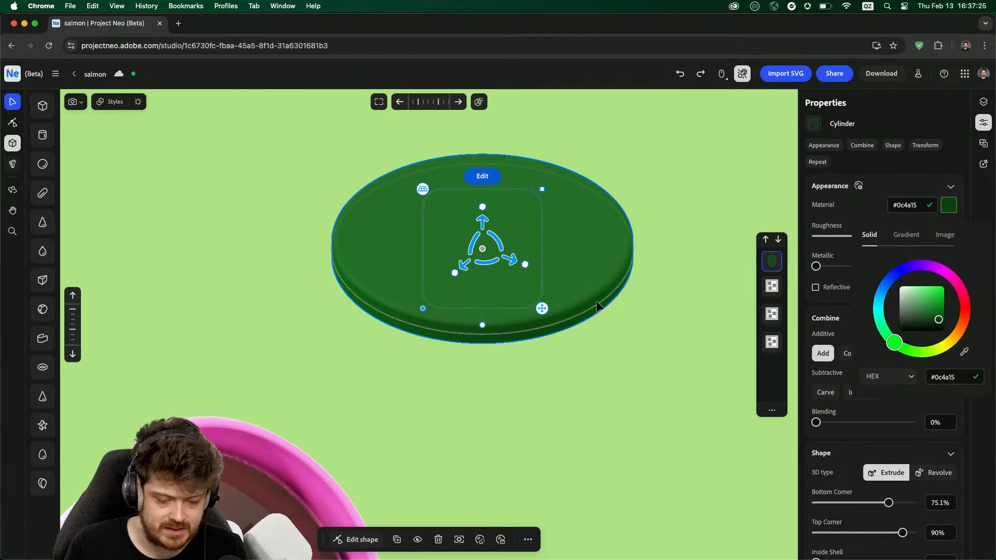
- Duplicate the dark green slice and scale the copy down slightly so it sits inside the original's rim
click(559, 253)
key(super+d)
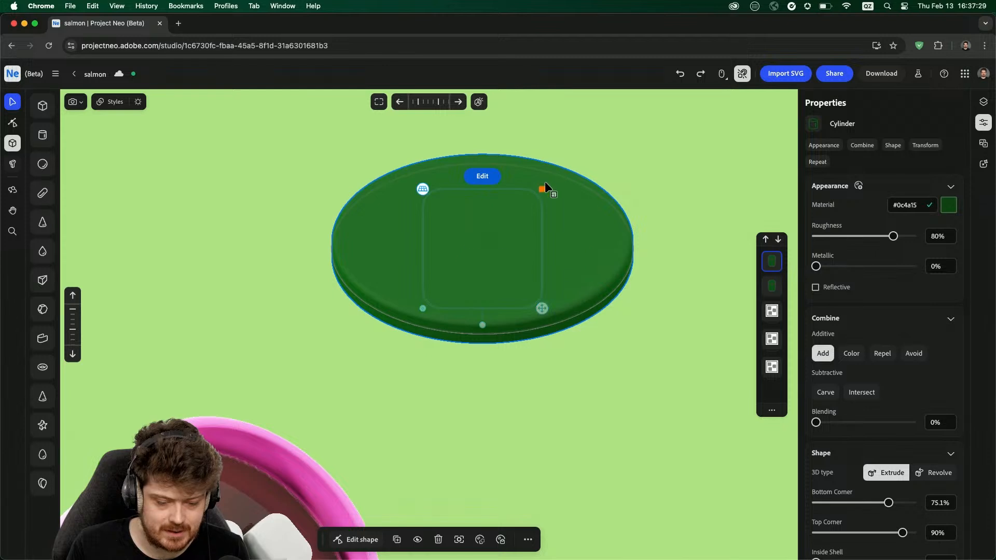
drag(542, 189, 533, 195)
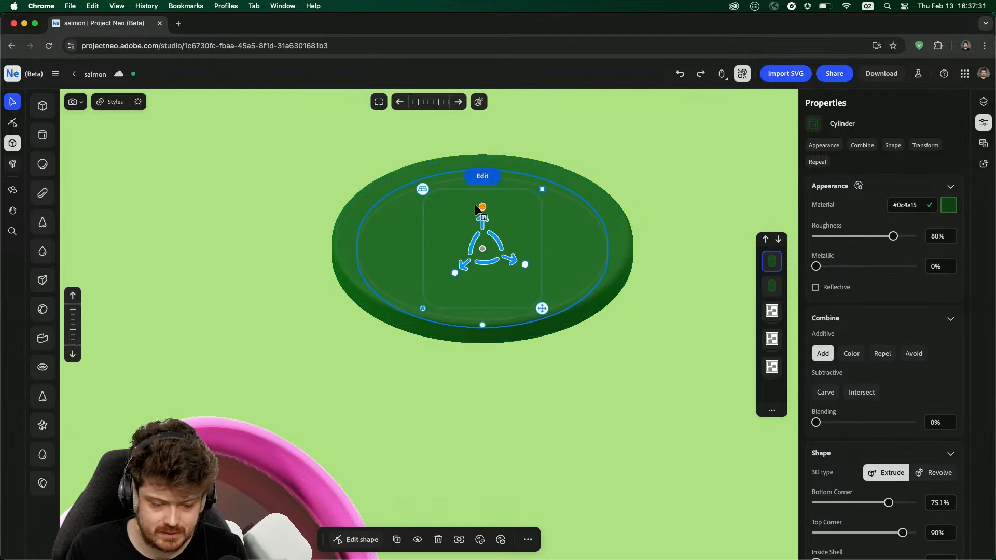
mouse_move(481, 215)
mouse_down()
mouse_move(479, 189)
mouse_move(479, 207)
mouse_up()
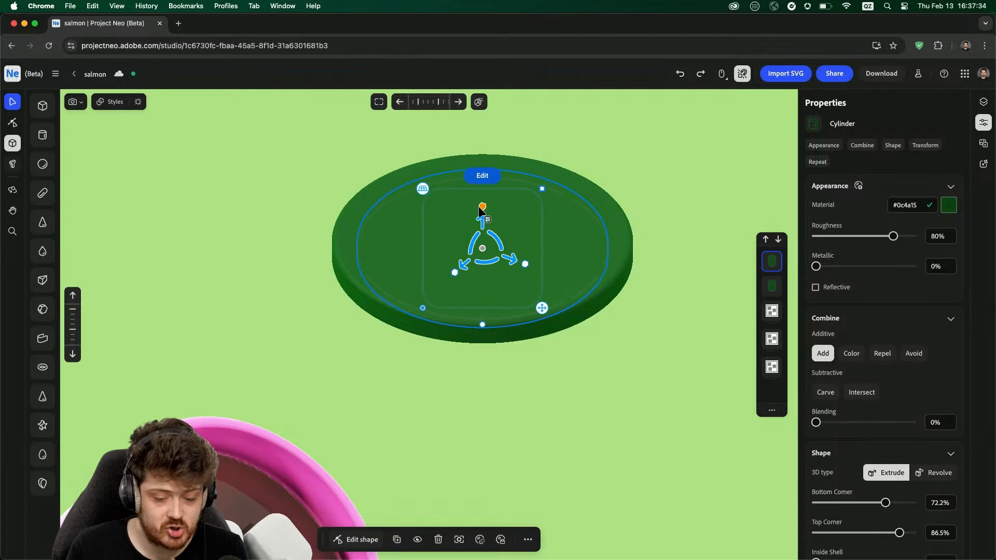
- Colour the smaller inner cylinder lighter green, #69bf76
click(945, 208)
drag(917, 320, 921, 299)
key(Escape)
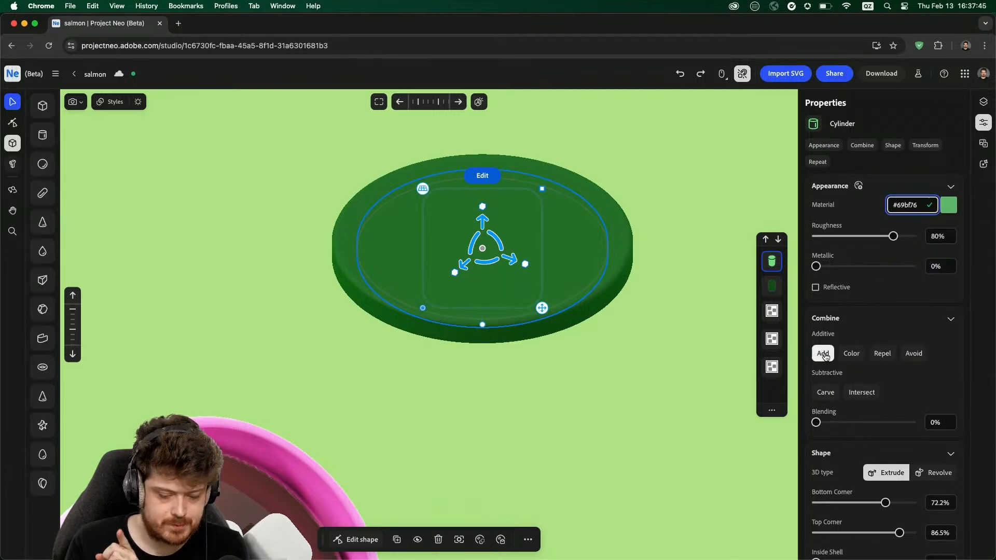
- Set the inner cylinder's combine mode to Color, raise it through the slice's top face and set blending to 9.7%
click(851, 354)
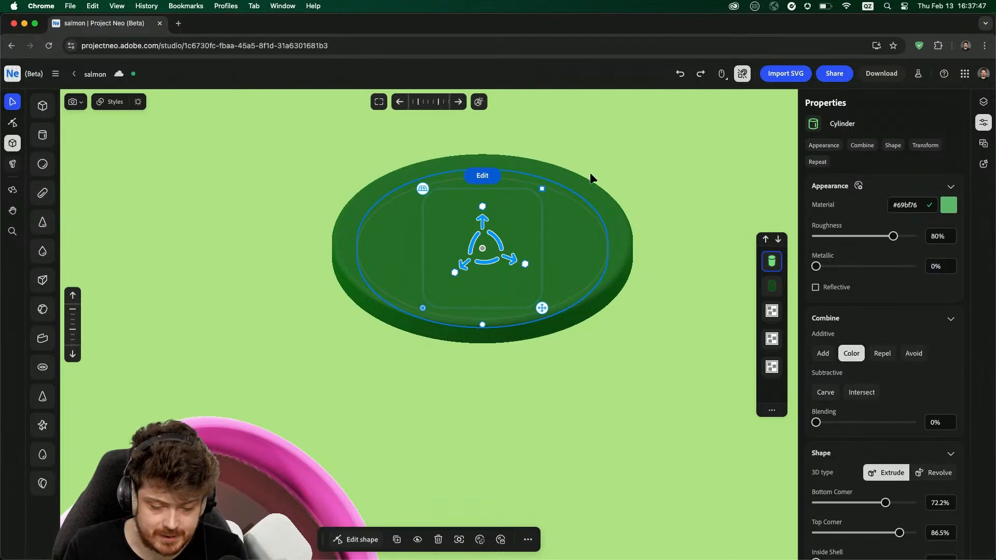
drag(490, 224, 483, 215)
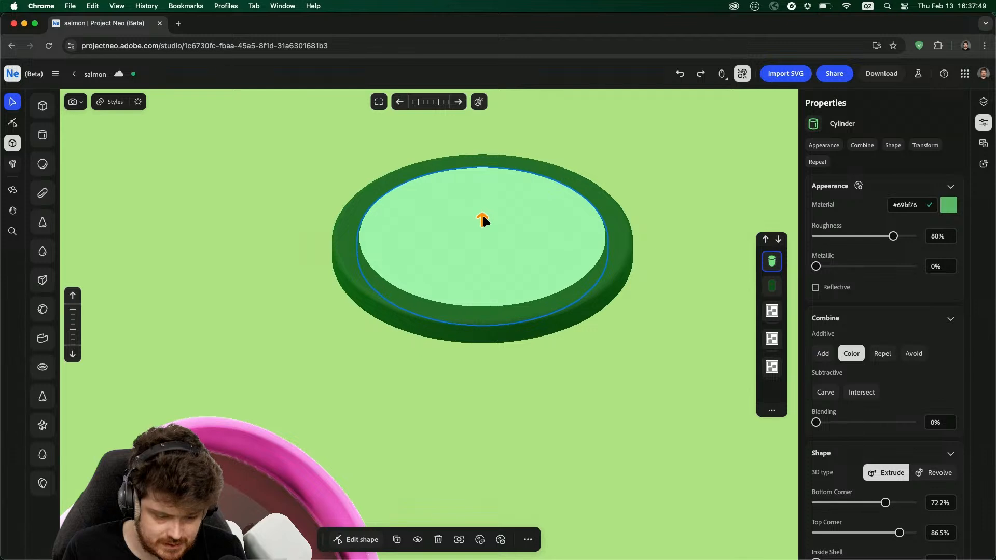
drag(816, 423, 822, 424)
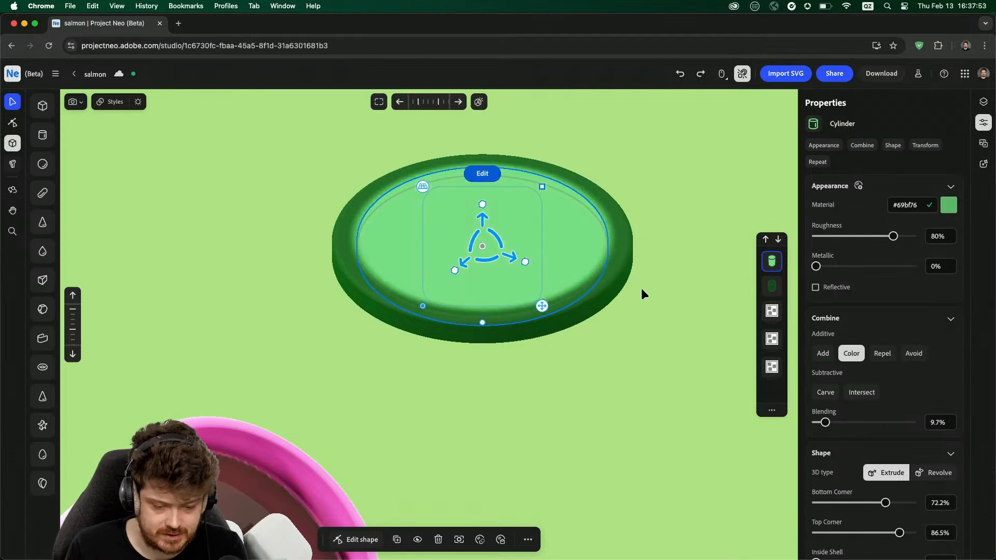
- Enlarge the lighter green area slightly toward the slice's rim, fine-tune its height and deselect it
drag(543, 187, 543, 186)
drag(485, 207, 483, 212)
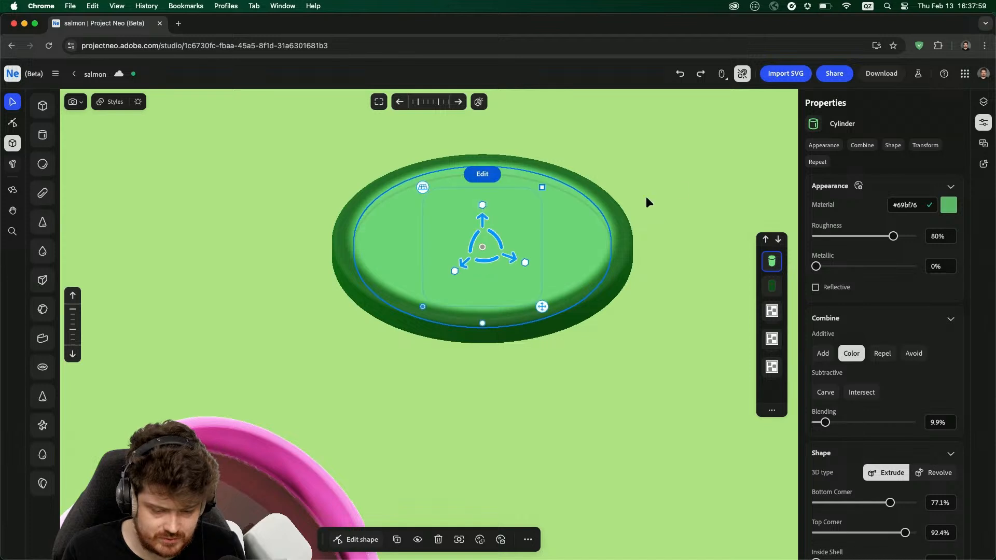
click(690, 220)
- Place a small drop shape on the green slice's top face, near its centre
right_drag(673, 233, 651, 271)
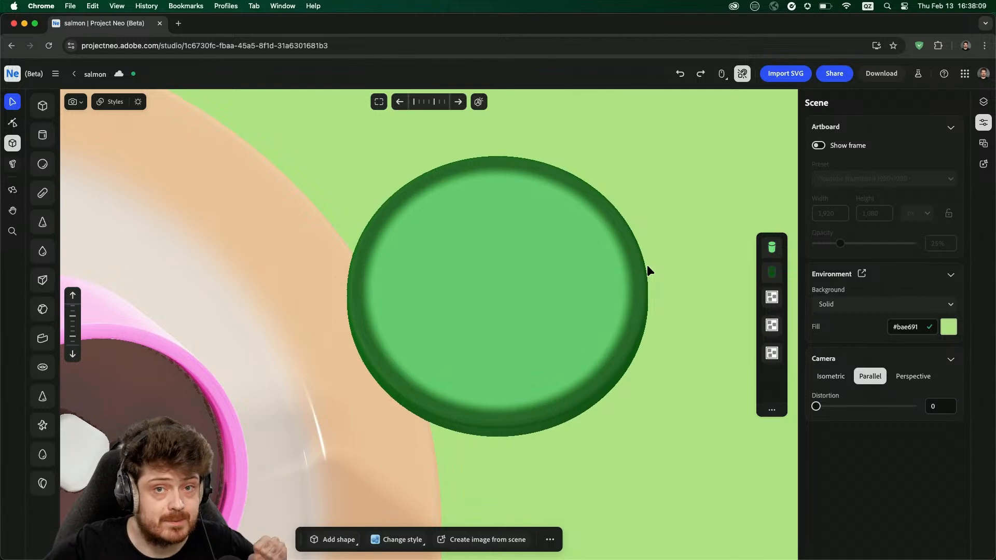
click(639, 266)
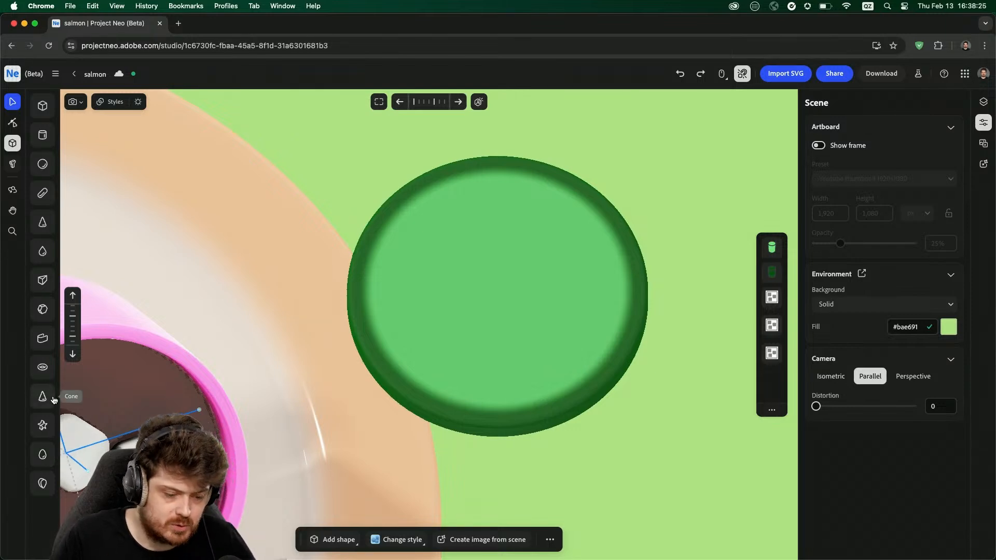
click(43, 251)
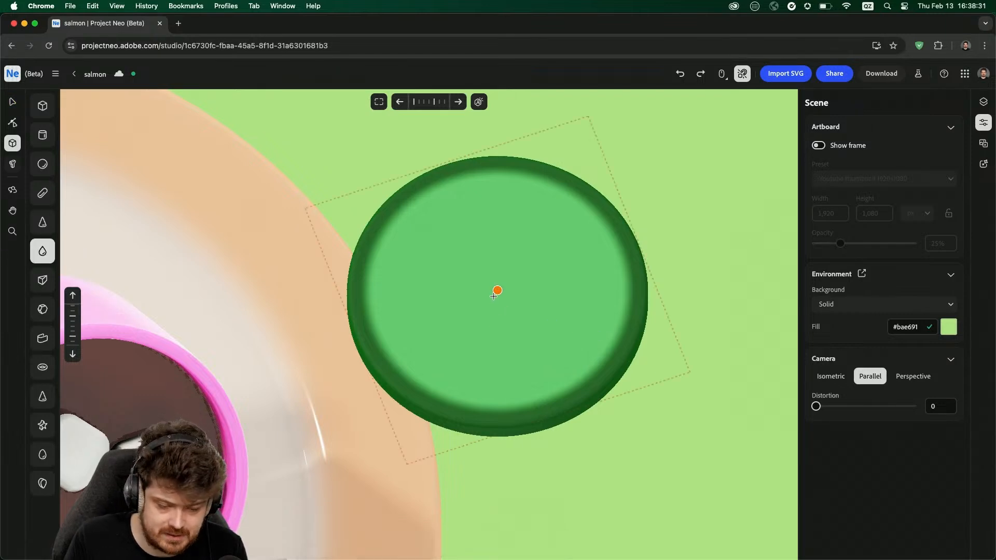
drag(489, 297, 534, 349)
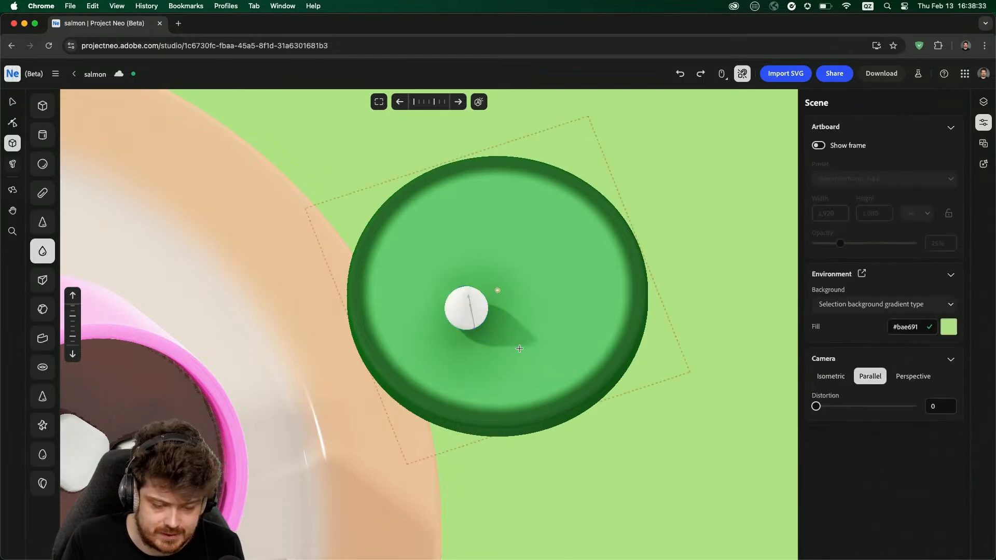
middle_drag(538, 352, 556, 333)
right_drag(565, 353, 608, 331)
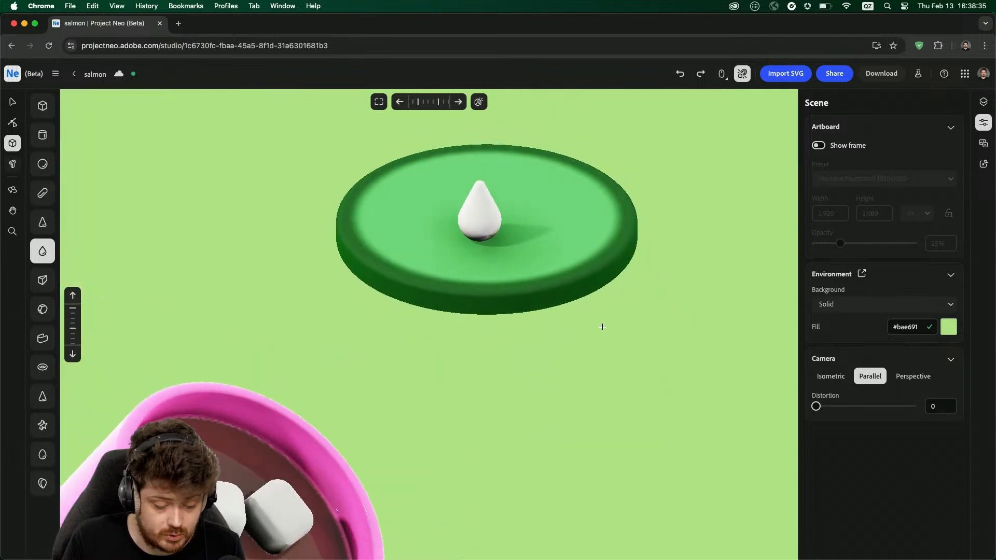
- Rotate the drop onto its side so it lies along the green slice, and shift it slightly downward
key(v)
click(500, 217)
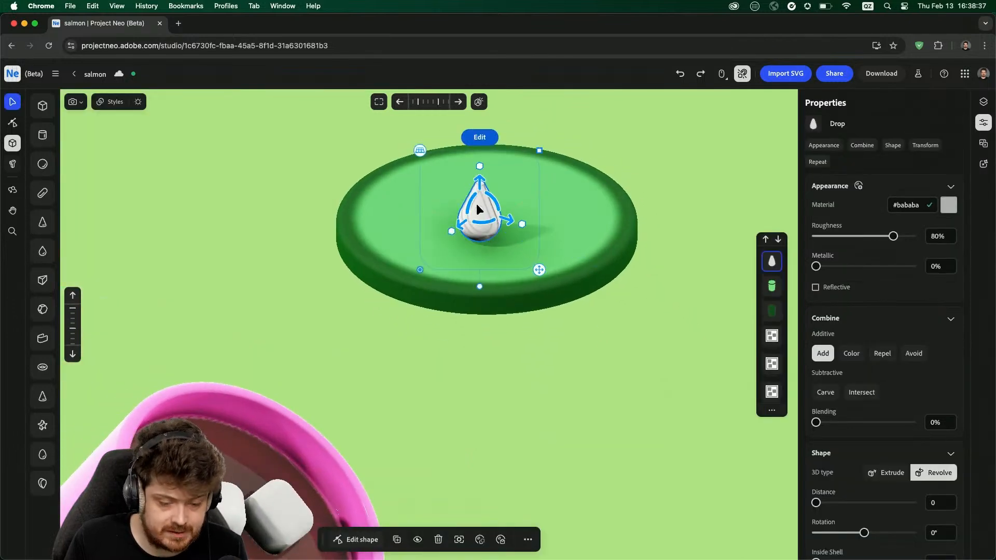
drag(472, 202, 509, 182)
right_drag(671, 245, 620, 244)
drag(476, 182, 477, 191)
- Repeat the drop around the slice with a Radial array
right_drag(668, 333, 678, 373)
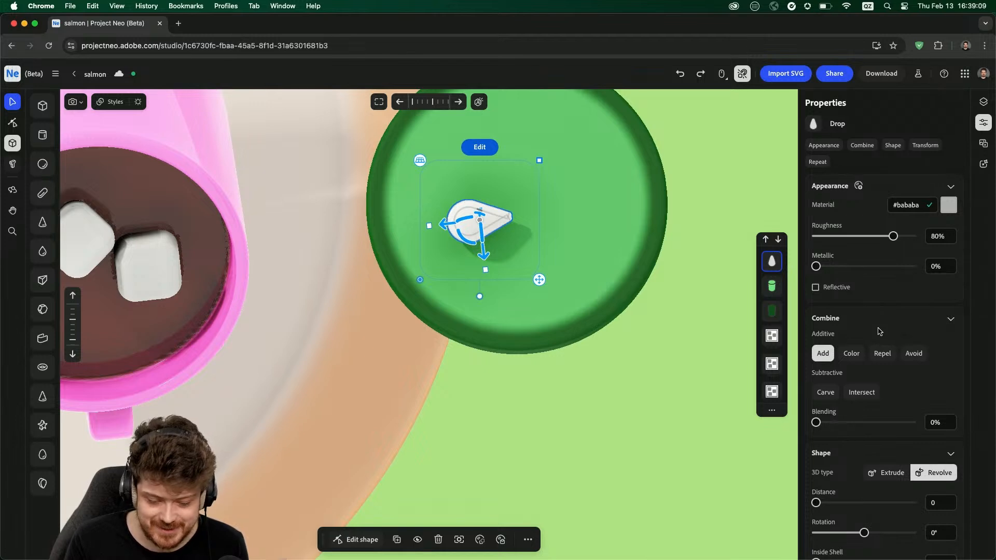
scroll(957, 368, down, 10)
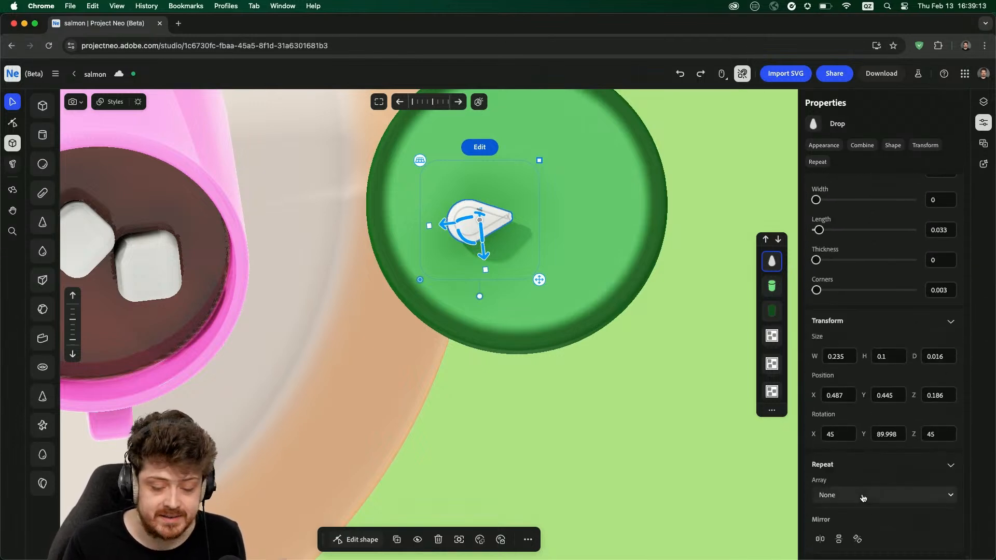
click(862, 497)
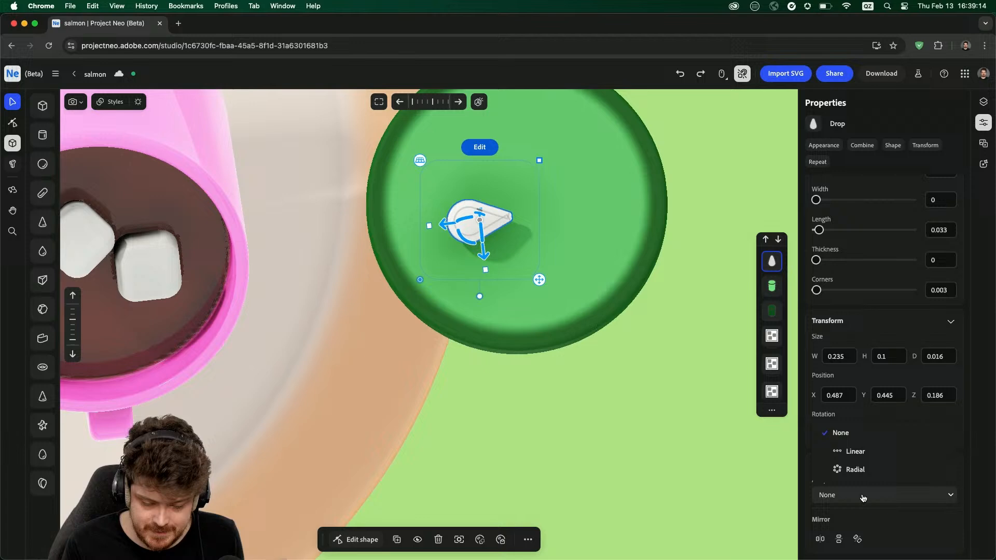
click(844, 469)
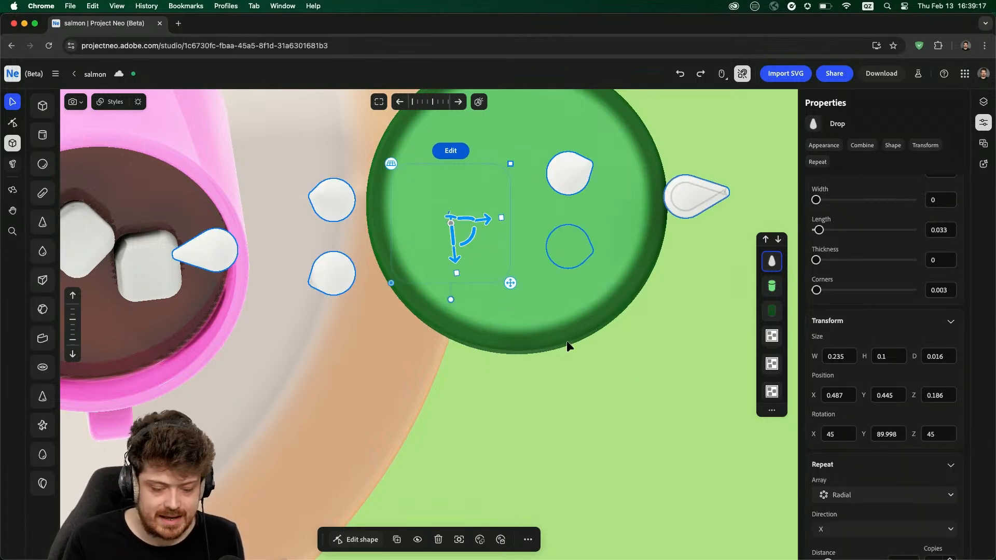
- Try Z as the direction of the drops' Radial array
right_drag(587, 410, 593, 369)
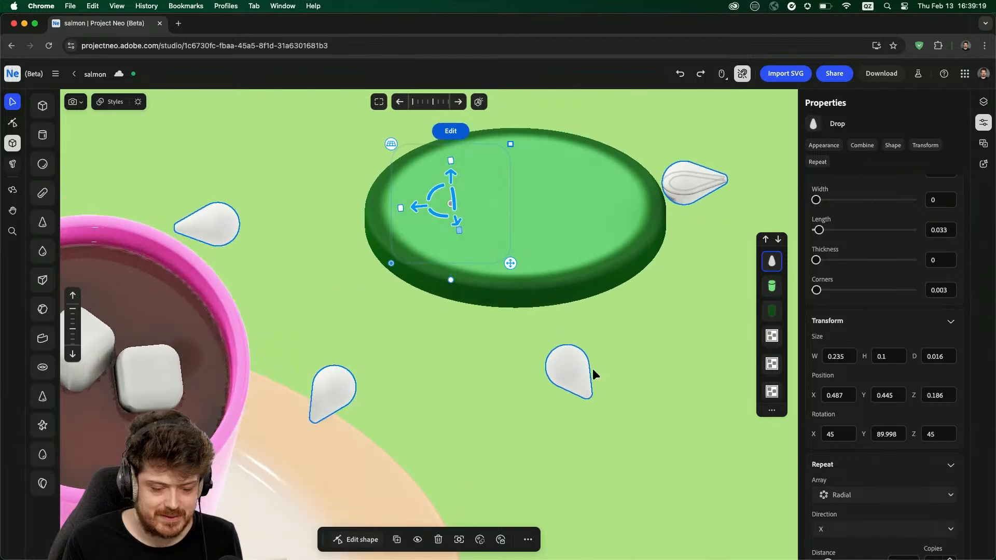
scroll(587, 370, up, 3)
scroll(586, 369, down, 10)
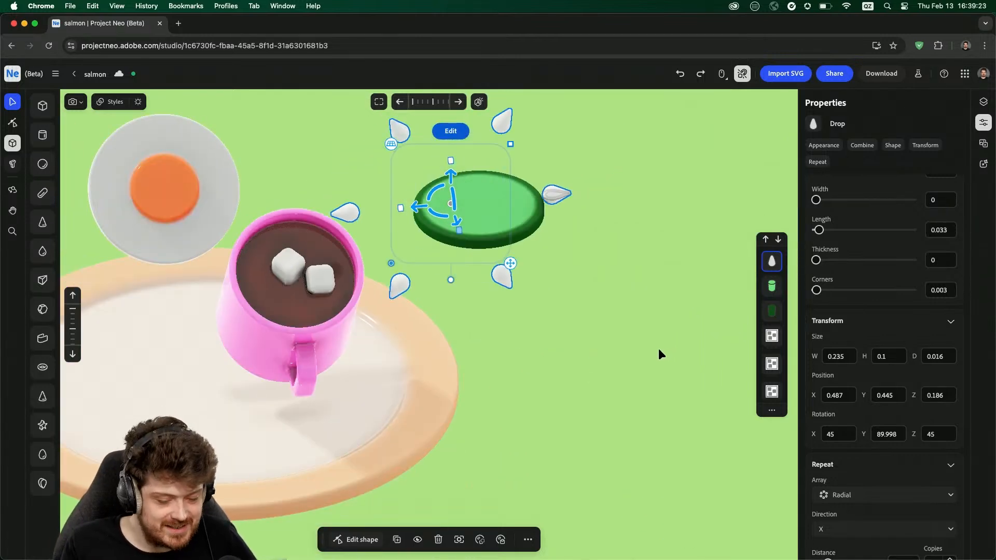
click(877, 529)
click(870, 510)
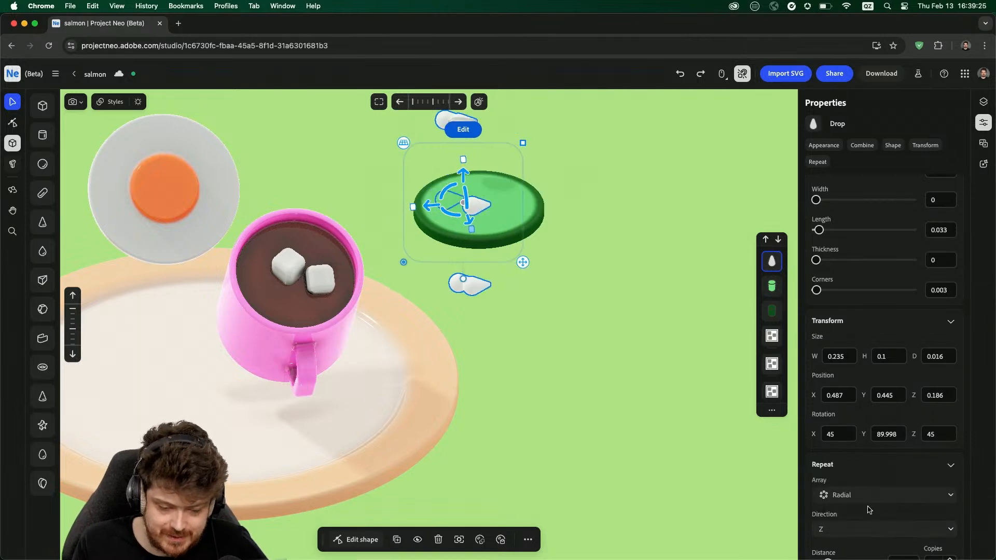
- Set the direction of the drops' Radial array to Y so the copies circle parallel to the slice's top face
click(871, 529)
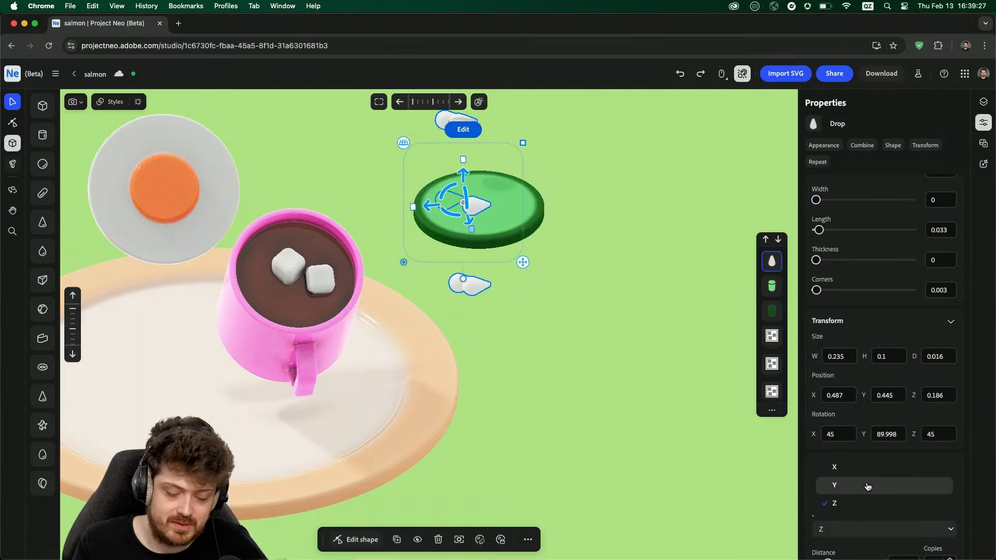
click(867, 485)
right_drag(575, 329, 574, 363)
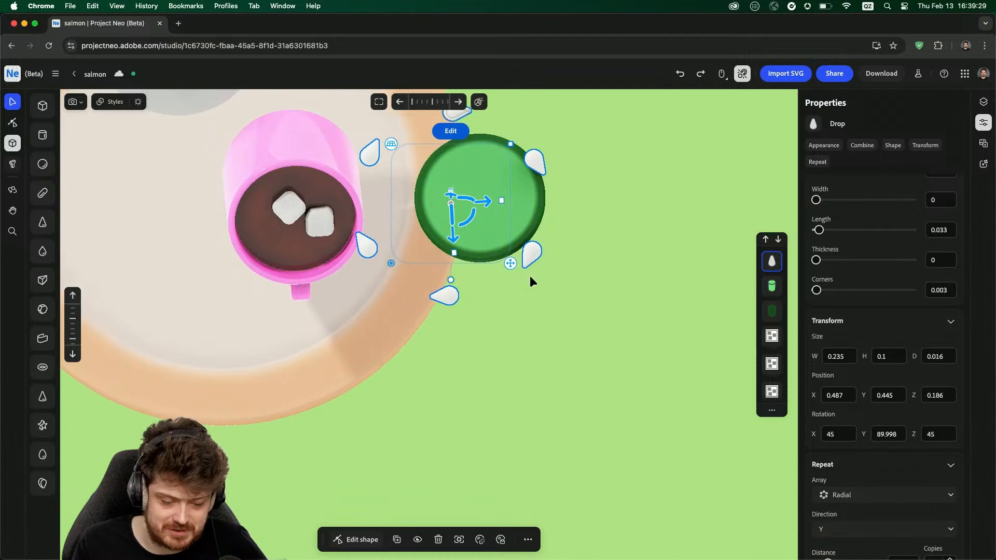
scroll(521, 250, up, 2)
scroll(521, 250, down, 5)
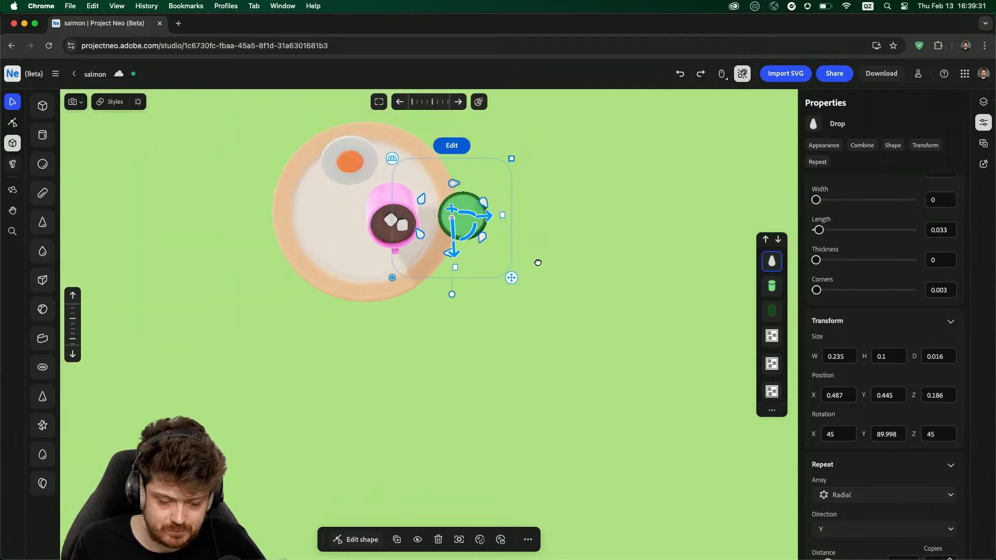
scroll(492, 247, up, 8)
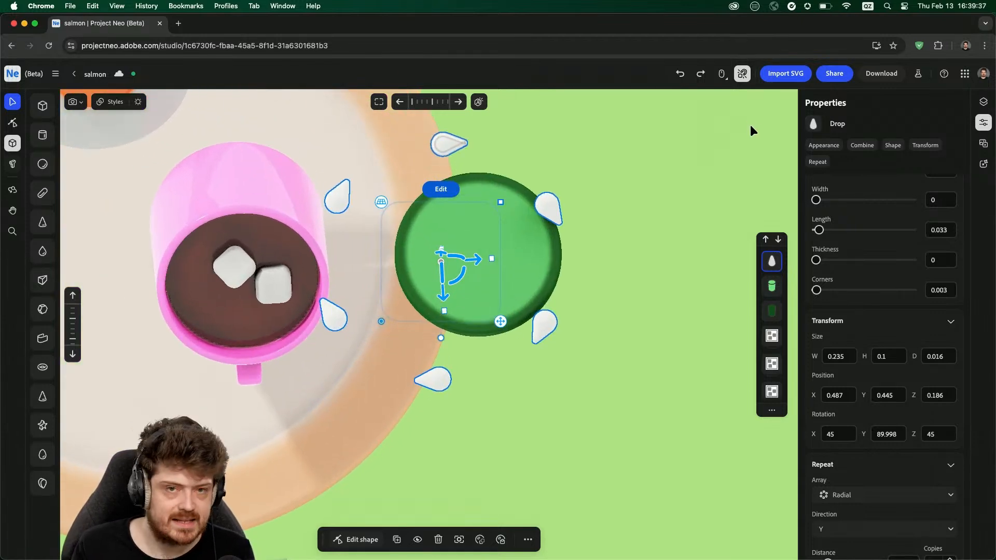
- Reduce the radial array's distance to 0.062 and centre the ring of drops on the green slice, at X 0.546 and Z 0.174
scroll(899, 298, down, 3)
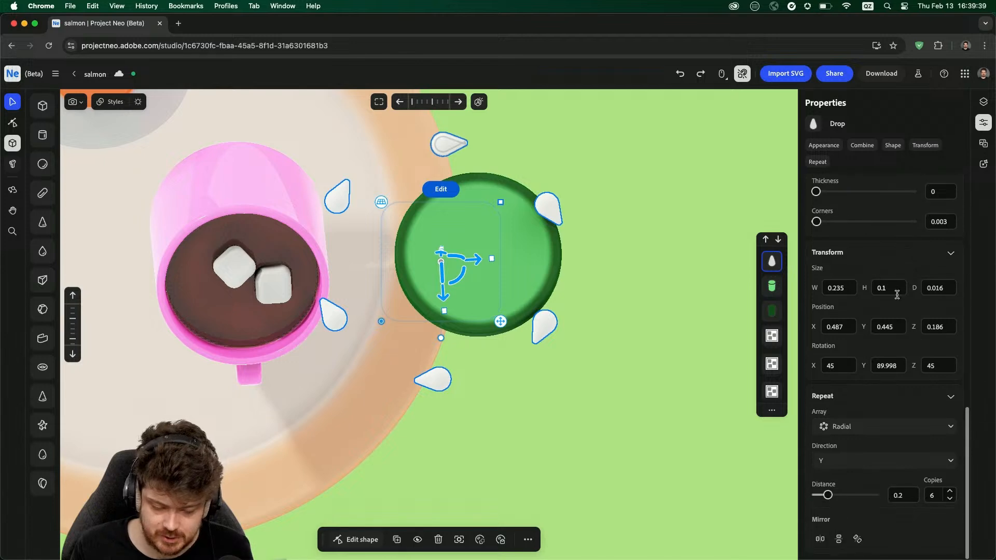
drag(831, 495, 818, 497)
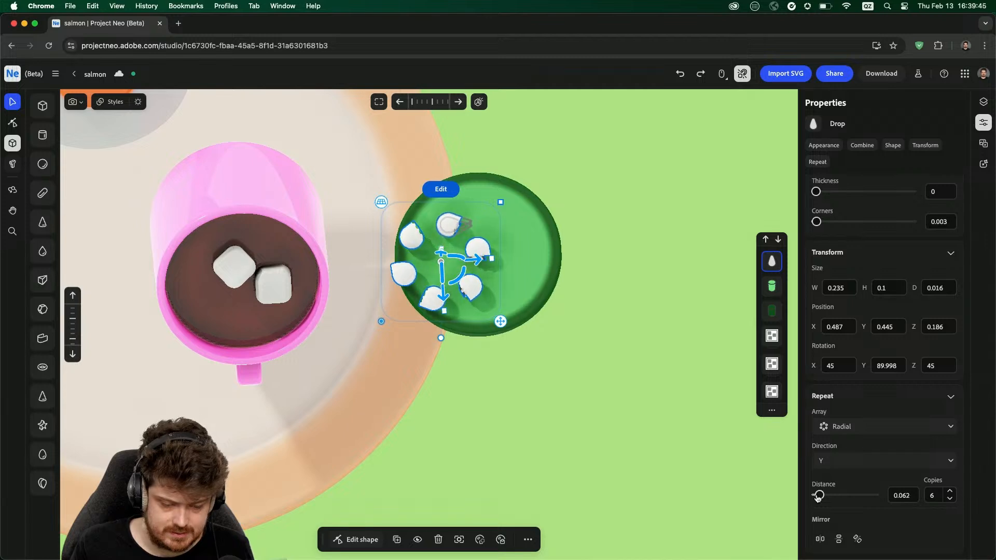
drag(478, 259, 513, 253)
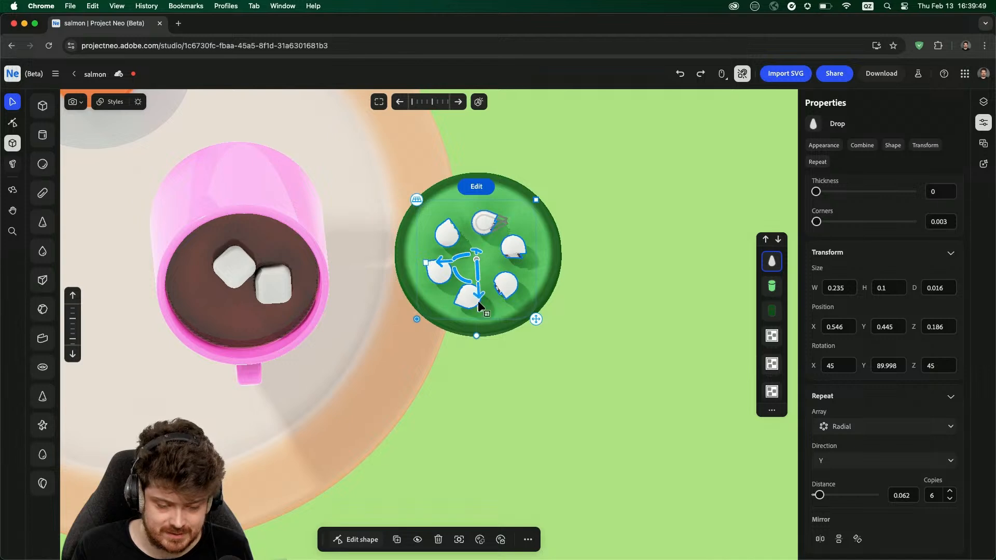
drag(477, 293, 478, 285)
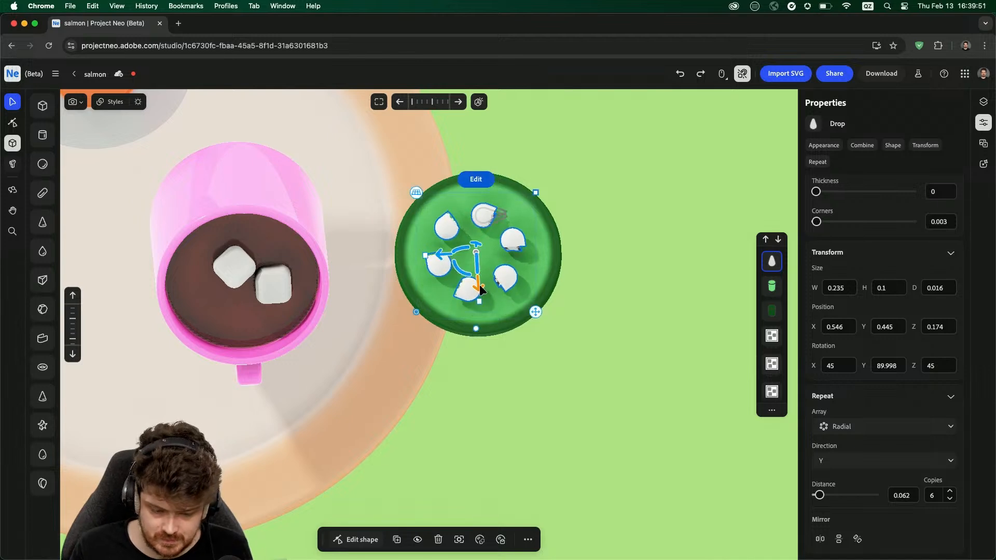
- Scale the drops down to a depth of about 0.009 and set their array distance to 0.056
double_click(438, 266)
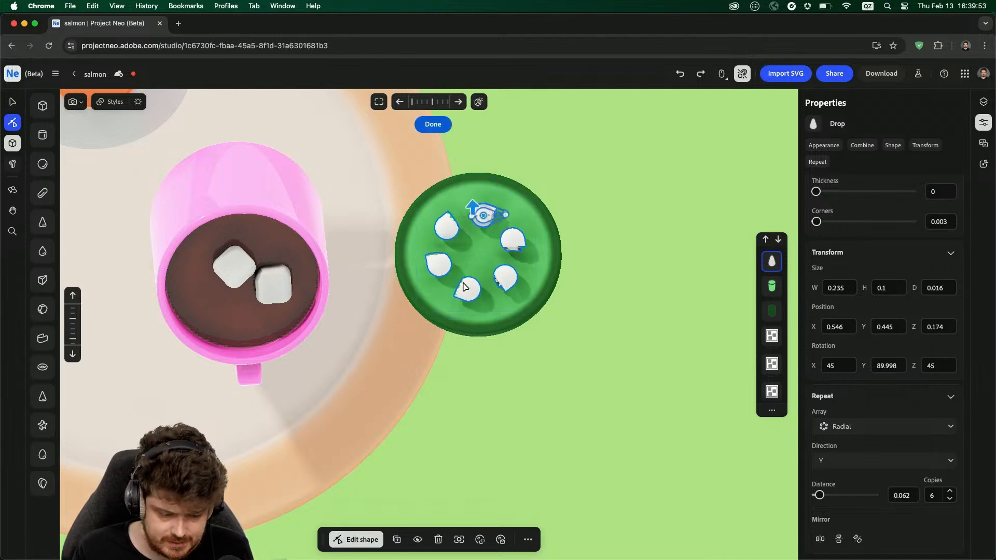
click(12, 102)
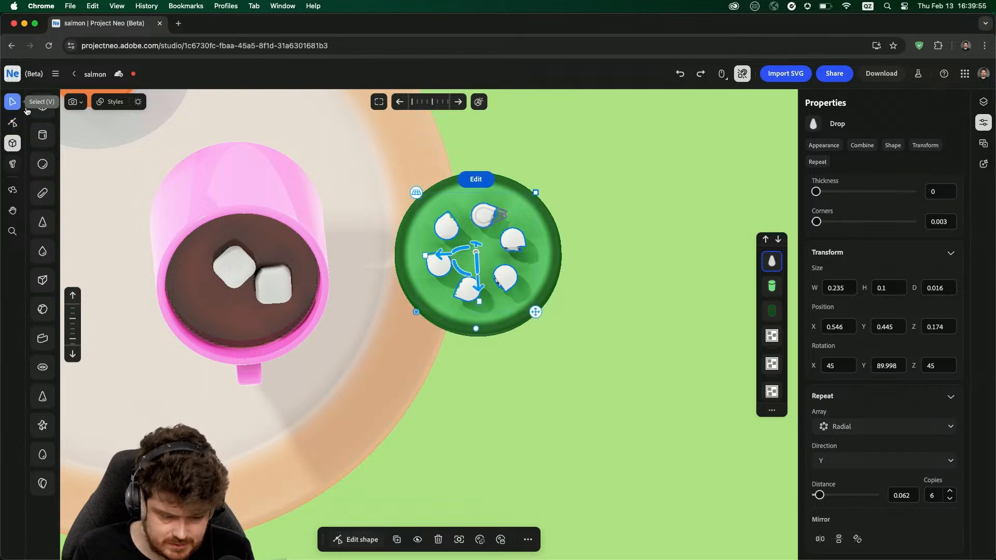
drag(534, 189, 507, 214)
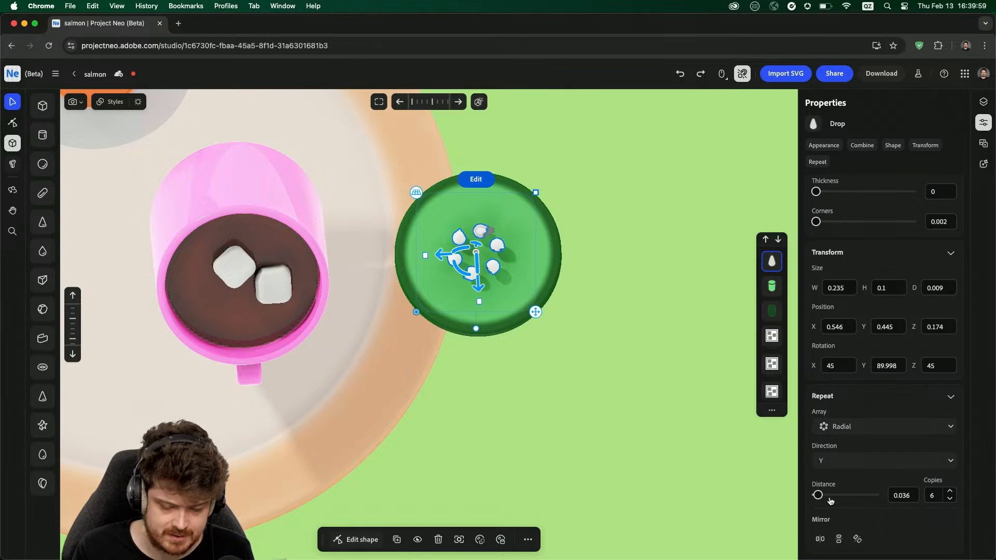
drag(818, 497, 818, 498)
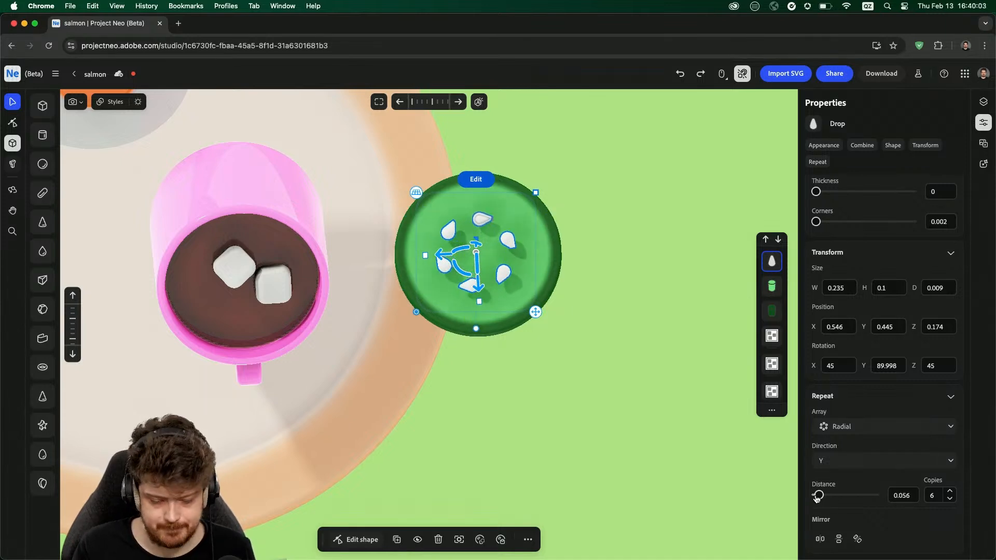
- Try different copy counts for the radial drop array, settle on 5 copies and deselect it
scroll(567, 280, up, 5)
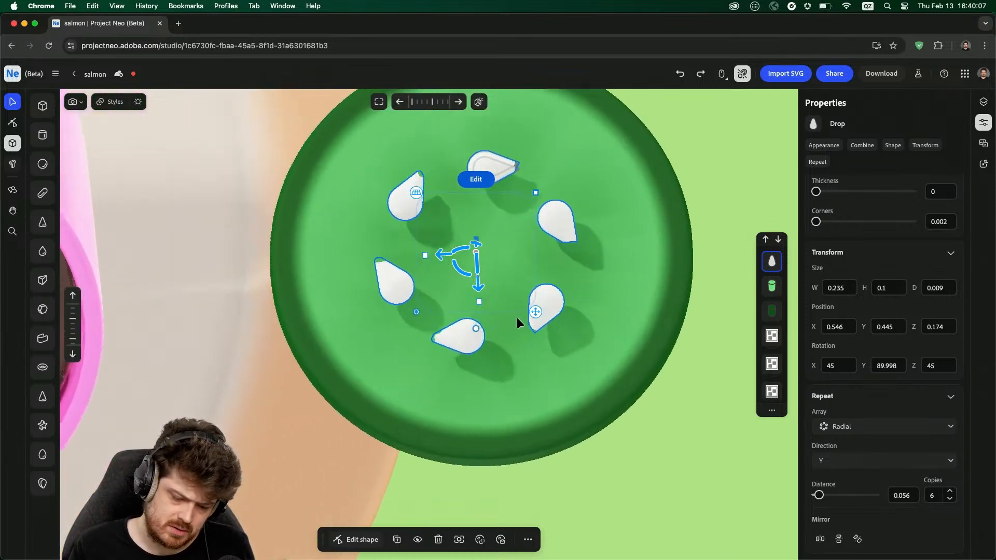
click(950, 500)
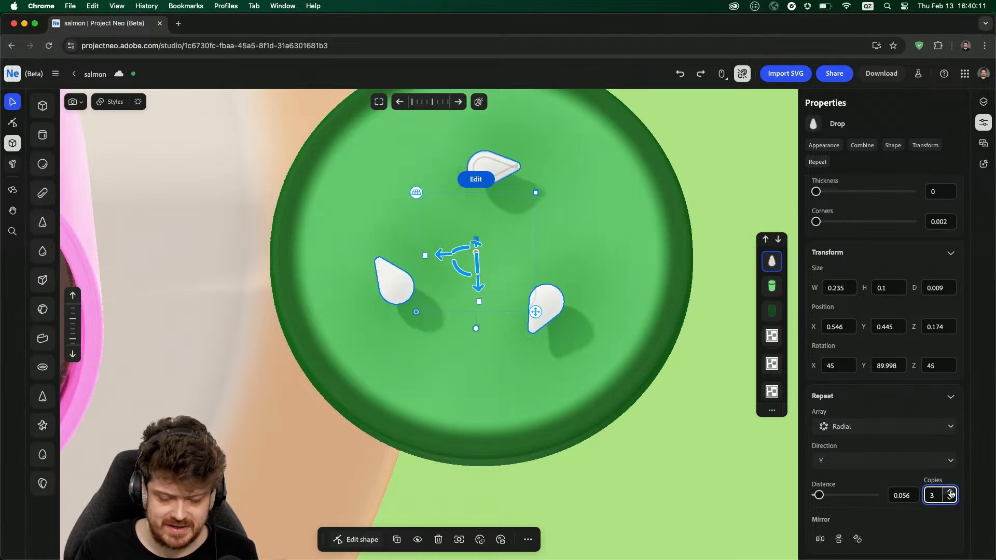
click(950, 492)
click(951, 492)
click(951, 499)
click(952, 499)
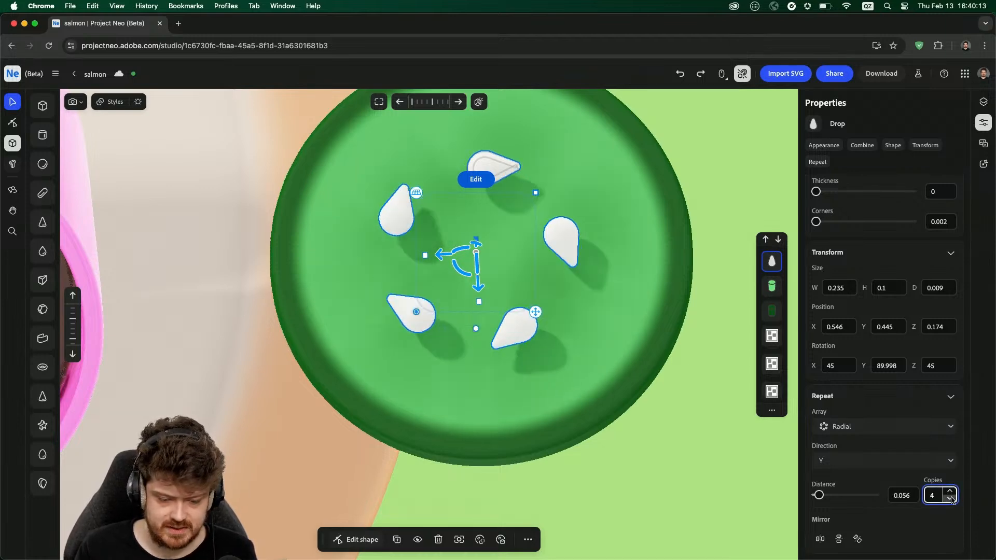
click(951, 499)
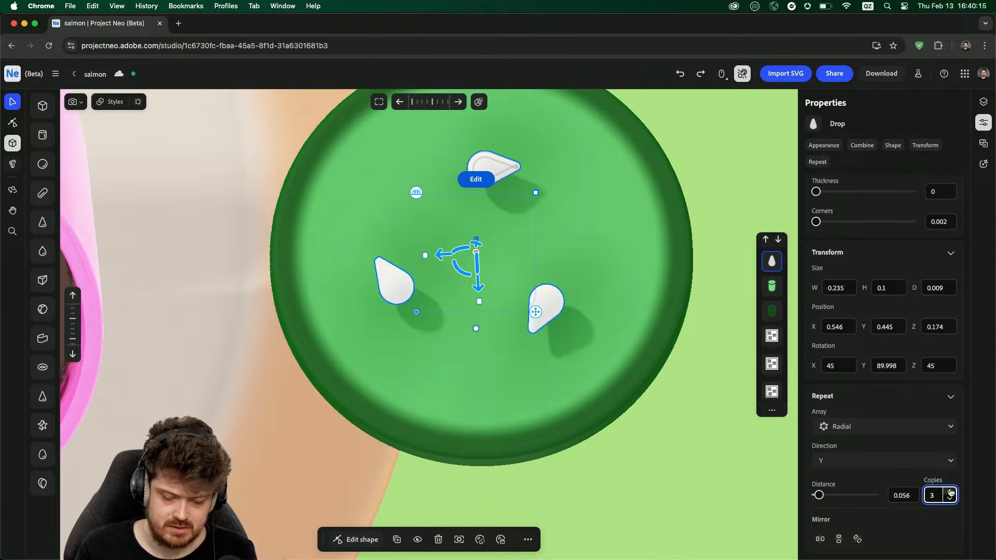
click(950, 492)
click(950, 492)
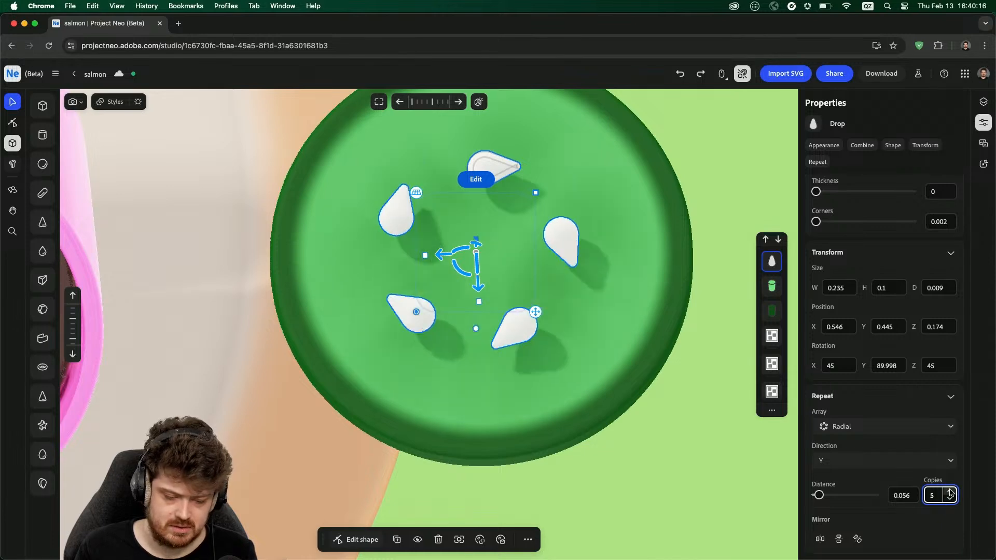
click(724, 493)
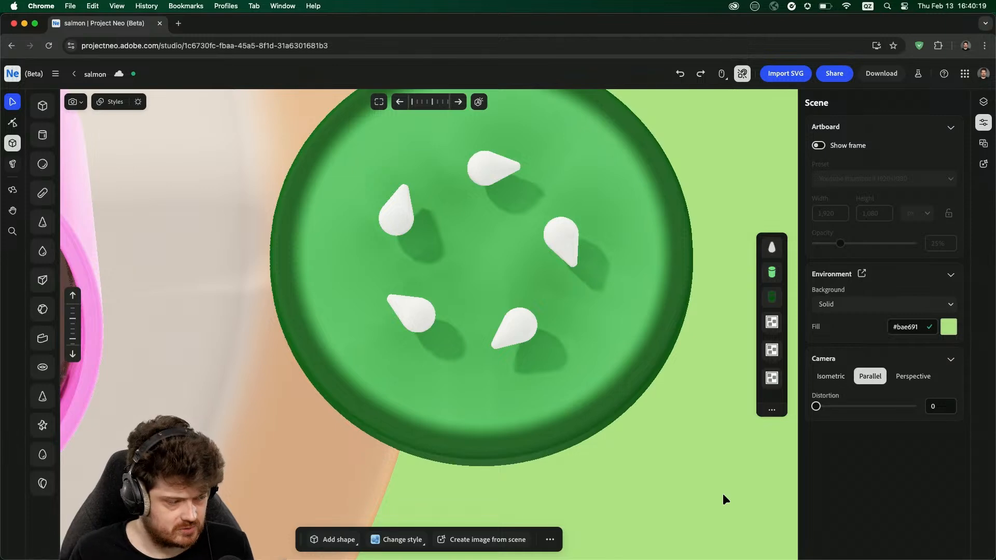
- Switch the drops' combine mode to Color and lower them into the green slice's top surface
click(495, 176)
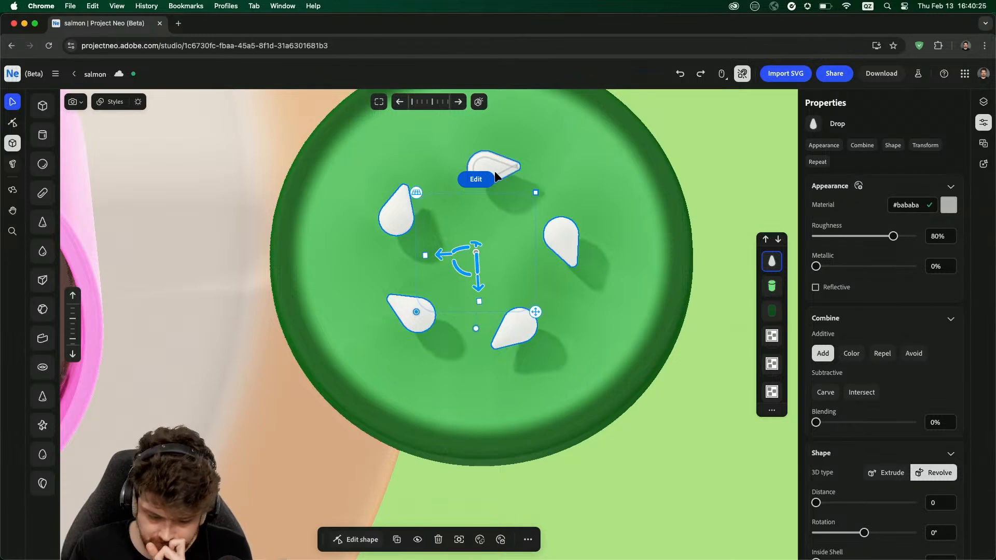
click(856, 355)
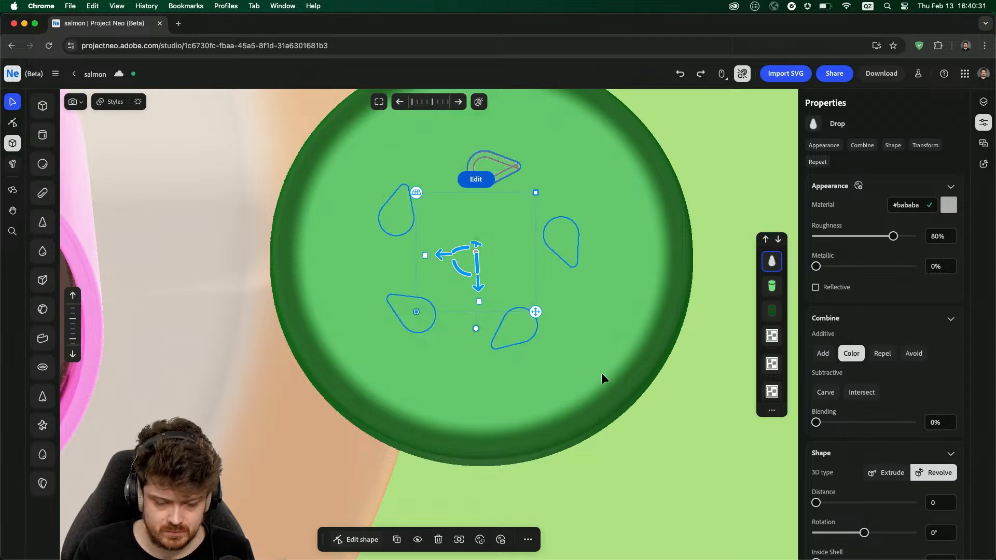
middle_drag(600, 378, 708, 406)
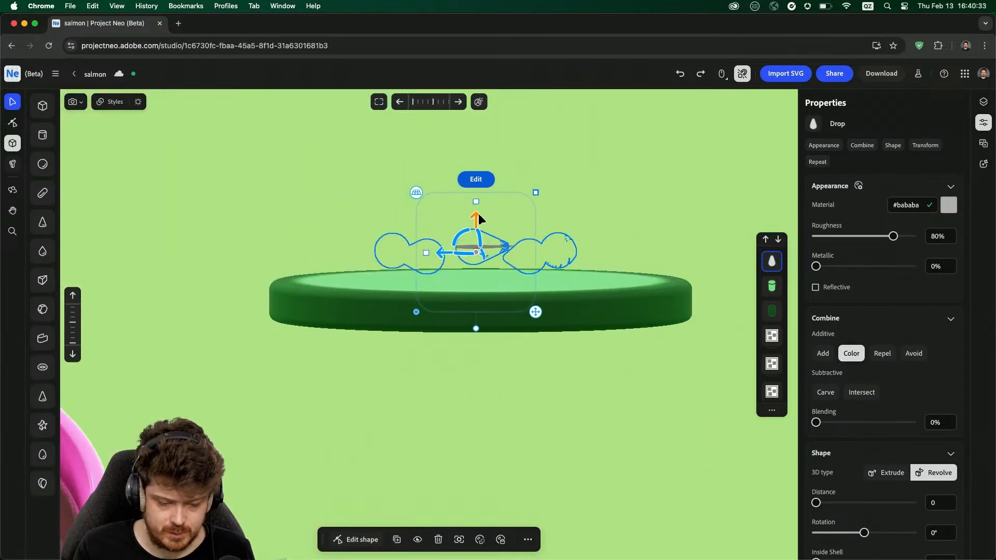
drag(478, 217, 479, 245)
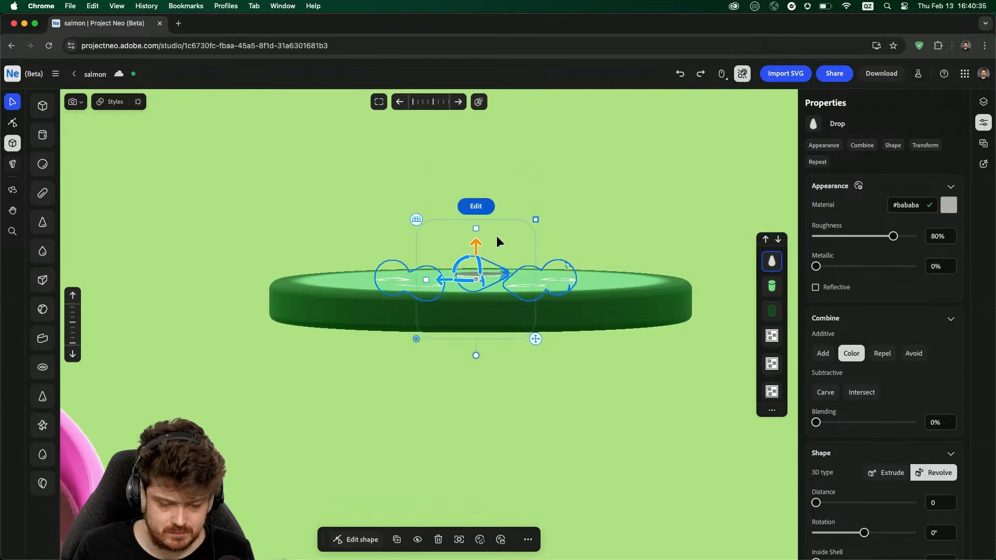
middle_drag(496, 241, 527, 274)
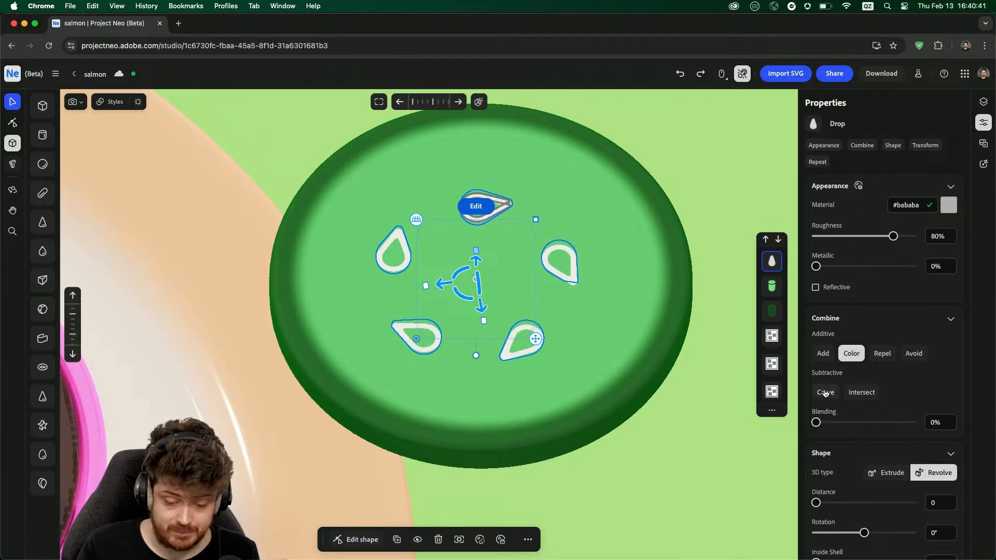
- Set the drops' blending to 6.2%, recolour them dark green #317d41 and deselect them
drag(817, 424, 820, 428)
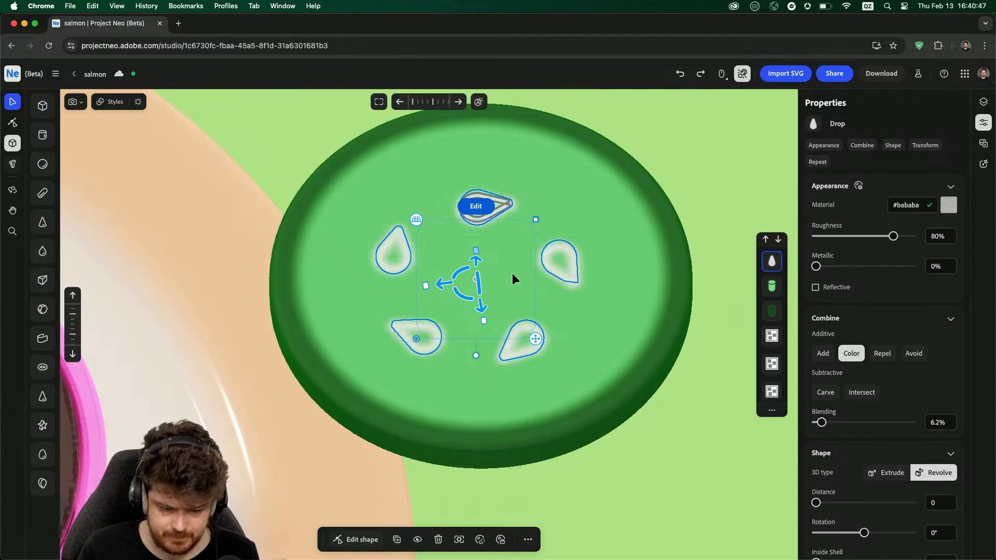
click(949, 204)
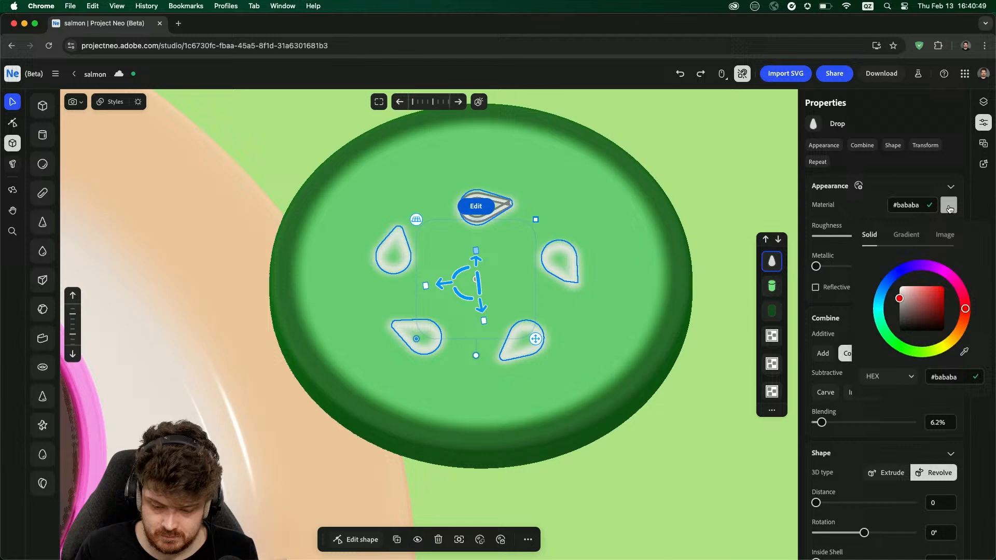
click(897, 344)
click(927, 310)
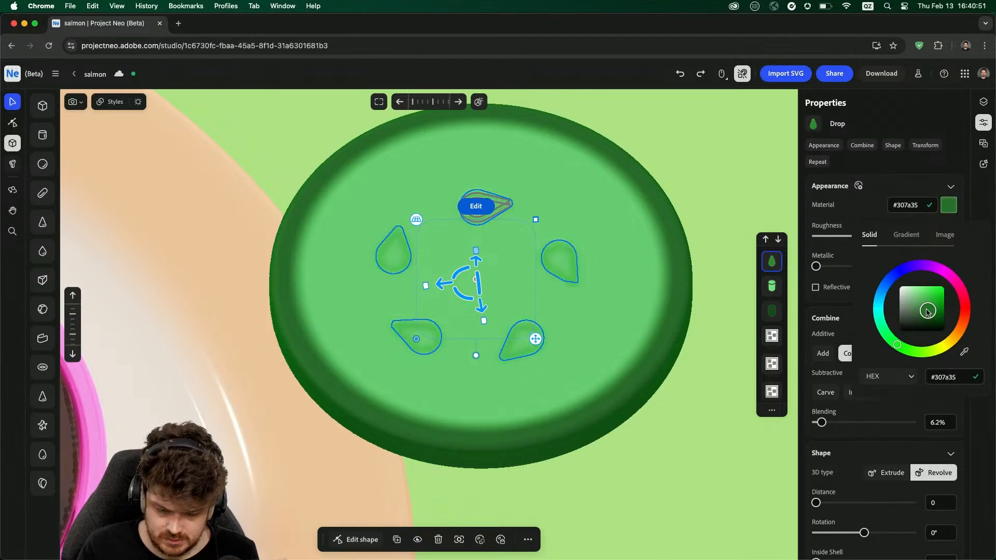
mouse_move(927, 311)
mouse_down()
mouse_move(909, 315)
mouse_move(892, 341)
mouse_up()
click(928, 310)
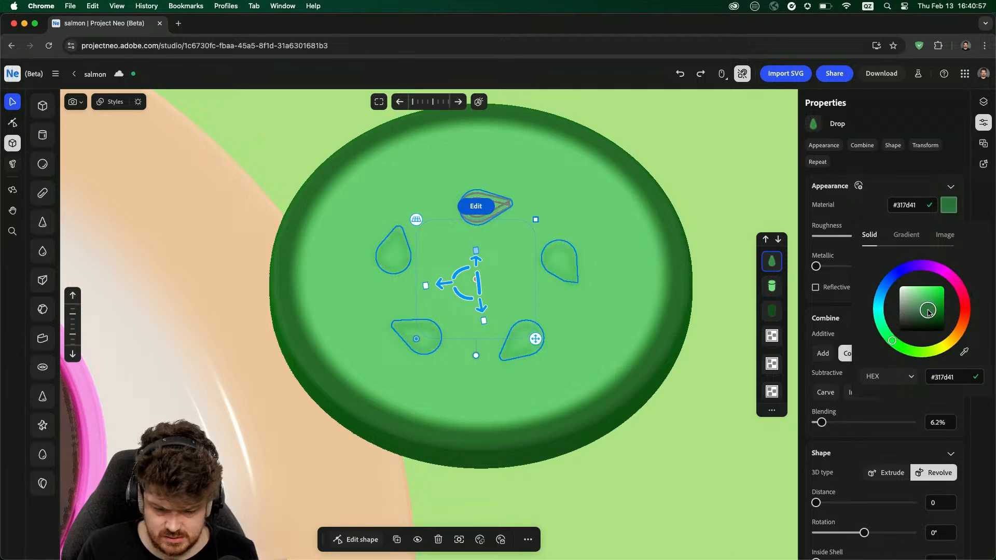
click(736, 193)
click(737, 195)
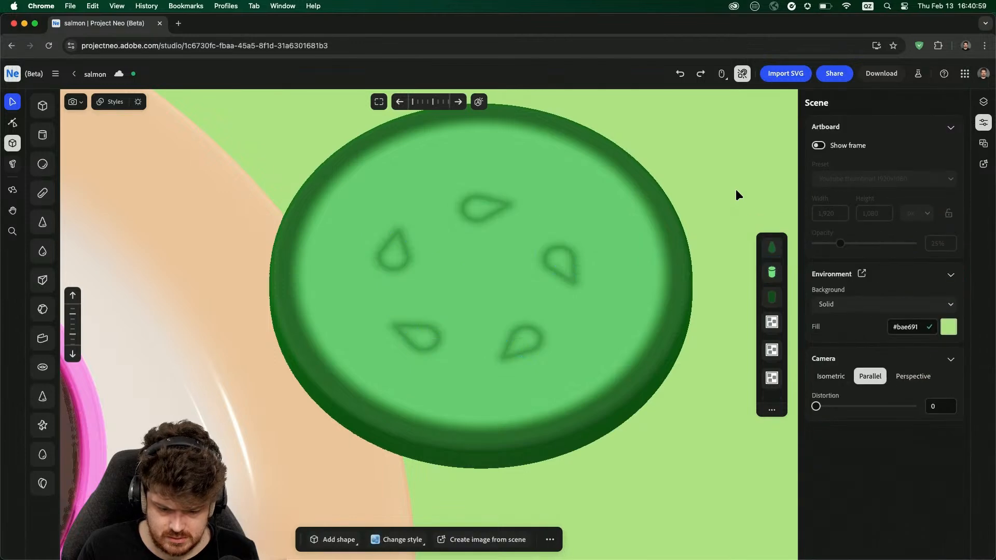
scroll(737, 194, down, 5)
scroll(736, 195, up, 5)
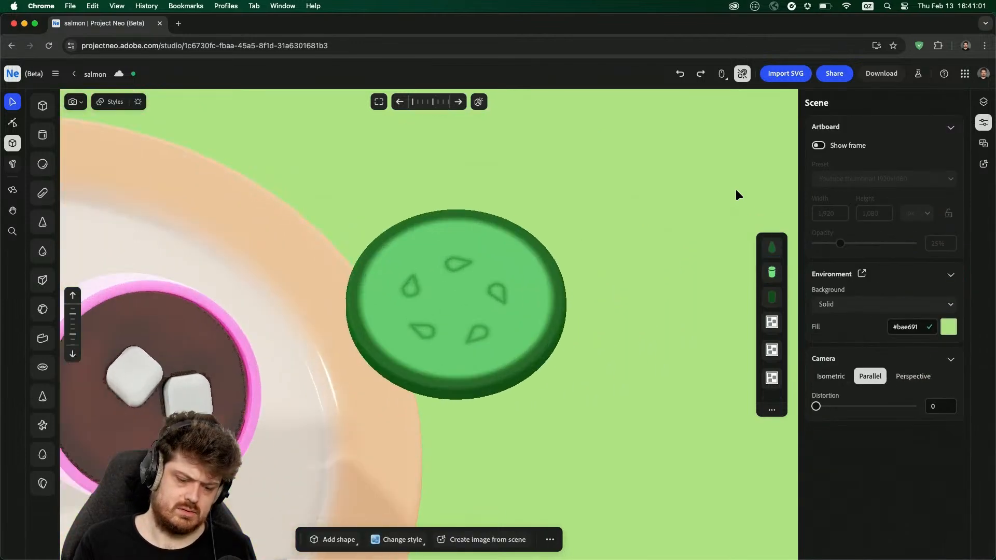
scroll(736, 194, up, 2)
click(470, 262)
click(460, 248)
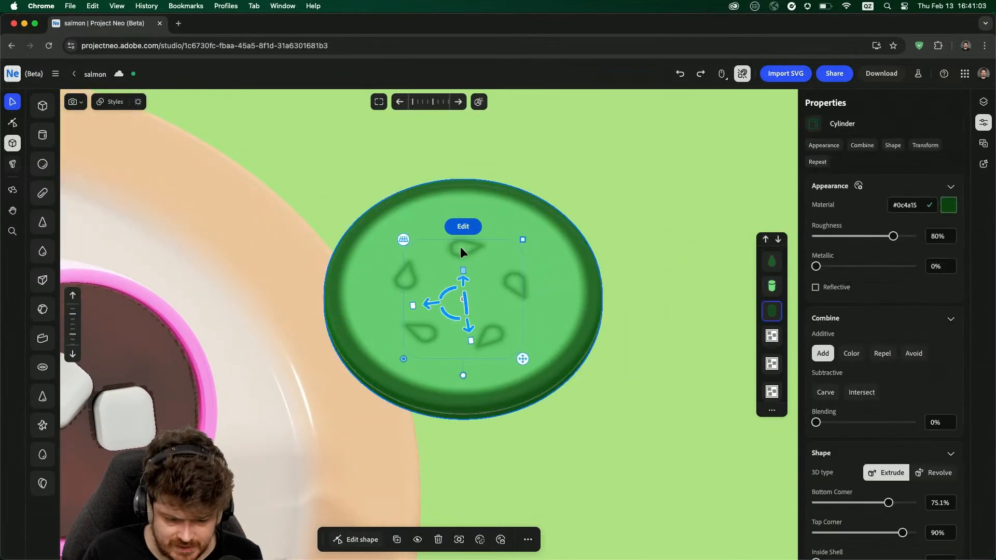
scroll(934, 500, down, 10)
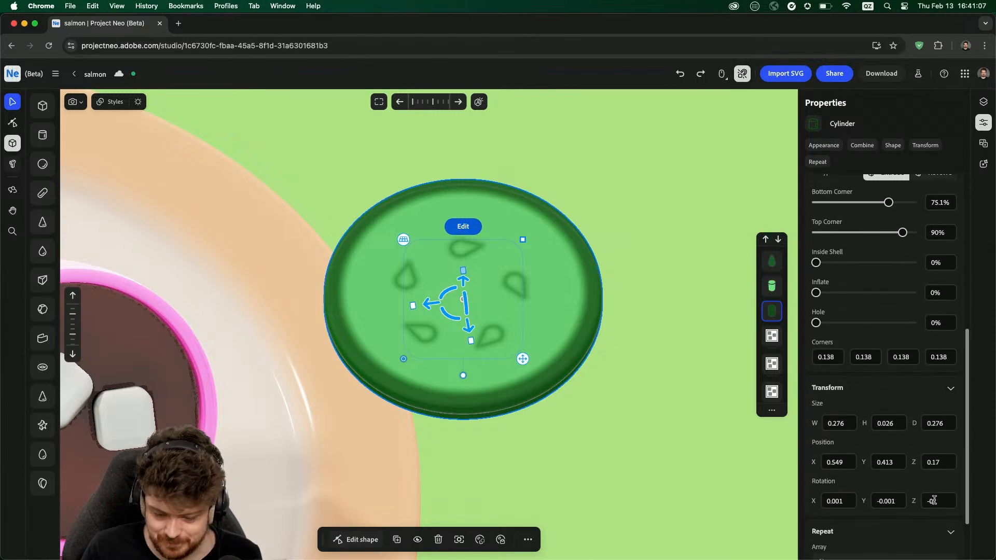
scroll(934, 500, down, 3)
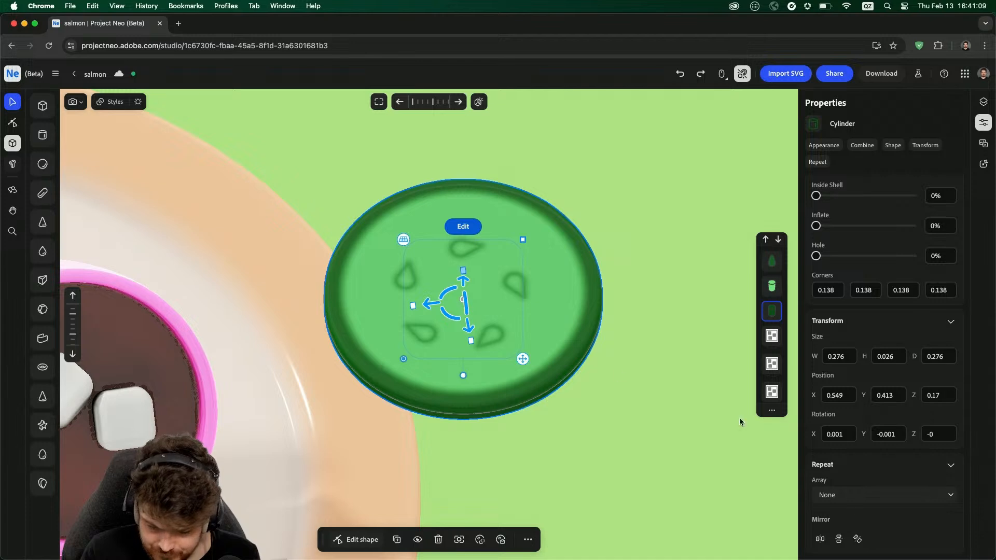
double_click(487, 338)
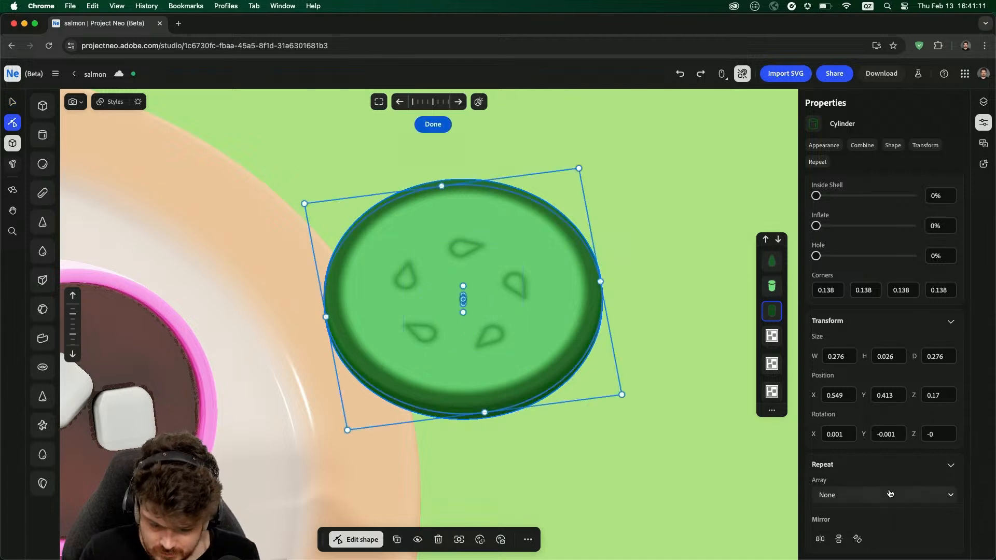
click(645, 293)
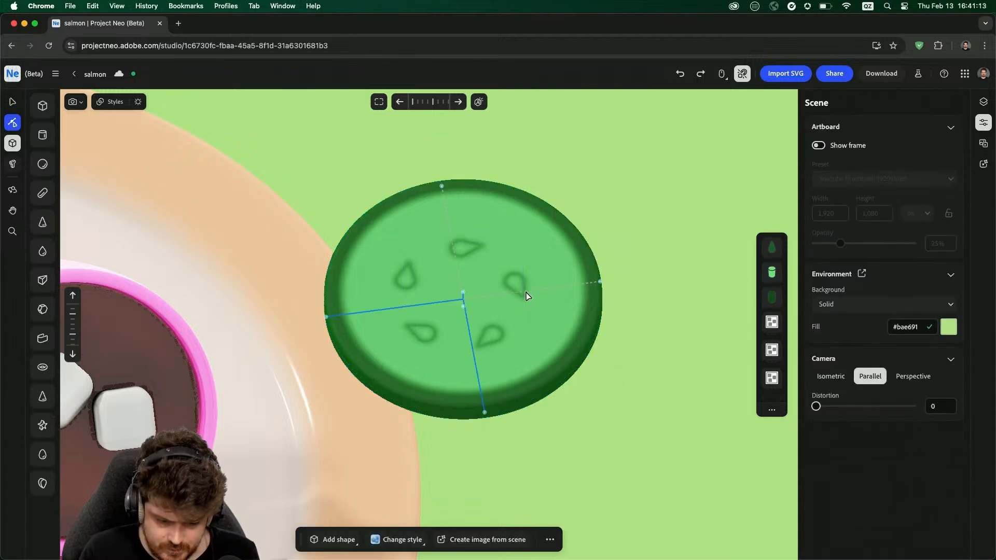
- Increase the radial repeat of the seed drop on the cucumber slice to 6 copies
double_click(522, 289)
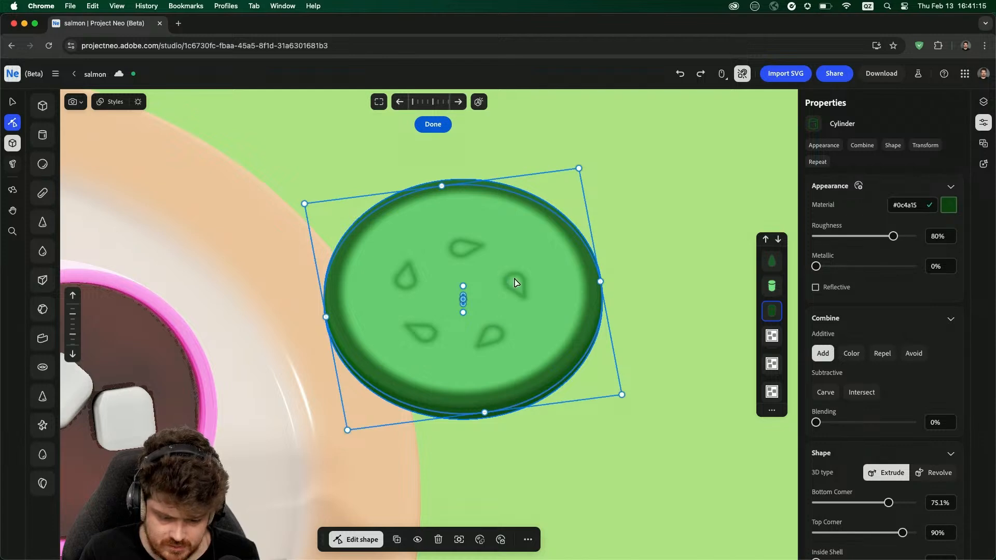
click(768, 264)
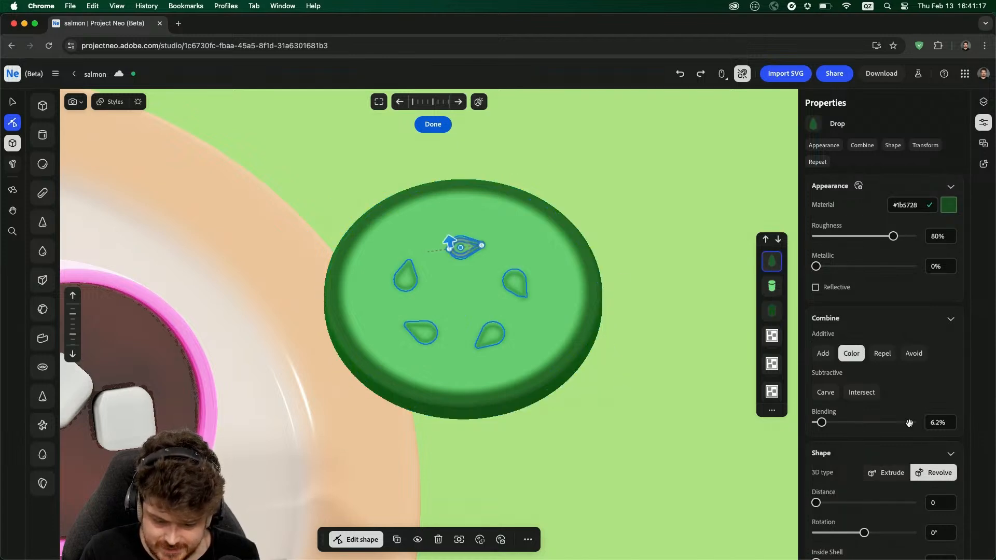
scroll(911, 425, down, 10)
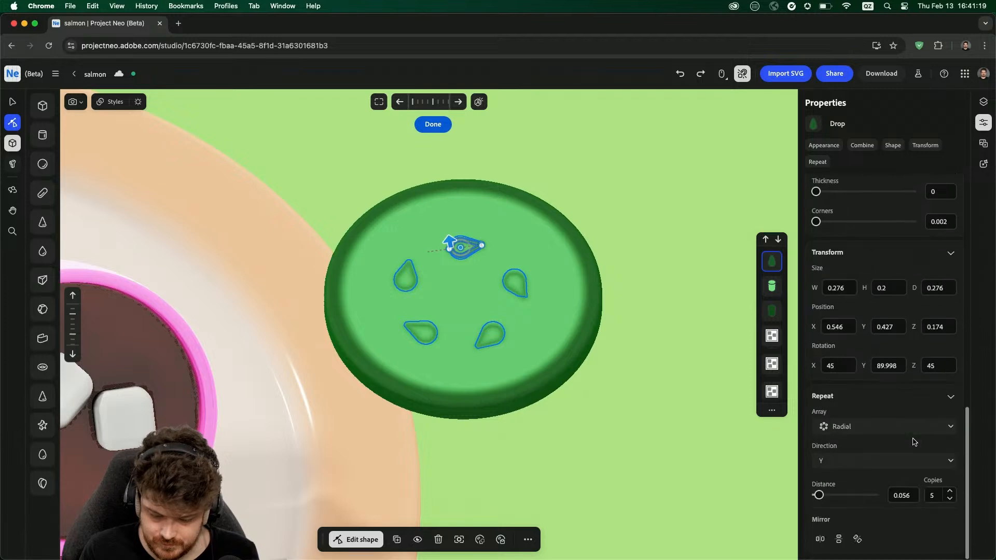
click(951, 491)
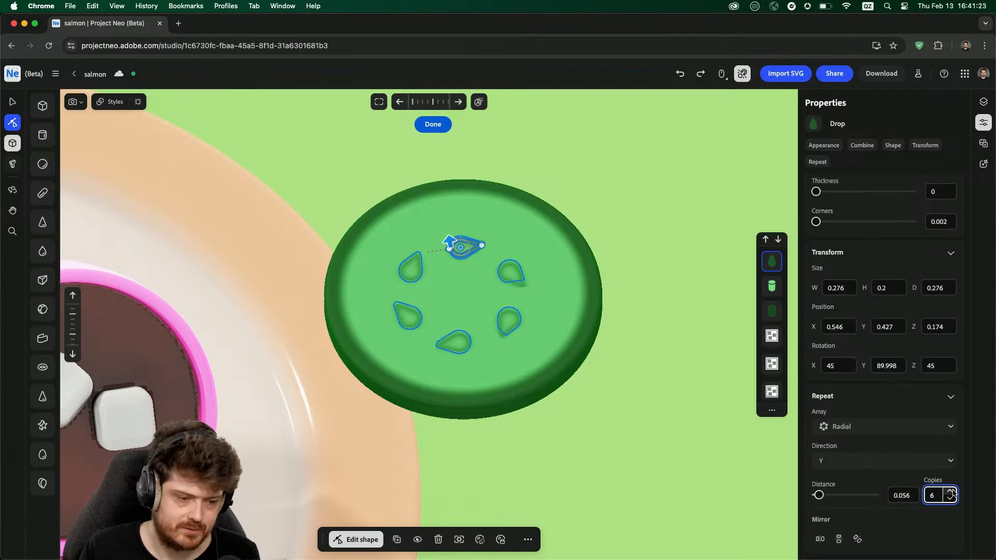
click(747, 447)
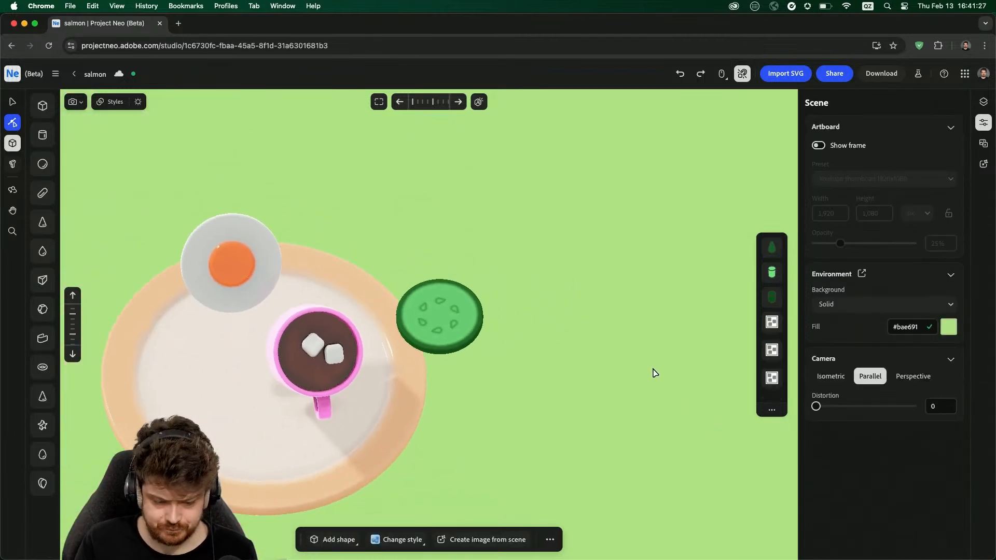
- Set the roughness of the cucumber's dark outer cylinder and light inner cylinder to 0%
click(465, 310)
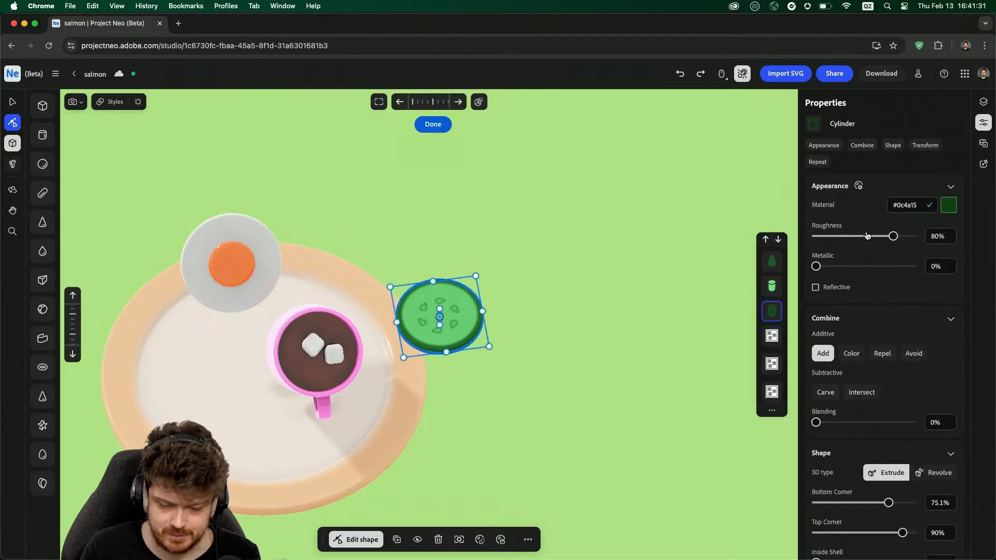
drag(868, 237, 708, 239)
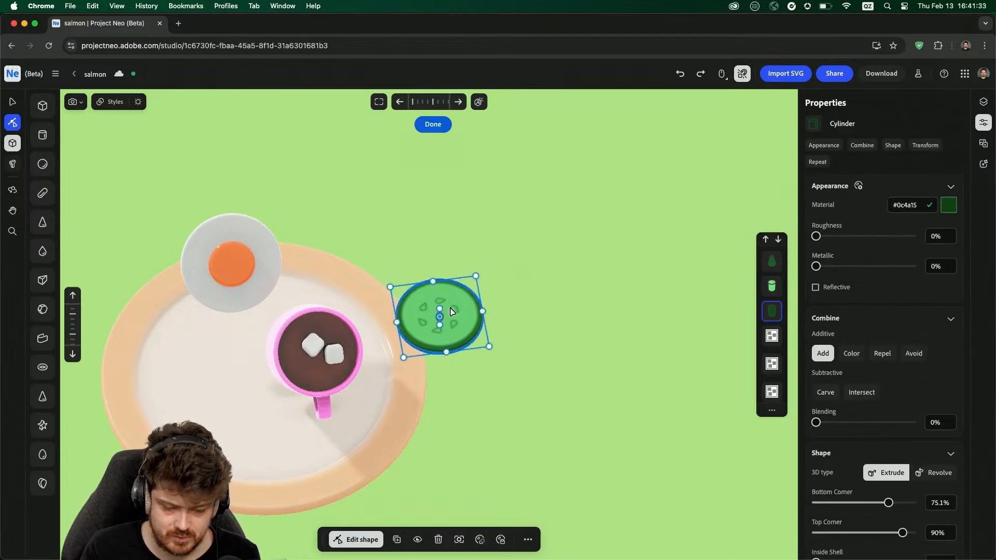
click(773, 285)
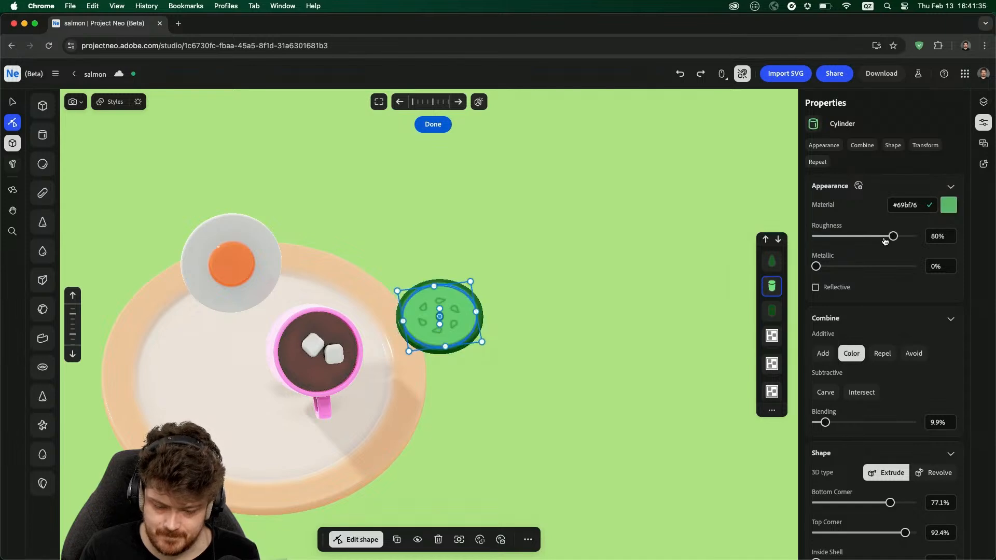
drag(885, 239, 742, 235)
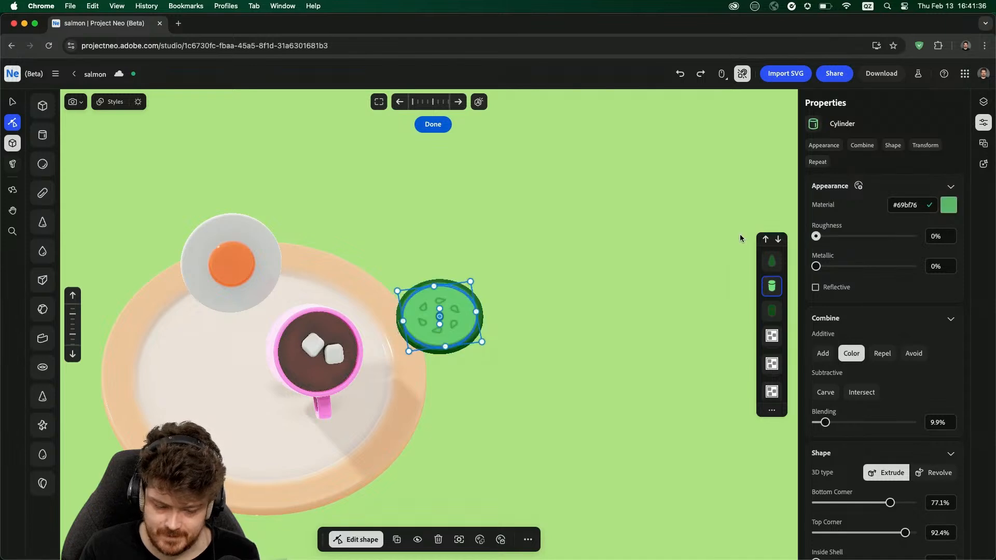
- Group the cucumber's outer cylinder, inner cylinder and seed drops into one object
click(543, 241)
drag(516, 393, 406, 224)
click(544, 346)
click(469, 304)
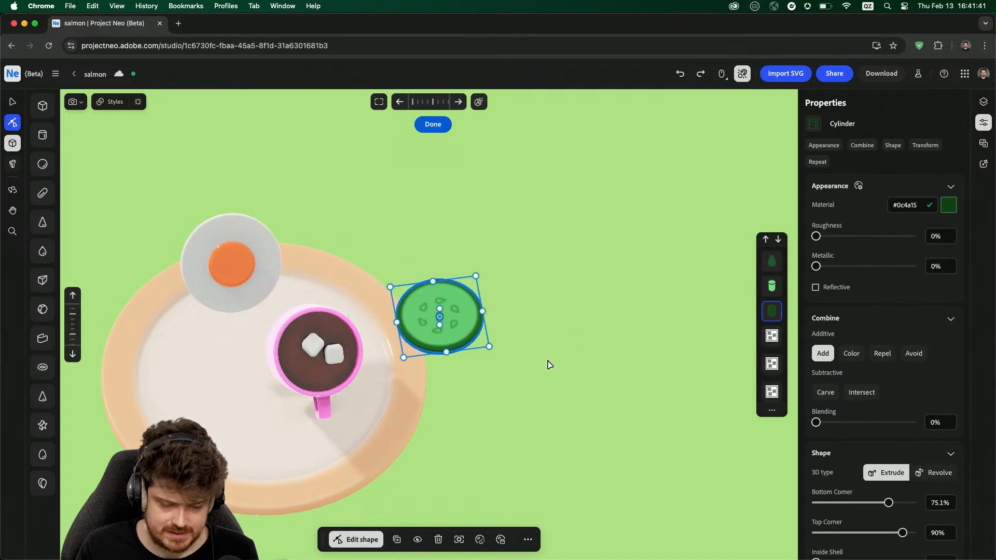
drag(549, 363, 528, 352)
click(443, 262)
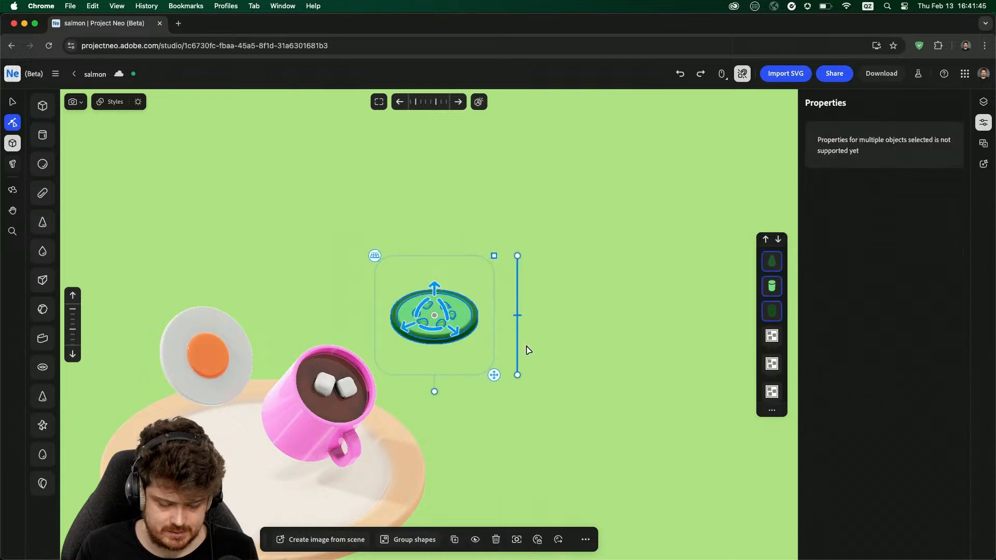
key(super+g)
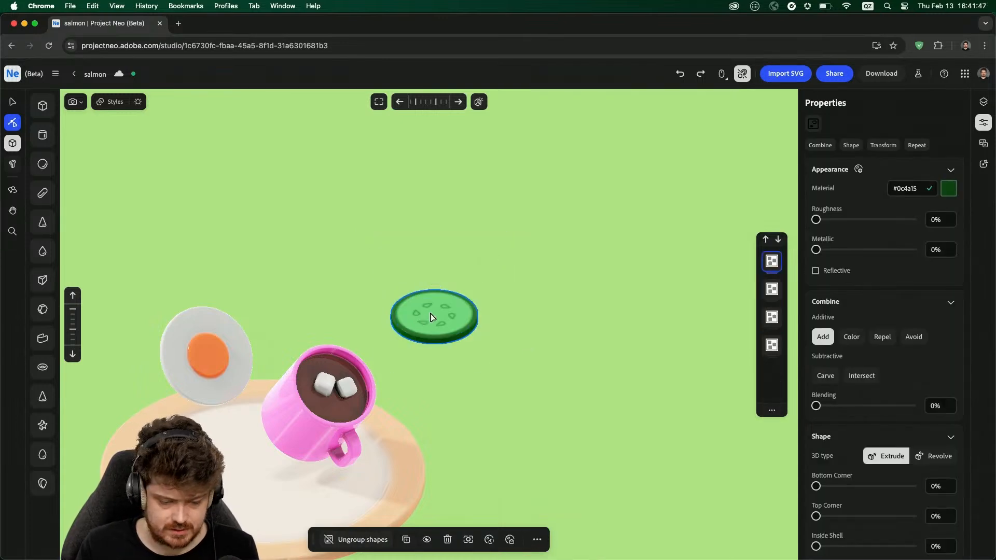
- Tilt the cucumber's dark outer cylinder inside the group and undo the last adjustment
drag(382, 253, 483, 359)
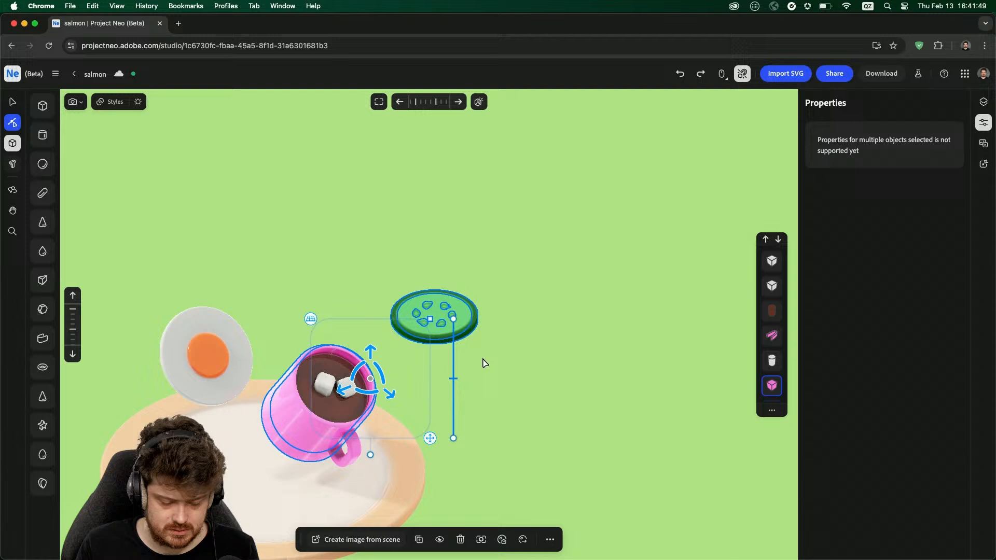
click(469, 314)
click(463, 299)
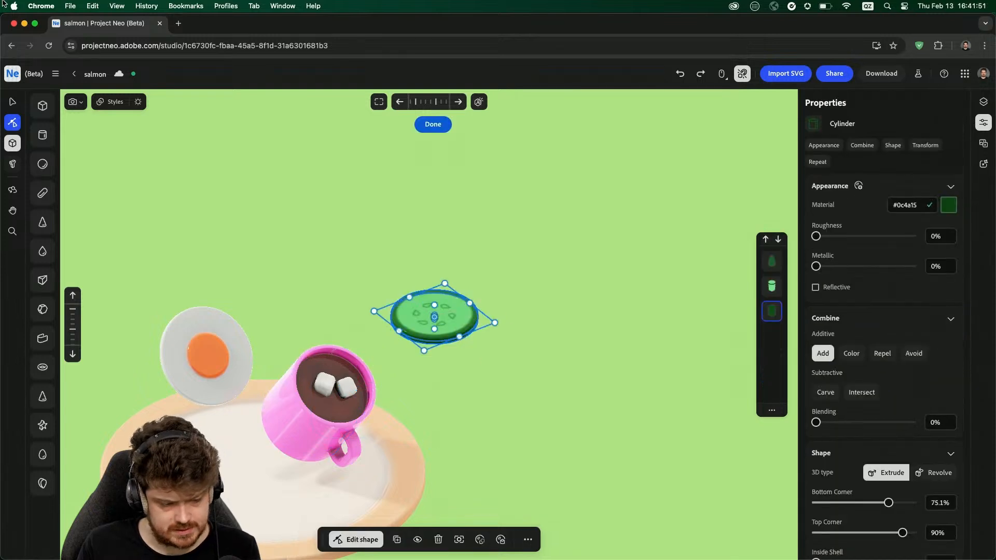
key(v)
drag(443, 306, 444, 317)
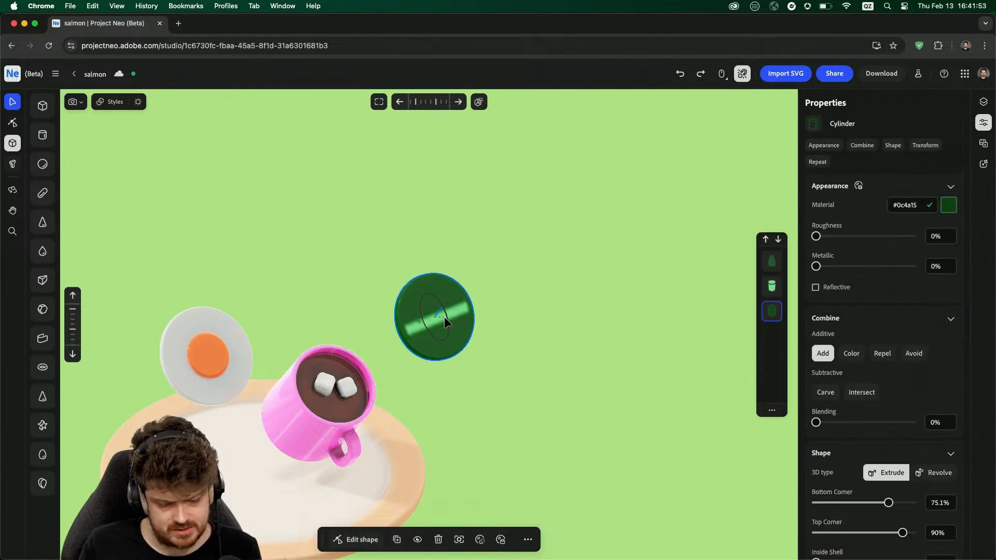
key(super+z)
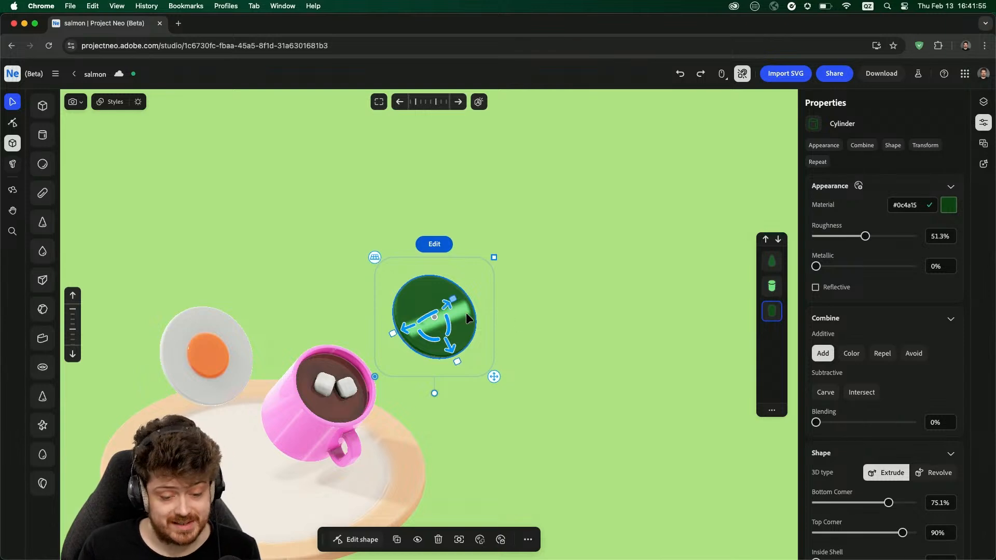
- Rotate the whole cucumber group slightly so the slice lies at a flatter angle
click(506, 325)
scroll(438, 320, up, 6)
scroll(440, 321, down, 4)
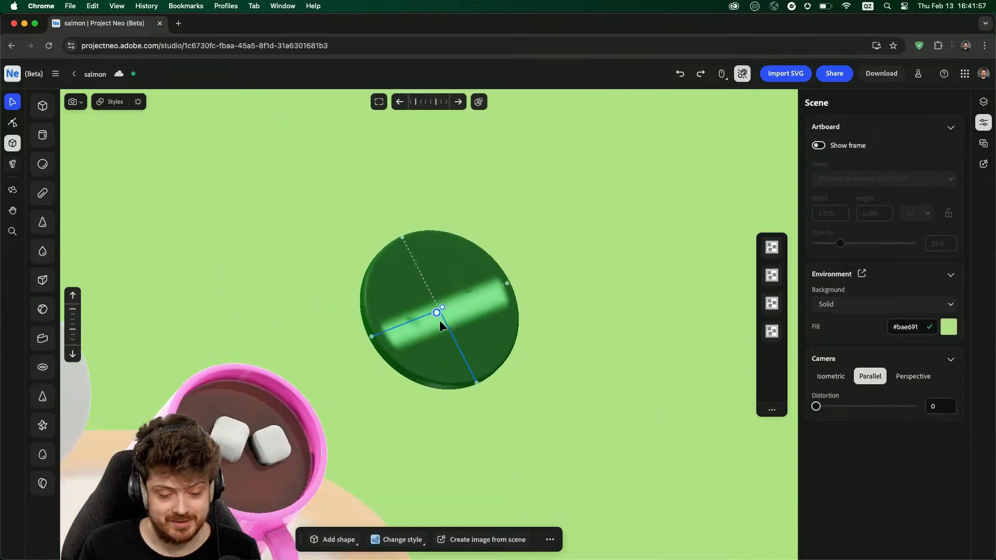
scroll(440, 321, down, 2)
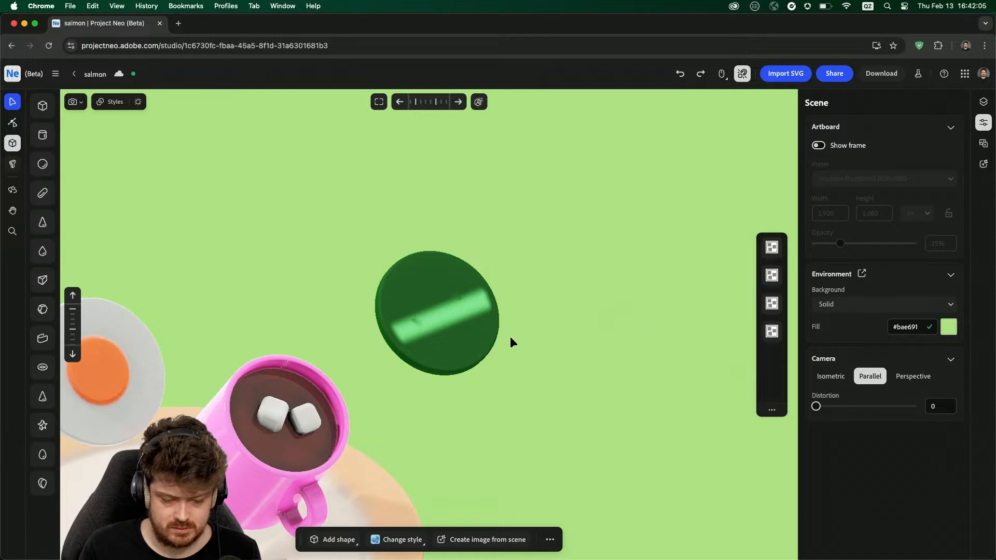
click(477, 340)
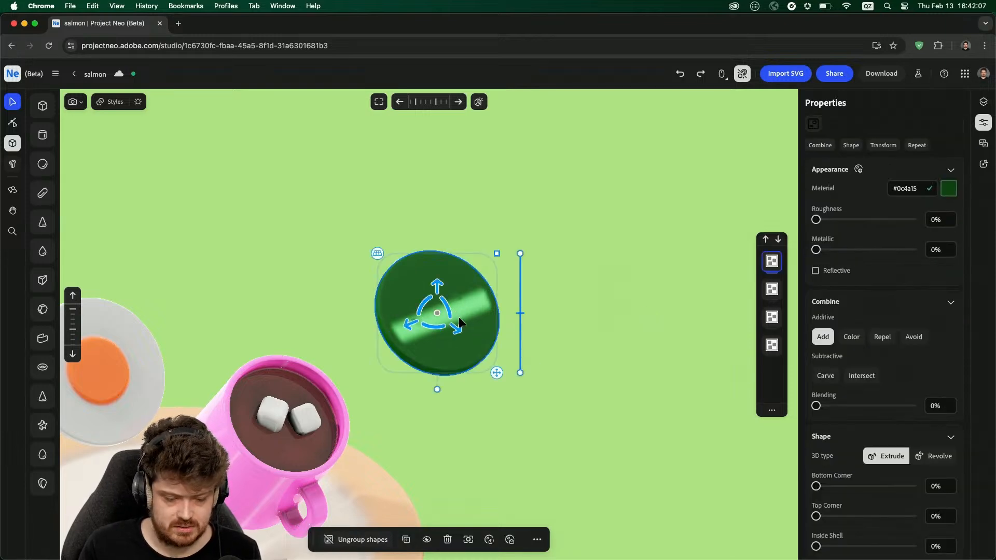
mouse_move(451, 306)
mouse_down()
mouse_move(451, 297)
mouse_move(453, 306)
mouse_up()
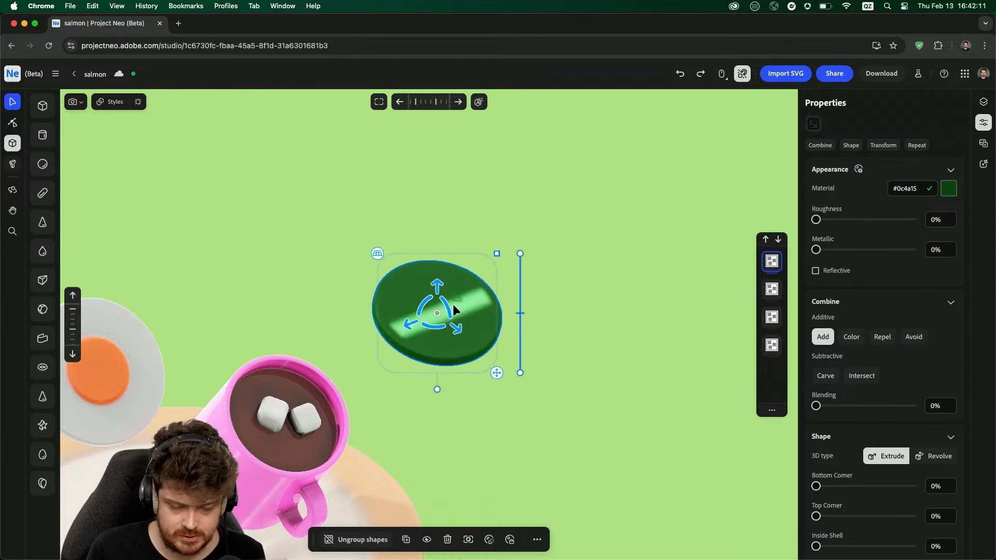
- Rotate the light green inner cylinder to line up with the tilted outer cylinder of the cucumber
double_click(487, 323)
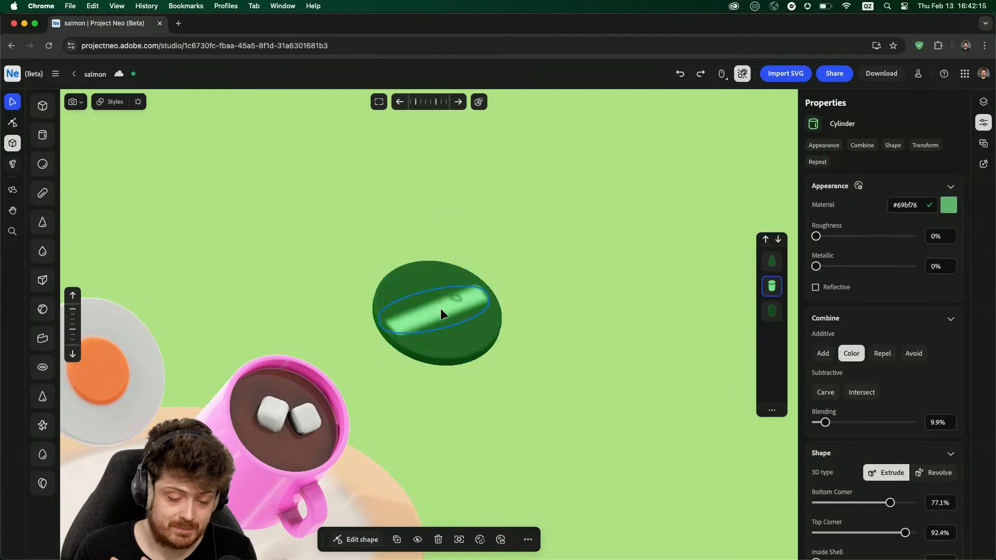
click(441, 309)
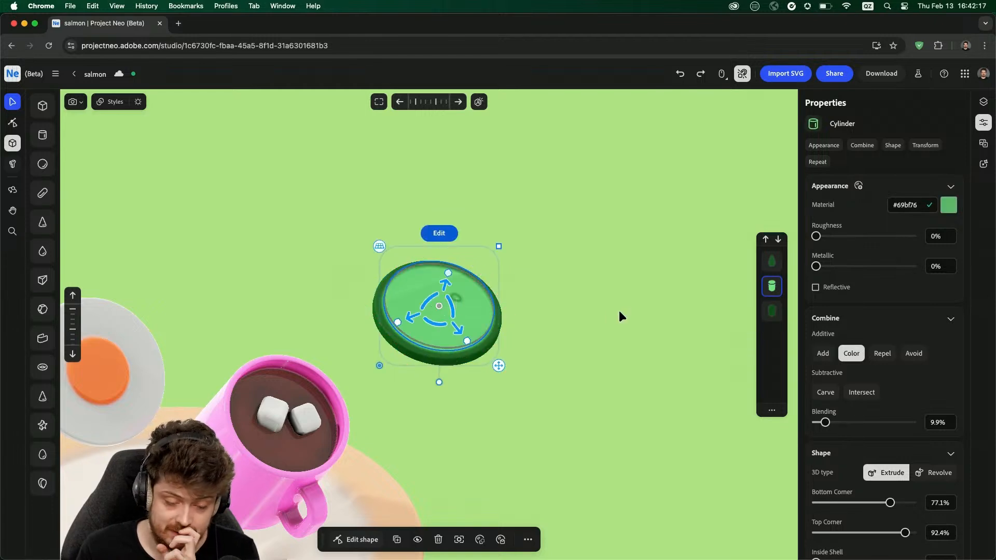
click(527, 351)
drag(565, 383, 390, 210)
click(660, 310)
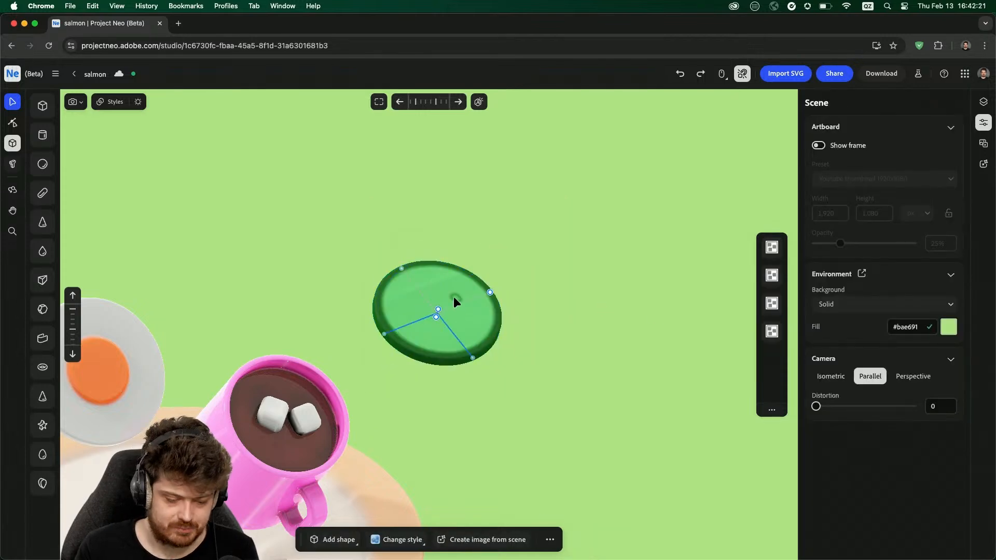
- Rotate the seed drops inside the cucumber group so the ring lies flush with the light green face
click(454, 301)
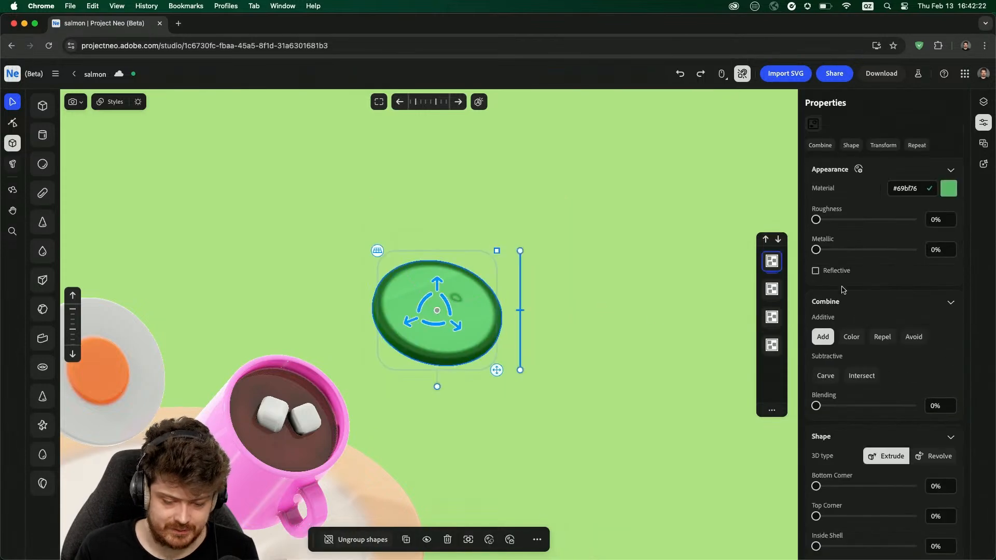
click(585, 281)
click(462, 296)
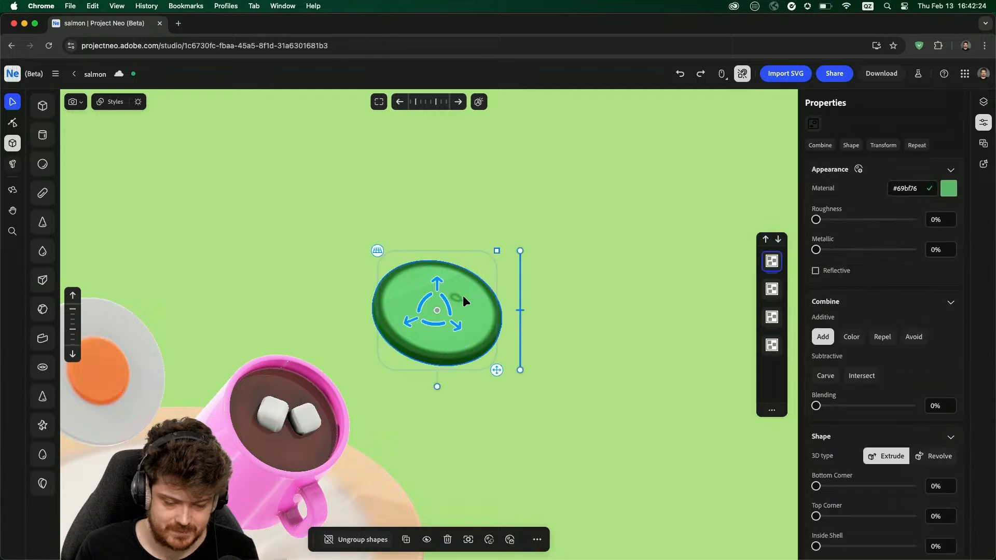
click(754, 209)
click(765, 252)
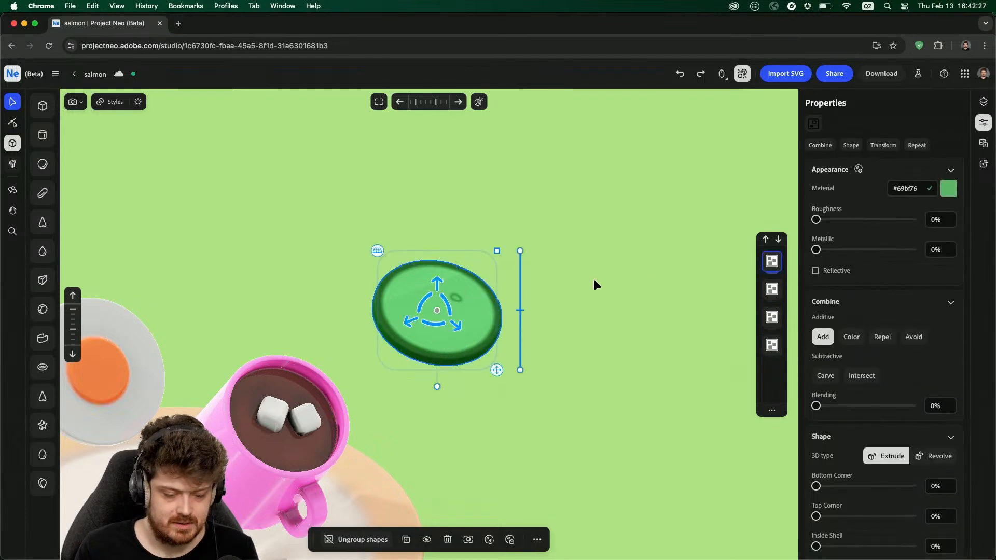
drag(635, 442, 395, 198)
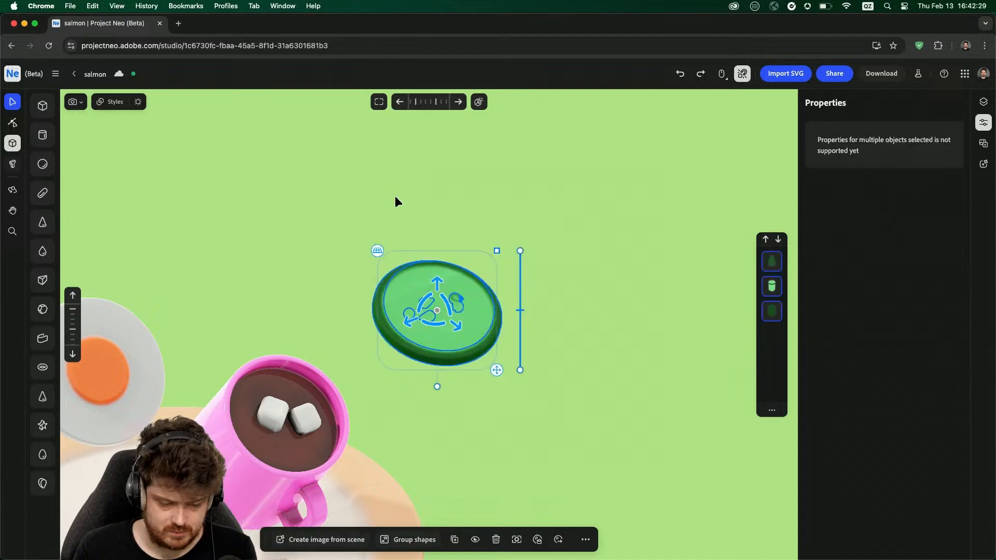
click(409, 308)
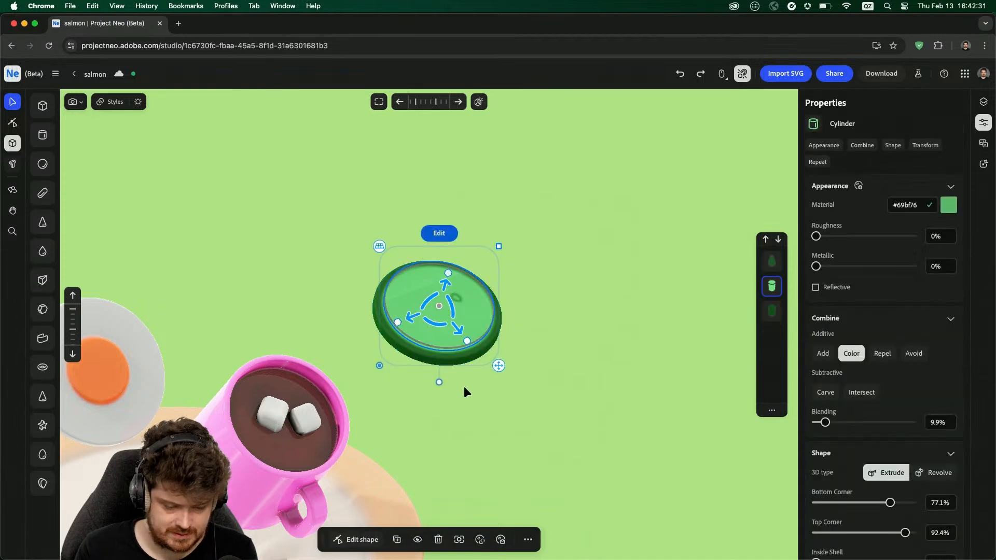
right_drag(464, 387, 498, 350)
click(414, 324)
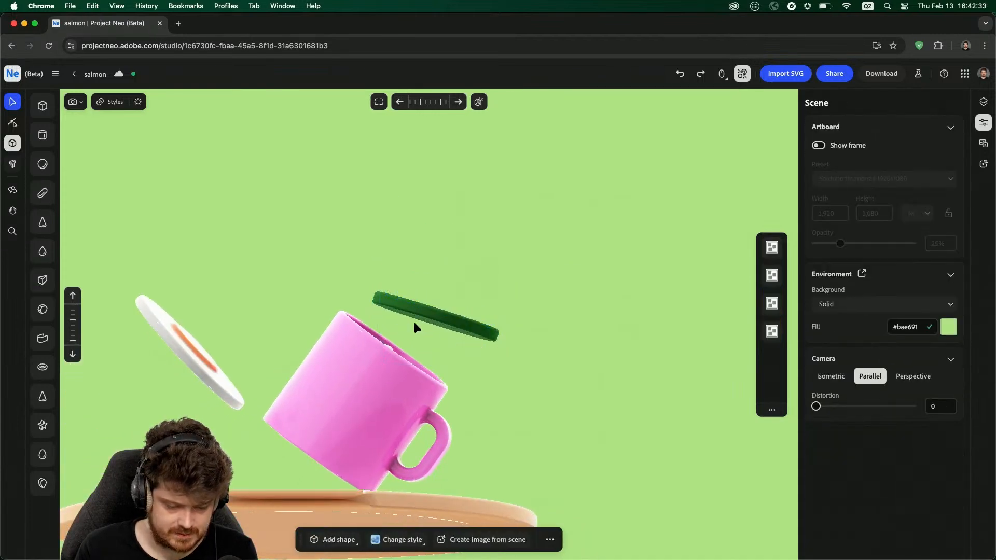
click(407, 322)
drag(457, 312, 450, 327)
right_drag(620, 299, 605, 330)
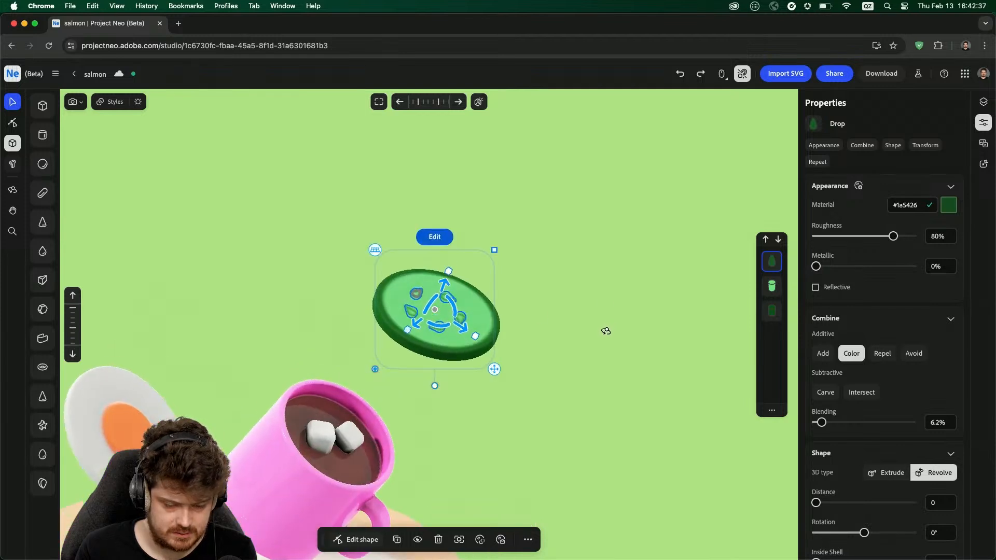
click(589, 315)
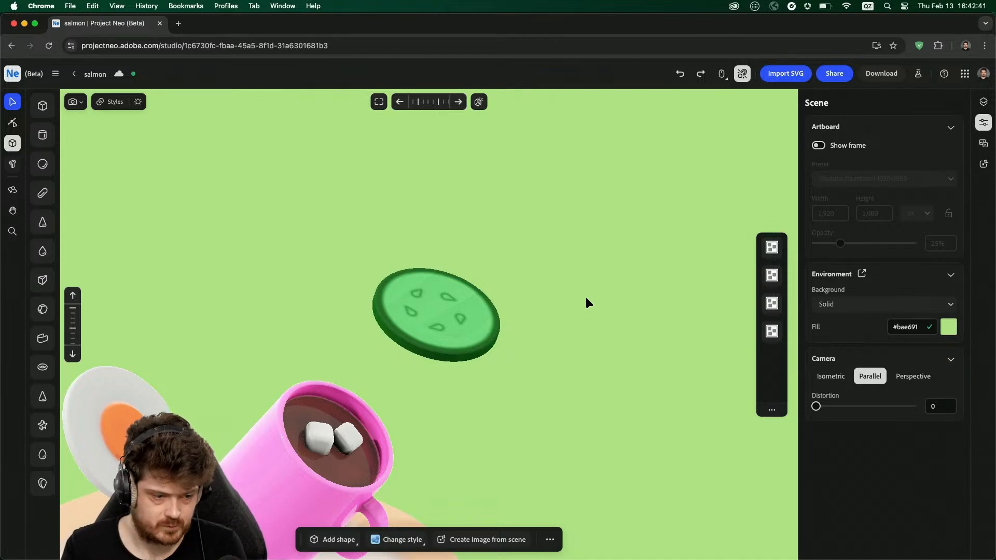
- Add a cube on the empty area beside the plate, on the egg's side
scroll(577, 280, up, 3)
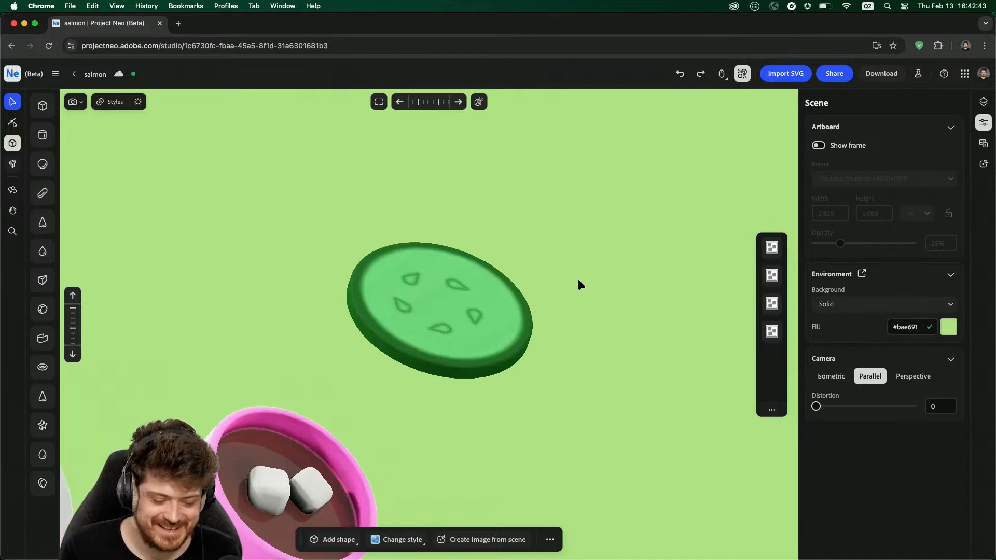
scroll(577, 281, down, 8)
mouse_move(576, 281)
right_down()
mouse_move(563, 312)
mouse_move(569, 289)
right_up()
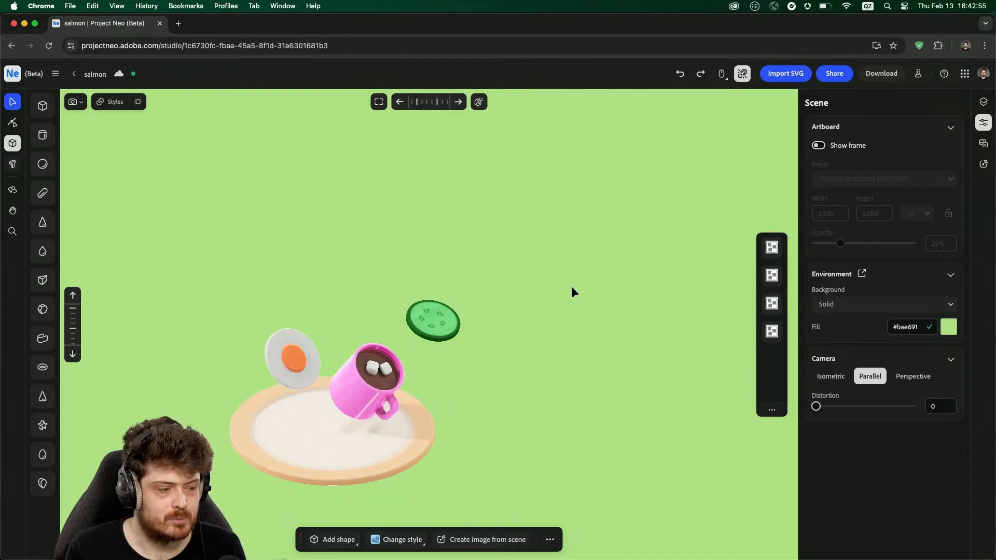
middle_drag(513, 317, 651, 221)
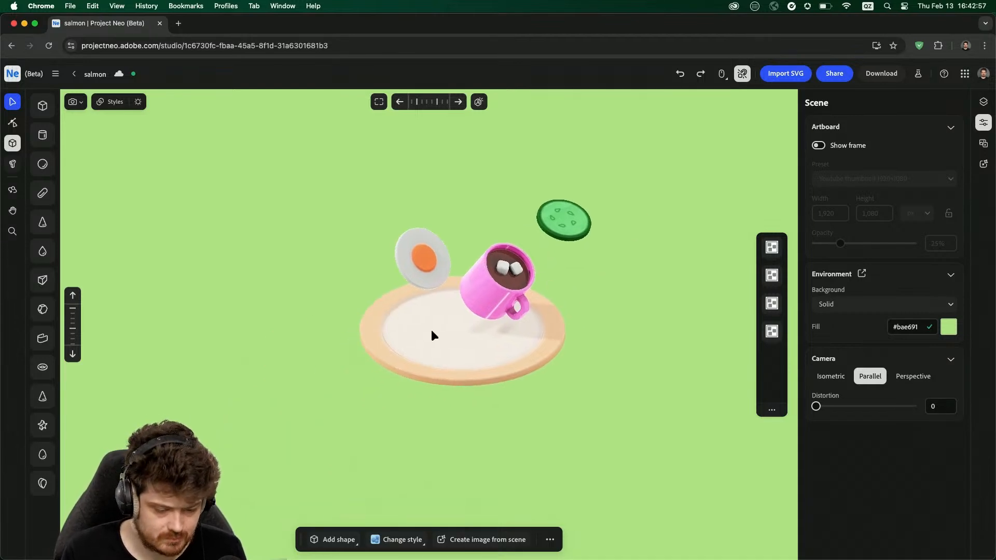
scroll(431, 332, up, 5)
click(43, 106)
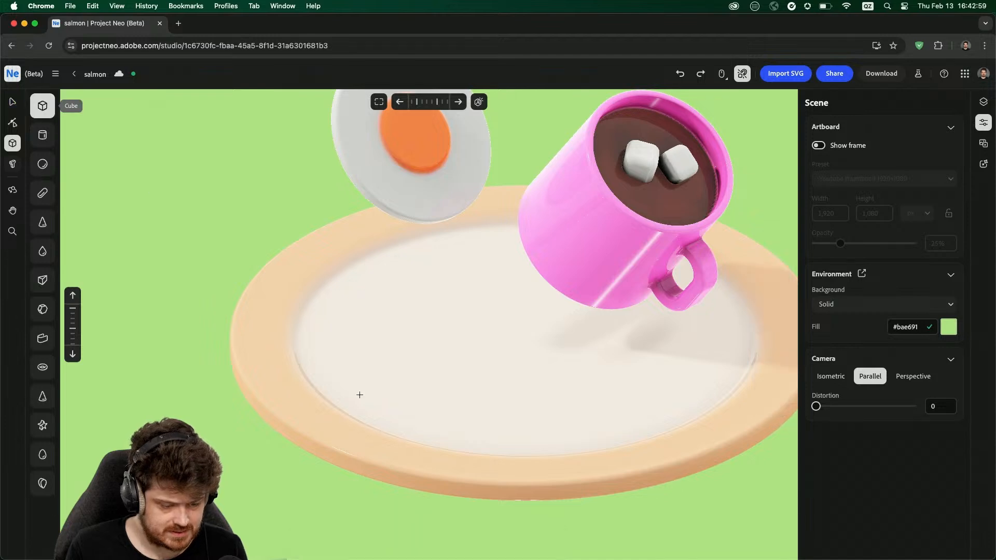
scroll(342, 374, down, 5)
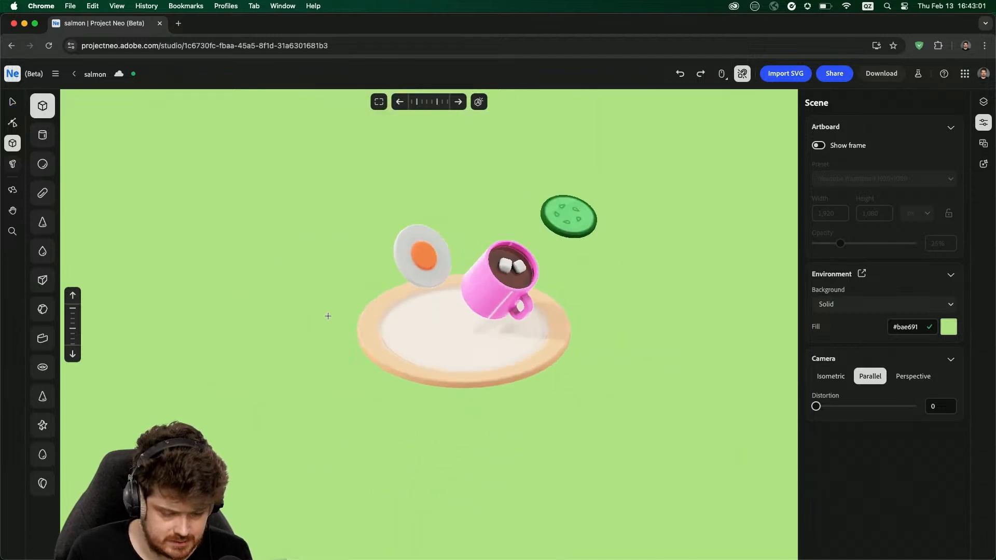
mouse_move(327, 316)
mouse_down()
mouse_move(340, 320)
mouse_move(331, 316)
mouse_up()
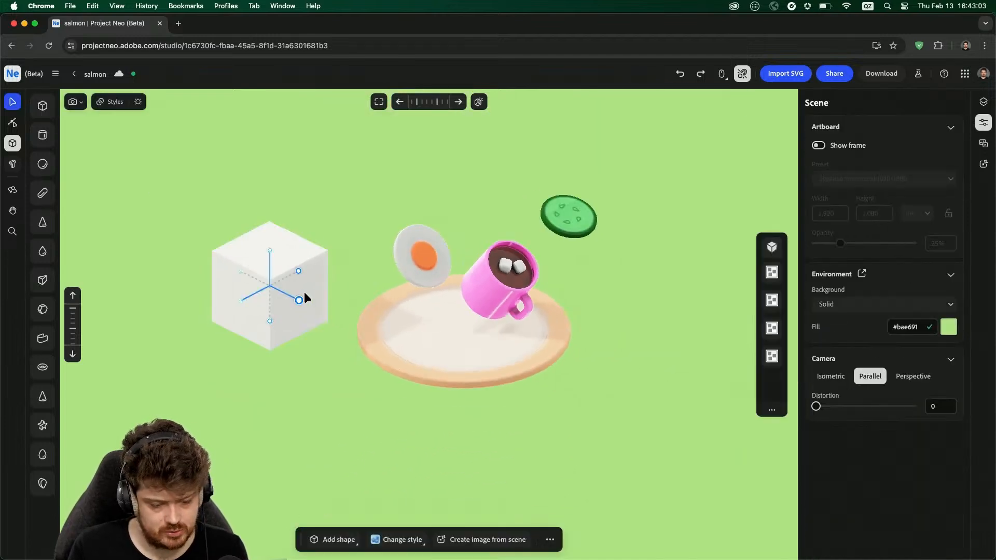
- Flatten the new cube into a thin square slab and shift it slightly closer to the plate
click(304, 297)
drag(270, 286, 267, 309)
scroll(272, 338, down, 4)
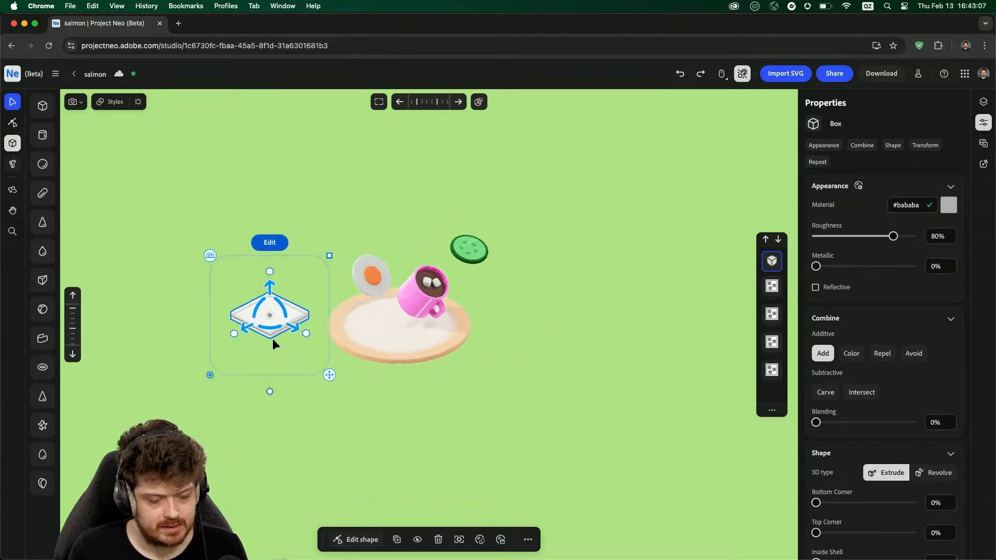
scroll(270, 337, up, 5)
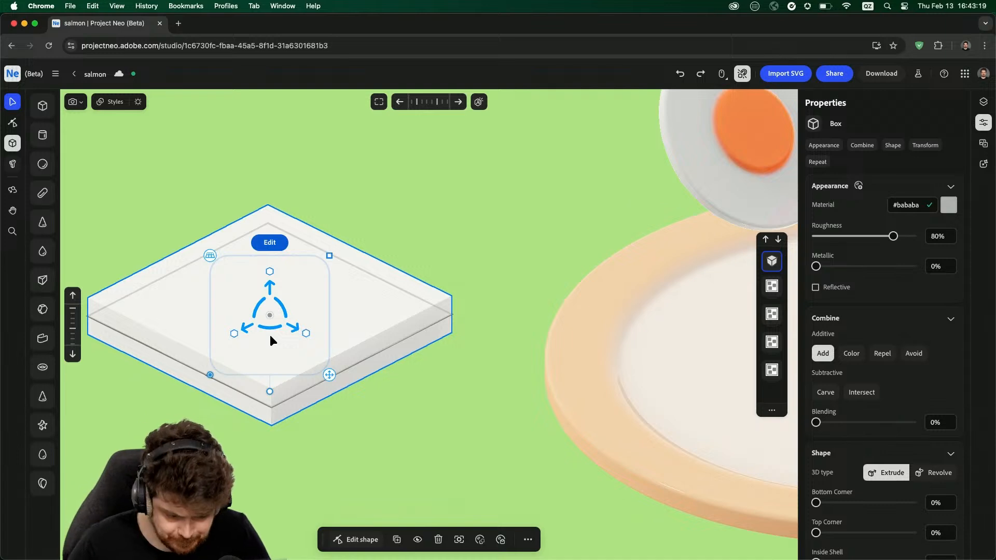
drag(270, 278, 269, 280)
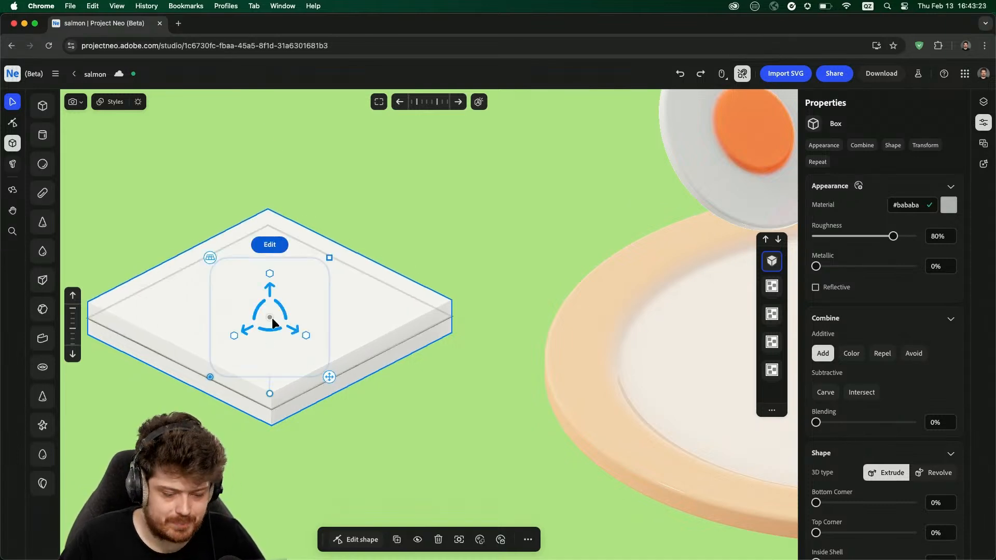
drag(273, 321, 331, 283)
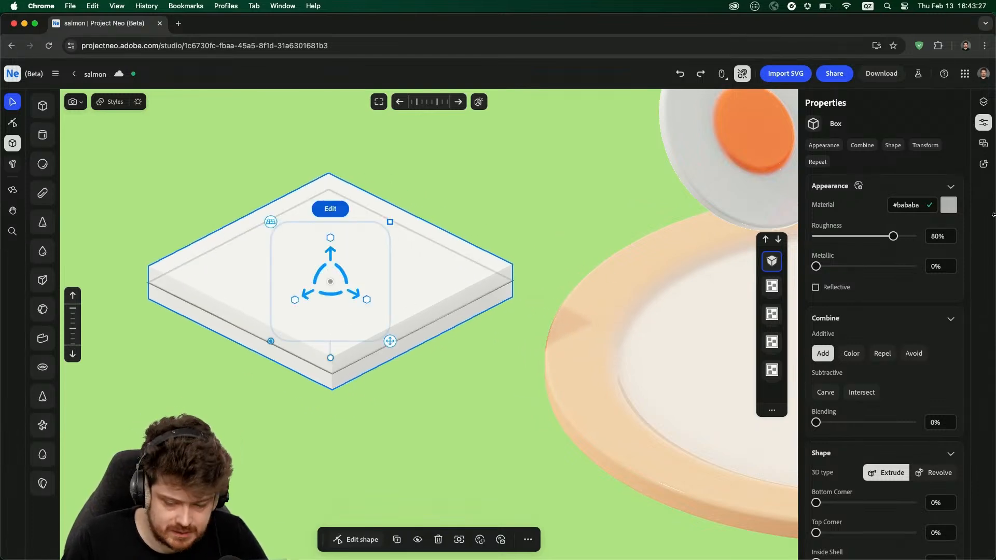
- Colour the slab waffle brown with material #a37245
click(951, 206)
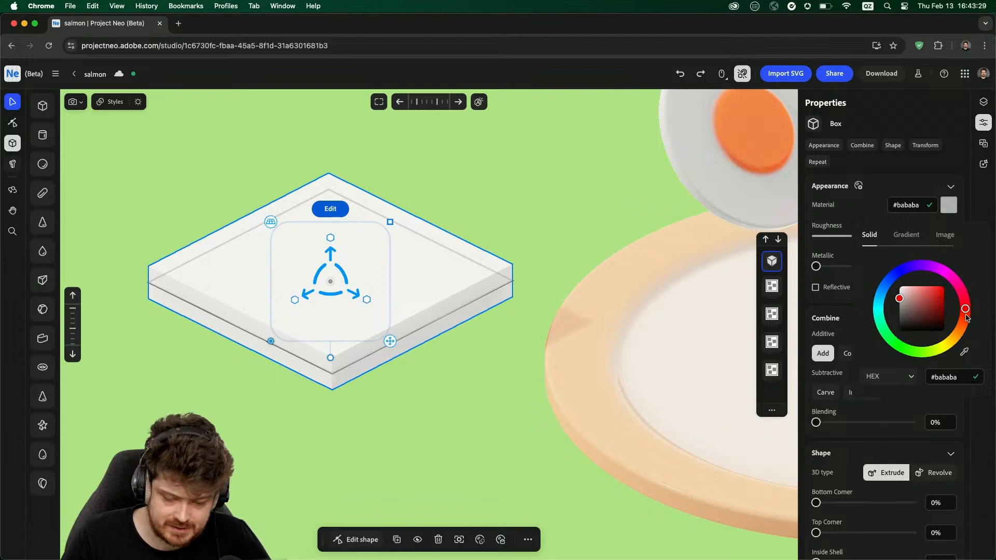
drag(966, 313, 927, 305)
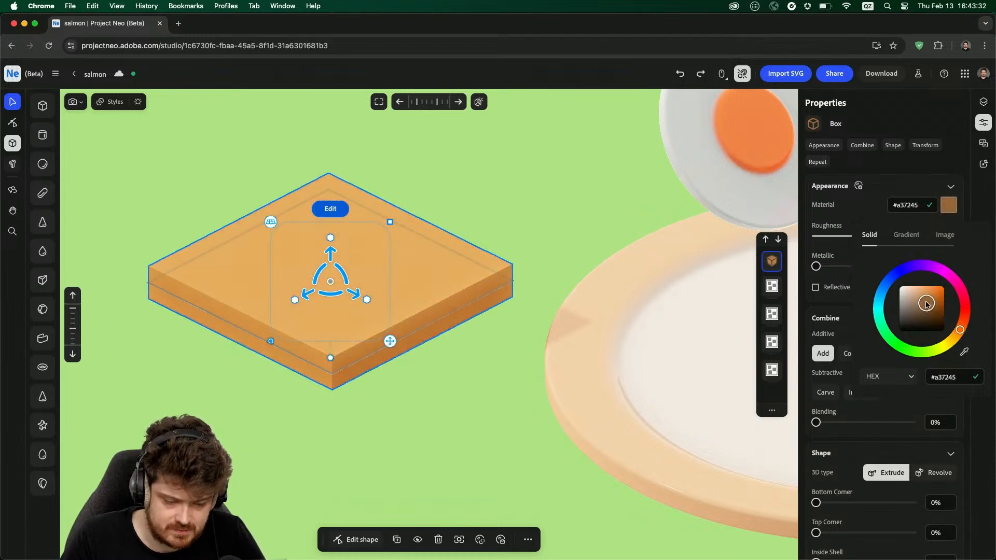
click(532, 167)
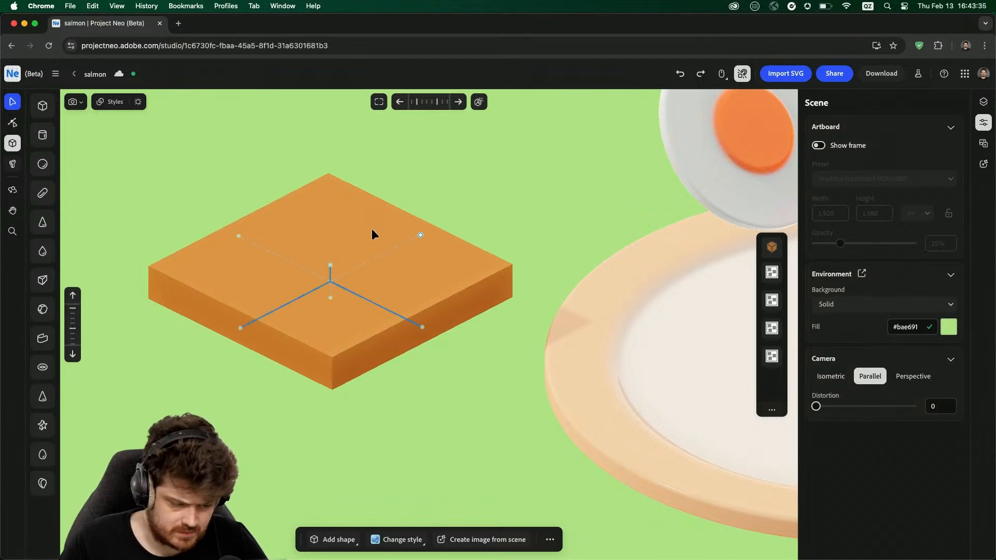
- Place a small cube, about 0.035 on each side, at the centre of the slab's upper face
click(43, 107)
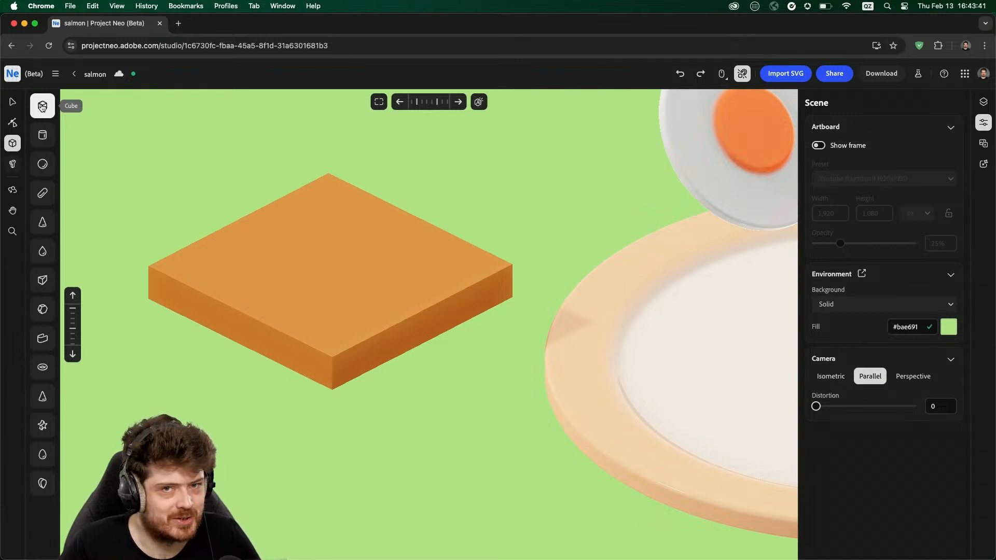
click(333, 262)
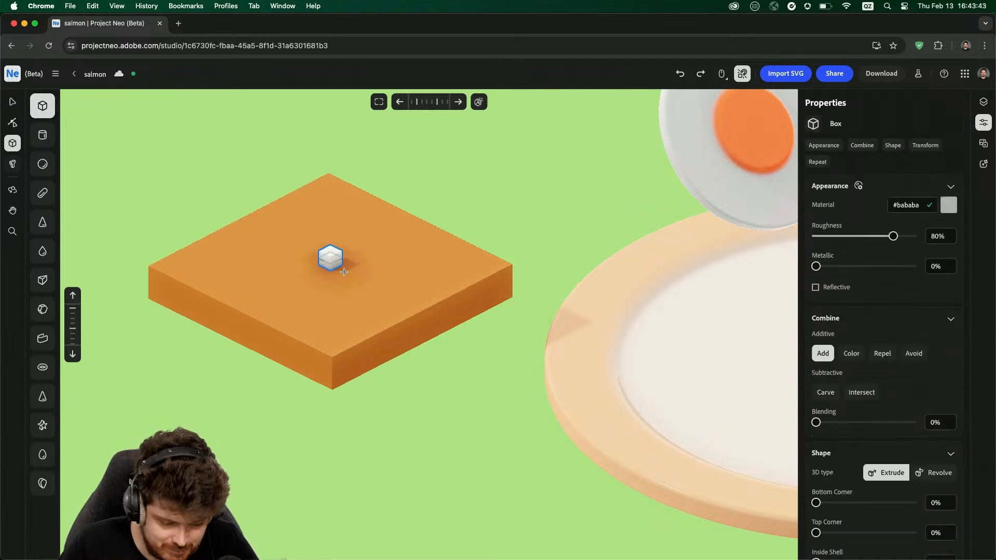
click(484, 346)
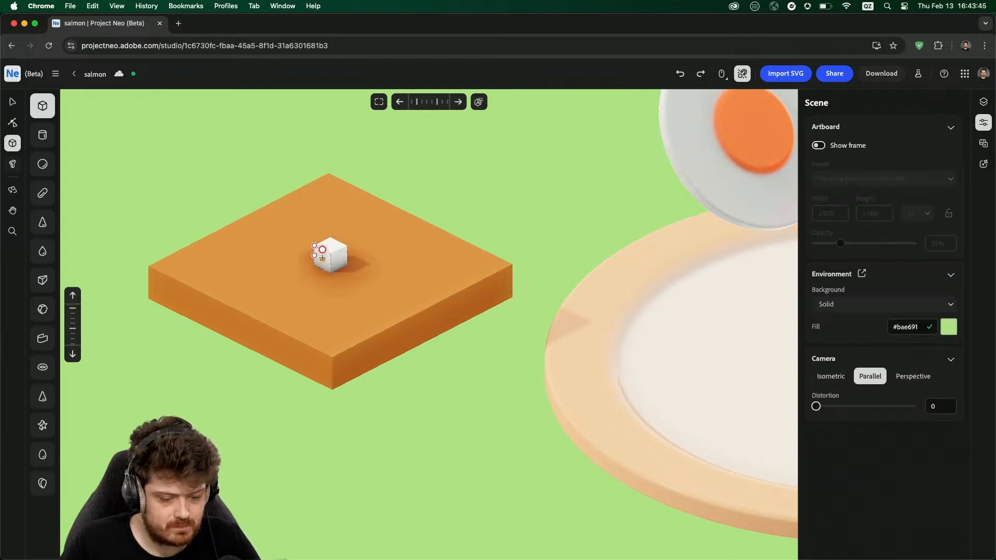
scroll(322, 258, up, 3)
scroll(322, 258, up, 3)
middle_drag(382, 302, 489, 344)
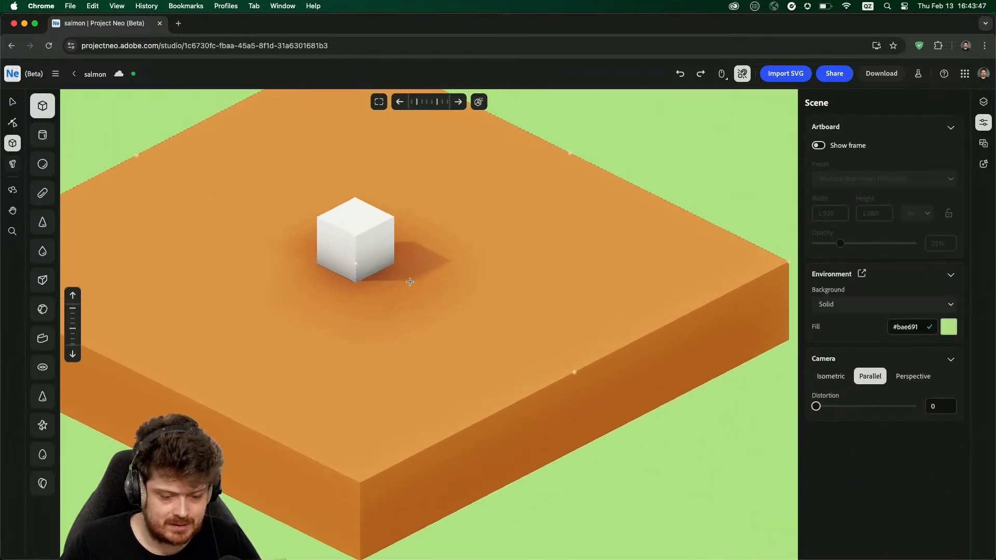
- Apply a Linear repeat array to the small cube on the slab
click(359, 242)
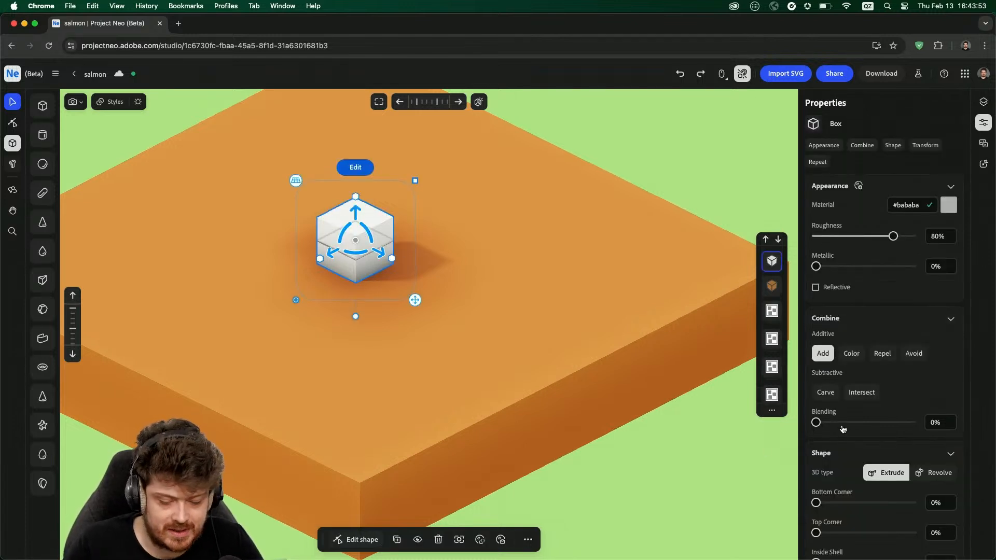
scroll(842, 428, down, 7)
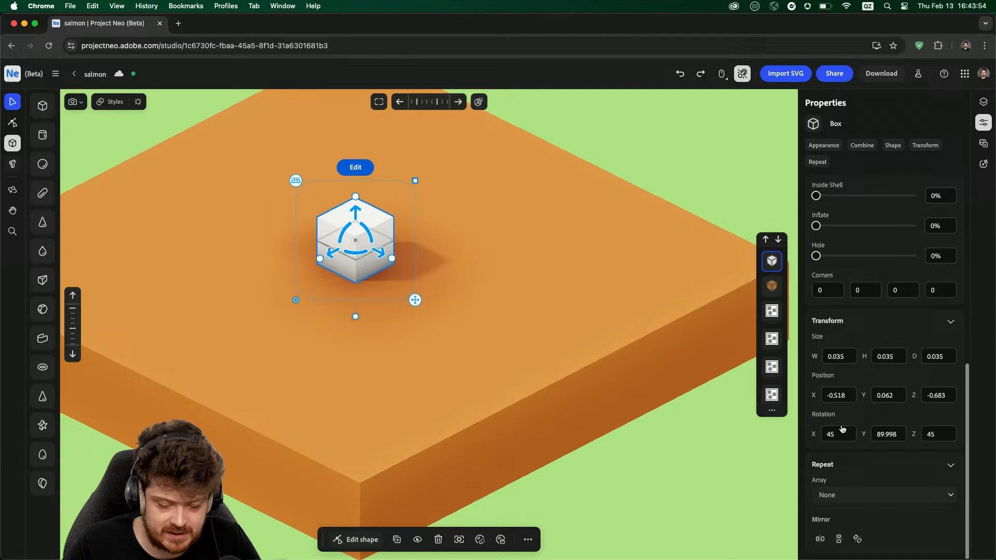
click(869, 497)
click(861, 451)
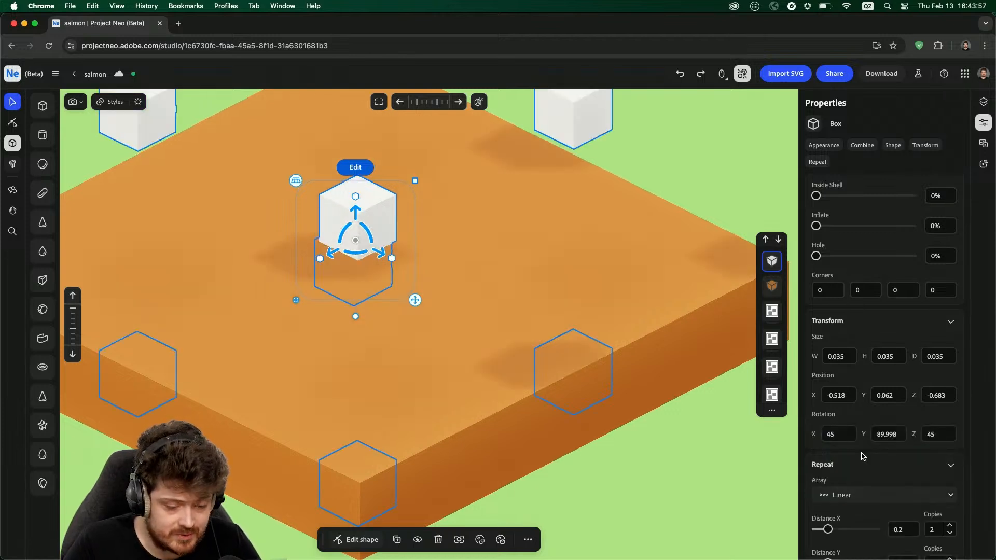
- Set the cube array's distances to 0.044 in X, 0 in Y and 0.051 in Z
scroll(574, 335, down, 5)
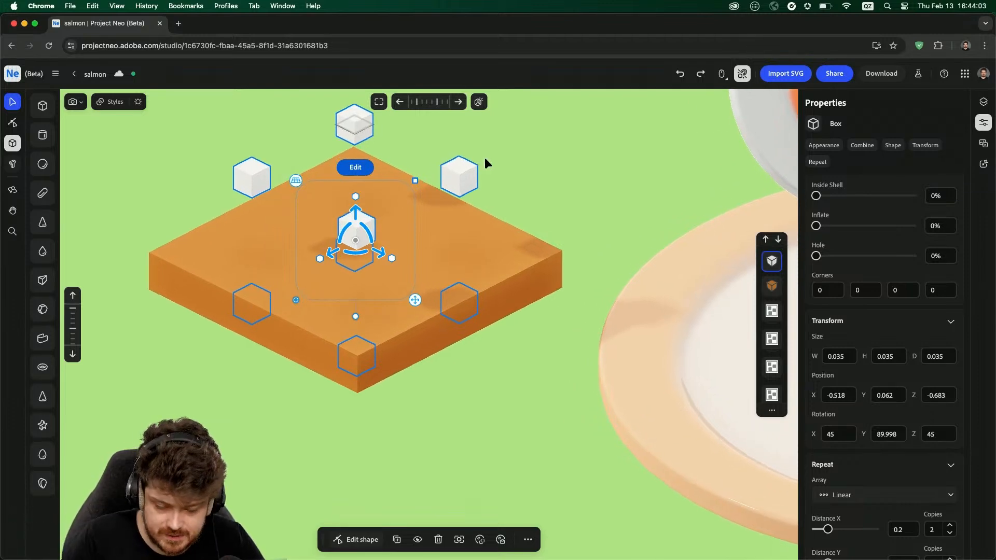
scroll(965, 531, down, 3)
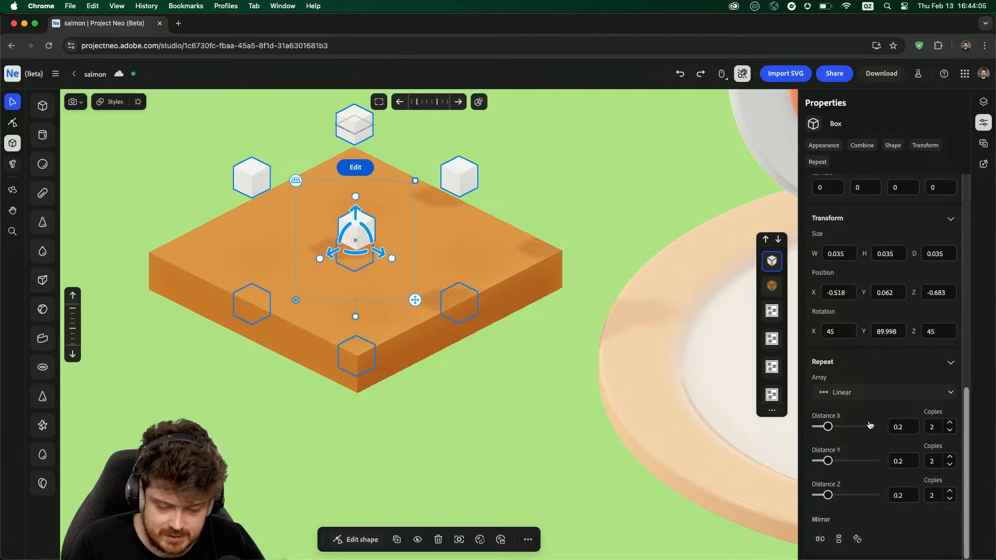
drag(828, 427, 800, 422)
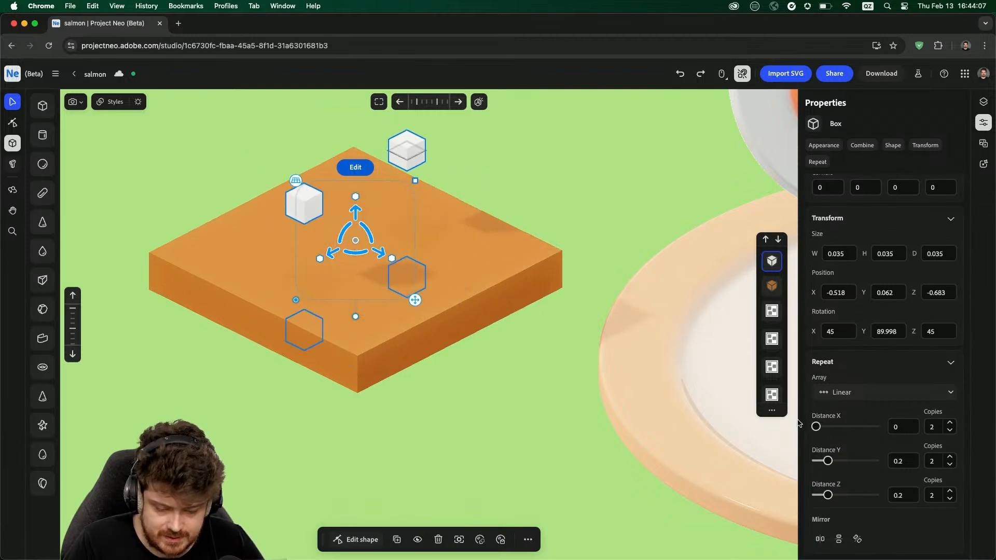
drag(826, 459, 807, 458)
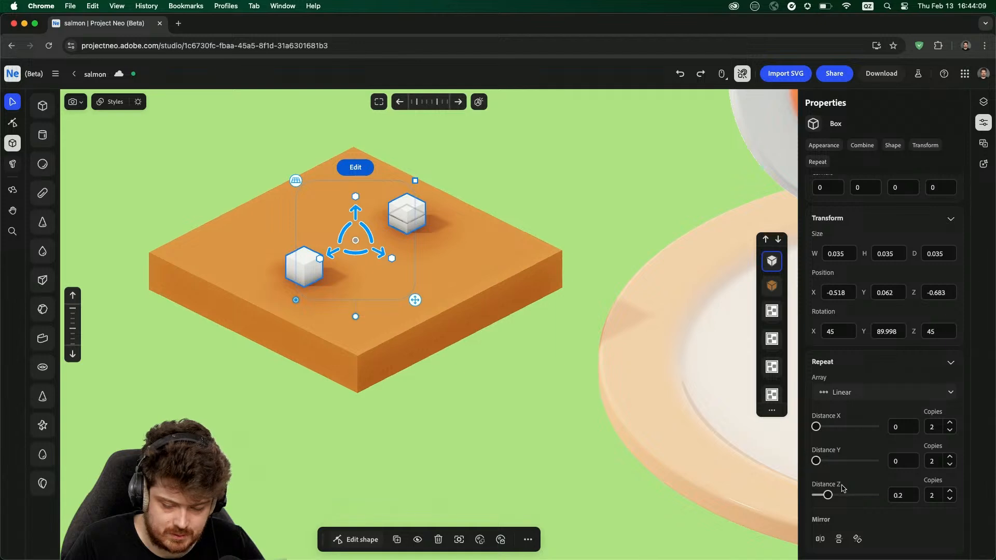
drag(828, 496, 818, 496)
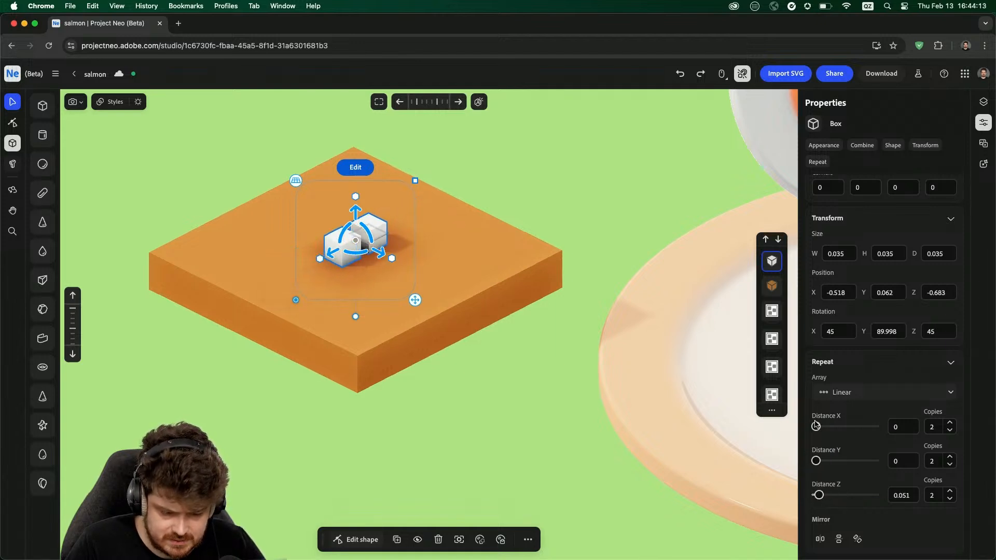
drag(816, 425, 819, 426)
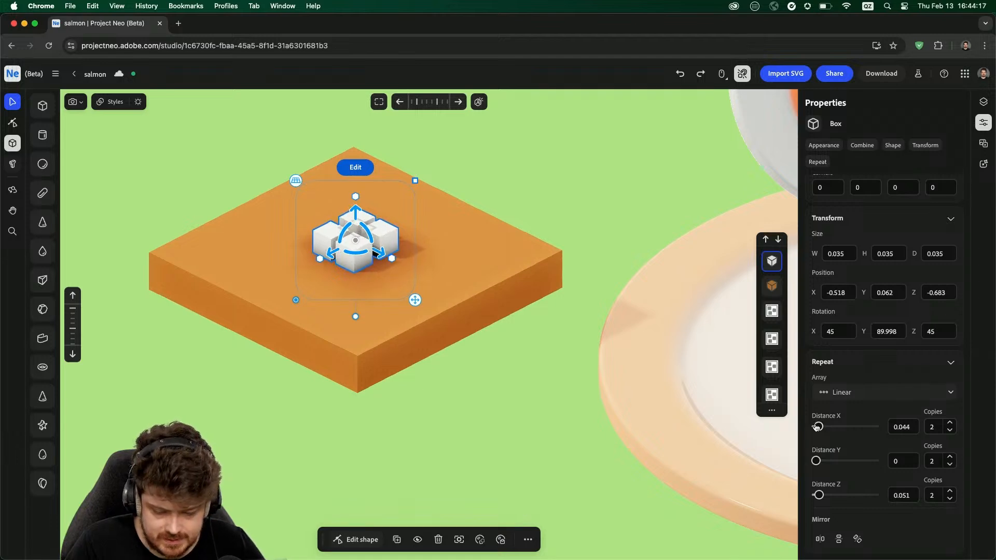
- Increase the cube array's X copies to 10 so the rows run across the slab
click(951, 423)
click(951, 423)
click(951, 423)
click(951, 423)
click(951, 423)
click(951, 423)
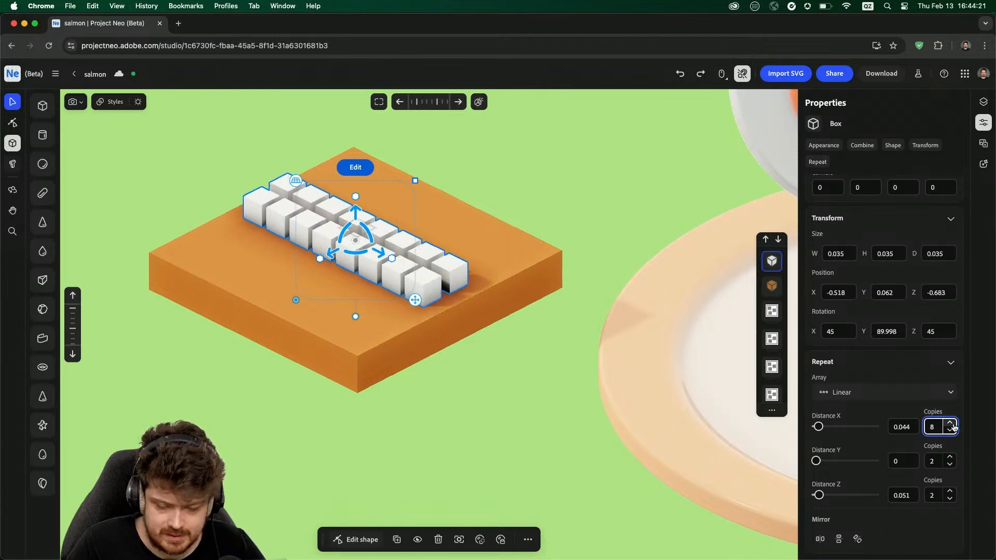
click(952, 423)
click(952, 423)
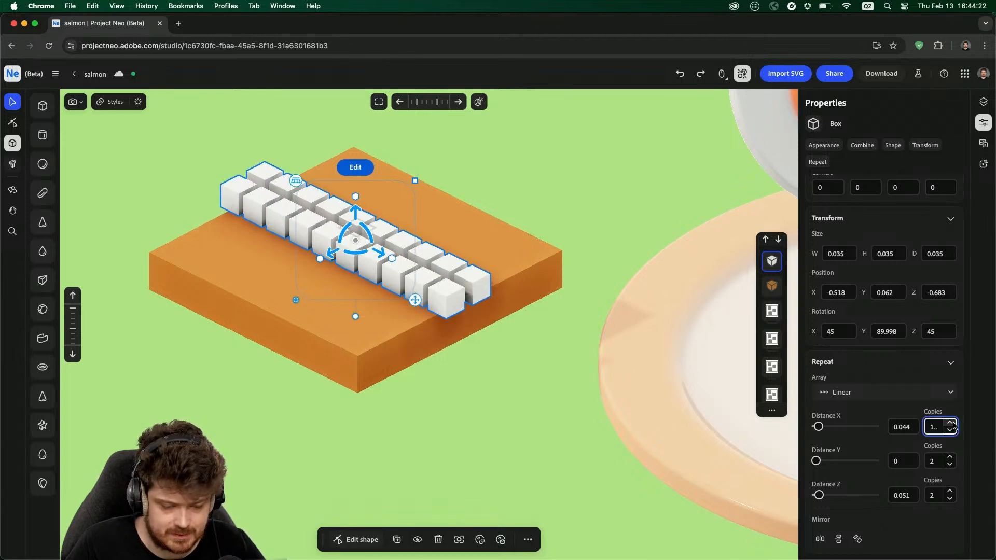
- Increase the cube array's Z copies to 9 to cover the whole slab with a grid
click(951, 491)
click(951, 491)
click(951, 490)
click(951, 491)
click(952, 490)
click(951, 490)
click(951, 491)
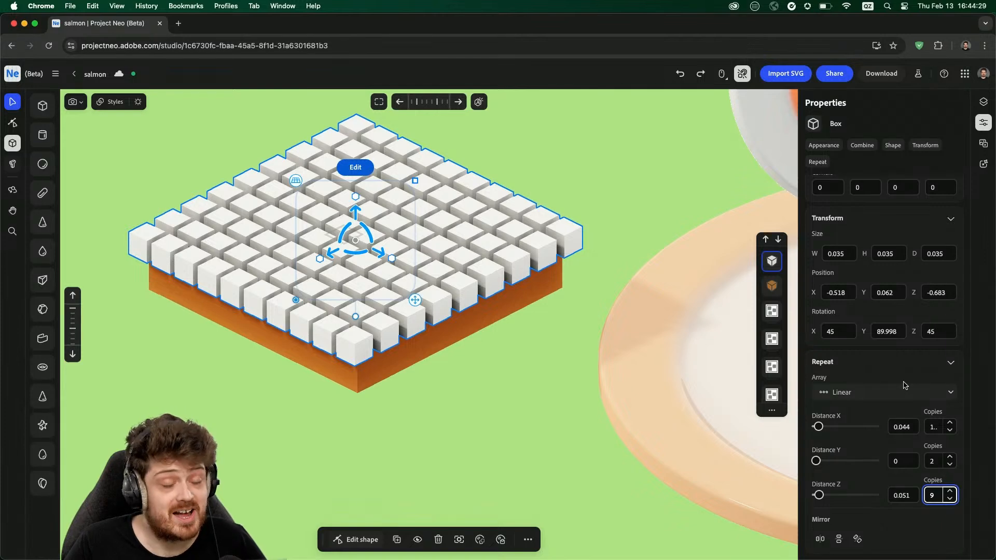
- Set the cube array to Carve and lower it into the slab to cut deep square waffle pockets
scroll(905, 385, up, 10)
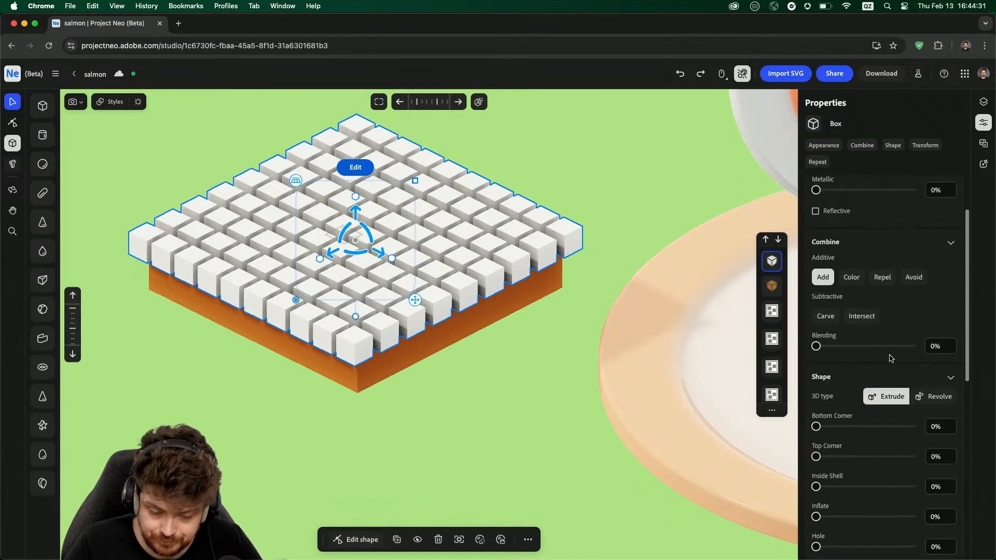
click(826, 317)
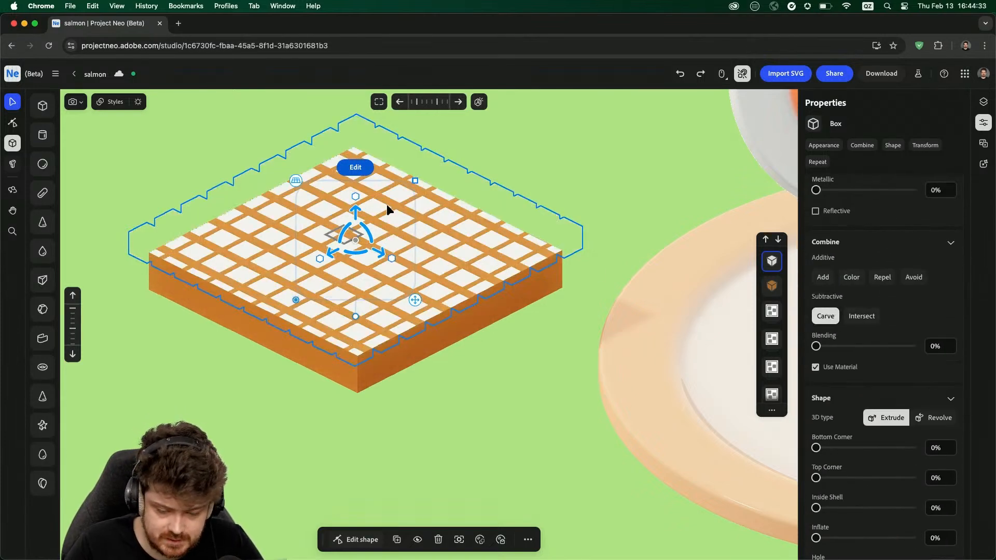
drag(356, 207, 357, 229)
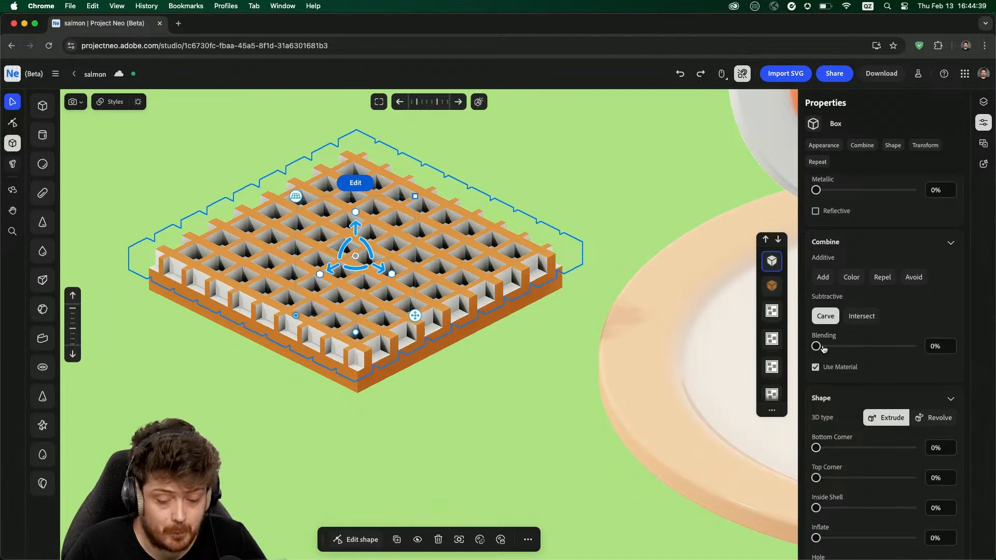
scroll(368, 310, up, 5)
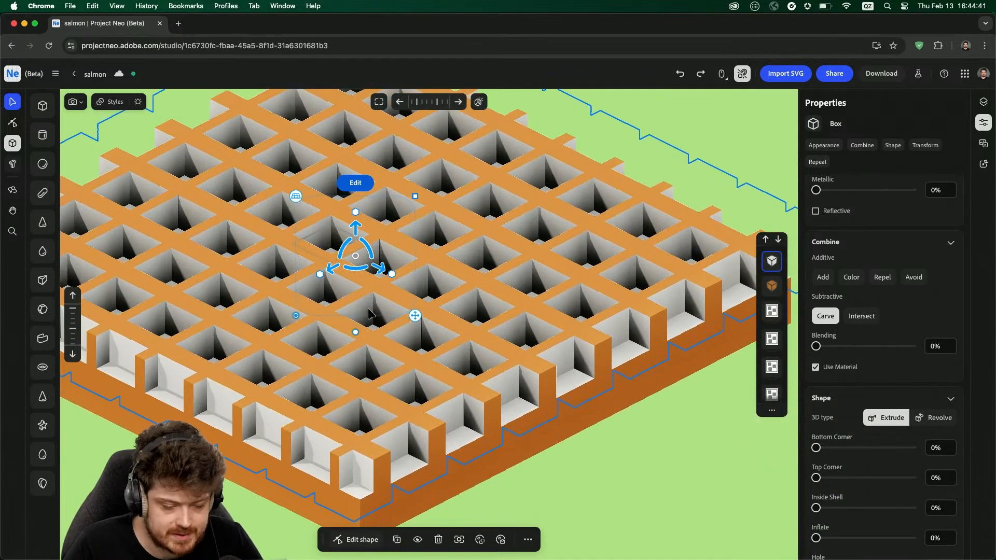
middle_drag(511, 273, 523, 253)
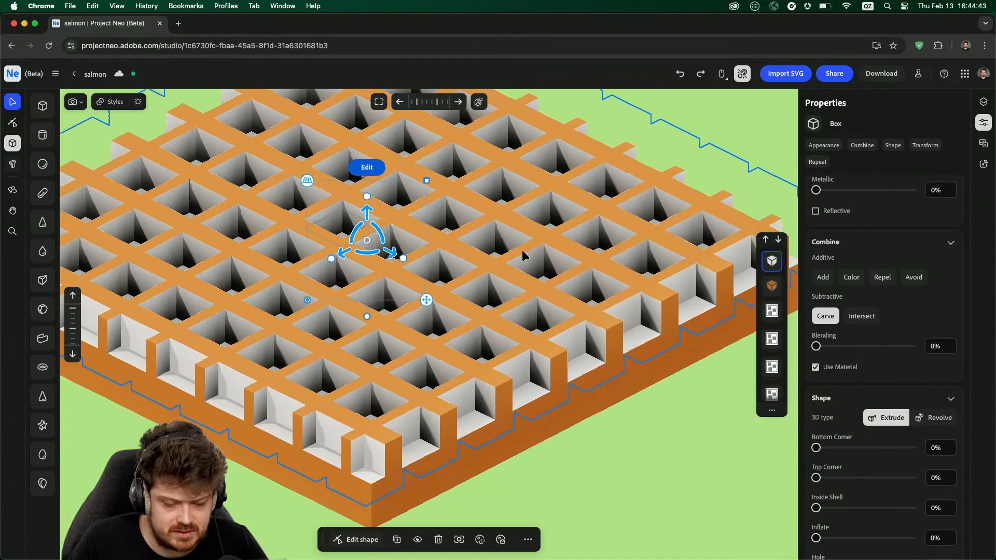
right_drag(523, 252, 493, 256)
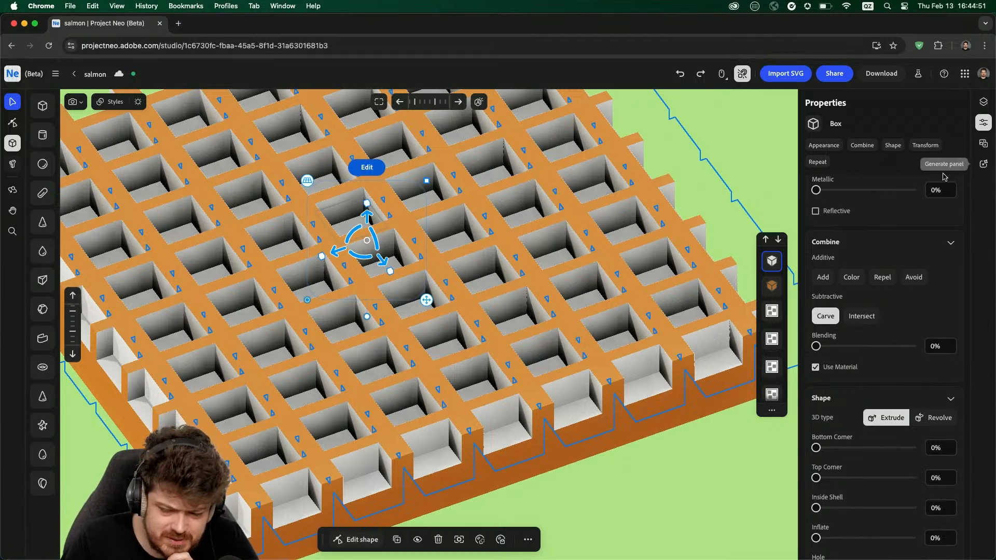
- Recolour the carving cube array to orange #dd9b4e by sampling the waffle's surface colour with the eyedropper
scroll(922, 263, down, 1)
scroll(921, 262, up, 3)
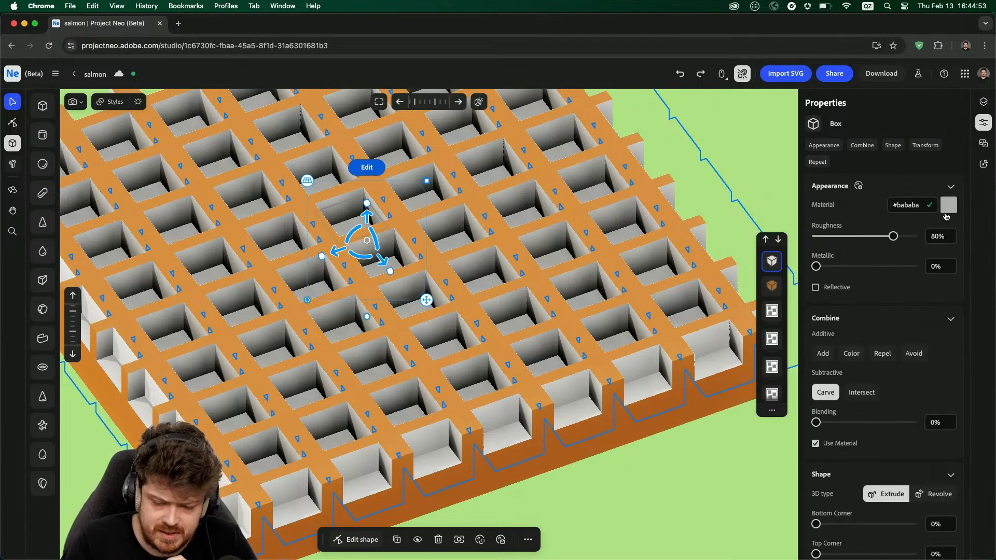
click(947, 211)
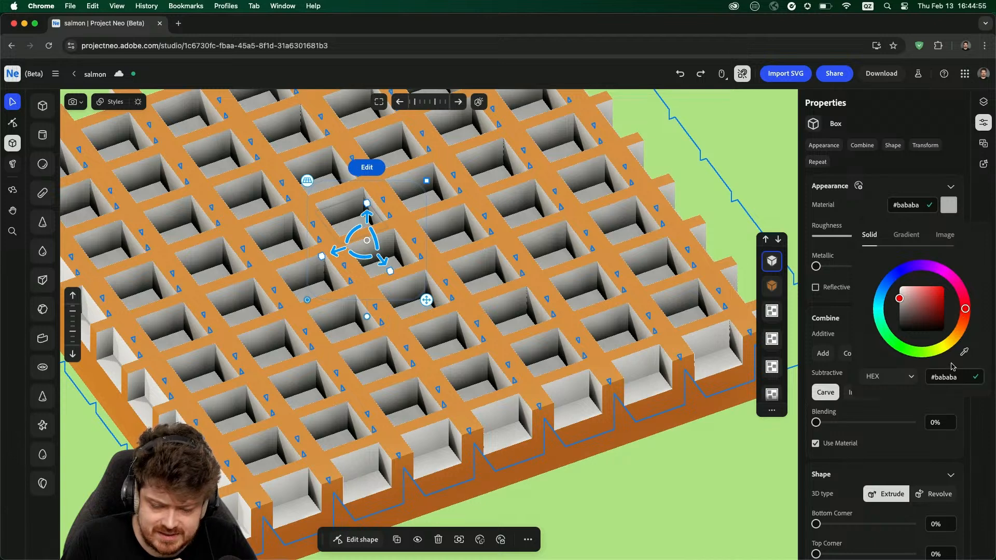
click(965, 351)
click(515, 136)
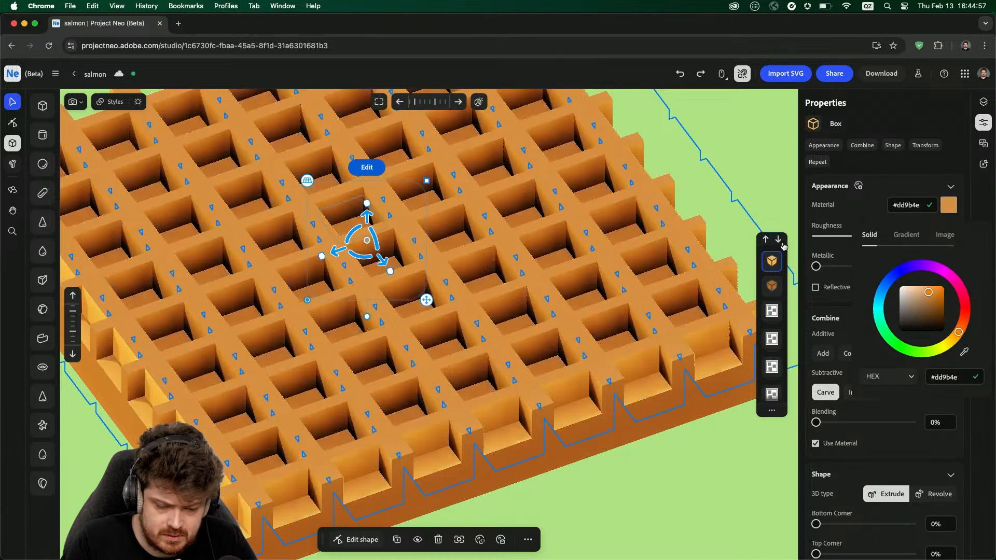
- Darken the waffle slab's material to brown #7a4a1c
click(649, 435)
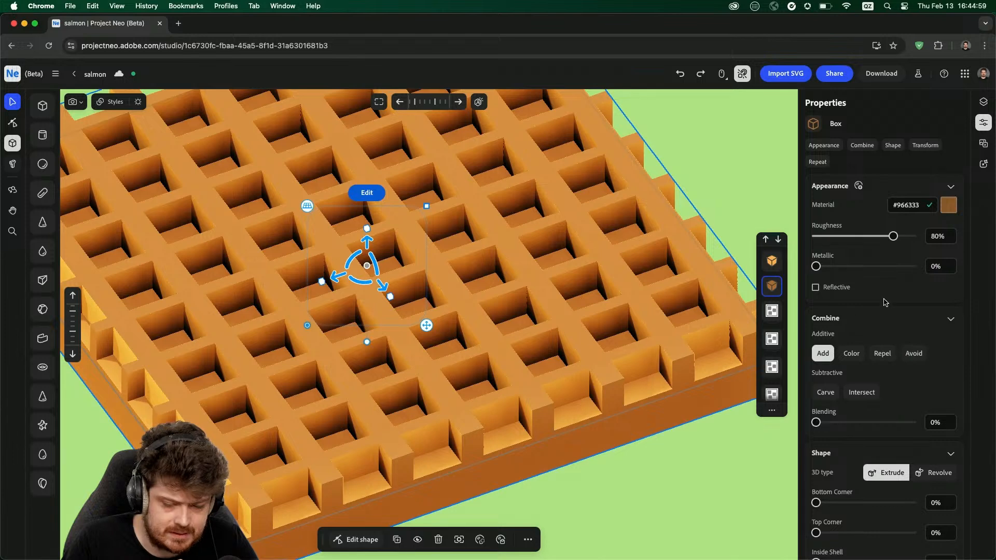
click(949, 205)
drag(939, 313, 935, 311)
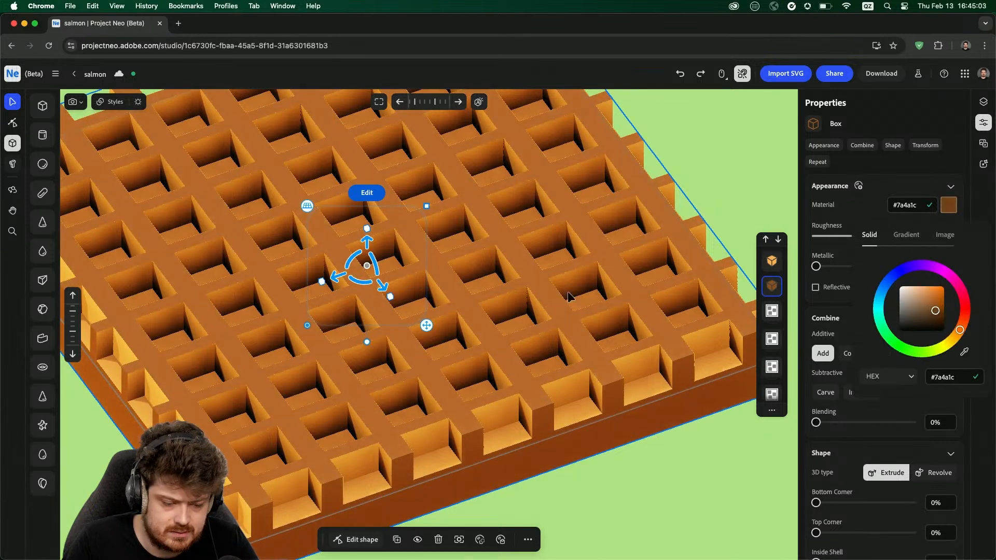
scroll(494, 283, down, 5)
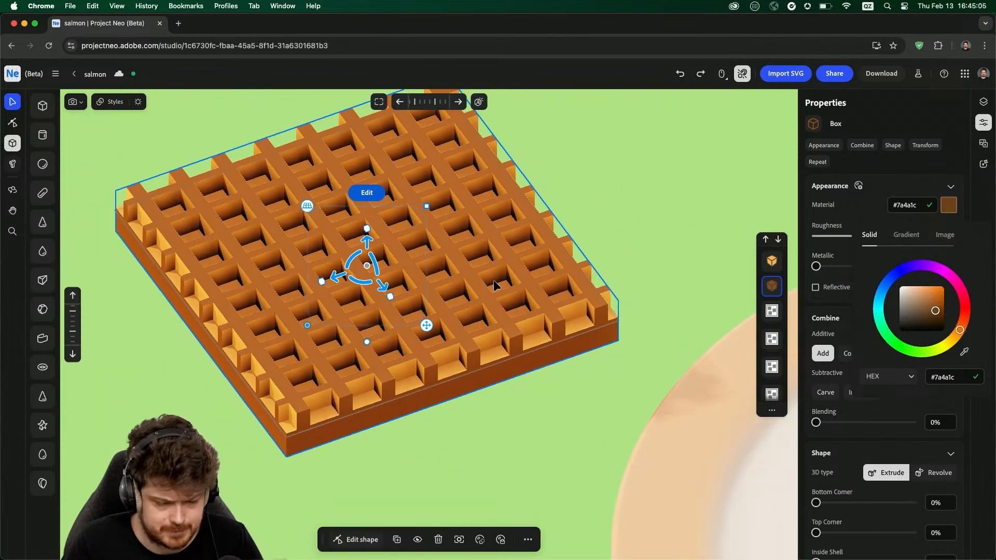
click(436, 222)
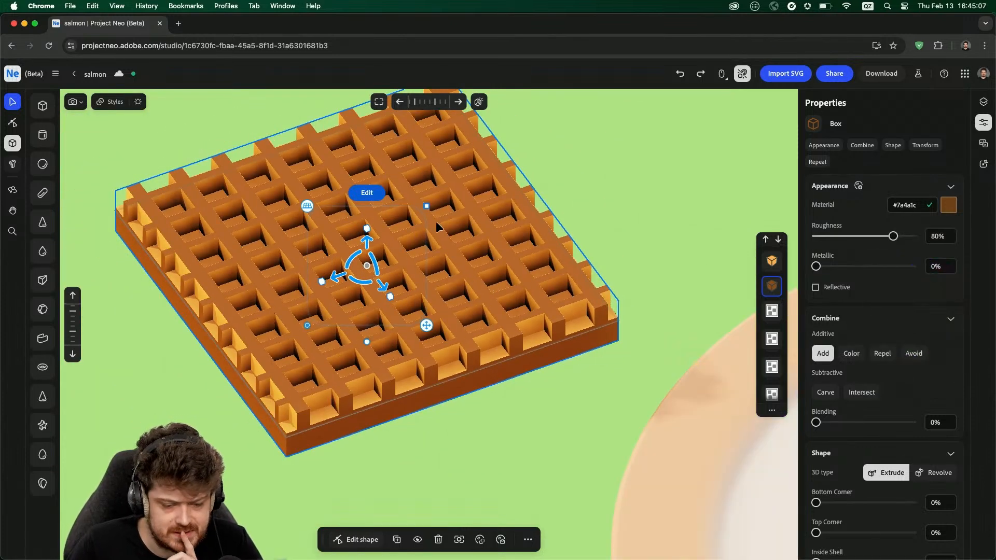
- Set the blending of the carving cube array to 22.5% and of the slab to 7% to soften the pocket edges
click(153, 181)
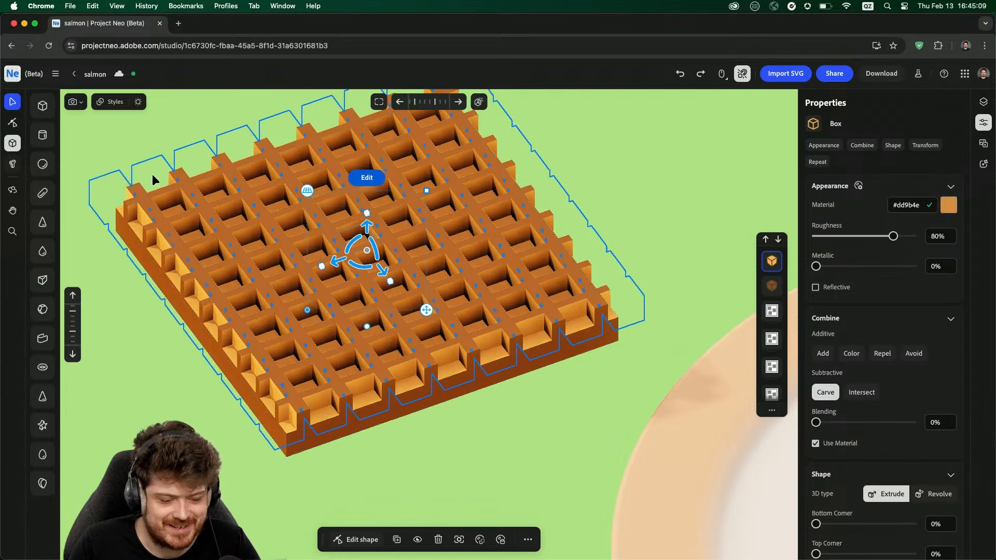
scroll(485, 251, up, 3)
scroll(488, 256, up, 2)
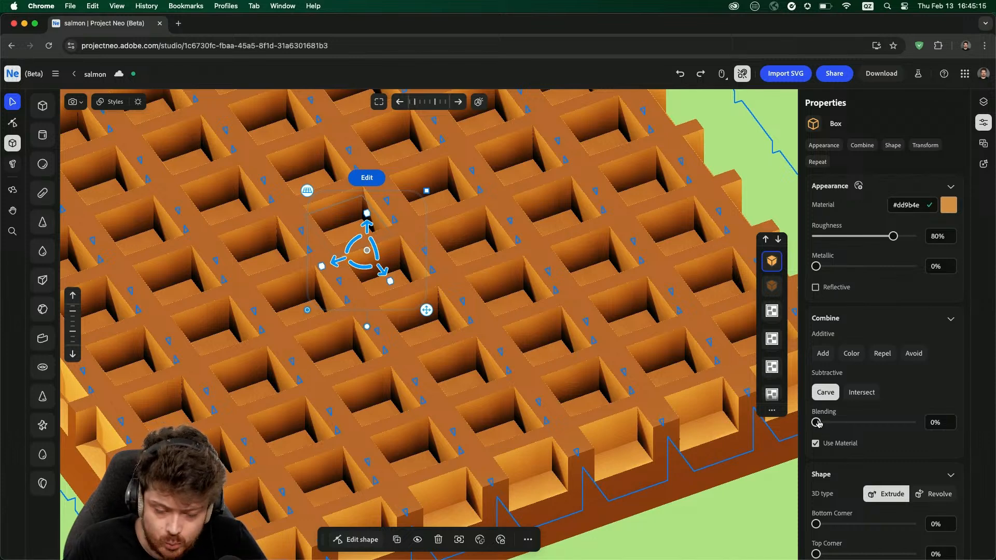
drag(818, 422, 837, 422)
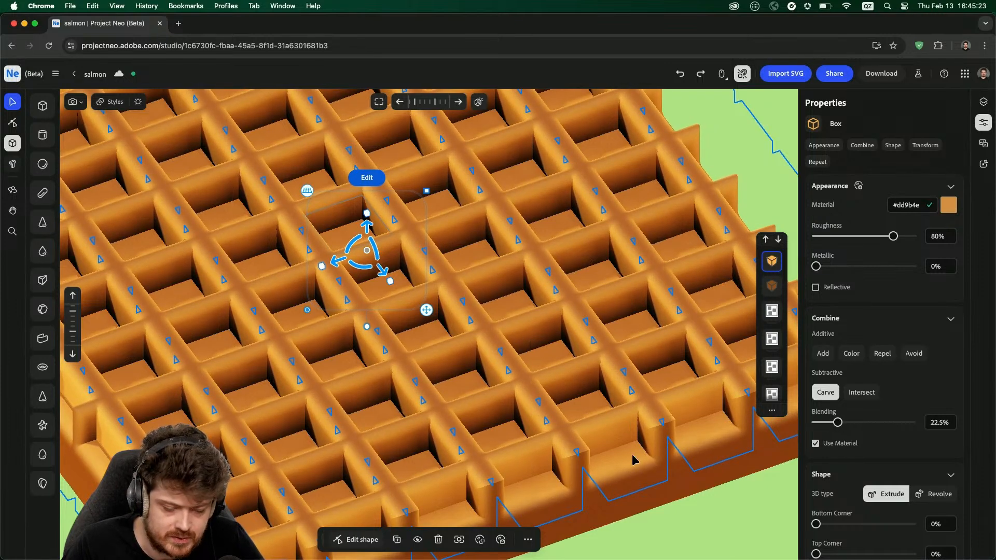
click(638, 500)
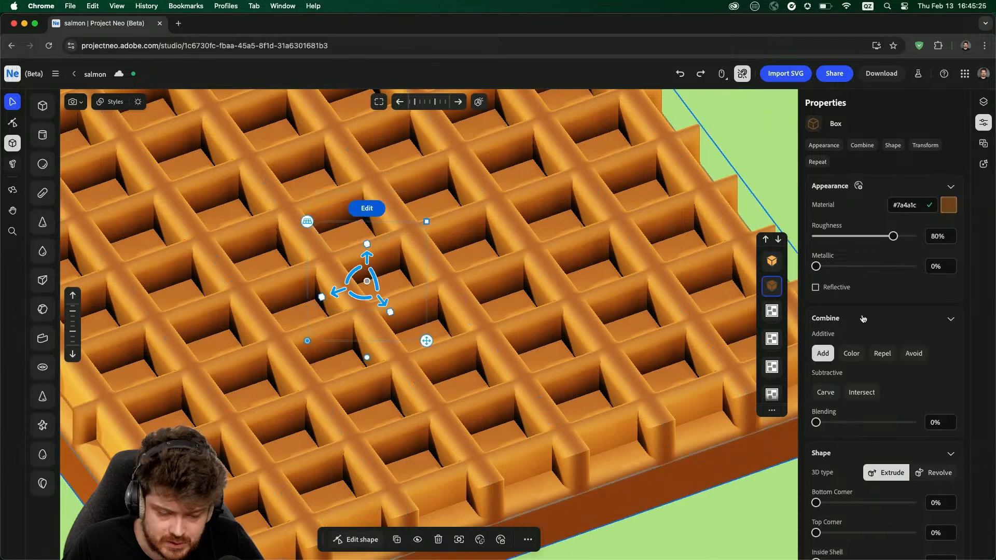
mouse_move(821, 423)
mouse_down()
mouse_move(836, 423)
mouse_move(820, 423)
mouse_up()
- Set the carving cube array's Inflate to 7.2%
click(514, 322)
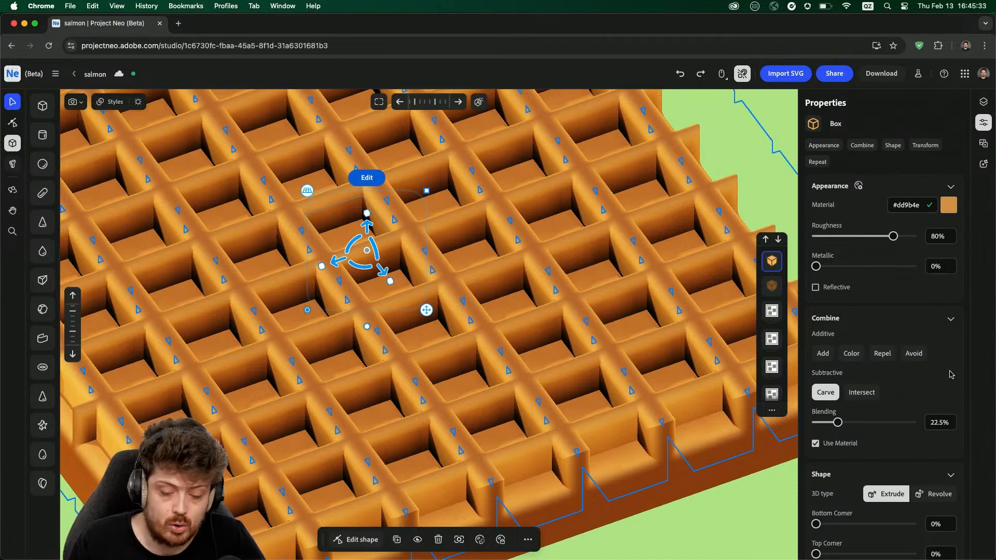
scroll(941, 371, down, 5)
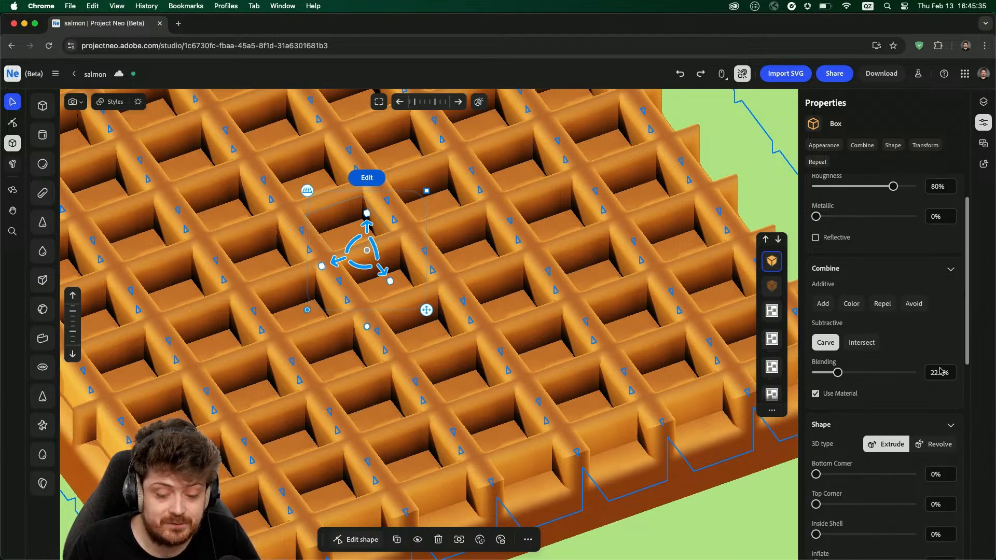
scroll(941, 372, up, 2)
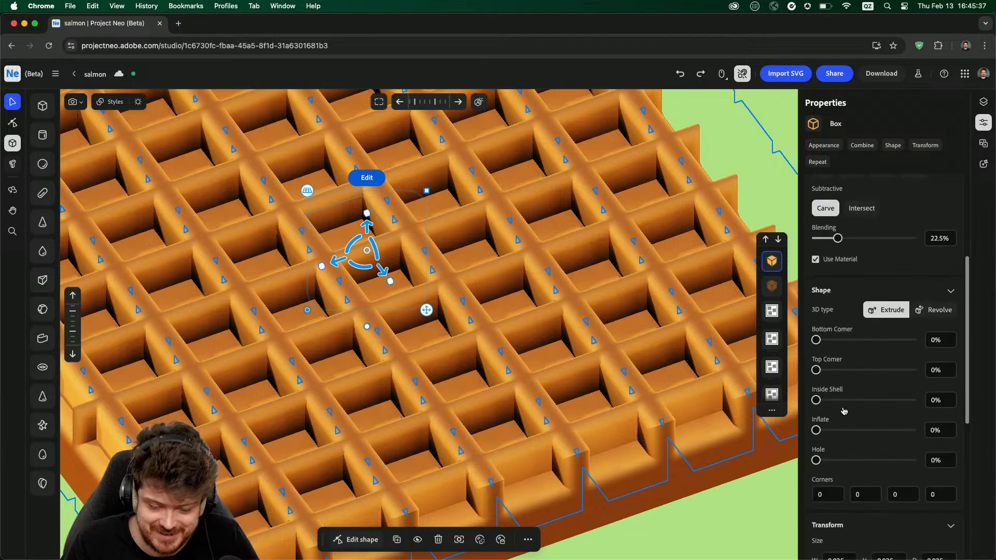
drag(821, 437, 820, 432)
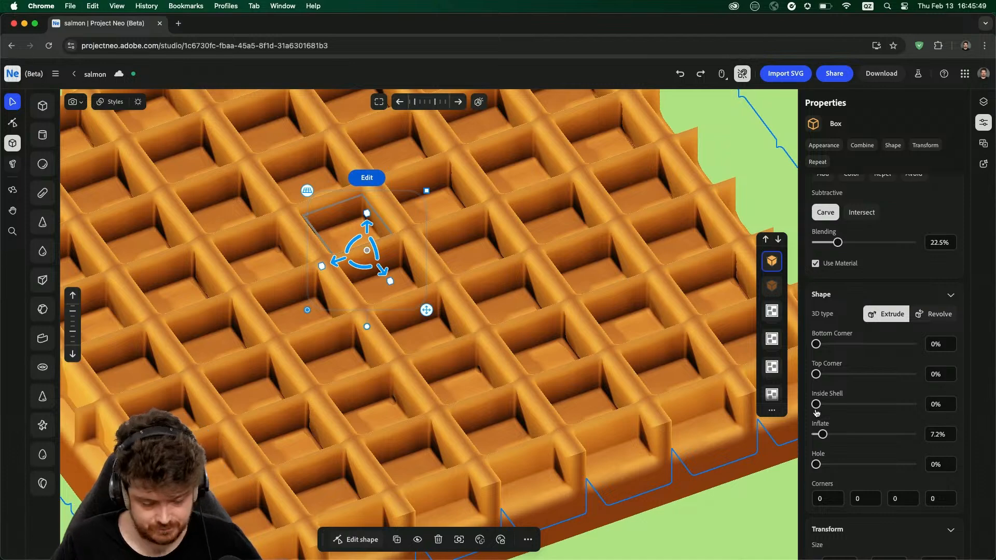
scroll(633, 331, up, 2)
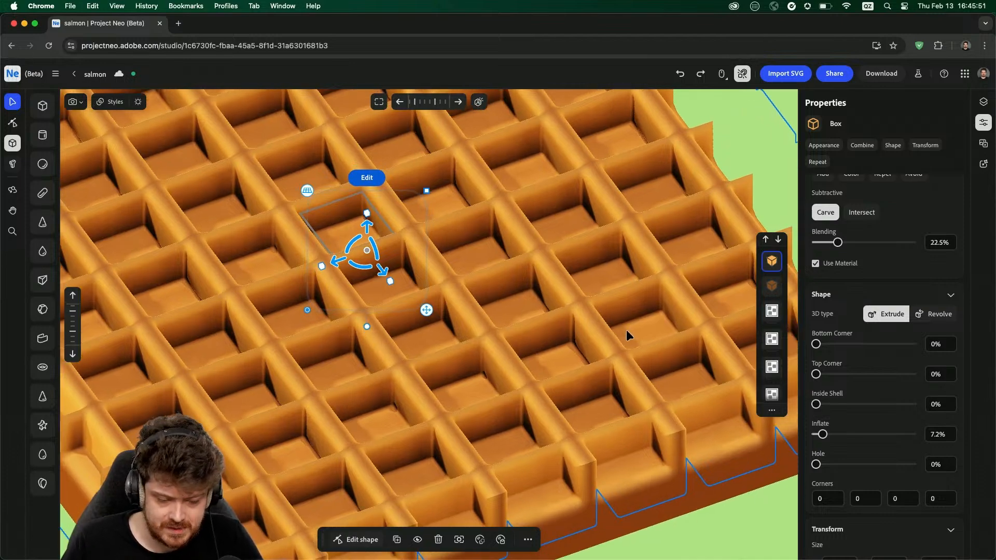
scroll(628, 332, down, 10)
scroll(640, 365, up, 8)
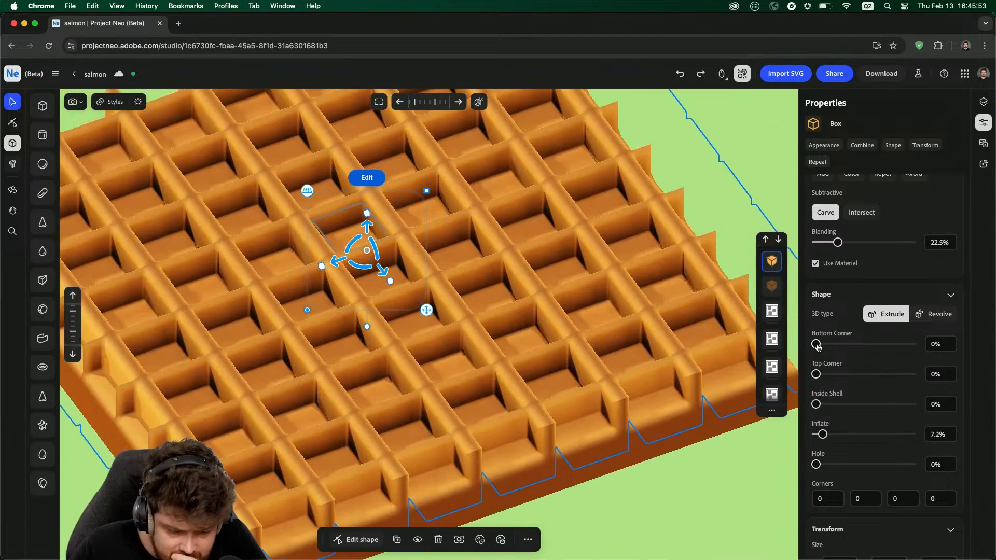
- Round the bottoms of the waffle pockets by setting the carving cubes' Bottom Corner to 58.4%
drag(816, 345, 873, 344)
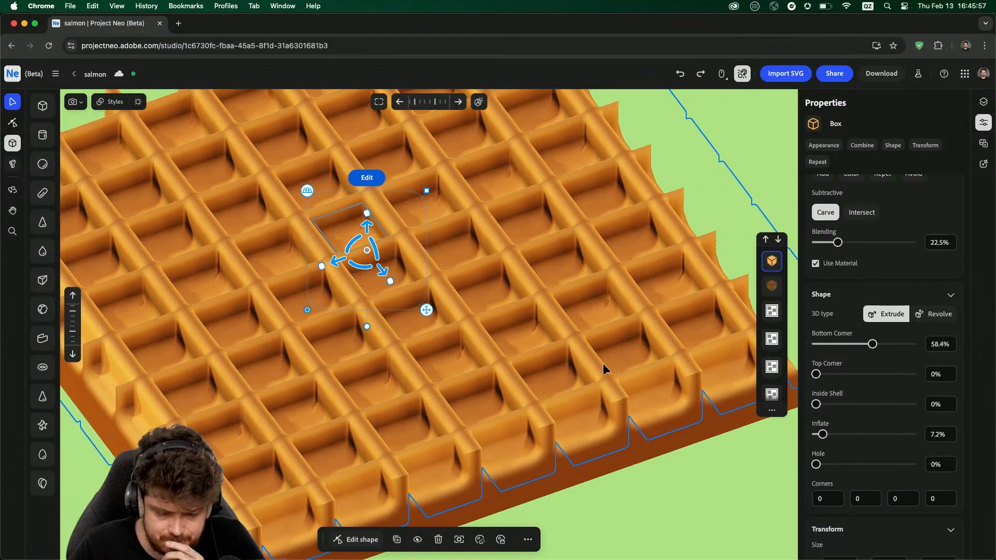
scroll(603, 363, down, 5)
mouse_move(462, 418)
right_down()
mouse_move(484, 388)
mouse_move(492, 349)
mouse_move(490, 379)
mouse_move(471, 406)
right_up()
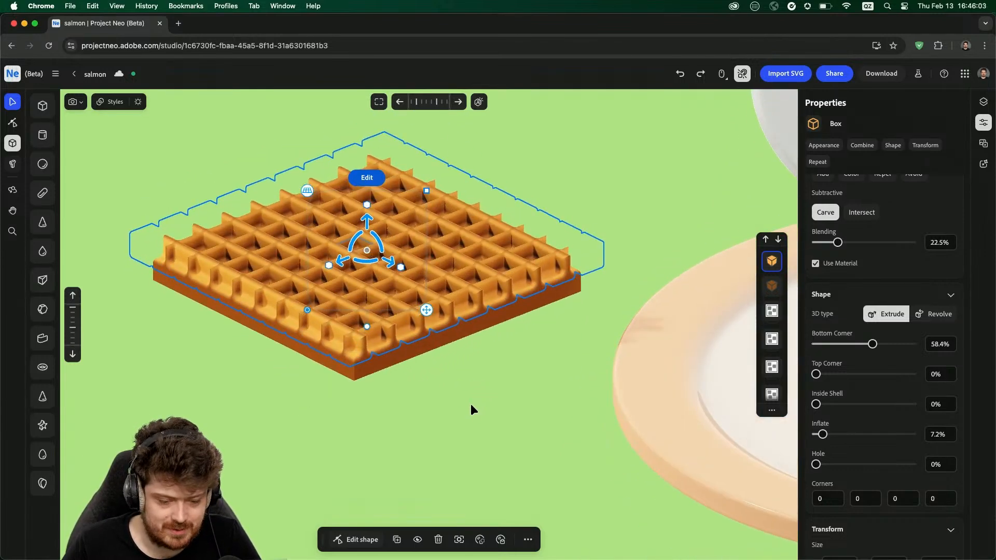
- Duplicate the carving cube array, lower the copy to the slab's underside and rotate it so its rows run diagonally to the slab
key(super+d)
drag(367, 224, 361, 257)
drag(364, 295, 373, 299)
right_drag(552, 329, 579, 286)
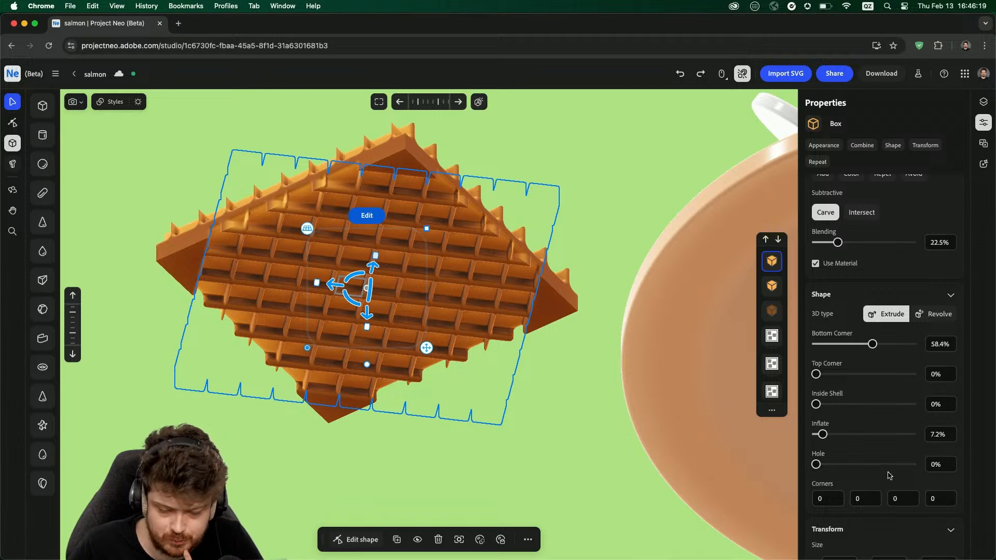
- Increase the underside cube array's Z and X copies until the carved grid reaches across the slab's corners
scroll(955, 441, down, 10)
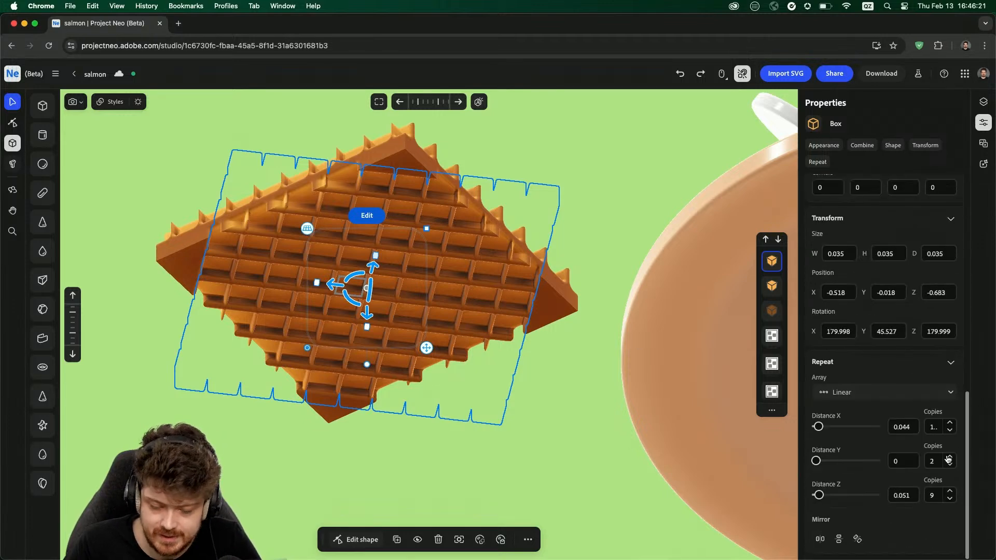
click(951, 492)
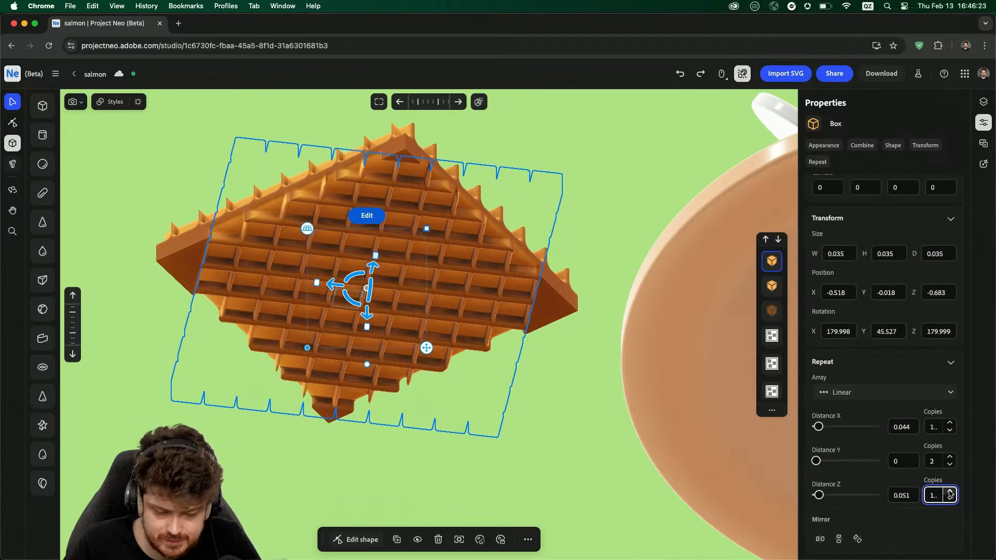
click(950, 492)
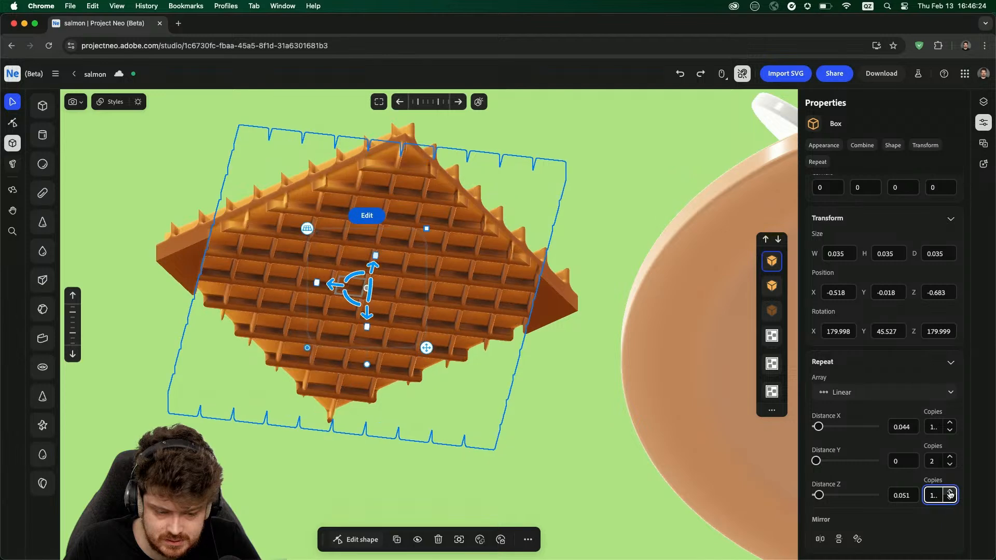
click(950, 423)
click(950, 424)
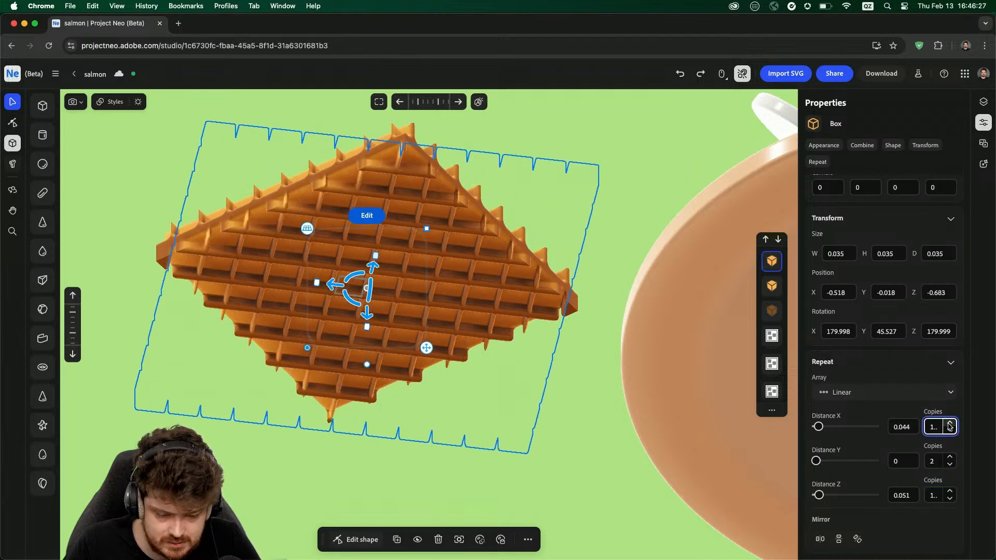
click(950, 424)
right_drag(640, 206, 634, 282)
- Edit the slab's shape to round all four of its outer corners
key(super+a)
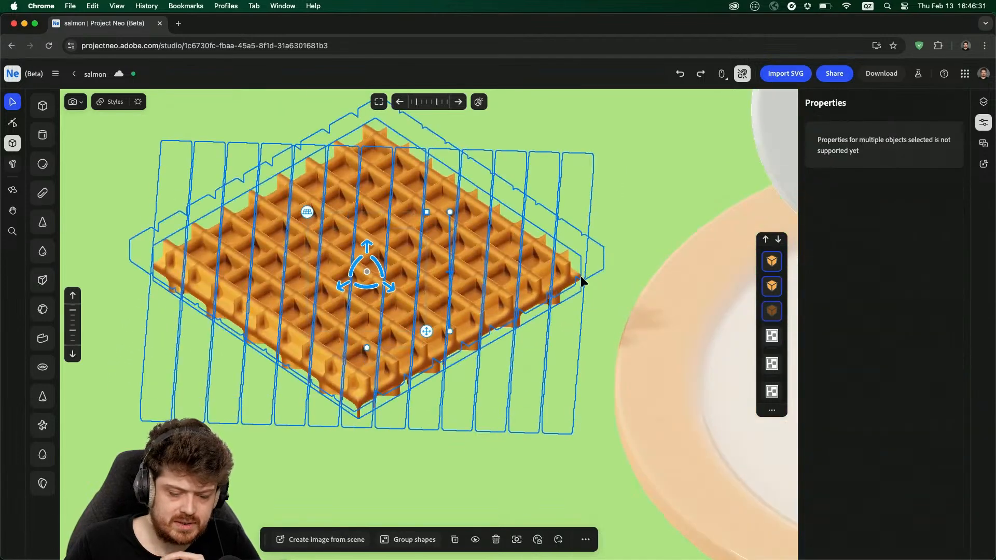
click(580, 280)
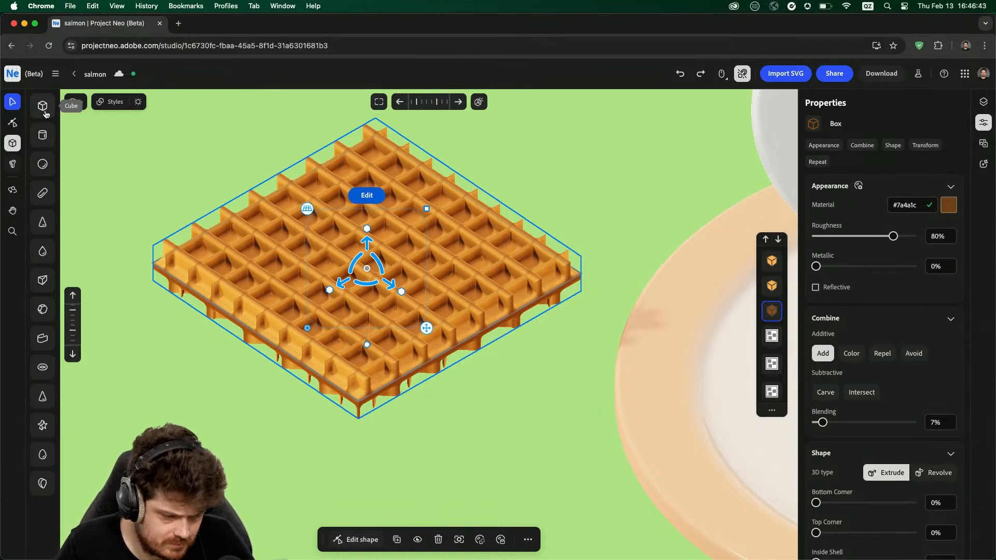
click(14, 123)
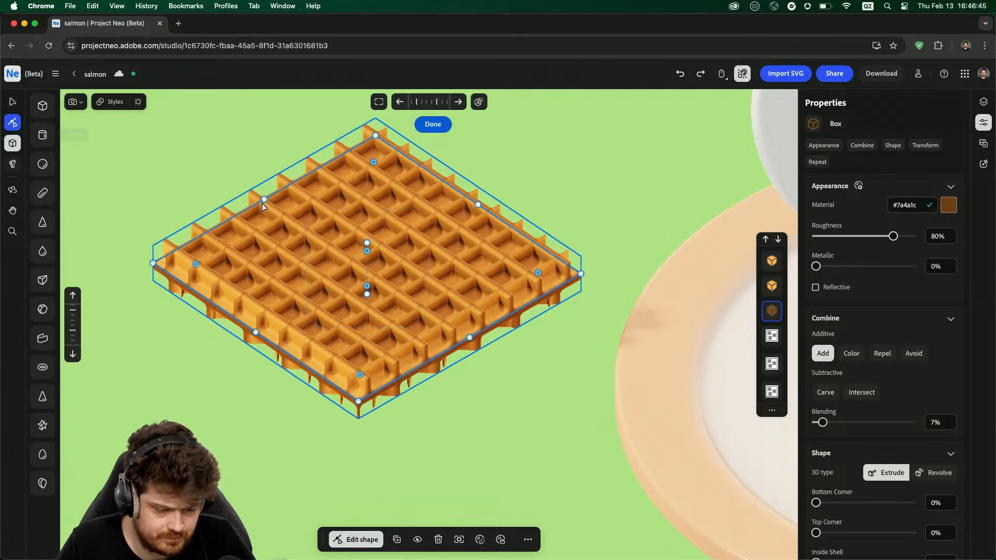
drag(375, 165, 365, 204)
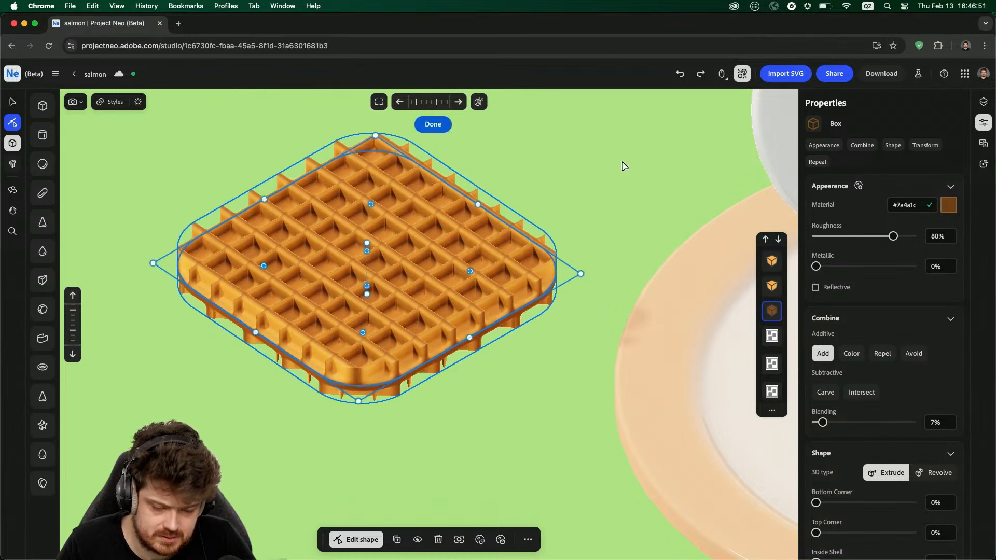
click(597, 192)
mouse_move(596, 193)
right_down()
mouse_move(580, 226)
mouse_move(601, 220)
mouse_move(601, 197)
right_up()
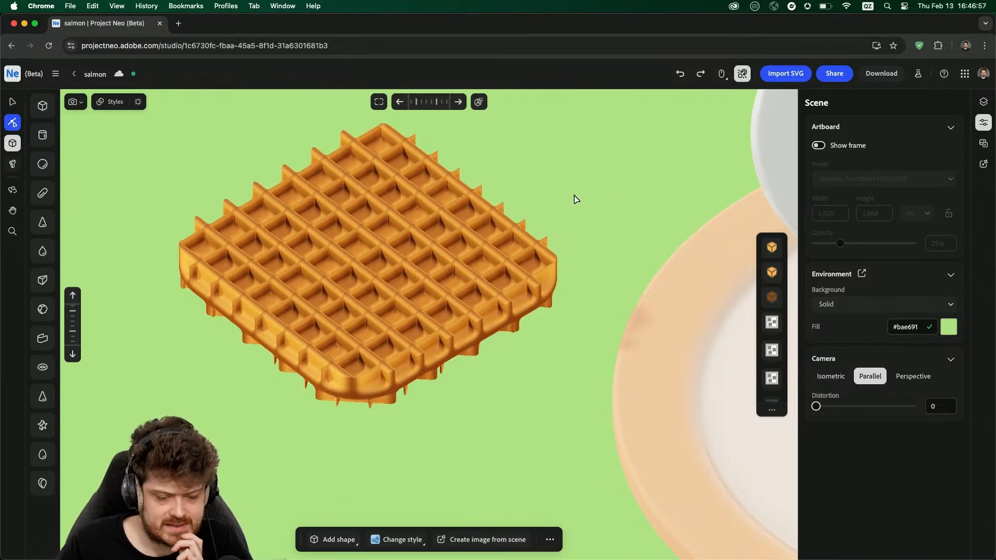
- Increase the roughness of the cube array that carves the waffle's top
click(541, 260)
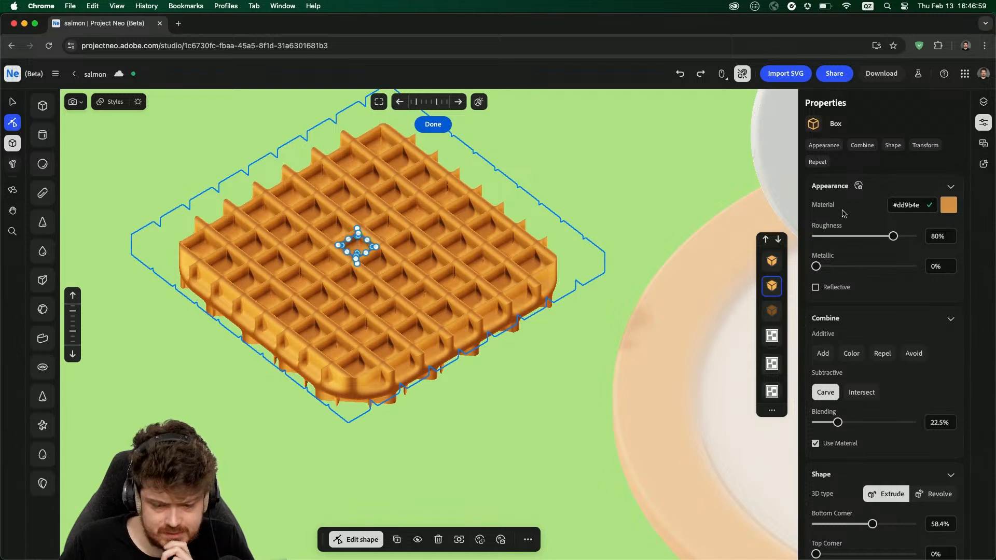
mouse_move(892, 236)
mouse_down()
mouse_move(813, 236)
mouse_move(911, 235)
mouse_up()
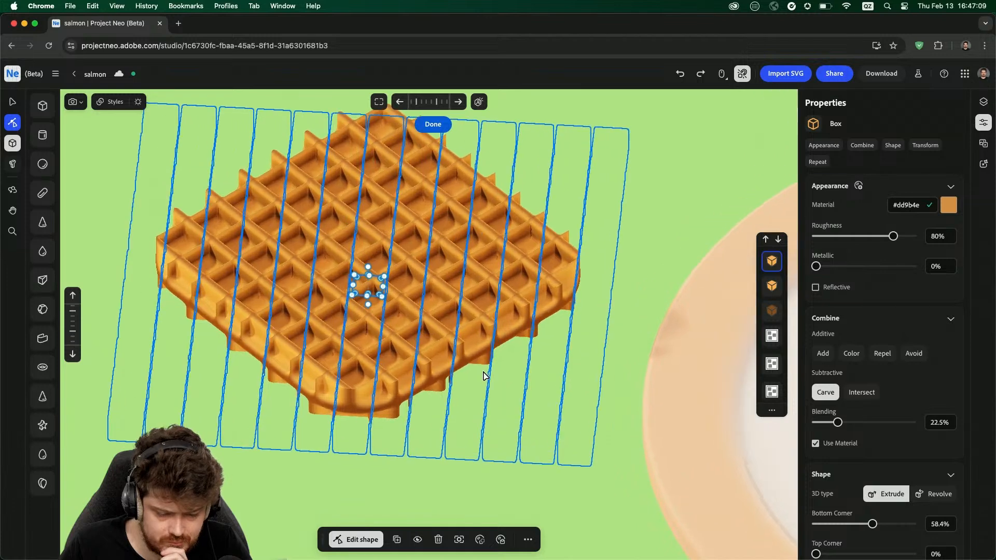
- Group the slab and both carving cube arrays into a single waffle object
scroll(484, 376, down, 5)
click(413, 424)
drag(273, 162, 455, 400)
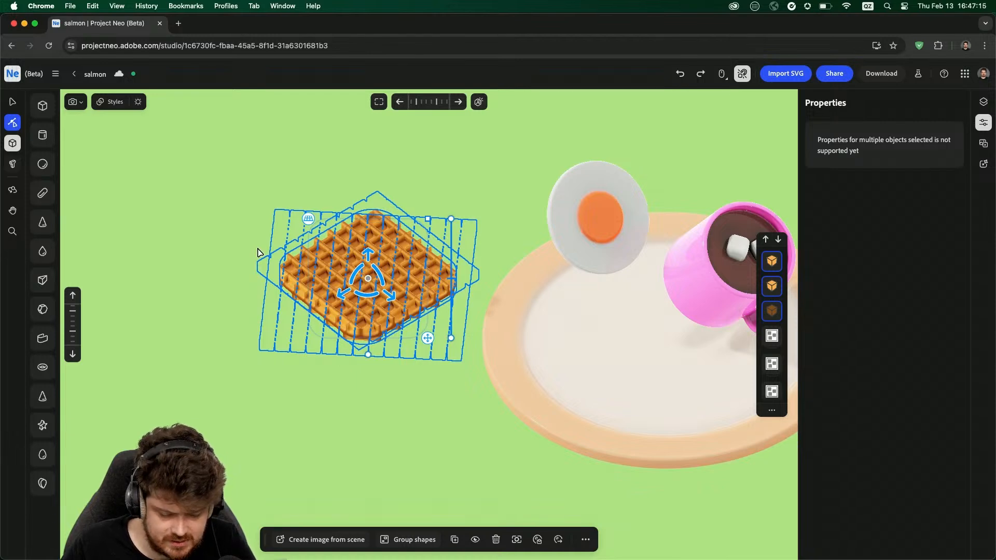
key(super+g)
- Move the waffle group next to the plate and raise it above the plate's level
drag(378, 258, 511, 297)
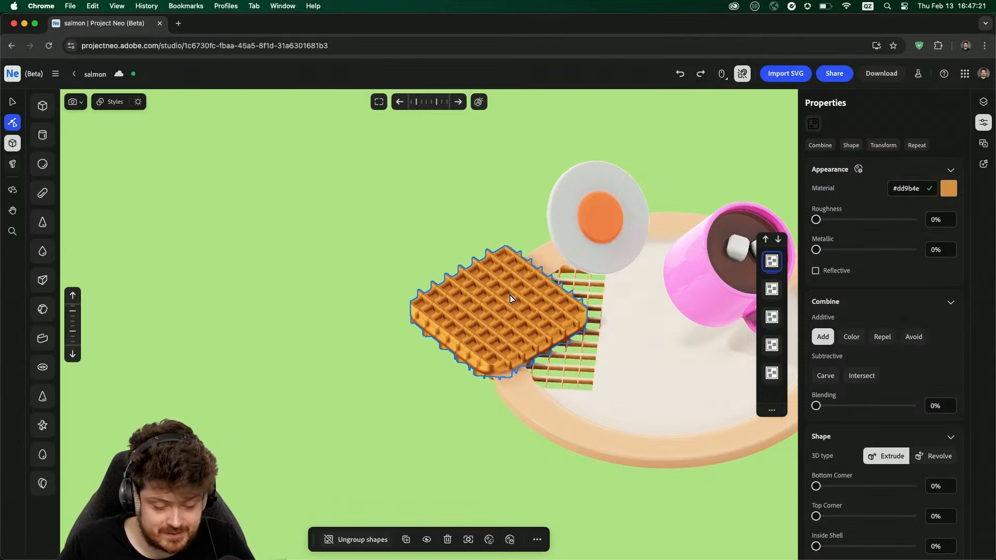
key(v)
drag(498, 289, 497, 141)
- Tilt the waffle group above the egg so its gridded top turns toward the viewer
right_drag(527, 390, 530, 365)
right_drag(592, 302, 596, 305)
middle_drag(594, 300, 504, 333)
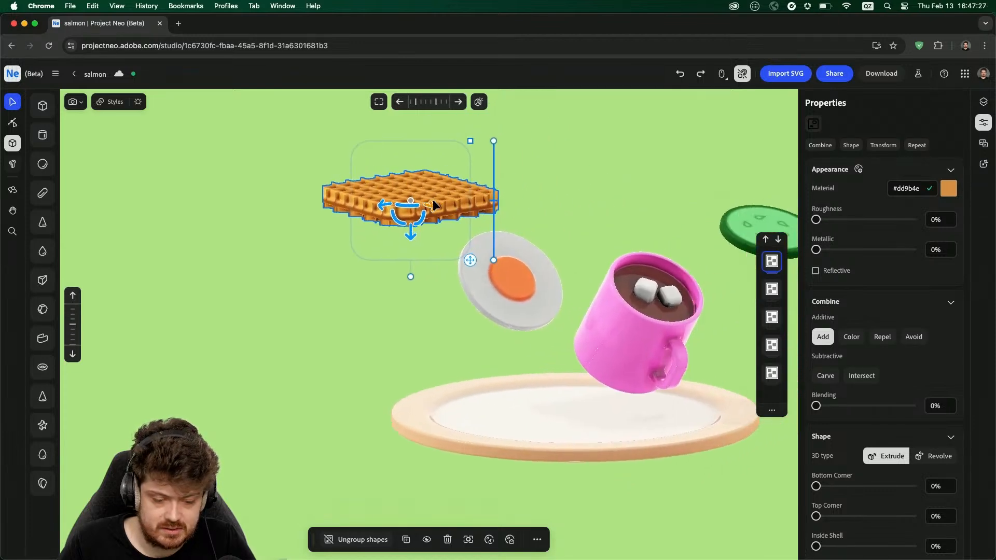
drag(433, 205, 466, 239)
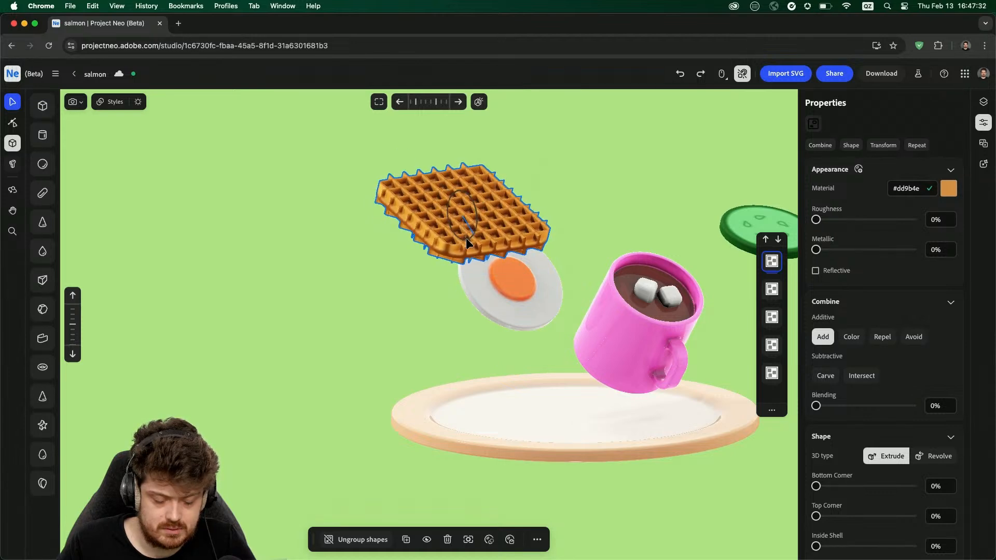
click(274, 317)
middle_drag(336, 264, 210, 264)
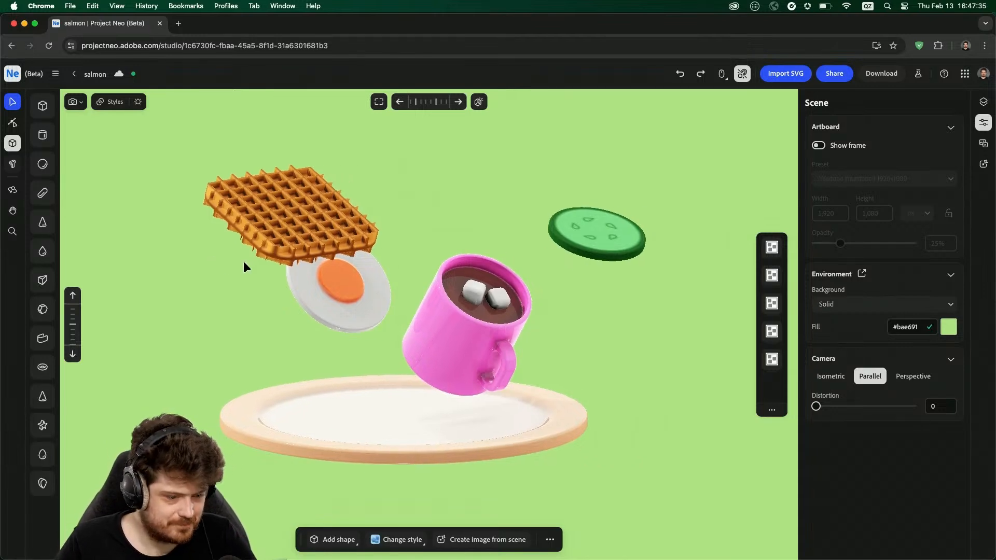
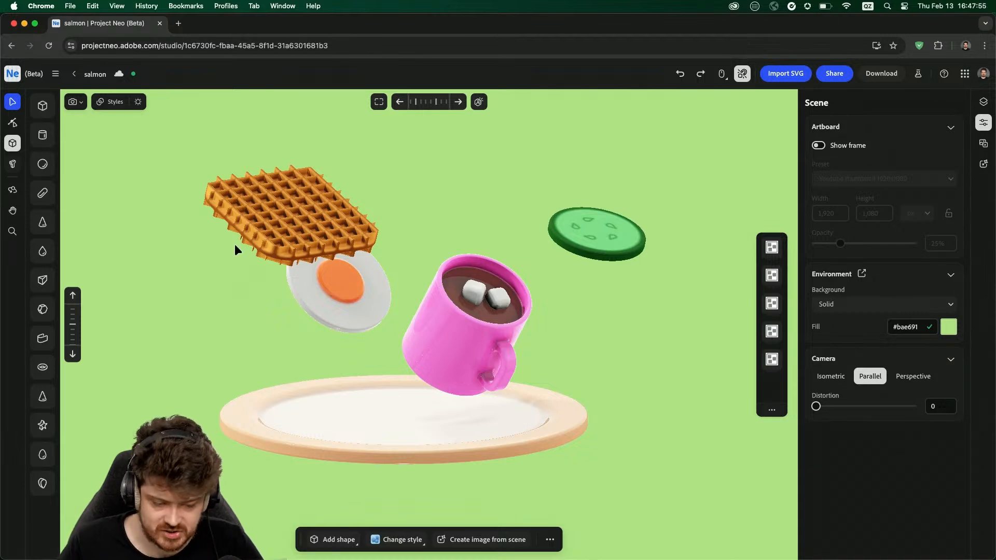
- Add a shoe horn (horseshoe) shape to the scene and move it to the empty area beside the plate, below the waffle
mouse_move(557, 325)
right_down()
mouse_move(563, 345)
mouse_move(554, 340)
right_up()
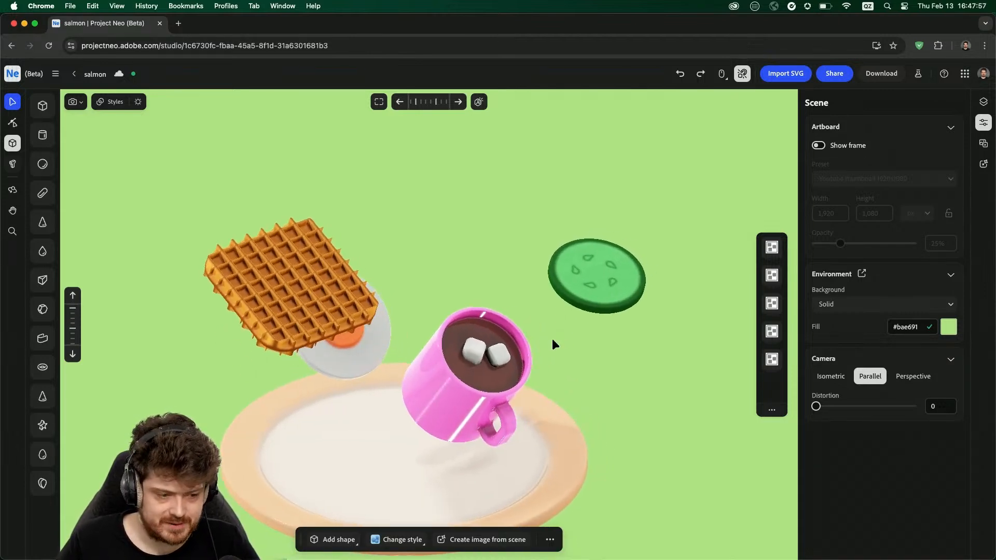
middle_drag(553, 341, 568, 307)
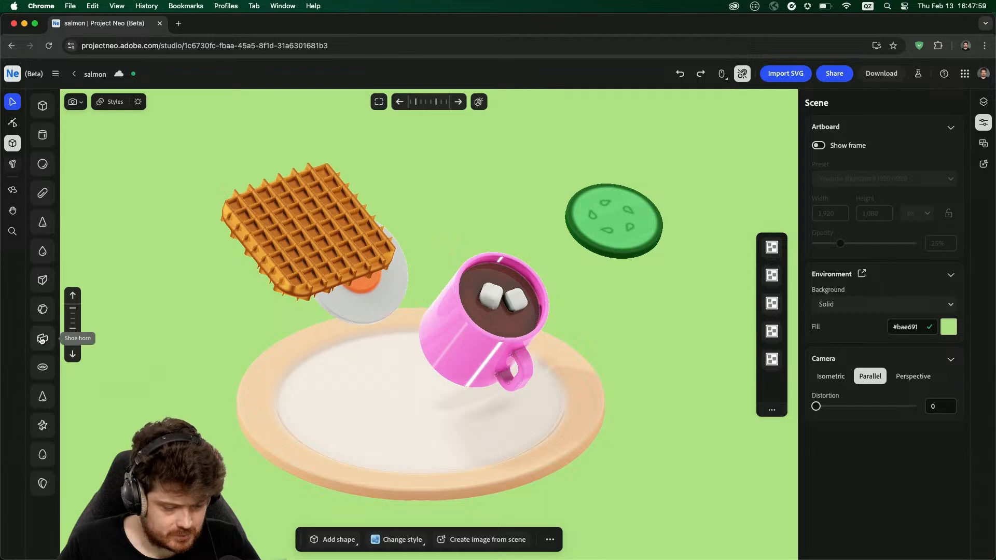
click(42, 338)
click(447, 178)
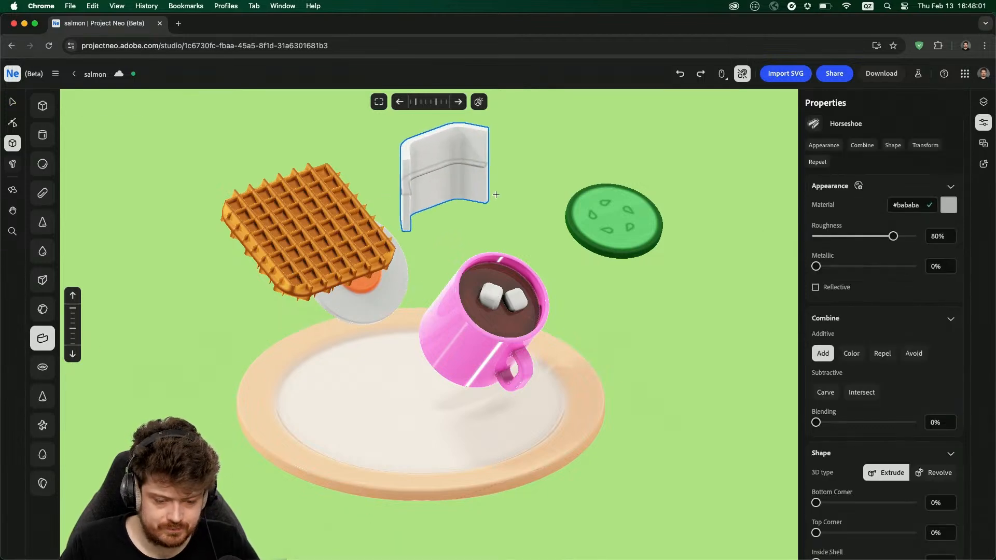
key(Escape)
click(442, 146)
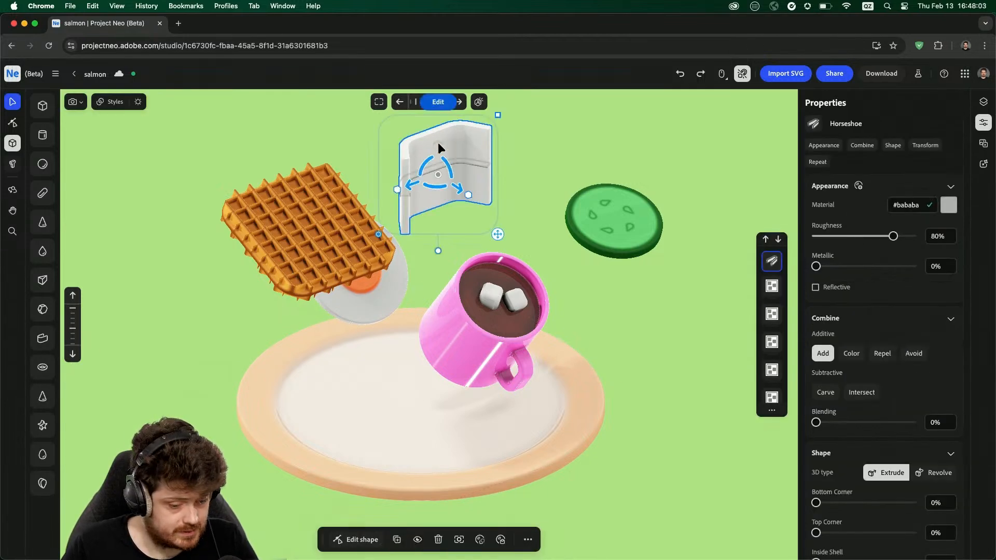
drag(438, 151, 437, 160)
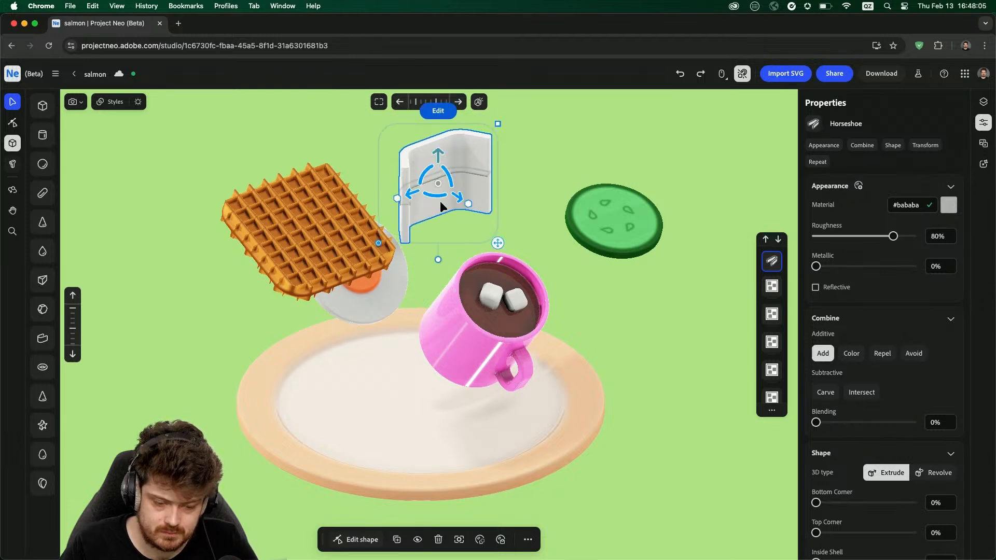
drag(448, 201, 151, 380)
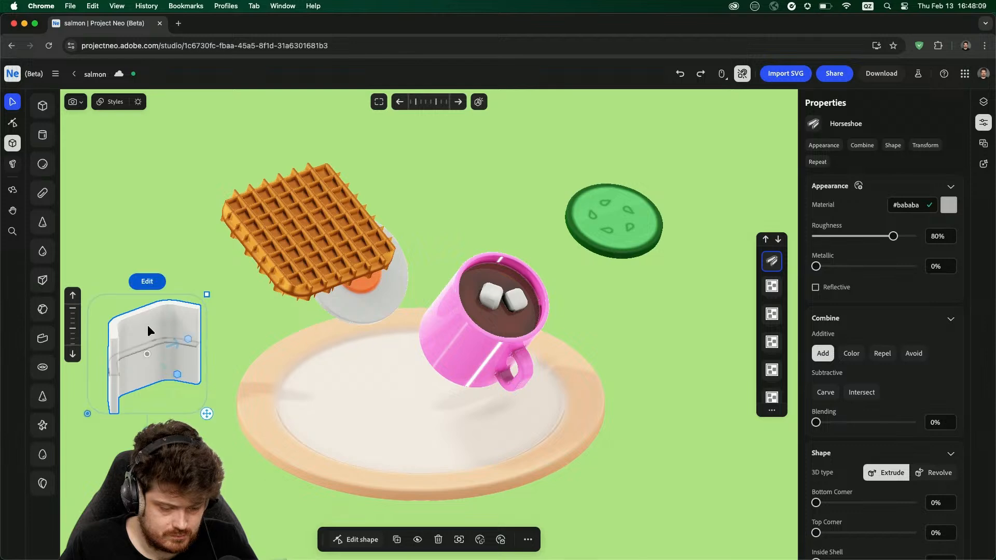
- Rotate the horseshoe shape beside the plate to -67.5° about its Z axis
click(269, 225)
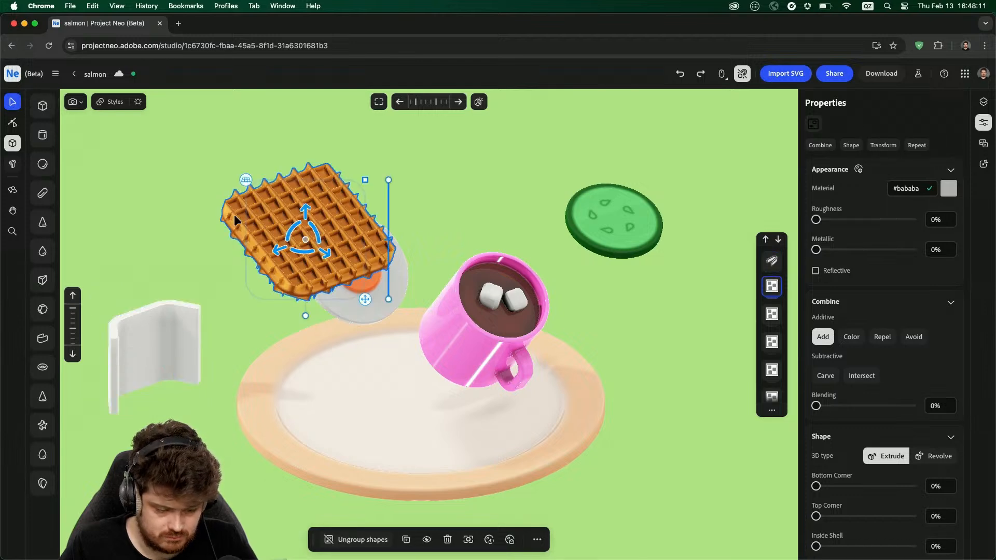
click(146, 354)
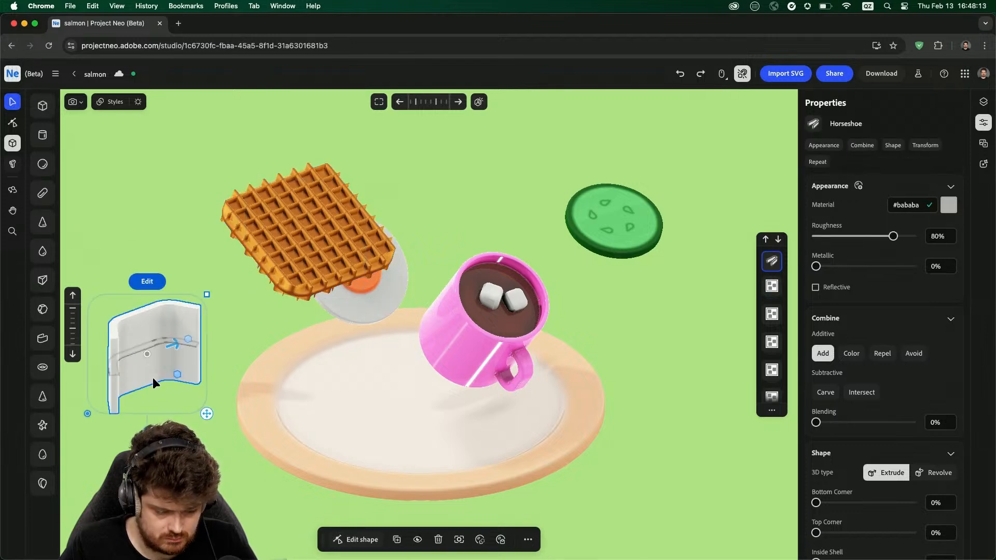
click(158, 398)
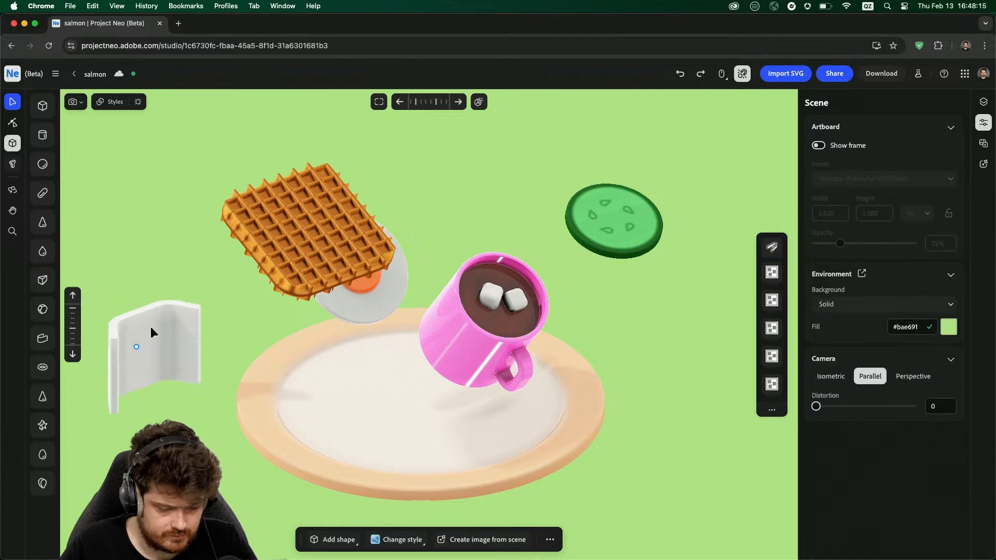
click(154, 349)
mouse_move(177, 373)
mouse_down()
mouse_move(165, 362)
mouse_move(179, 372)
mouse_up()
drag(159, 328, 223, 368)
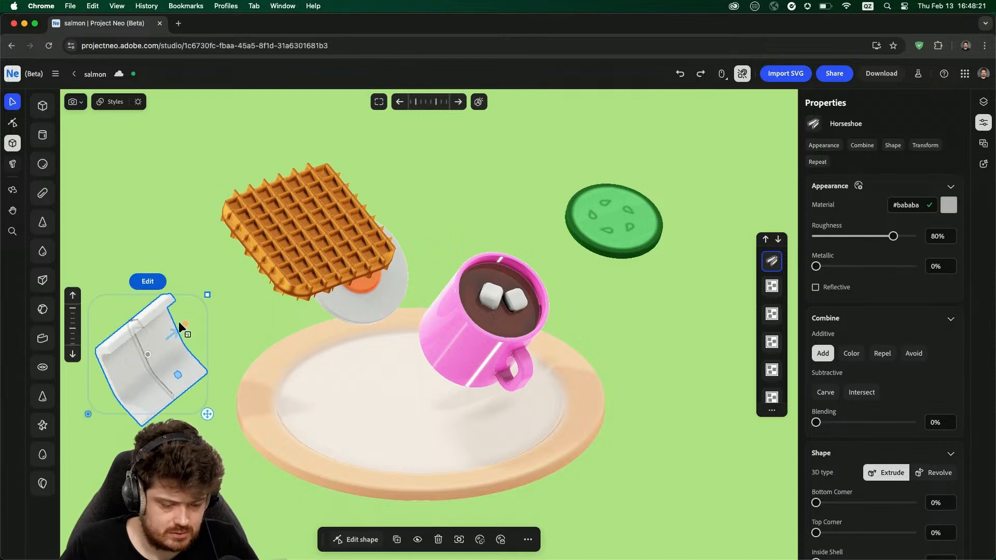
- Reduce the horseshoe's extrusion depth until it is a narrow curved strip
drag(181, 324, 117, 377)
scroll(125, 418, down, 5)
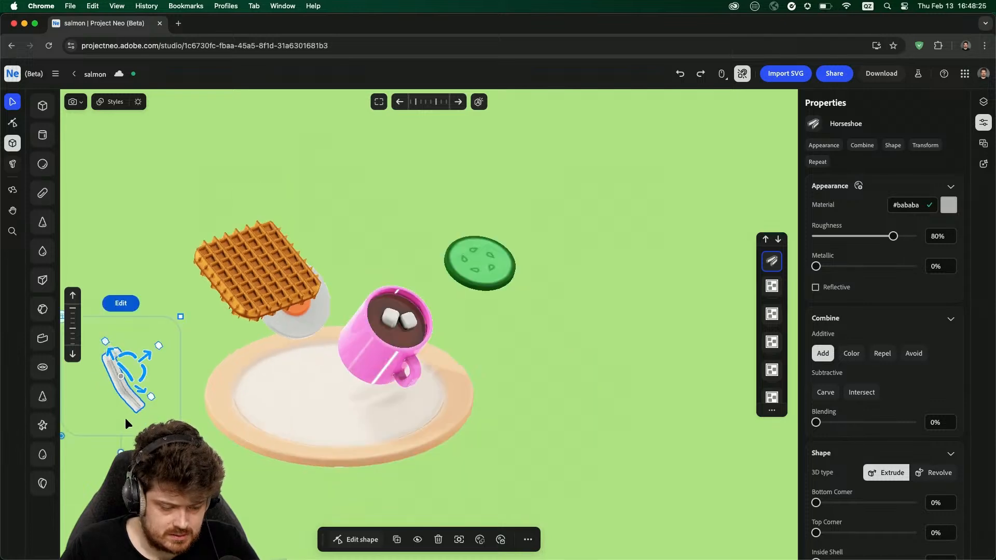
scroll(123, 401, up, 10)
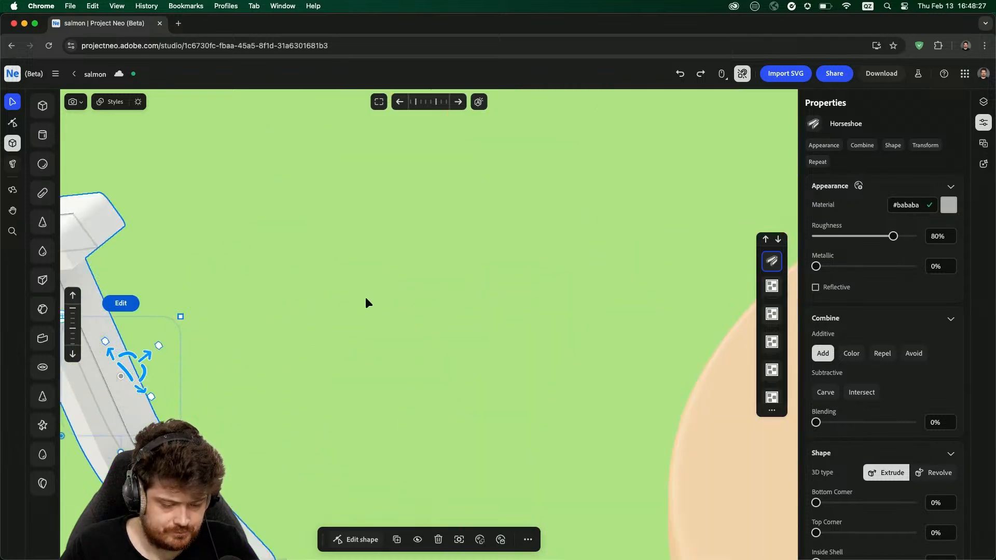
middle_drag(366, 297, 592, 205)
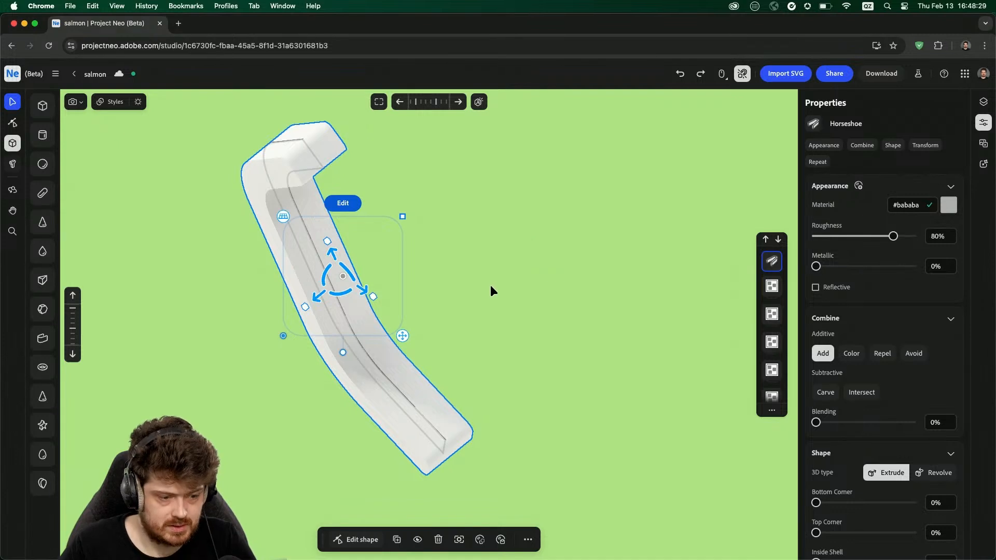
drag(305, 307, 321, 296)
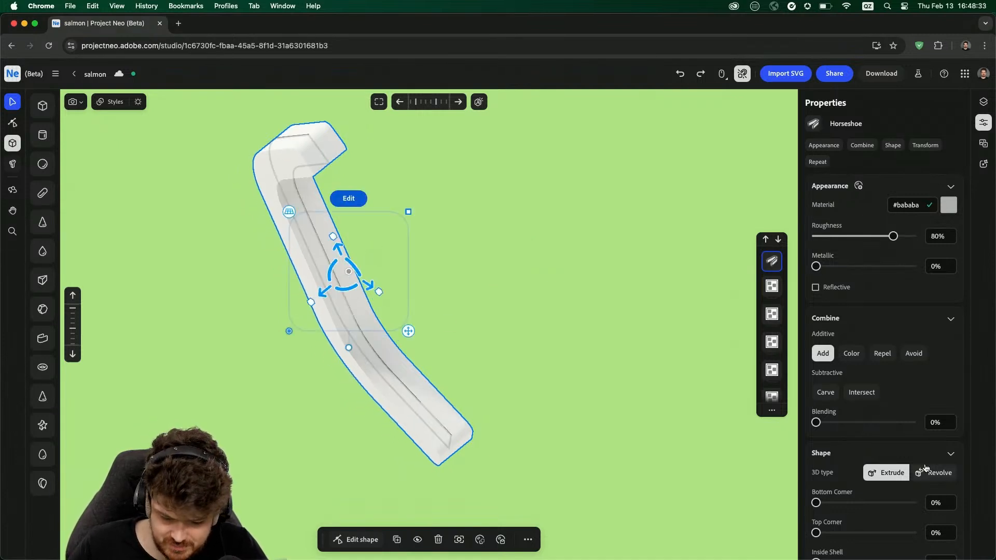
- Inflate the curved strip to about 29.1% and raise its radius to 0.108
scroll(892, 452, down, 3)
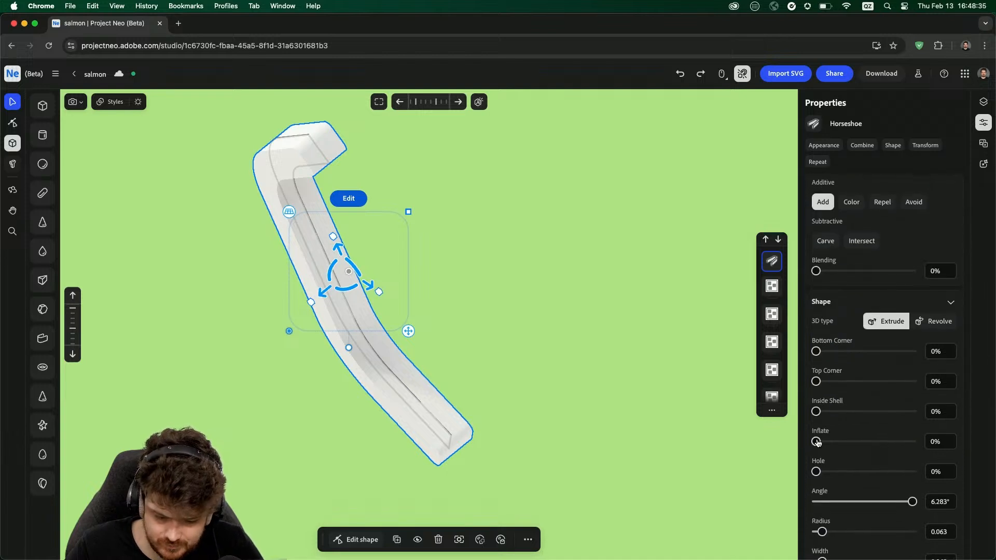
drag(817, 443, 842, 442)
drag(823, 532, 823, 529)
right_drag(443, 321, 518, 322)
scroll(519, 323, up, 3)
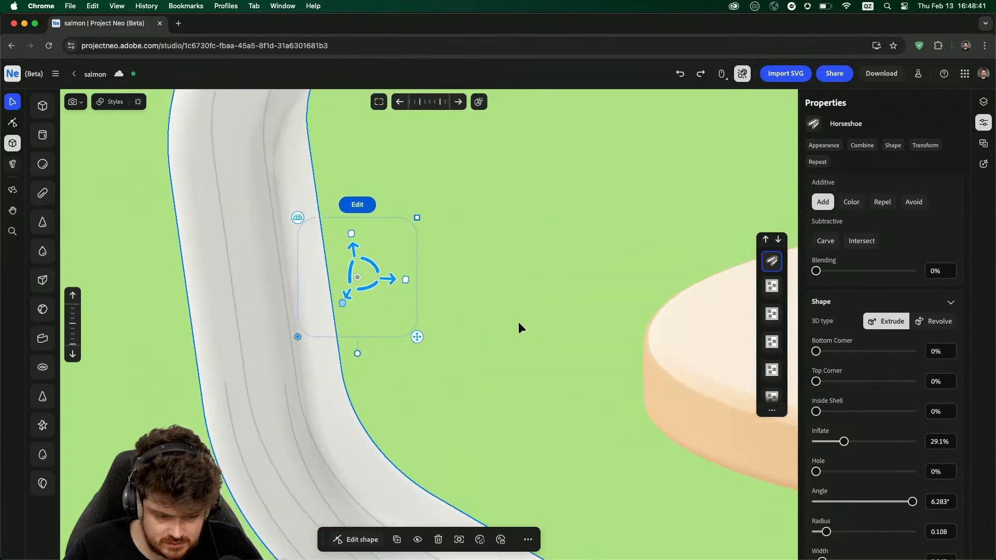
- Set the curved strip's thickness to 0.017 and its corners to 0.014
scroll(519, 323, down, 3)
scroll(896, 498, down, 5)
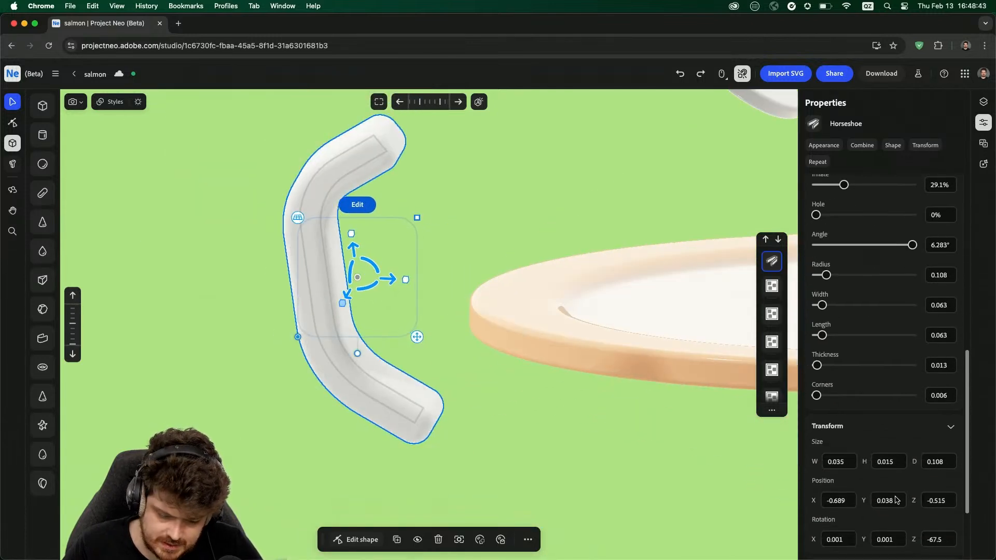
drag(817, 366, 815, 397)
- Edit the strip's shape to shorten its arms and flatten its bend, with radius about 0.235, width 0 and length about 0.051
click(346, 209)
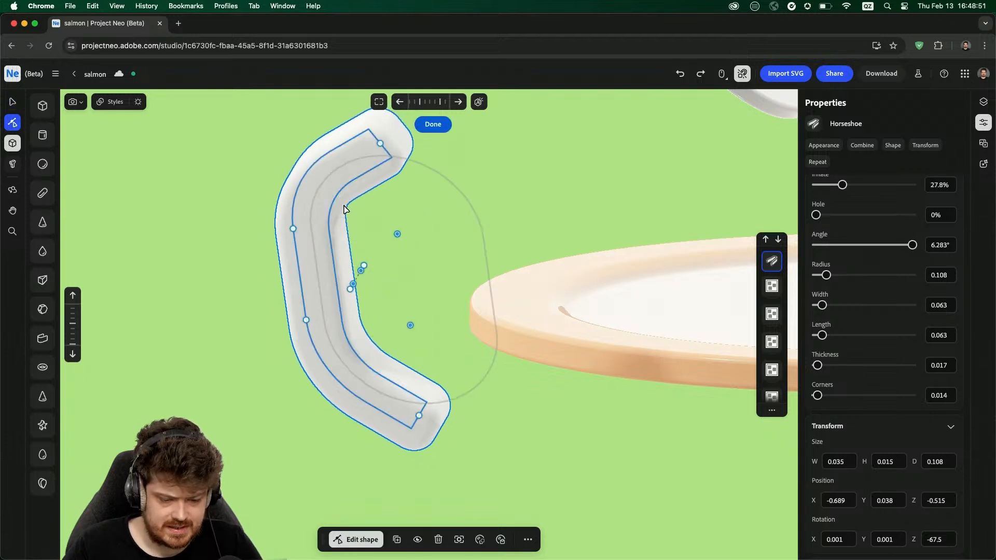
drag(380, 143, 317, 173)
drag(293, 228, 311, 258)
drag(319, 206, 329, 193)
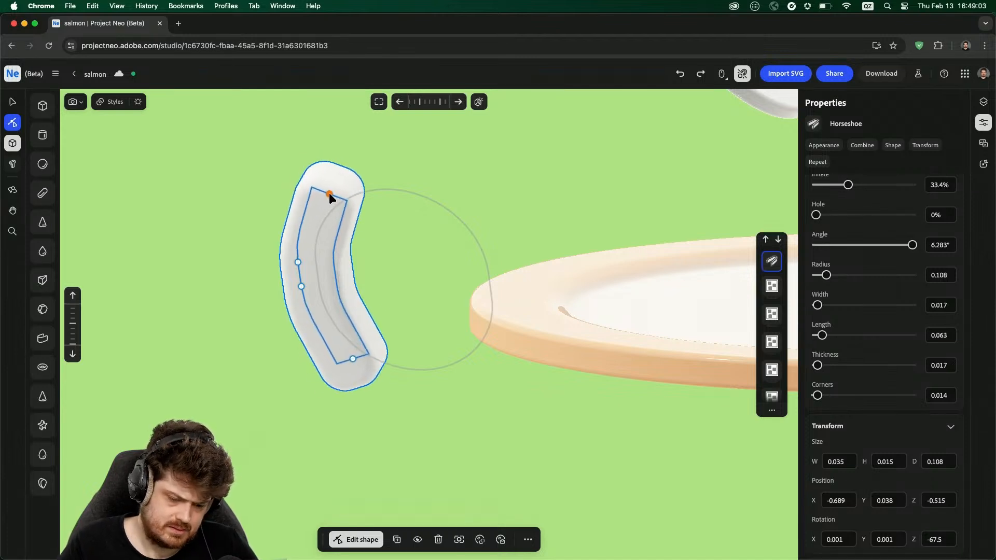
drag(299, 264, 300, 254)
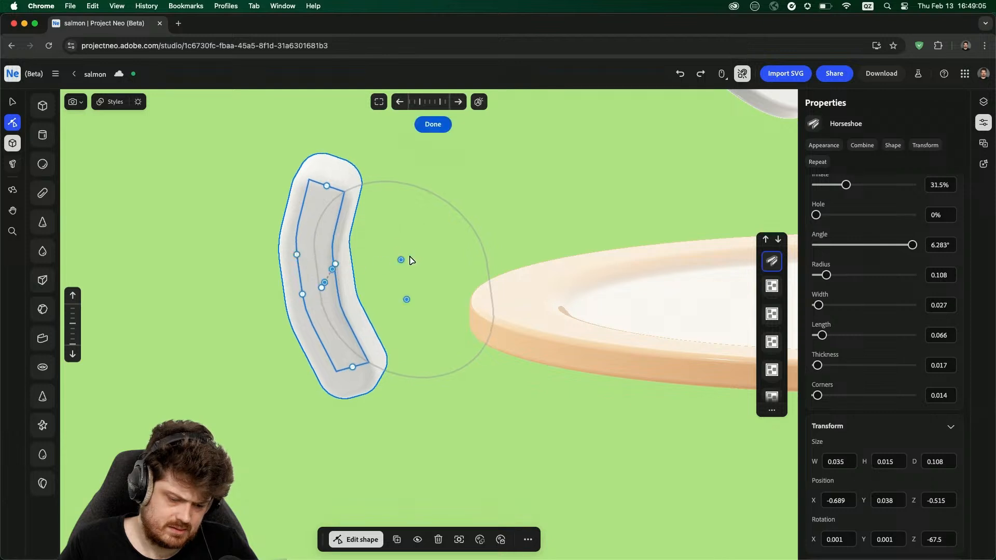
drag(401, 261, 459, 238)
mouse_move(333, 195)
mouse_down()
mouse_move(335, 176)
mouse_move(333, 186)
mouse_up()
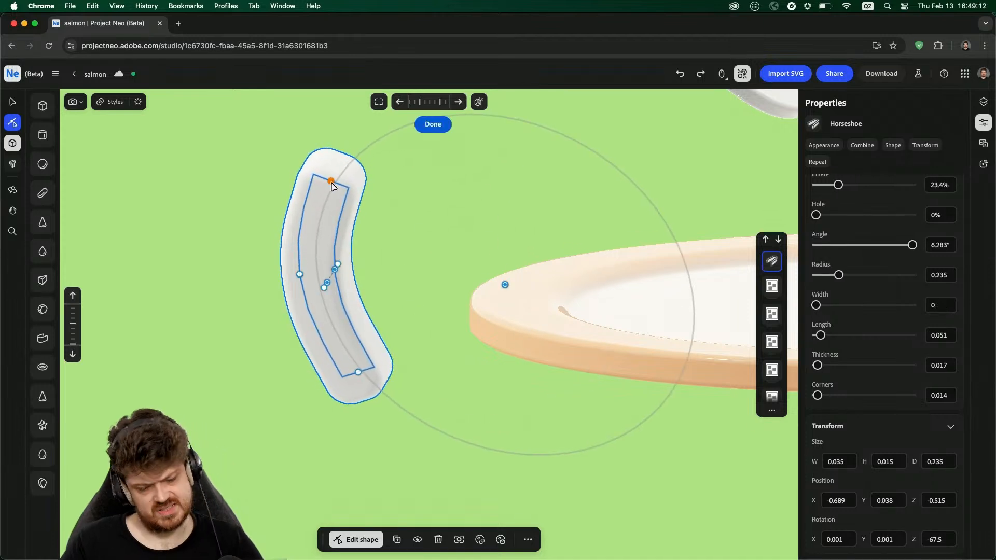
click(264, 203)
drag(260, 238, 257, 259)
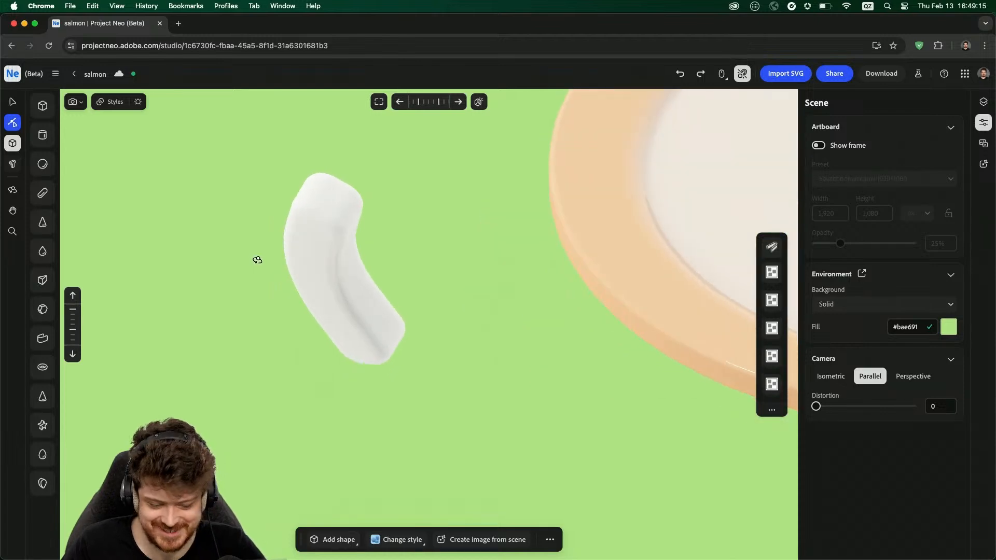
- Round the curved bar fully by setting both its top corner and bottom corner to 100%
double_click(357, 265)
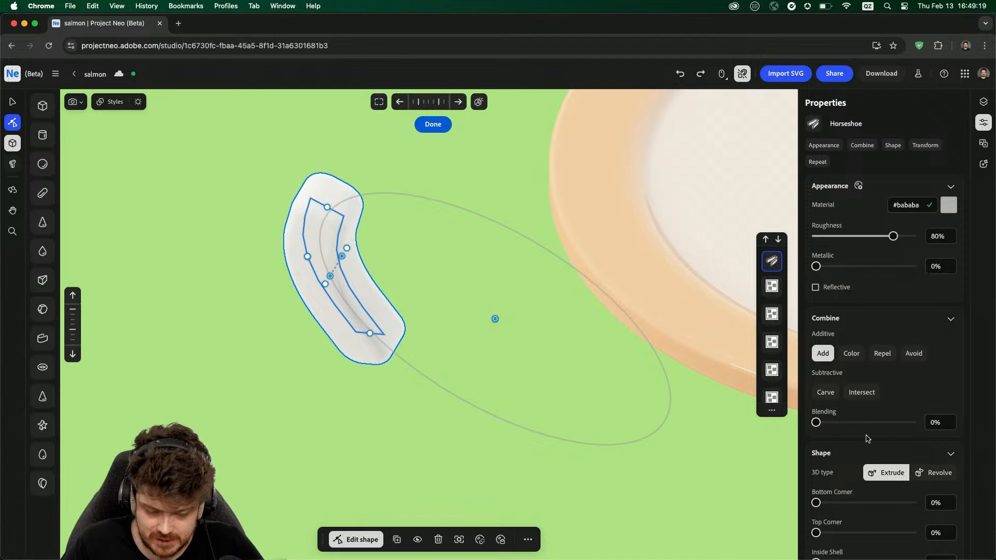
scroll(870, 437, down, 5)
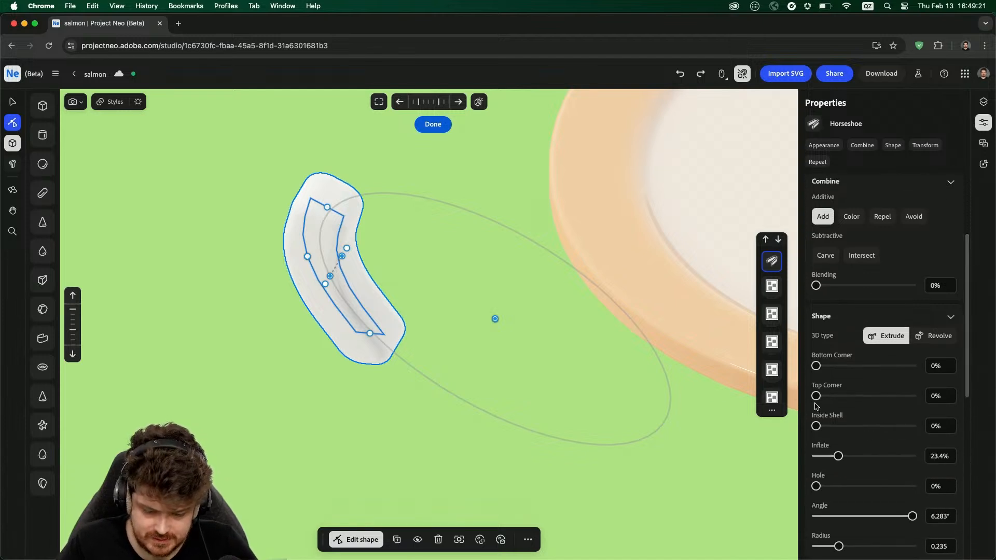
drag(816, 396, 922, 396)
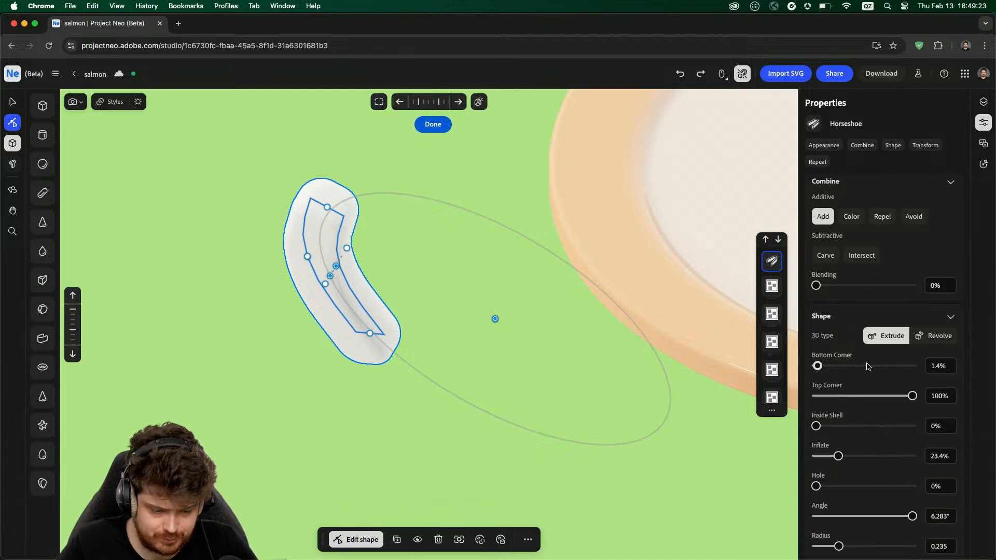
drag(867, 366, 986, 367)
right_drag(456, 307, 473, 271)
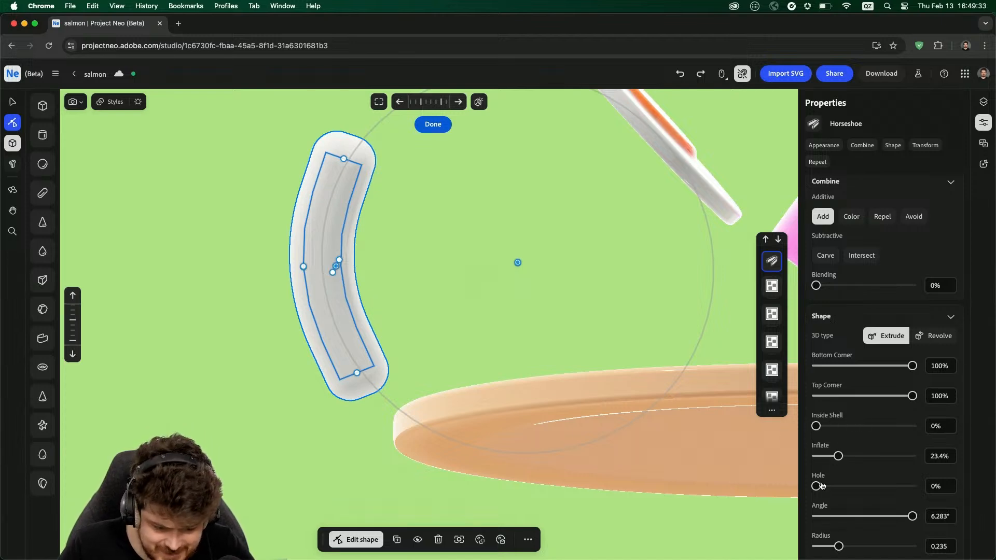
- Lengthen the curved bar by enlarging its radius to 0.385, leaving the hole at 0%, and finish editing its shape
drag(817, 487, 761, 492)
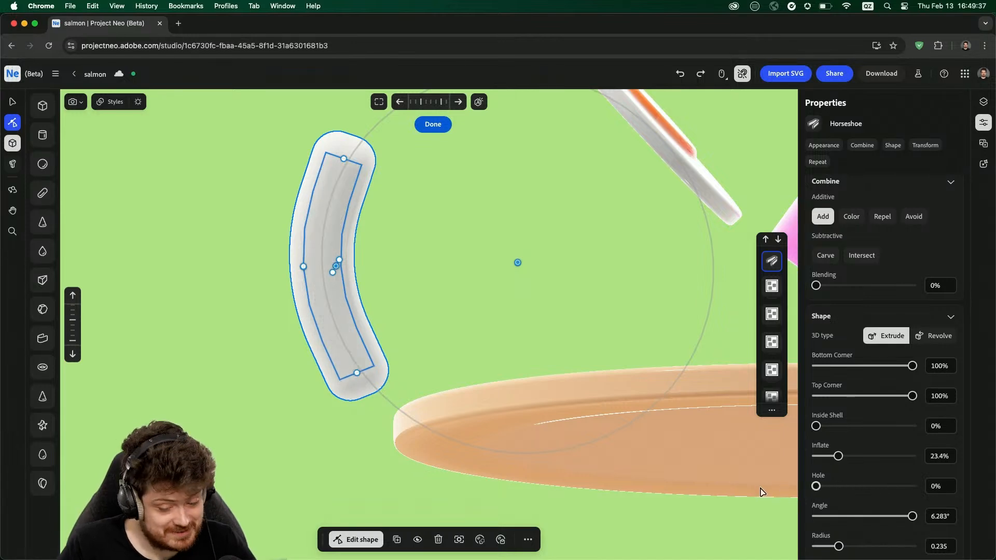
mouse_move(845, 547)
mouse_down()
mouse_move(833, 546)
mouse_move(854, 546)
mouse_up()
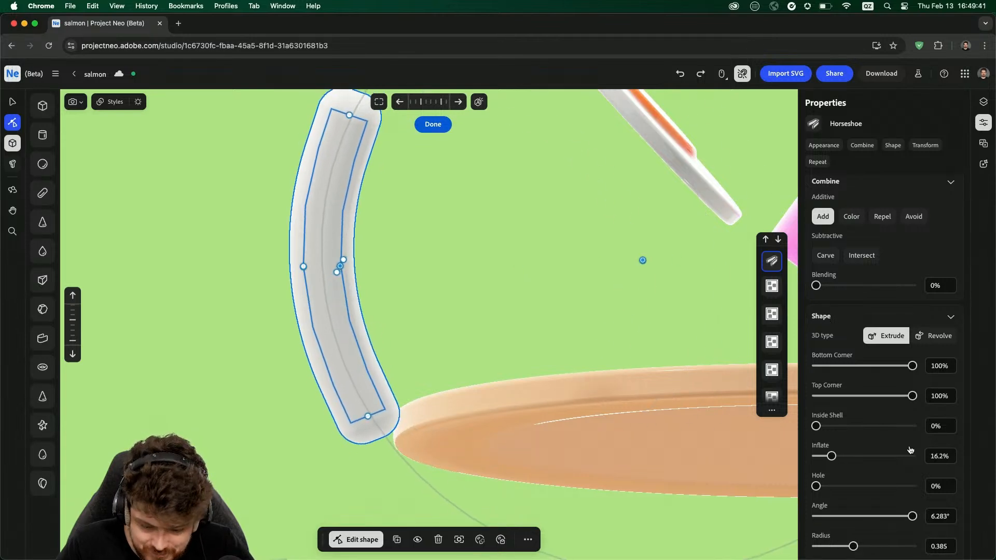
click(13, 102)
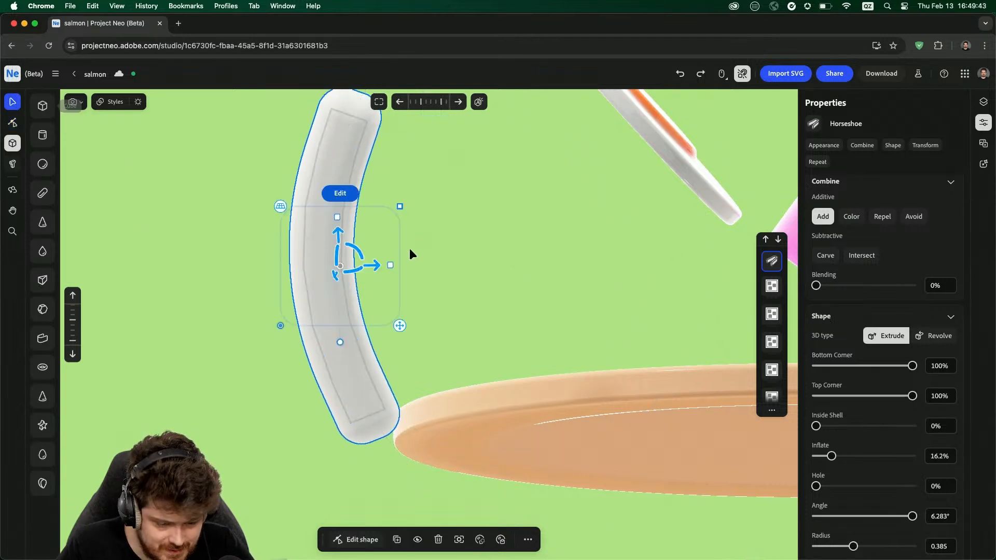
- Scale the curved bar down to a radius of 0.33 and plump it up by setting its inflate to 27.3%
drag(391, 265, 378, 263)
mouse_move(453, 261)
right_down()
mouse_move(434, 274)
mouse_move(448, 272)
right_up()
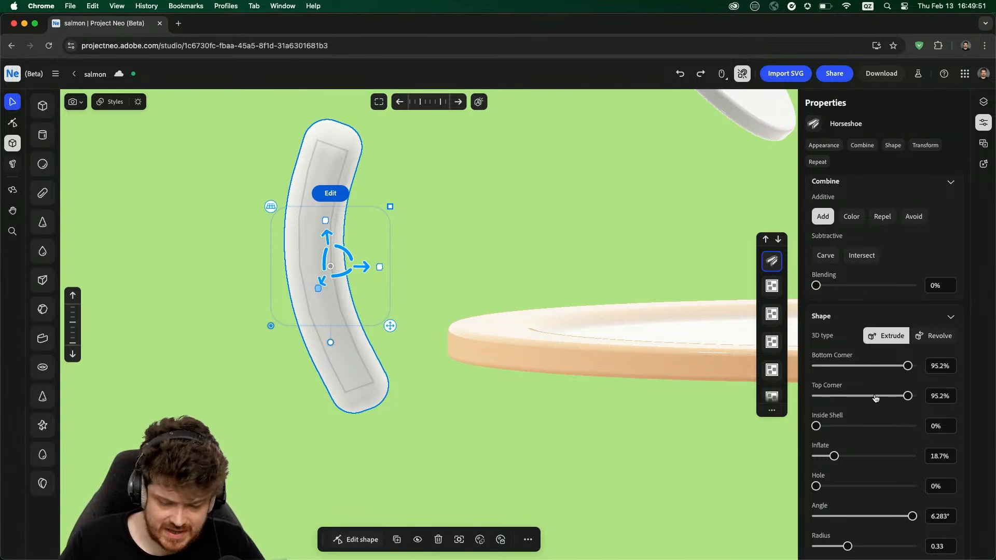
drag(835, 457, 842, 457)
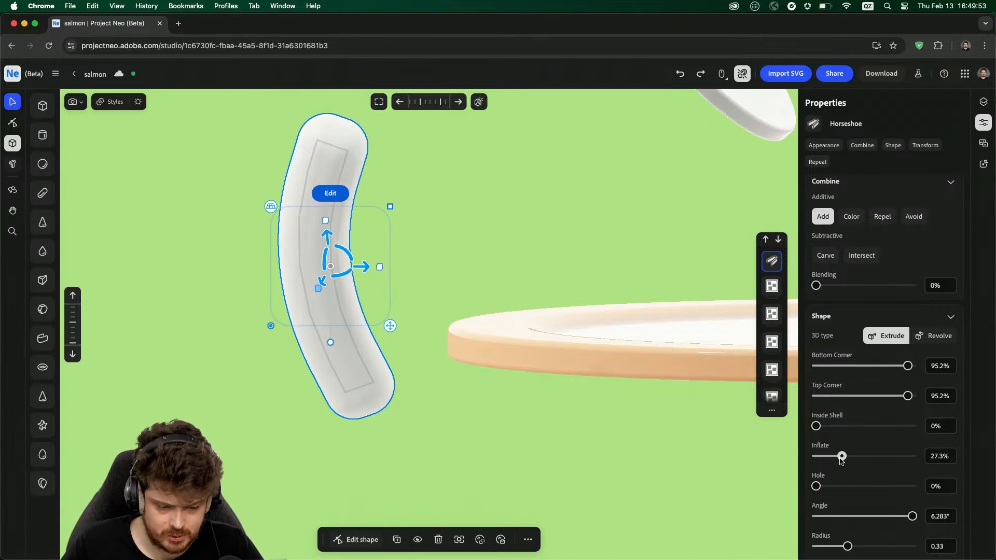
- Colour the curved bar sausage brown (#7d401d) and make it glossy by setting its roughness to 0%
right_drag(440, 224, 415, 229)
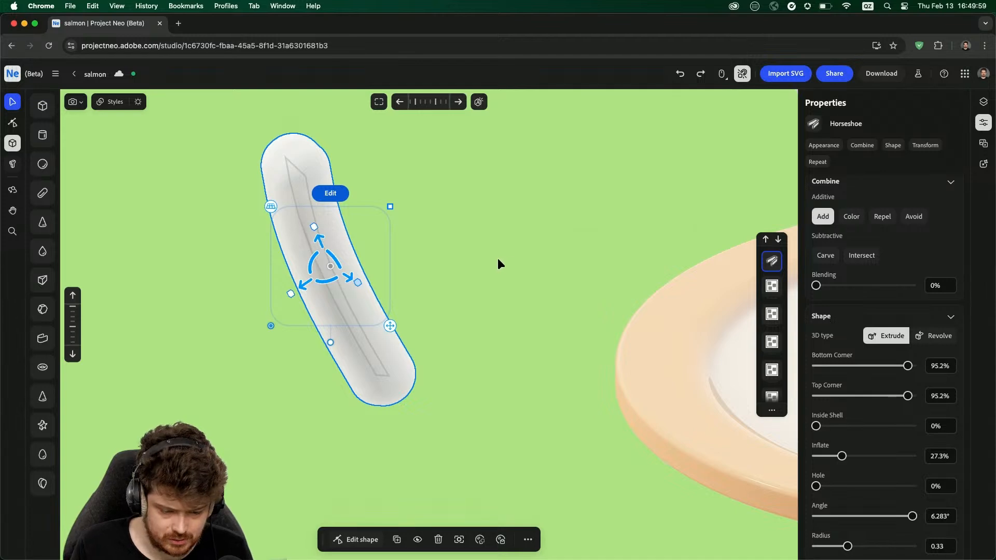
right_drag(498, 259, 544, 233)
scroll(954, 220, down, 8)
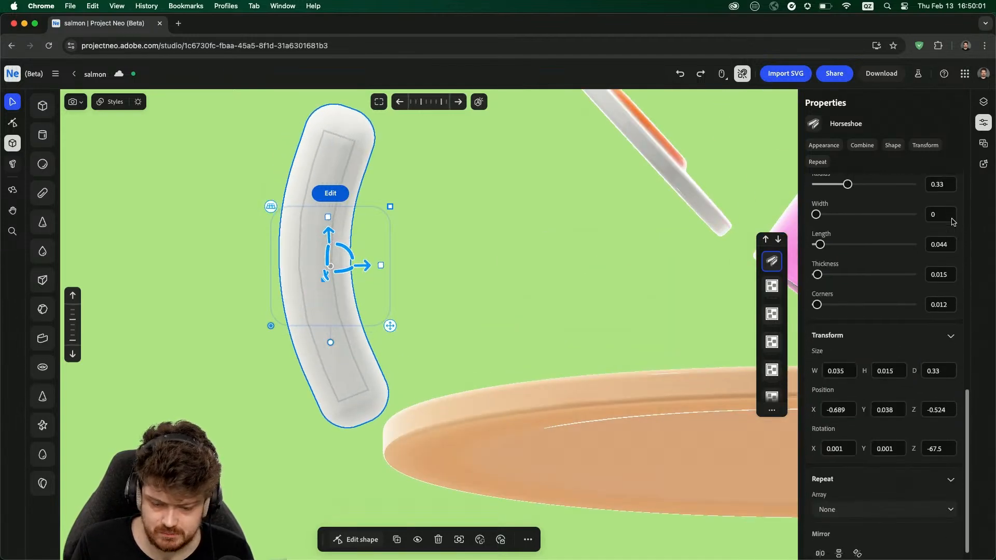
scroll(954, 221, up, 10)
click(948, 205)
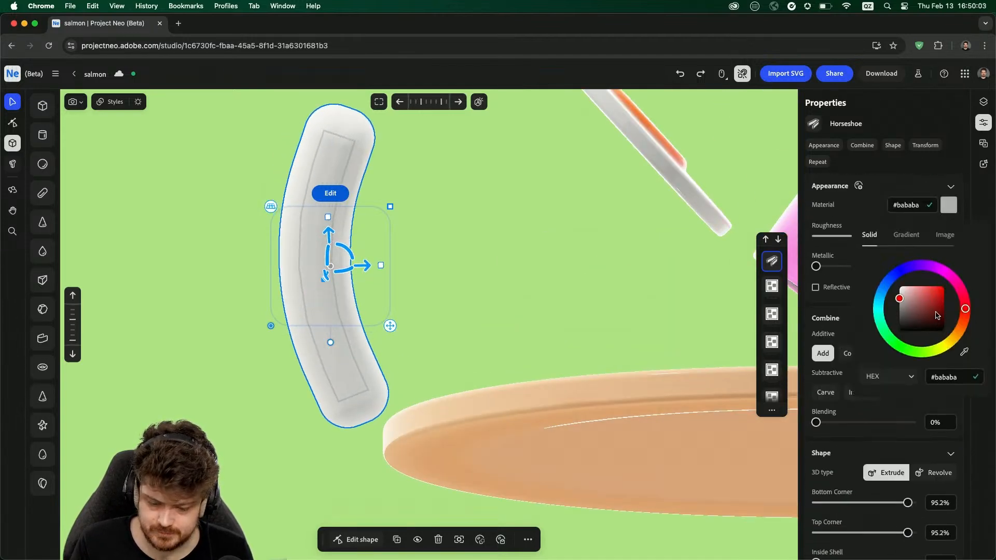
mouse_move(937, 316)
mouse_down()
mouse_move(927, 309)
mouse_move(964, 325)
mouse_move(935, 311)
mouse_up()
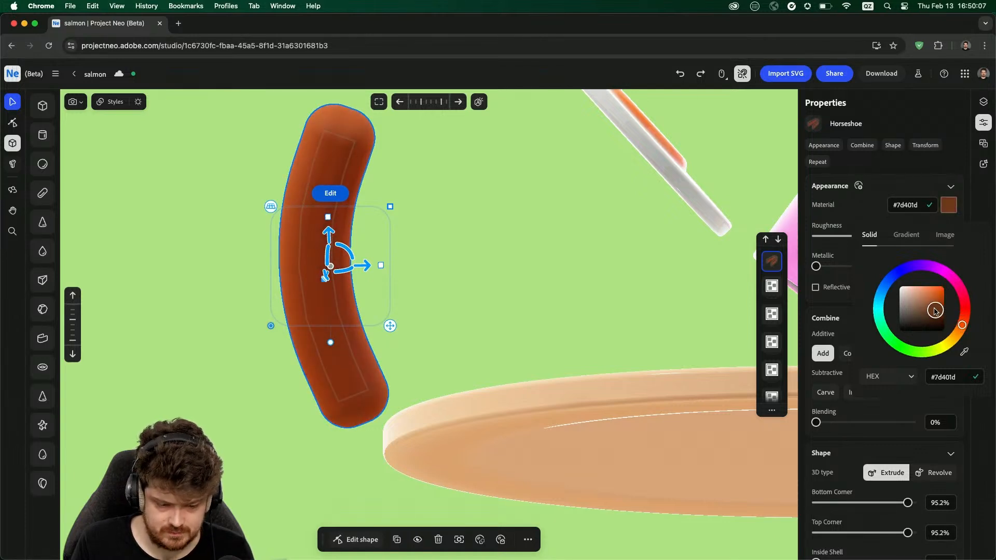
right_drag(363, 250, 374, 275)
scroll(375, 245, up, 5)
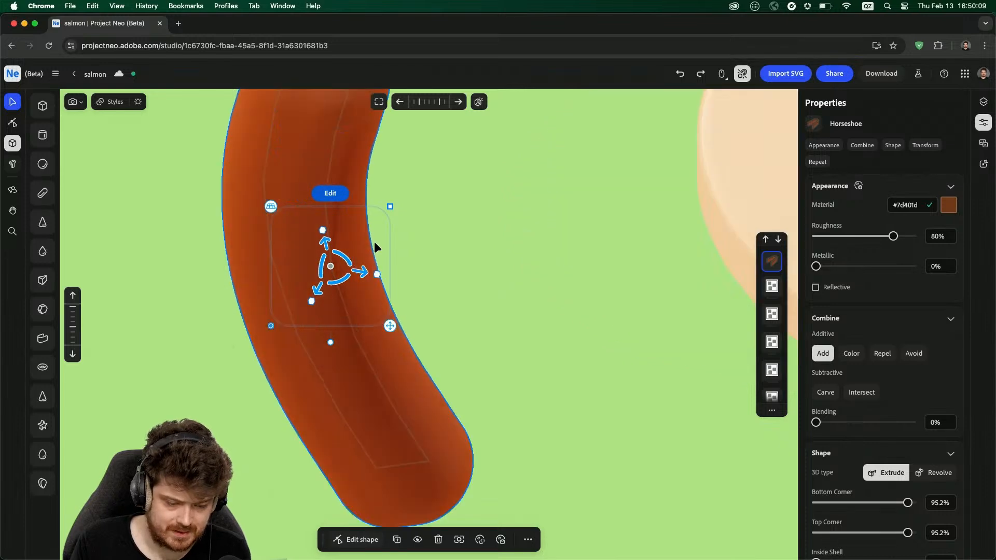
scroll(374, 245, down, 10)
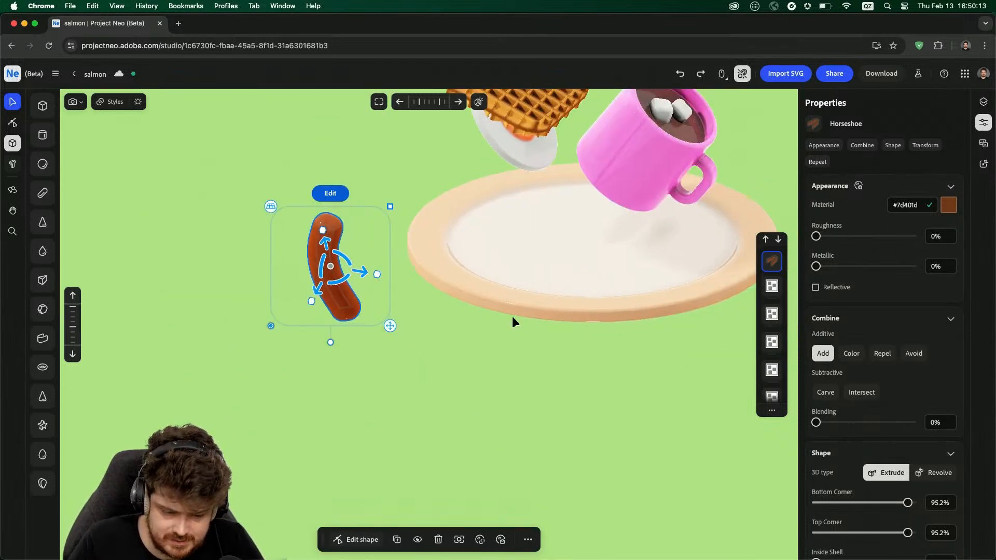
- Move the sausage onto the plate, turning it to lie across the white centre below the waffle, and deselect it
right_drag(513, 321, 481, 331)
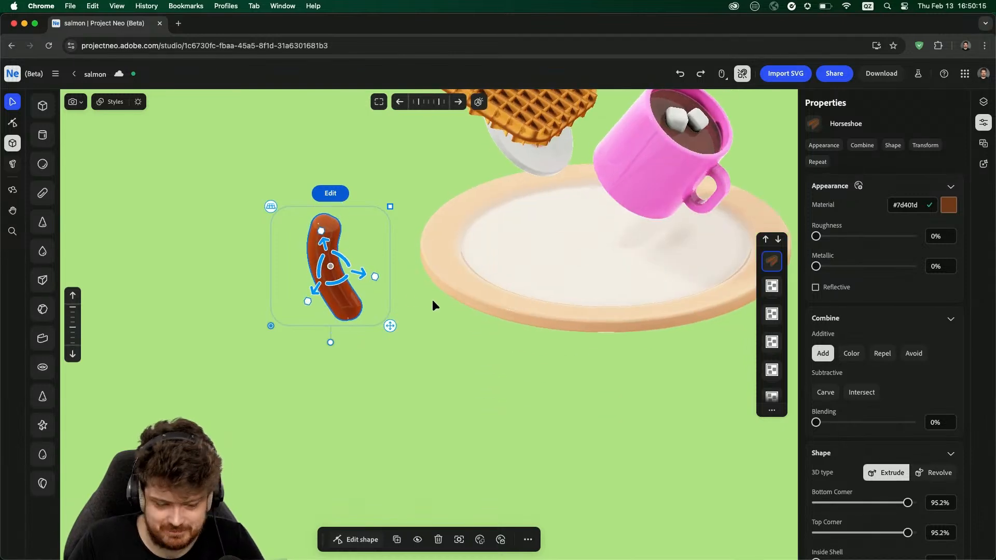
drag(338, 277, 531, 253)
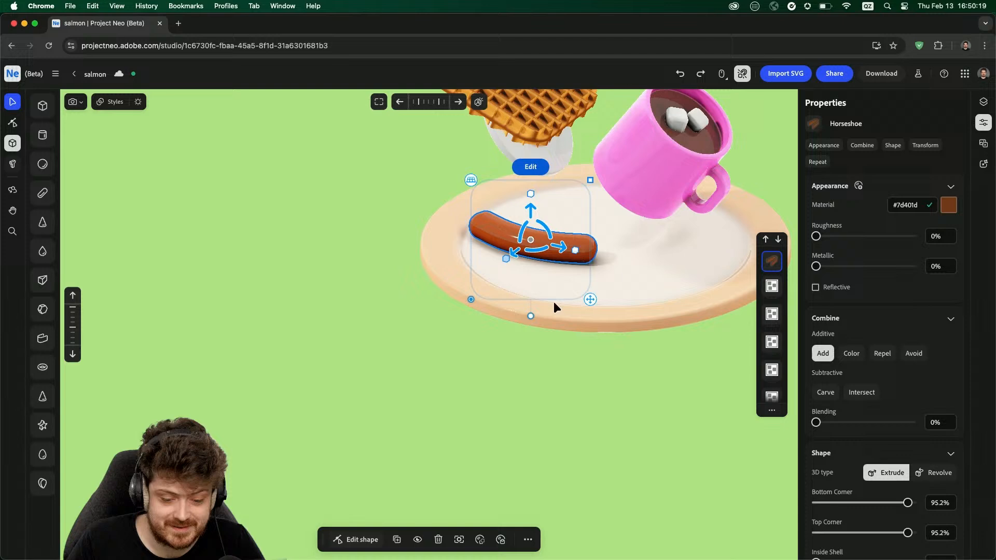
click(525, 372)
middle_drag(525, 370, 381, 378)
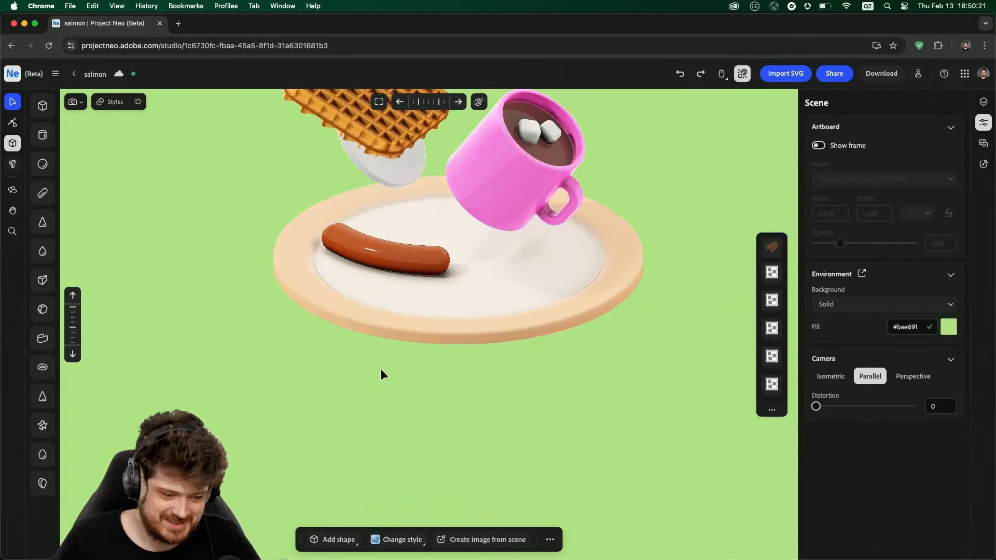
- Add a box and shape it into a thin upright slab of 0.106 × 0.106 × 0.011 across the sausage near one end
middle_drag(398, 273, 486, 390)
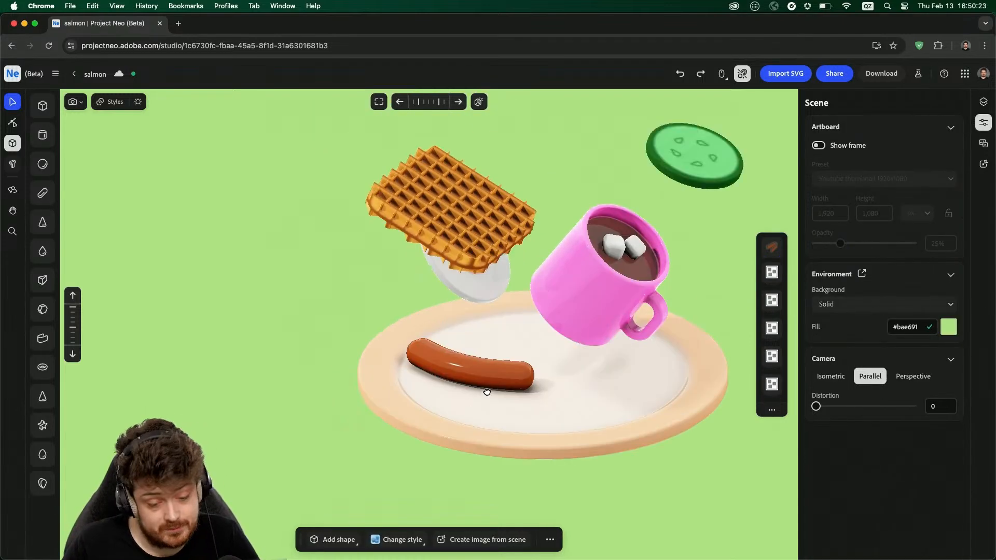
scroll(480, 381, down, 2)
scroll(480, 382, up, 8)
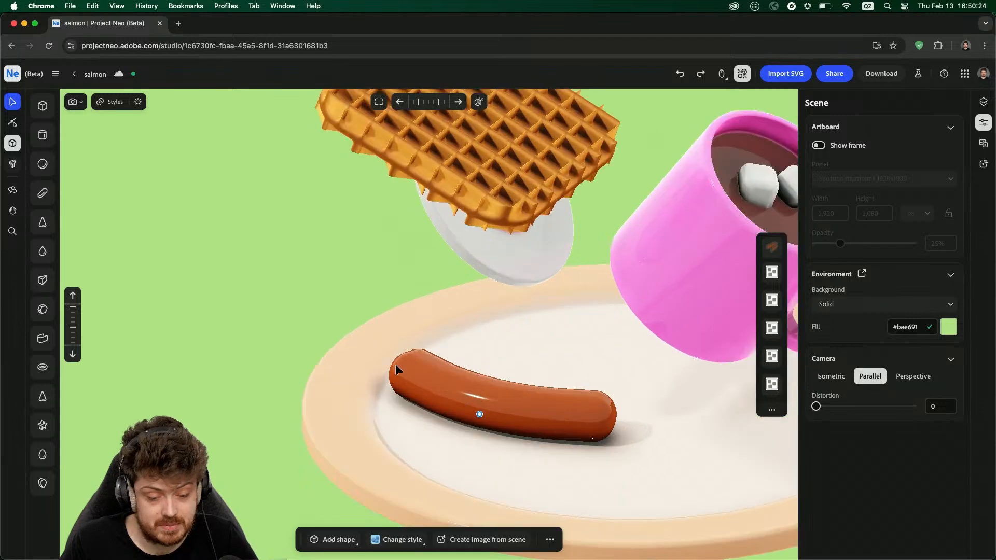
click(44, 110)
click(431, 339)
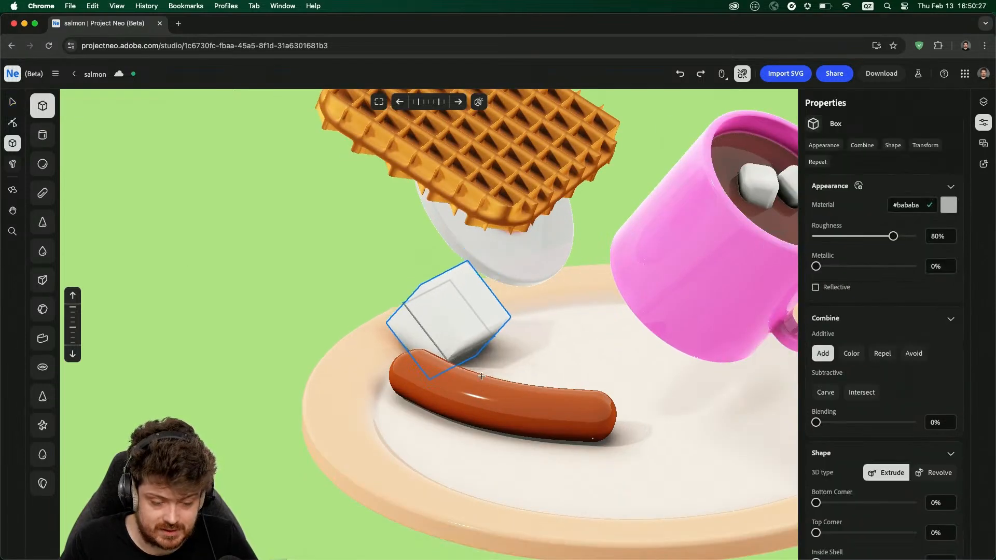
key(super+z)
key(Escape)
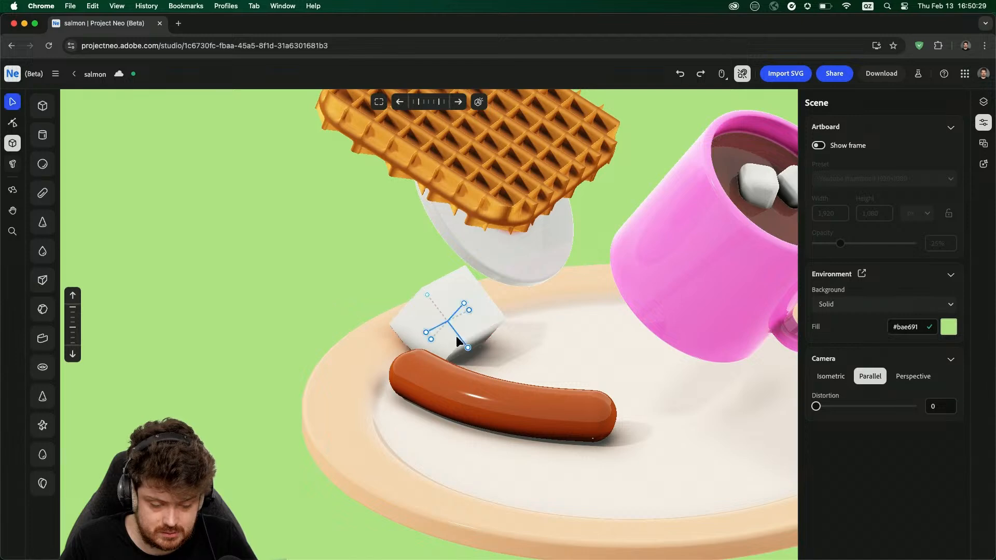
mouse_move(456, 336)
mouse_down()
mouse_move(472, 356)
mouse_move(474, 390)
mouse_move(496, 354)
mouse_move(454, 347)
mouse_up()
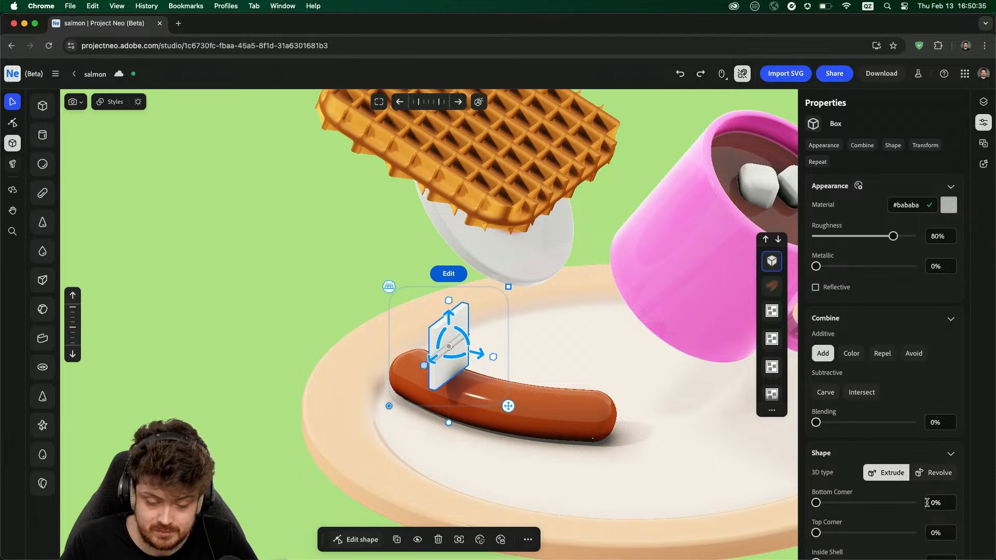
- Repeat the slab in a linear array with the X and Y distances set to 0 and the Z distance to 0.122
scroll(916, 507, down, 7)
click(872, 495)
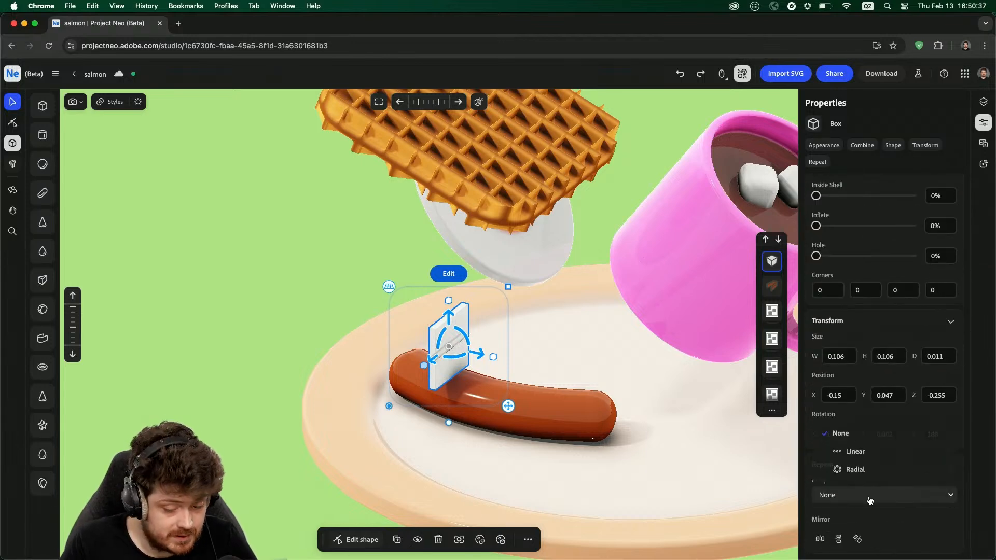
click(856, 451)
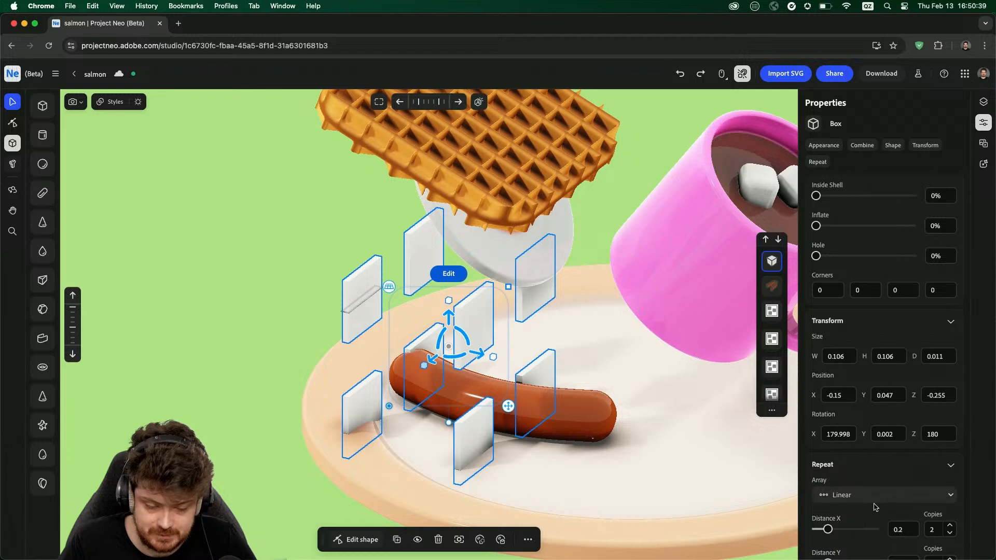
scroll(876, 508, down, 4)
drag(828, 460, 803, 460)
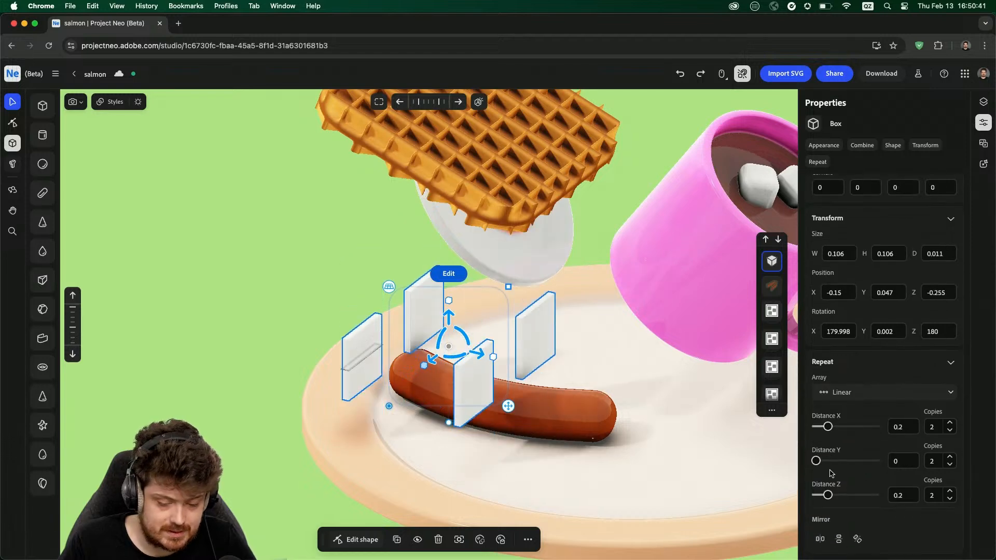
drag(828, 495, 821, 495)
drag(828, 426, 793, 436)
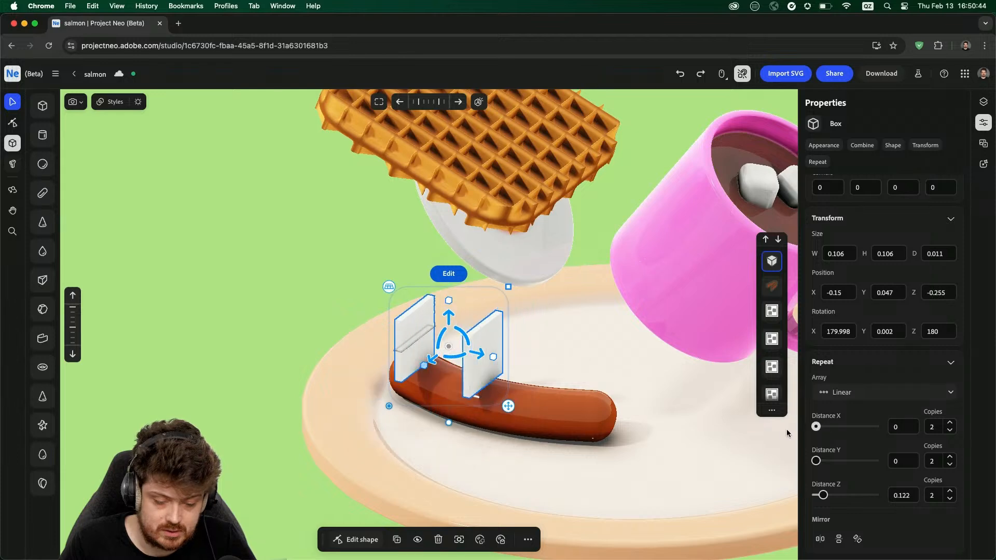
- Increase the array's Z copies to 8 and tighten the Z distance to 0.052
click(950, 492)
click(949, 492)
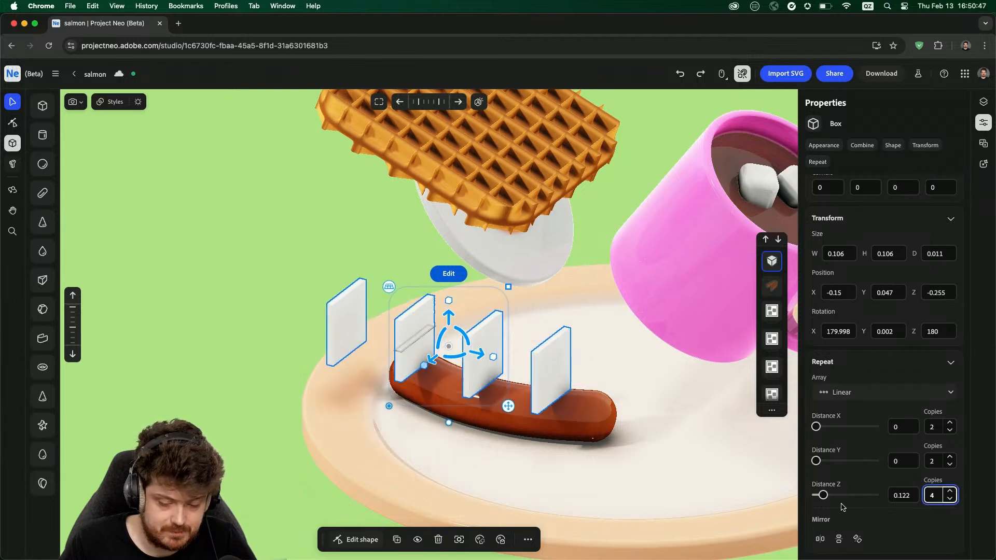
drag(823, 496, 819, 495)
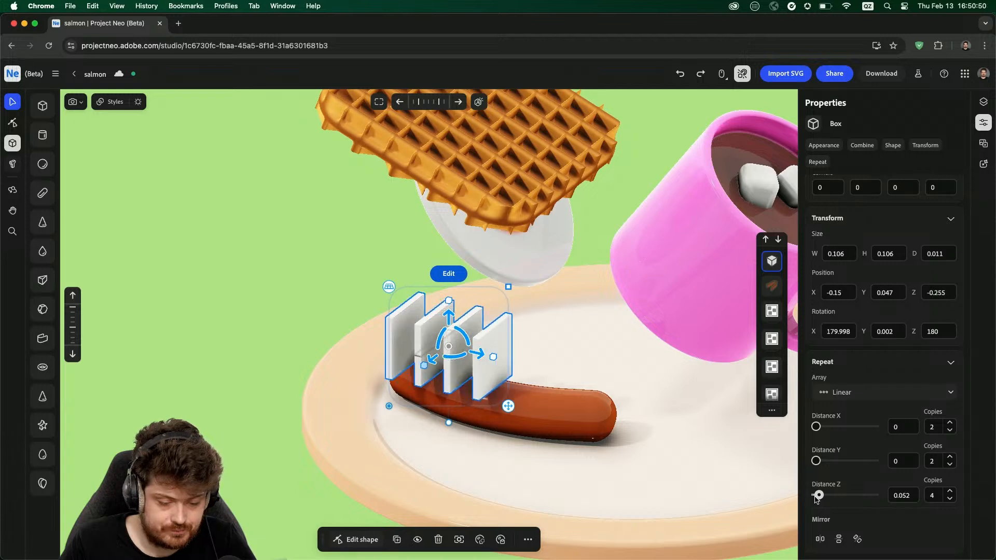
click(950, 491)
click(950, 491)
click(950, 491)
click(950, 492)
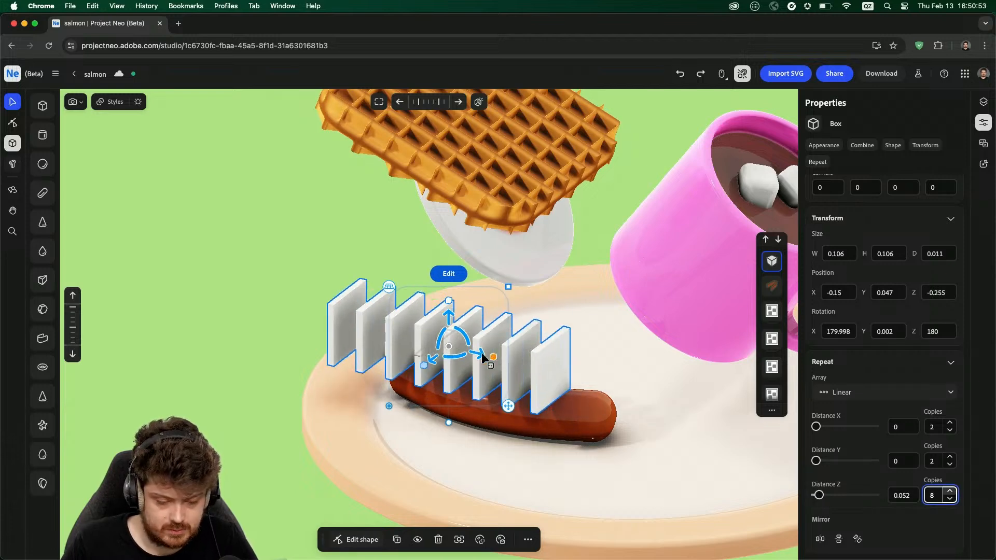
- Shift the row of slabs along the sausage to Z -0.165 and widen the slabs to 0.179 to span it
drag(483, 358, 540, 365)
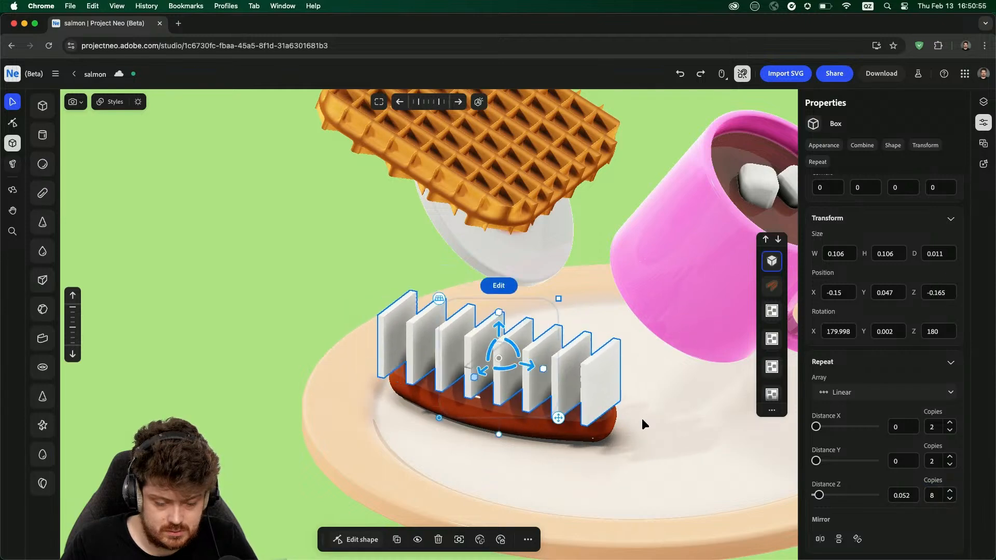
right_drag(642, 421, 583, 410)
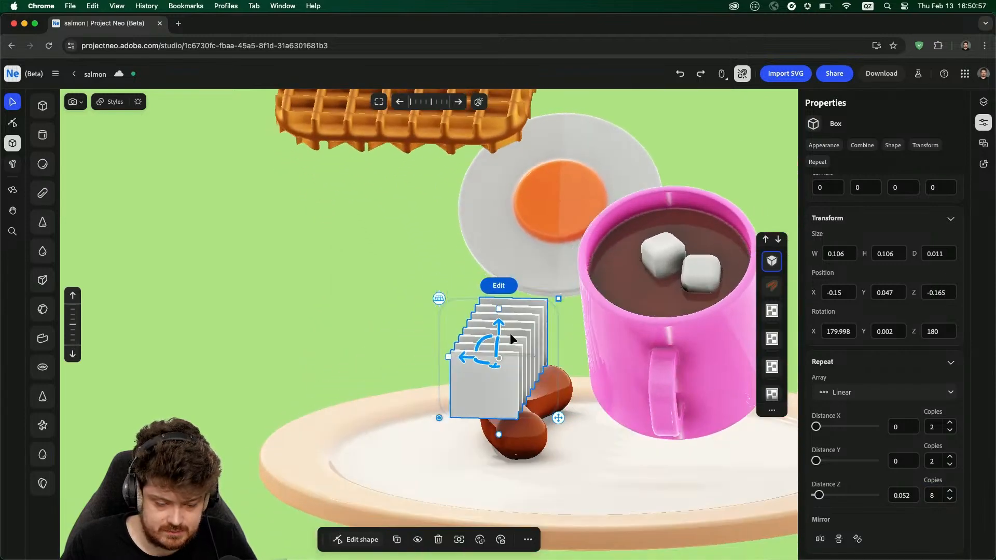
drag(445, 357, 483, 359)
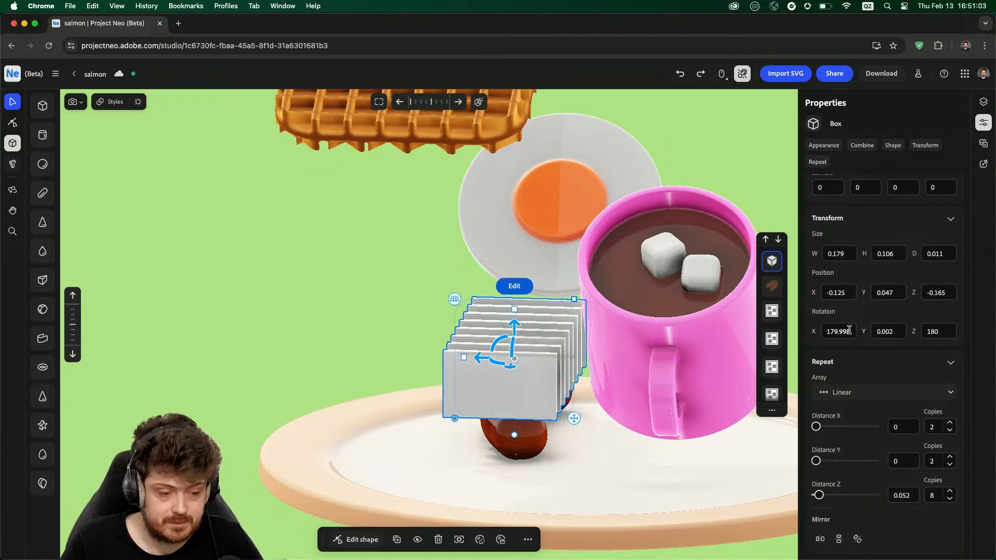
- Colour the slabs dark red-brown (#521103) by sampling the shaded end of the sausage
scroll(892, 291, up, 10)
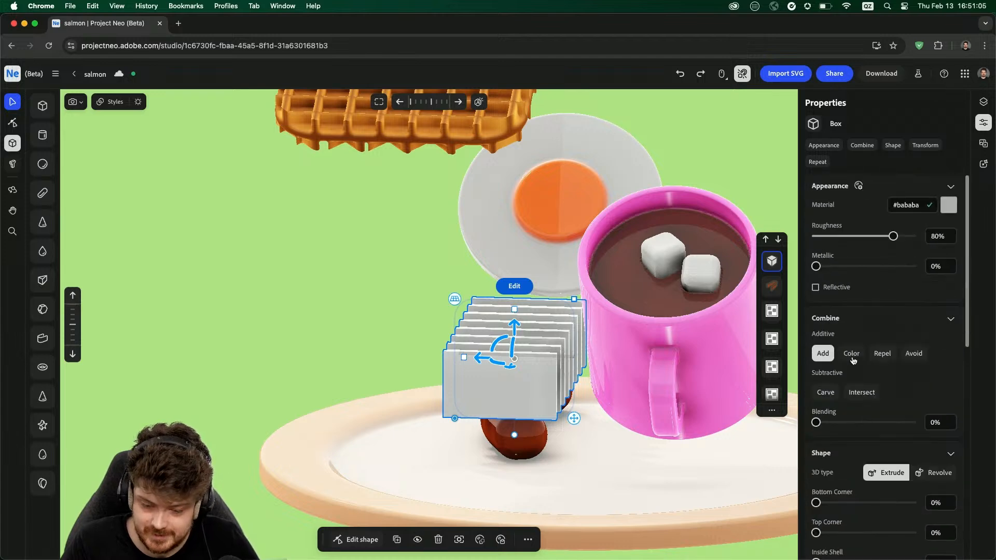
click(947, 208)
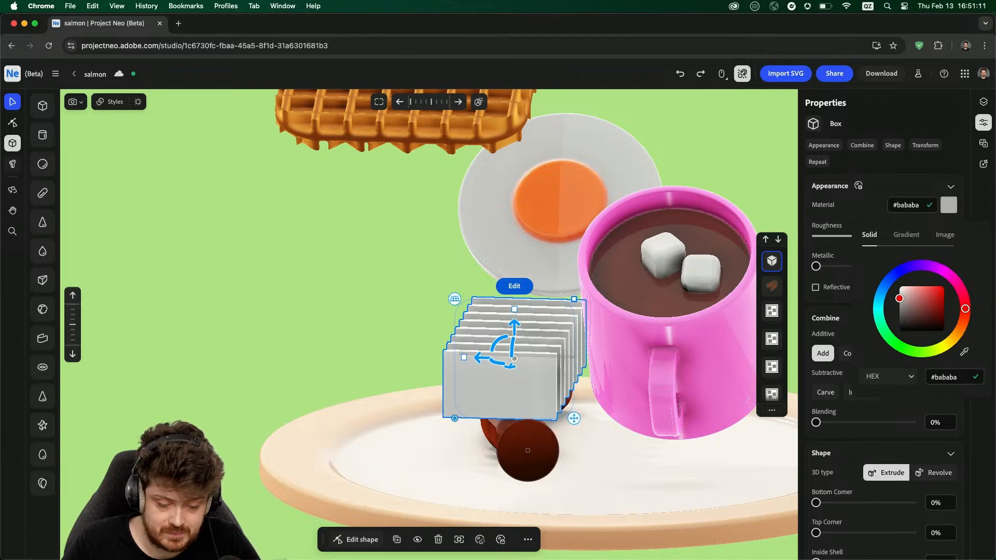
click(541, 459)
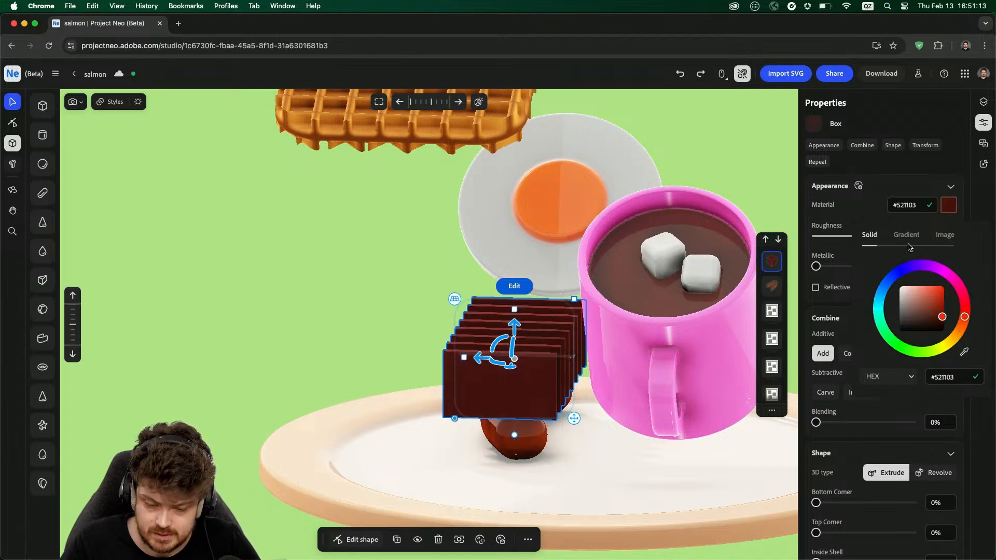
click(876, 186)
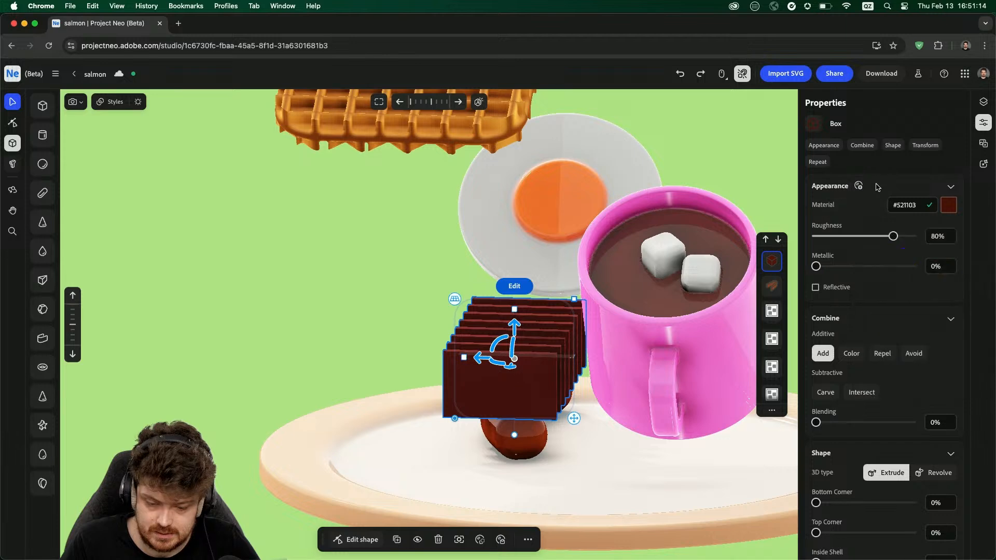
- Set the slabs' combine mode to Color and lower them slightly so they paint grill stripes on the sausage
click(851, 354)
drag(514, 320, 516, 334)
right_drag(353, 375, 407, 386)
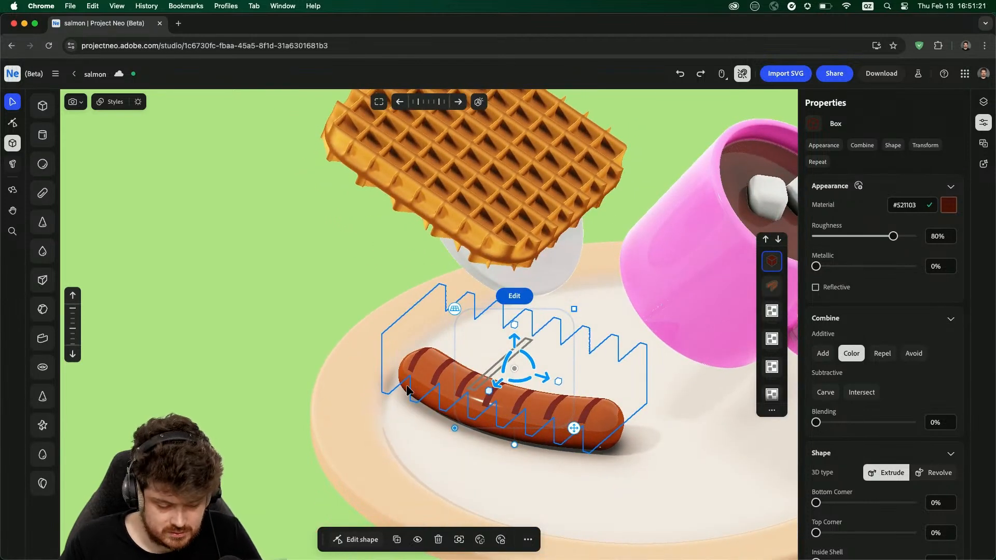
- Duplicate the striping slabs and rotate the copy about the vertical axis to form a zigzag grill pattern, then deselect it
key(super+d)
drag(528, 378, 447, 378)
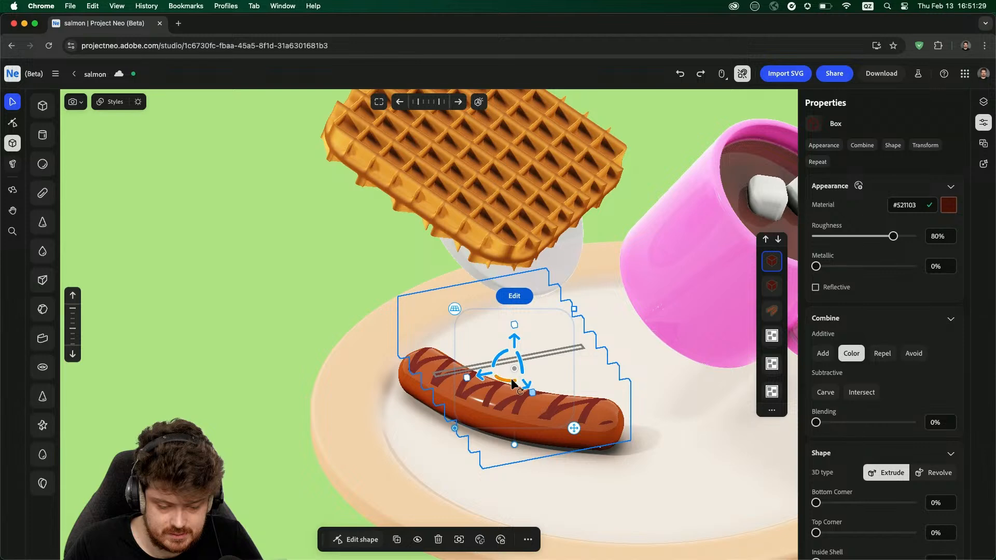
drag(512, 379, 511, 380)
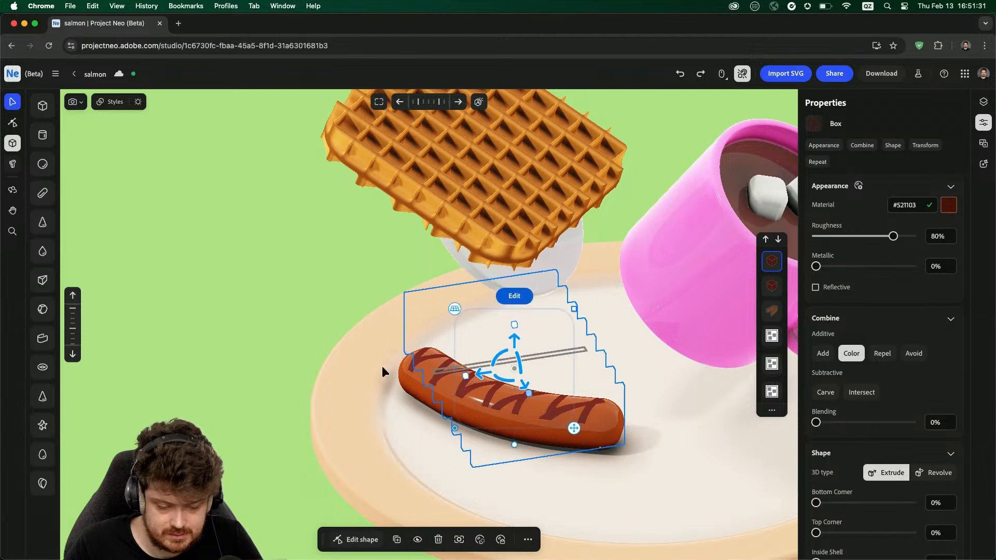
click(382, 366)
right_drag(422, 362, 353, 307)
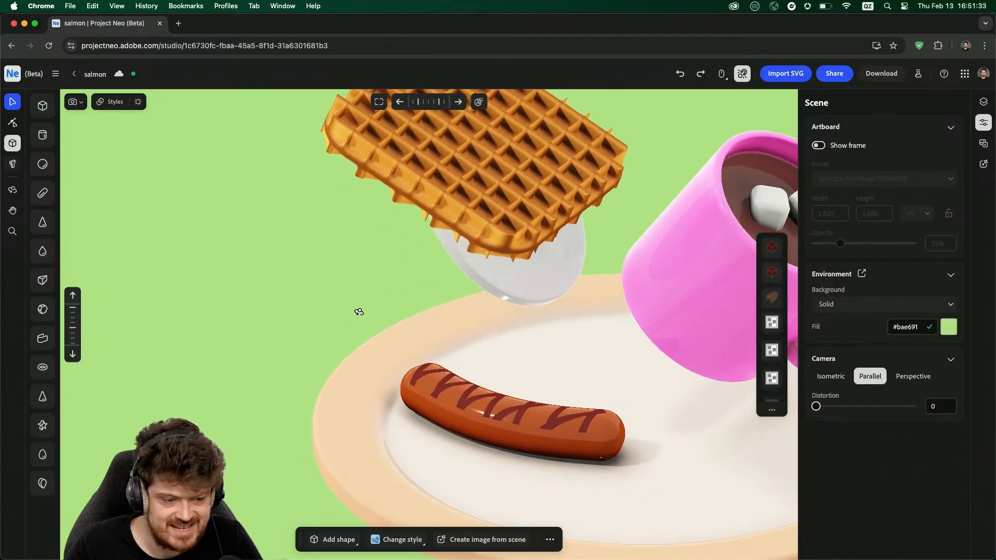
scroll(353, 307, down, 5)
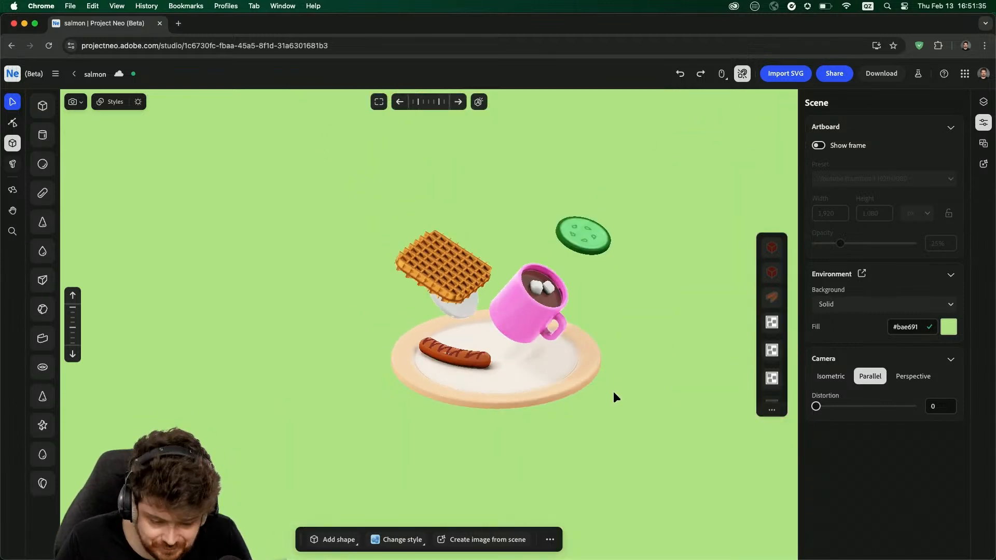
right_drag(613, 391, 616, 393)
middle_drag(617, 394, 493, 378)
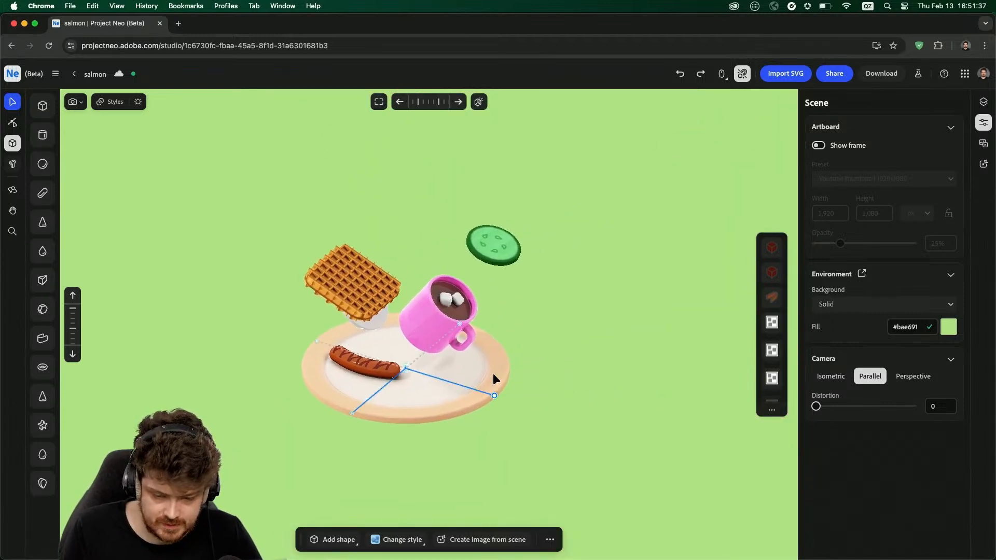
scroll(493, 378, up, 5)
scroll(493, 378, down, 5)
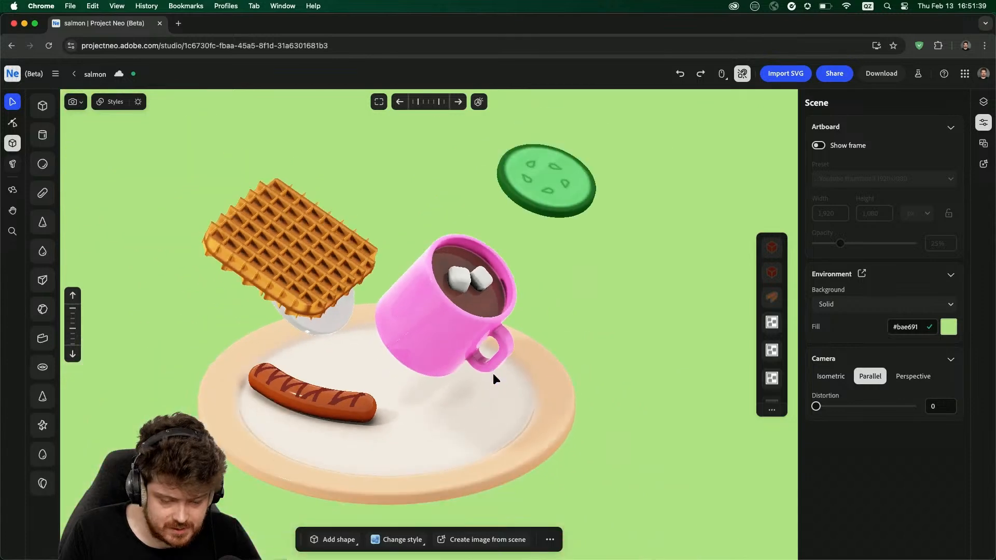
- Check the finished scene from another angle, leave the project and browse the trending community designs
right_drag(593, 356, 572, 353)
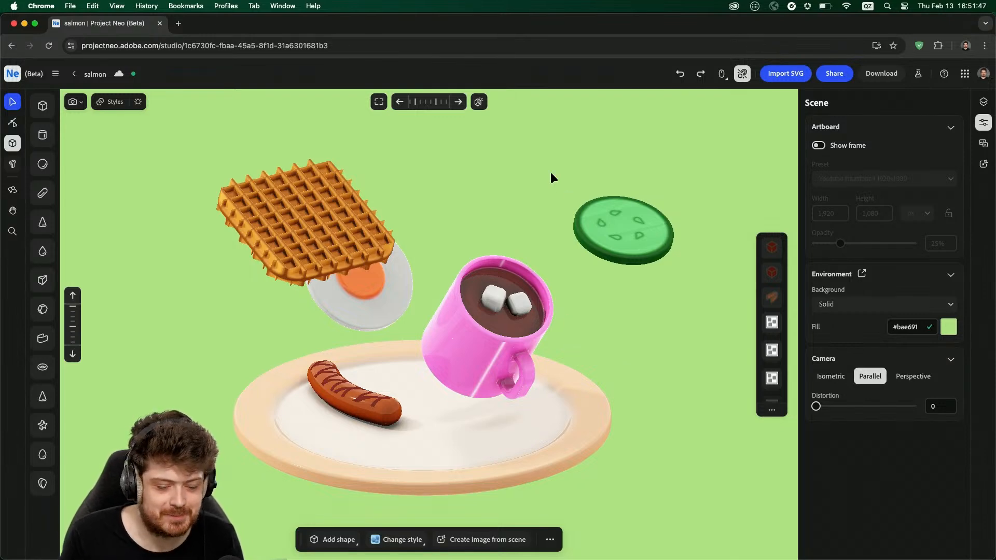
click(74, 73)
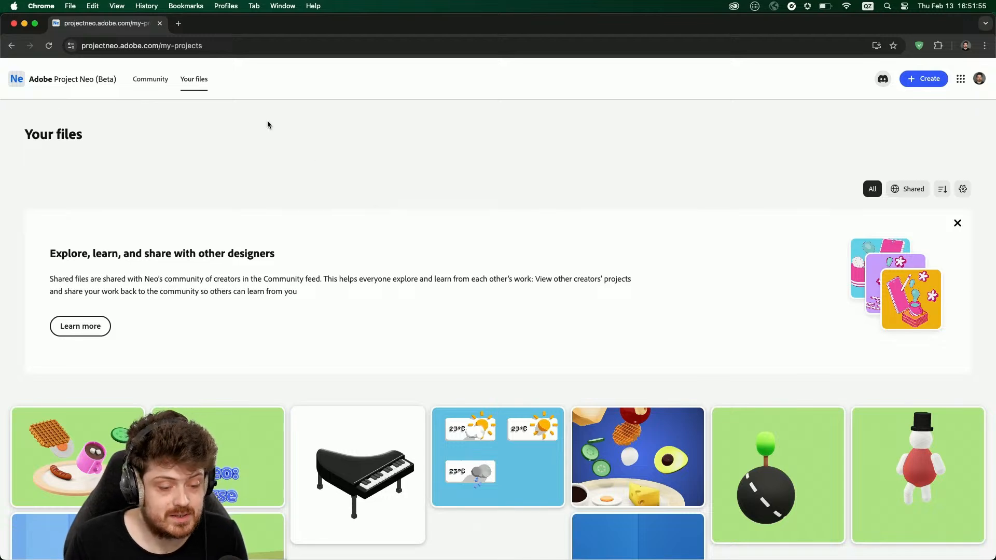
click(147, 82)
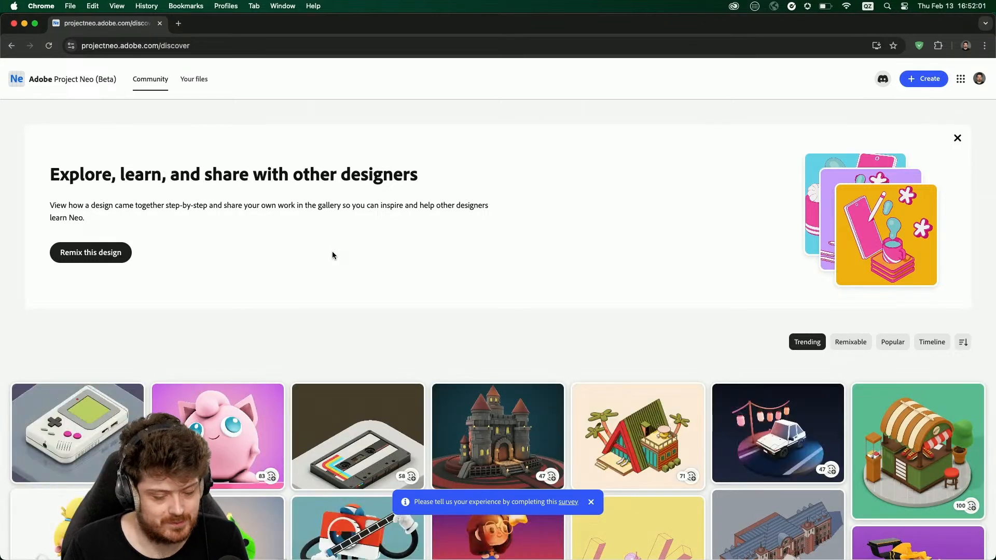
scroll(332, 252, down, 4)
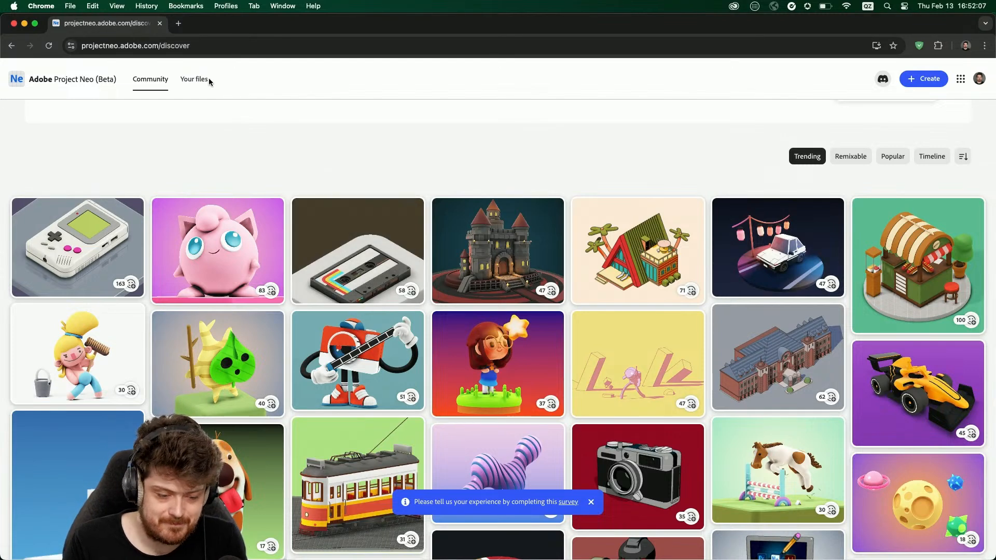
- Open the black piano project from your own files and inspect its rounded body box and the box carving its curve
click(195, 80)
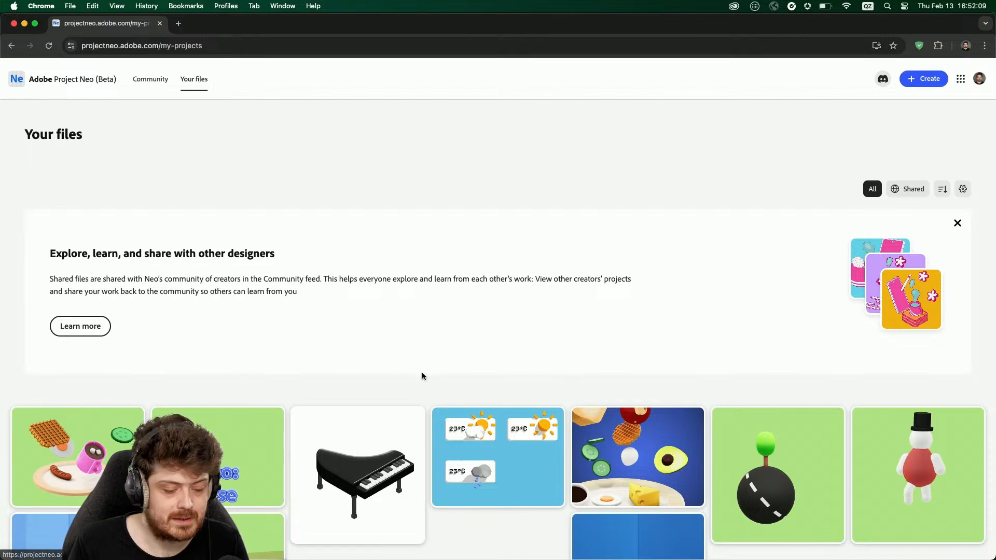
scroll(422, 372, down, 3)
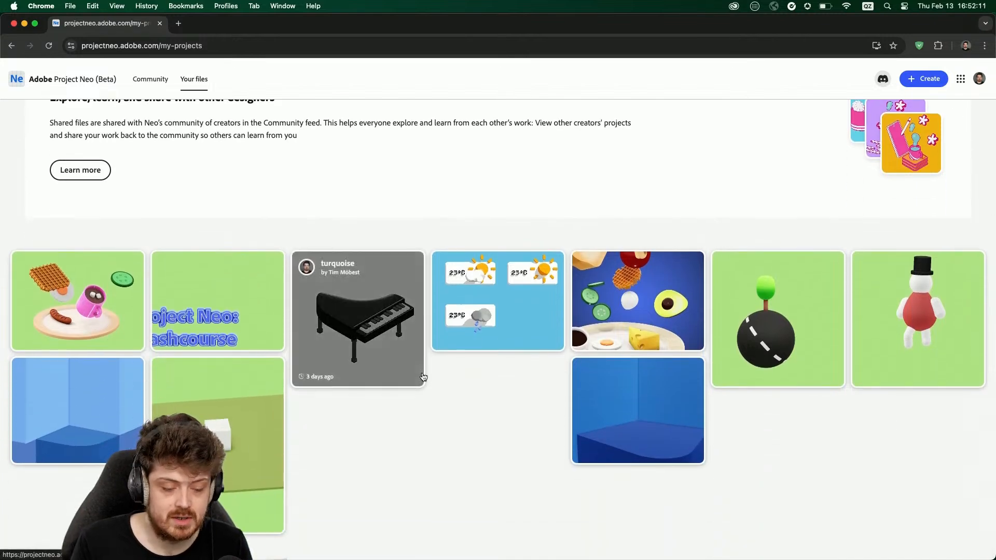
click(367, 333)
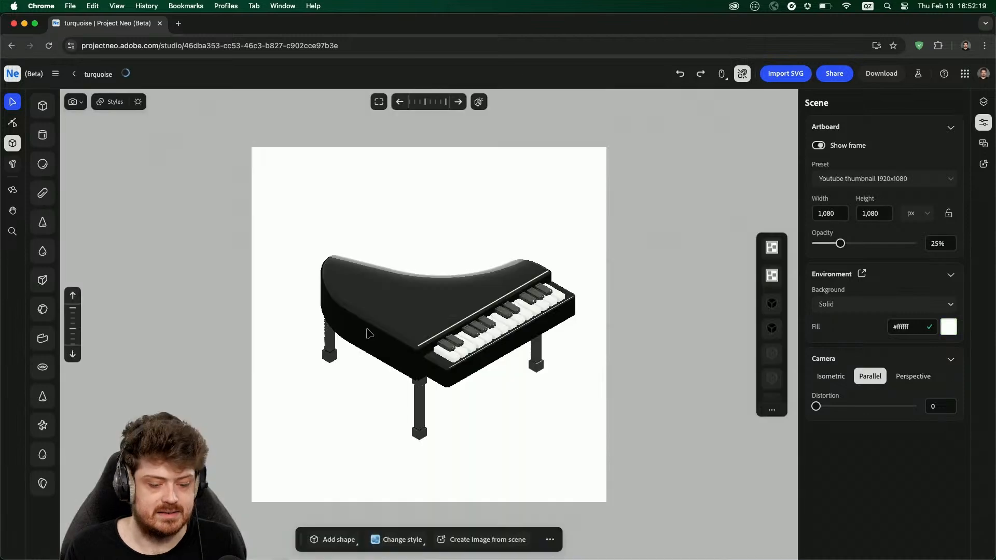
drag(470, 333, 498, 508)
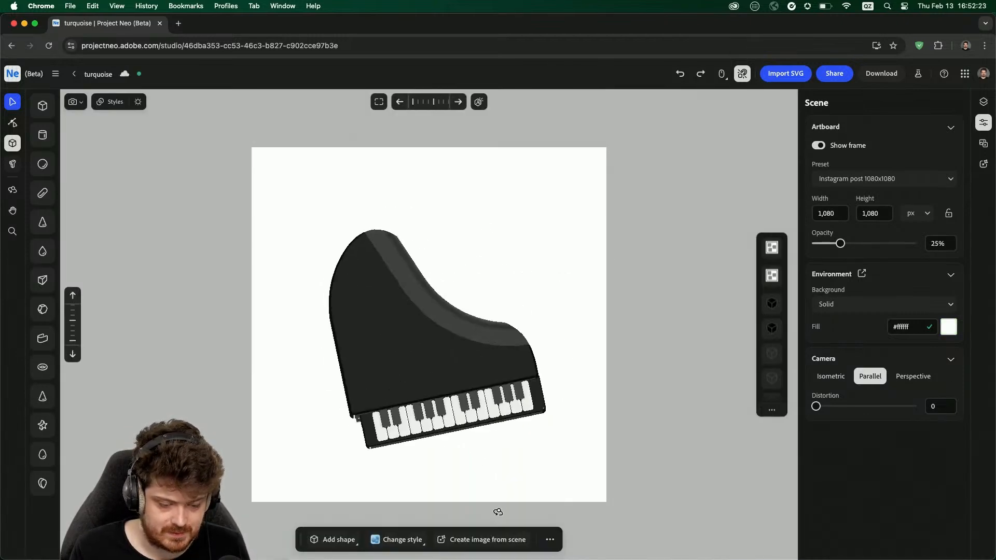
click(450, 320)
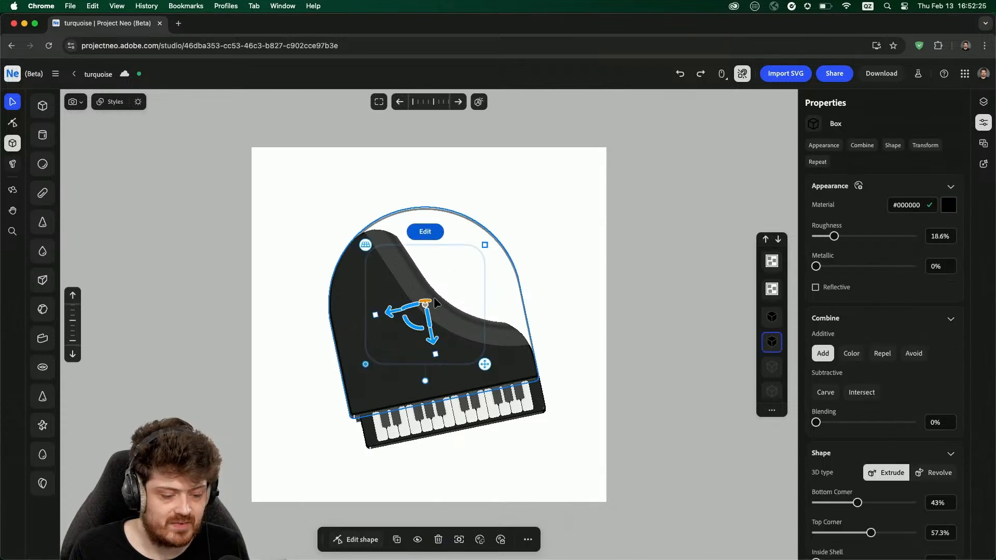
click(482, 228)
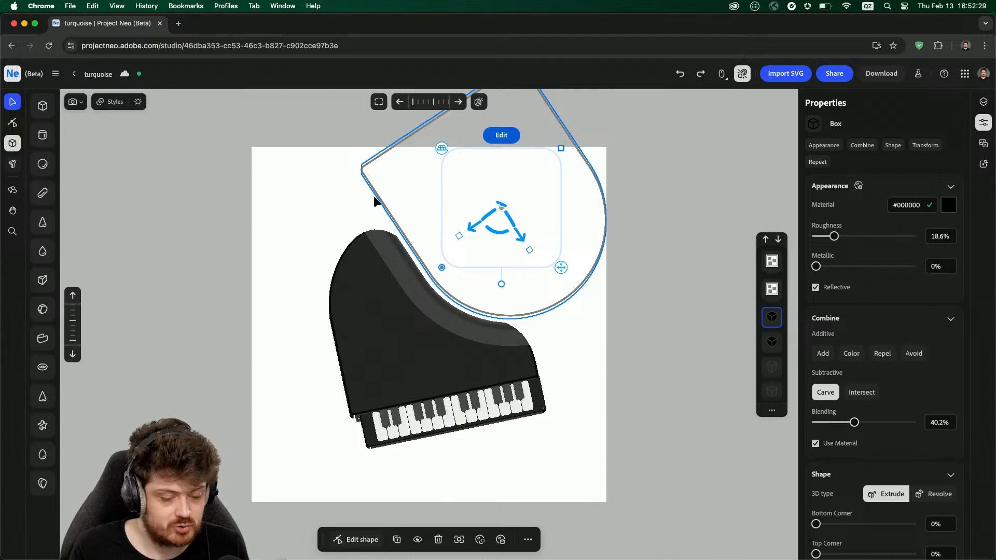
- Open the blue-background breakfast project from your own files and examine its plate, cheese, egg and mug from several angles
click(74, 73)
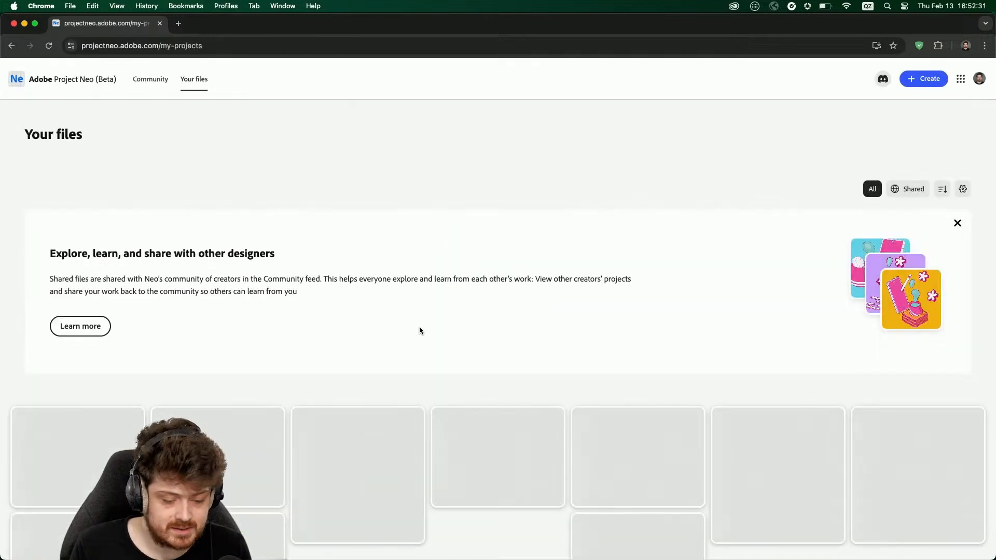
click(620, 493)
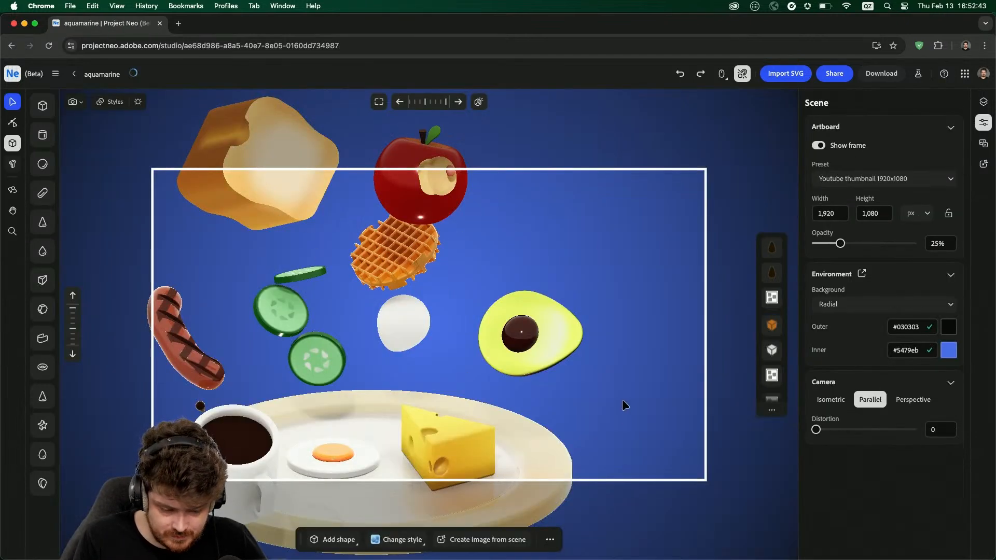
middle_drag(641, 393, 702, 334)
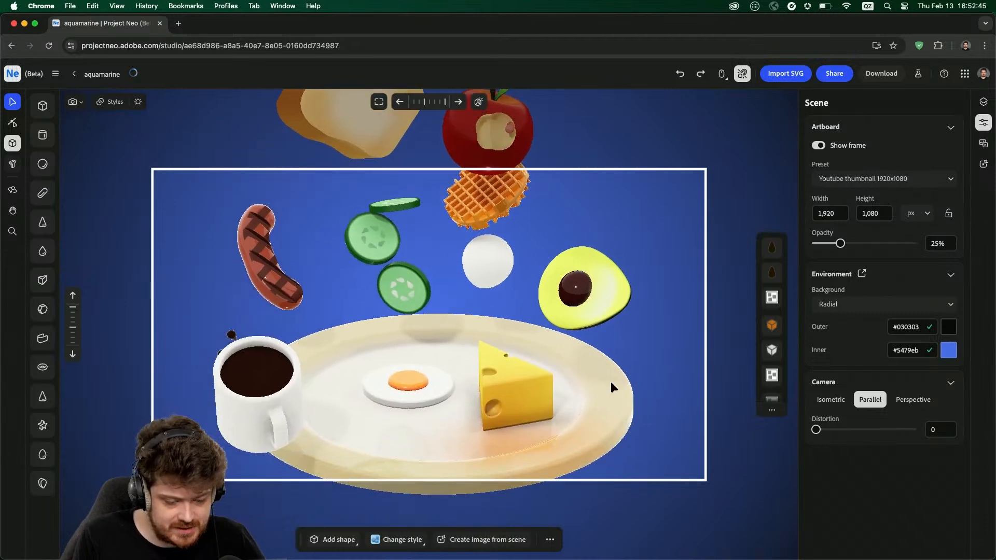
scroll(524, 407, down, 4)
scroll(523, 408, up, 10)
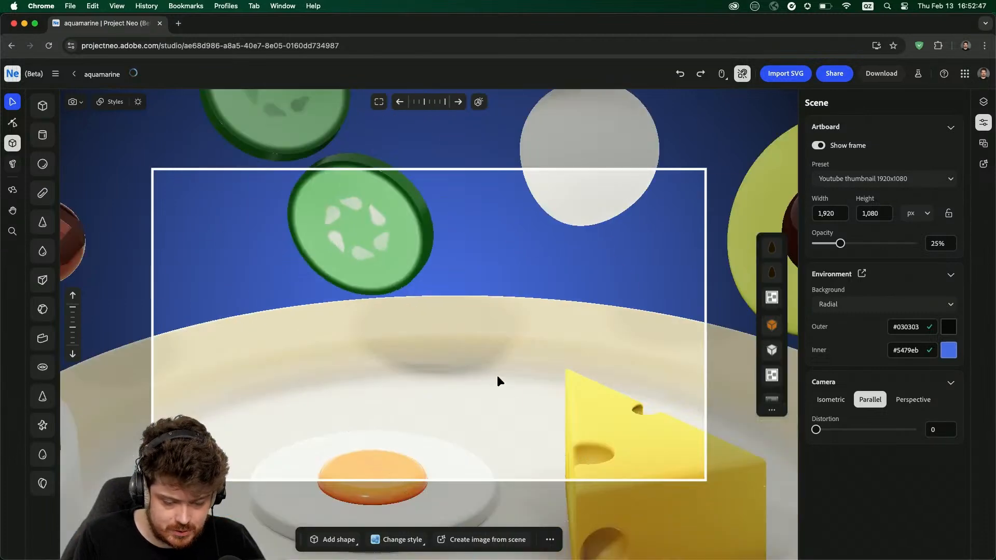
scroll(497, 376, down, 10)
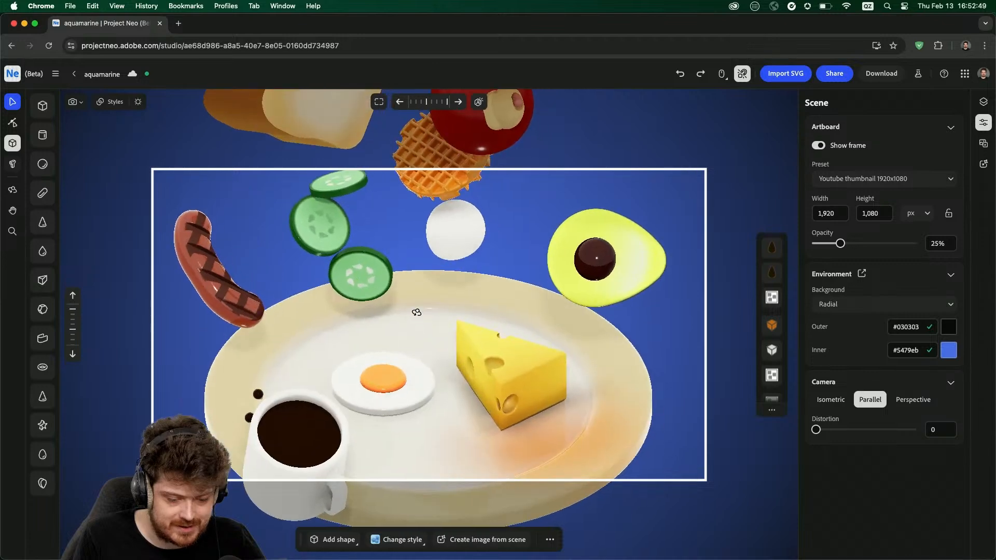
right_drag(417, 312, 334, 300)
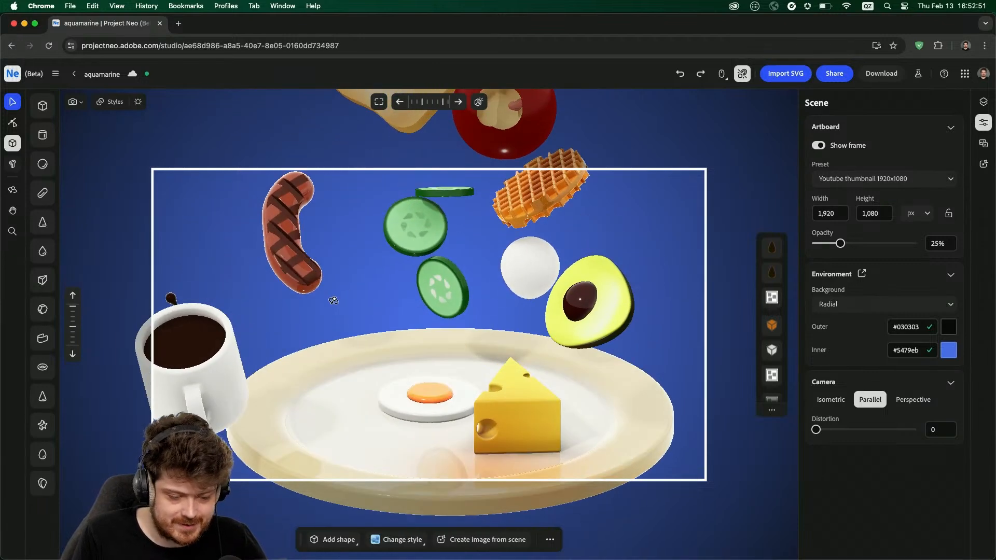
- Examine the bread, bitten apple and waffle floating above the plate, then view the whole composition
right_drag(537, 351, 559, 353)
scroll(556, 351, down, 2)
middle_drag(519, 171, 520, 341)
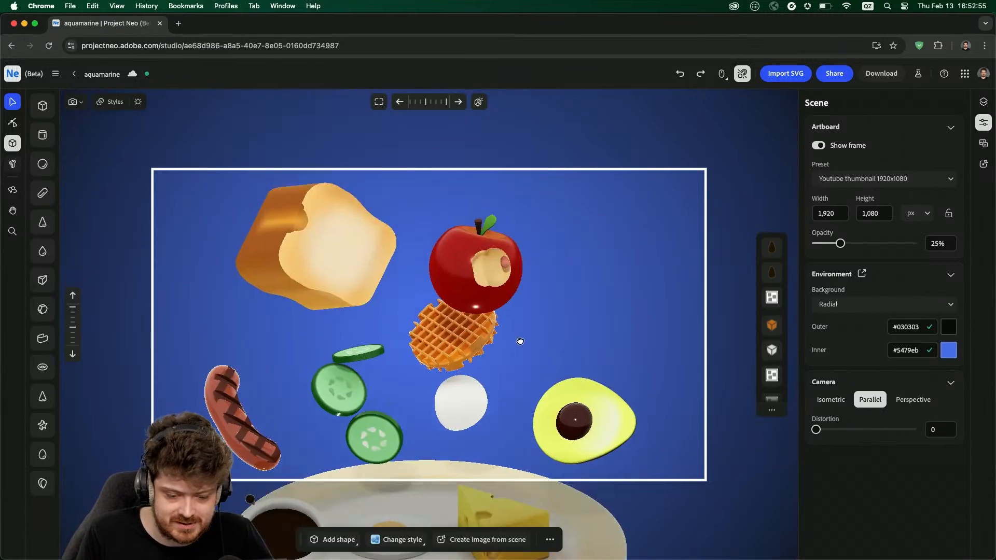
scroll(500, 285, up, 5)
click(501, 287)
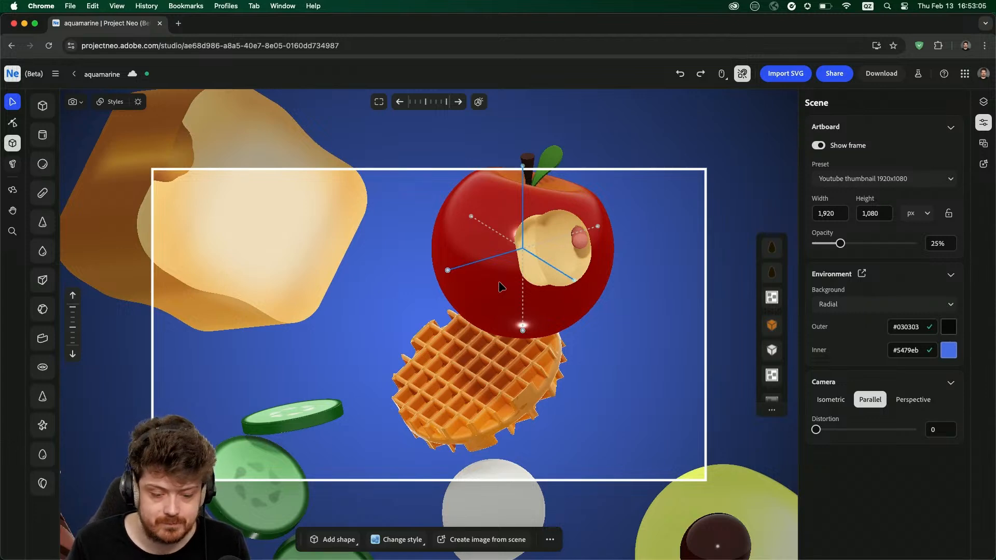
scroll(499, 285, up, 2)
scroll(499, 285, down, 8)
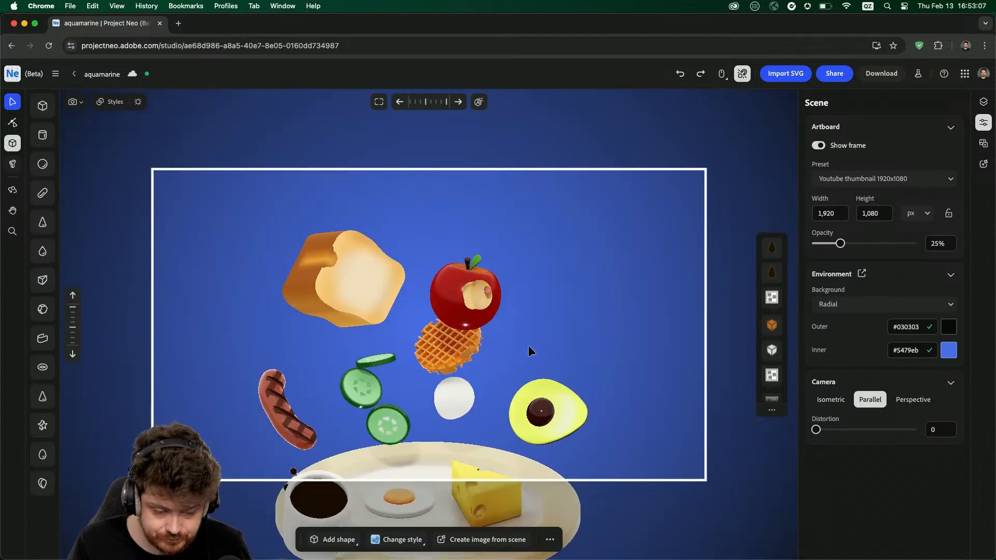
middle_drag(550, 349, 560, 288)
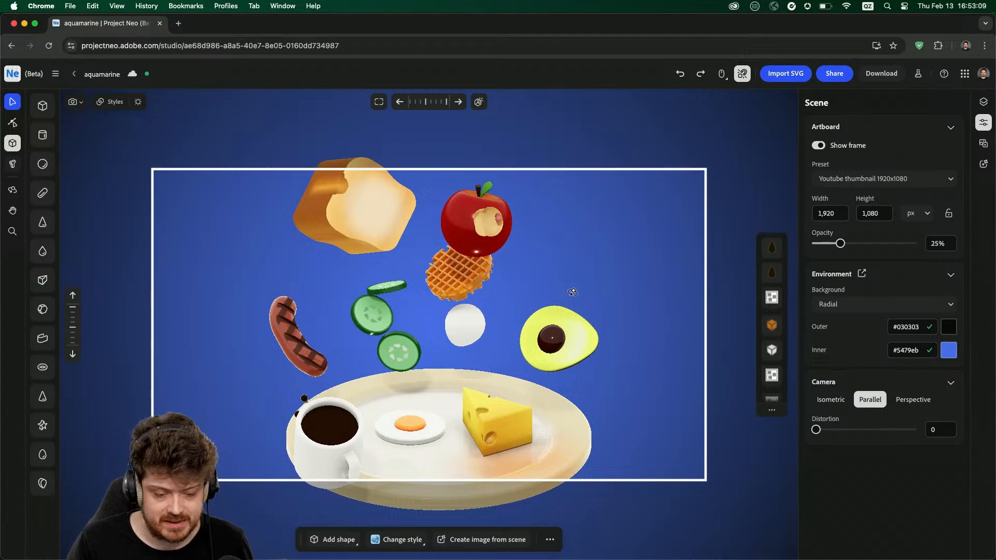
mouse_move(569, 289)
right_down()
mouse_move(608, 280)
mouse_move(582, 267)
mouse_move(557, 286)
right_up()
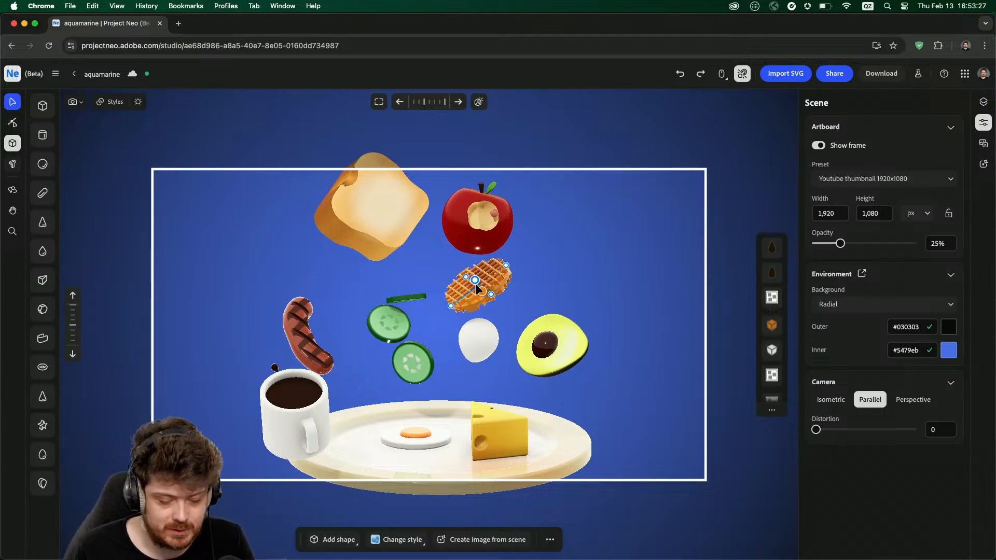
- Apply the Vector Art style to the scene with white (#ffffff) outlines at thickness 1
click(115, 103)
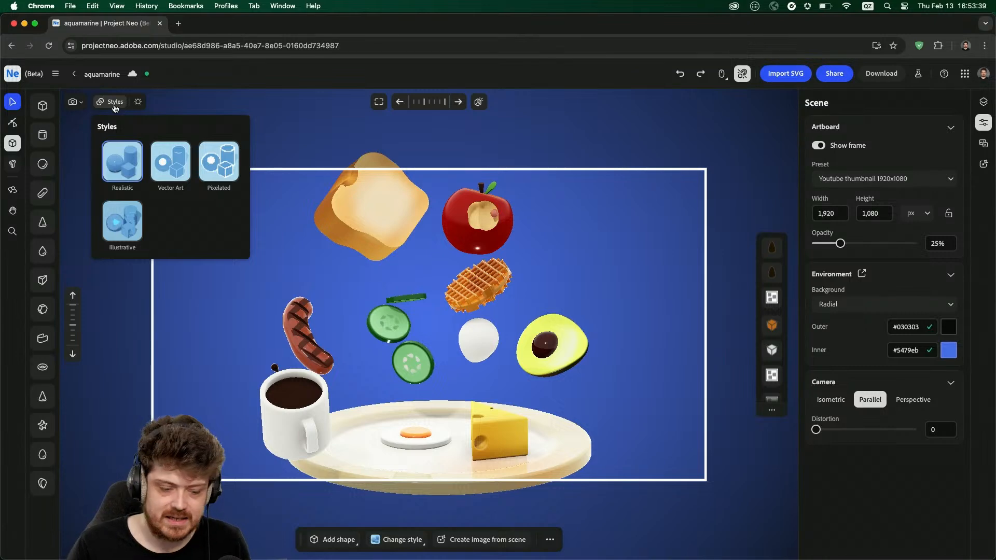
click(161, 172)
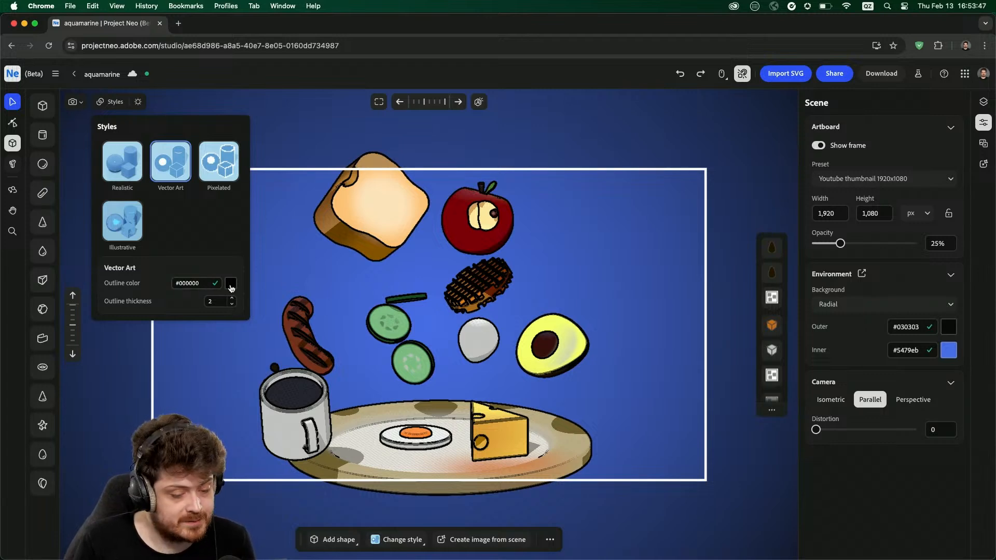
drag(163, 219, 130, 160)
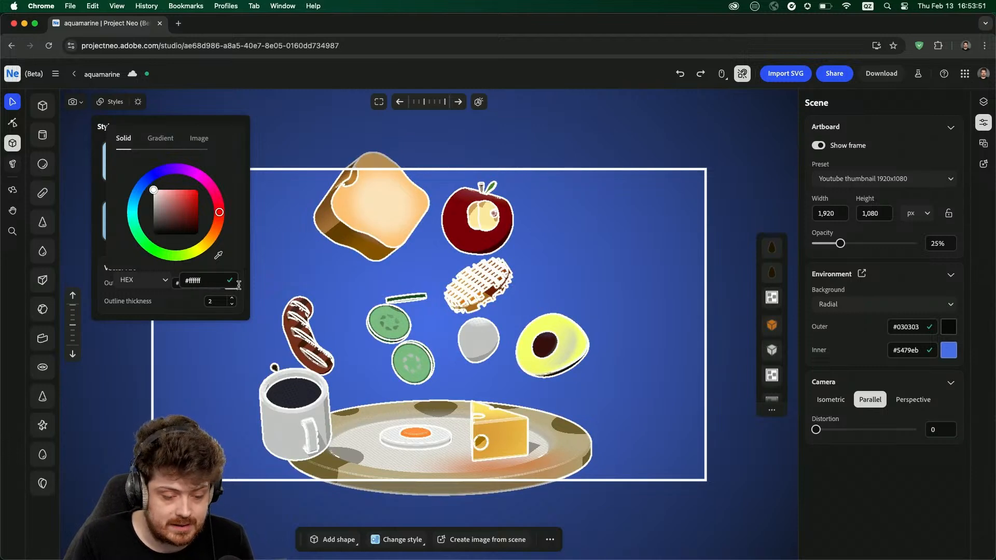
click(232, 305)
key(Escape)
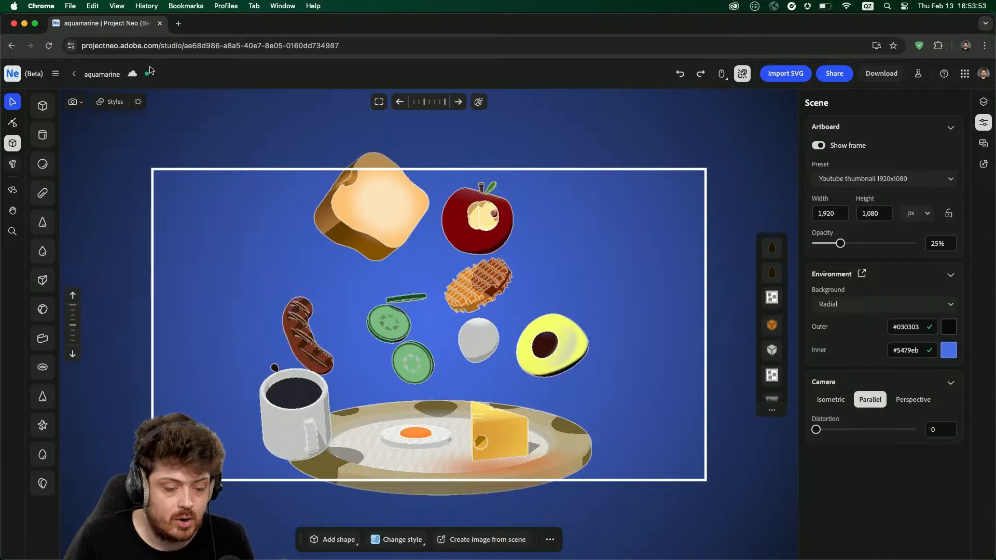
- Set the Vector Art outline thickness to 0 and inspect the scene up close
click(99, 102)
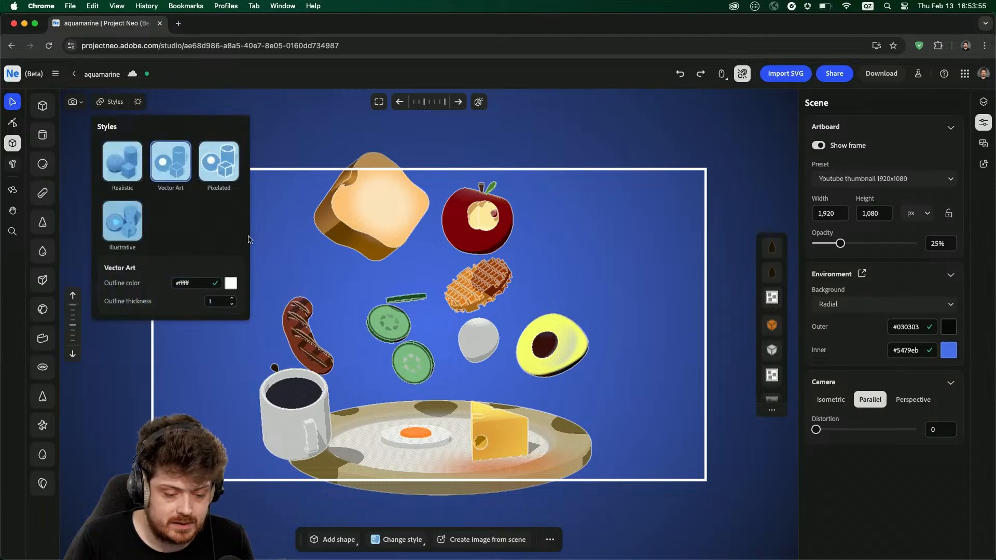
click(233, 305)
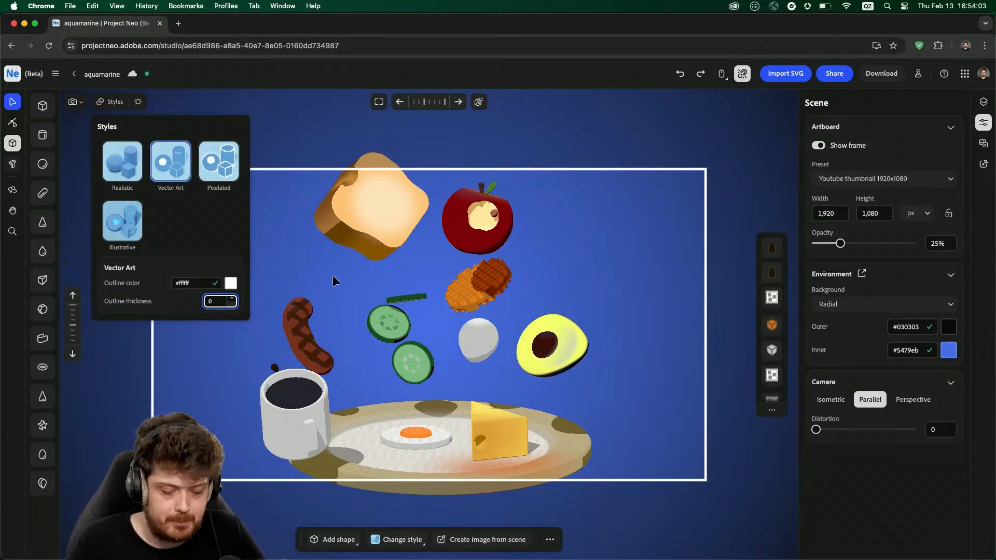
scroll(468, 261, up, 5)
scroll(467, 262, down, 5)
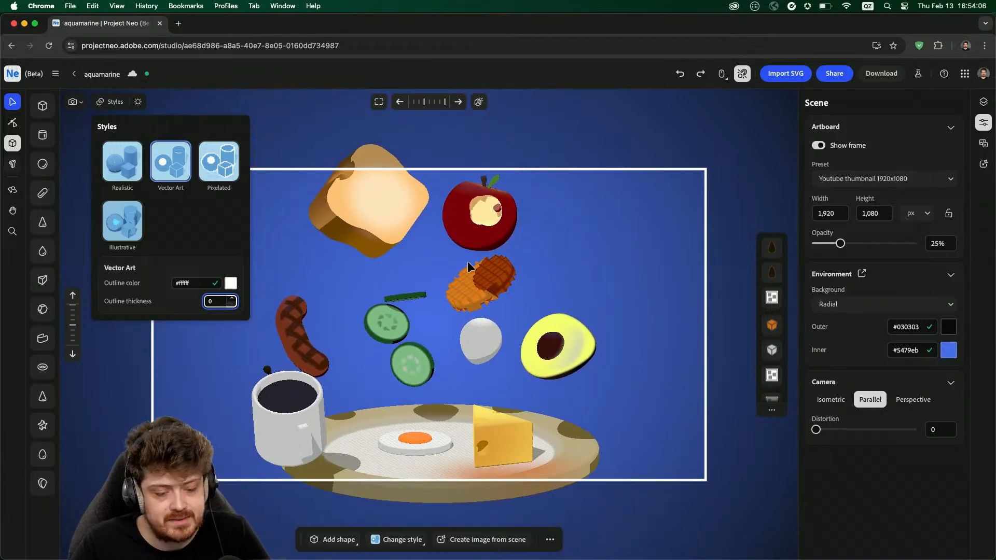
- Switch the scene to the Pixelated style with the pixel outline turned off and view it from another angle
click(215, 154)
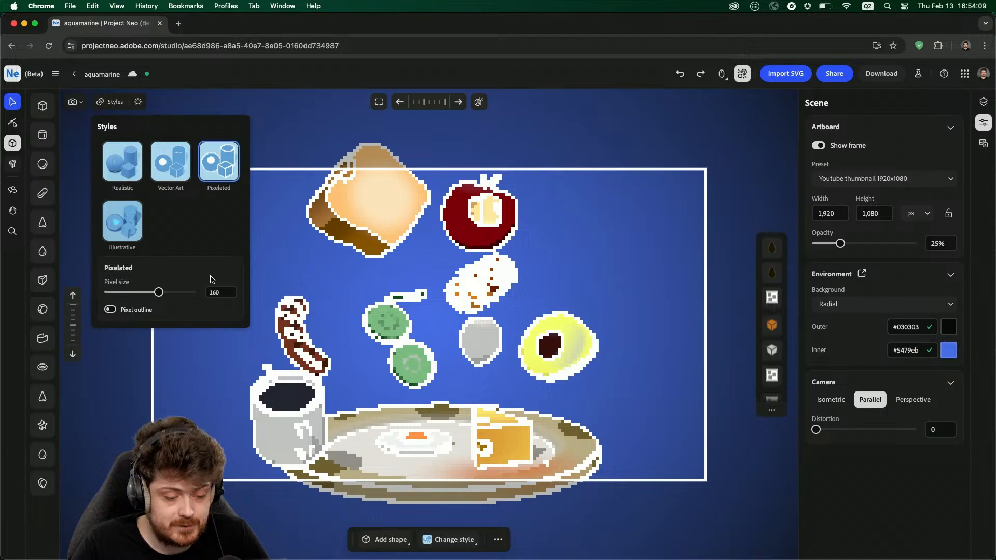
click(110, 310)
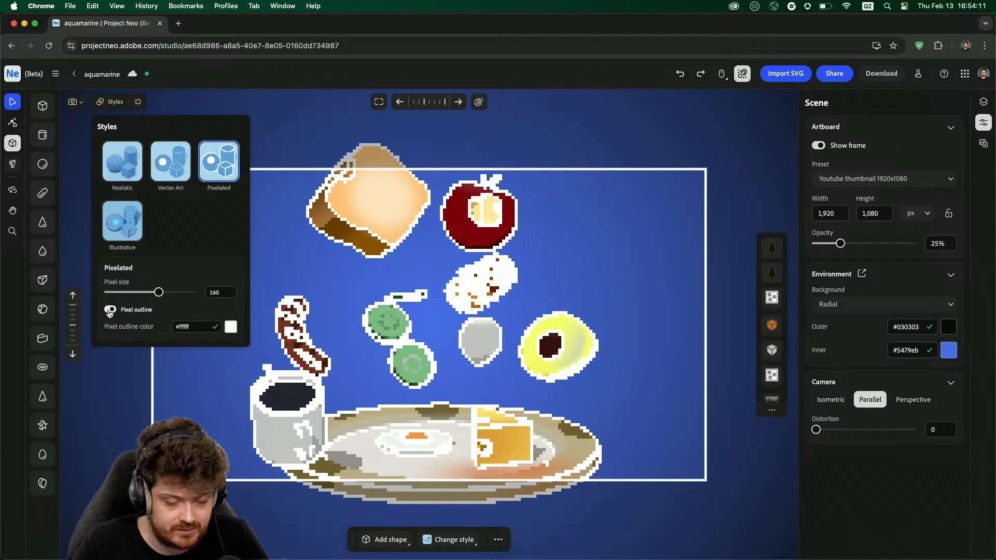
click(109, 311)
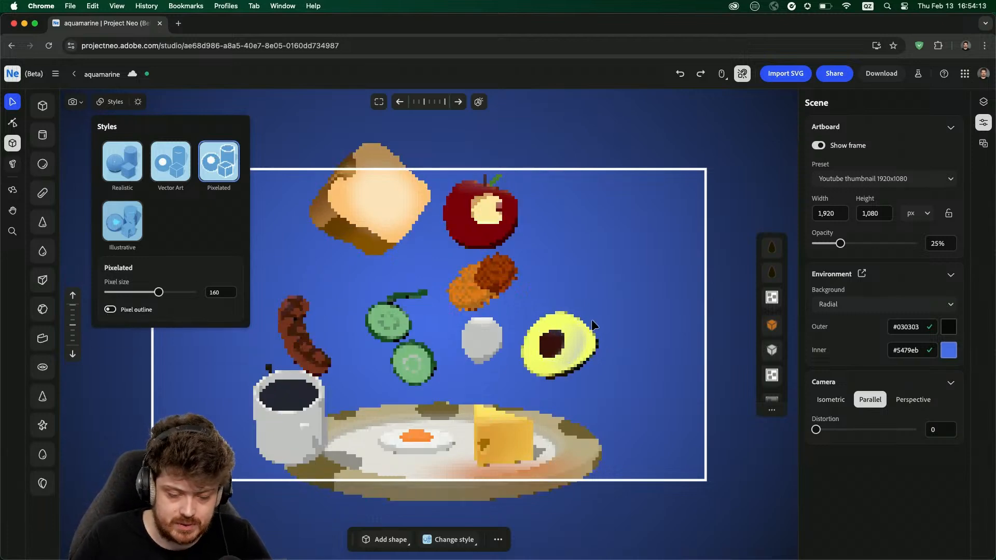
mouse_move(592, 319)
mouse_down()
mouse_move(573, 329)
mouse_move(582, 306)
mouse_move(593, 316)
mouse_up()
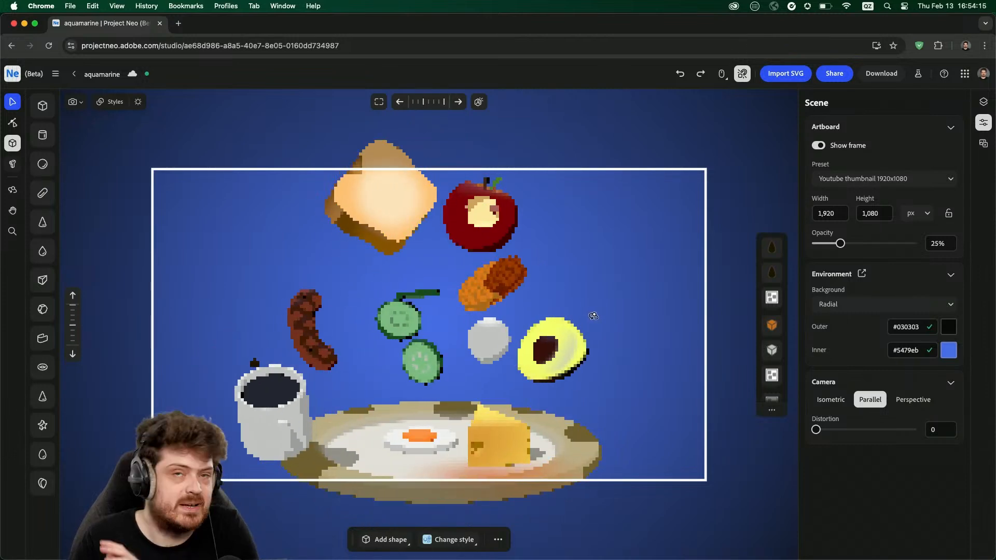
- Switch the scene to the Illustrative style and view the painted look from a slightly different angle
click(110, 102)
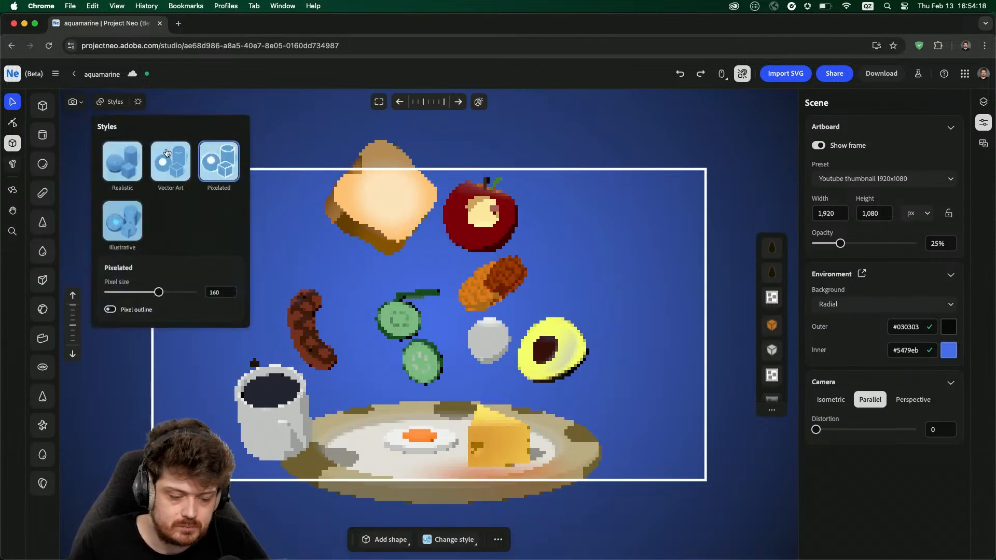
click(123, 235)
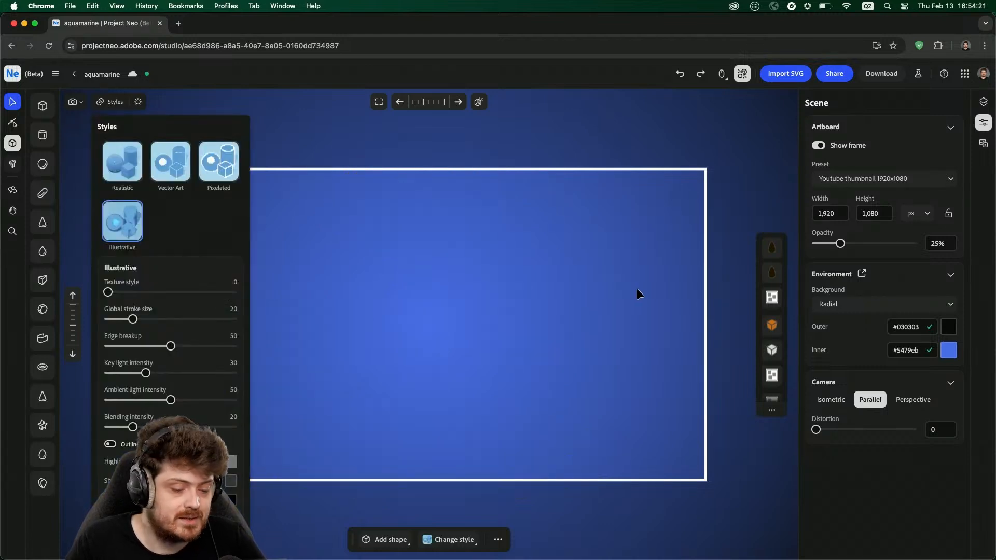
mouse_move(615, 289)
mouse_down()
mouse_move(600, 311)
mouse_move(613, 299)
mouse_up()
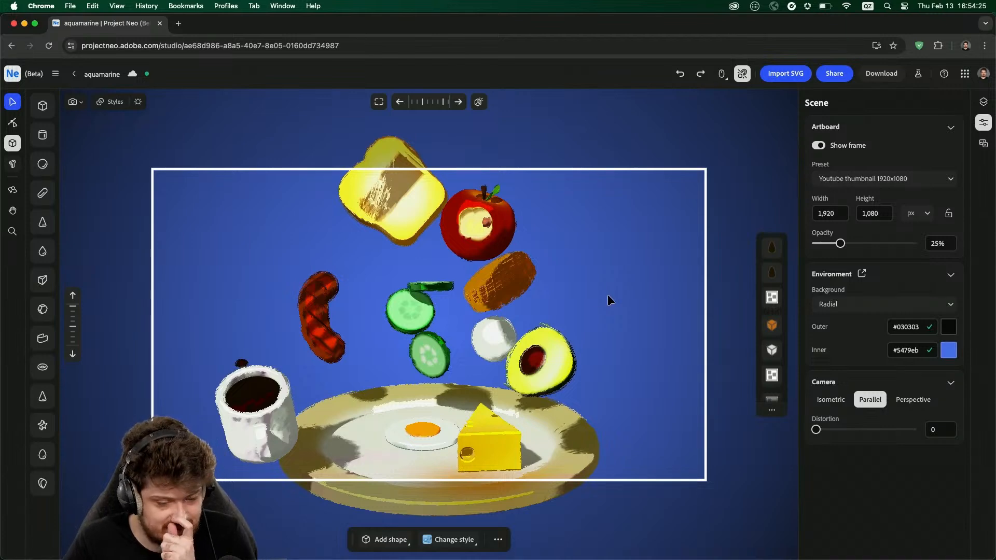
- Set the Illustrative style to texture 1, stroke size 74, edge breakup 37, key light 27, ambient light 38 and blending 13, leaving the outline off
click(111, 102)
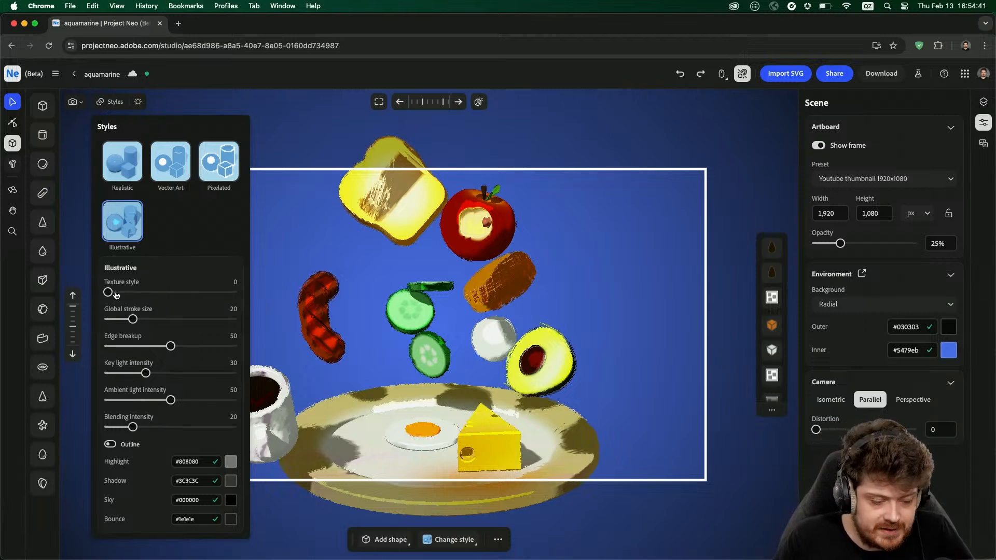
mouse_move(109, 293)
mouse_down()
mouse_move(165, 294)
mouse_move(129, 296)
mouse_move(151, 319)
mouse_move(206, 320)
mouse_move(110, 319)
mouse_move(231, 319)
mouse_move(200, 319)
mouse_move(207, 345)
mouse_move(231, 345)
mouse_move(107, 346)
mouse_move(233, 346)
mouse_move(155, 346)
mouse_move(208, 373)
mouse_move(141, 372)
mouse_move(202, 400)
mouse_move(156, 400)
mouse_move(192, 427)
mouse_move(89, 426)
mouse_move(124, 425)
mouse_up()
click(110, 444)
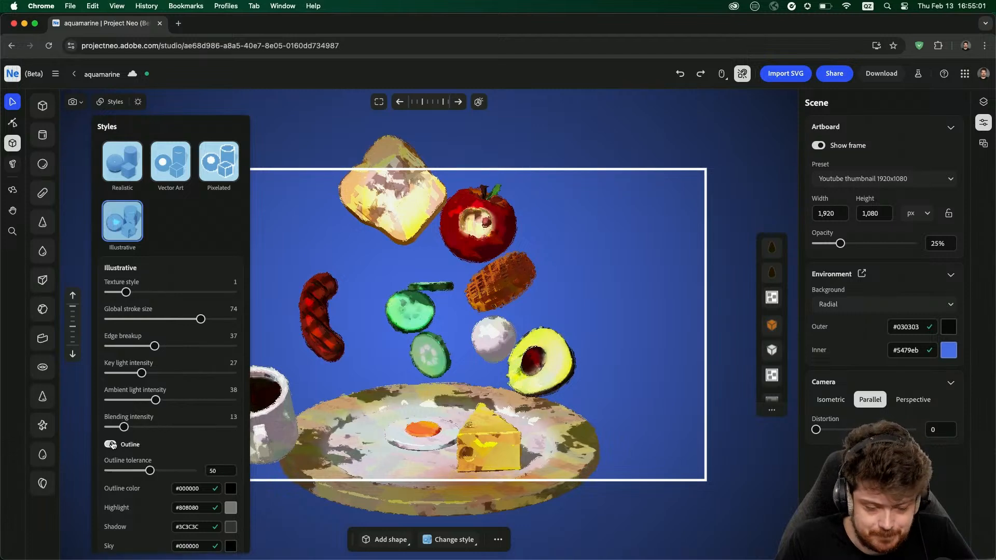
click(111, 444)
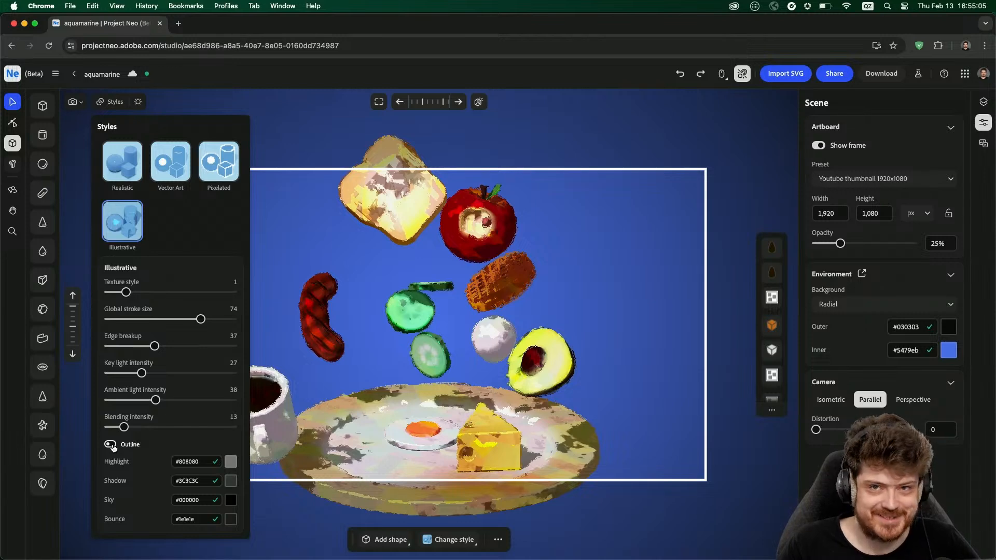
- Switch the scene to the Realistic style and set light rotation to 180, light height to 58.2 and shadow distance to 0.022
click(136, 177)
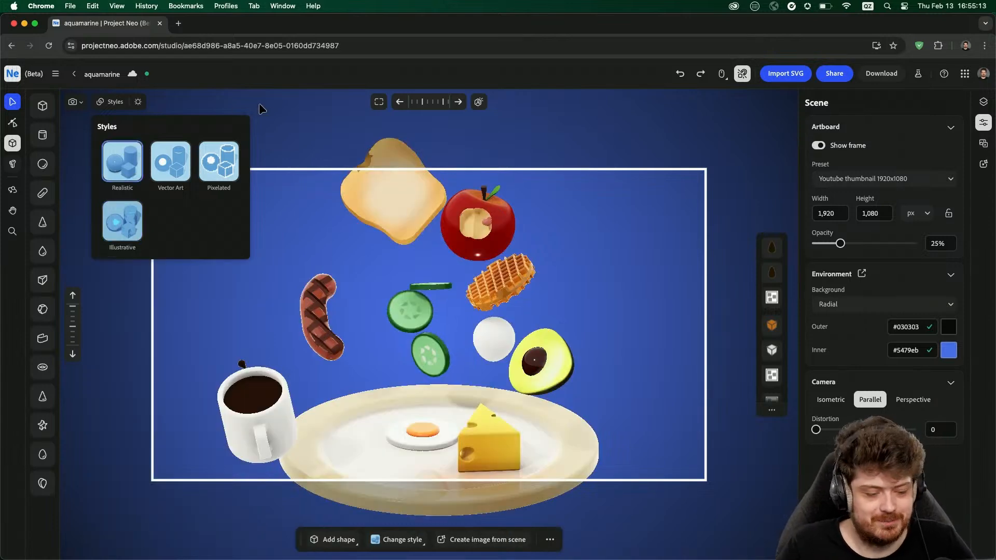
click(138, 103)
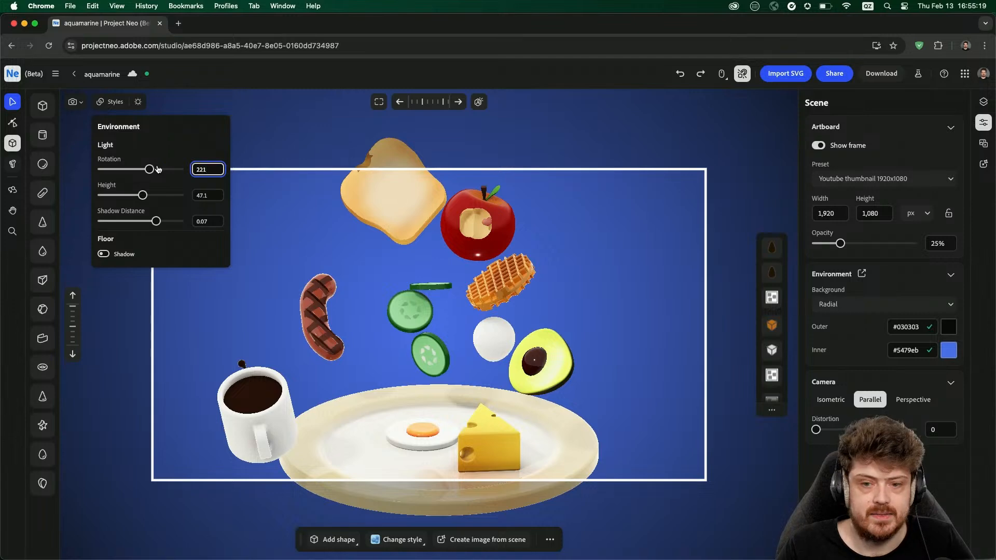
mouse_move(153, 169)
mouse_down()
mouse_move(117, 170)
mouse_move(159, 169)
mouse_move(141, 169)
mouse_move(140, 196)
mouse_move(169, 226)
mouse_move(191, 231)
mouse_move(125, 231)
mouse_move(165, 232)
mouse_move(91, 219)
mouse_up()
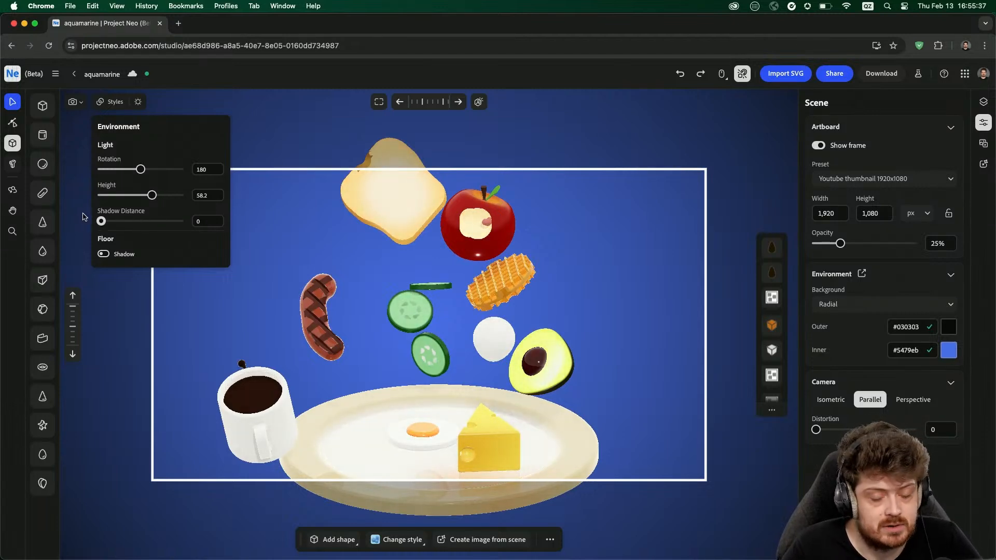
drag(101, 221, 119, 230)
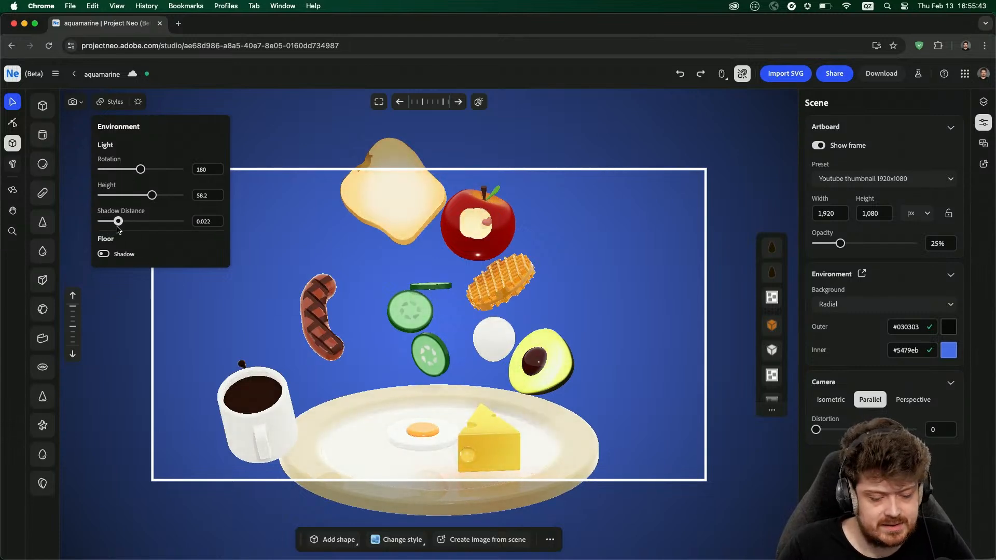
click(314, 149)
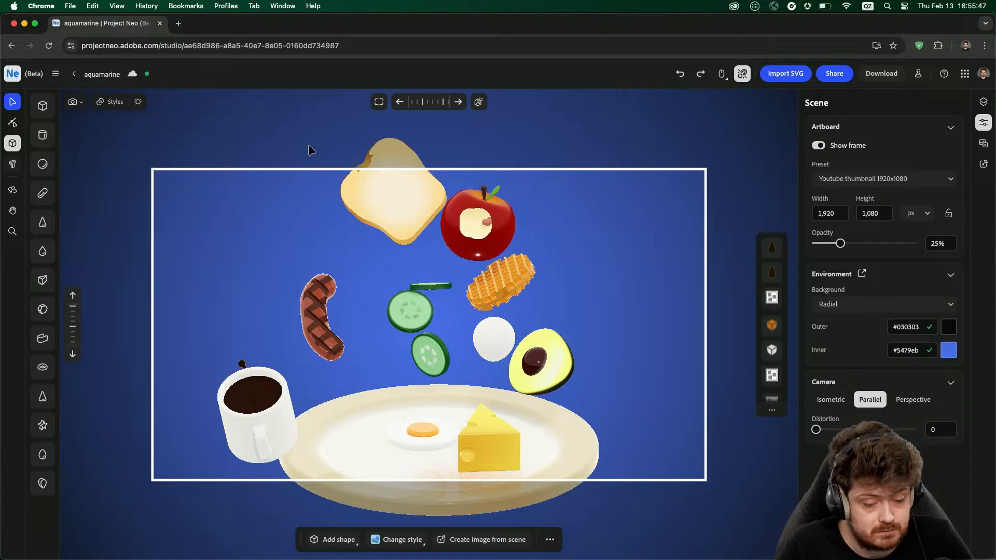
- Browse the trending community designs, open the AE86 car project and scrub back through its build timeline
click(74, 75)
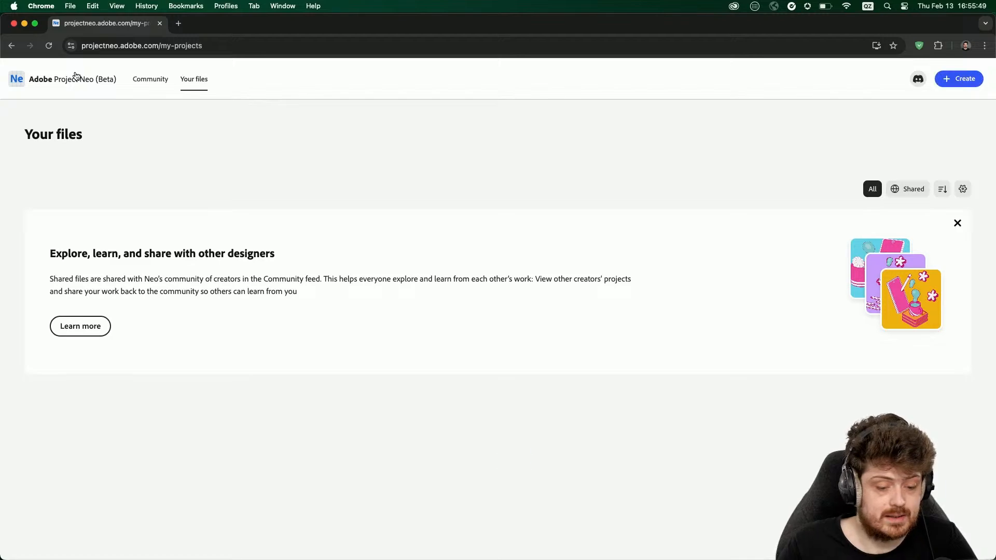
click(154, 79)
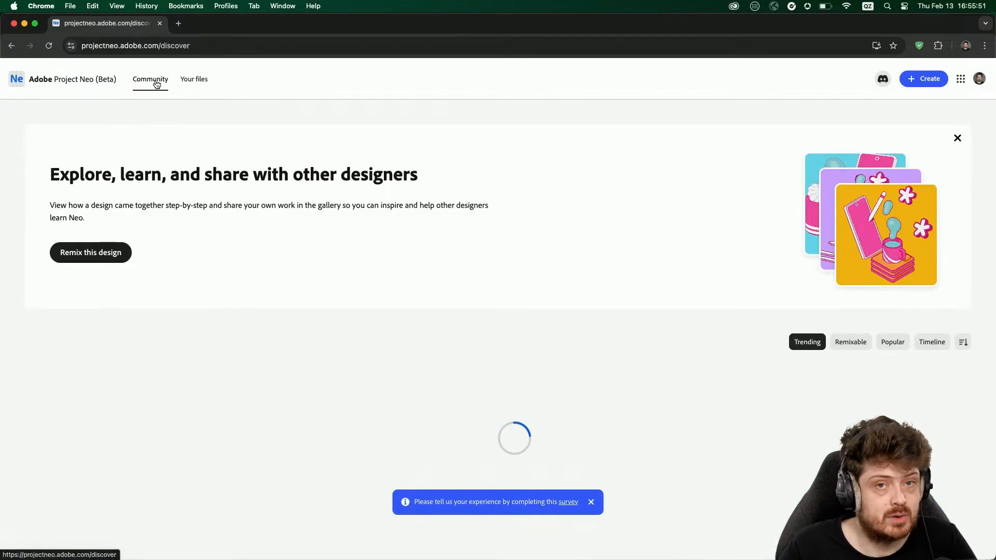
scroll(467, 348, down, 3)
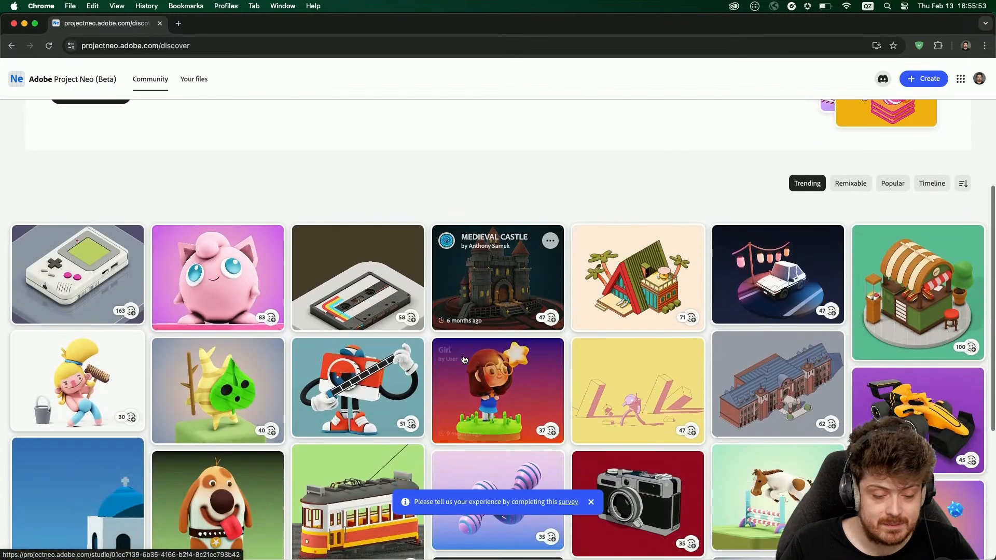
click(773, 278)
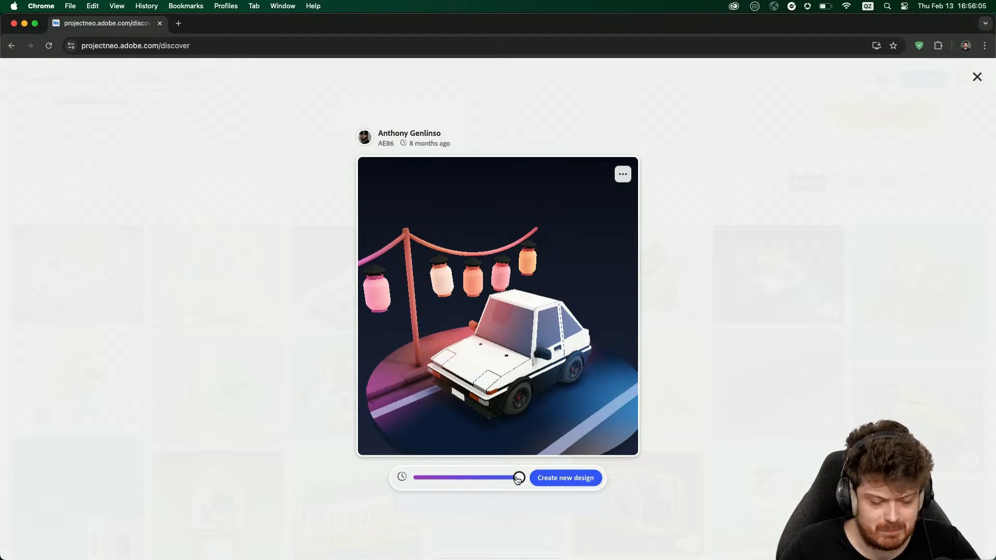
mouse_move(518, 480)
mouse_down()
mouse_move(493, 478)
mouse_move(519, 478)
mouse_move(508, 472)
mouse_up()
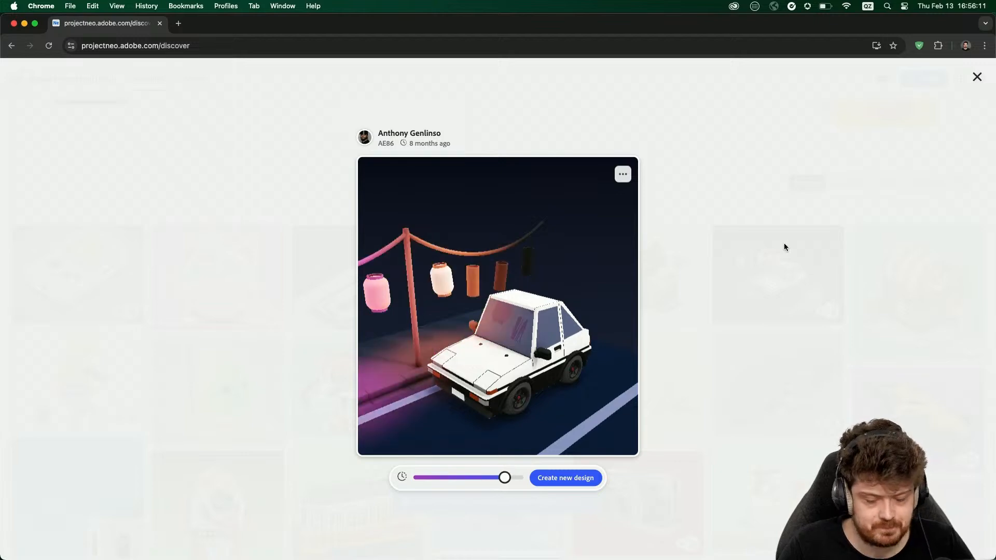
click(976, 77)
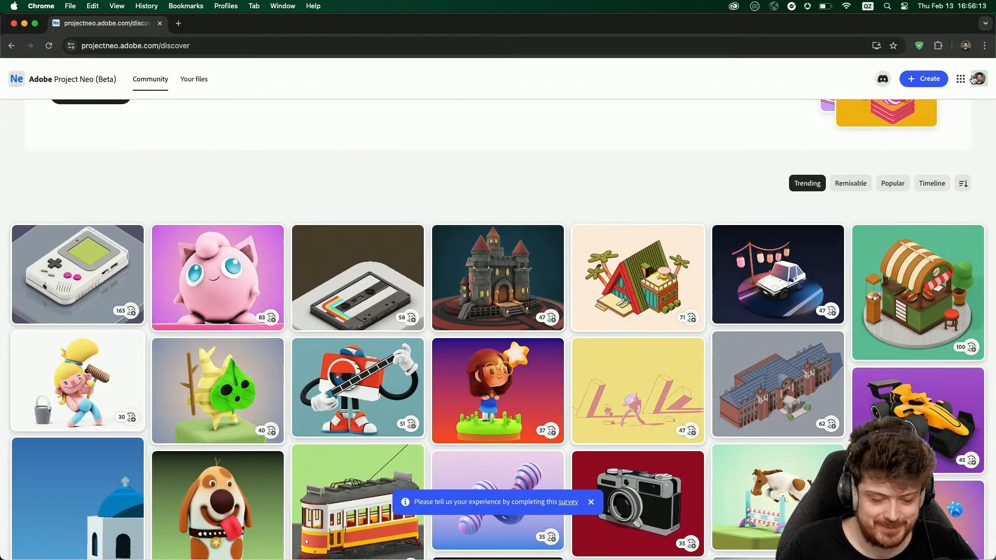
- Reopen the aquamarine project from your own files and switch its render style to Realistic
click(187, 76)
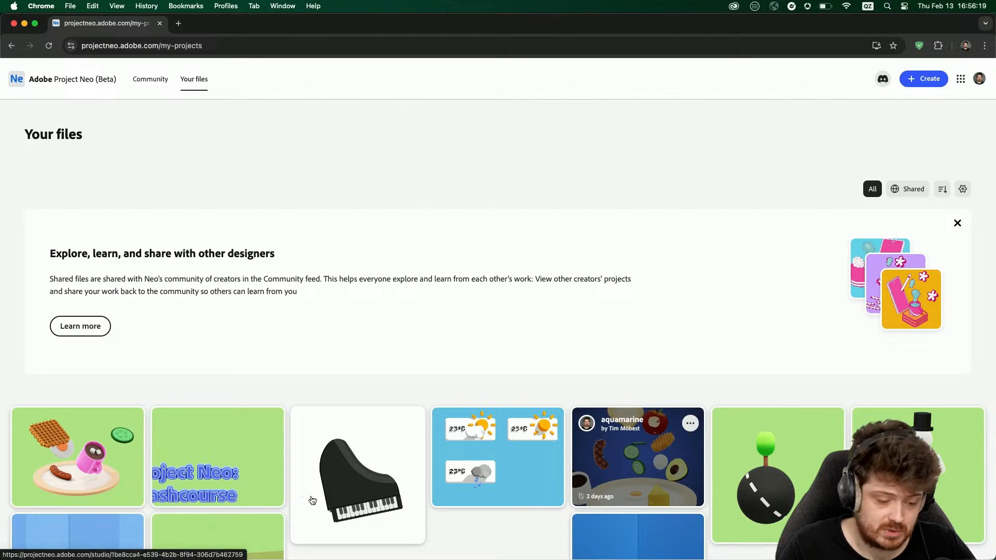
click(608, 495)
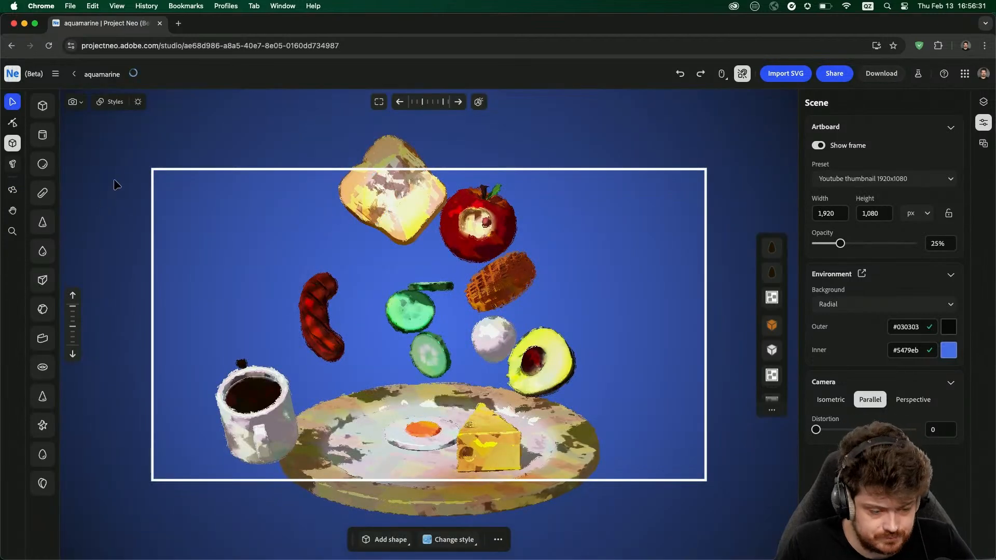
click(110, 102)
click(127, 162)
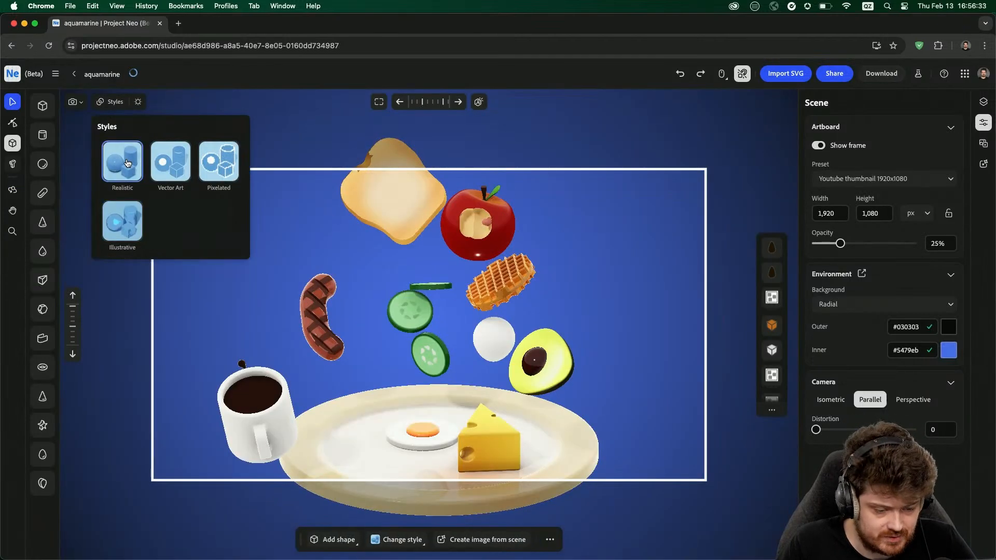
click(360, 290)
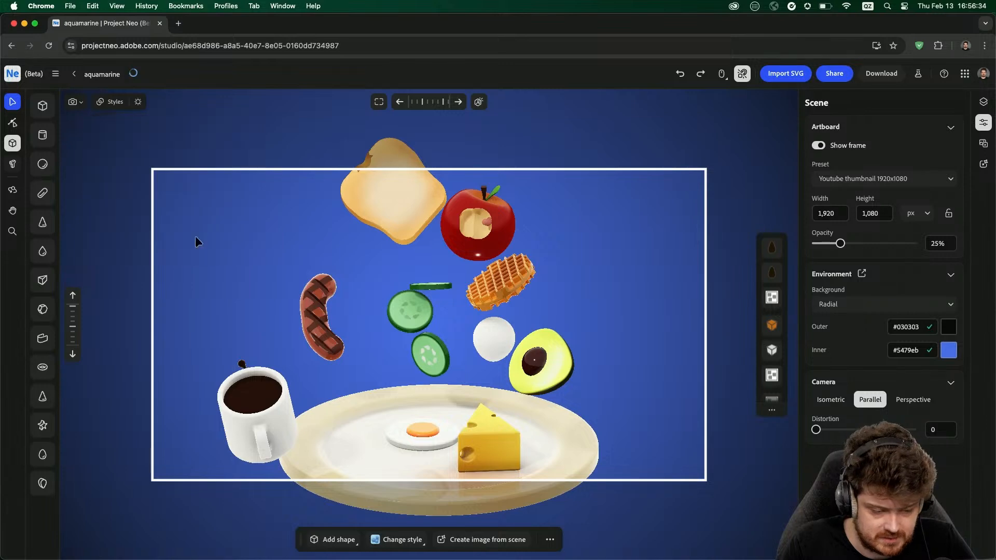
- Add a large sphere over the sausage and cucumber slices and set its combine mode to Color
click(42, 164)
drag(358, 295, 501, 366)
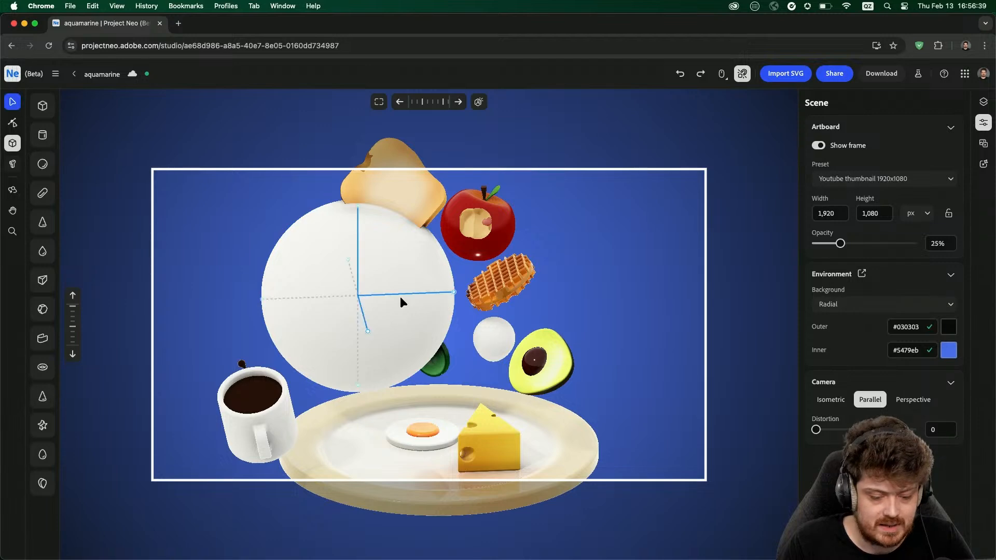
click(394, 296)
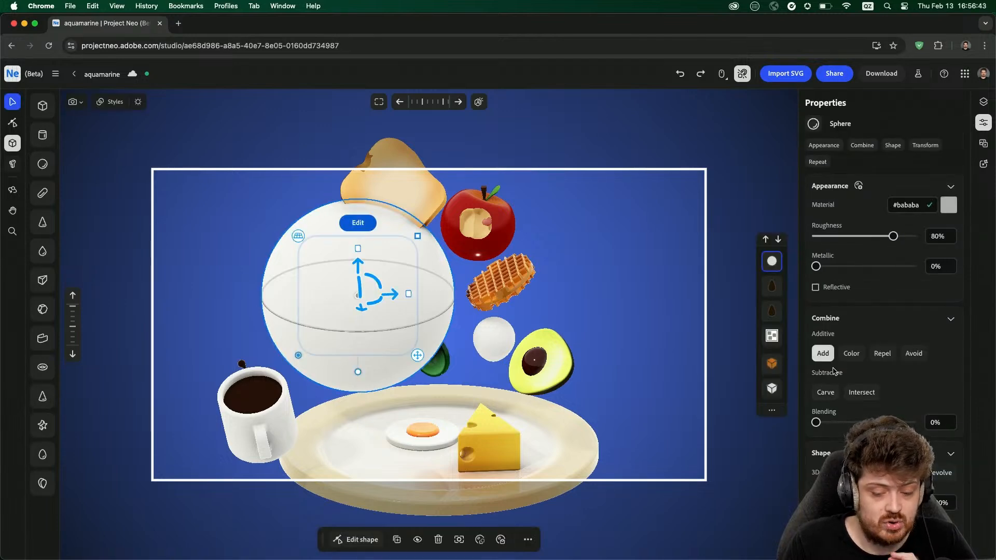
click(851, 353)
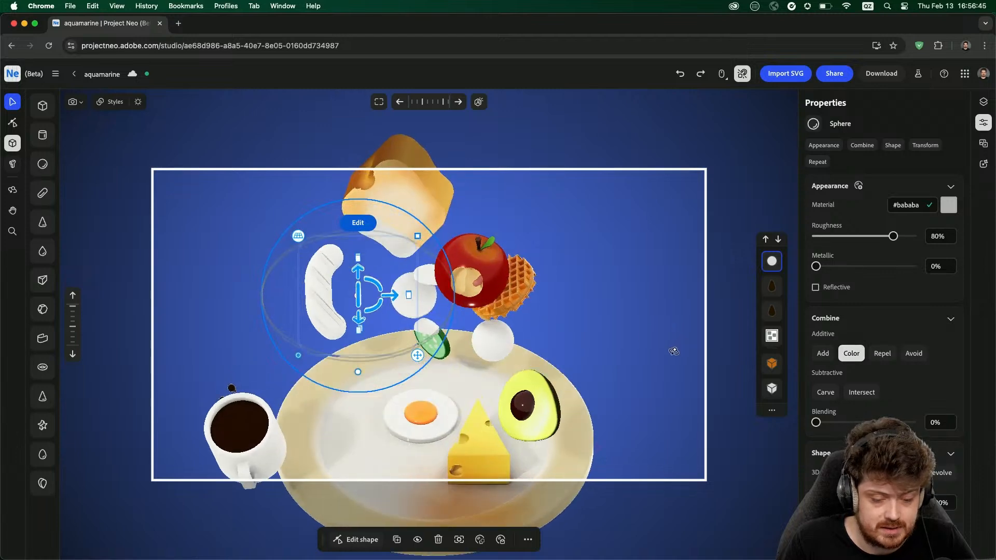
mouse_move(674, 352)
right_down()
mouse_move(692, 318)
mouse_move(696, 327)
mouse_move(676, 334)
right_up()
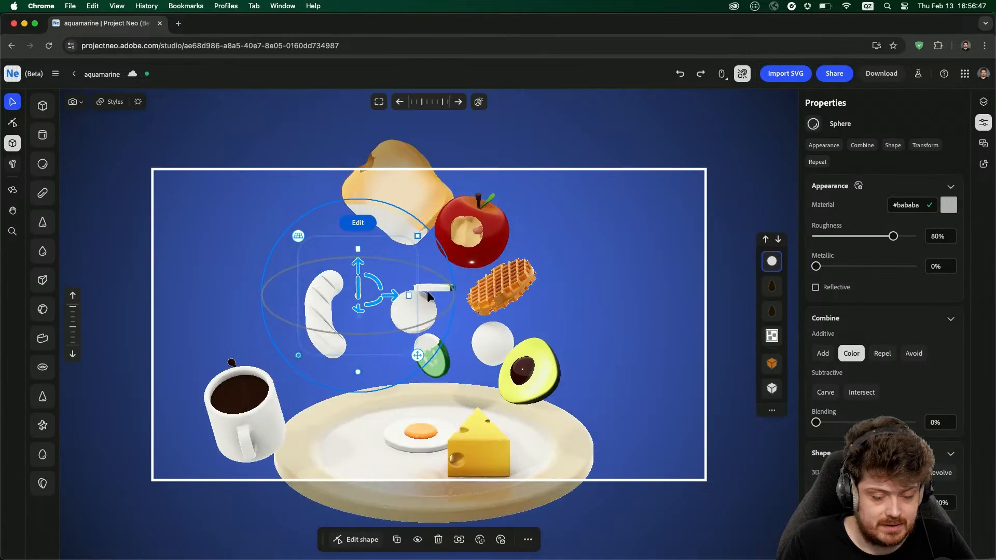
- Set the sphere's blending to 95.4% and shrink it to cover mainly the area between sausage and cucumber
scroll(420, 295, up, 5)
scroll(420, 294, down, 2)
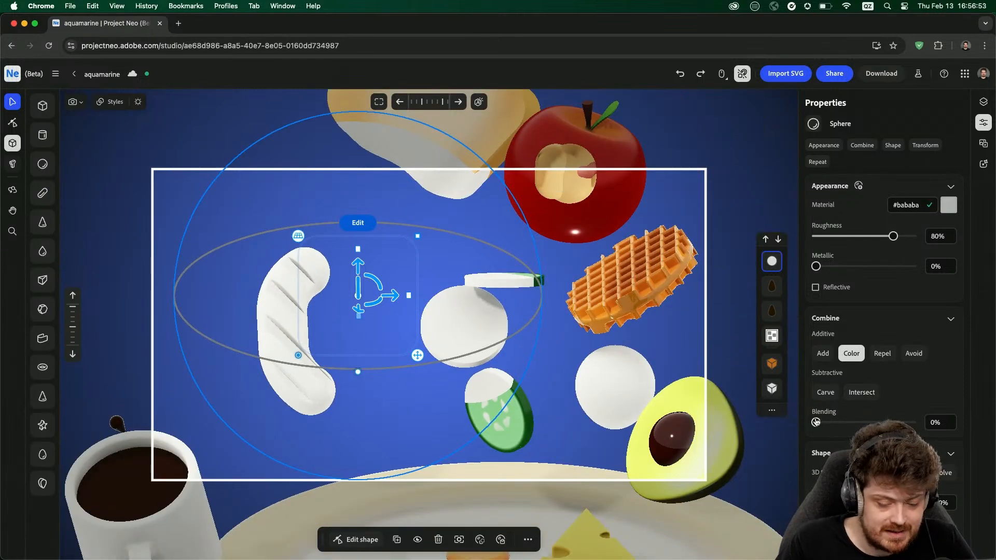
drag(816, 422, 912, 425)
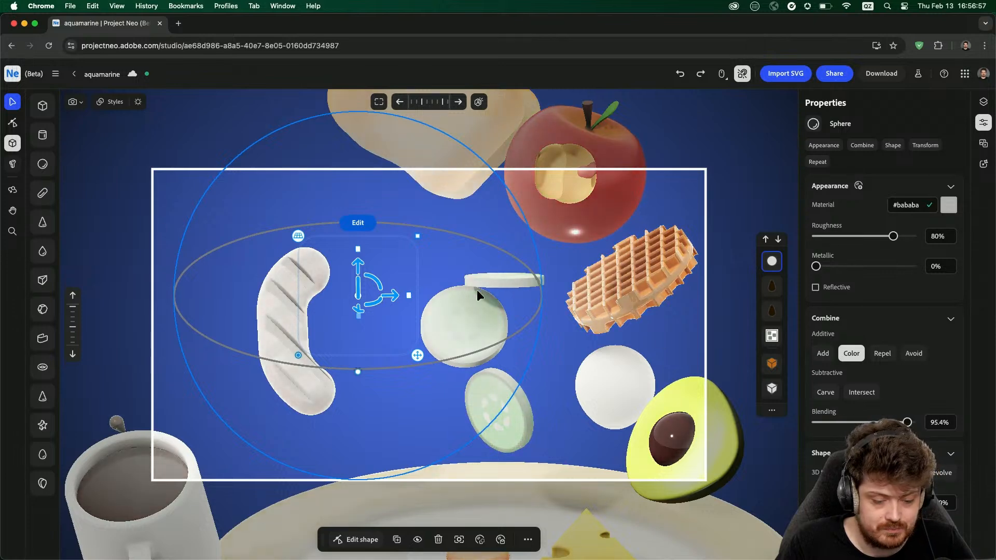
drag(418, 235, 398, 254)
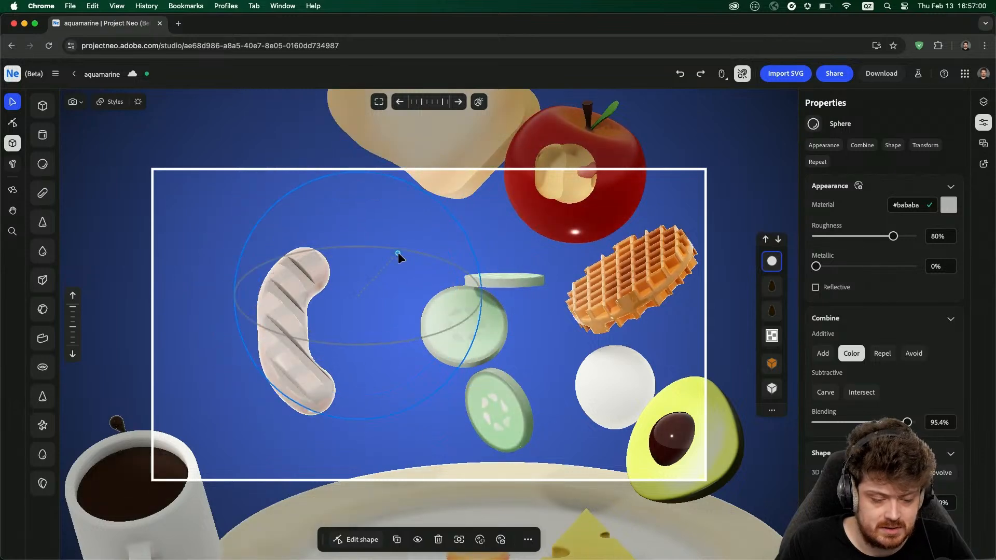
- Recolor the sphere to orange #ff954d and slide it sideways across the food items, leaving it around the cucumber slices
click(950, 207)
drag(958, 320, 932, 287)
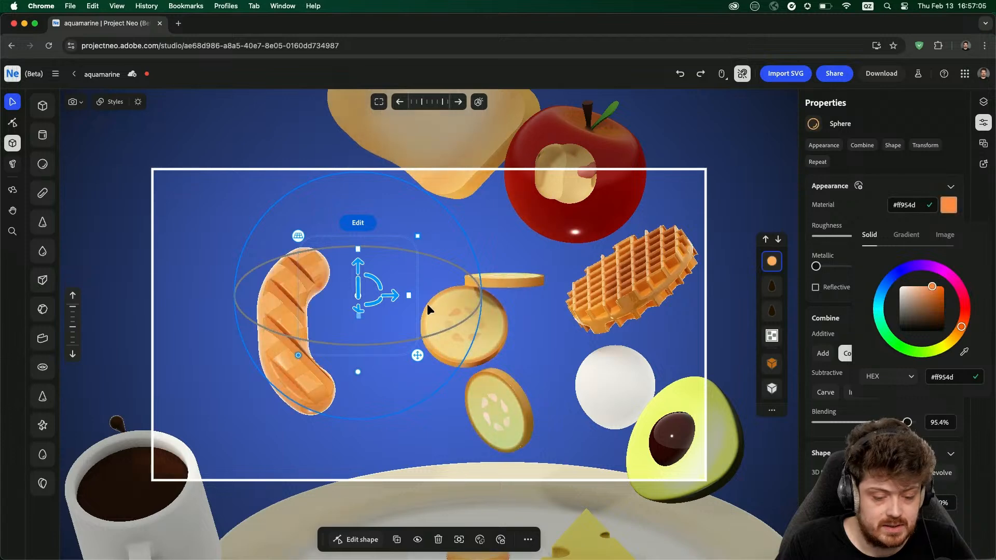
scroll(383, 305, down, 3)
drag(389, 291, 673, 298)
drag(614, 291, 439, 291)
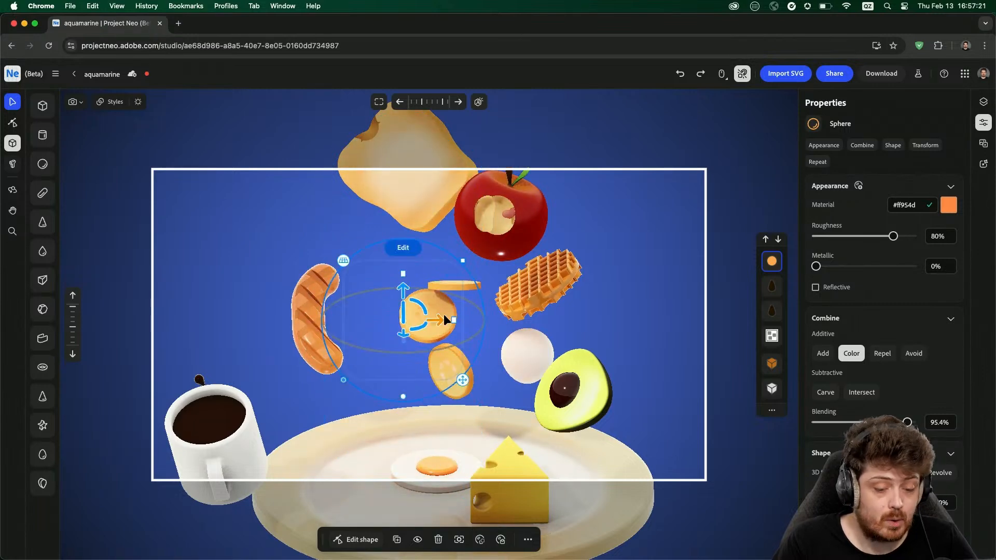
- Change the sphere's color to black #000000 and slide it sideways between the sausage and cucumber slices
click(949, 205)
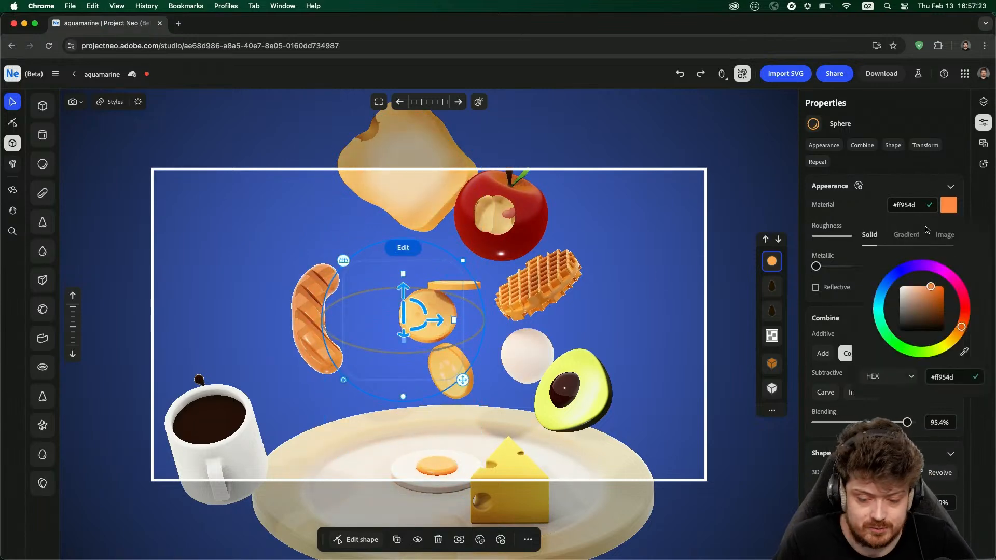
click(932, 332)
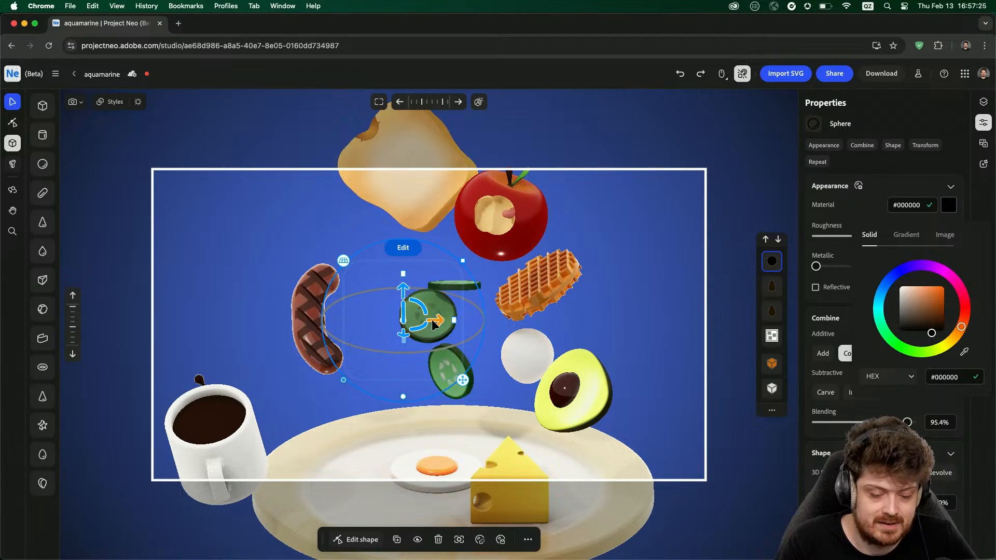
drag(358, 319, 440, 306)
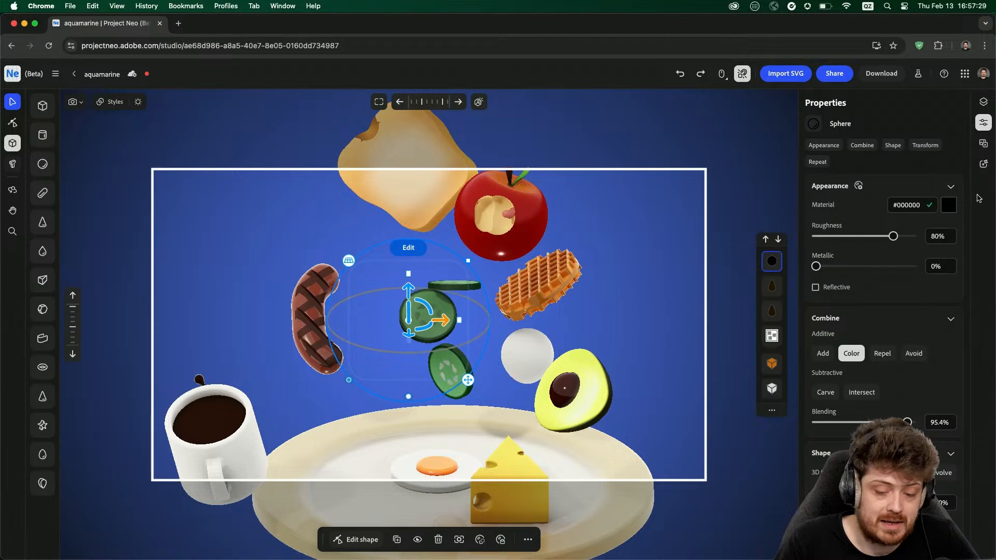
- Change the sphere's color to dark blue #0f1770 and shift it slightly toward the sausage
click(949, 206)
click(896, 274)
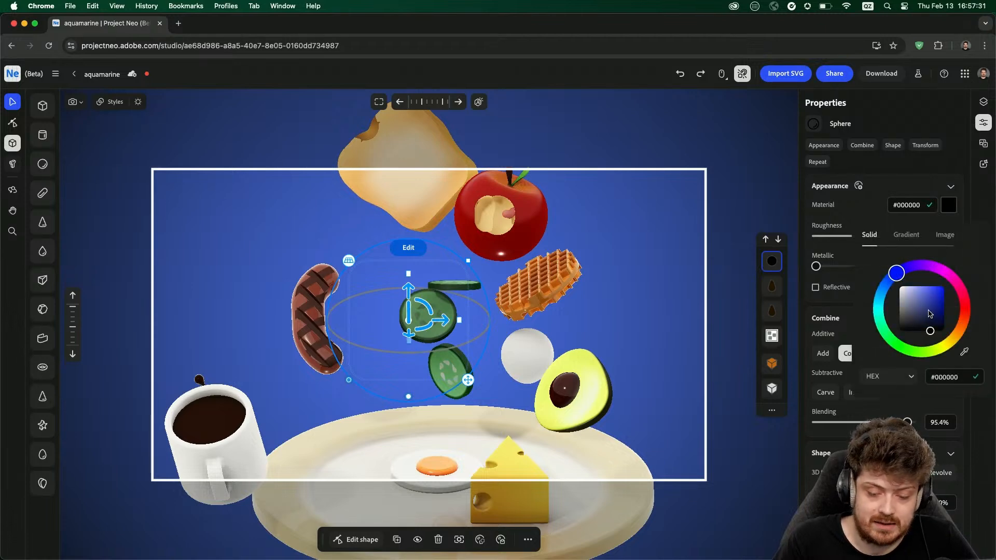
drag(930, 315, 940, 313)
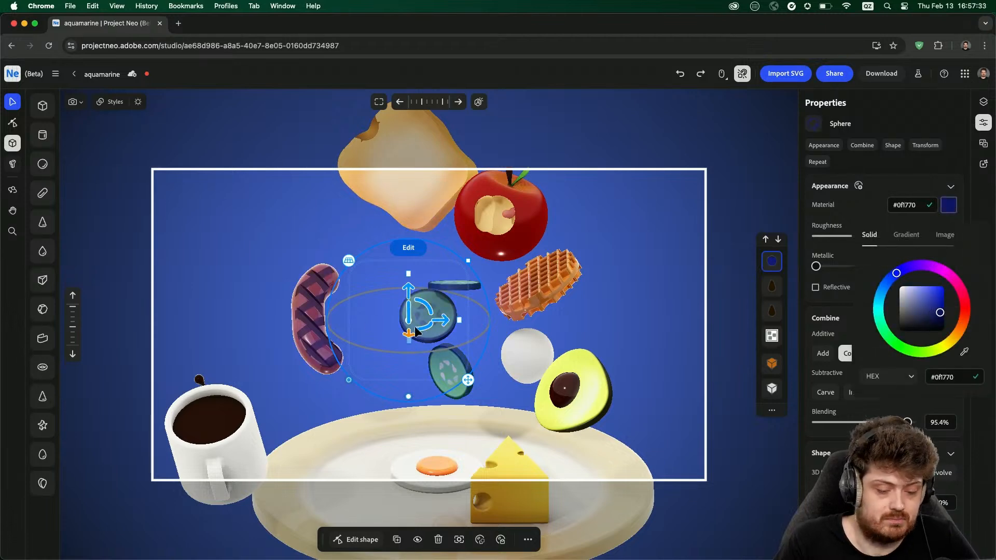
mouse_move(443, 324)
mouse_down()
mouse_move(544, 311)
mouse_move(350, 308)
mouse_move(596, 310)
mouse_move(441, 311)
mouse_up()
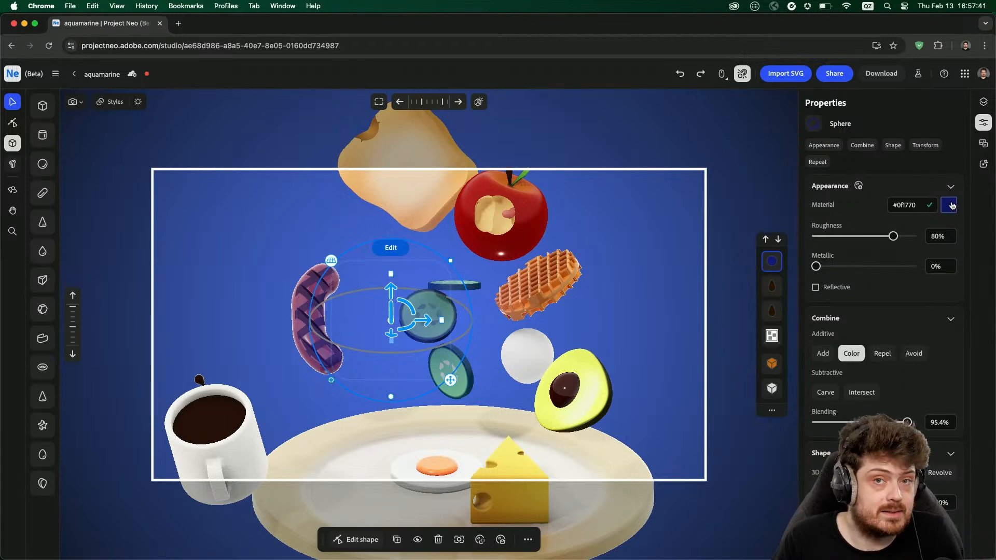
- Recolor the sphere to the darker orange #cc7d29
click(950, 205)
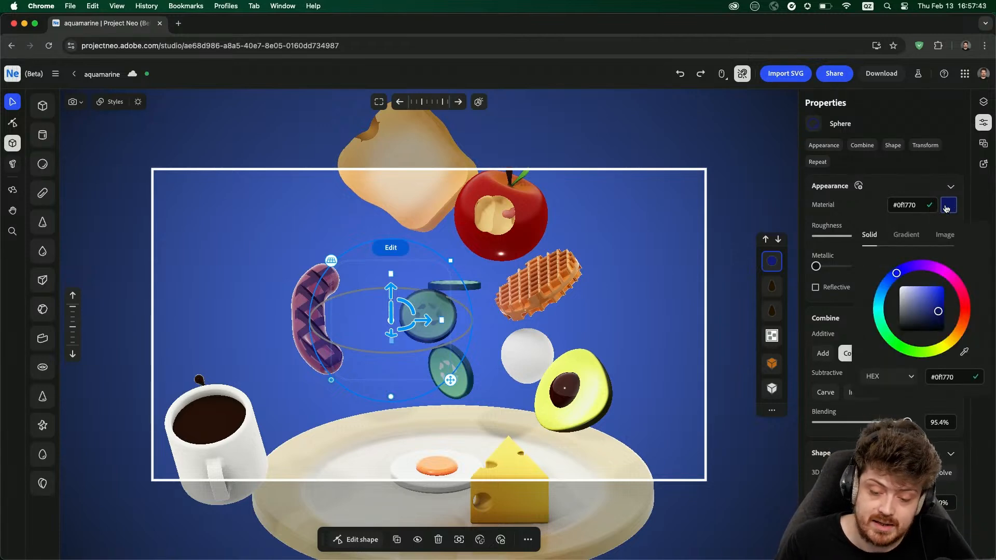
click(959, 332)
drag(938, 311, 937, 296)
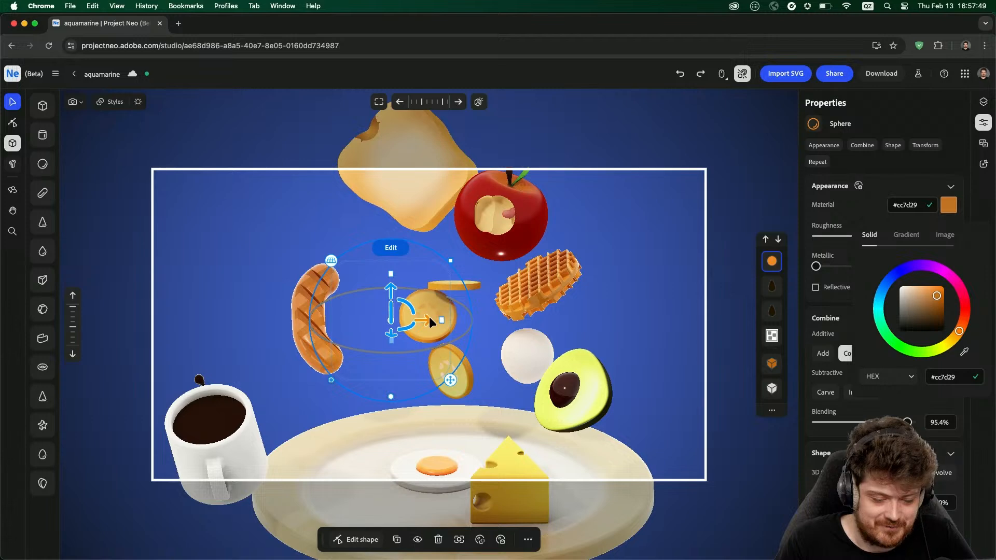
- Move the sphere over to the waffle, next to the apple, and lower its roughness to 0%
drag(429, 316, 597, 223)
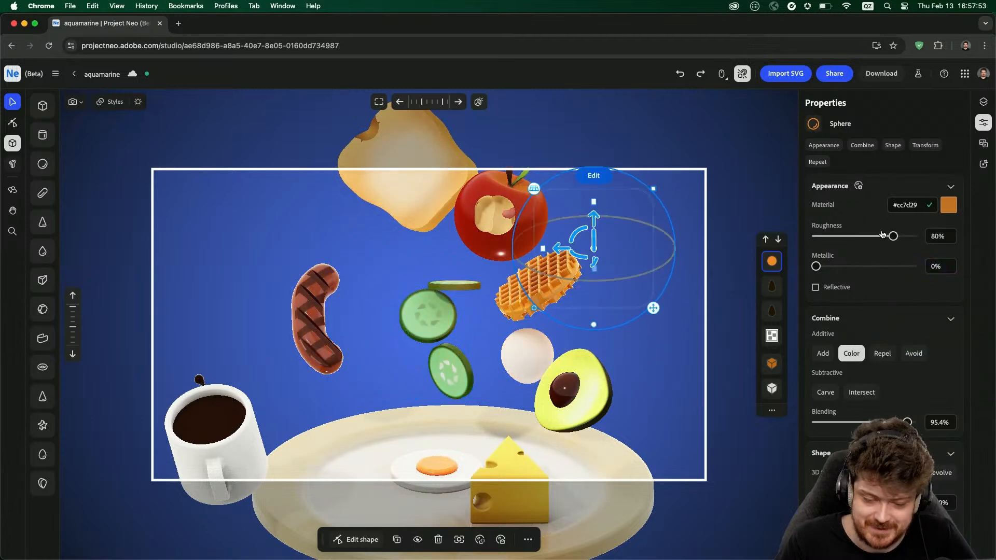
drag(892, 236, 809, 241)
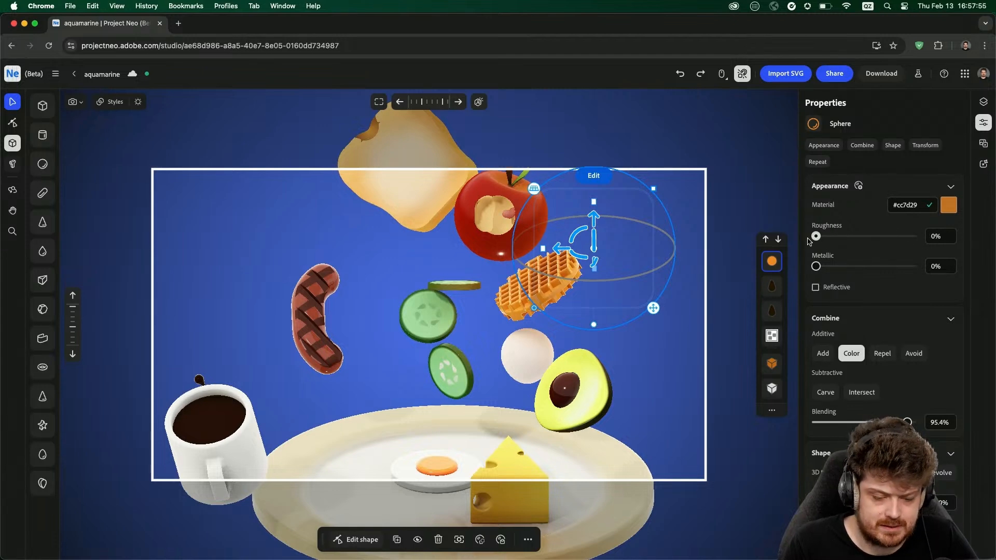
drag(906, 239, 793, 244)
scroll(578, 236, up, 5)
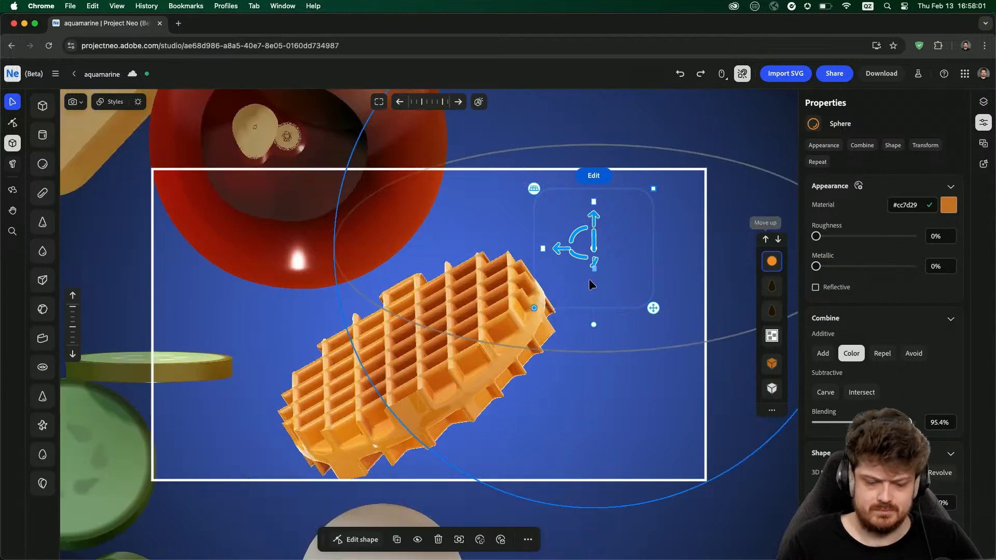
scroll(590, 279, down, 5)
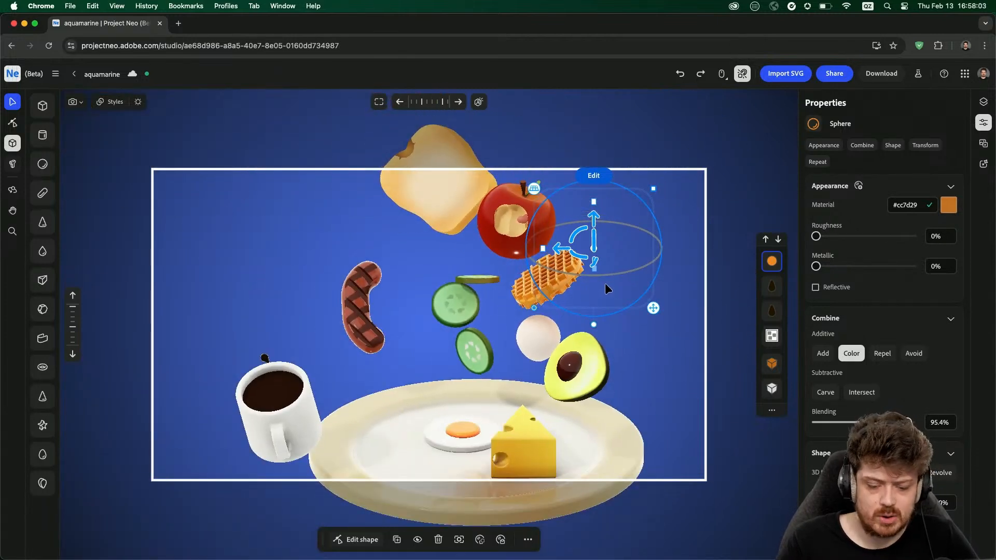
- Delete the color-blending sphere from the breakfast scene
drag(593, 216, 405, 343)
key(Delete)
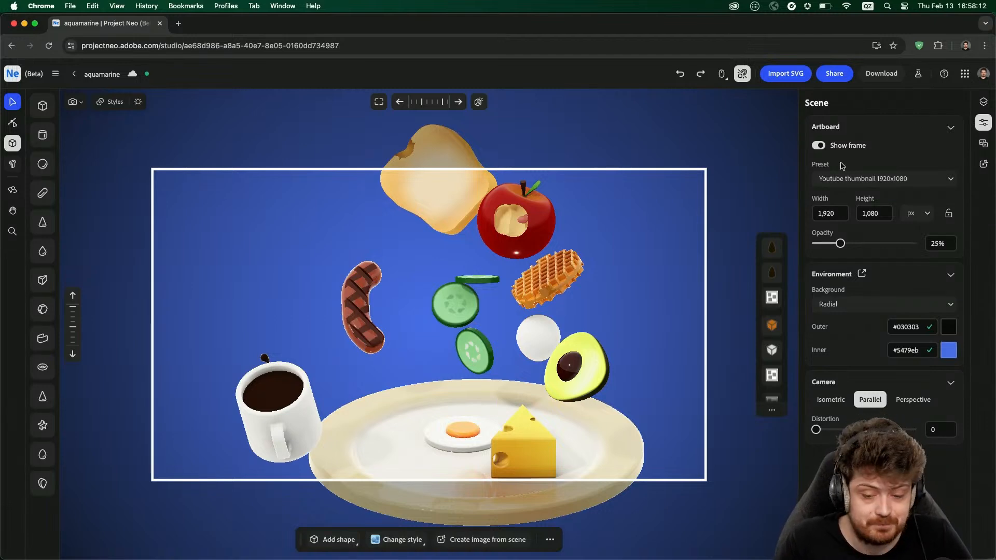
- Choose MP4 Video as the scene's download format and preview the Turntable animation
click(843, 74)
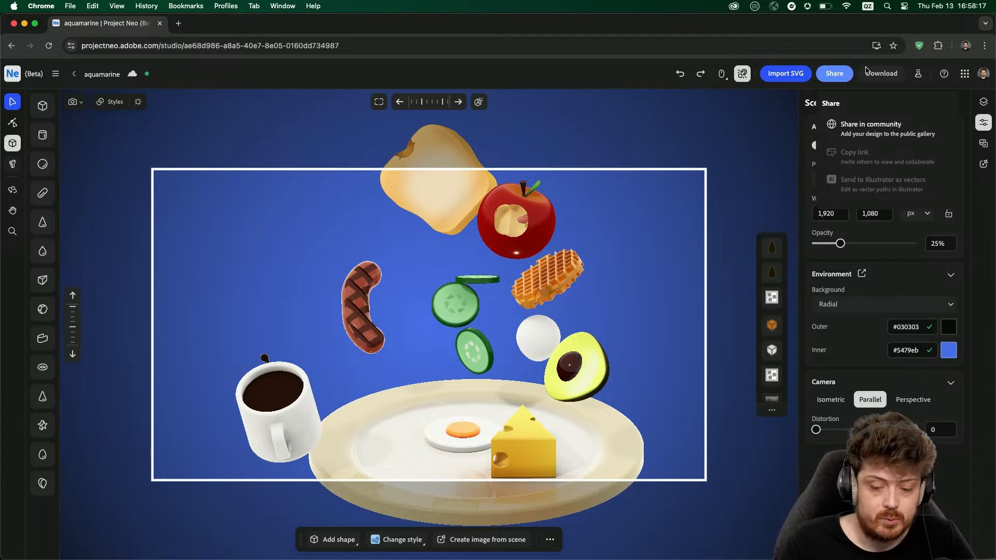
click(881, 74)
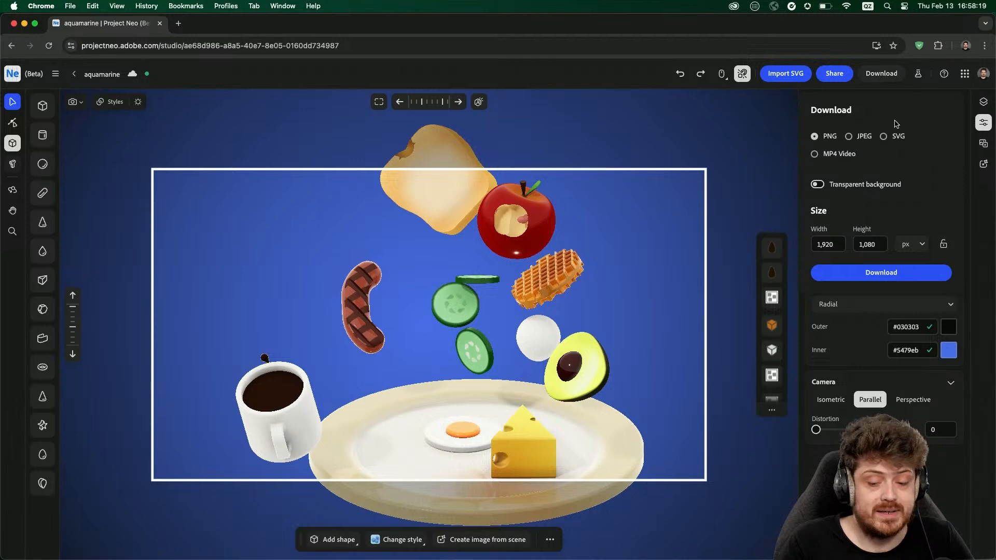
click(833, 154)
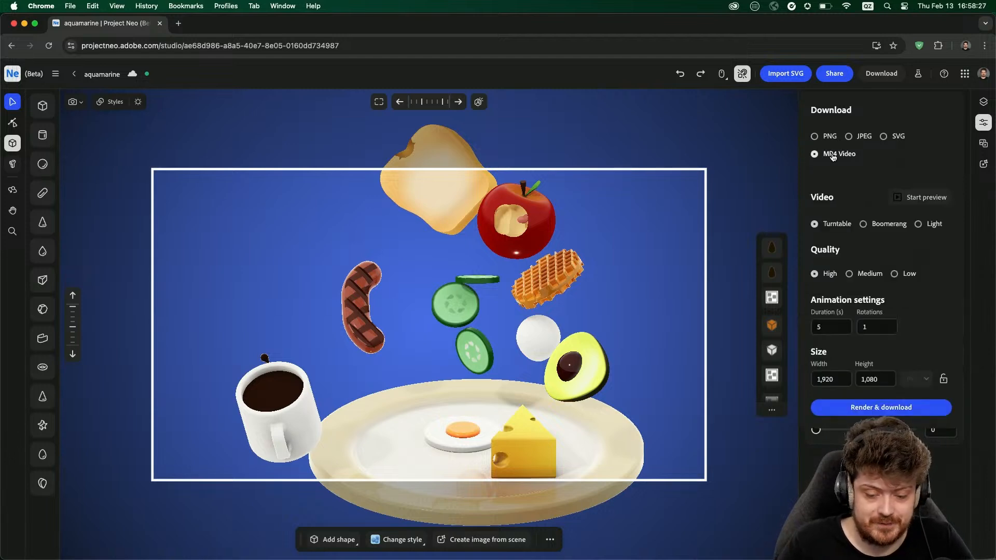
click(917, 198)
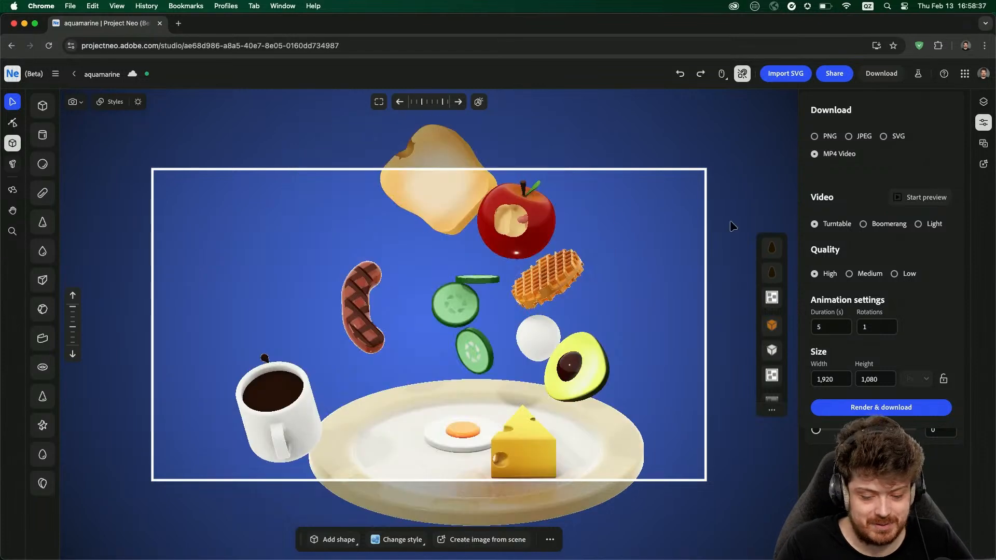
click(929, 197)
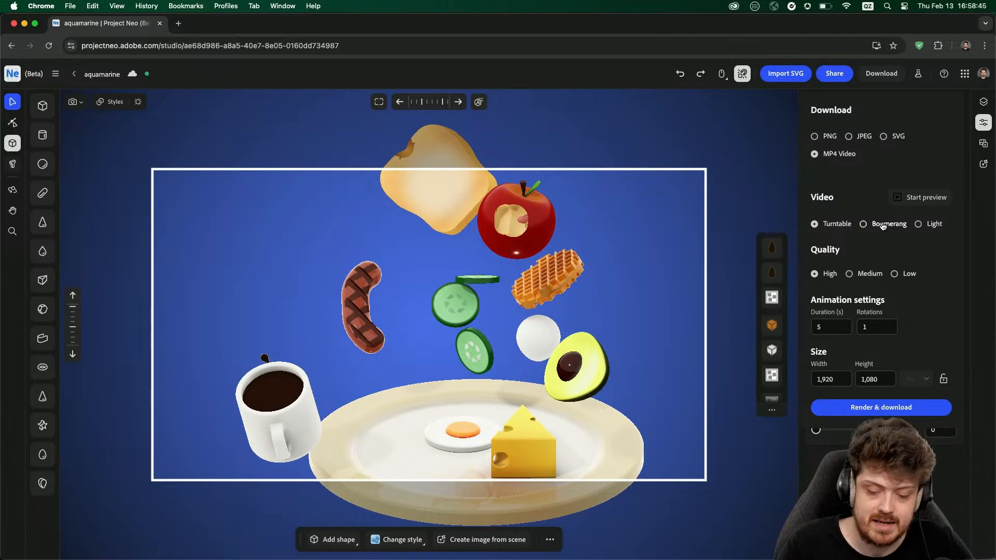
click(929, 197)
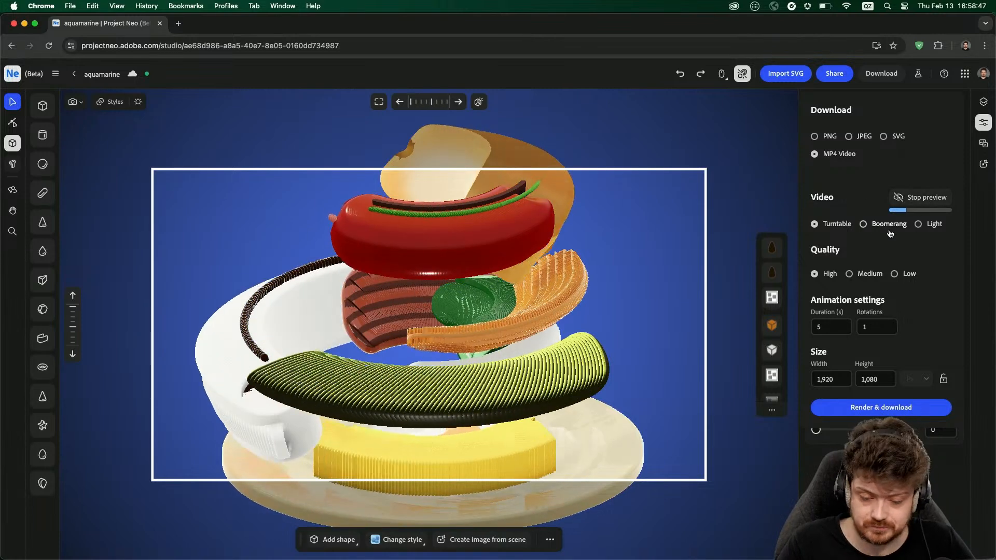
- Preview the Boomerang and Light video animations of the scene
click(863, 224)
click(915, 198)
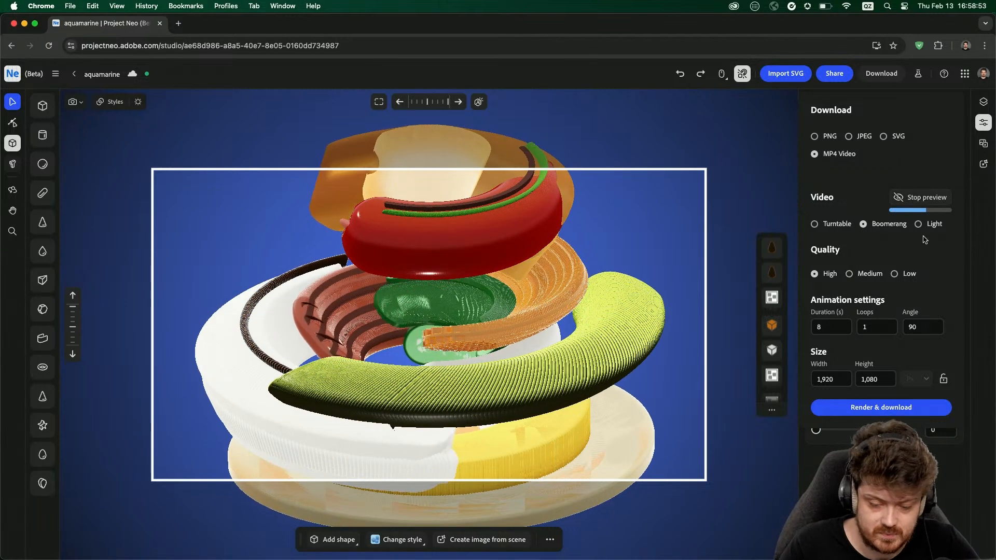
click(814, 224)
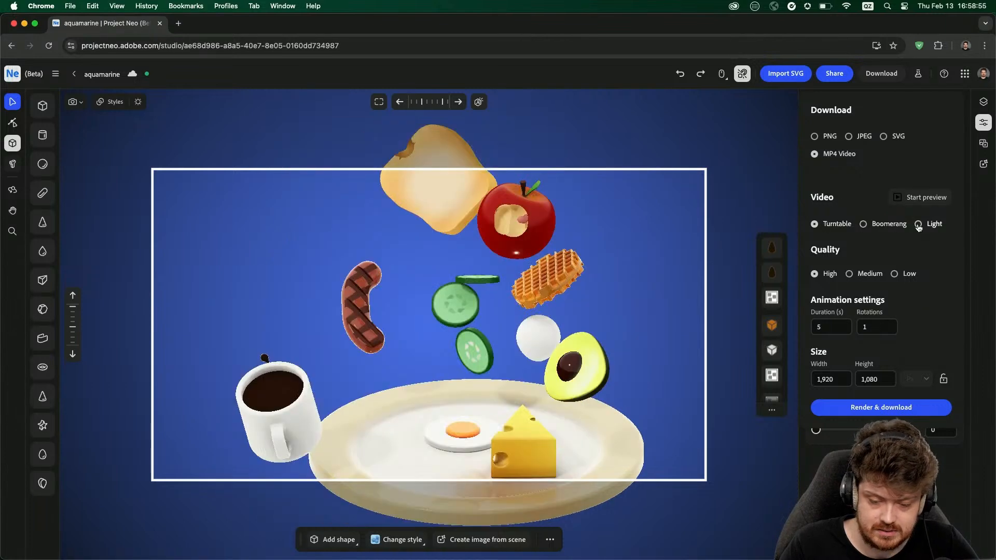
click(926, 198)
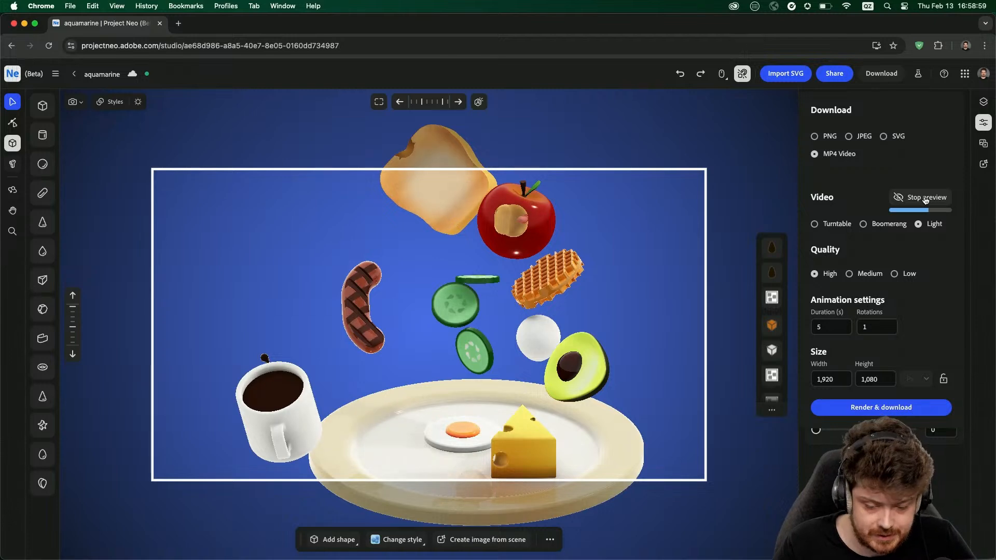
- Set the video animation to Turntable and render and download the scene as an MP4
click(828, 226)
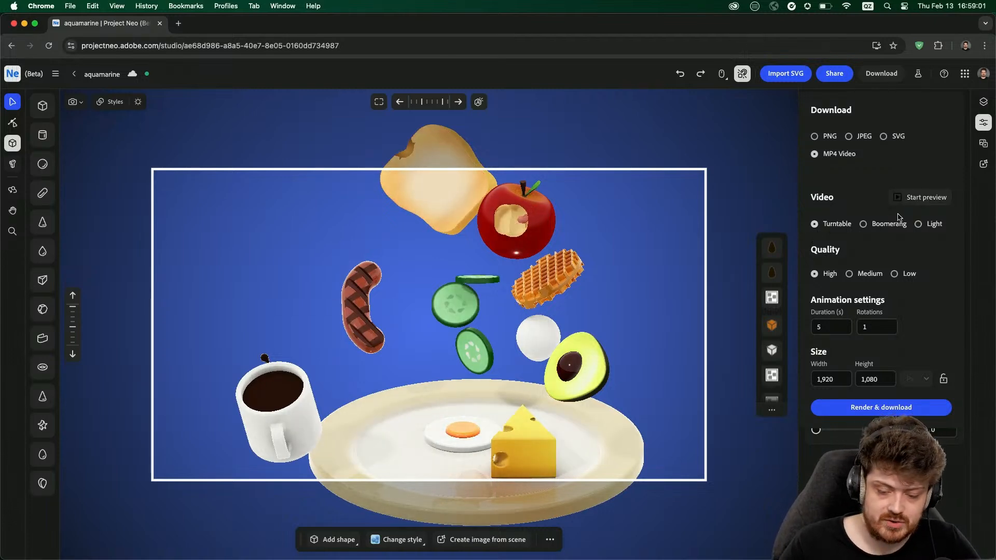
click(877, 414)
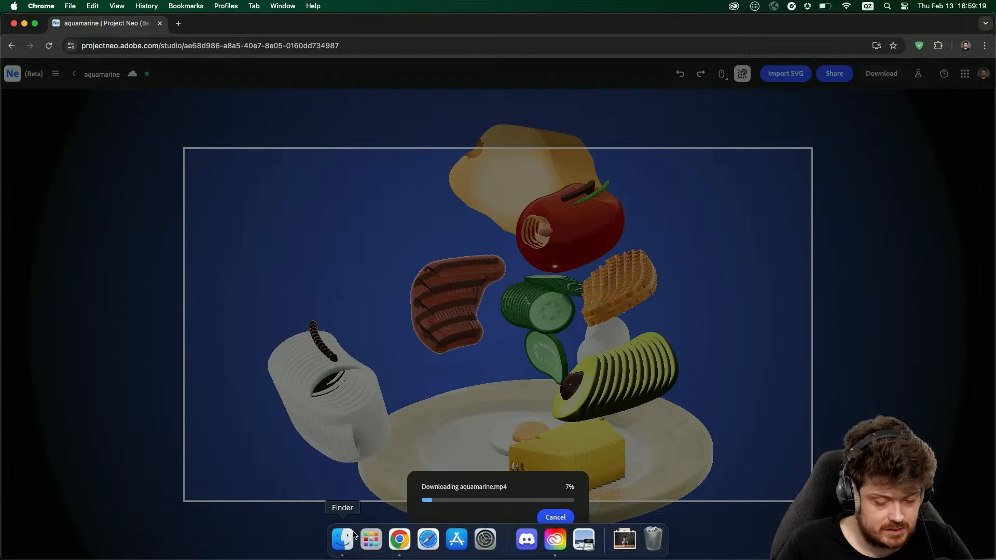
- Switch to Finder, look through the files in the Downloads folder, and return to the browser
click(344, 539)
scroll(402, 262, up, 15)
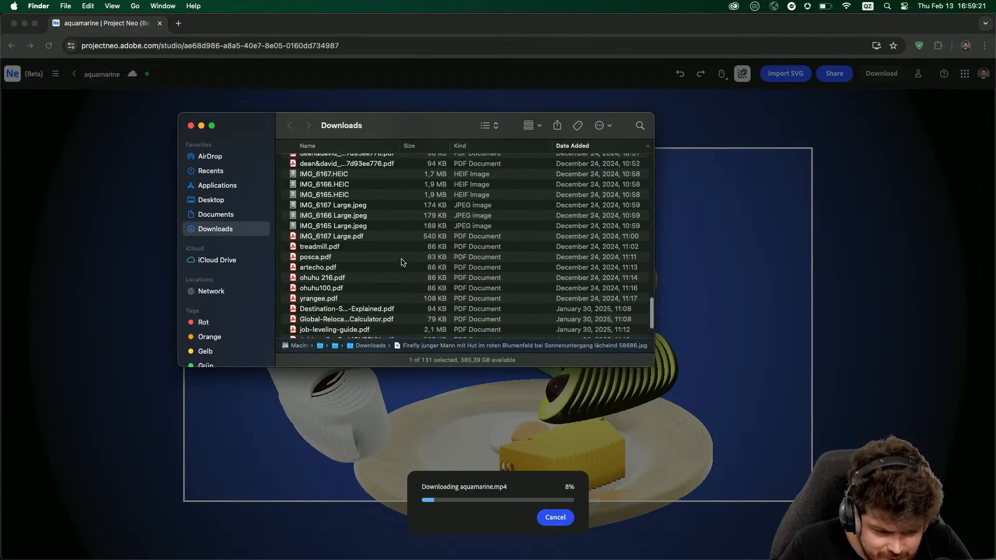
scroll(402, 263, up, 1)
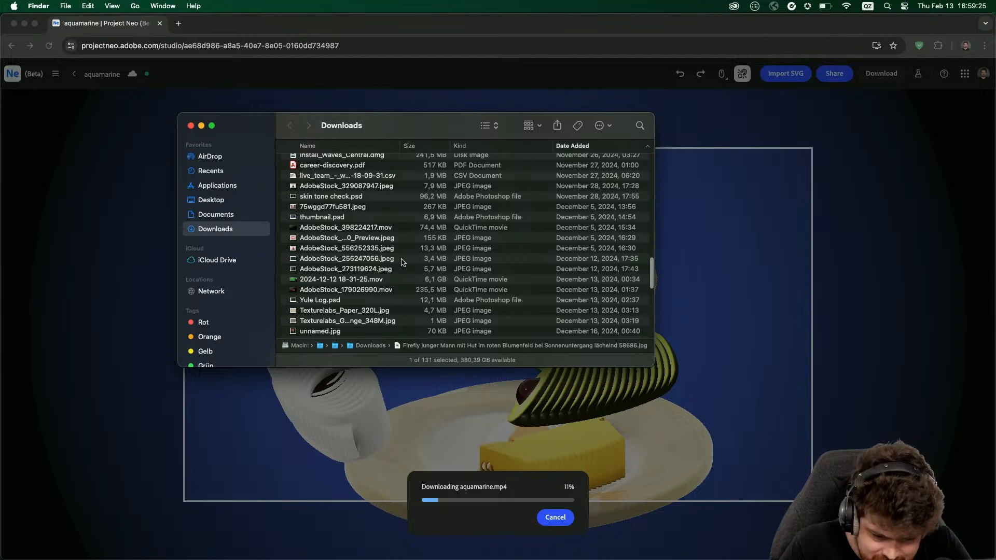
scroll(402, 263, up, 3)
scroll(402, 263, down, 3)
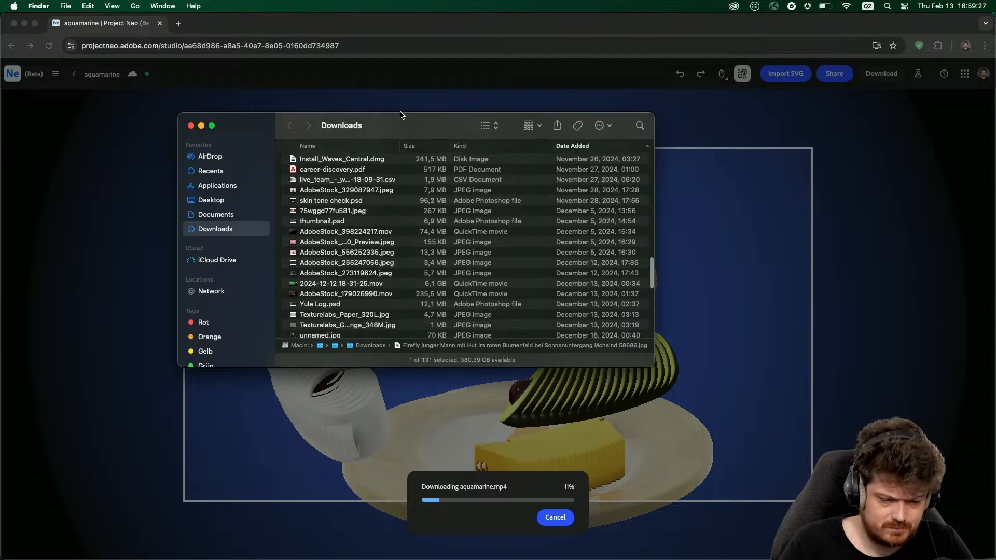
click(386, 20)
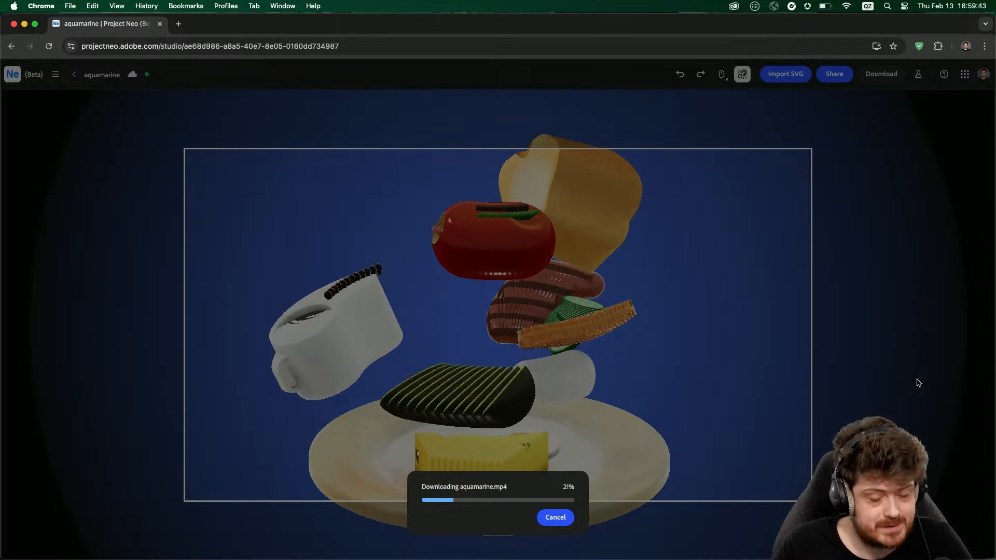
- Launch Adobe Illustrator and dismiss the What's new introduction
key(super+space)
text(a)
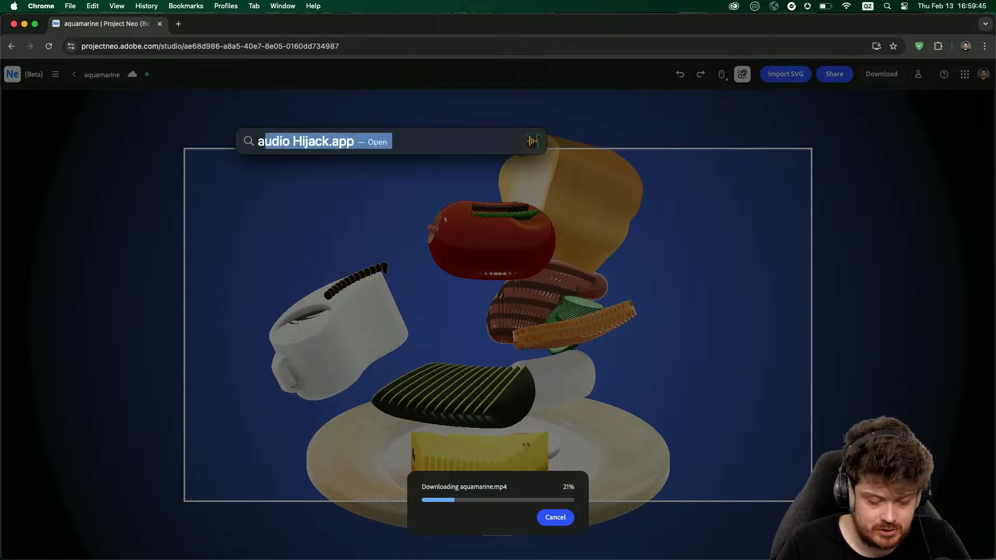
key(BackSpace)
text(ill)
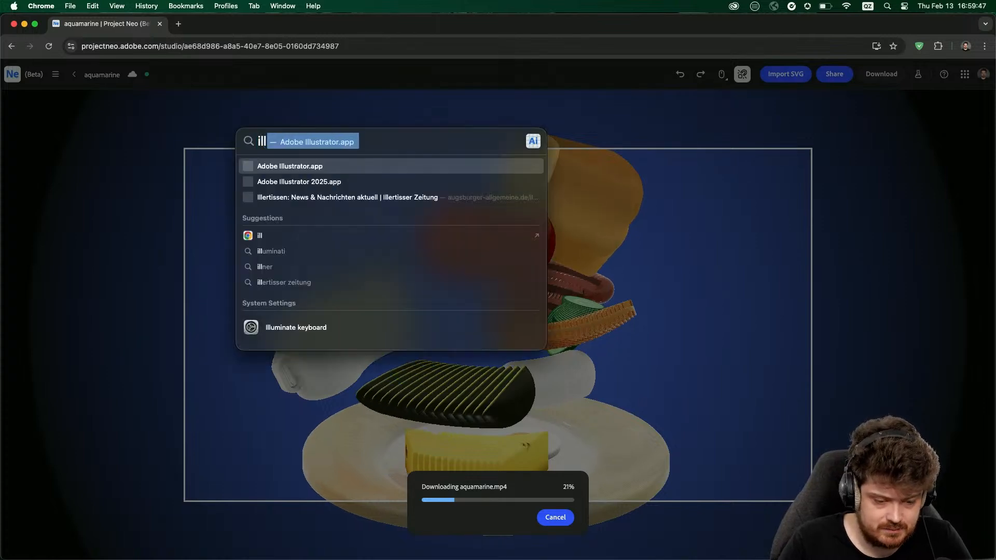
key(Return)
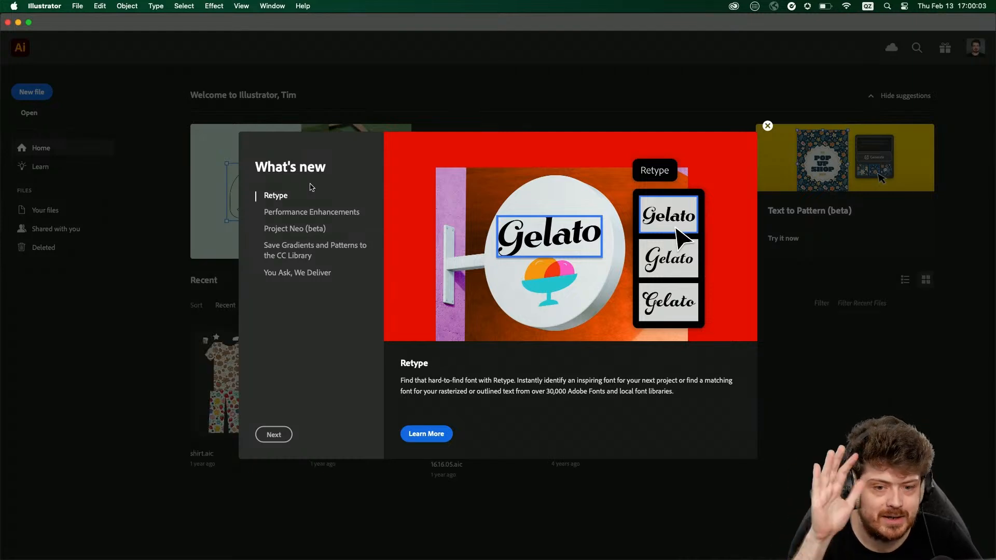
click(767, 126)
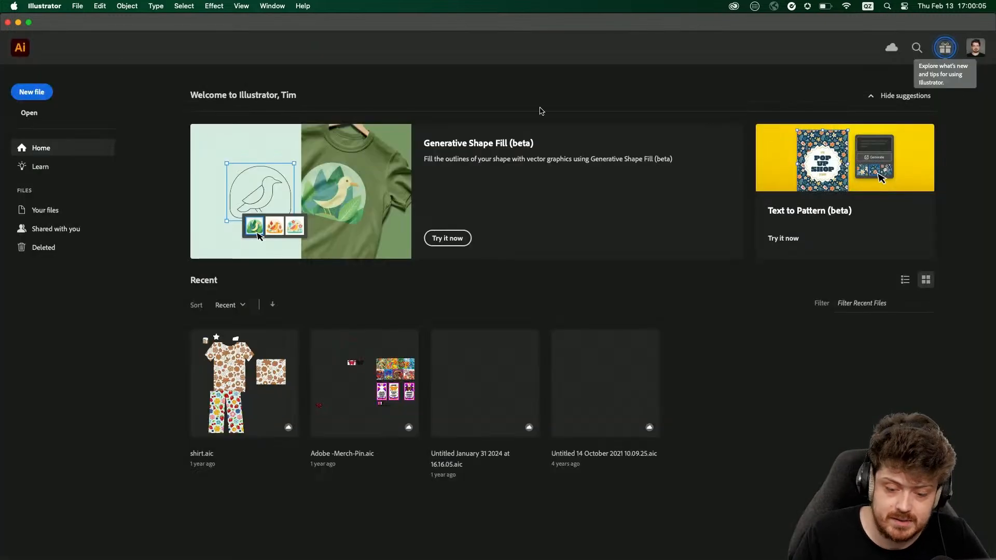
- Create a new document from the Web-Large preset, 1920 x 1080 px
click(32, 92)
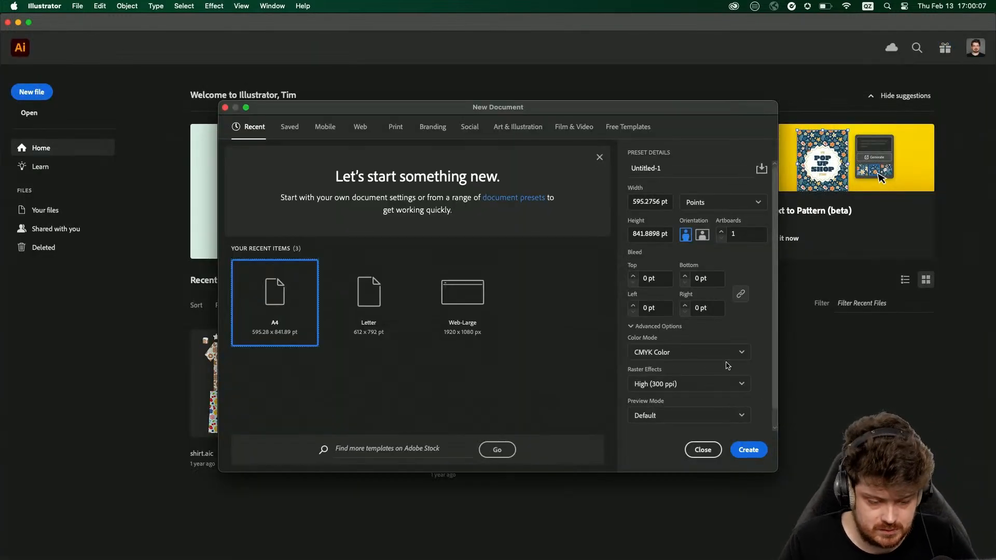
click(491, 326)
click(749, 450)
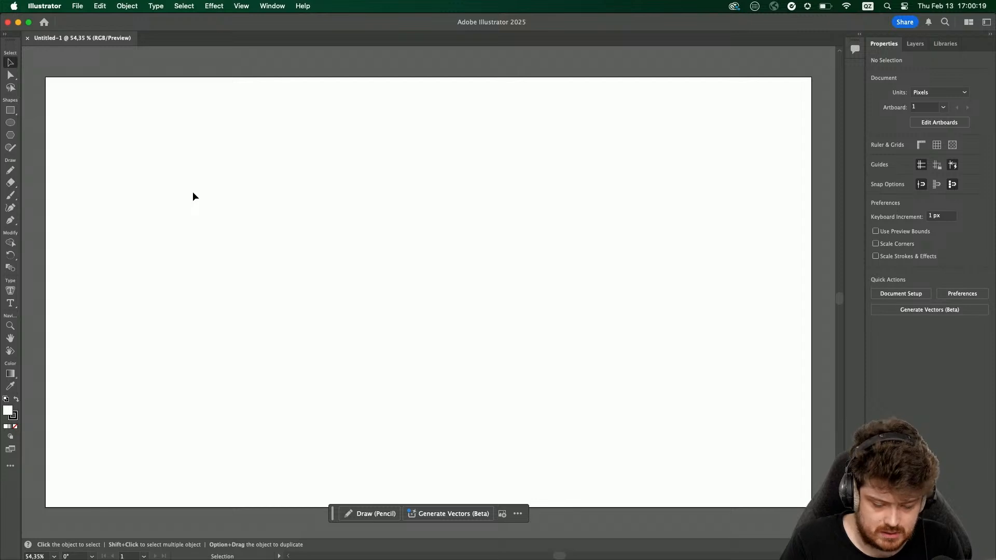
- Draw a closed, rounded shape with the Pen tool on the artboard and enlarge it to about 654 x 465 px
key(p)
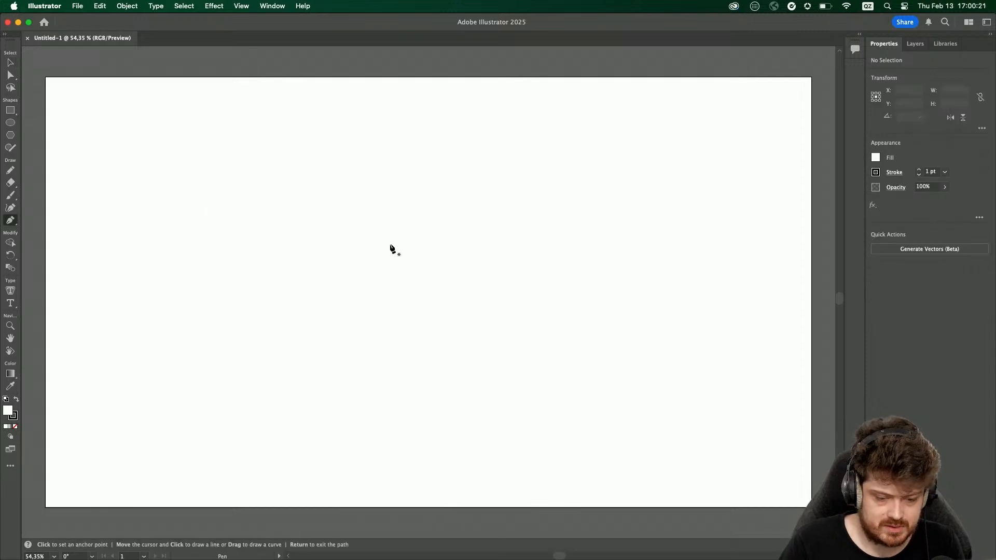
drag(289, 254, 289, 235)
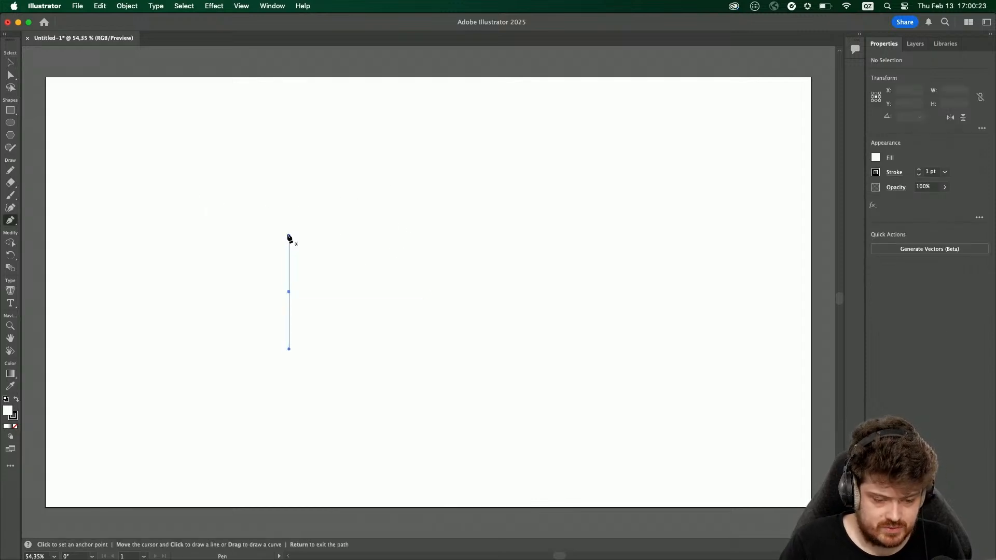
drag(393, 176, 472, 176)
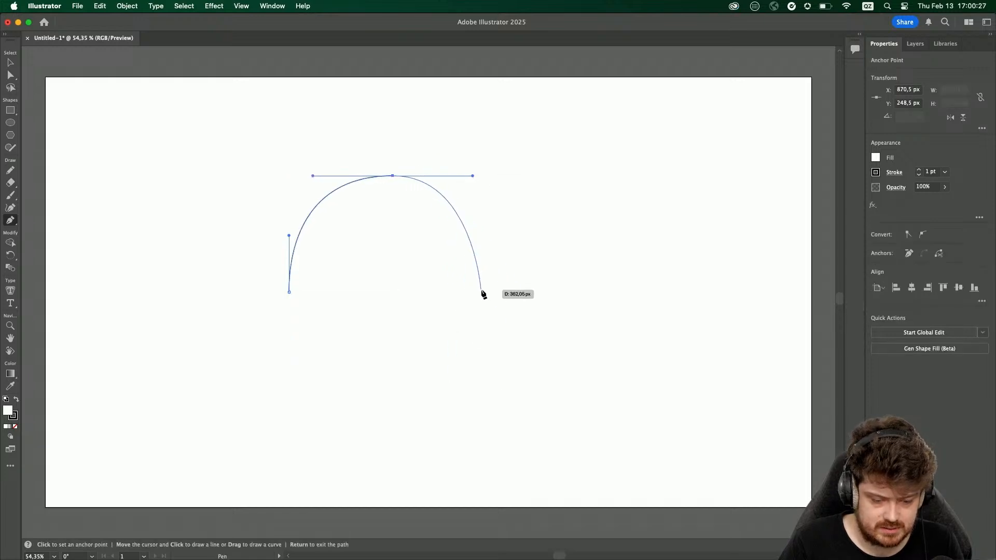
shift+drag(494, 278, 481, 336)
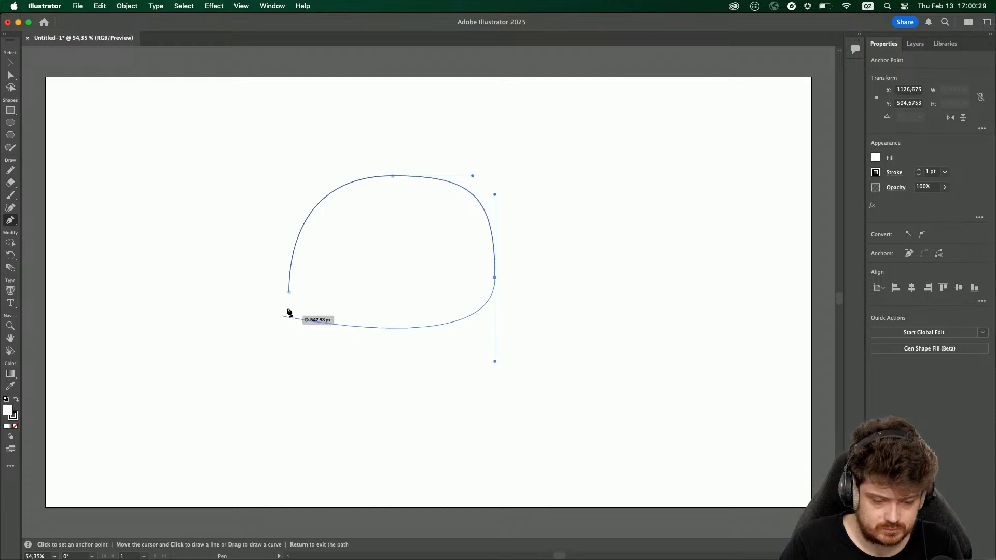
click(289, 291)
key(v)
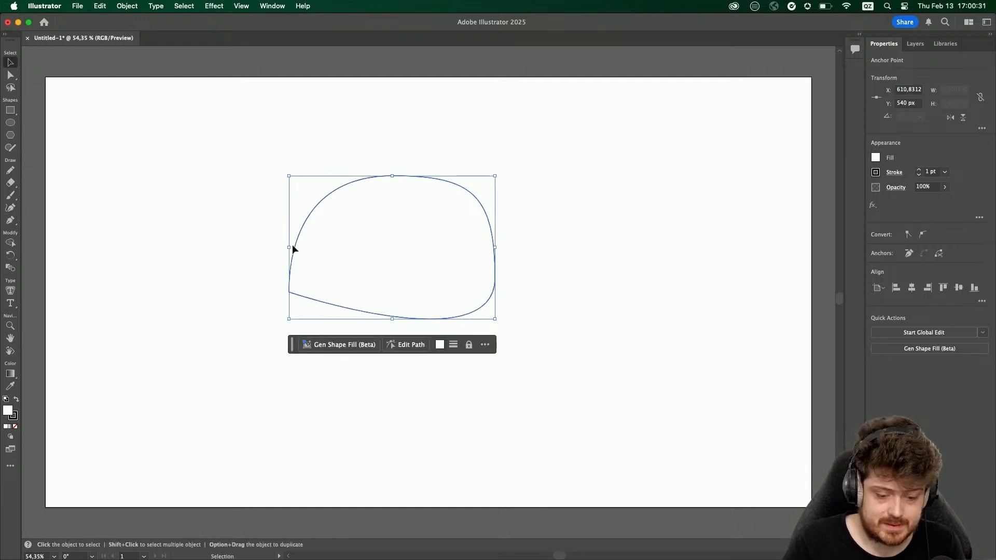
drag(498, 175, 550, 134)
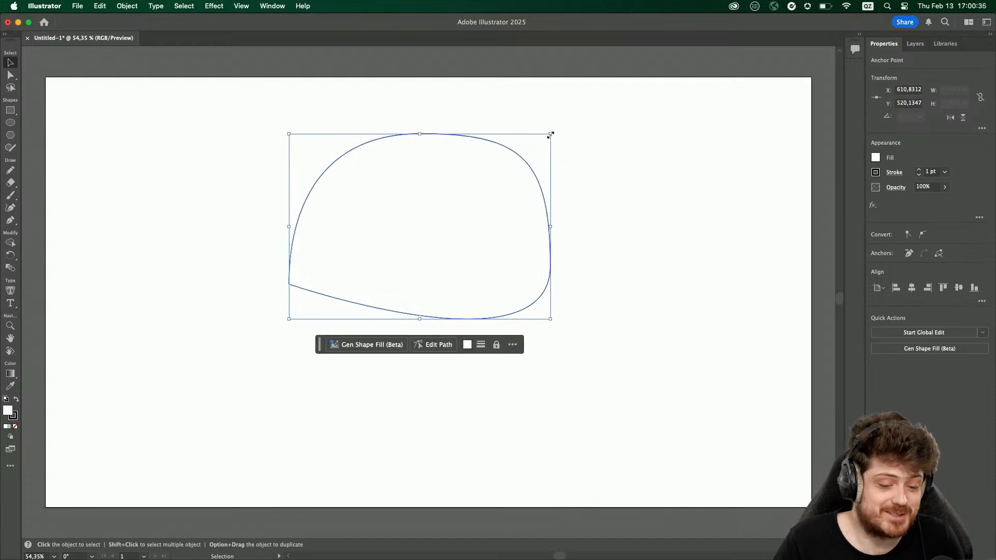
click(650, 176)
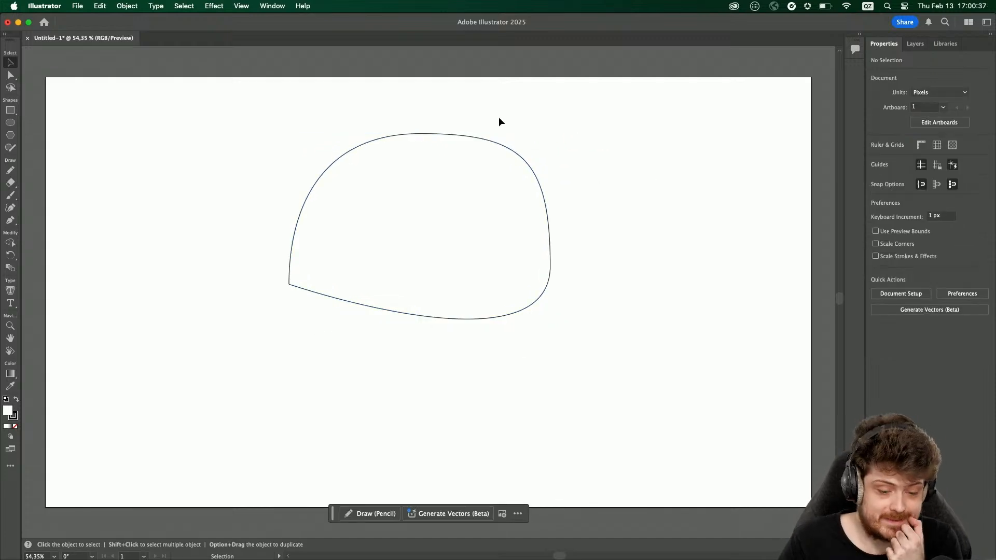
- Export the drawn shape as an SVG named "greatest shape ever" to the Desktop, keeping the default SVG options
click(414, 134)
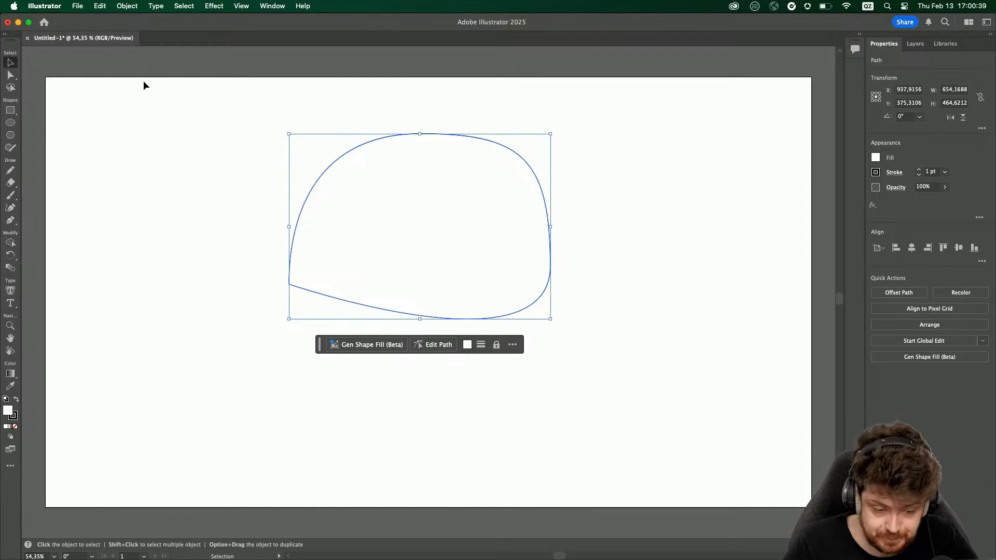
click(81, 8)
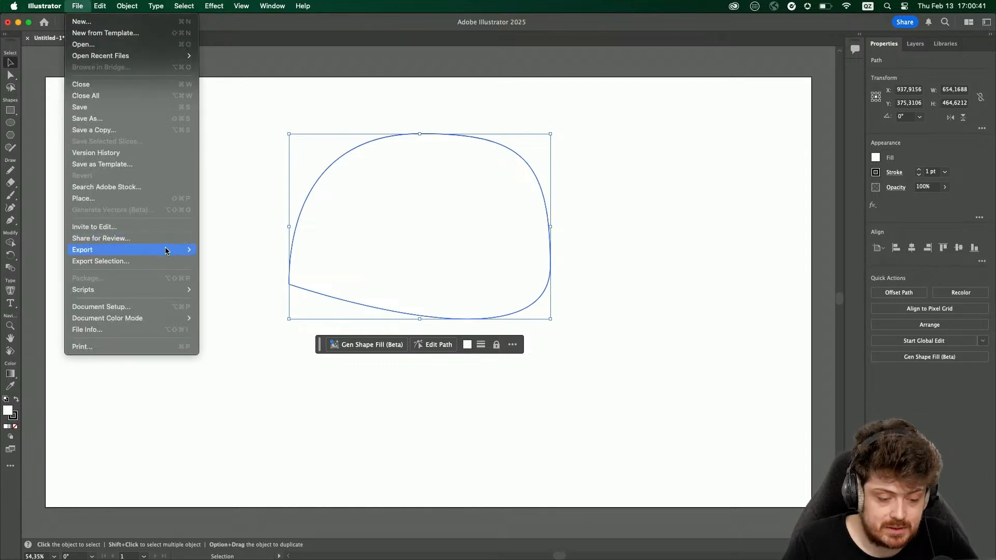
mouse_move(166, 251)
click(221, 261)
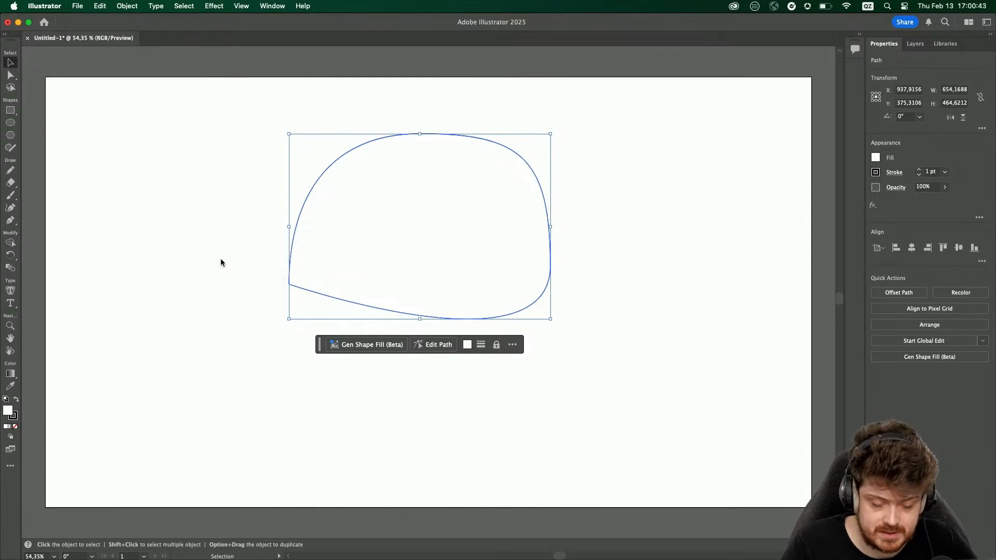
click(507, 190)
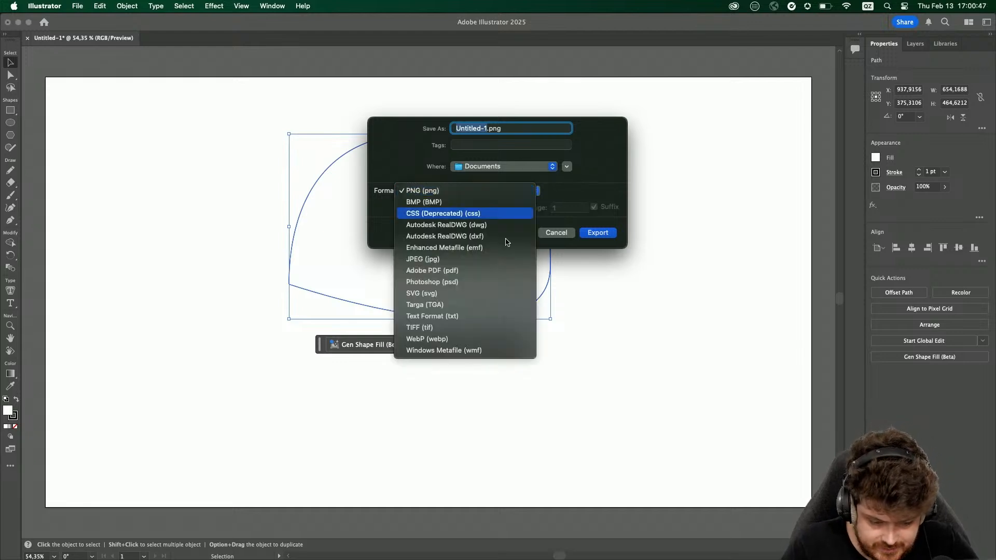
click(460, 292)
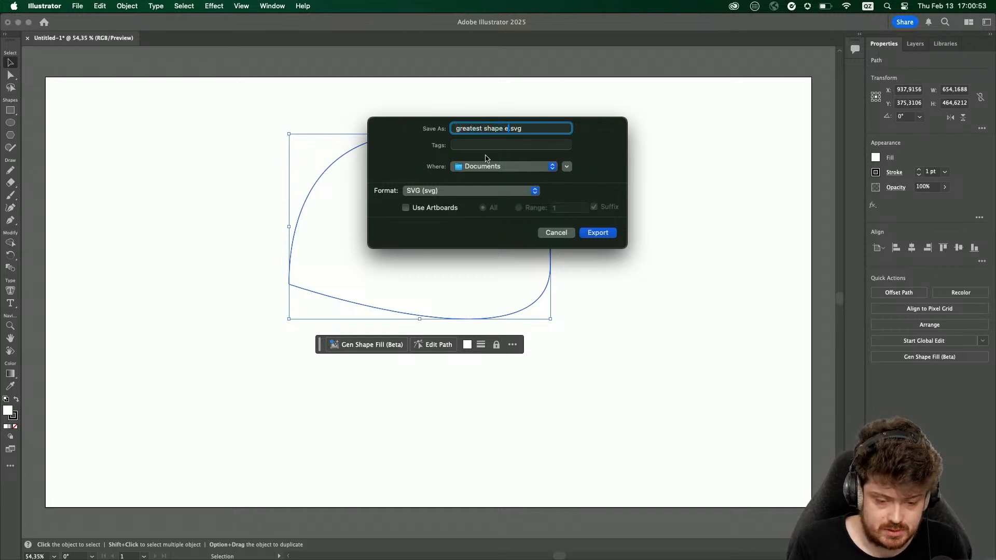
click(552, 167)
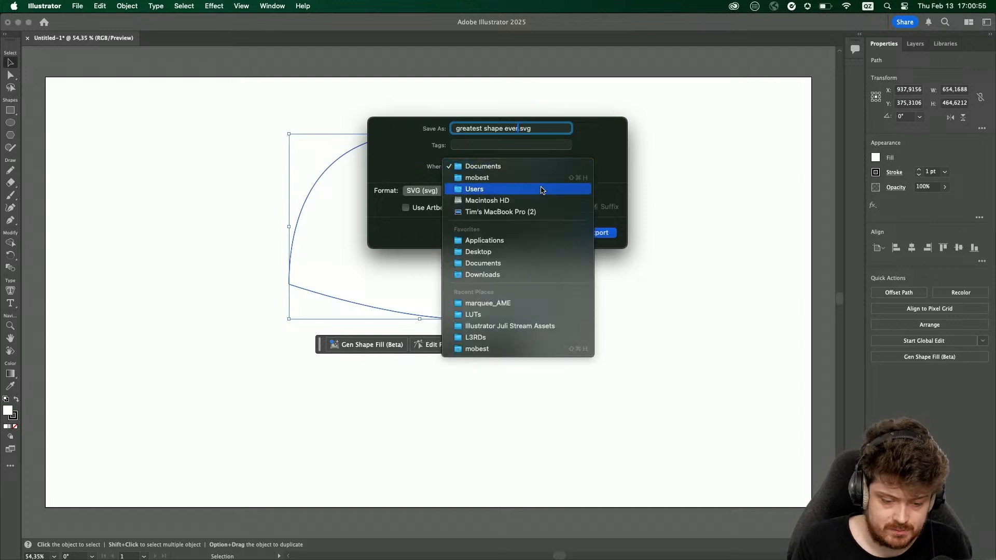
click(467, 251)
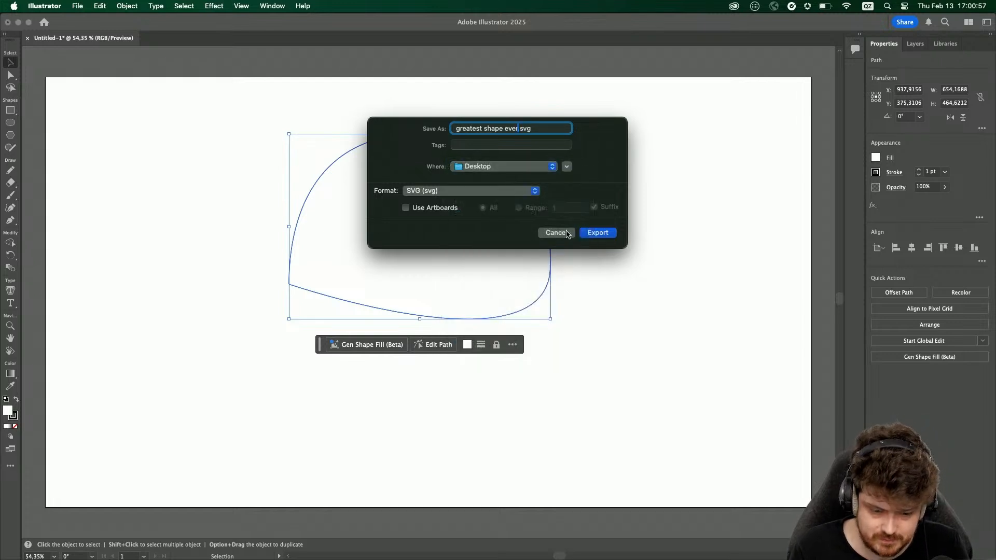
click(596, 233)
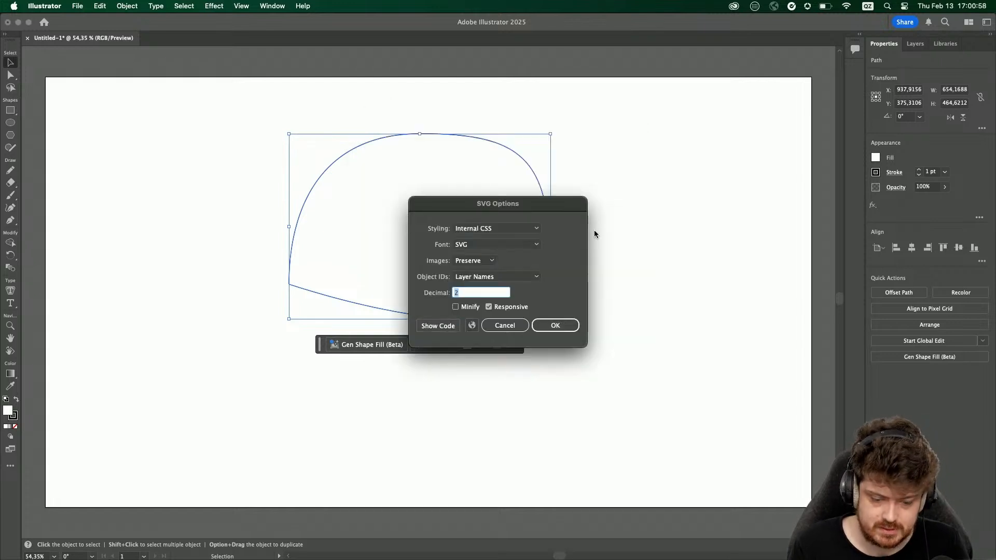
click(568, 325)
key(a)
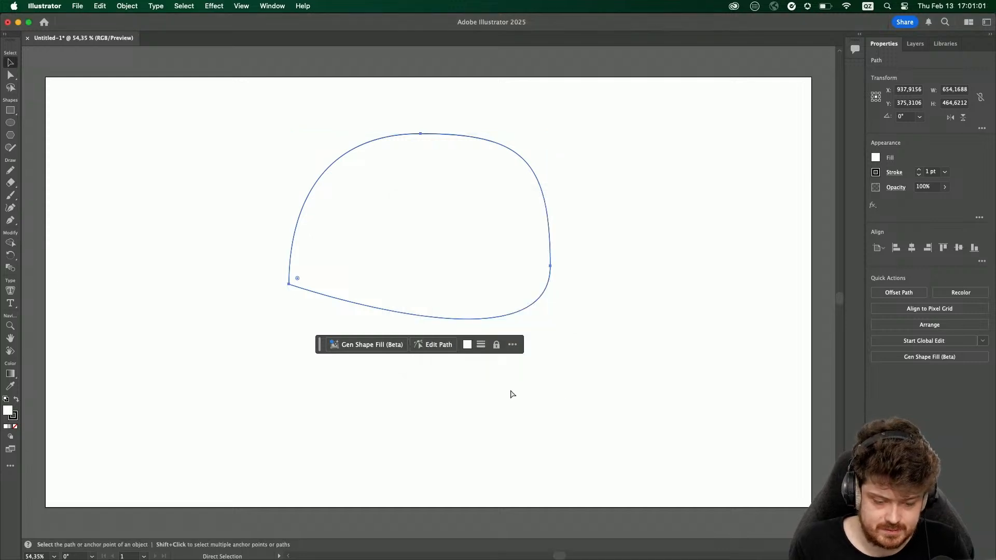
- Switch to Chrome, open Project Neo in a new tab, and create a new project
key(super+Tab)
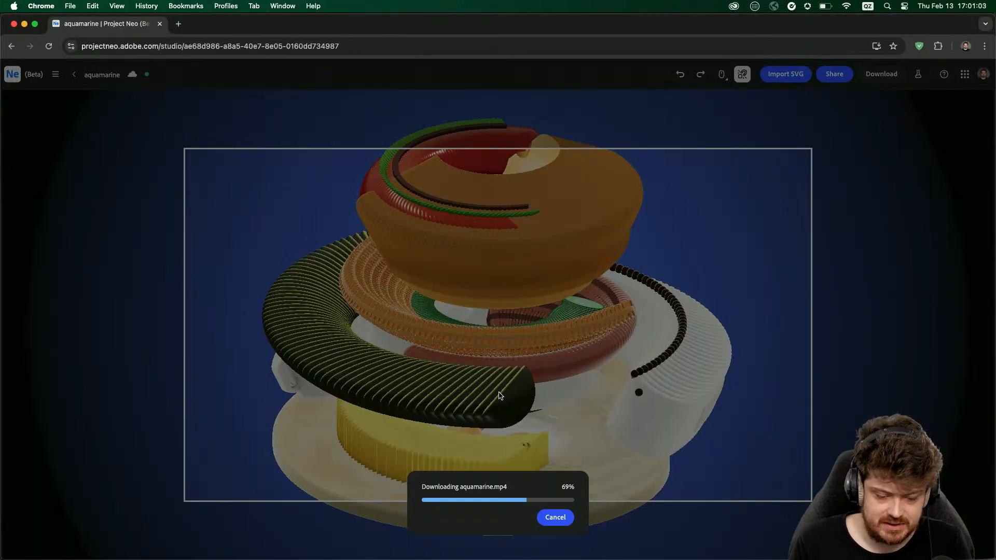
click(178, 24)
text(pr)
key(Return)
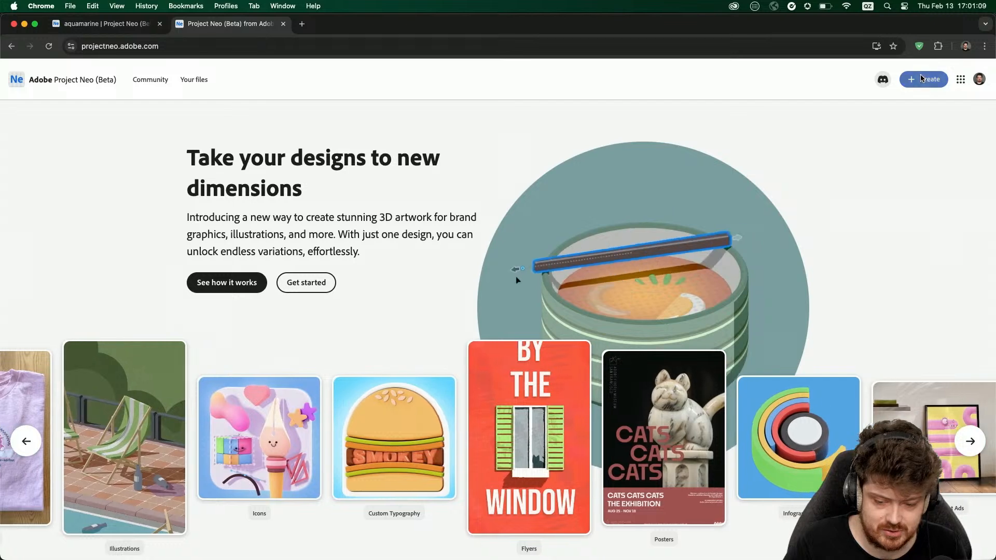
click(921, 78)
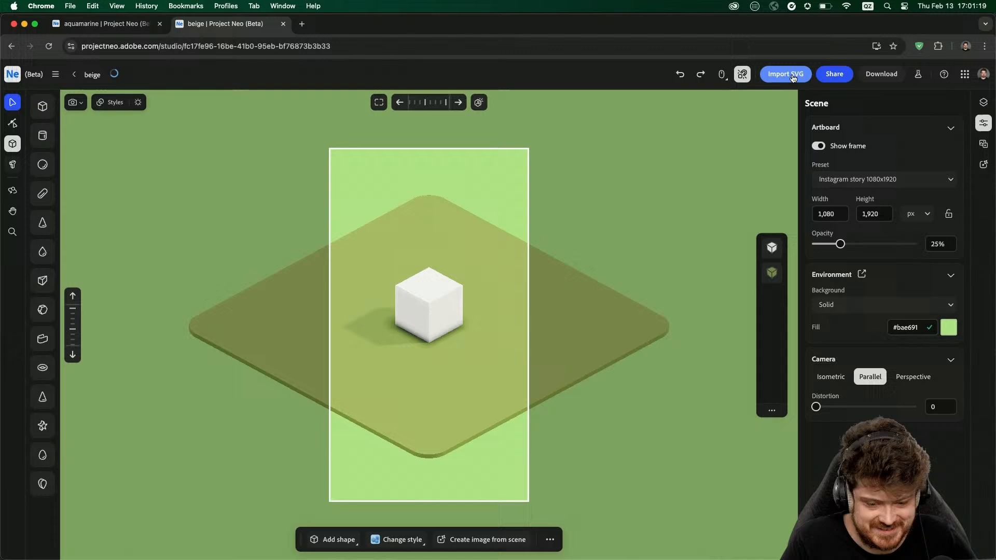
- Import "greatest shape ever.svg" from the Desktop into the new scene
click(792, 77)
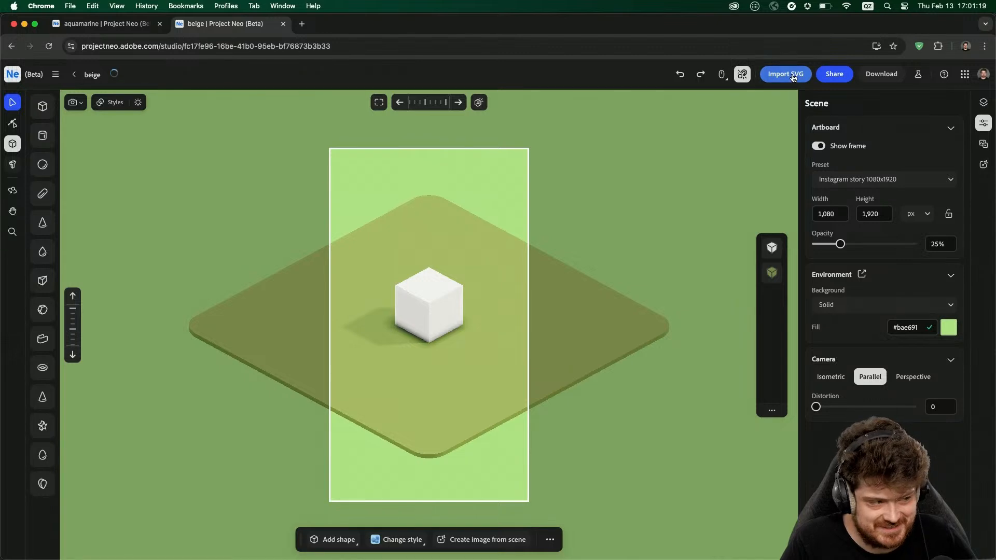
click(324, 224)
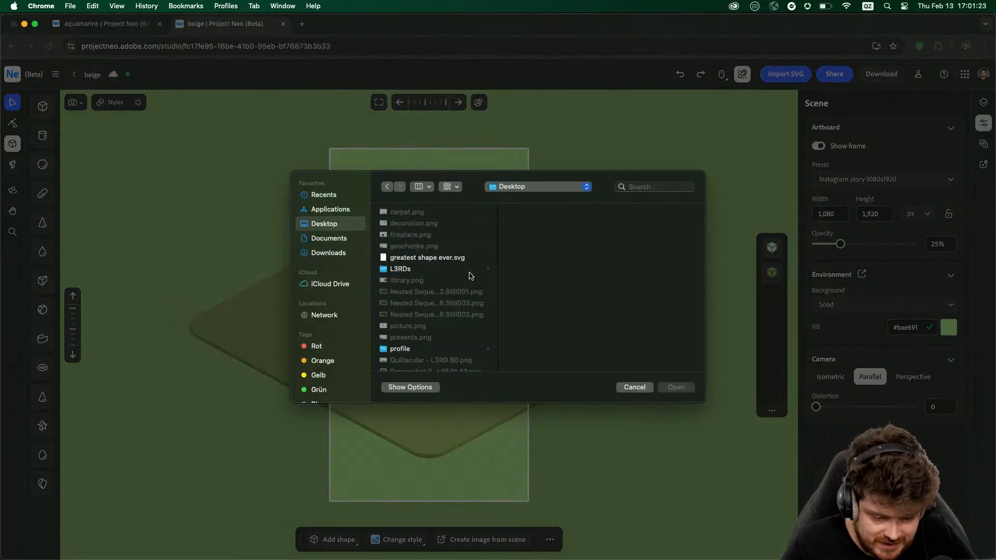
click(449, 259)
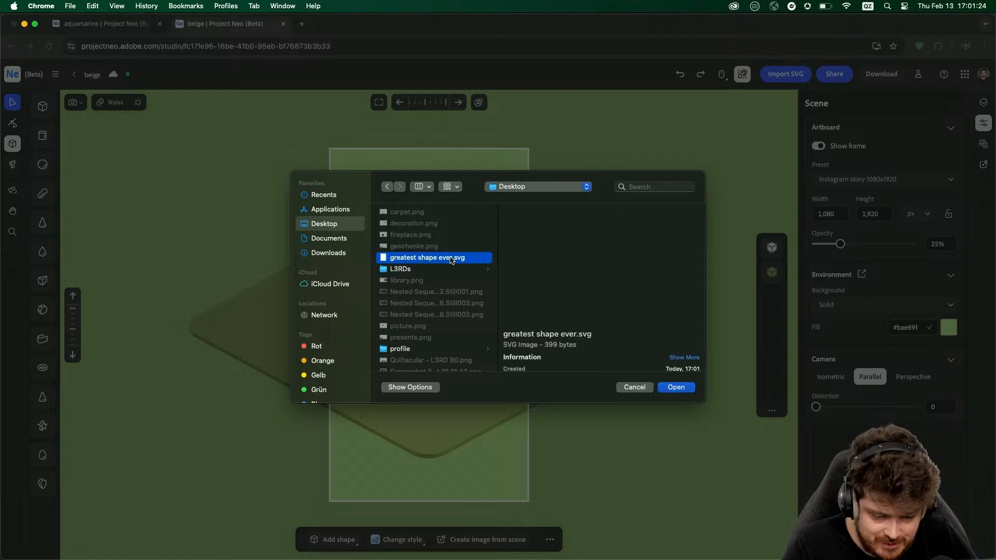
click(684, 388)
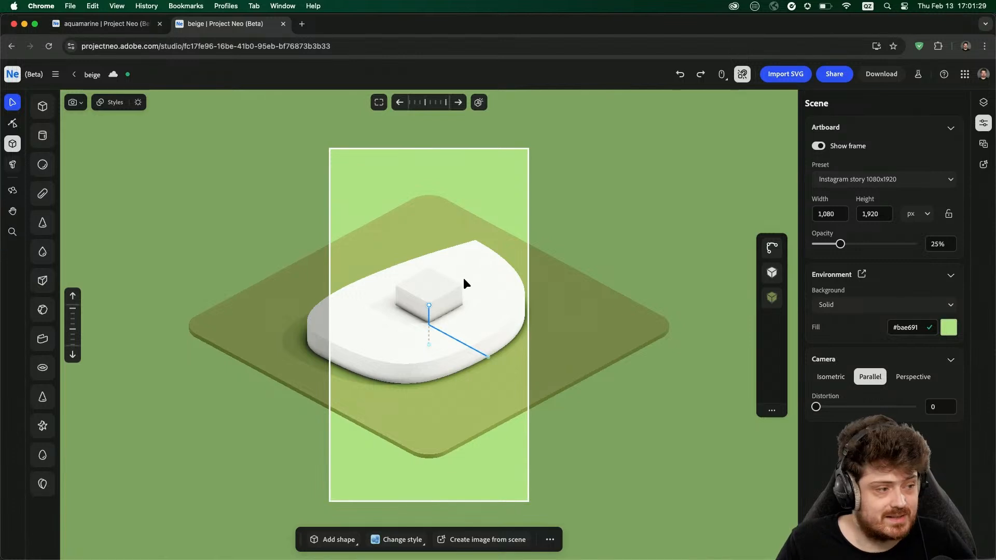
- Delete the default cube in the middle of the imported shape and hide the artboard frame
right_drag(452, 374, 493, 367)
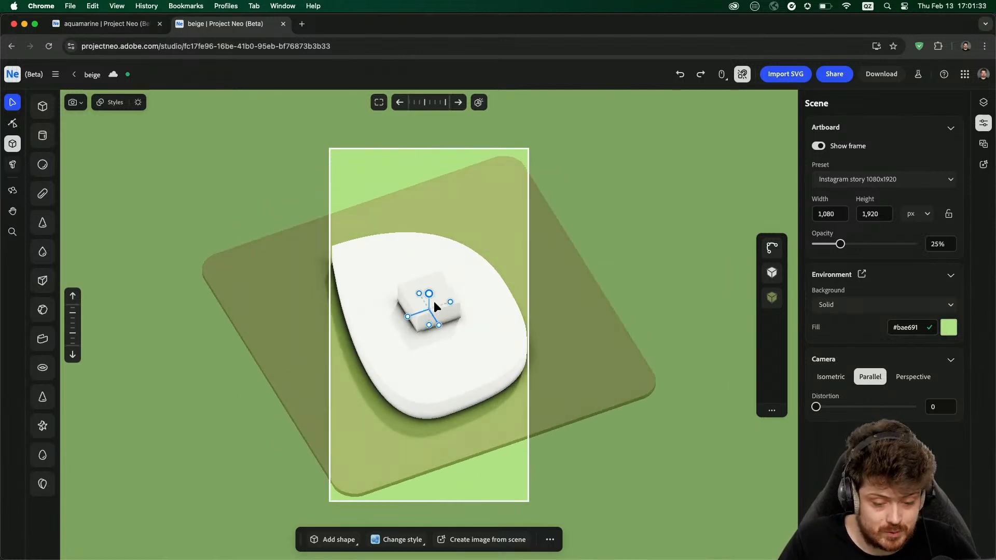
click(436, 306)
key(BackSpace)
right_drag(434, 349, 463, 350)
click(820, 146)
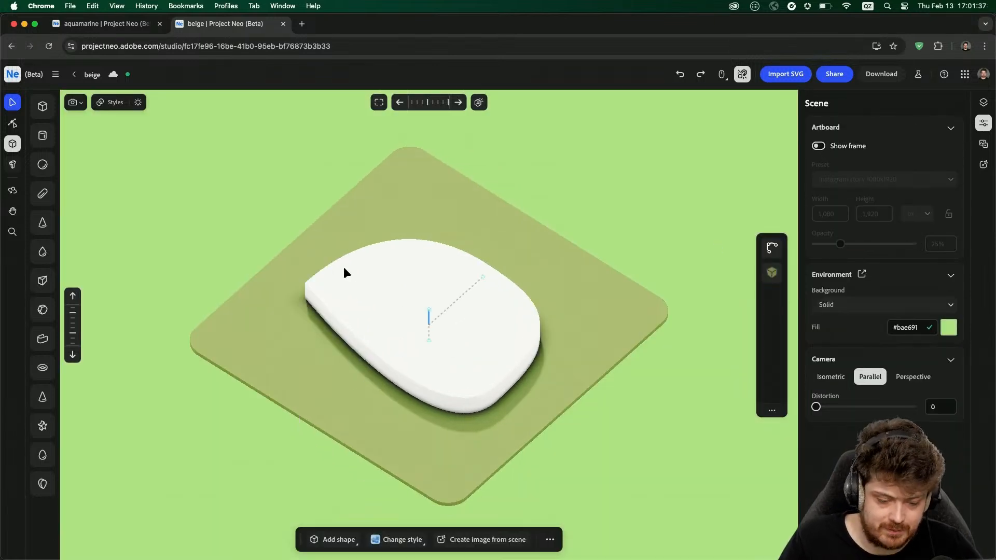
- Delete the green ground plate beneath the imported shape
scroll(390, 296, up, 5)
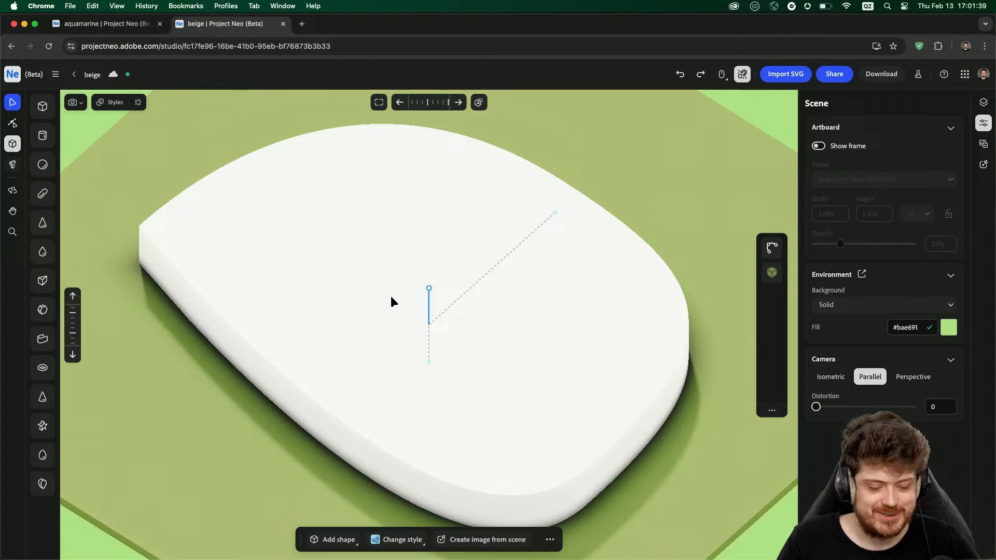
click(391, 297)
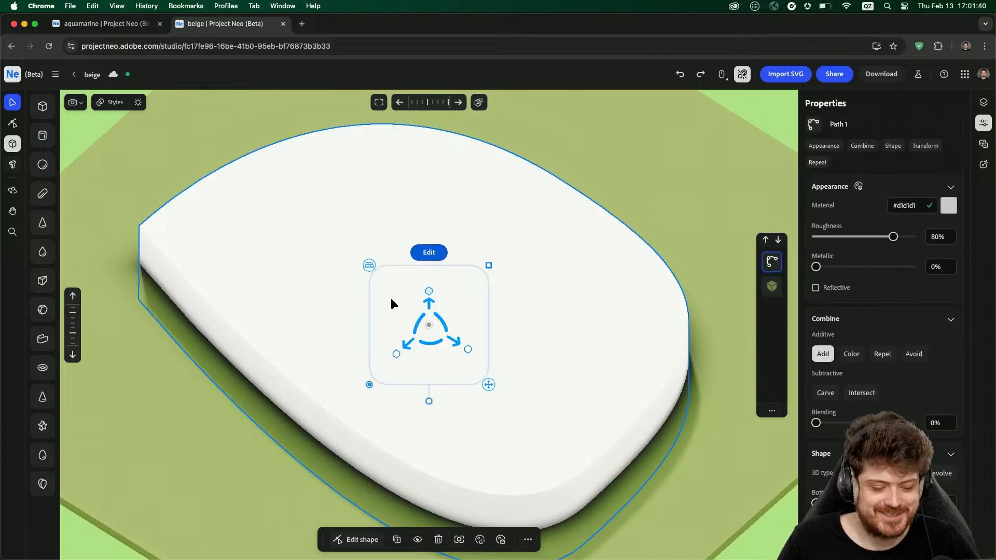
click(736, 188)
scroll(696, 190, down, 3)
scroll(691, 195, down, 4)
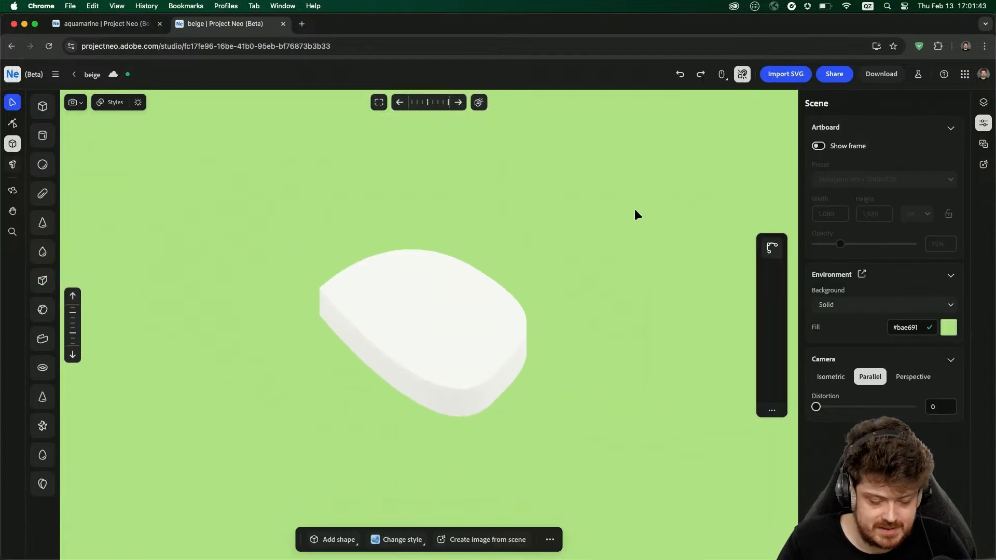
- Place a 3D text object on the imported shape's upper face and select it
click(13, 164)
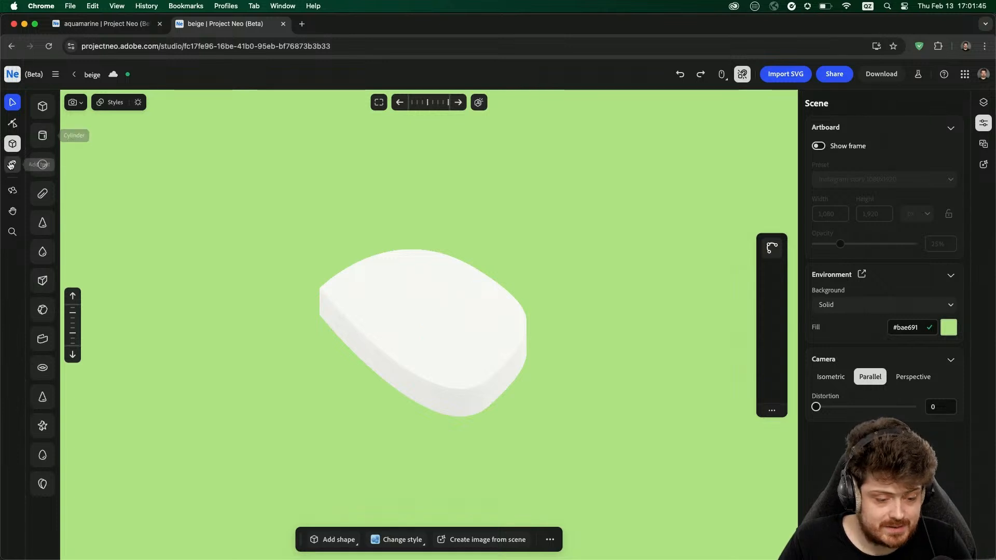
click(421, 321)
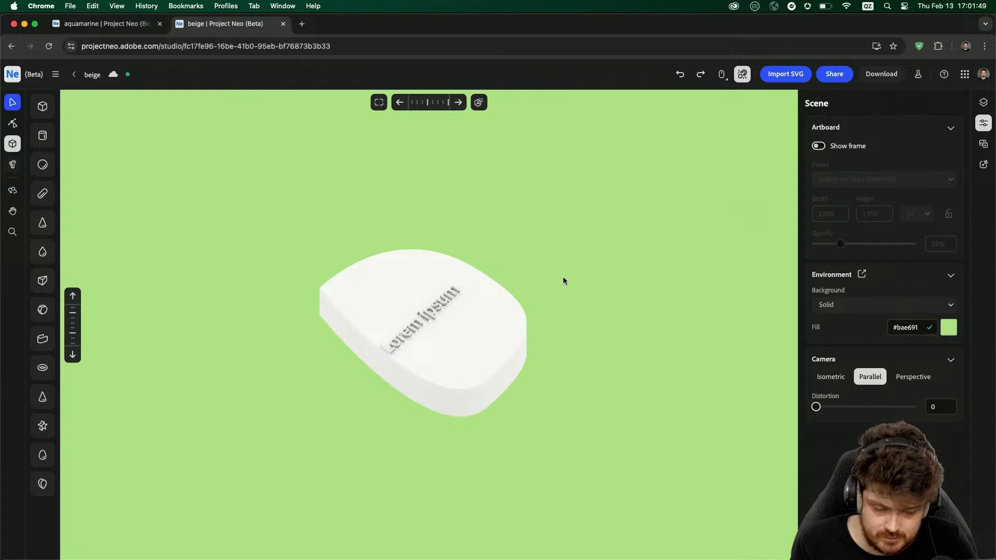
key(v)
click(438, 309)
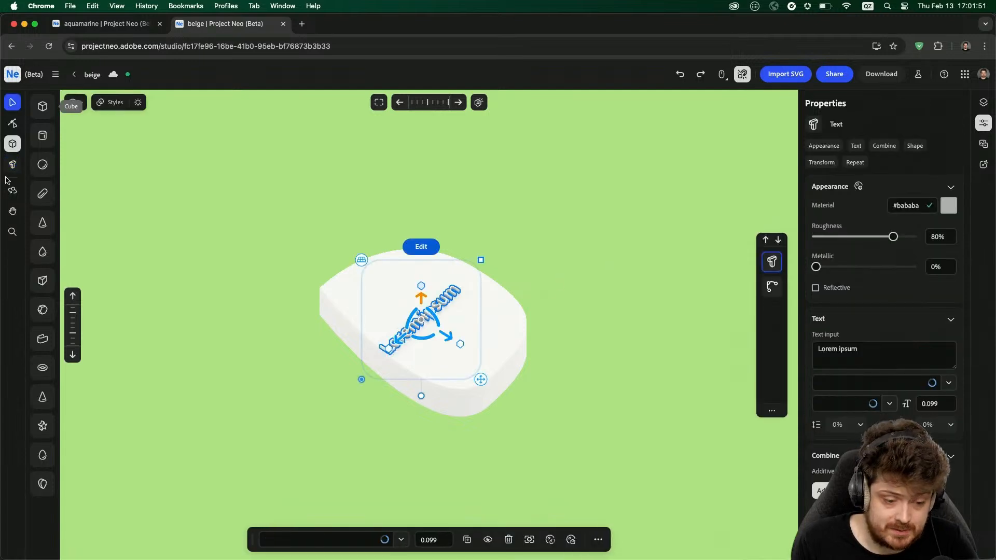
- Replace the placeholder wording of the text object with "TTTV"
double_click(874, 349)
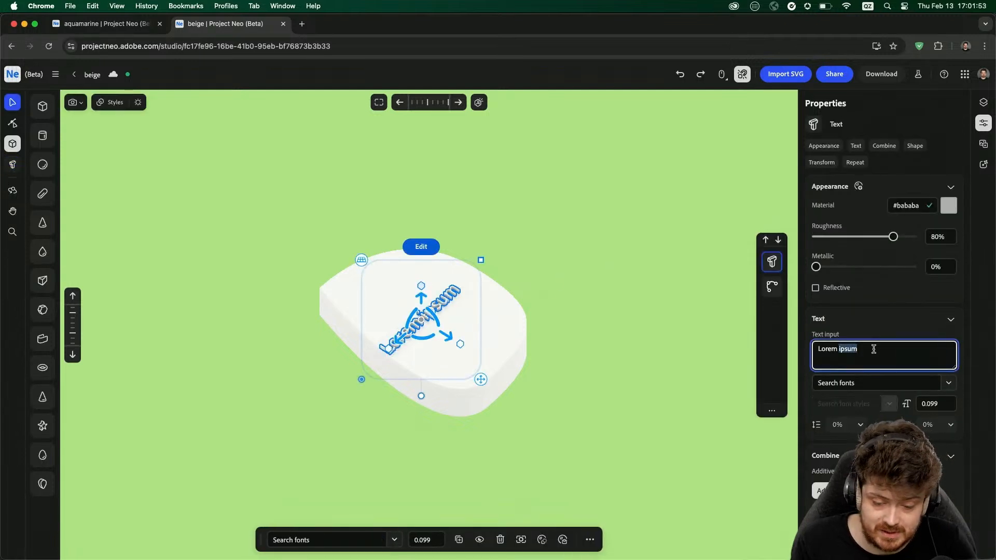
key(BackSpace)
key(BackSpace)
key(BackSpace)
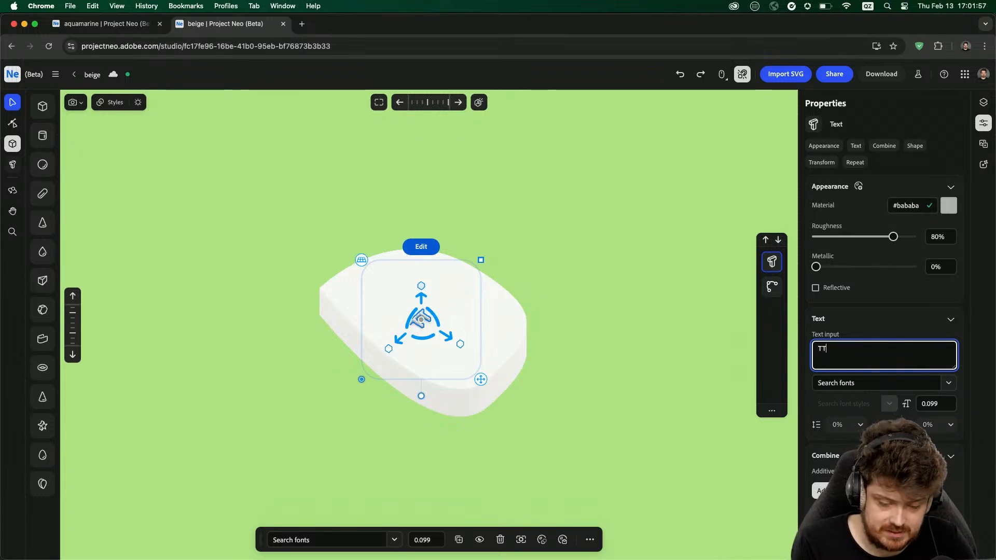
click(182, 213)
- Rotate the TTTV text to run along the shape's length and enlarge it to a text size of about 0.326
click(417, 323)
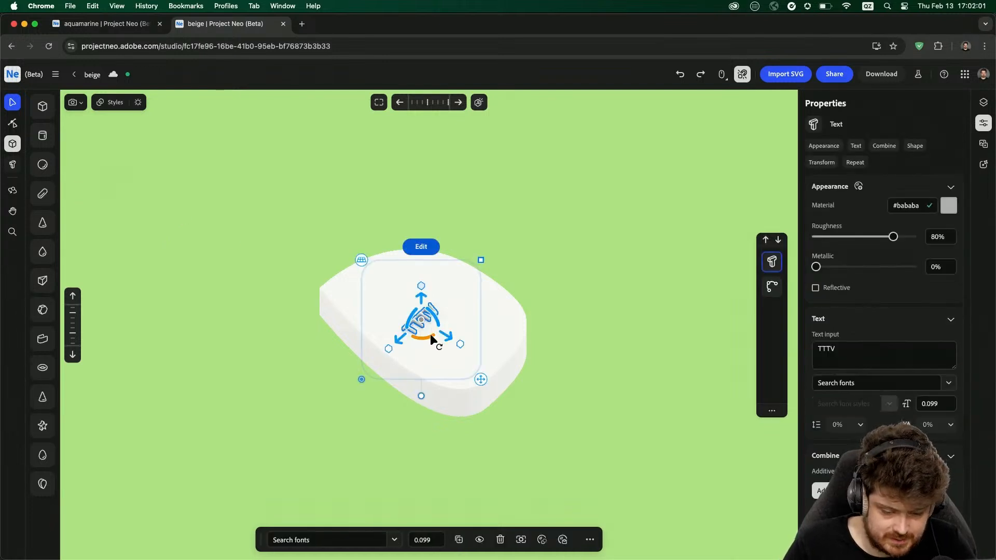
drag(431, 336, 408, 329)
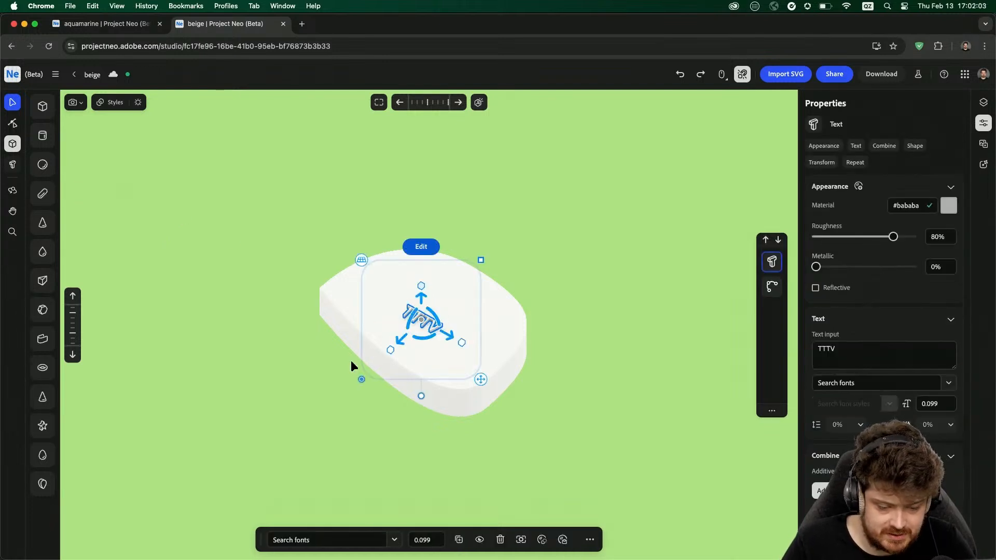
right_drag(297, 360, 342, 376)
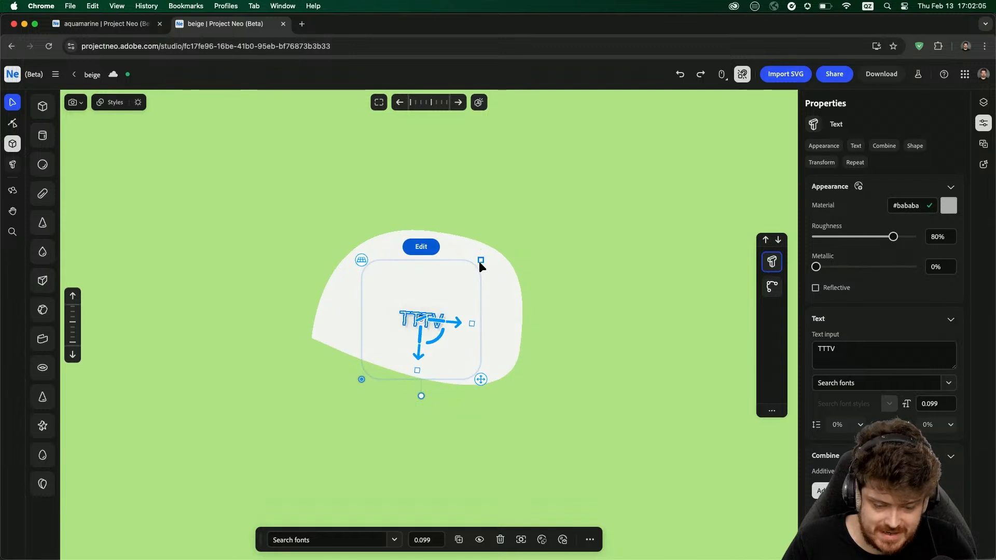
drag(480, 260, 534, 298)
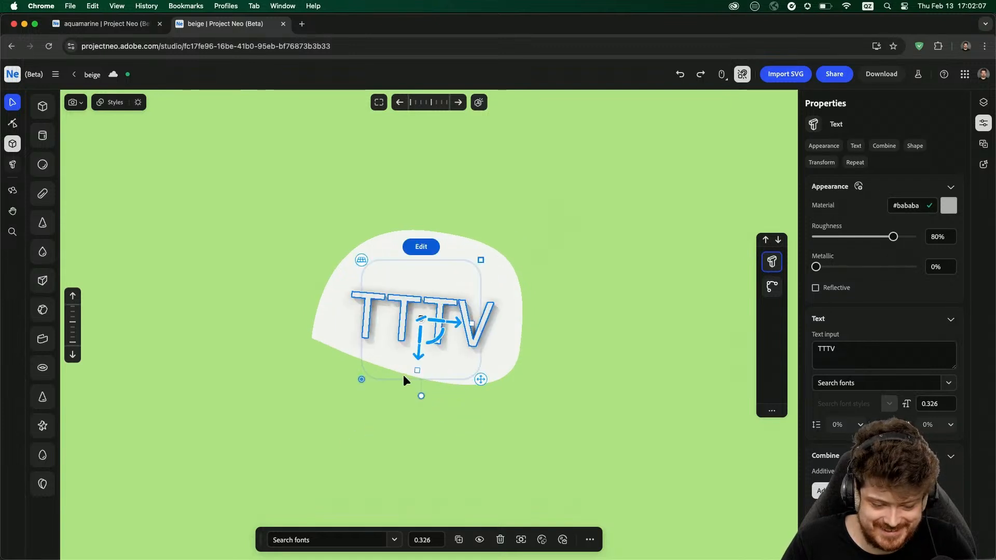
- Give the imported shape a red #ff0000 material with 100% metallic, Reflective enabled, and 0% roughness
click(412, 353)
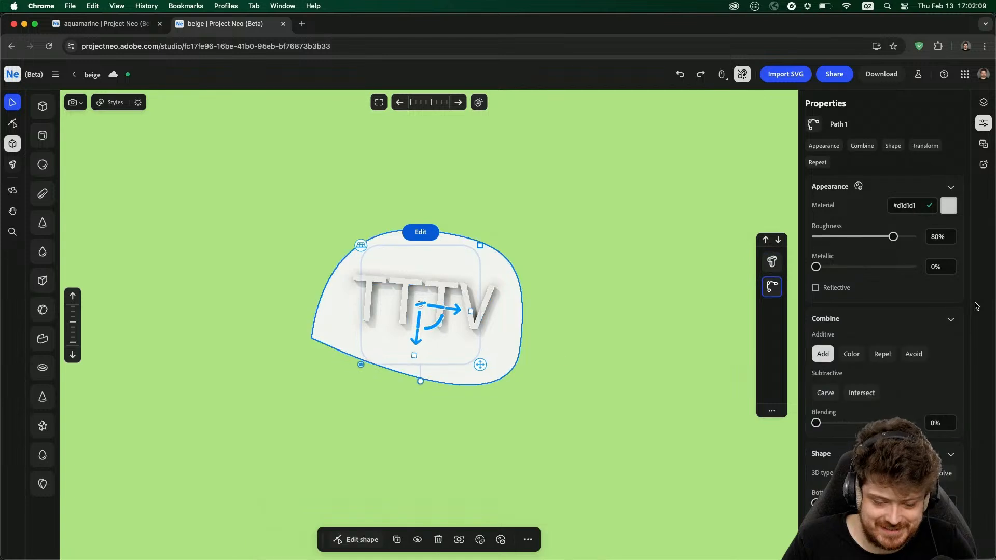
click(947, 207)
click(946, 287)
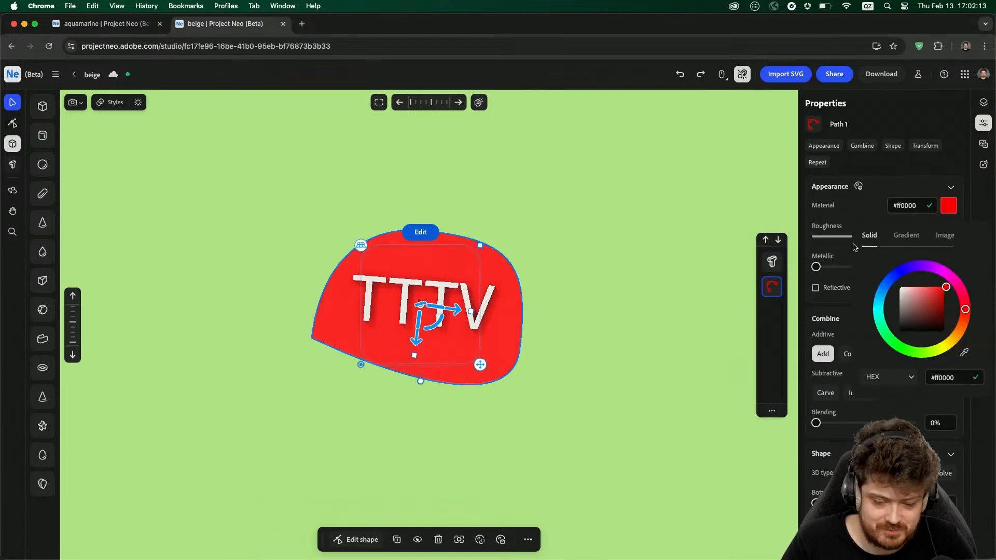
click(832, 260)
drag(817, 266, 936, 274)
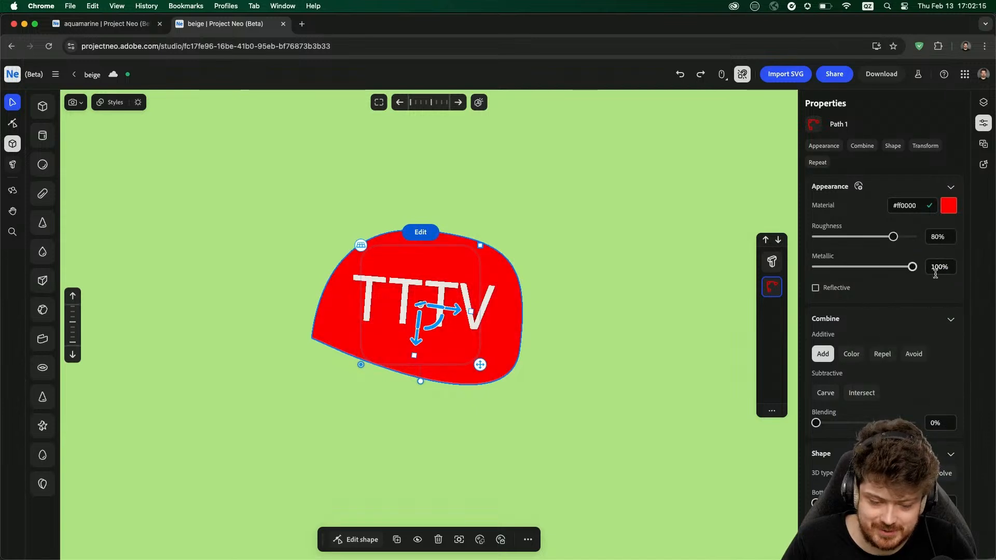
click(816, 288)
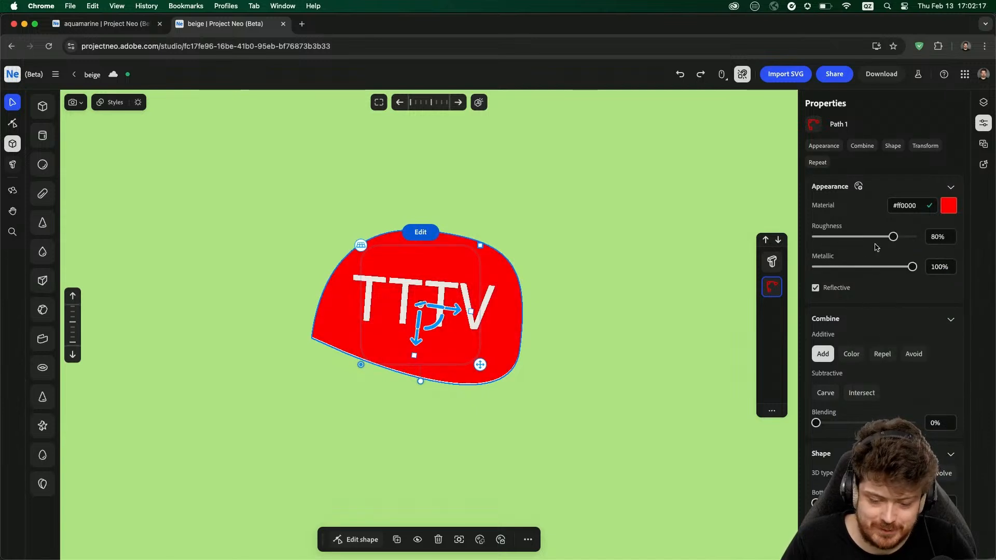
drag(847, 238, 718, 240)
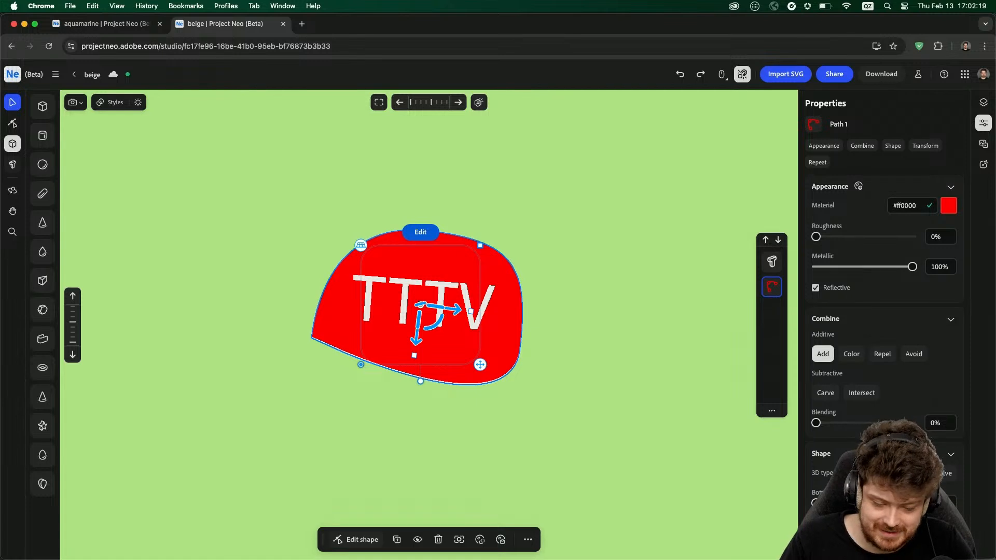
- Select the red shape together with the TTTV text and group them
scroll(881, 311, down, 3)
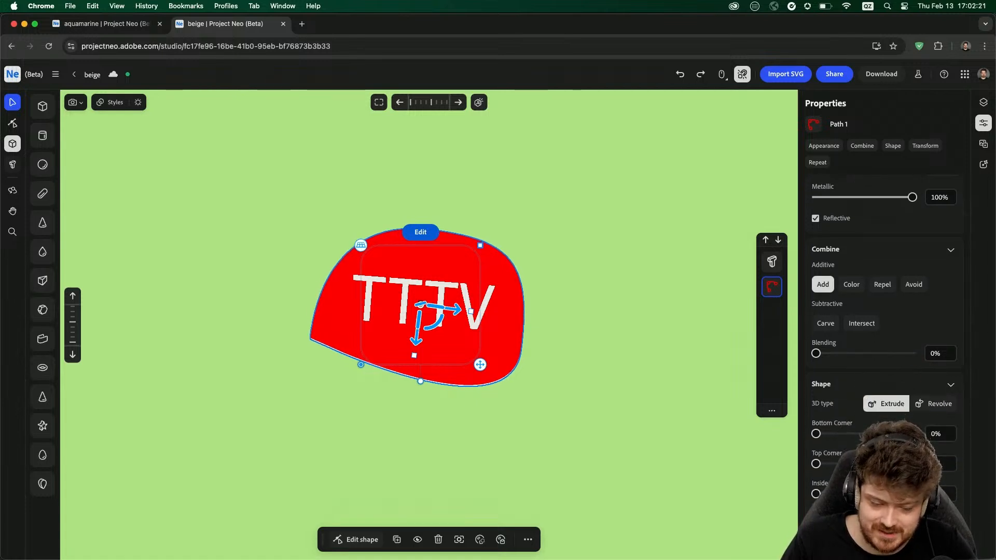
drag(592, 422, 210, 105)
key(super+g)
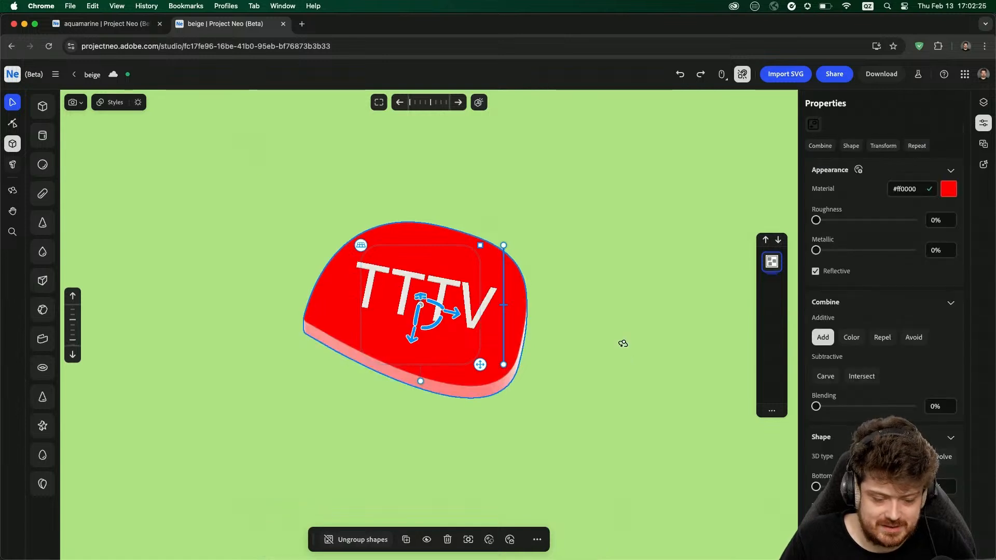
right_drag(623, 343, 634, 313)
mouse_move(419, 307)
mouse_down()
mouse_move(419, 319)
mouse_move(419, 307)
mouse_up()
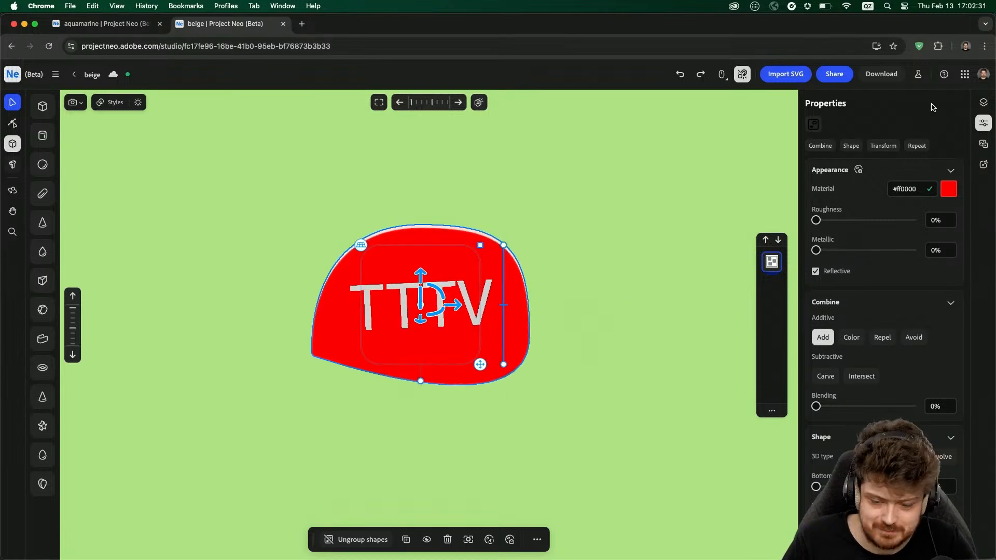
- Try to render and download the scene as a high-quality Turntable MP4 with 5 s duration, 1 rotation and 1,080 × 1,920 size
click(873, 78)
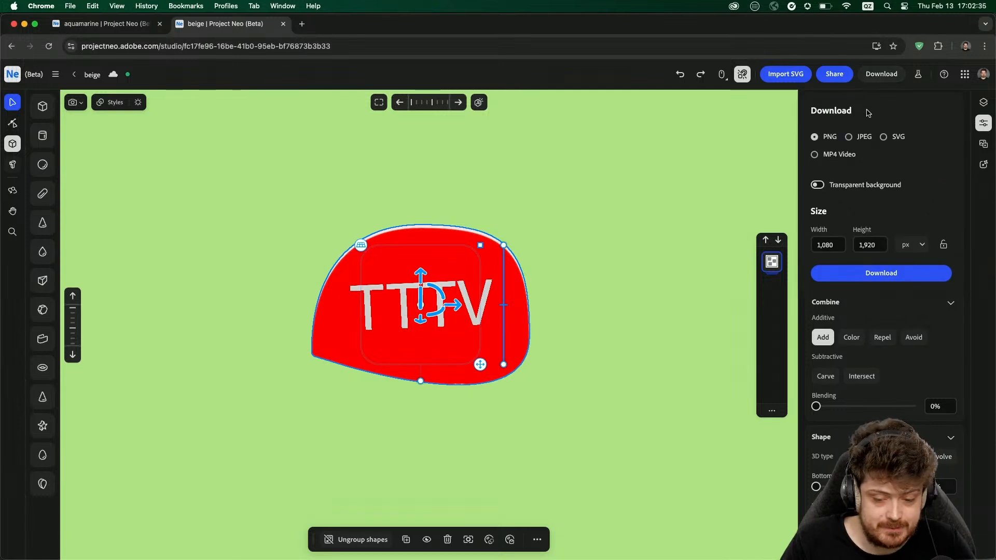
click(841, 155)
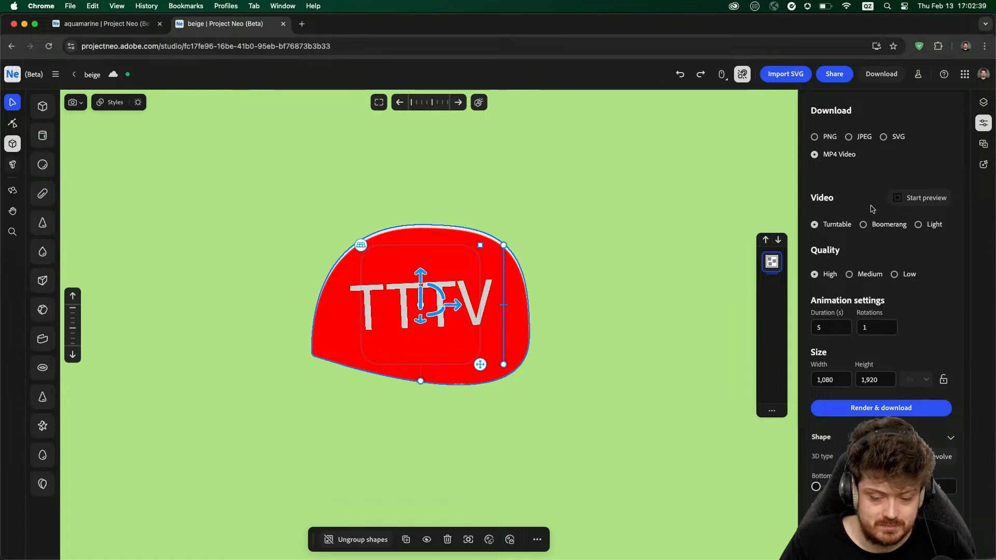
click(917, 204)
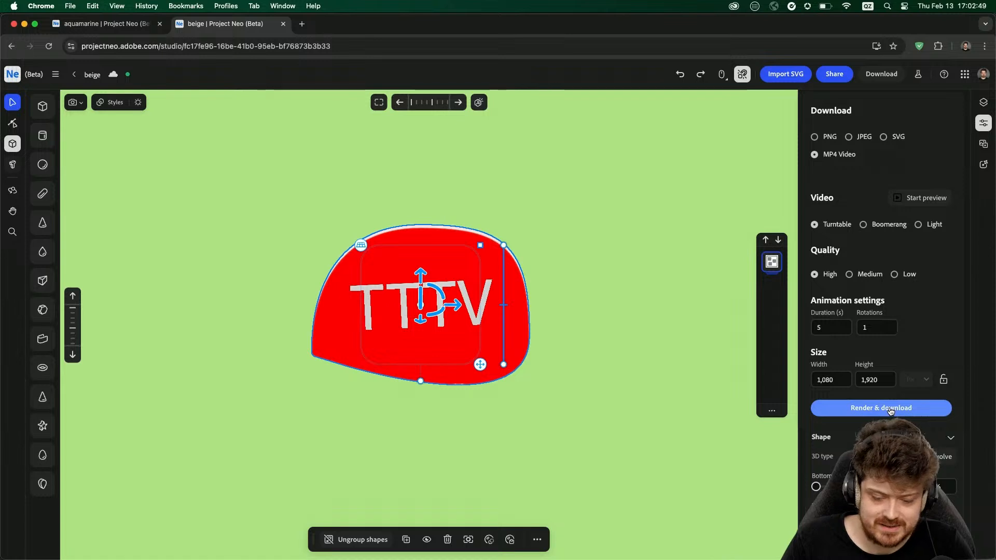
click(891, 410)
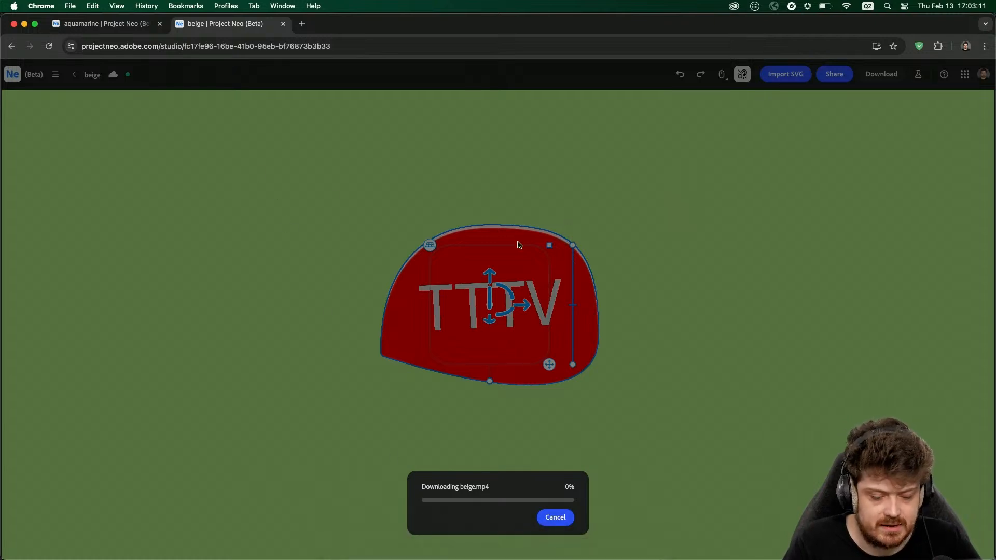
- Check the progress of the aquamarine MP4 download and cancel the beige project's render
click(137, 26)
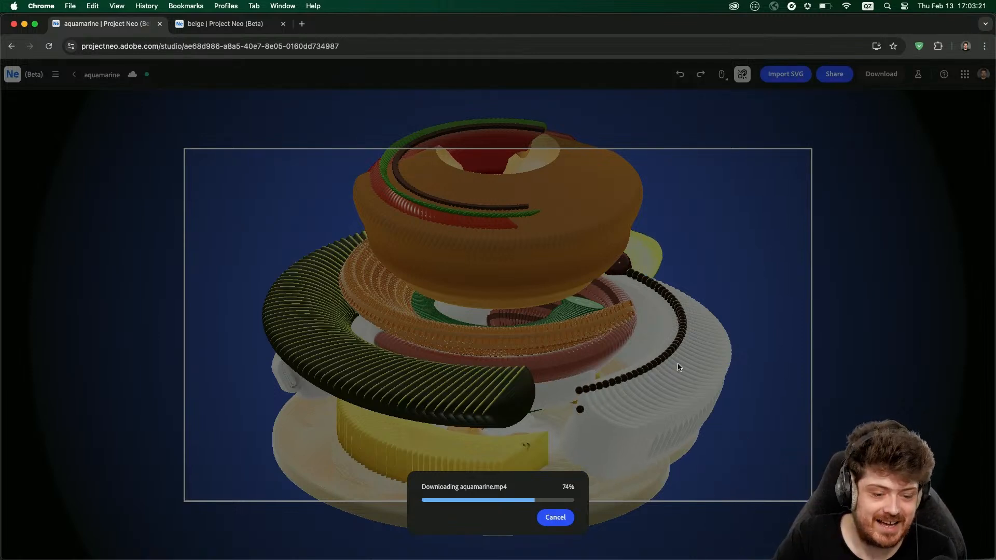
click(252, 28)
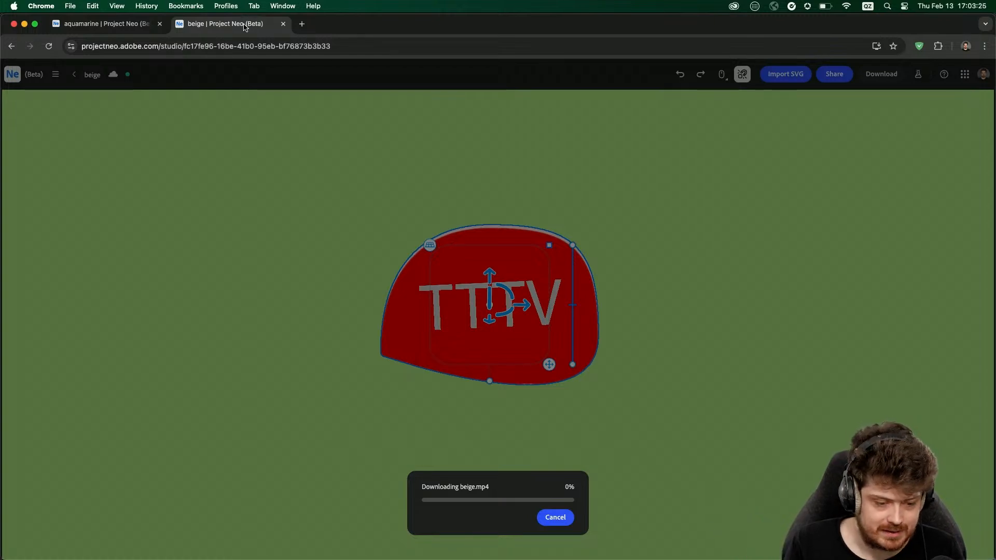
click(89, 29)
click(234, 29)
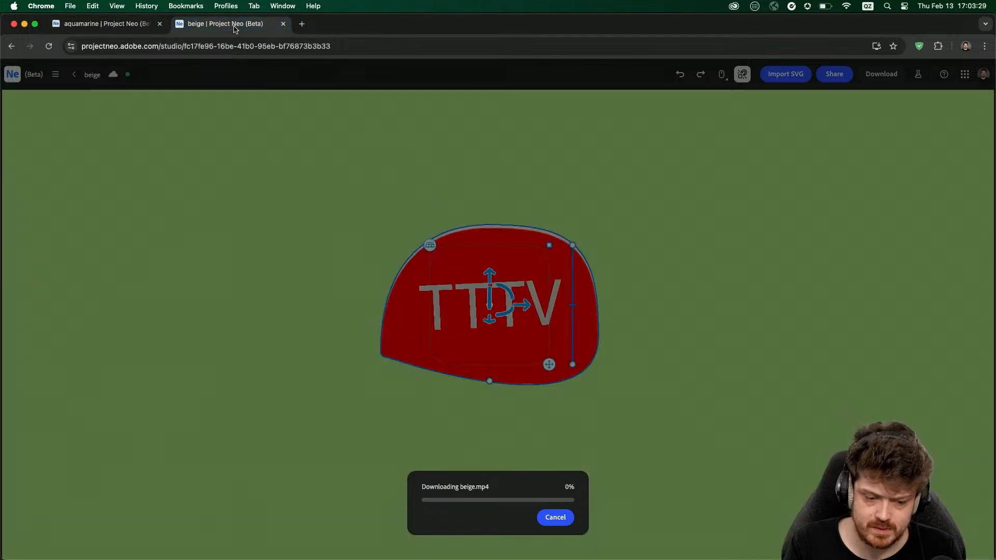
click(555, 517)
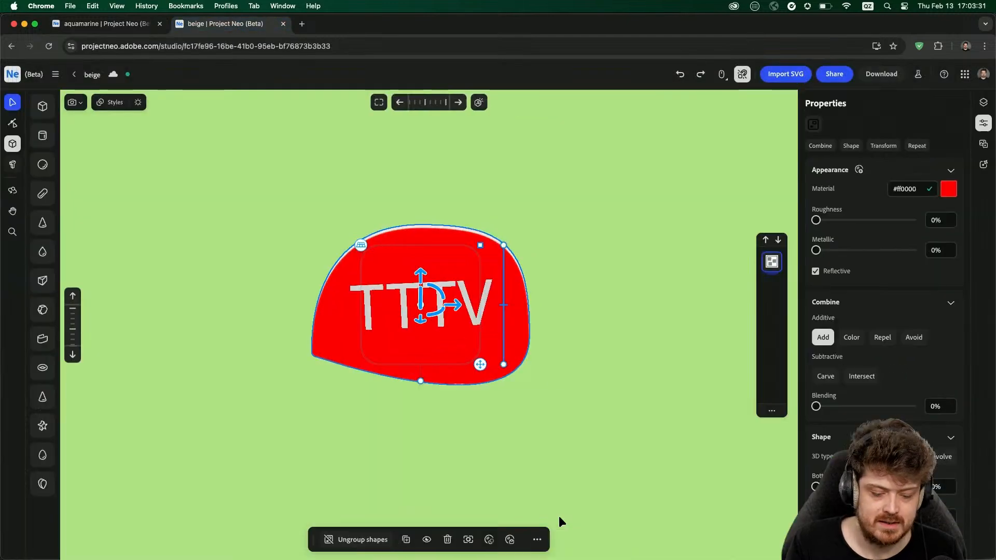
- Deselect the TTTV group and close the beige project's browser tab
click(615, 334)
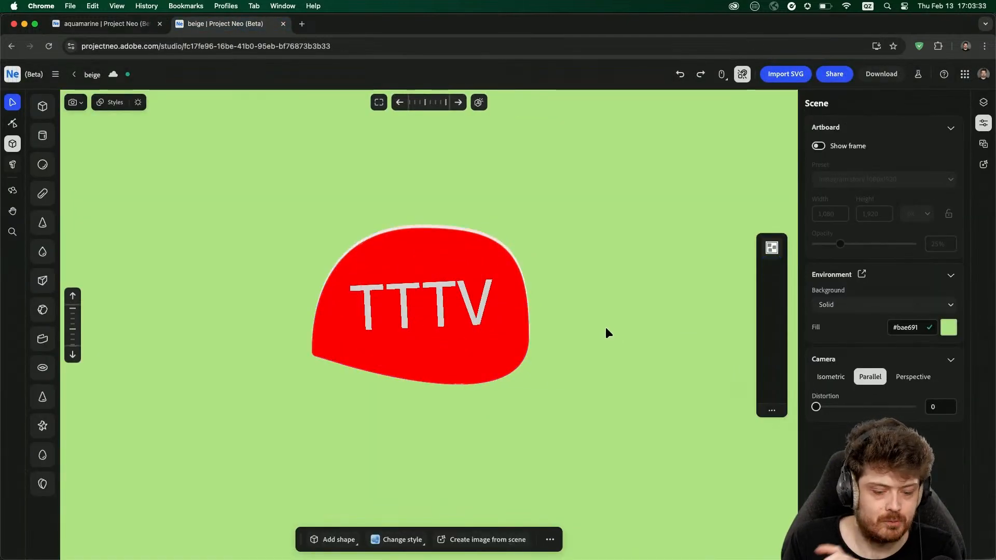
mouse_move(606, 330)
middle_down()
mouse_move(572, 338)
mouse_move(592, 335)
middle_up()
right_drag(593, 335, 311, 309)
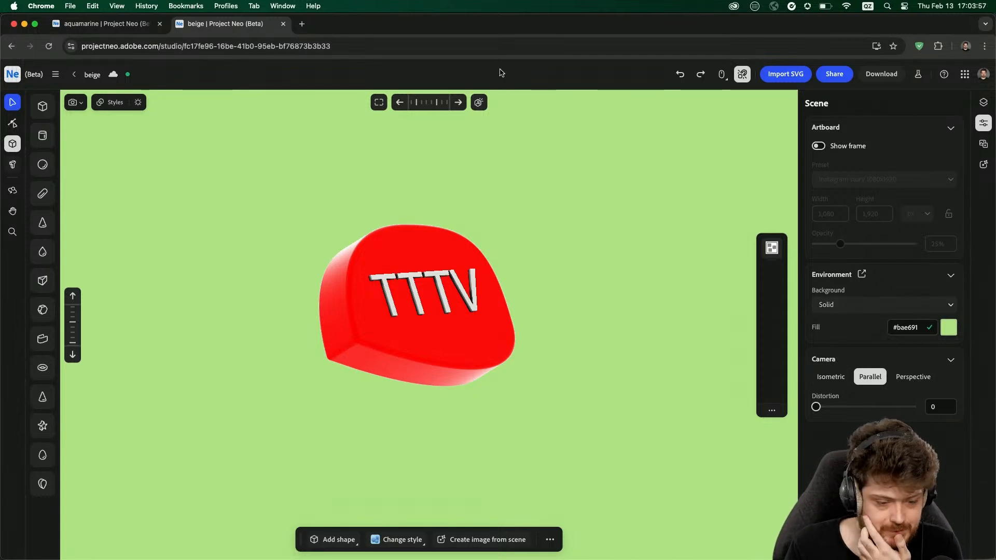
click(283, 24)
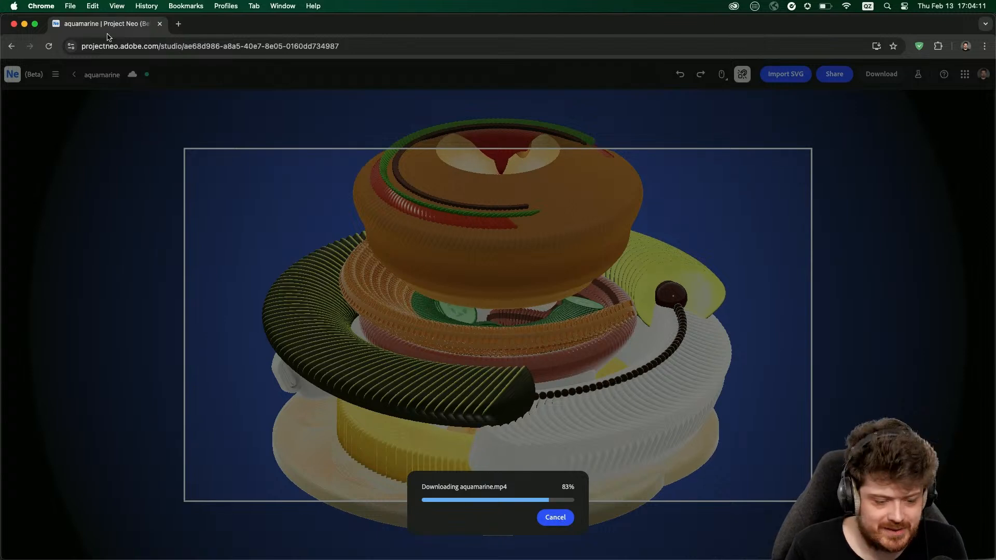
- Load Project Neo in a new browser tab and open the top-hat figure project from your files
click(178, 24)
text(pro)
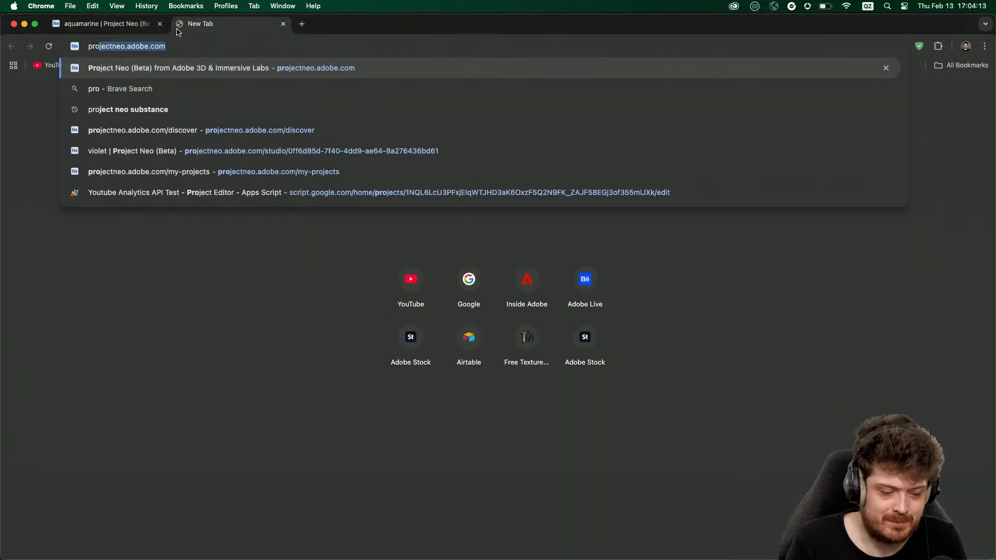
key(Return)
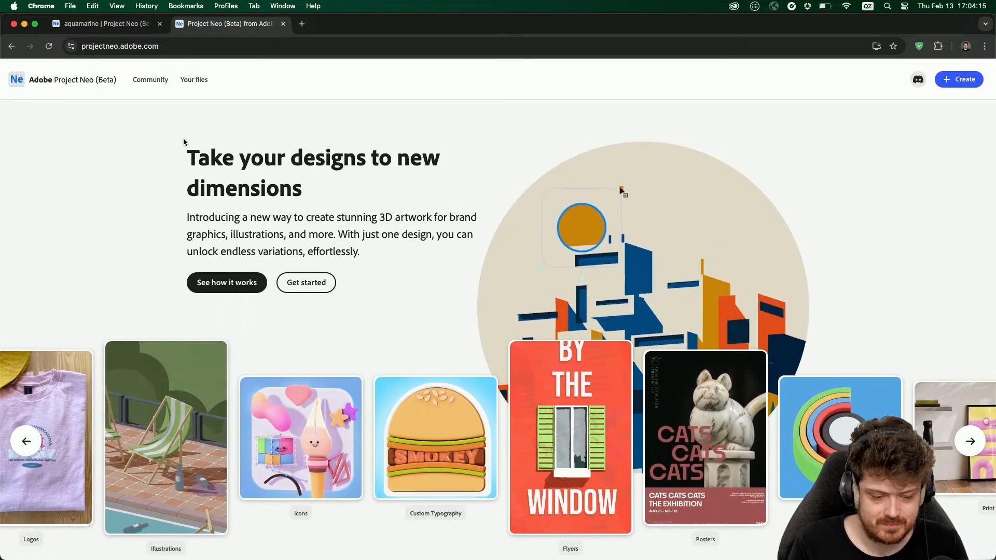
click(183, 81)
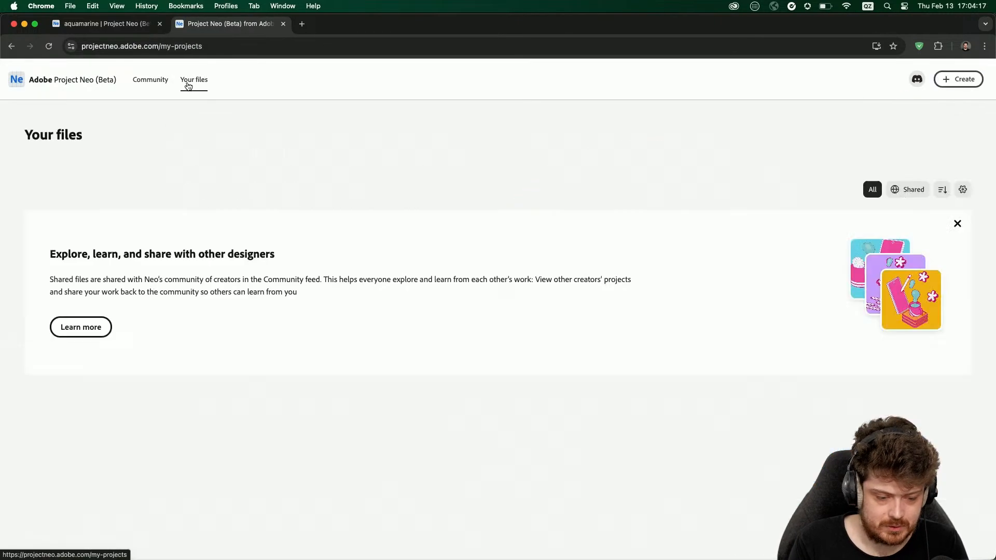
scroll(389, 430, down, 3)
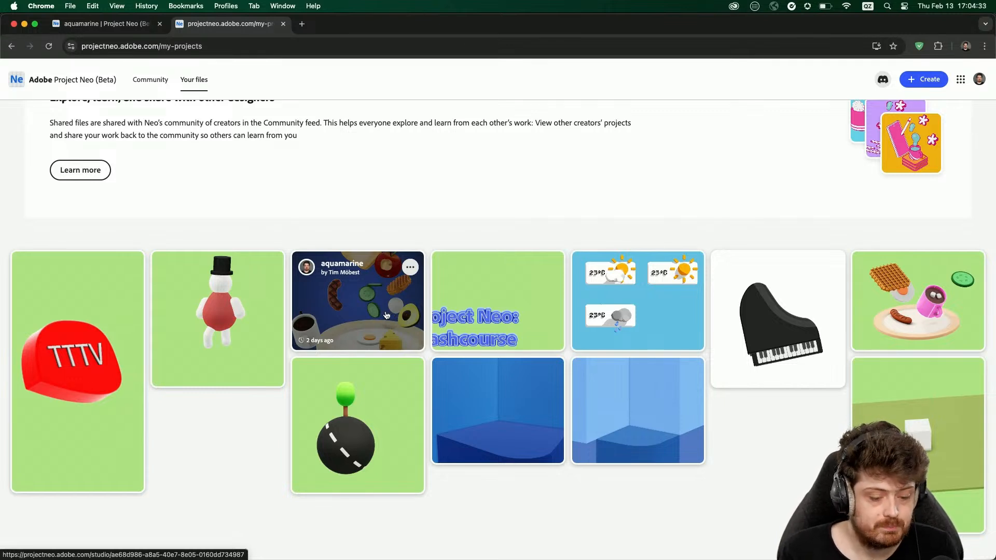
click(236, 312)
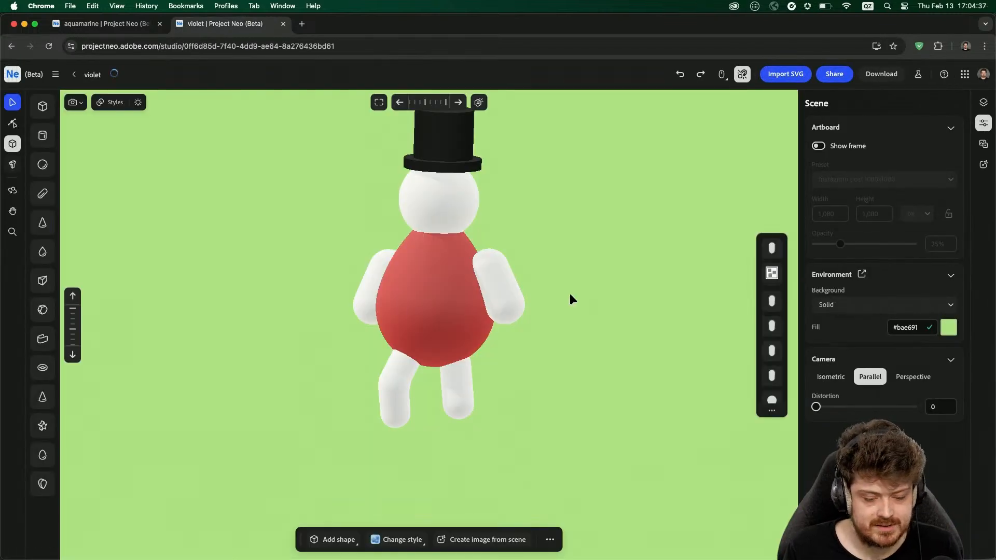
- Frame the whole top-hat figure and start creating an image from the scene
mouse_move(569, 294)
right_down()
mouse_move(612, 273)
mouse_move(556, 314)
mouse_move(489, 289)
mouse_move(592, 294)
mouse_move(573, 282)
right_up()
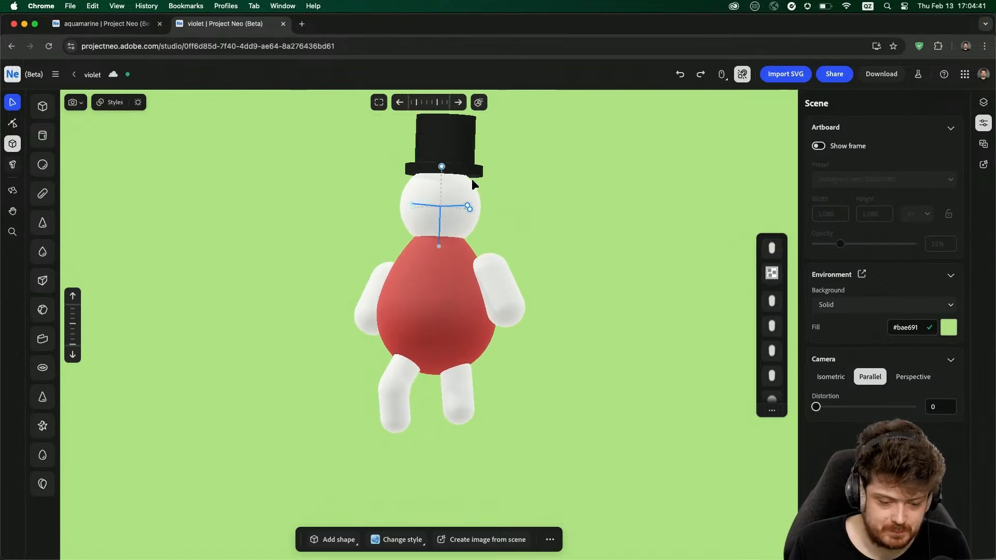
click(460, 156)
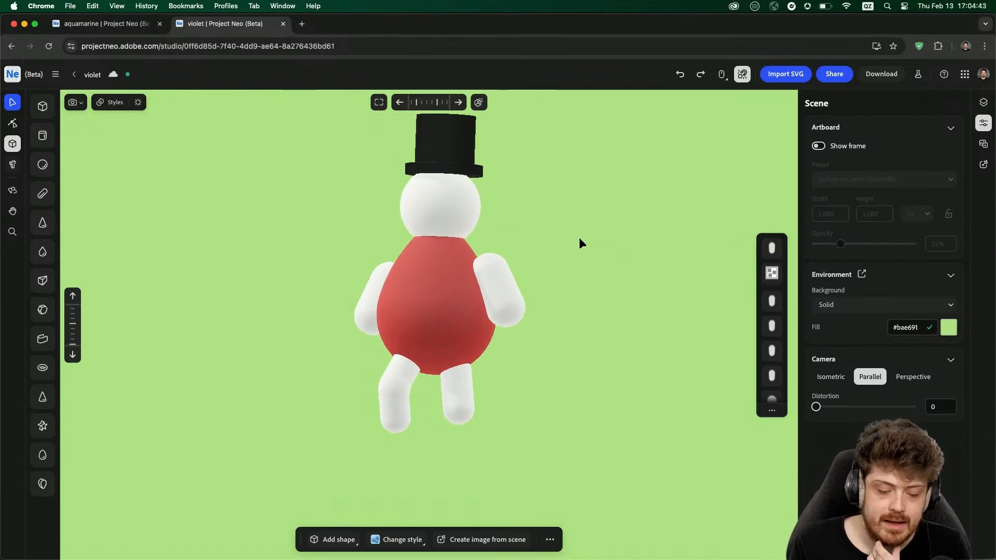
middle_drag(596, 200, 563, 247)
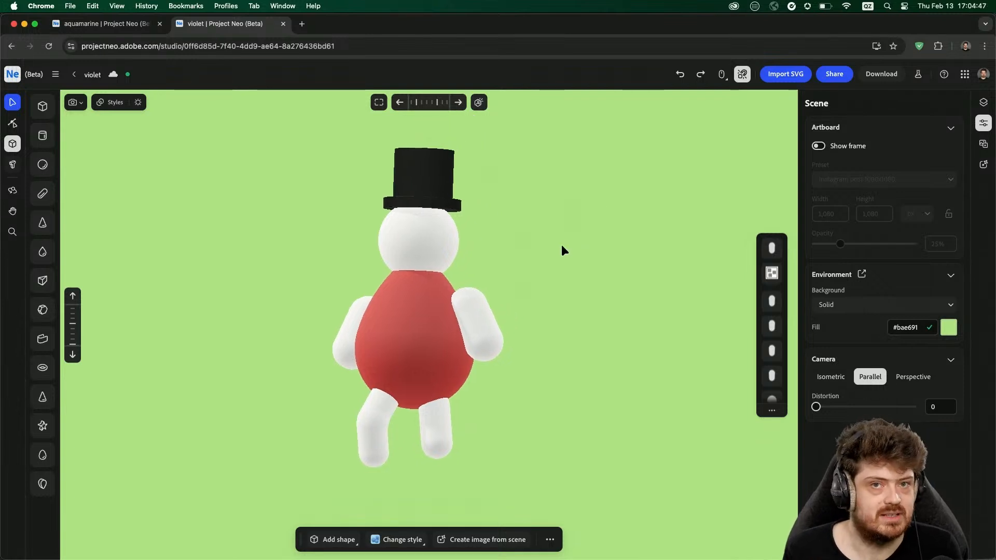
right_drag(509, 278, 551, 289)
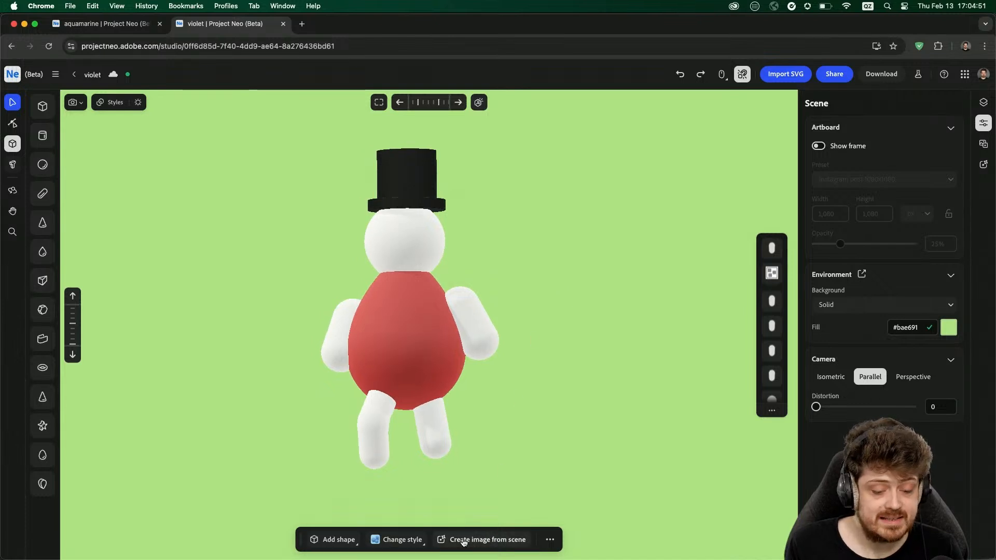
click(475, 541)
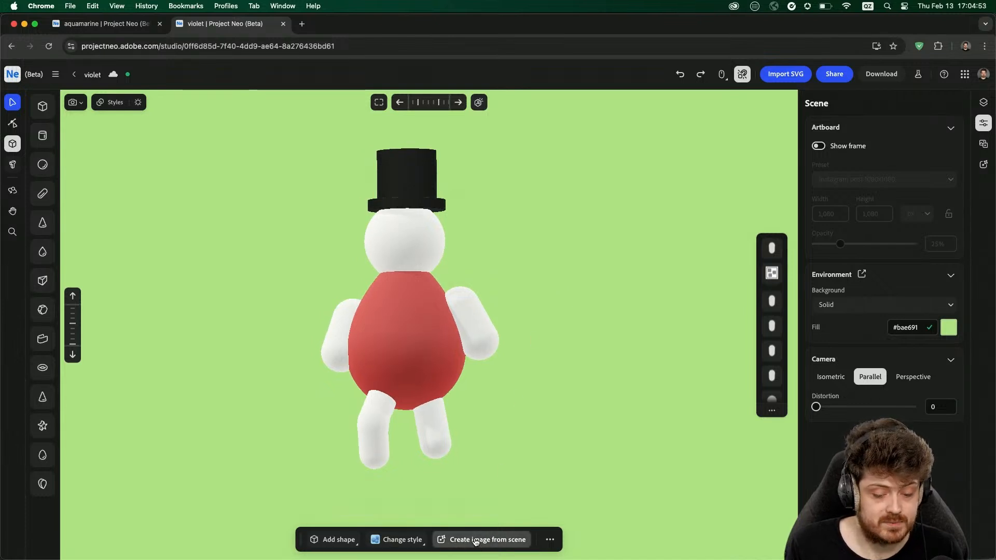
- Enter the image prompt "cute tiny wool person walking on table"
click(373, 508)
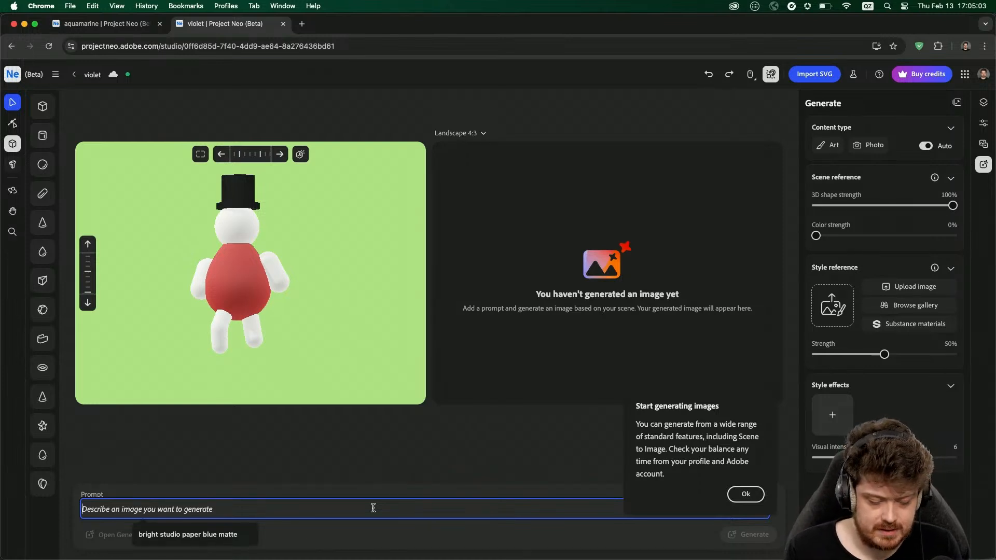
text(cute tiny person)
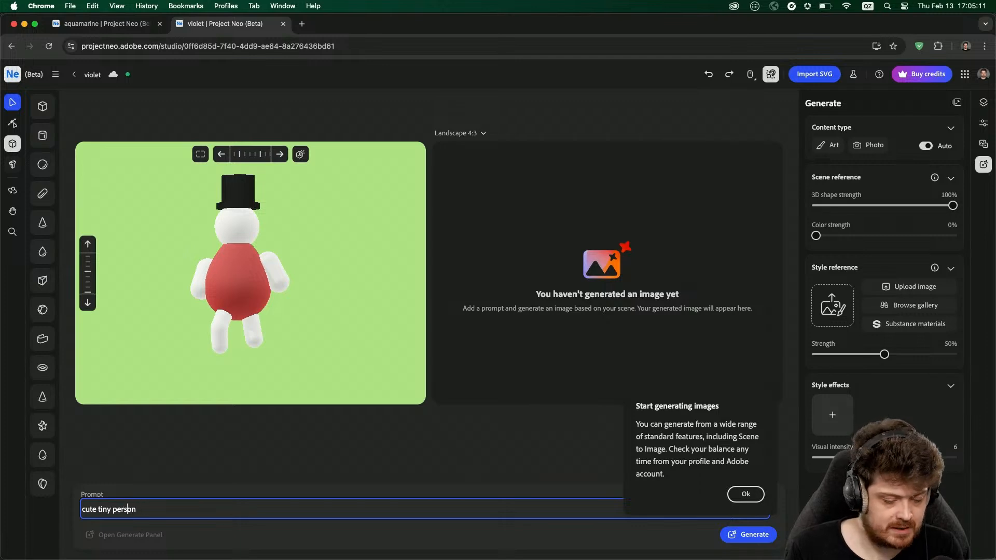
text(wool)
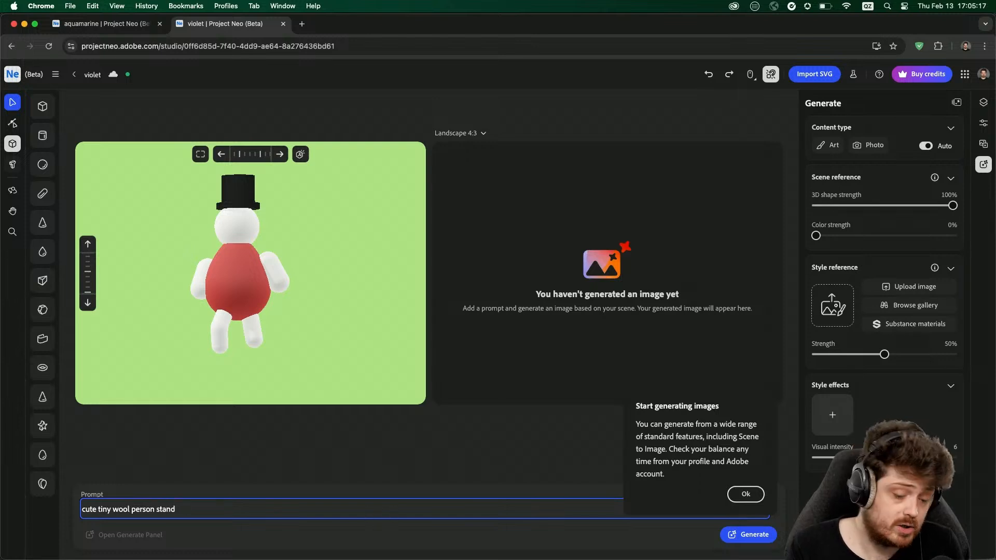
key(BackSpace)
key(BackSpace)
key(BackSpace)
key(BackSpace)
text(walking on)
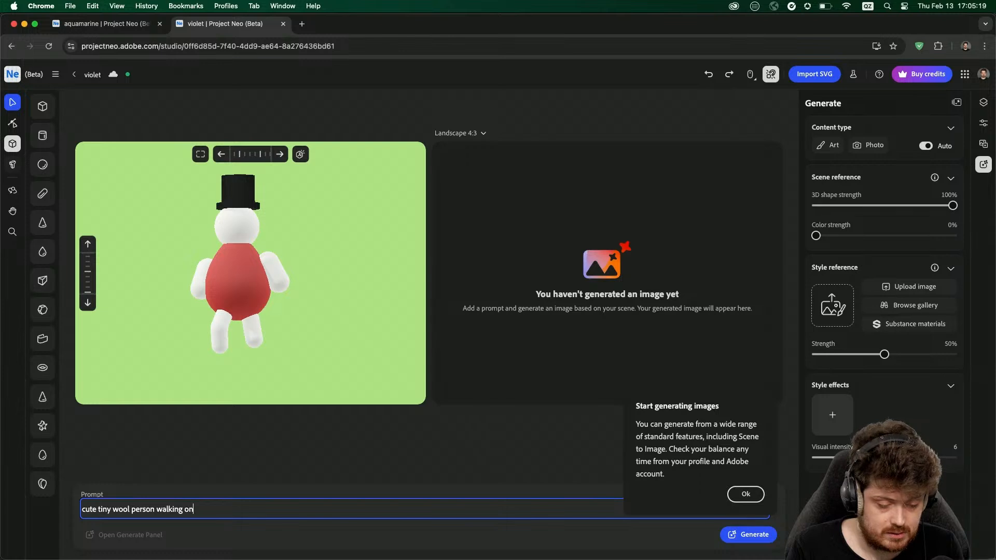
text( table)
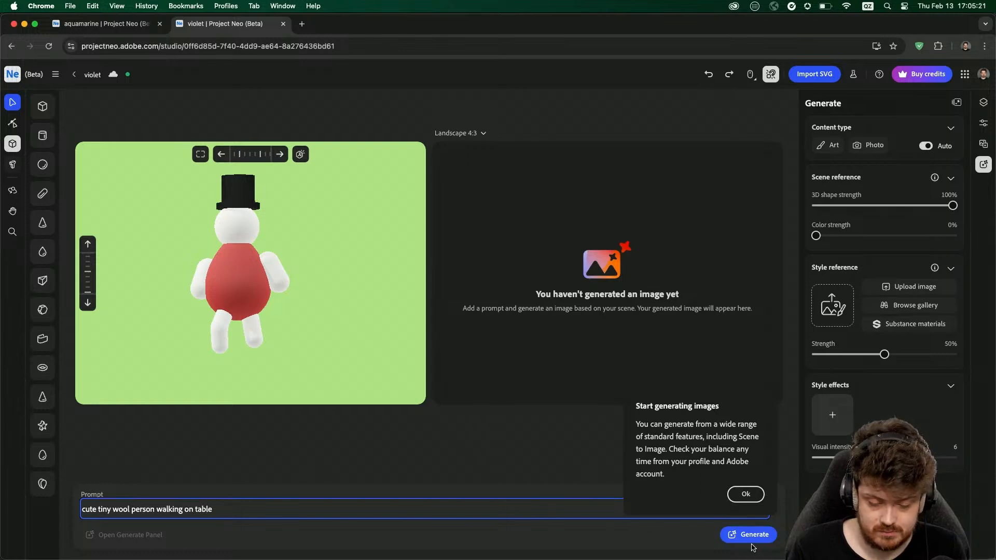
- Dismiss the introductory note, generate the images and show the second variation
click(745, 494)
click(750, 535)
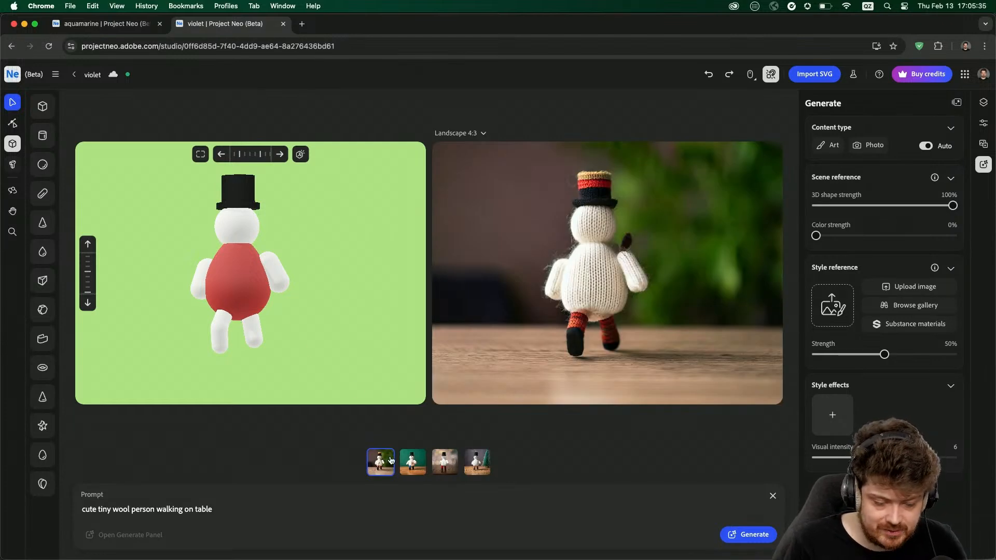
click(415, 463)
mouse_move(624, 205)
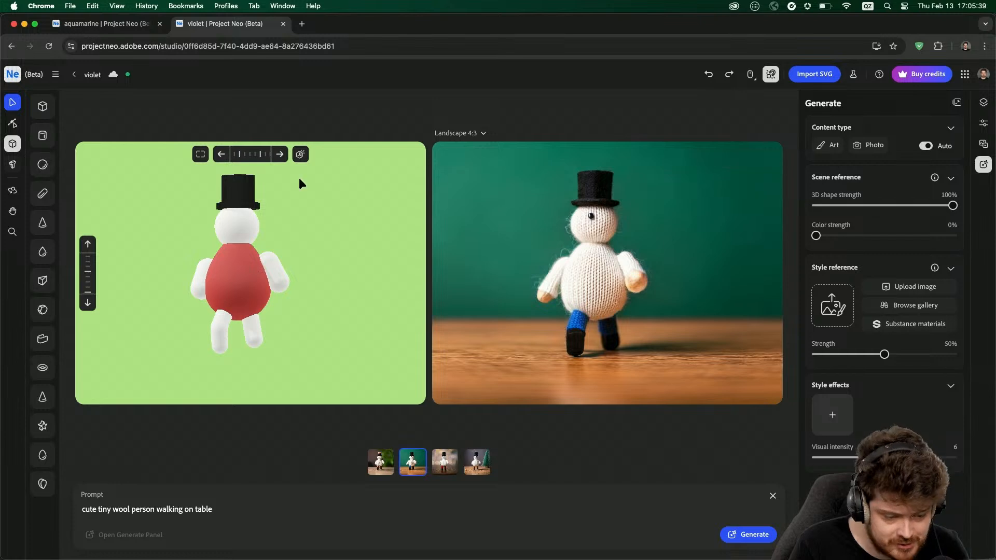
- Place a tiny sphere on the figure's head as an eye and select it
click(43, 165)
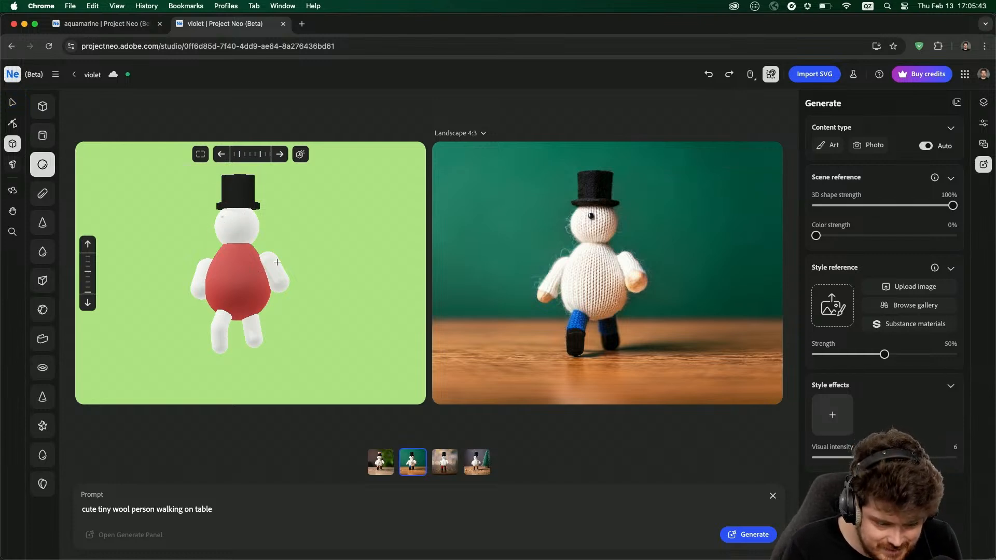
scroll(231, 223, up, 5)
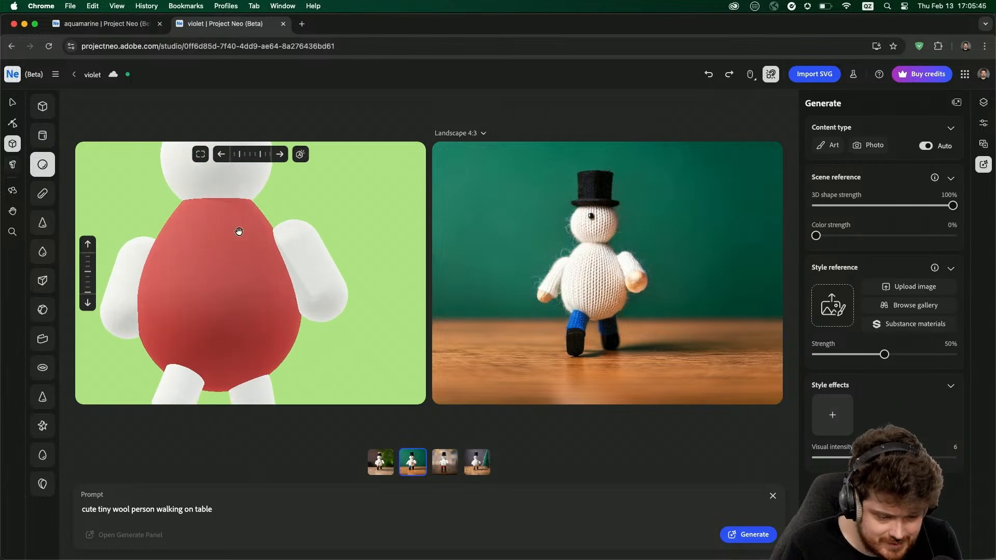
middle_drag(238, 231, 298, 369)
key(Escape)
click(237, 266)
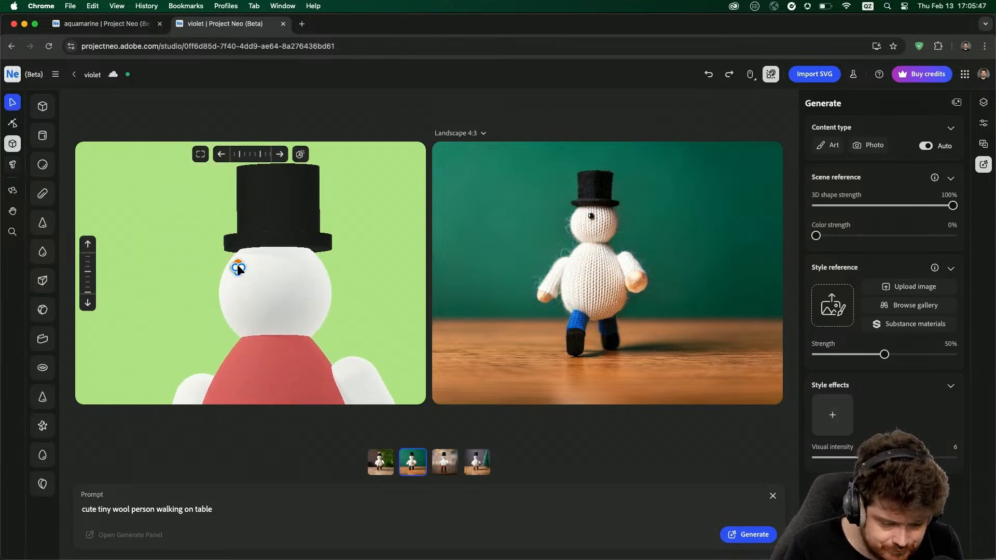
click(246, 271)
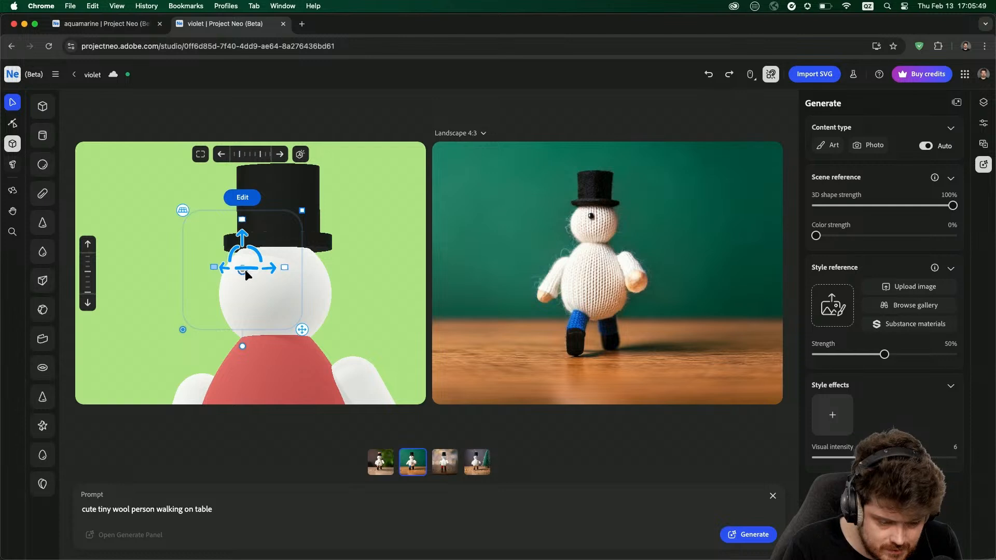
- Duplicate the eye sphere and position the copy on the head's surface as the second eye
drag(245, 270, 276, 276)
drag(163, 284, 297, 275)
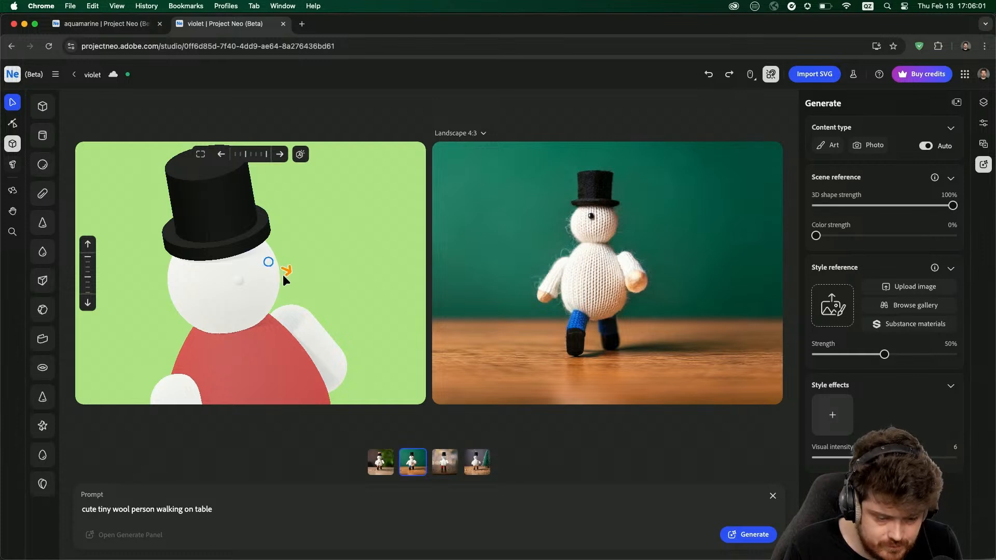
drag(284, 279, 282, 279)
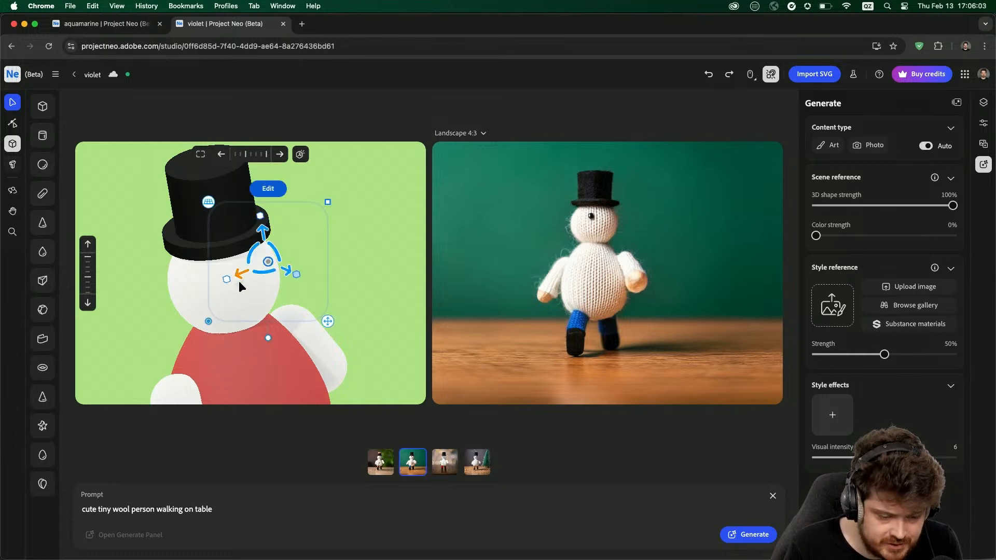
right_drag(385, 323, 350, 305)
click(358, 311)
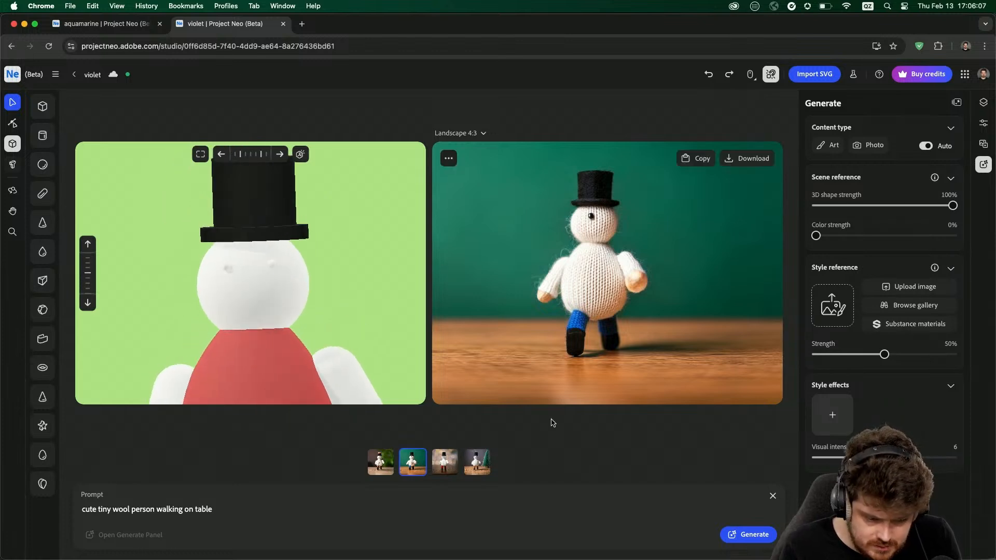
- Compare the third and fourth generated image variations
click(446, 463)
click(472, 464)
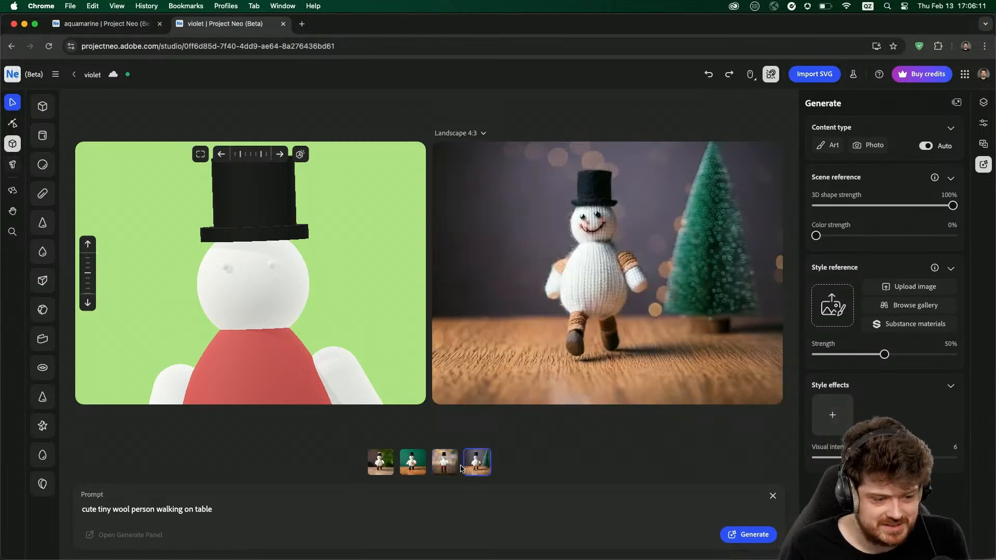
click(453, 469)
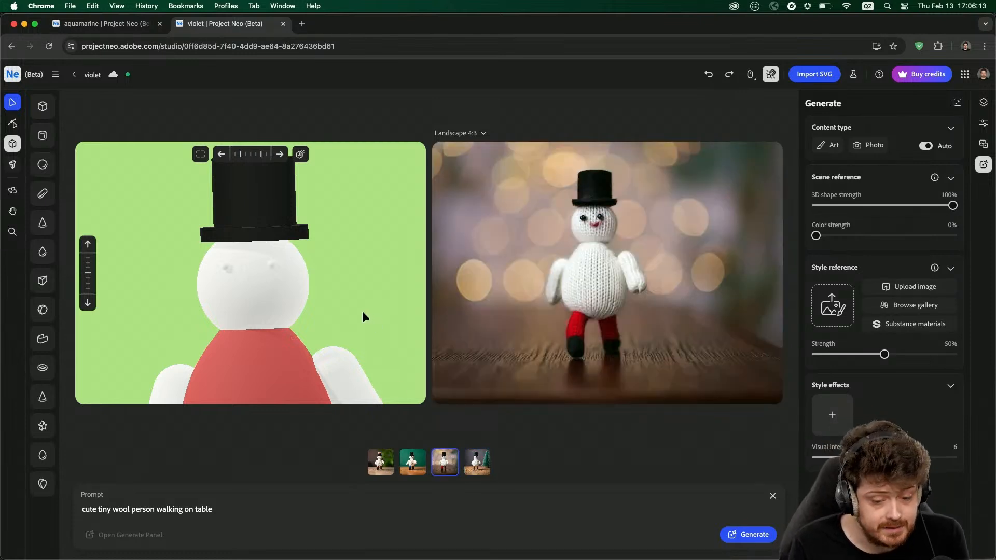
- Frame the figure's upper body, generate new images with the same prompt and show the fourth variation
drag(363, 316, 385, 285)
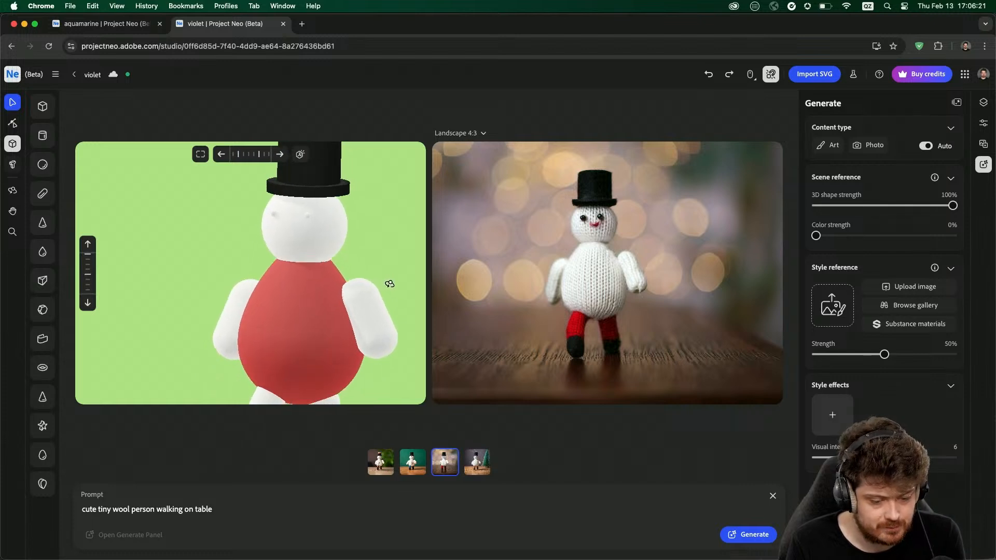
click(750, 538)
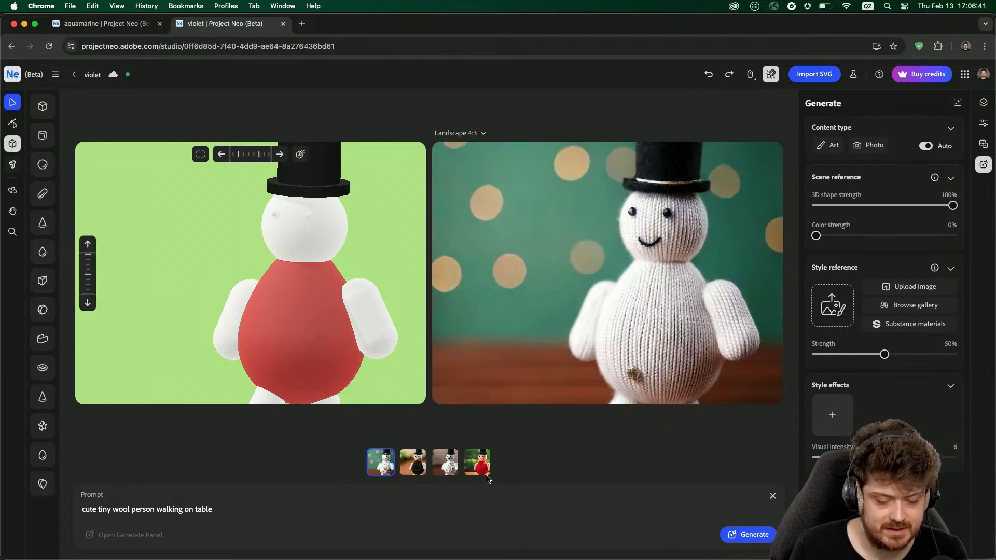
click(473, 465)
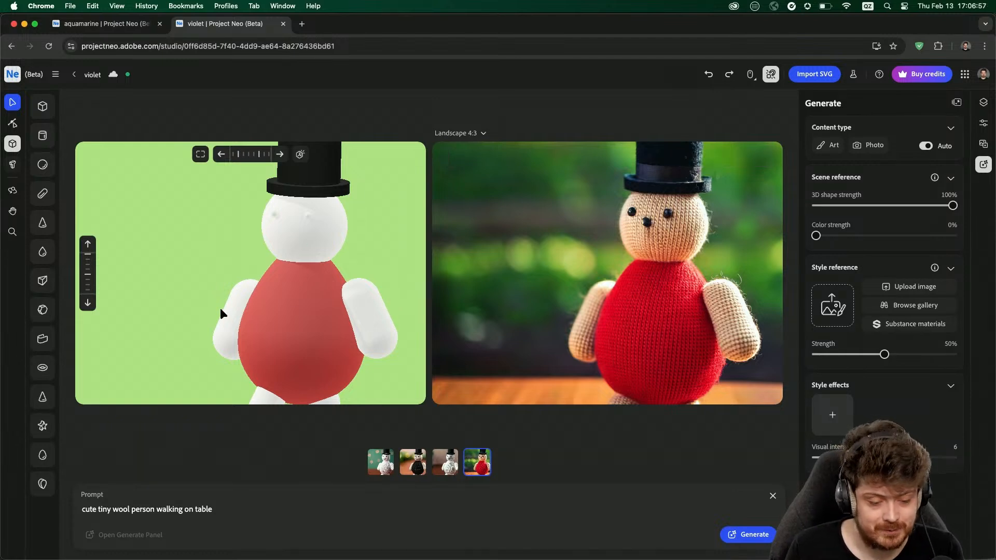
- Frame the whole figure from hat to feet and generate the images again
scroll(221, 312, down, 5)
scroll(220, 308, down, 2)
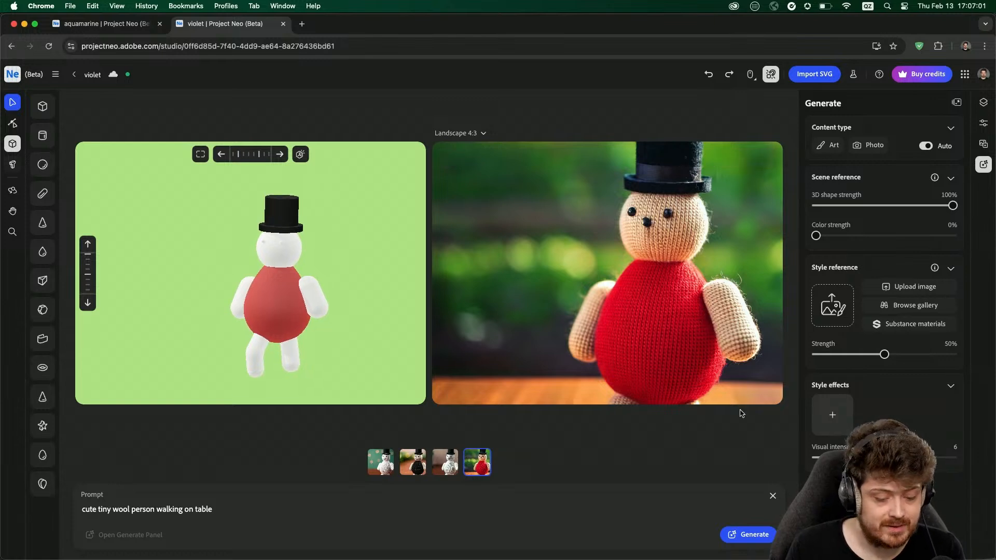
click(747, 535)
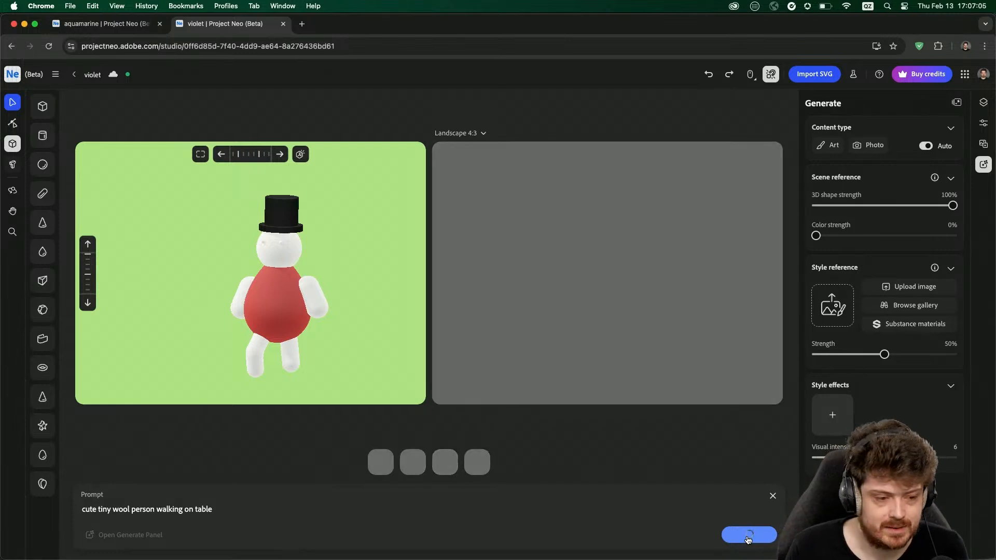
- Cancel the aquamarine.mp4 export in the aquamarine project and close that project
click(130, 29)
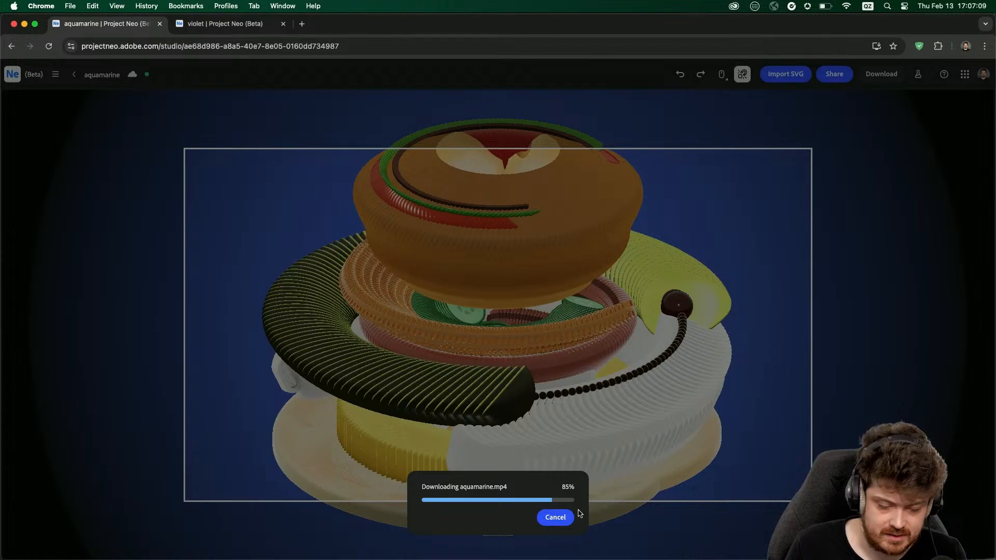
click(555, 518)
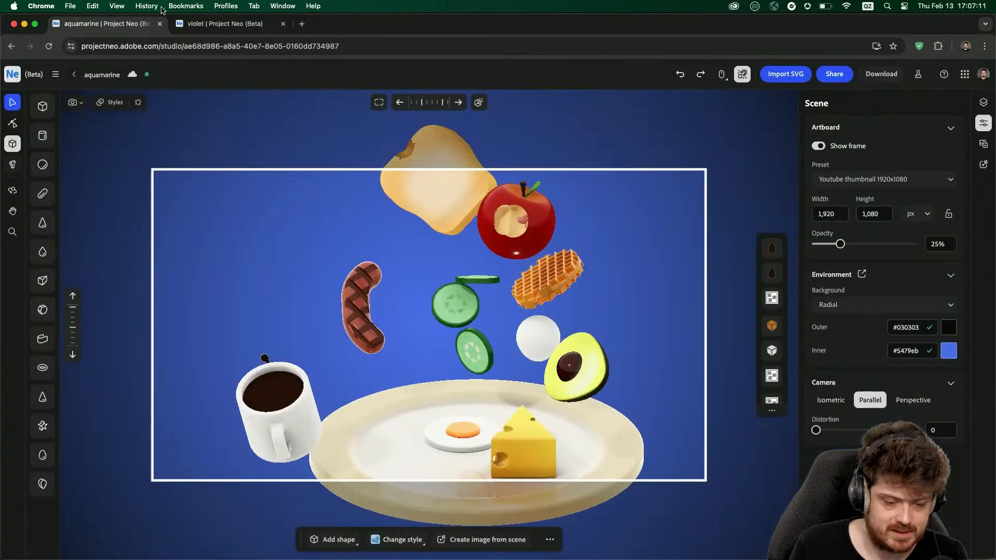
click(160, 23)
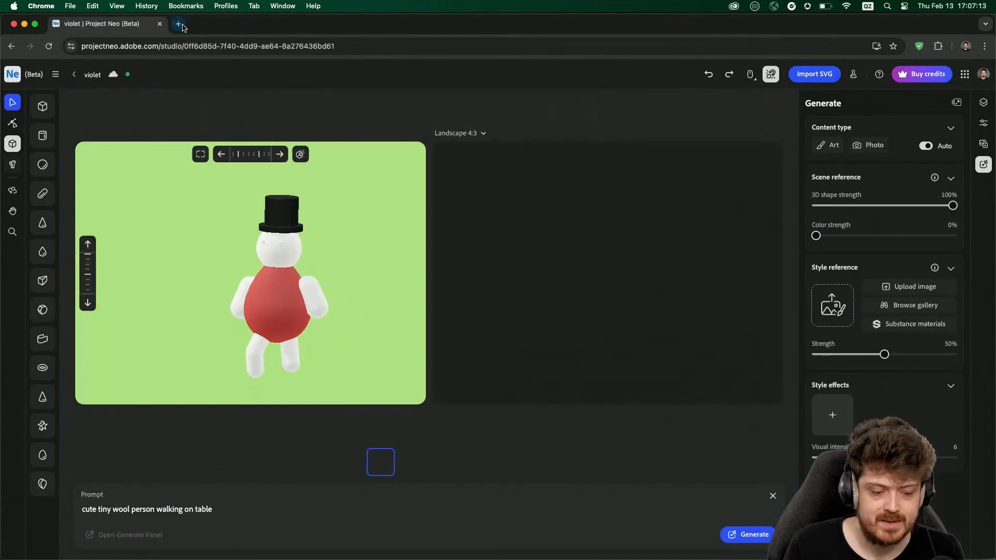
- Review the second to fourth new variations and download the fourth one
click(422, 471)
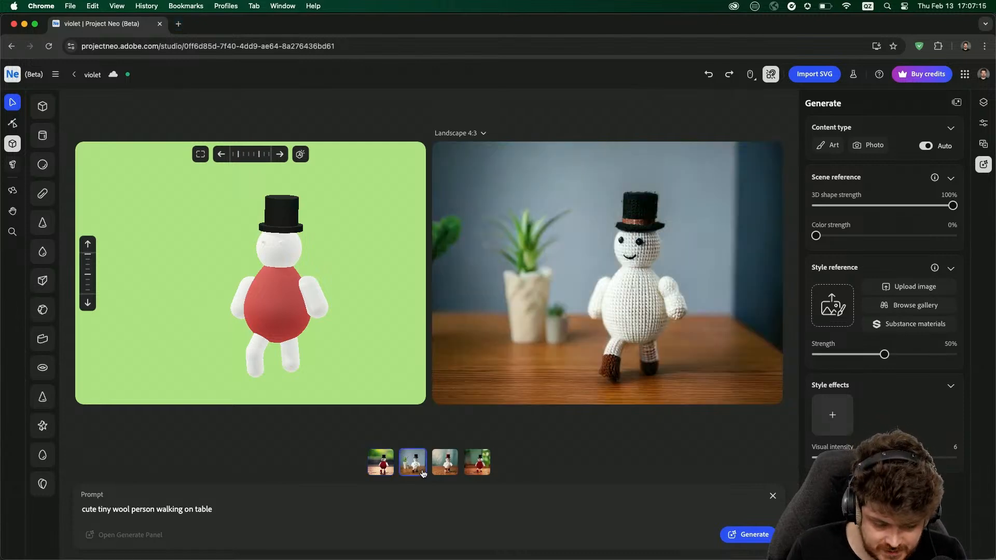
click(437, 473)
click(477, 469)
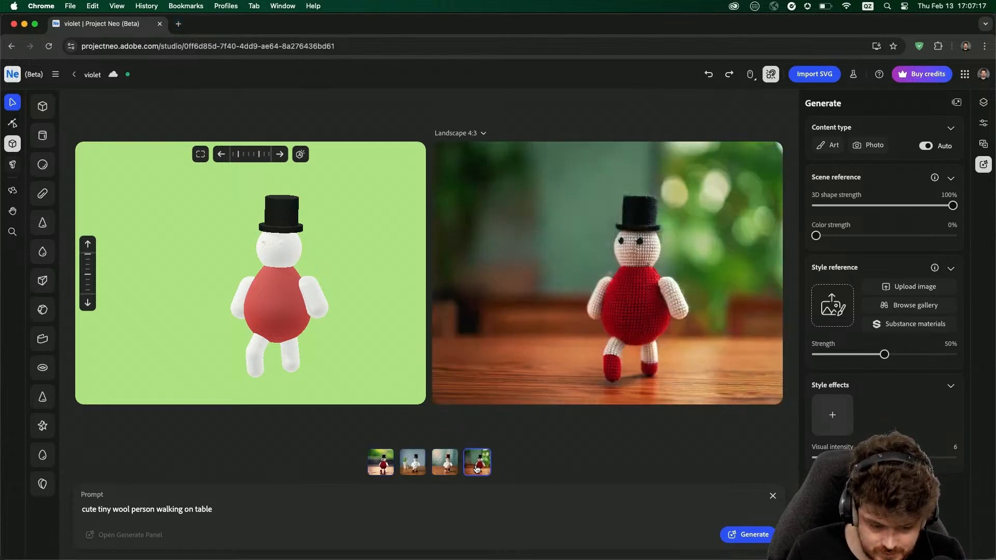
mouse_move(755, 216)
click(742, 161)
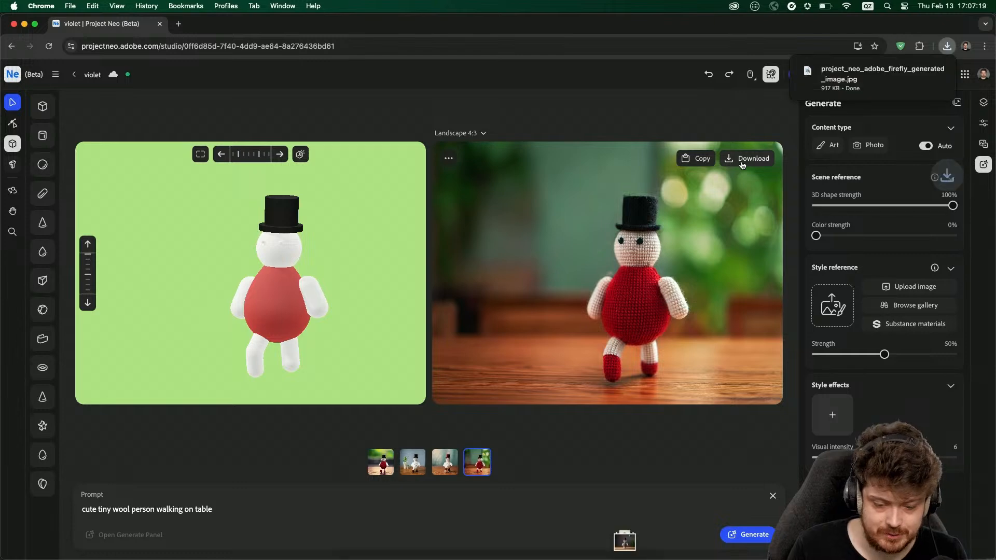
- Switch to Adobe Firefly at firefly.adobe.com
click(454, 44)
text(firefly.adobe.com)
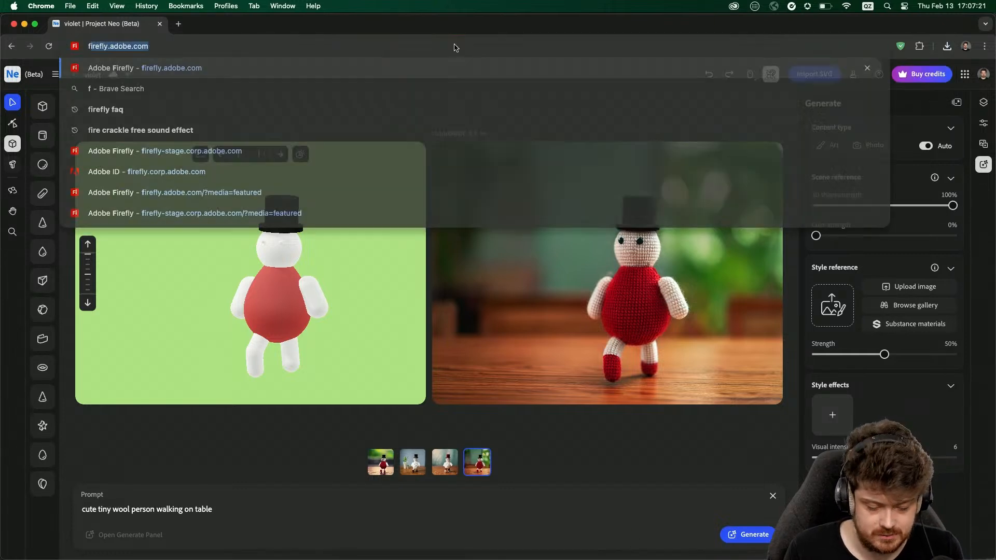
key(Return)
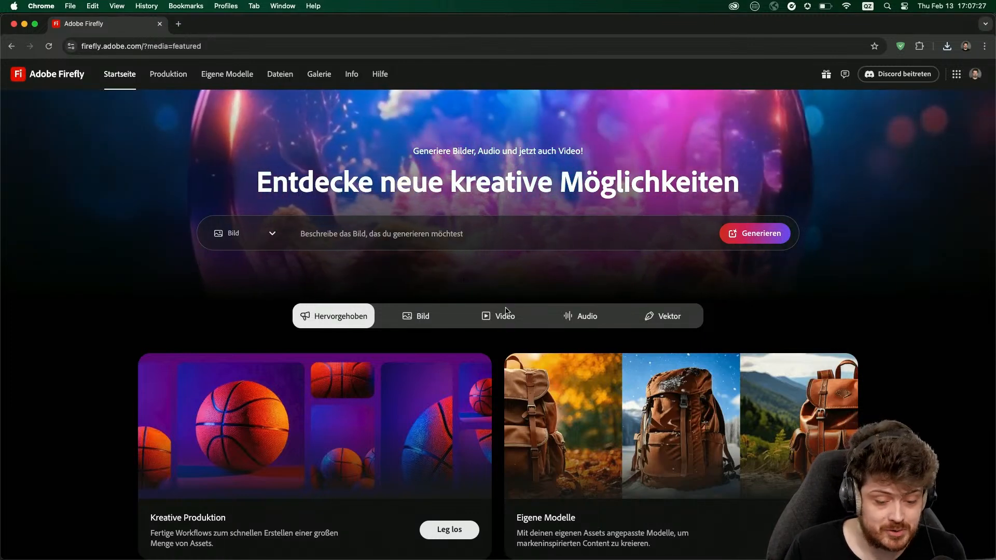
- Change the Firefly interface language to English (United States) in the account preferences
click(976, 75)
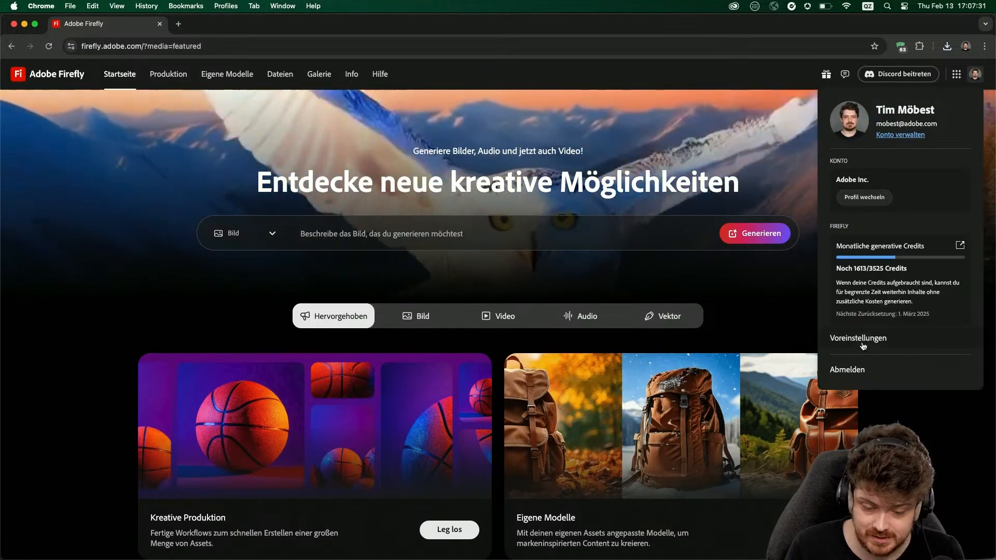
click(858, 338)
click(493, 293)
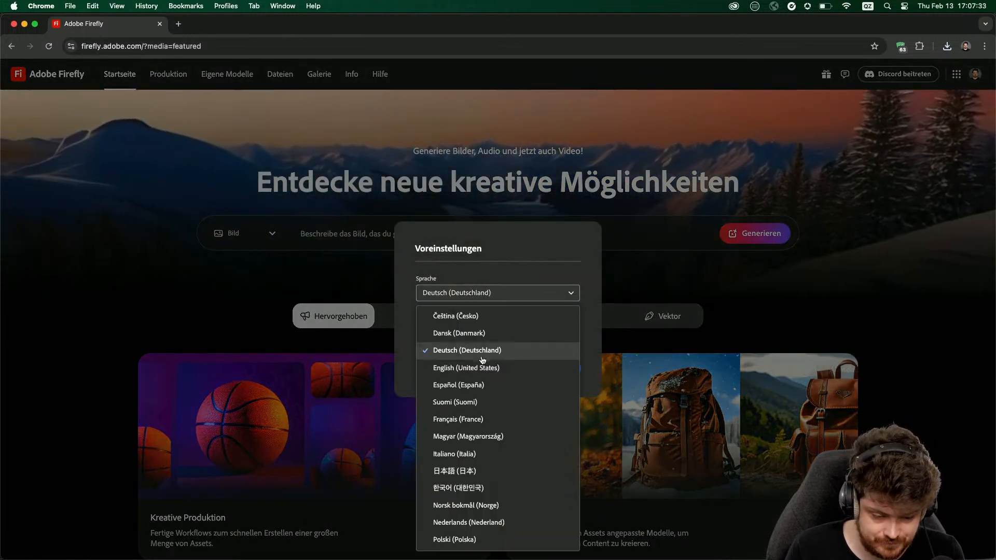
click(467, 367)
click(556, 367)
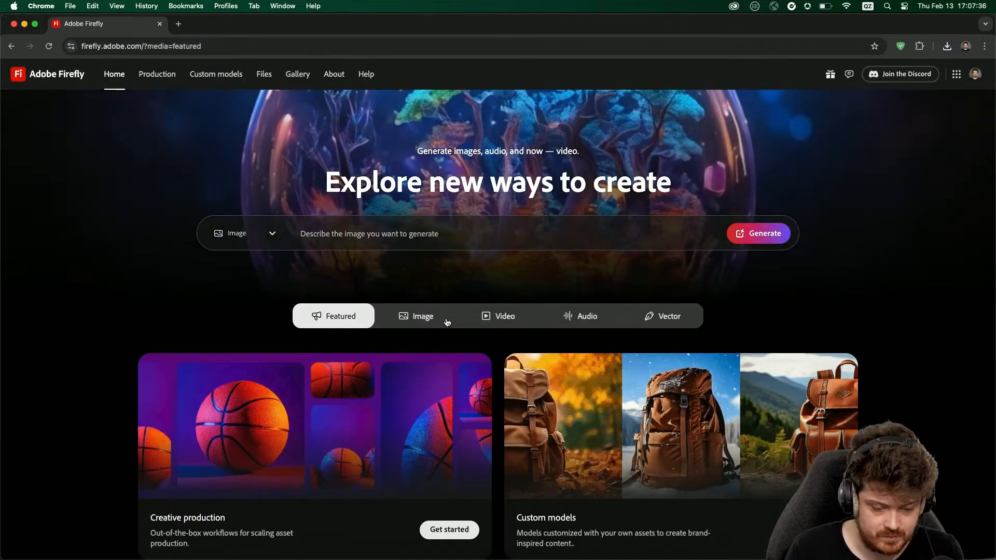
- Choose video as the content type and open the Generate video (beta) workspace
click(485, 318)
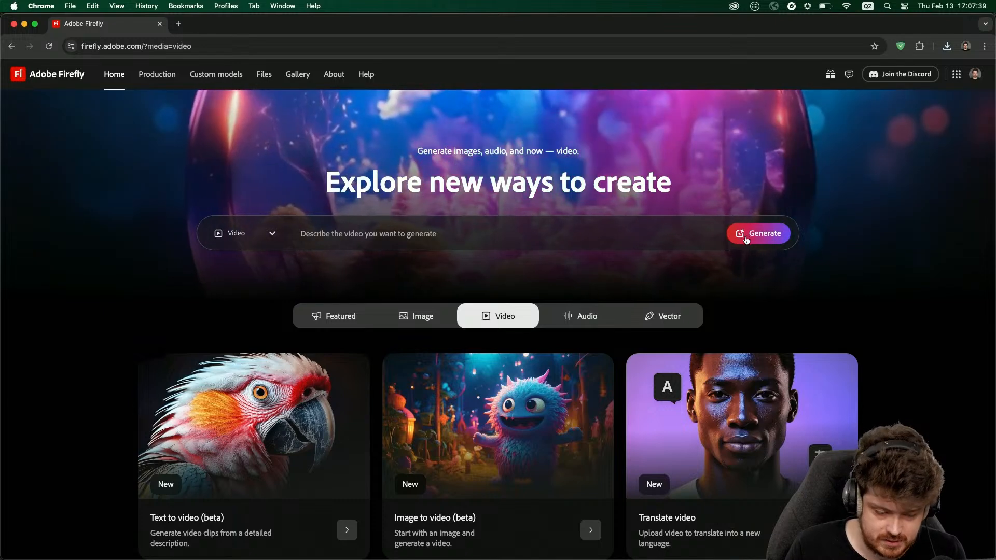
click(745, 238)
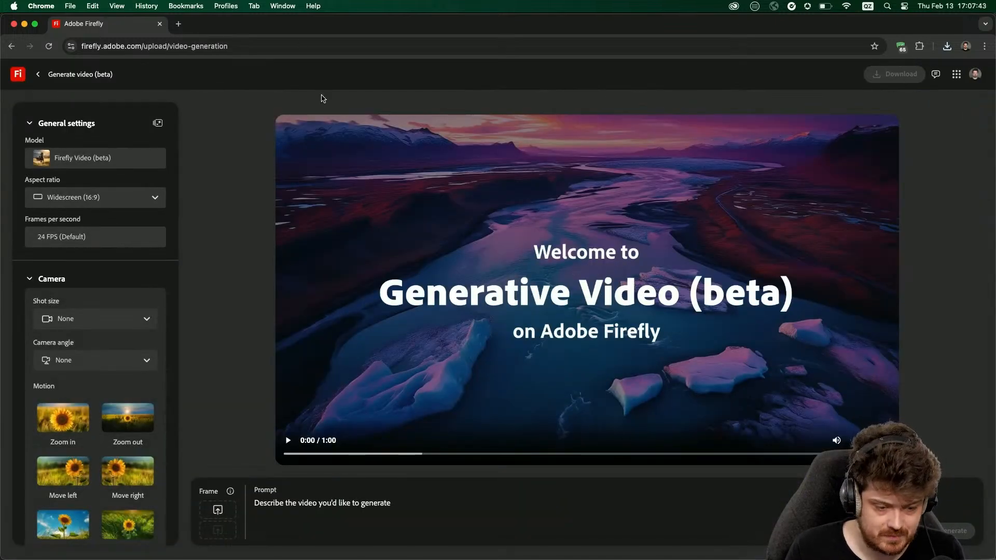
click(218, 510)
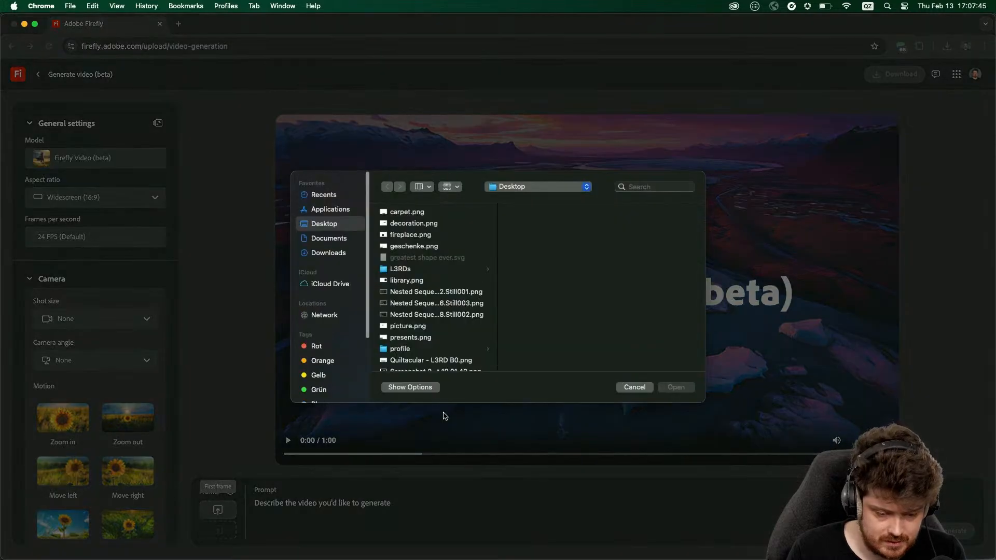
click(628, 389)
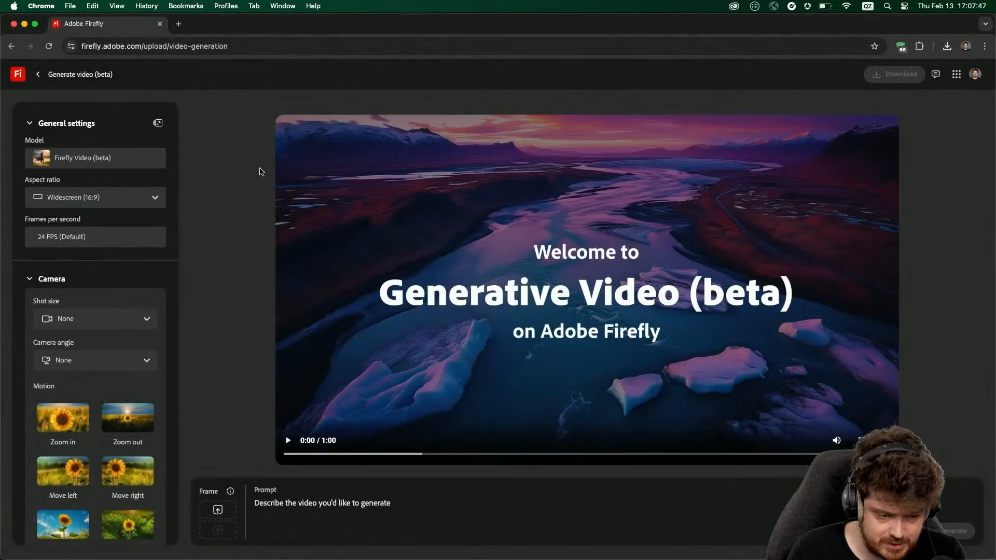
mouse_move(220, 28)
mouse_down()
mouse_move(335, 268)
mouse_move(203, 6)
mouse_move(213, 9)
mouse_up()
- Locate project_neo_adobe_firefly_generated_image.jpg in Downloads, add it as the video's first frame and agree to the upload terms
click(947, 46)
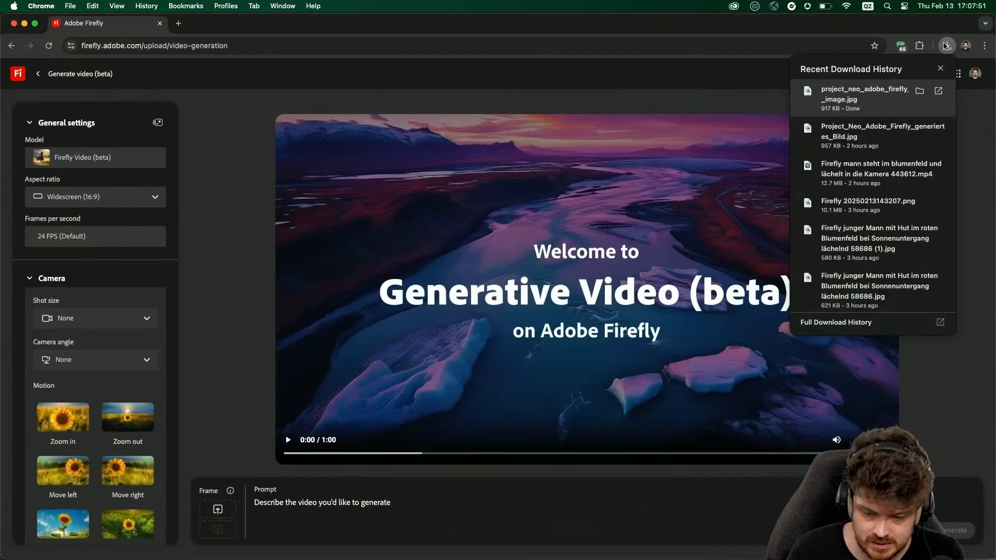
click(919, 91)
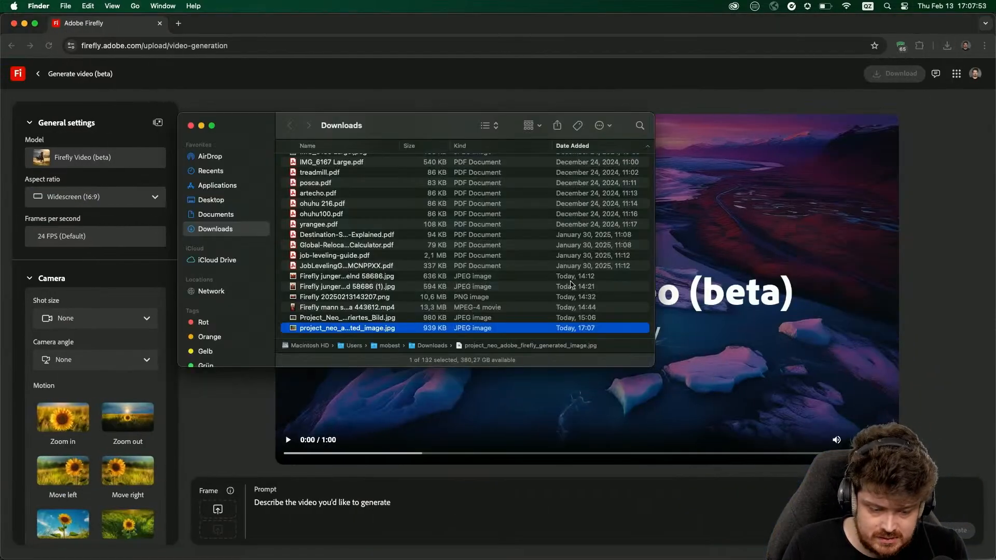
key(space)
key(space)
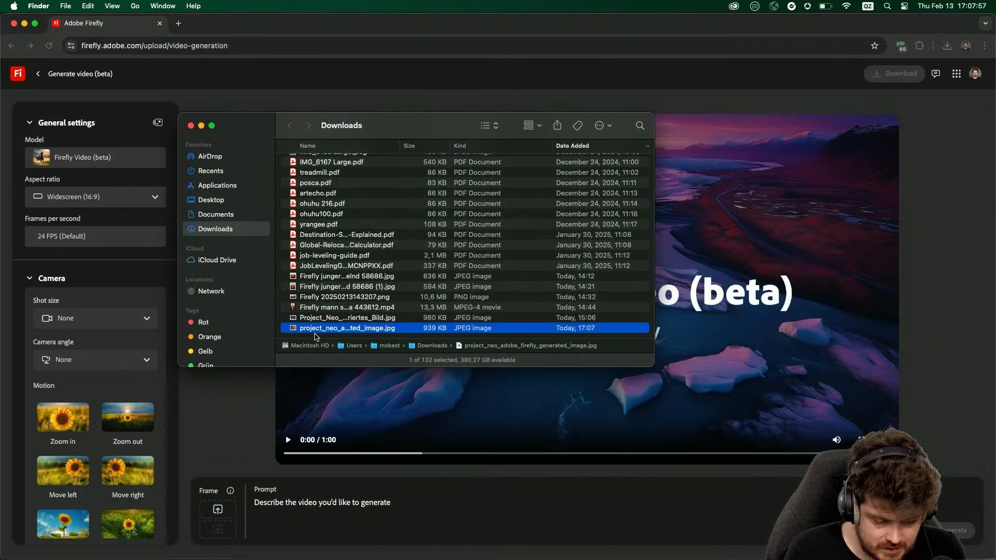
drag(315, 336, 218, 514)
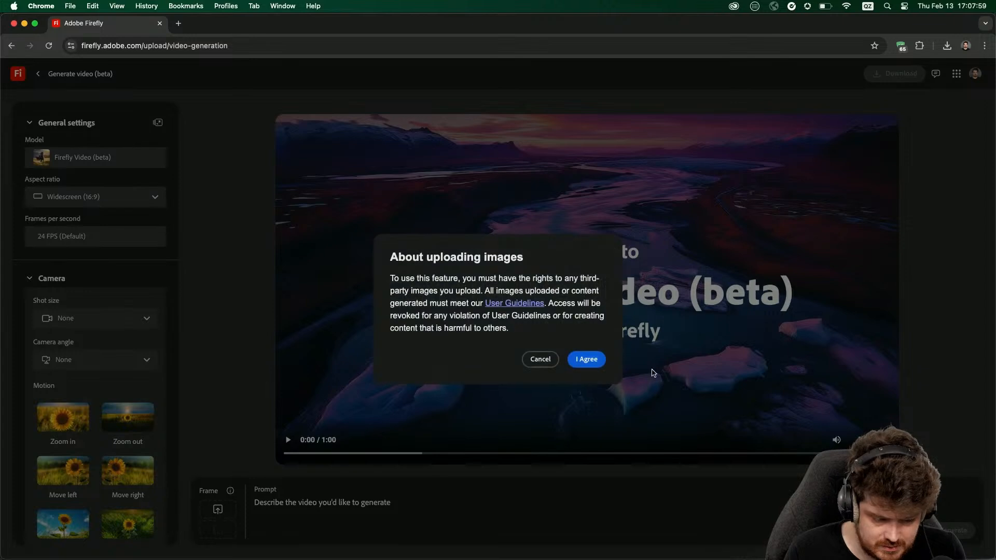
click(588, 359)
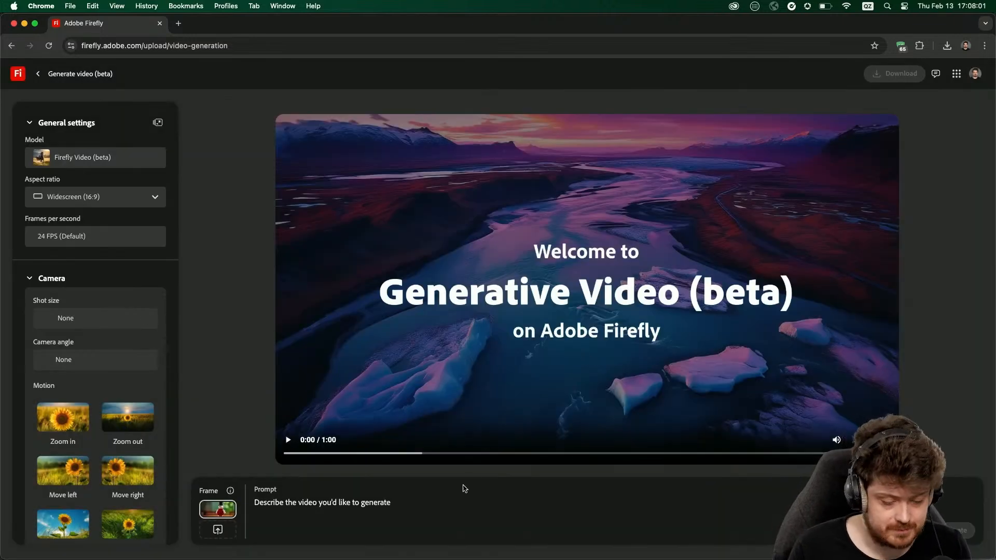
- Enter the video prompt "small wool person walking" and generate the video
click(431, 500)
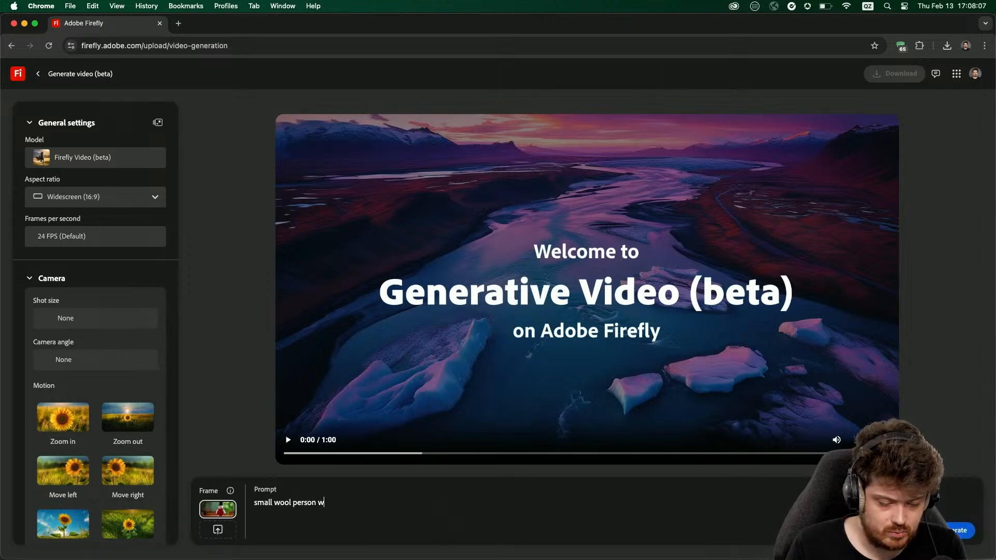
click(952, 530)
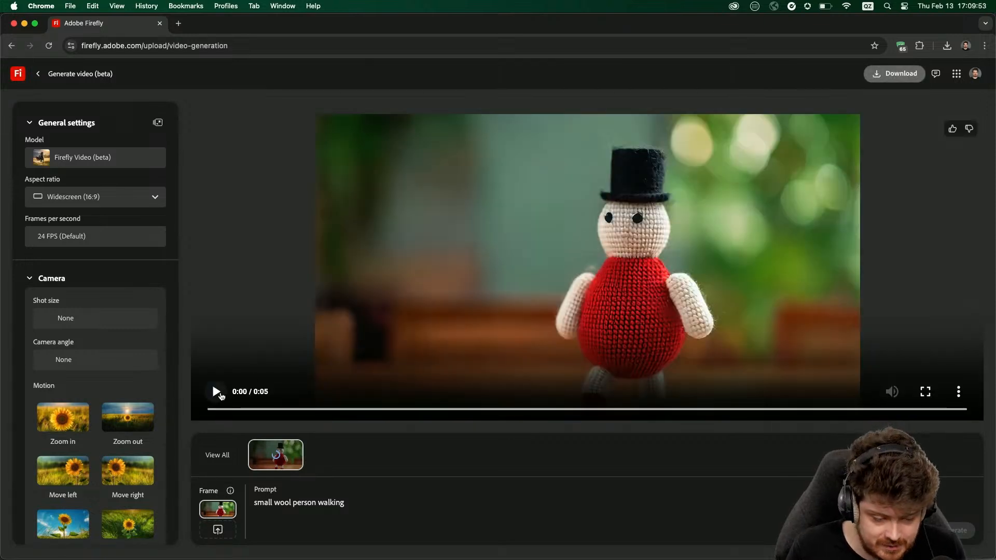
- Play the generated video and open the negative feedback form for it
click(217, 394)
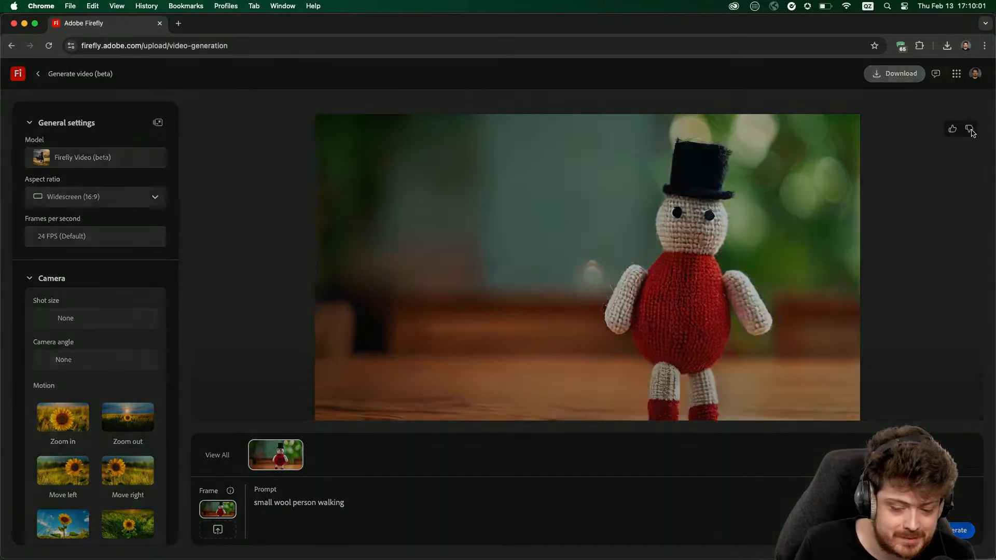
click(970, 129)
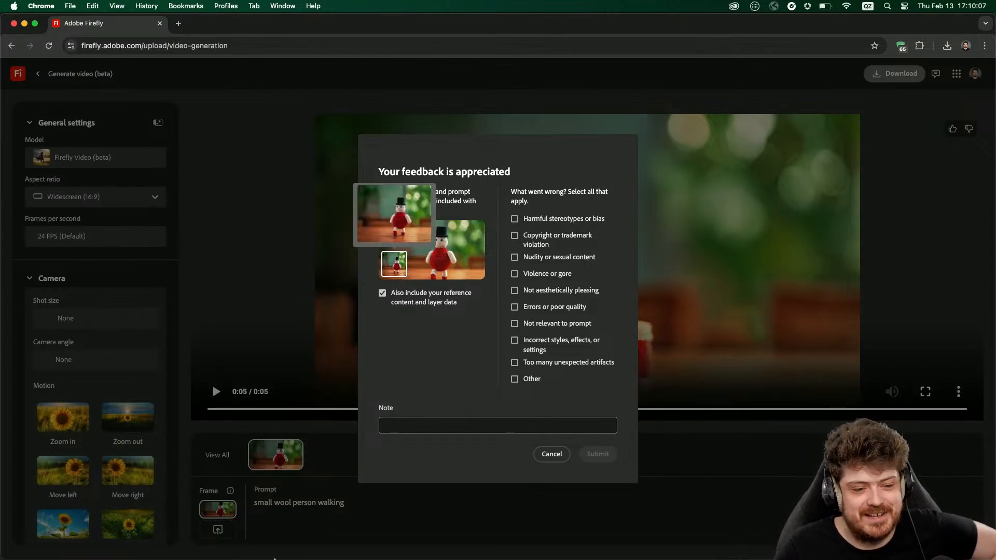
mouse_move(290, 559)
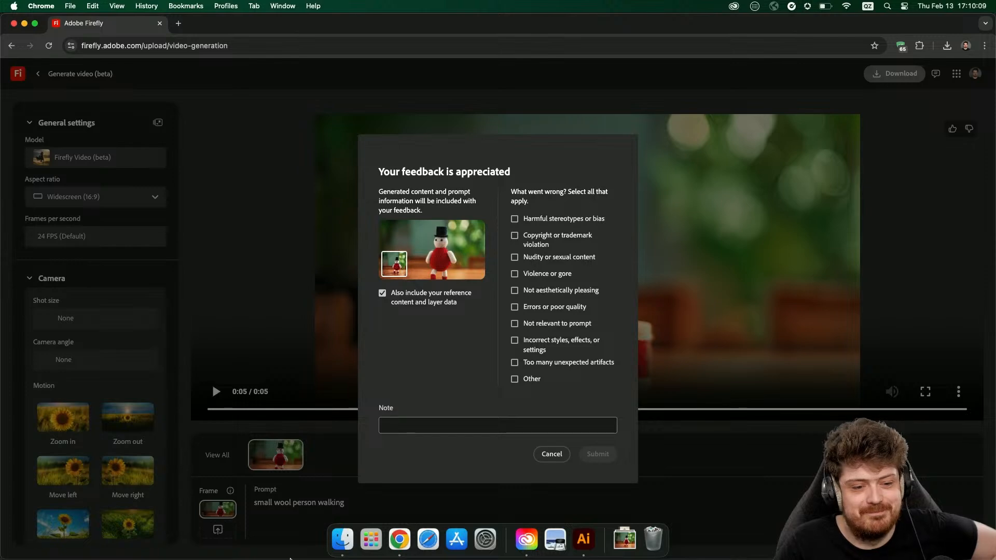